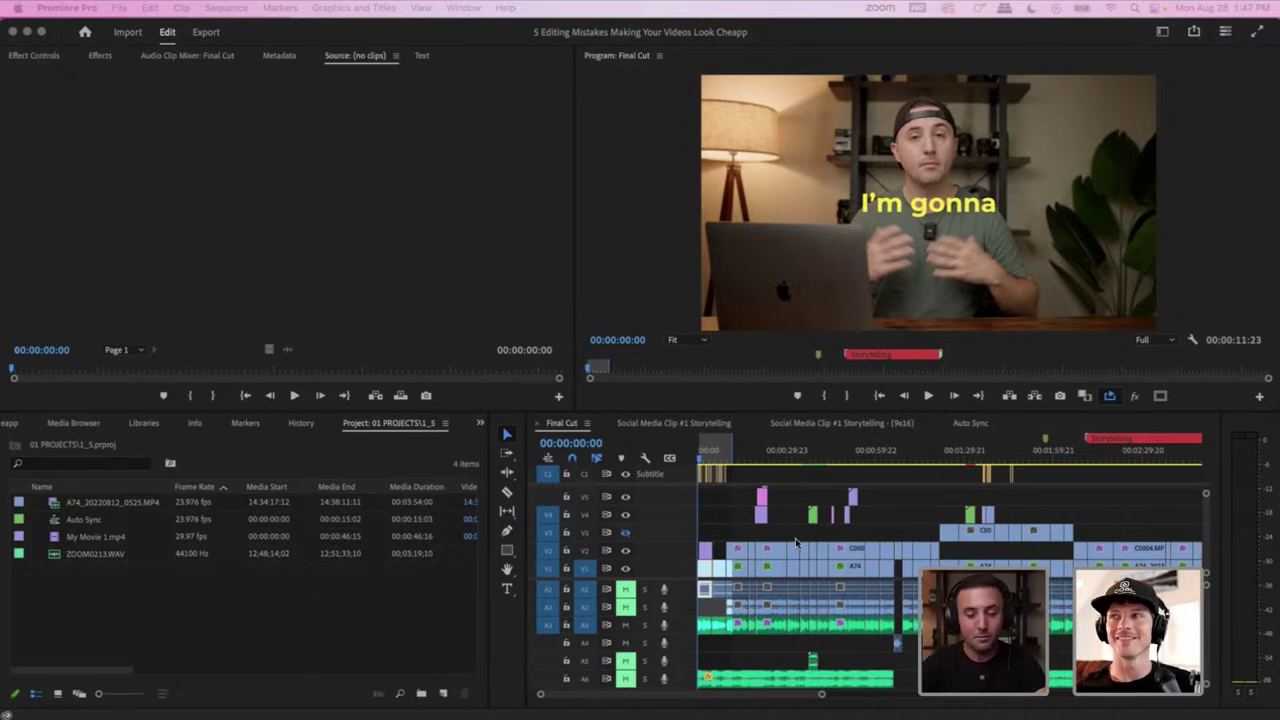
Look around the timeline, glance at the Auto Sync sequence, and return to Final Cut
scroll(797, 543, "up", 1)
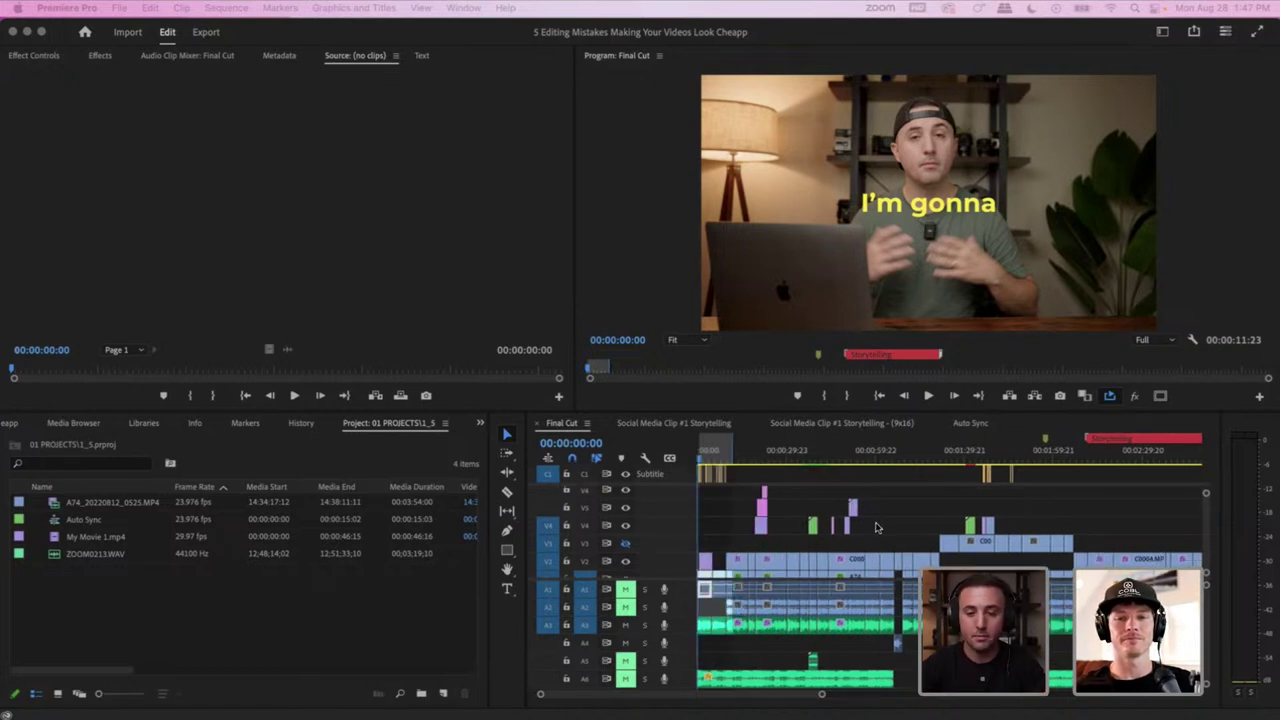
scroll(932, 530, "right", 10)
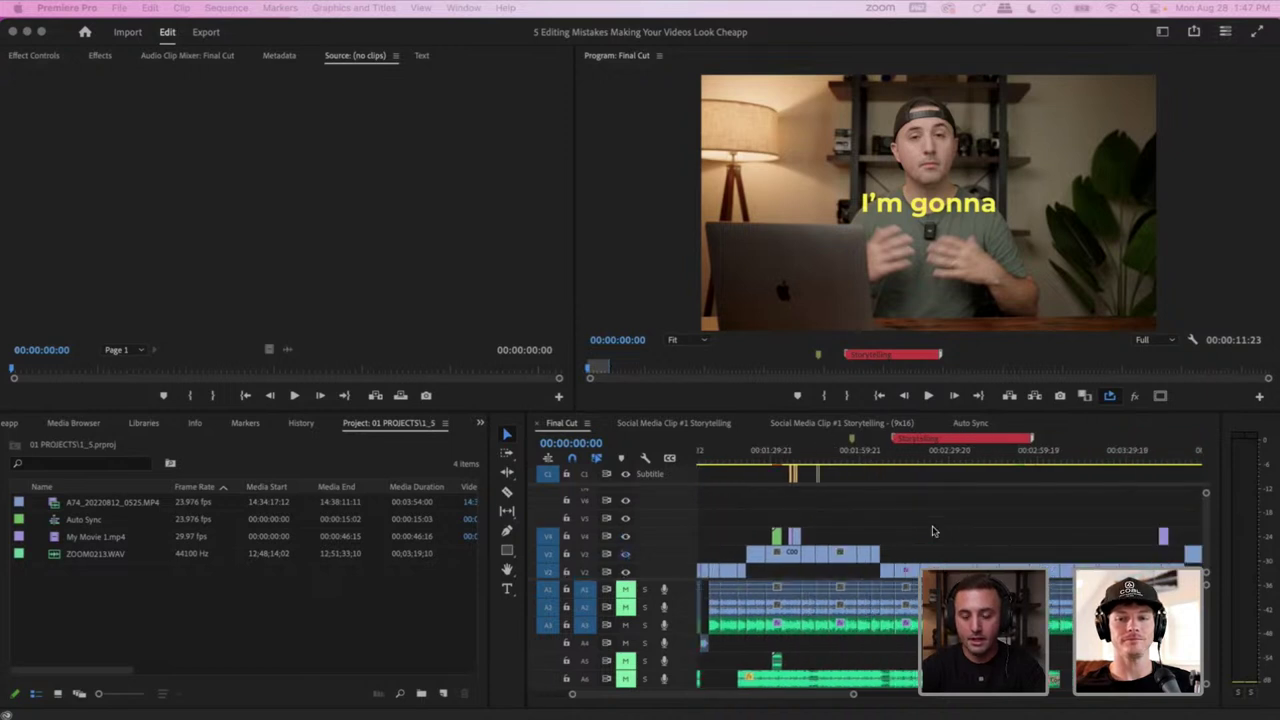
scroll(932, 530, "left", 5)
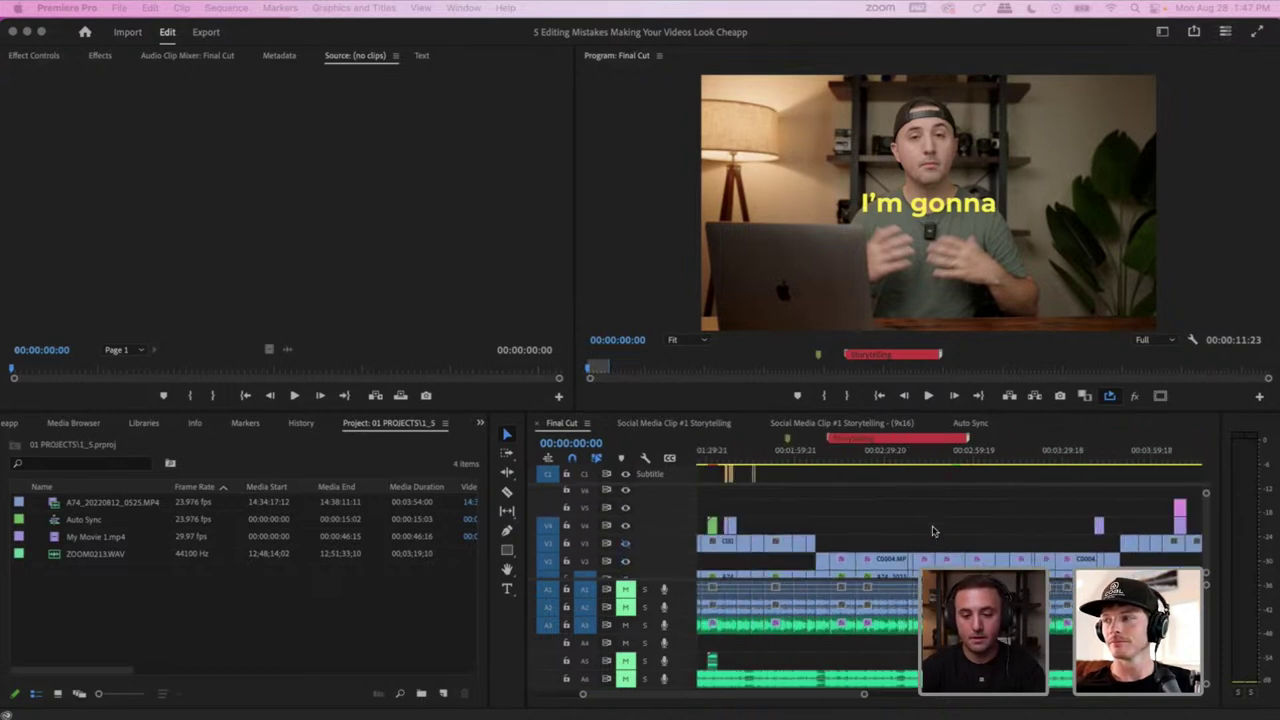
scroll(932, 530, "down", 2)
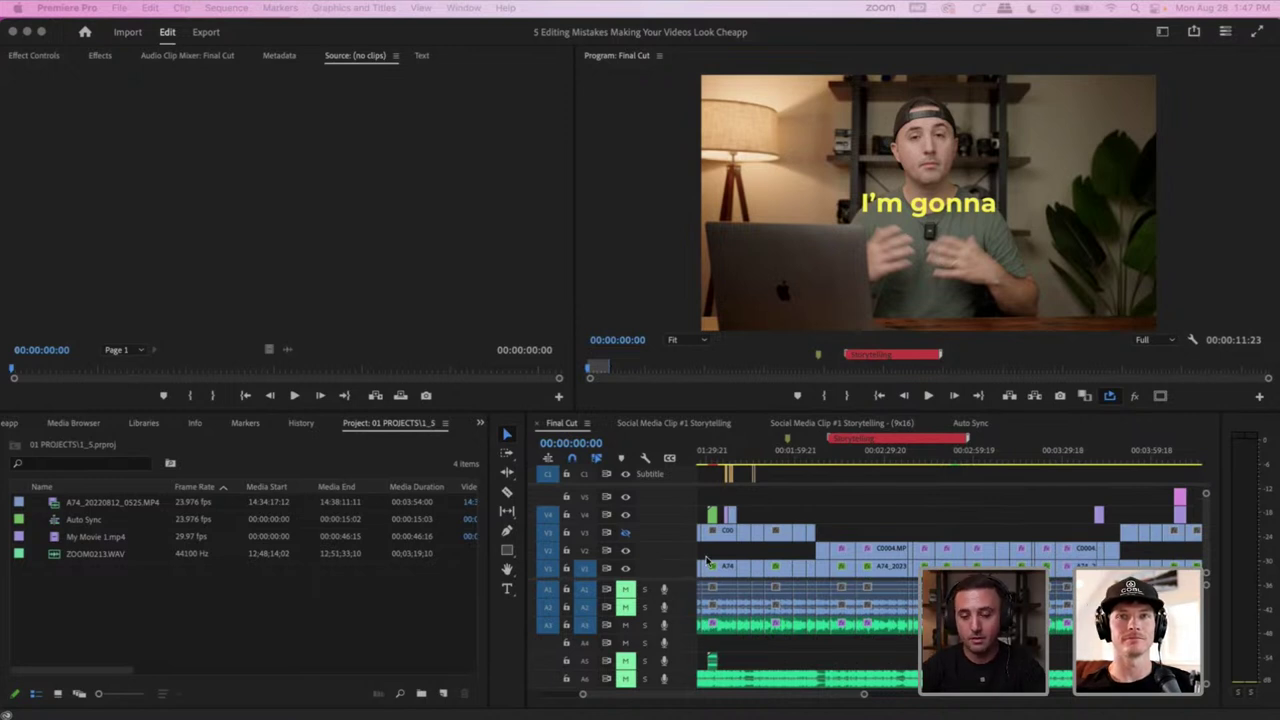
scroll(835, 533, "right", 3)
scroll(835, 533, "up", 2)
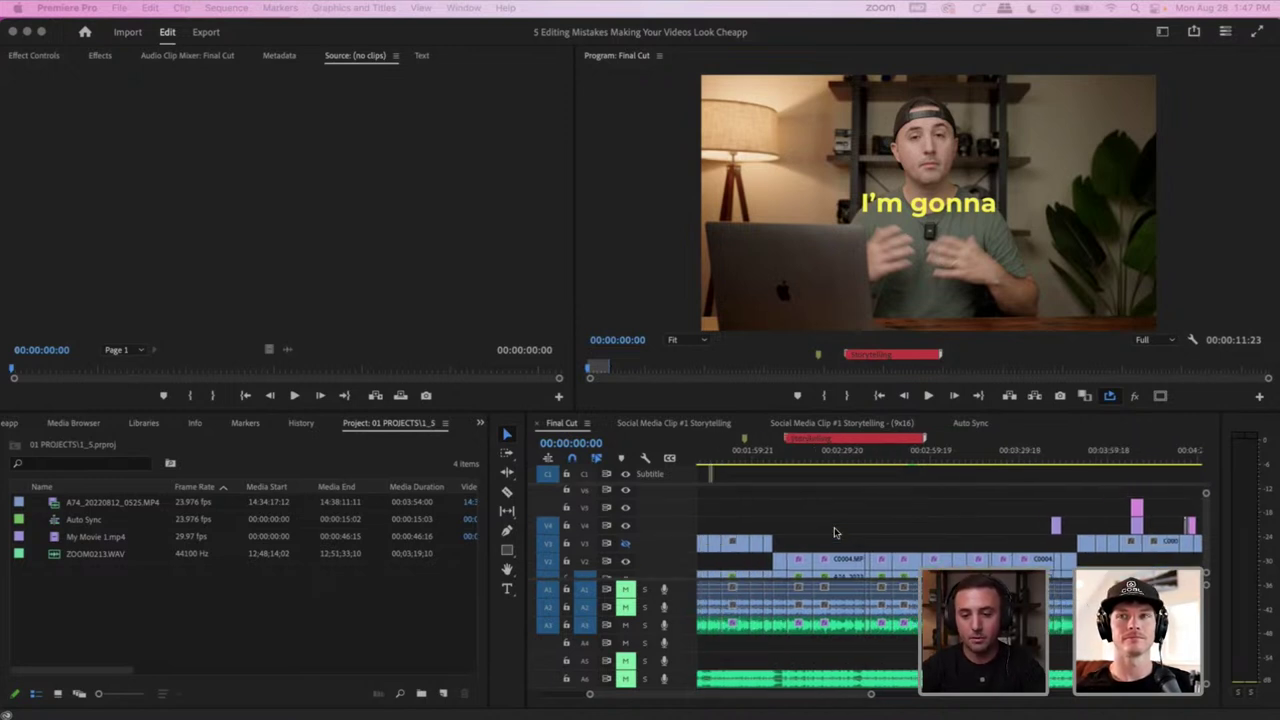
scroll(834, 527, "down", 2)
scroll(834, 527, "right", 15)
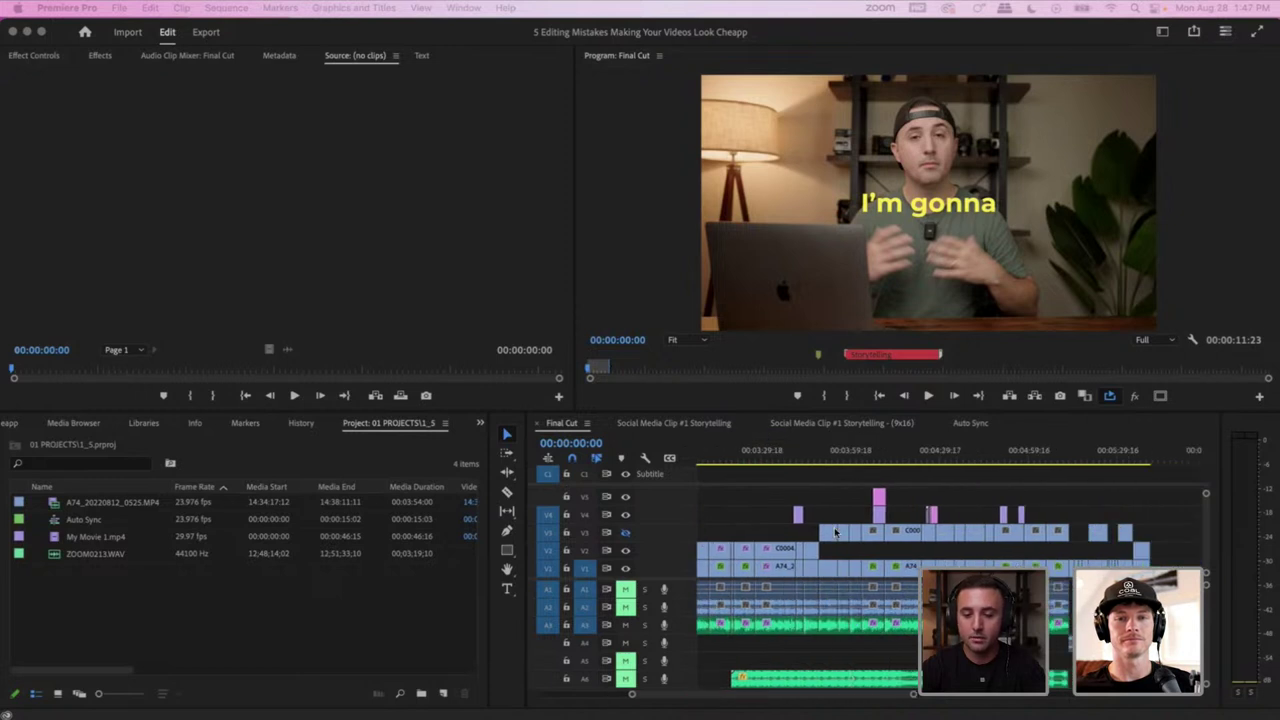
scroll(835, 533, "left", 20)
scroll(835, 533, "up", 2)
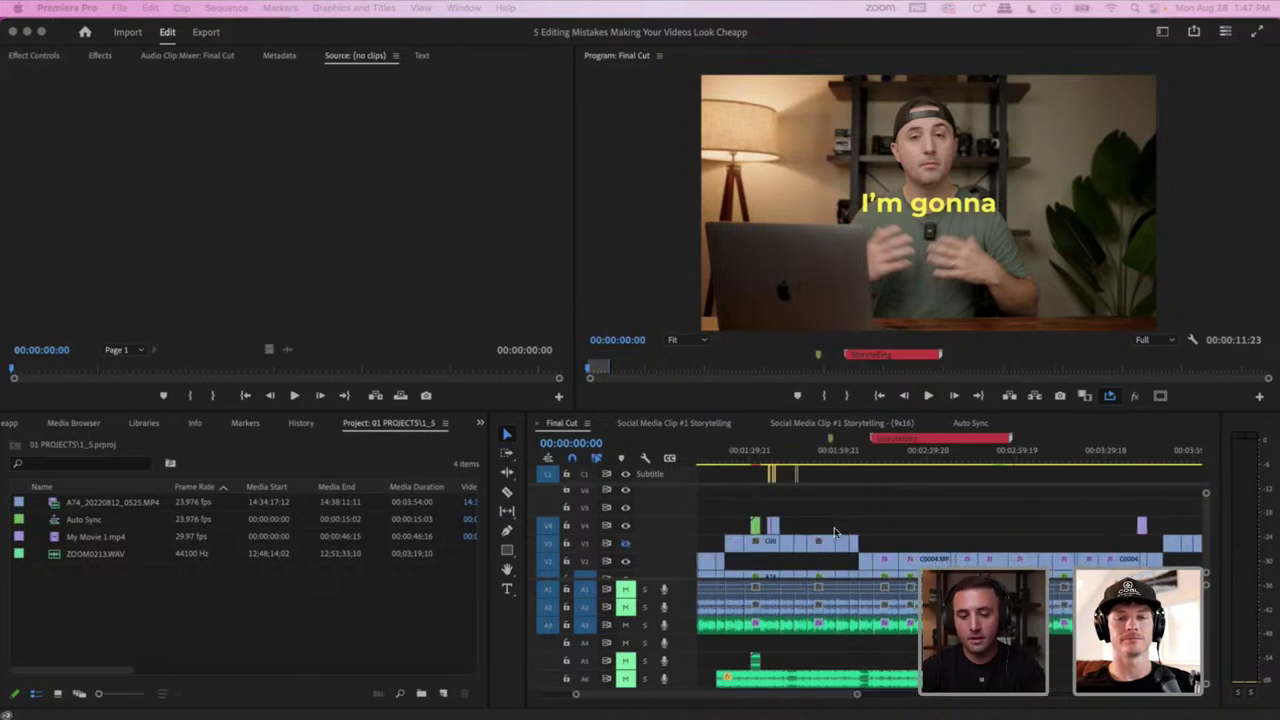
scroll(703, 522, "down", 2)
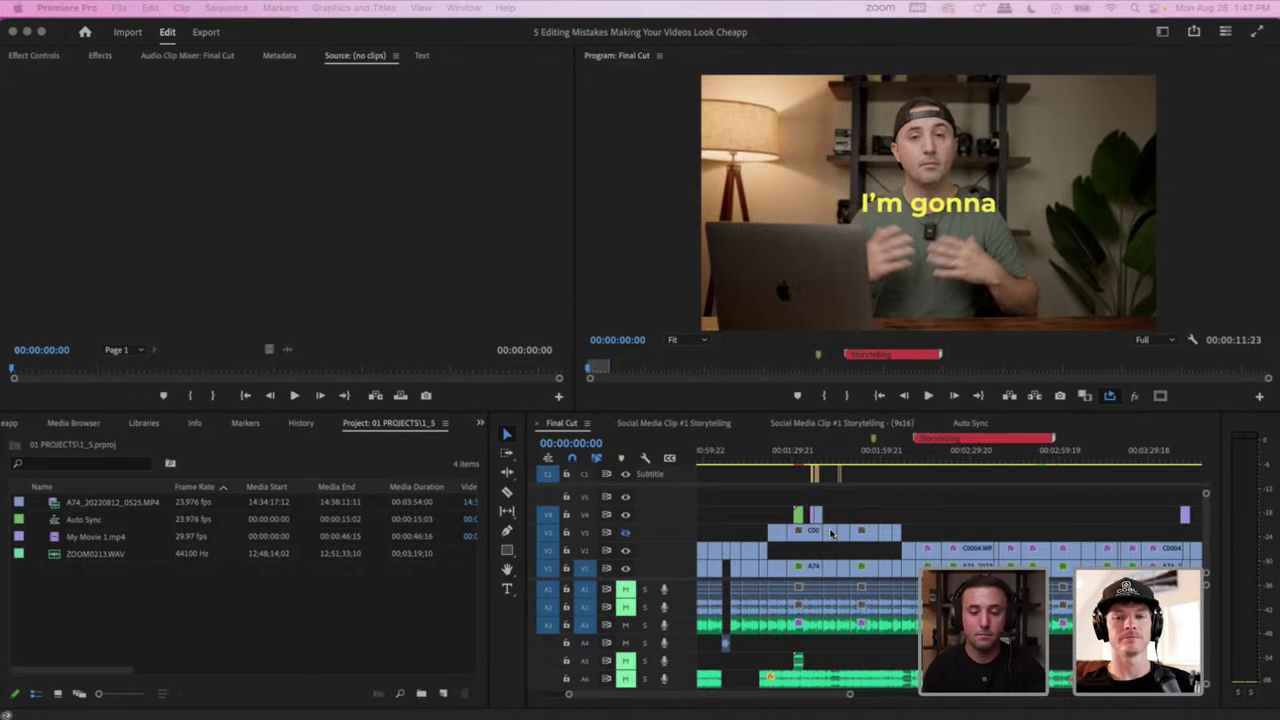
left_click(916, 448)
left_click(968, 423)
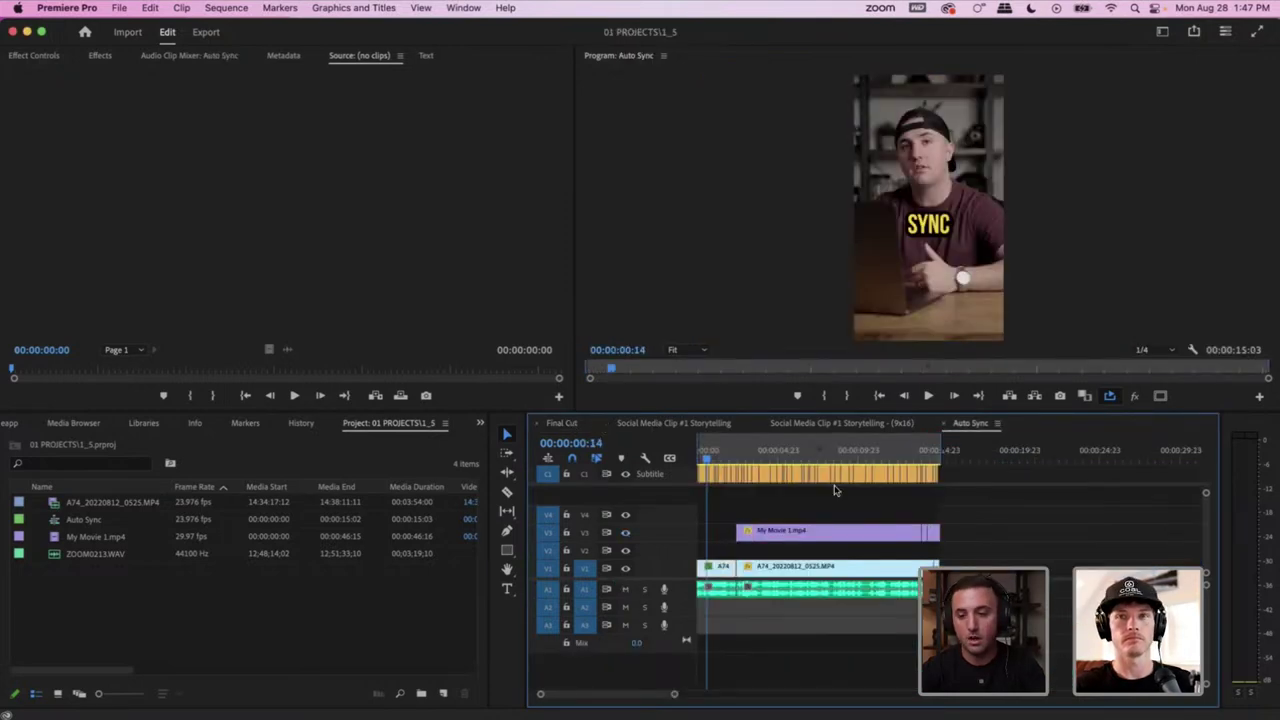
left_click(563, 423)
left_click(924, 456)
Preview the Final Cut footage from 00:02:11:17 to 00:02:27, then return to the sequence start
left_click(916, 452)
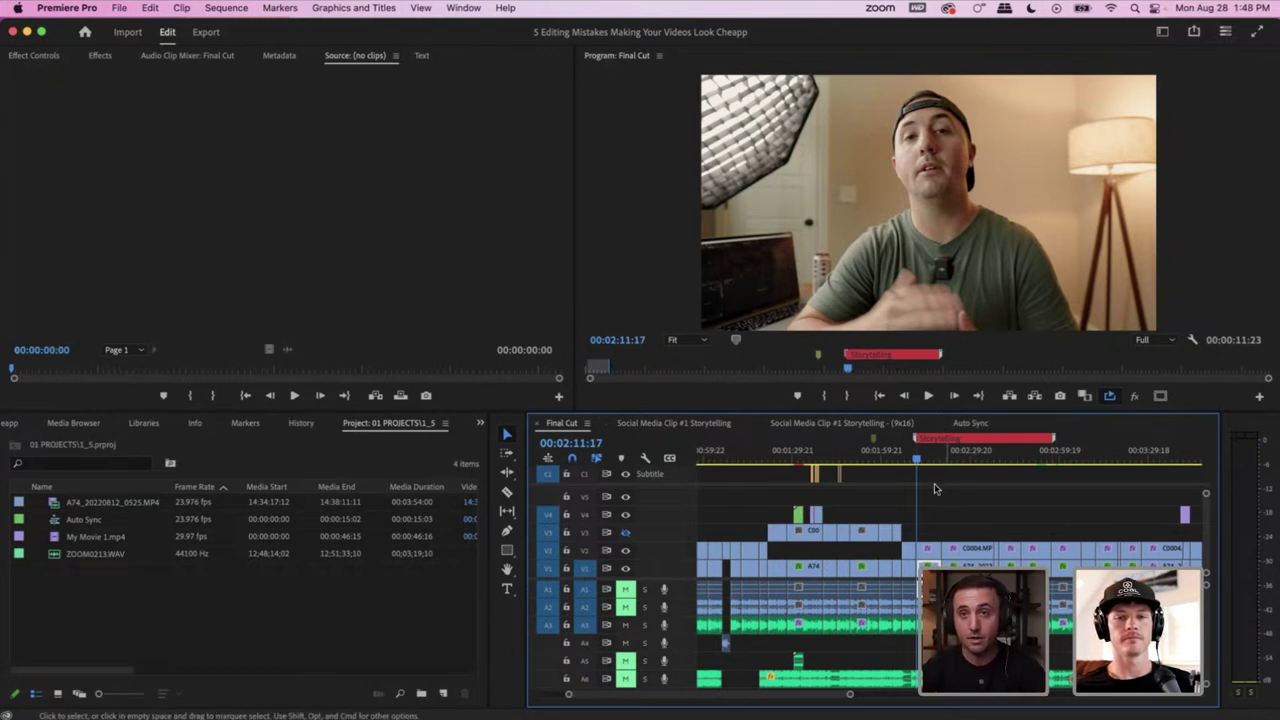
mouse_move(922, 462)
left_mouse_down()
mouse_move(985, 462)
mouse_move(918, 465)
left_mouse_up()
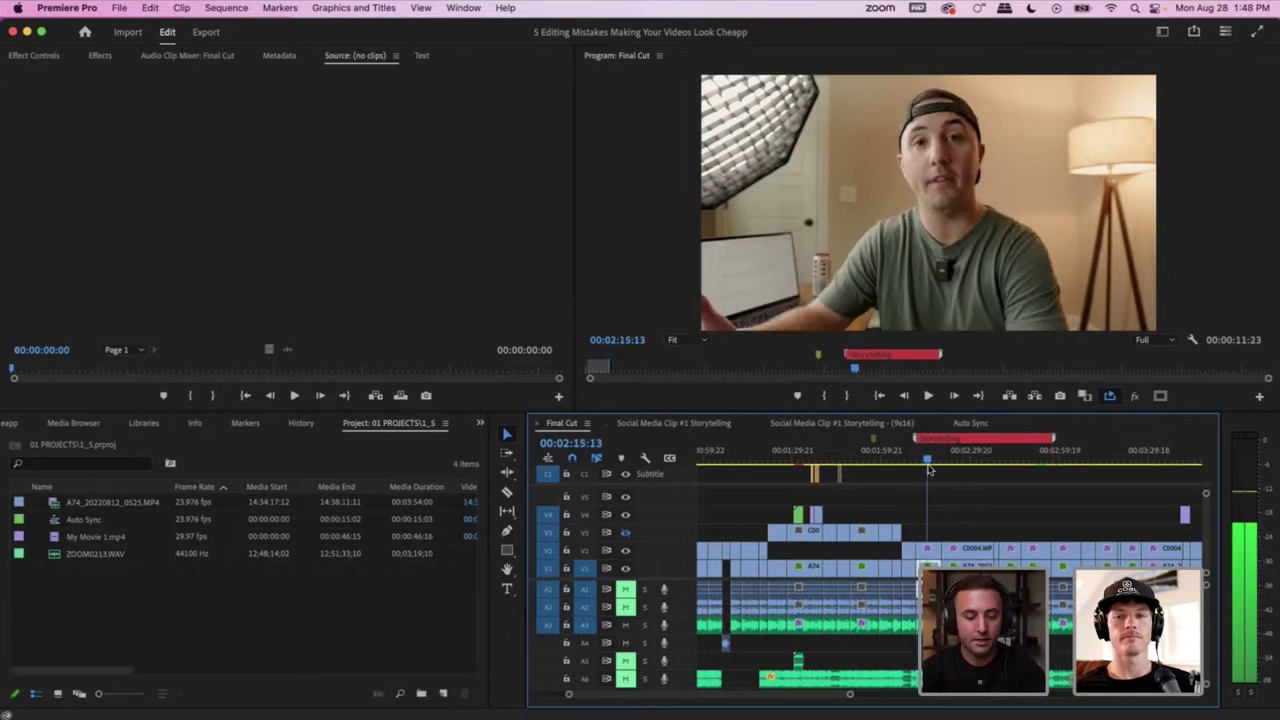
key("space")
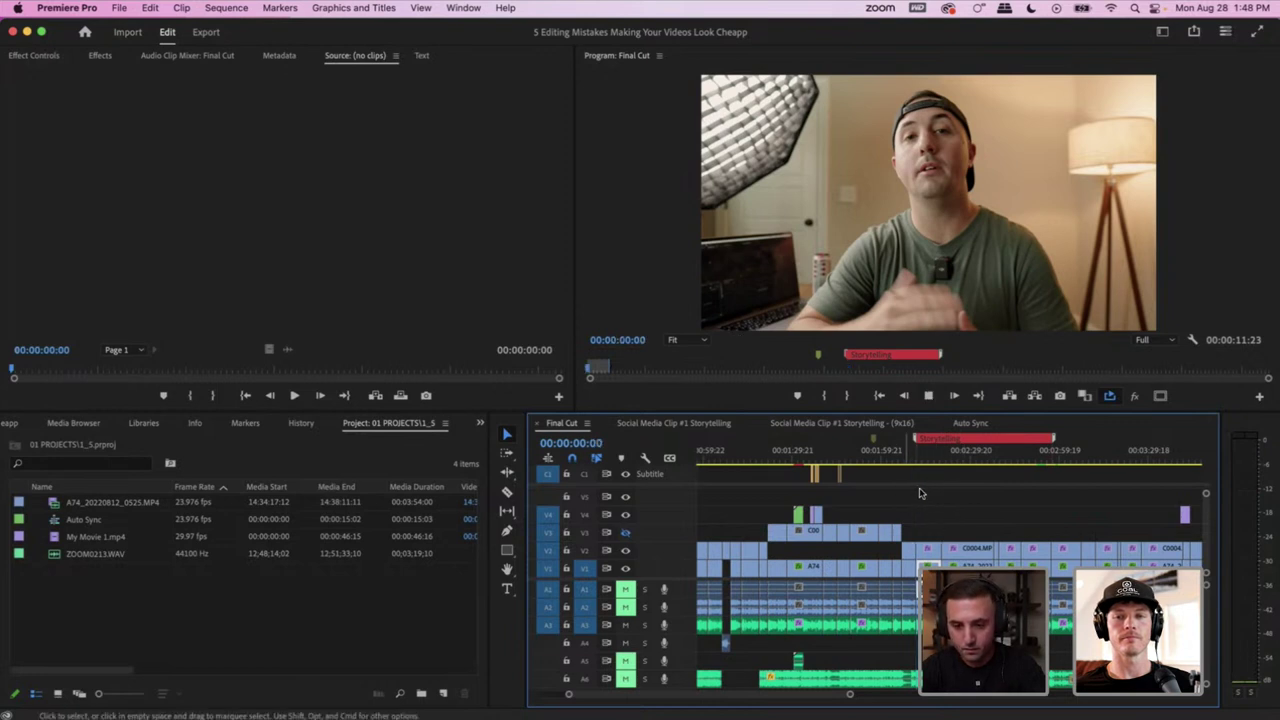
key("Home")
Clear the sequence's In and Out points and move the playhead to the Storytelling marker at 00:02:11:17
right_click(733, 449)
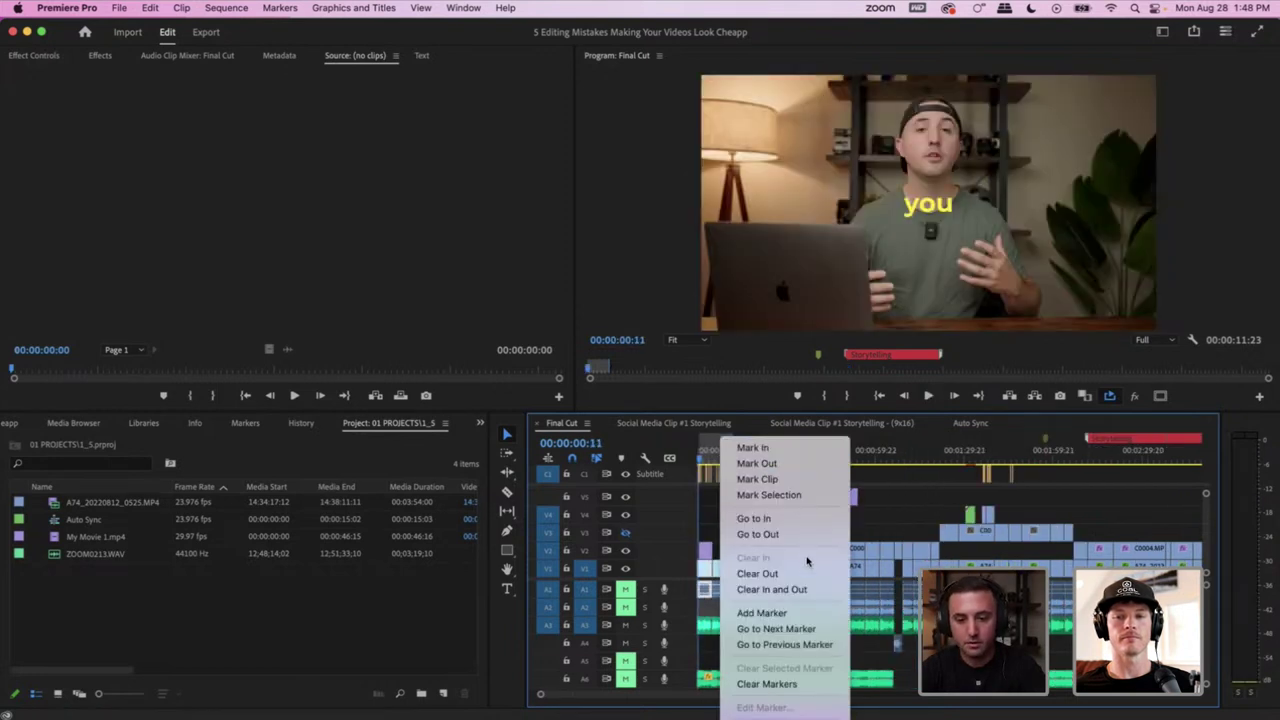
left_click(771, 589)
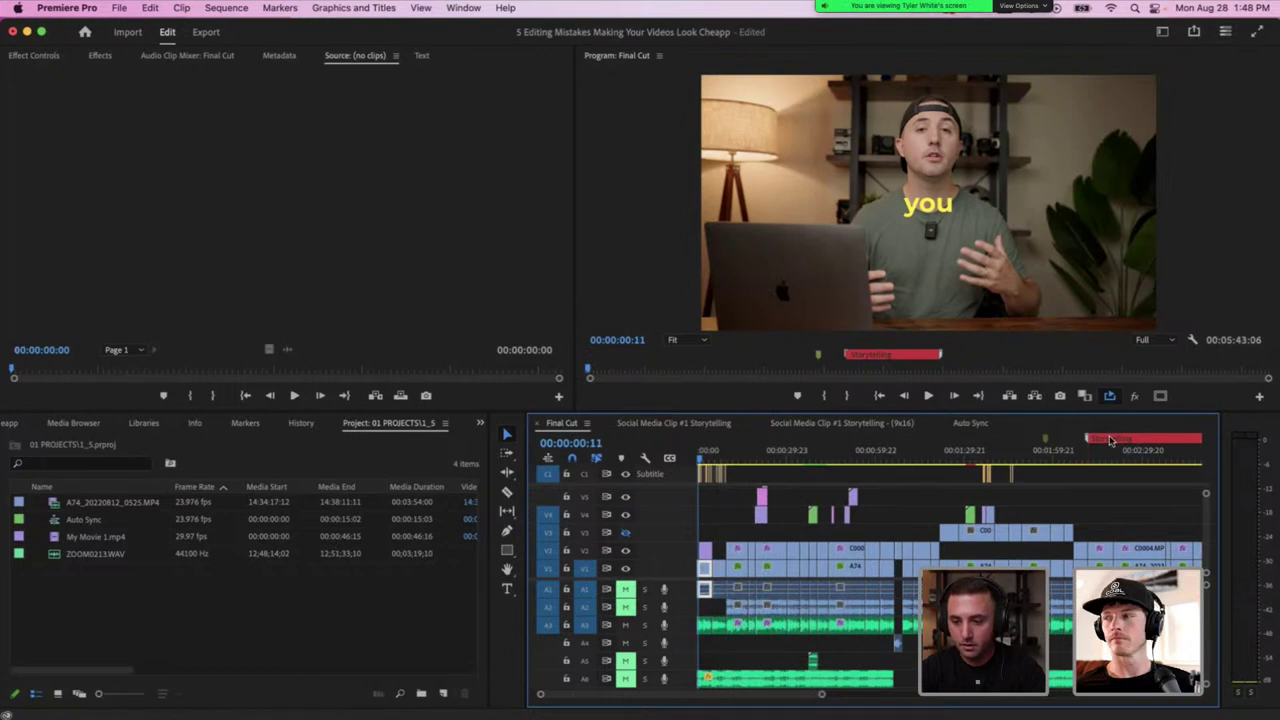
mouse_move(1120, 447)
left_mouse_down()
mouse_move(1100, 440)
mouse_move(1114, 438)
left_mouse_up()
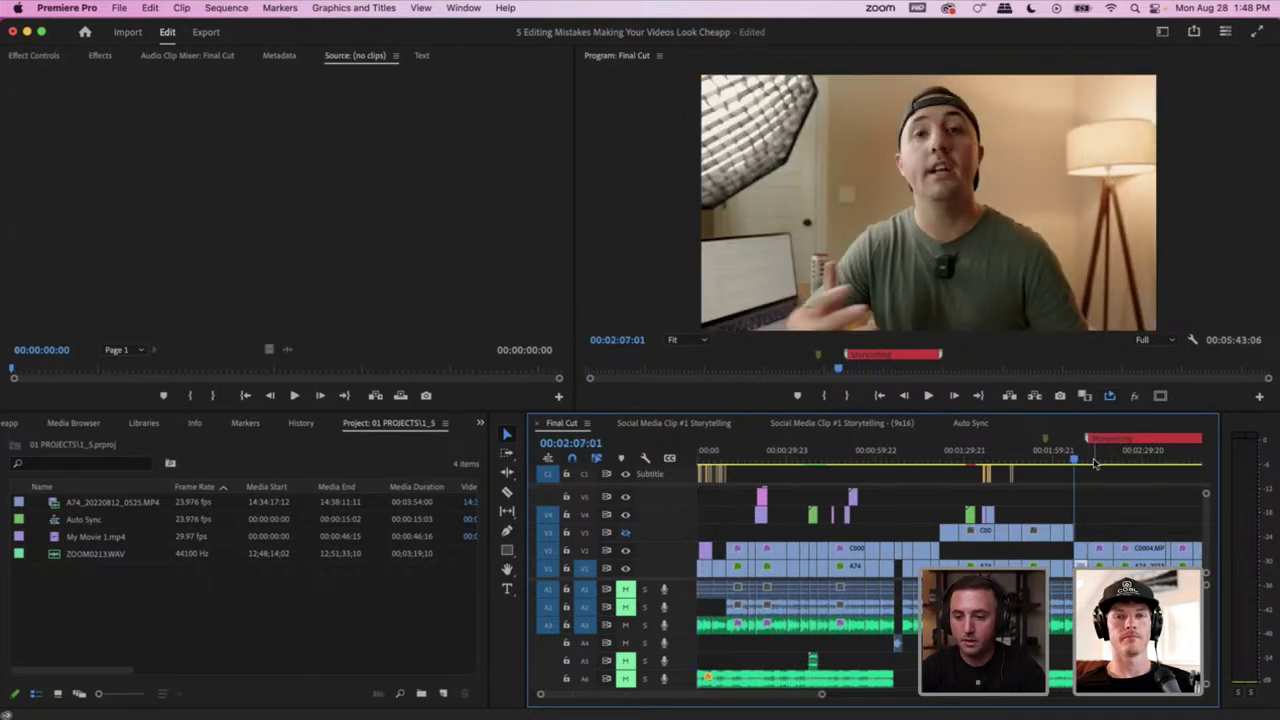
left_click_drag(1076, 462, 1092, 462)
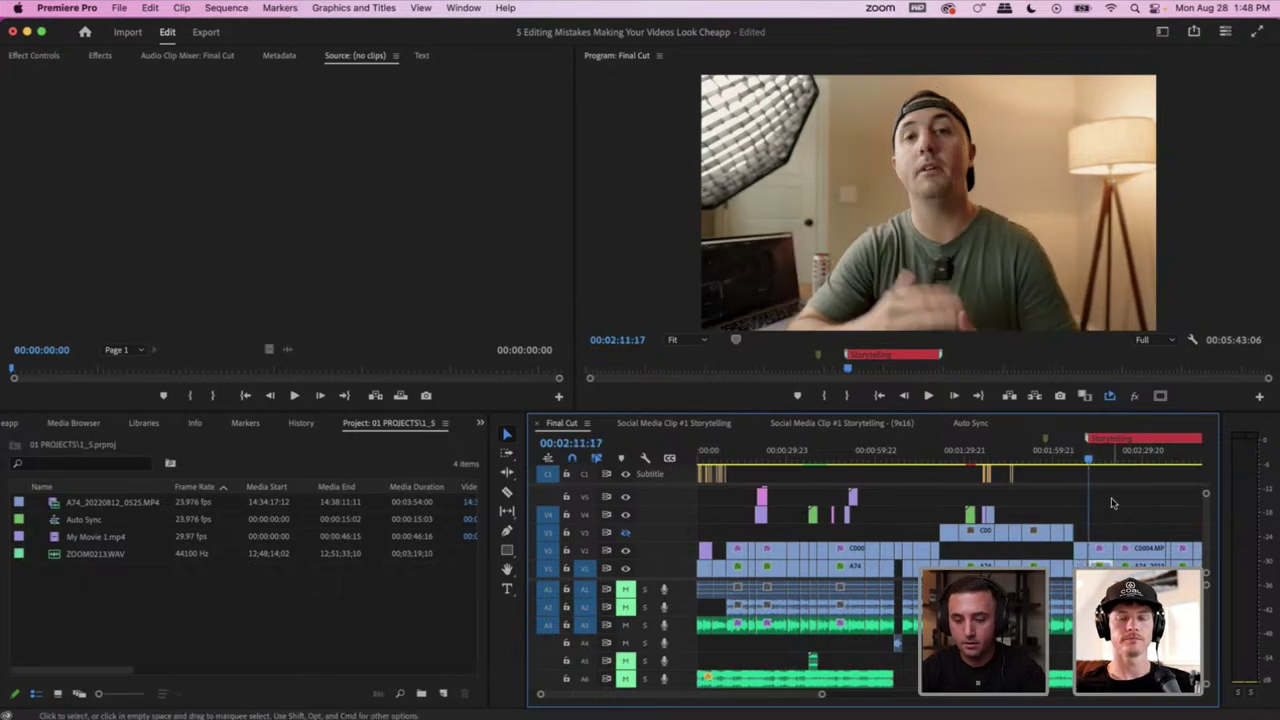
scroll(1095, 486, "right", 3)
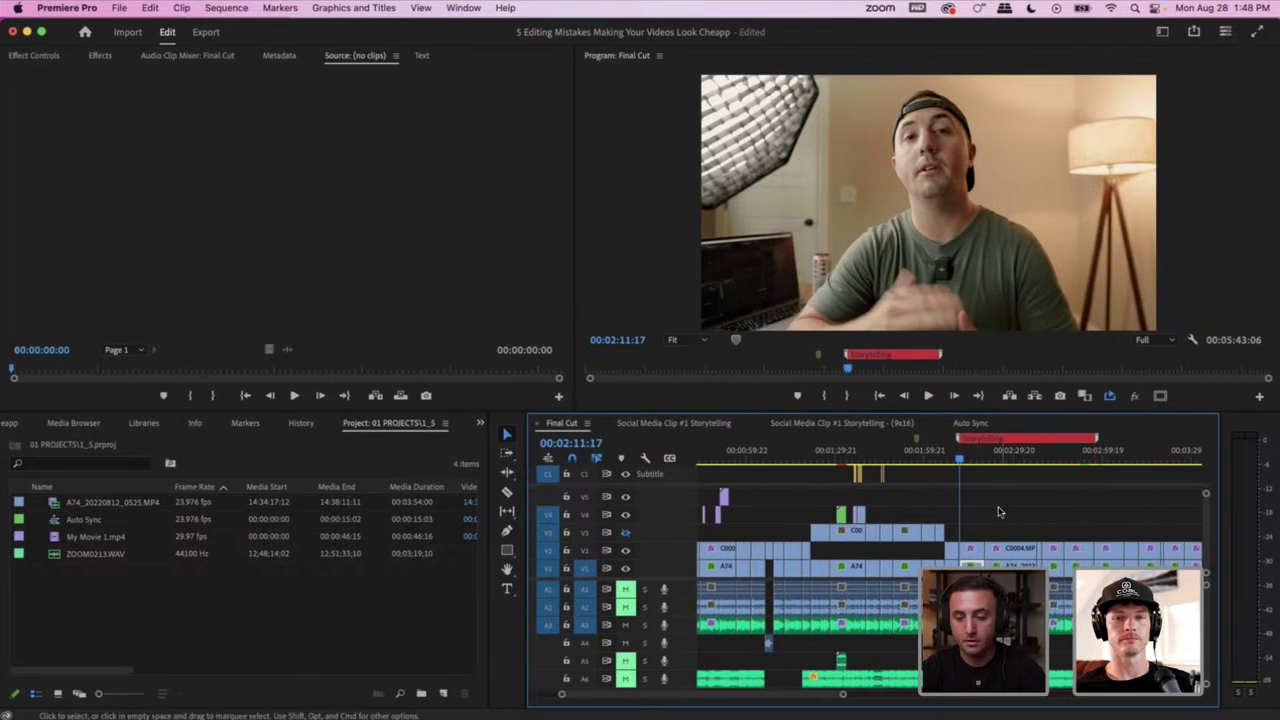
mouse_move(1000, 513)
left_mouse_down()
mouse_move(1000, 500)
mouse_move(995, 518)
left_mouse_up()
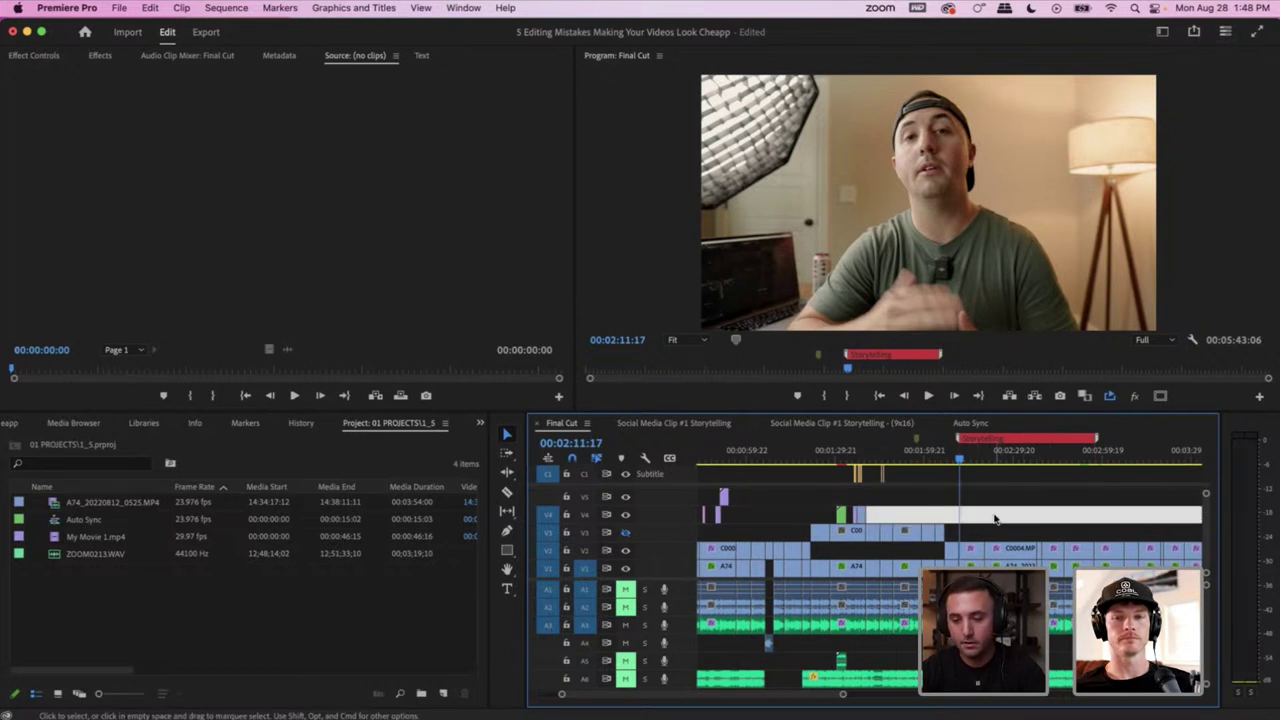
Play through the Storytelling section to 00:02:55:07 and marquee-select its clips on V1–V2 and A1–A3
key("space")
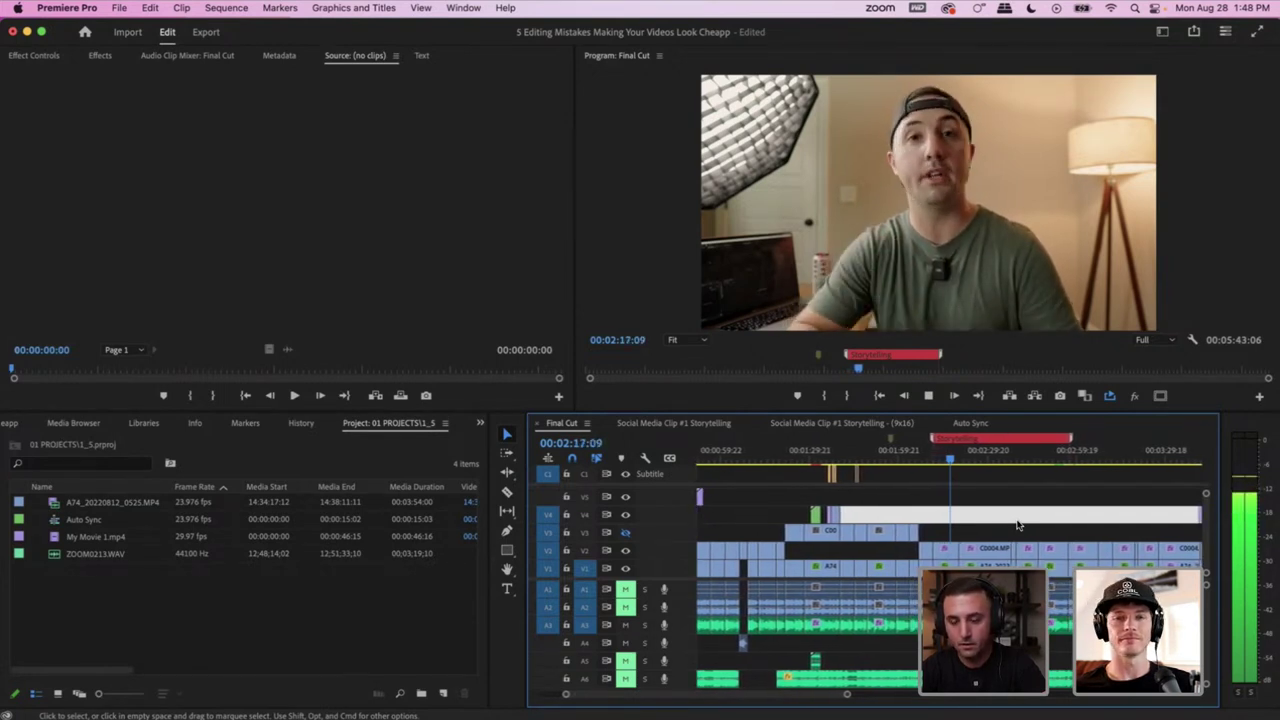
key("space")
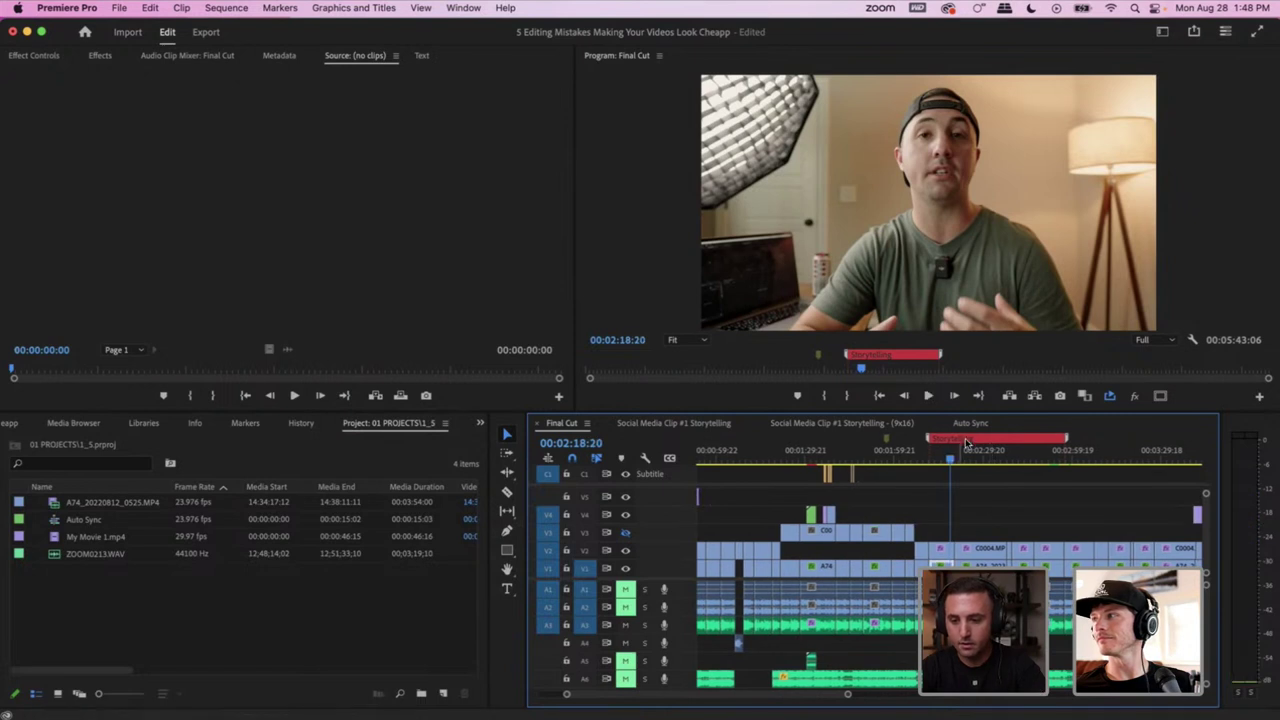
left_click_drag(958, 452, 1045, 458)
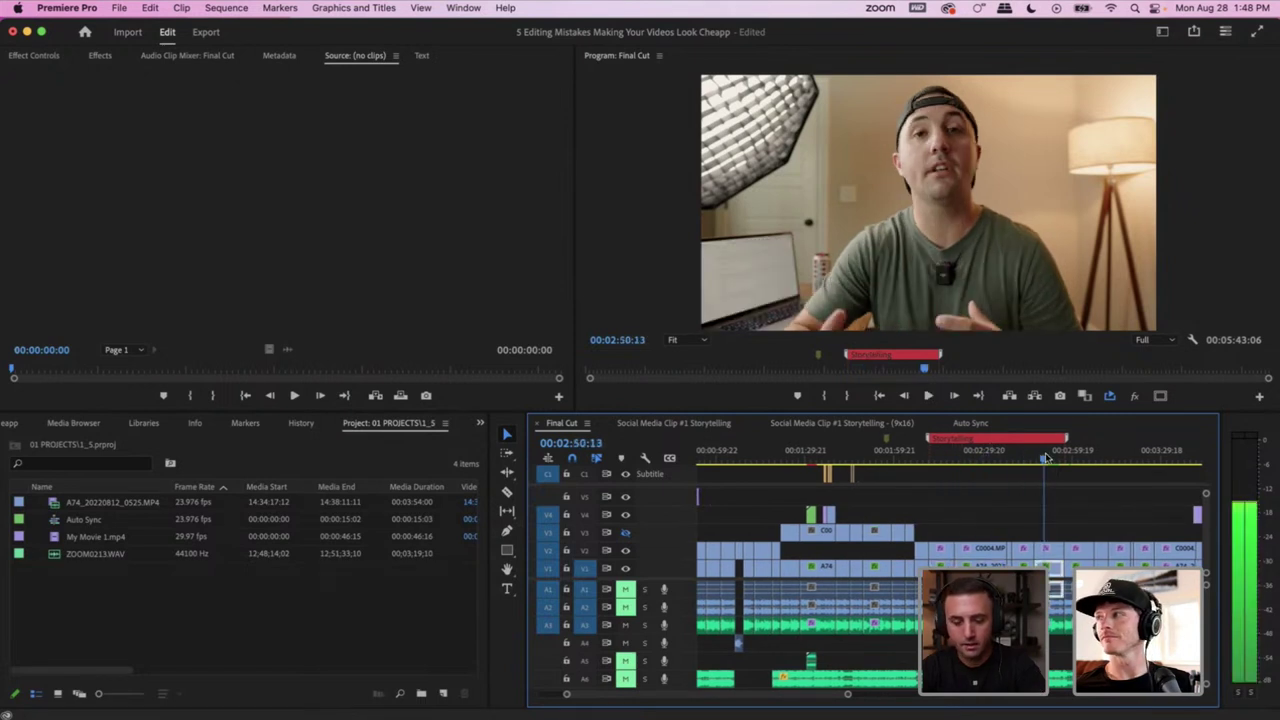
key("space")
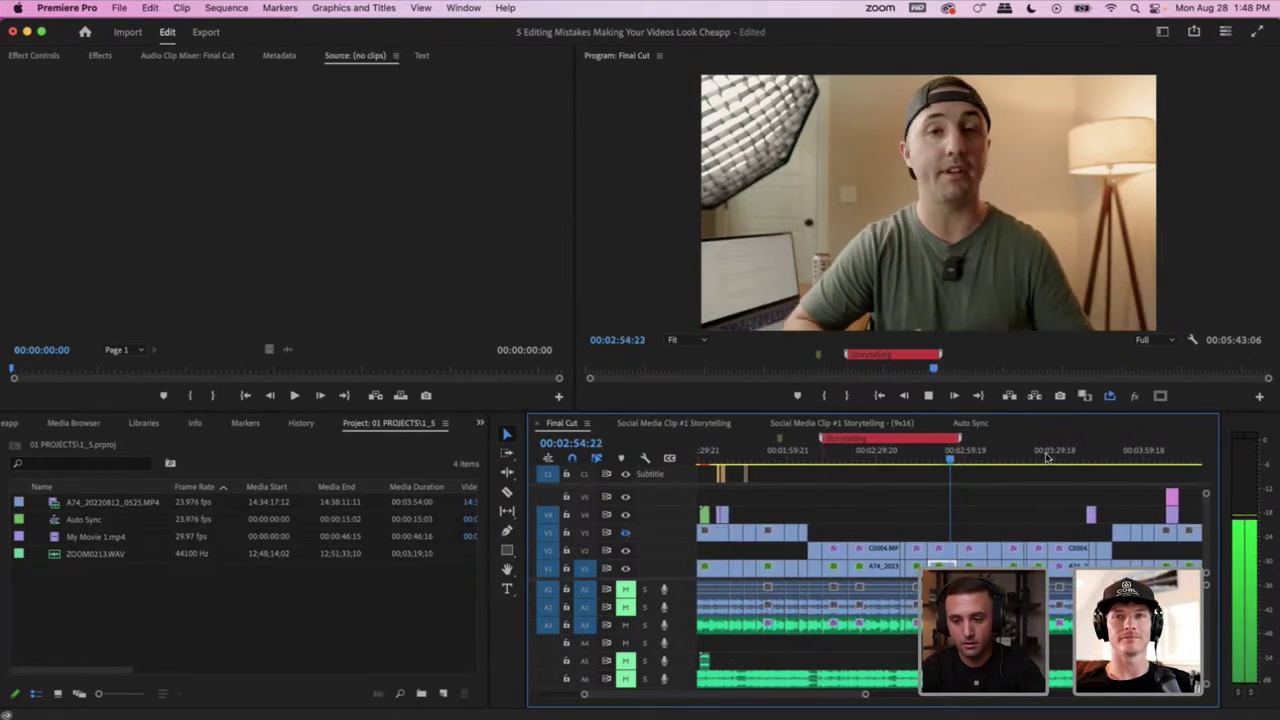
key("space")
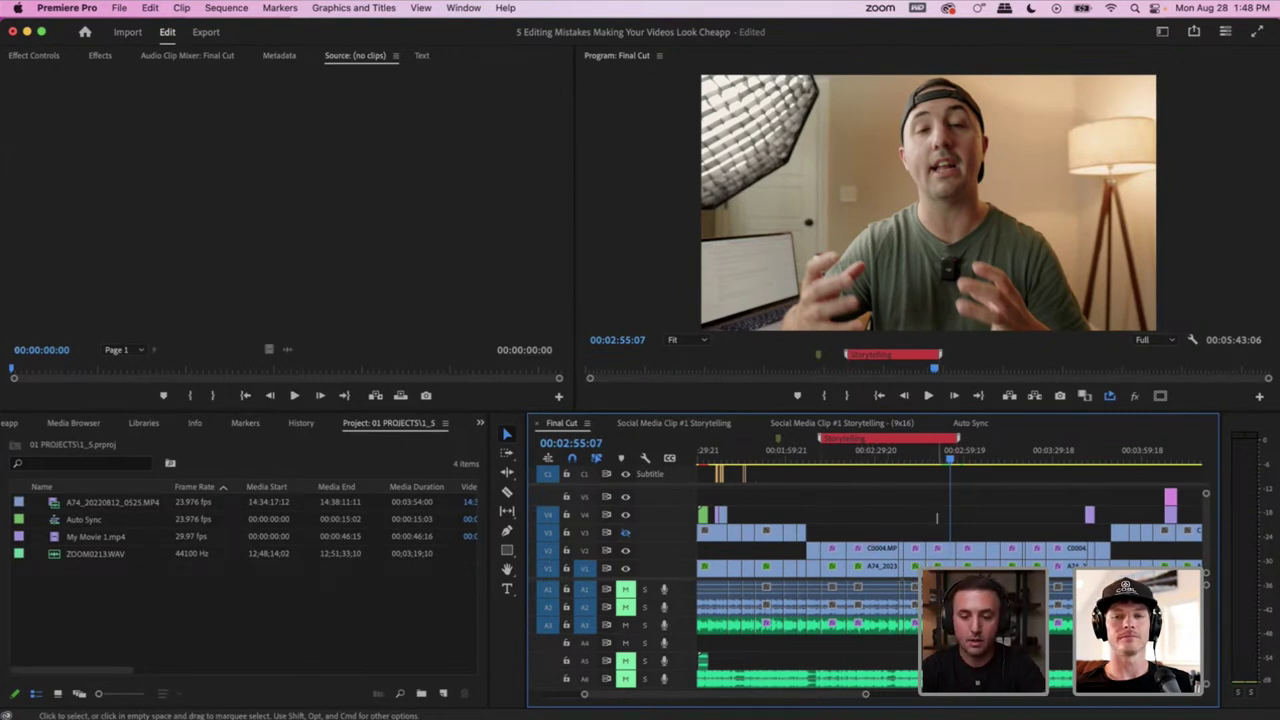
left_click_drag(937, 517, 808, 630)
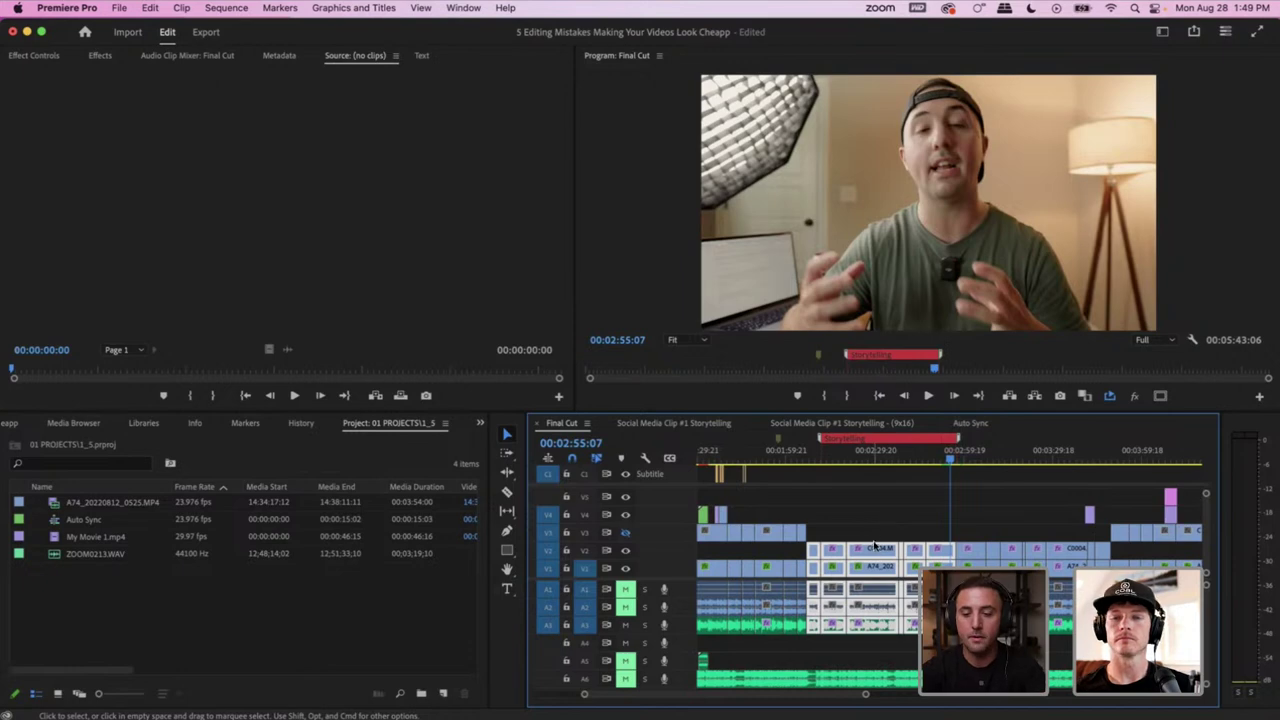
Make the selected clips into subsequence Final Cut_Sub_01.00 and type the name 'Storytelling Short'
right_click(875, 551)
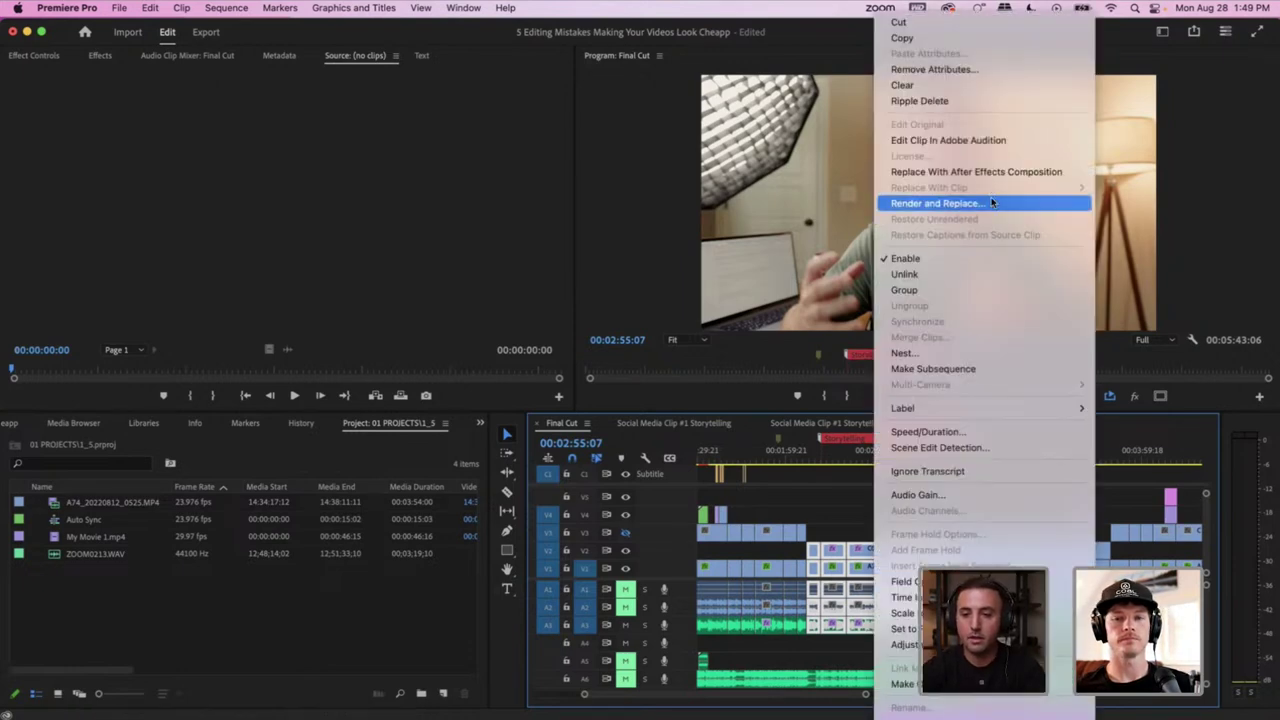
left_click(935, 368)
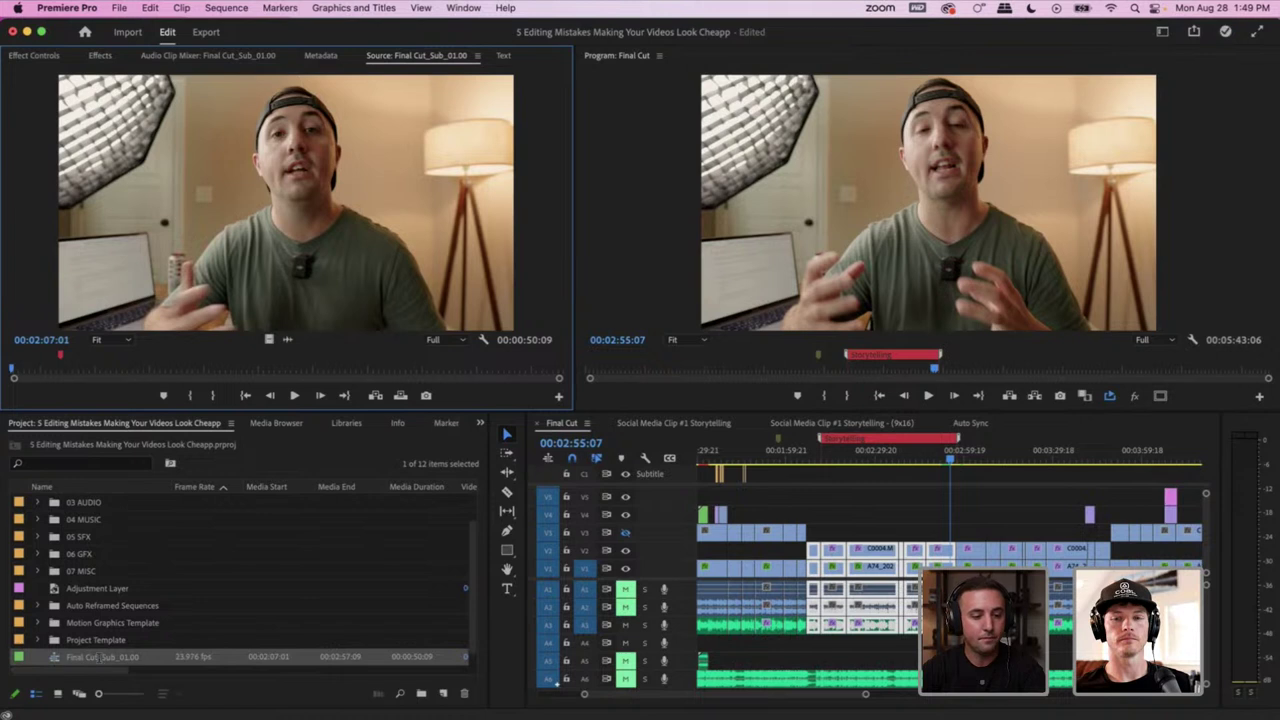
left_click(100, 657)
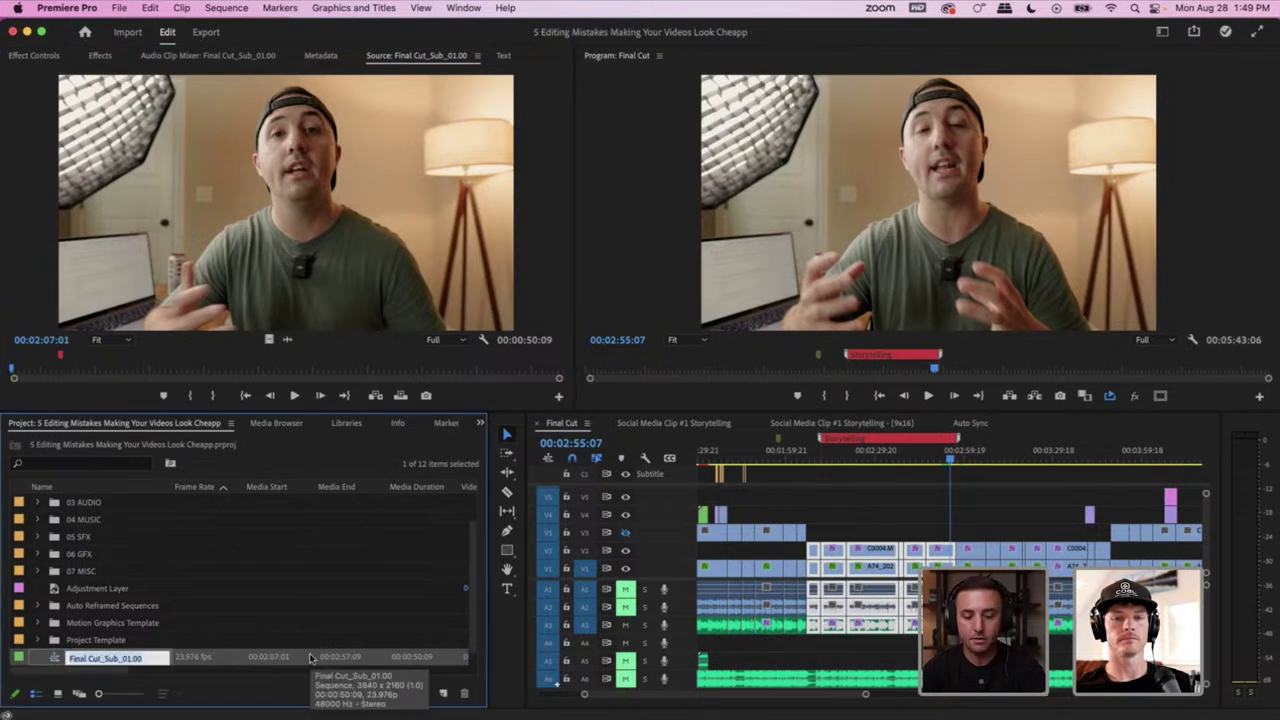
type("Storytelling")
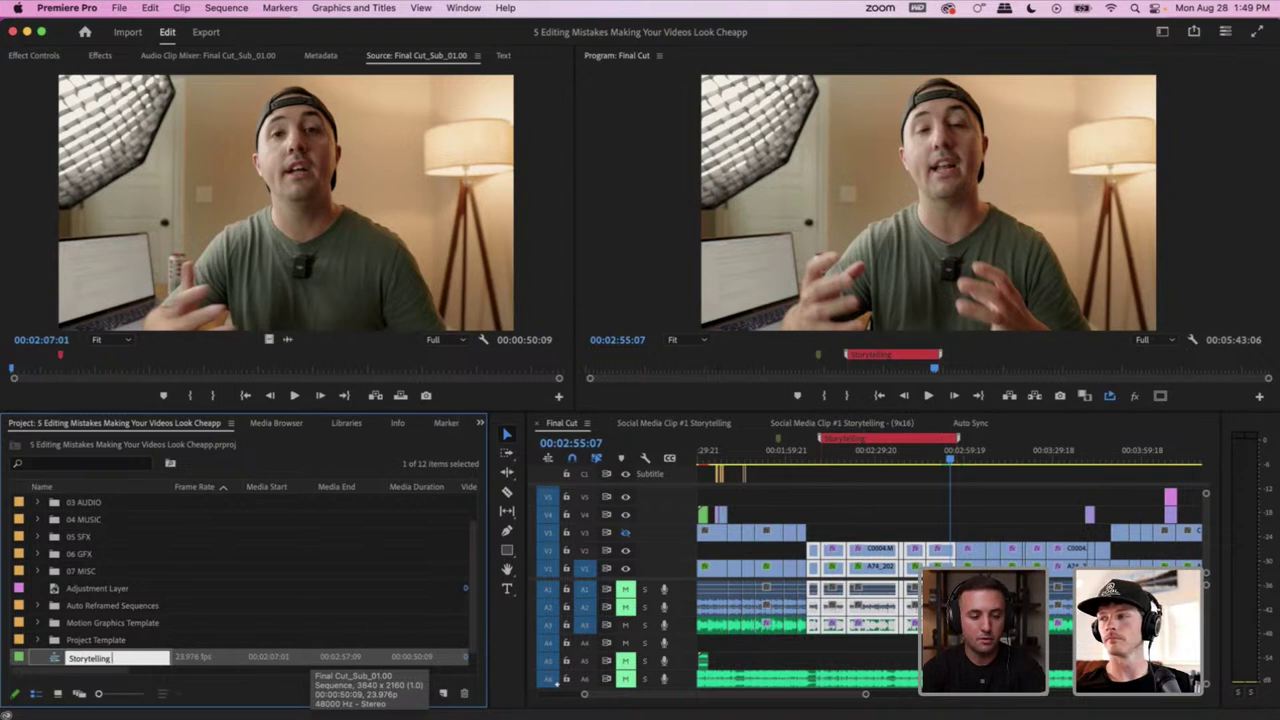
type(" Sho")
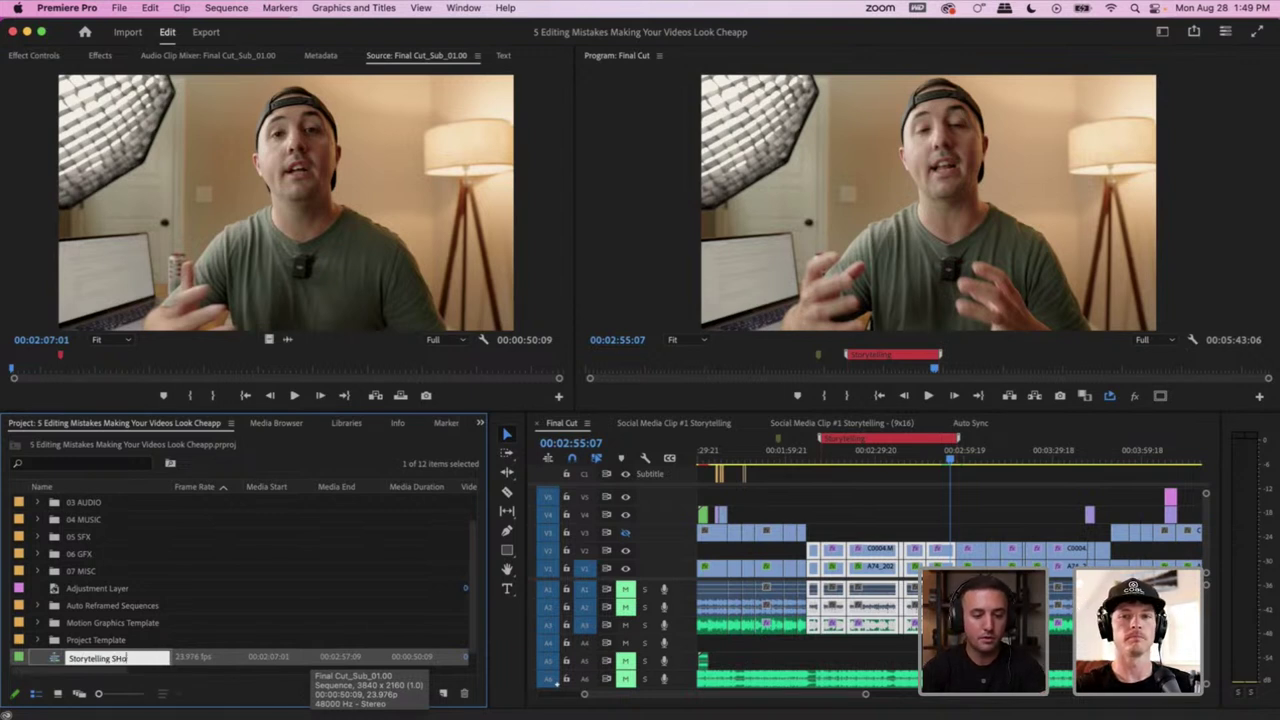
type("rt")
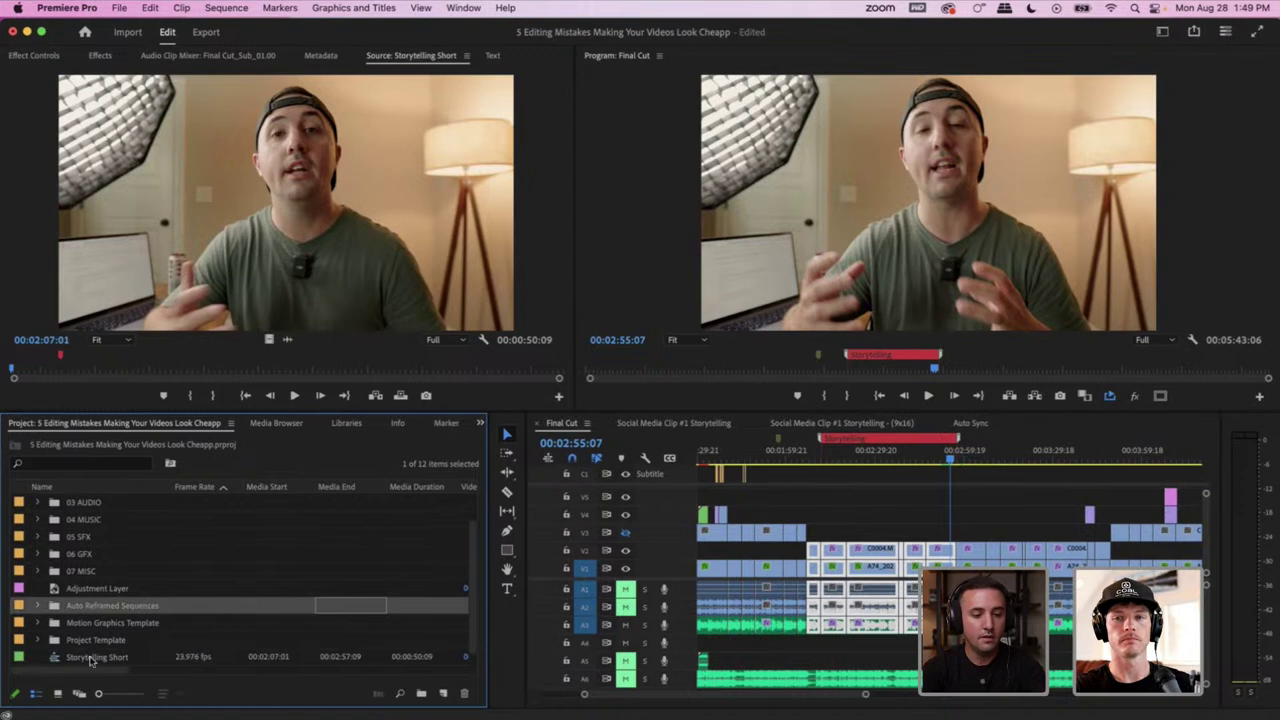
Commit the Storytelling Short name, open that sequence, and zoom and widen its timeline
left_click(348, 610)
double_click(72, 662)
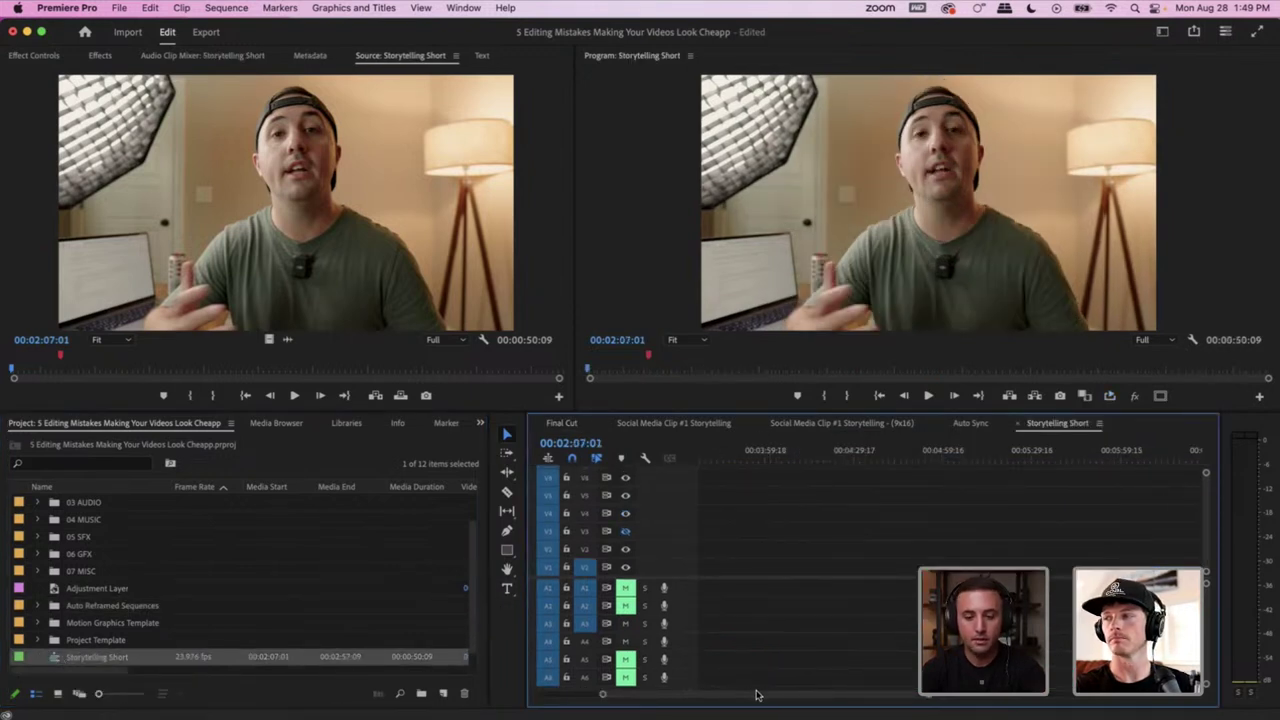
left_click_drag(757, 693, 667, 694)
key("=")
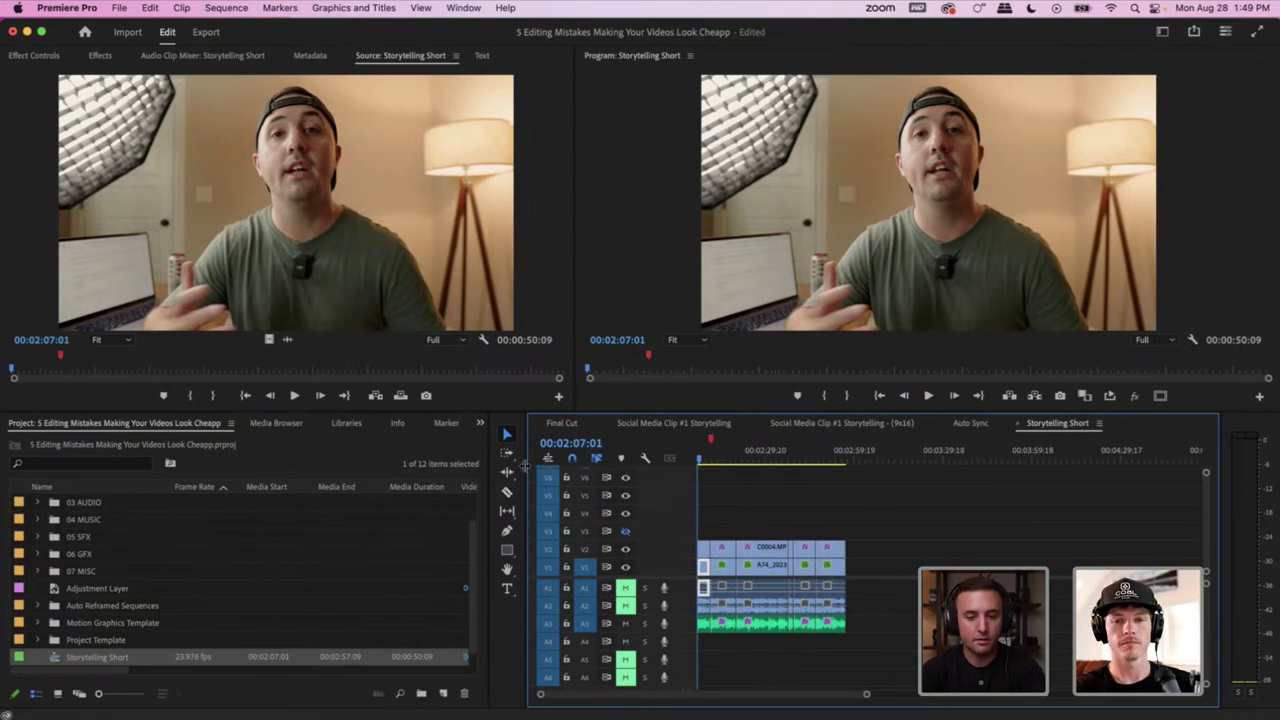
left_click_drag(522, 466, 291, 458)
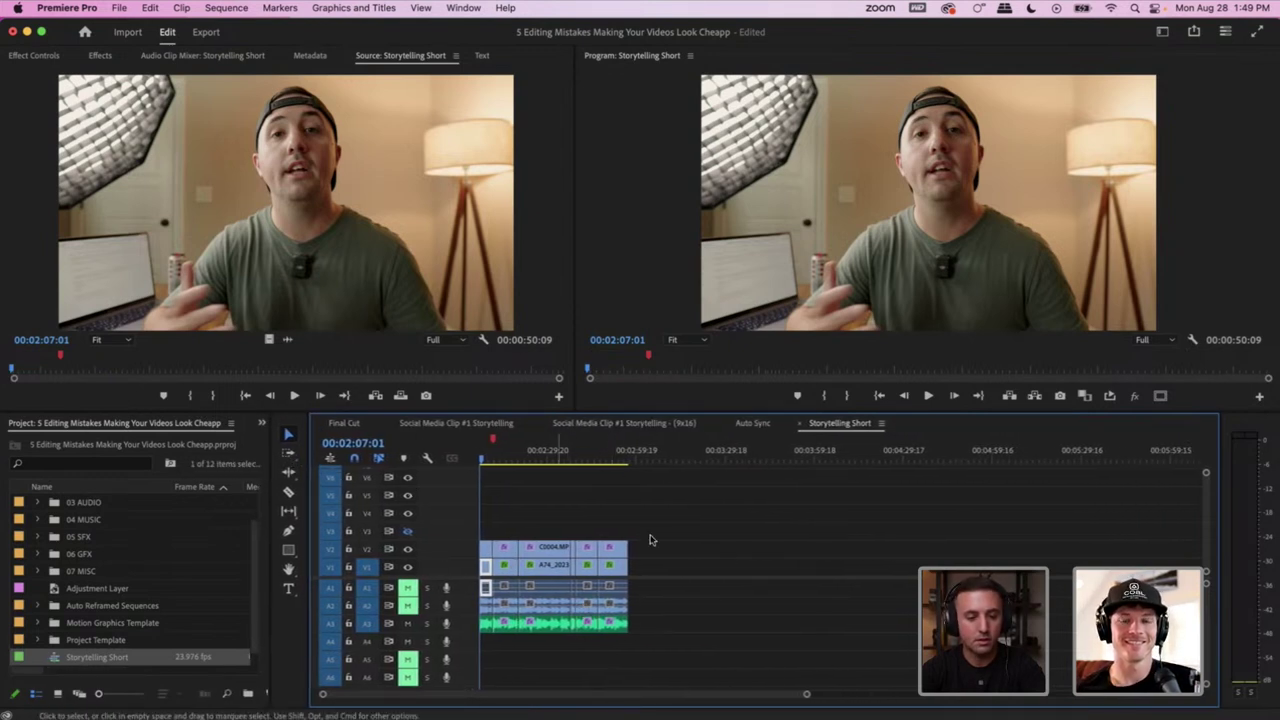
left_click_drag(604, 452, 478, 460)
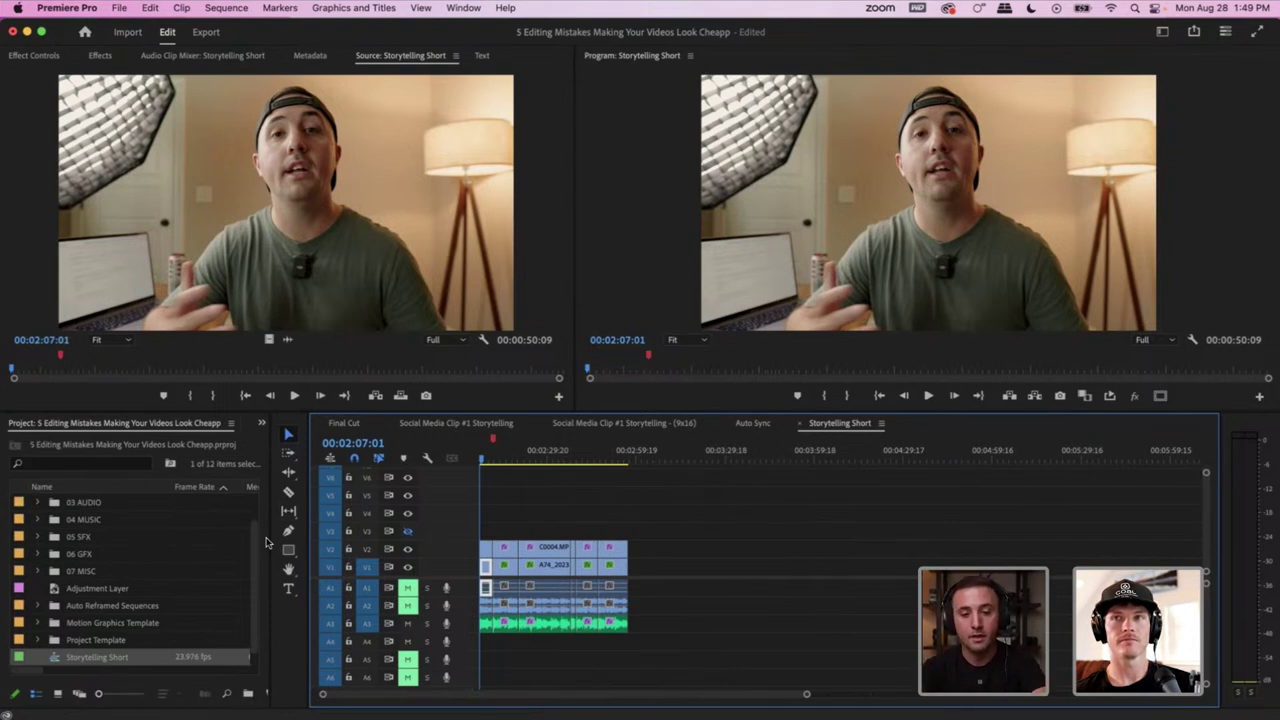
Marquee-select all the clips in the Storytelling Short sequence
left_click_drag(656, 509, 484, 551)
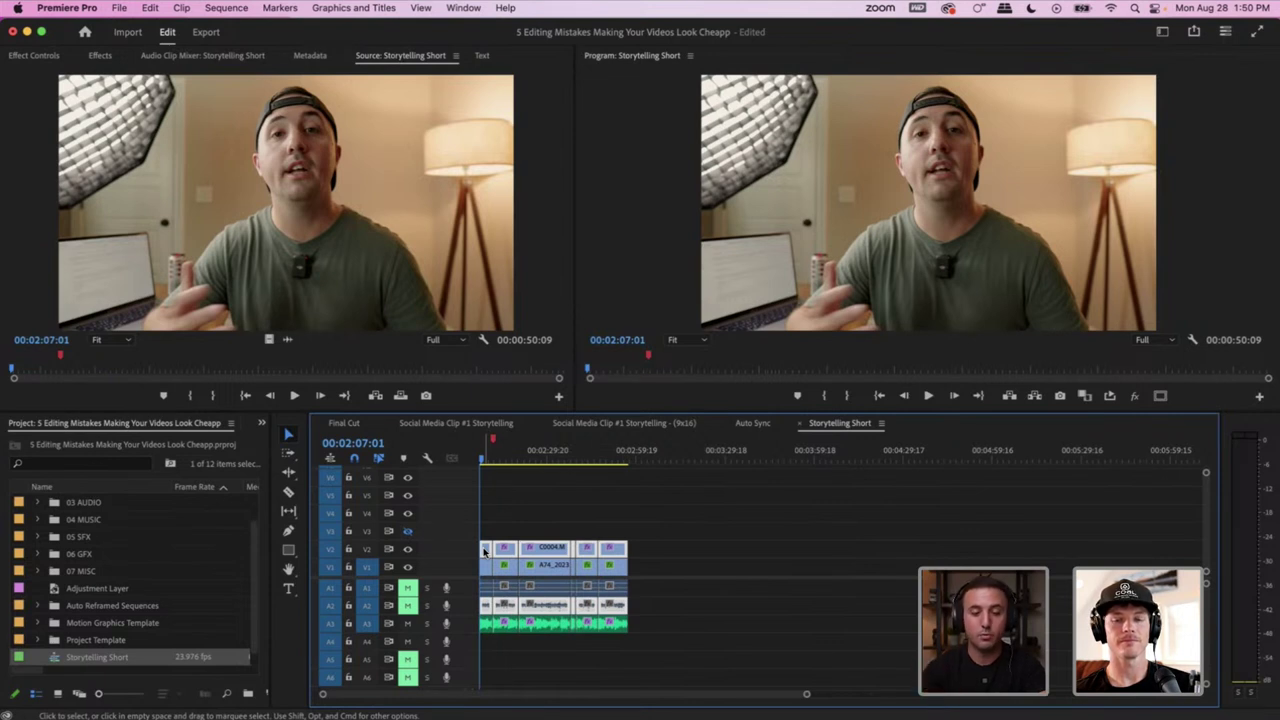
left_click(660, 518)
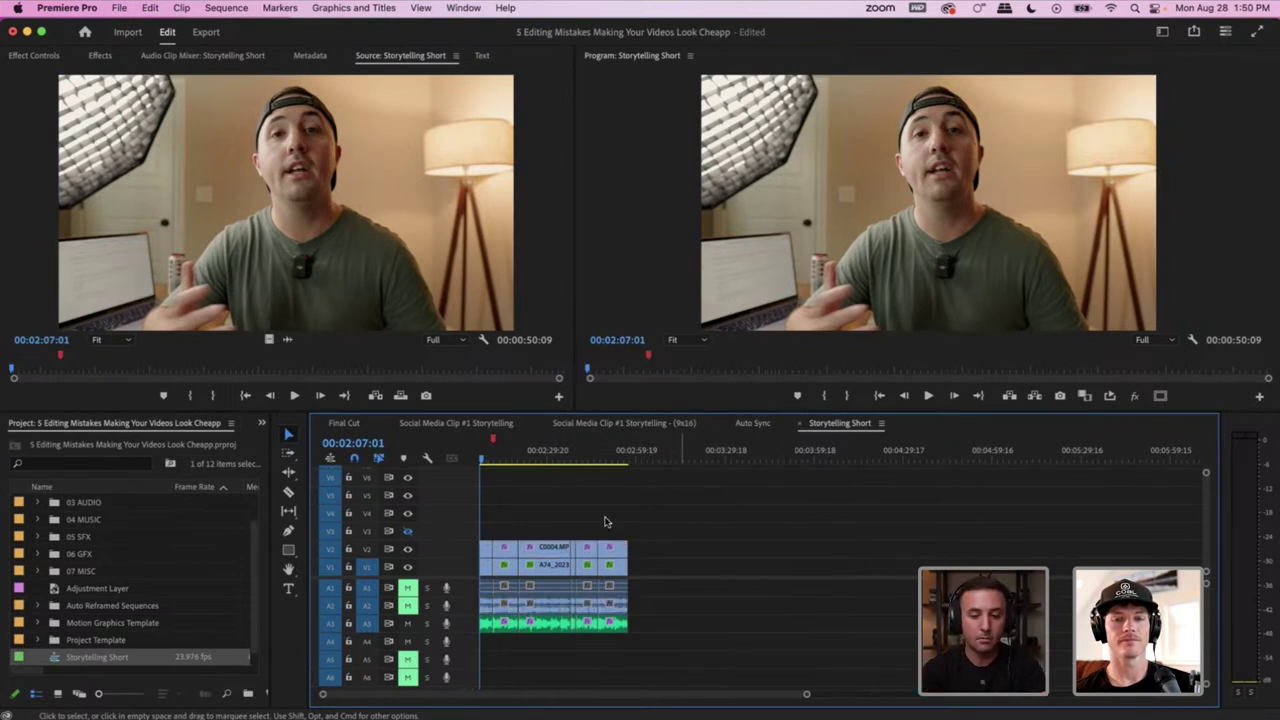
left_click_drag(700, 512, 480, 688)
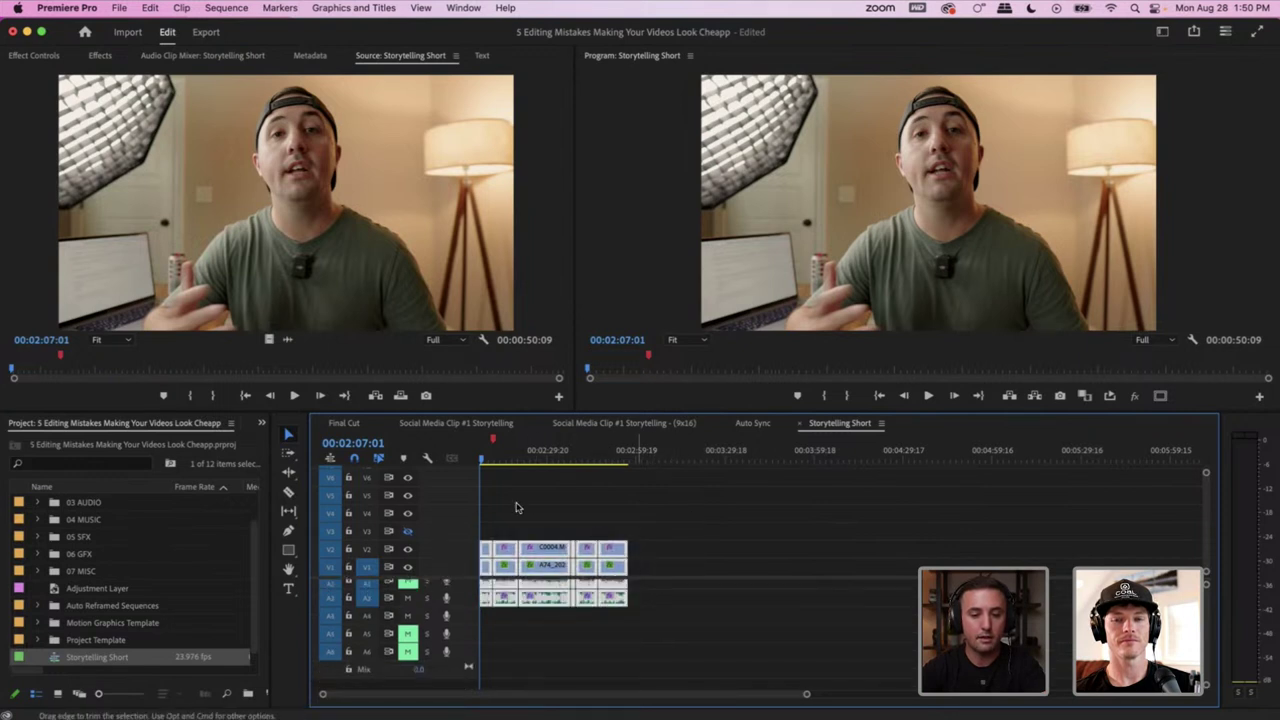
scroll(517, 508, "up", 3)
scroll(515, 537, "down", 4)
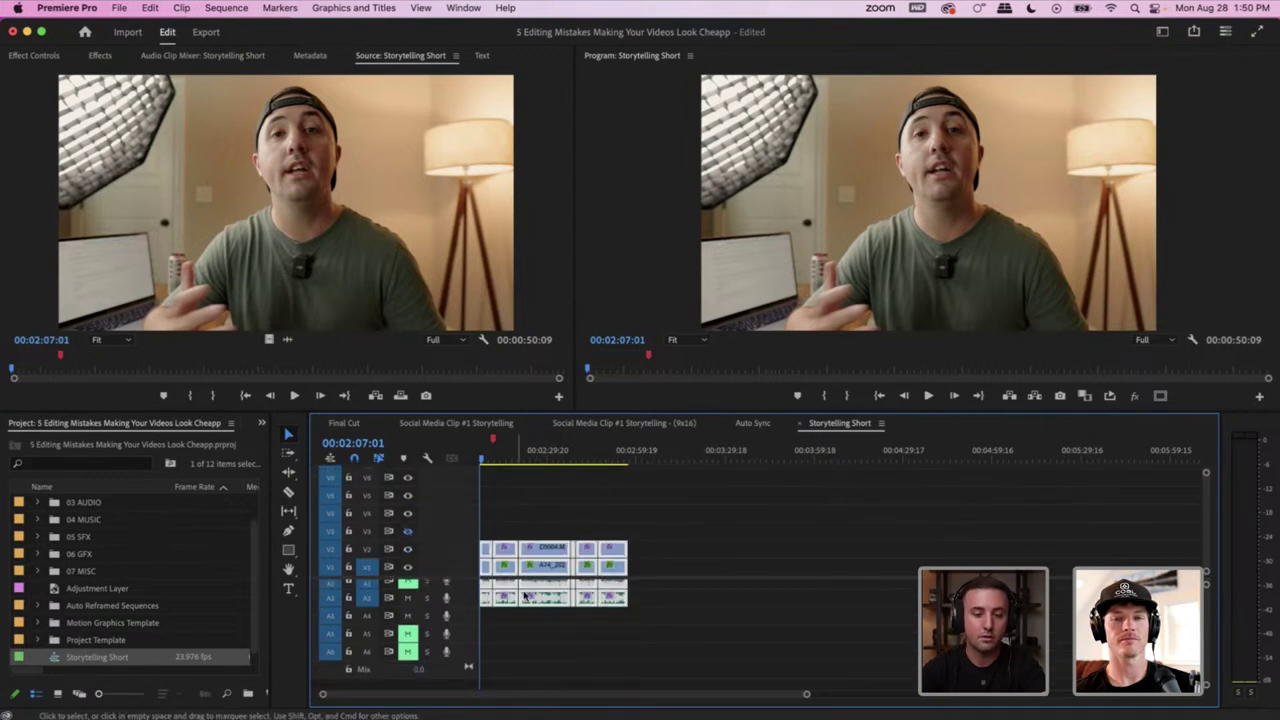
scroll(525, 597, "up", 1)
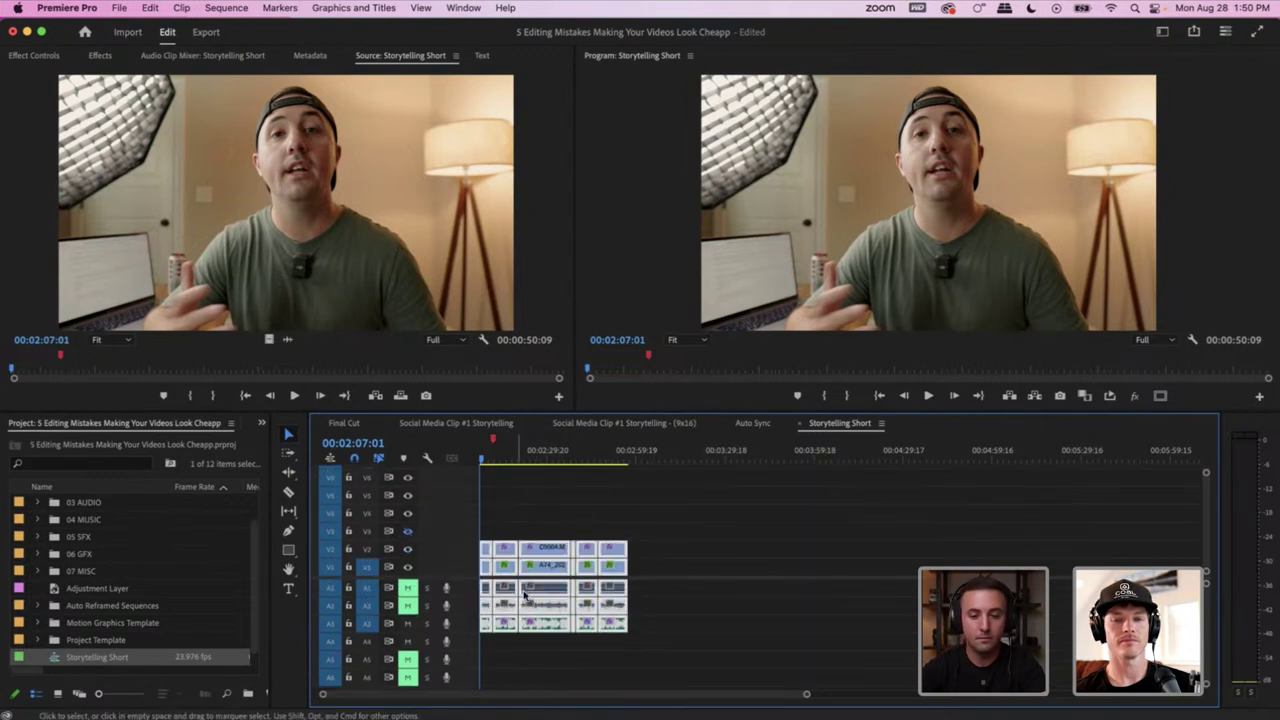
Start Auto Reframe Sequence, keep the name 'Storytelling Short - (9x16)', and view the Target Aspect Ratio choices
left_click(215, 9)
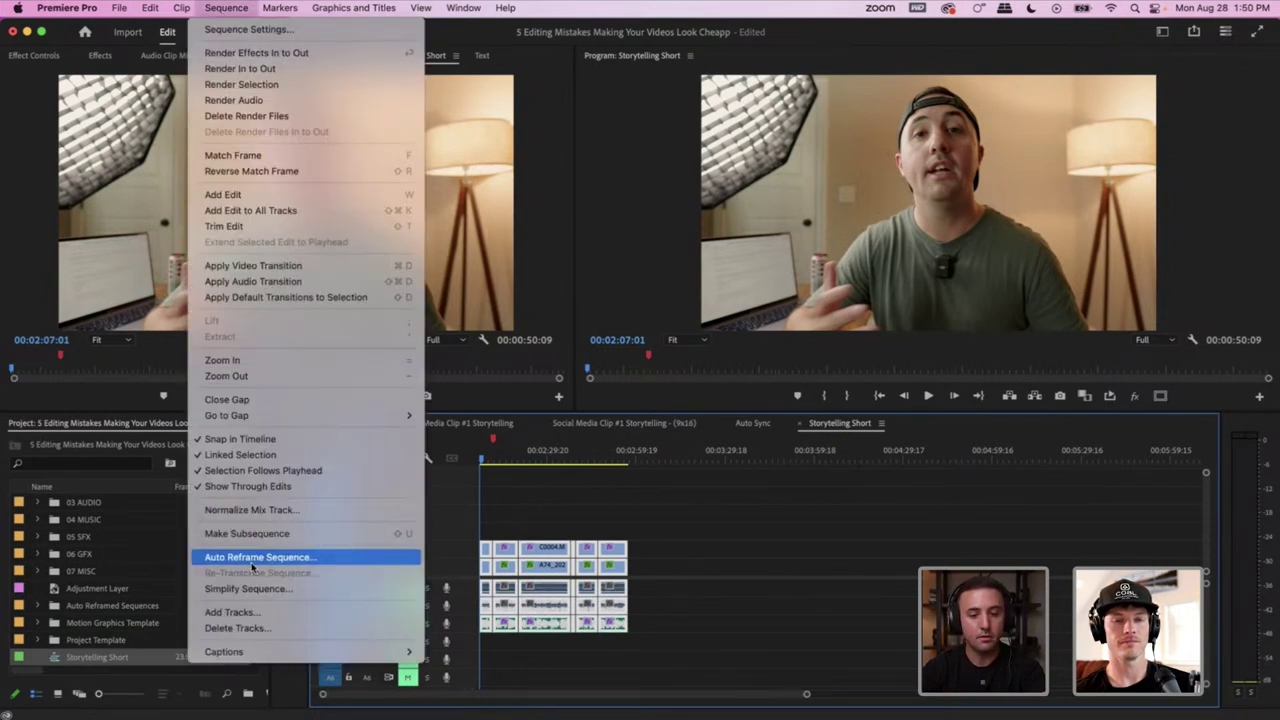
left_click(284, 566)
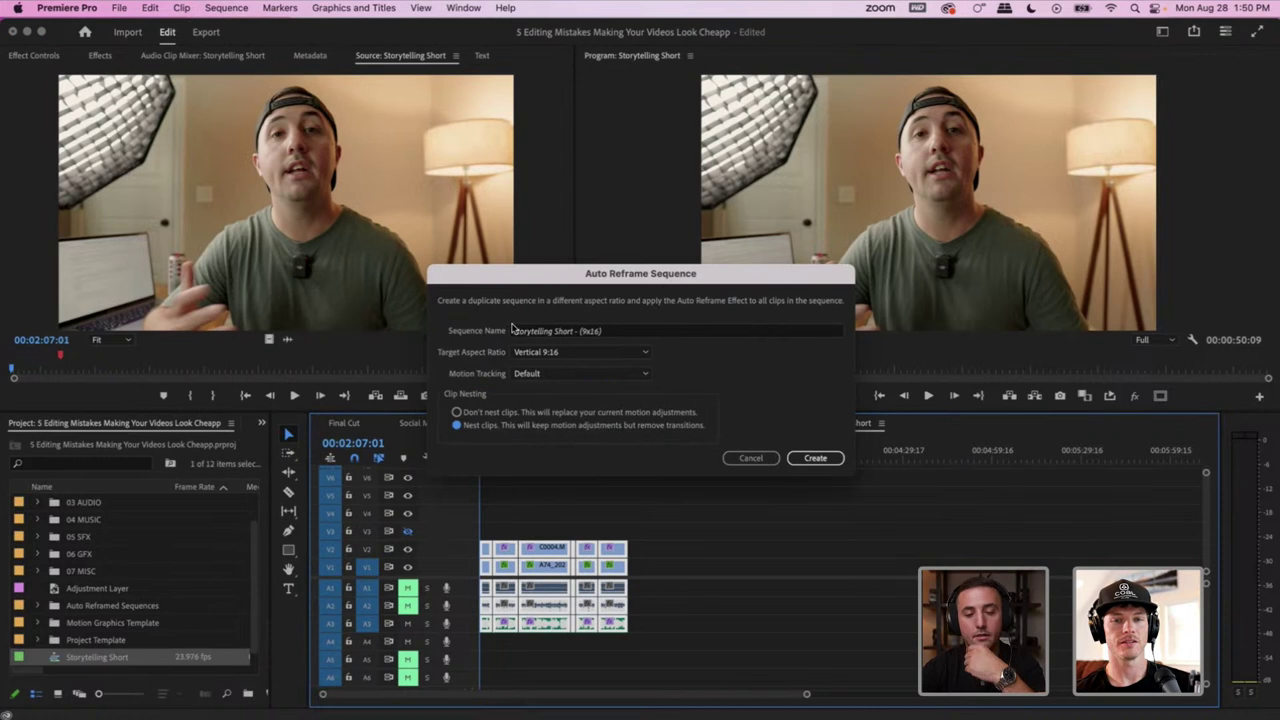
left_click(586, 334)
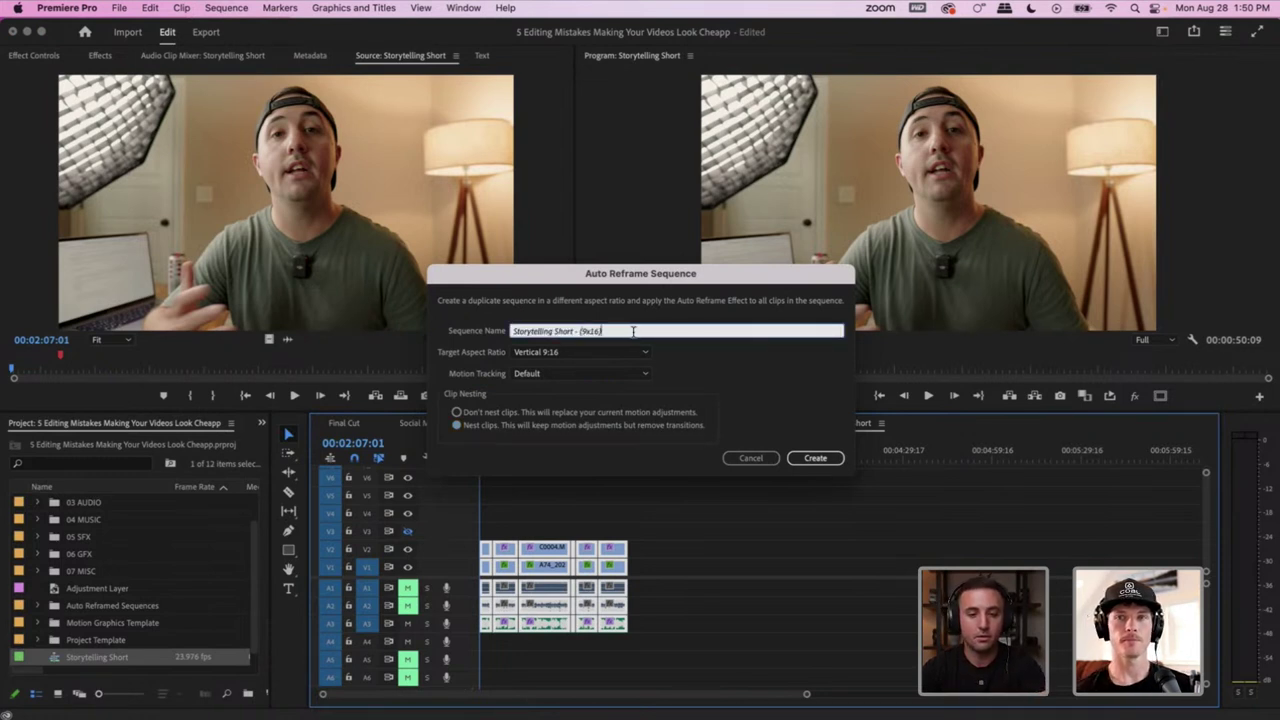
left_click_drag(634, 331, 508, 334)
left_click(495, 334)
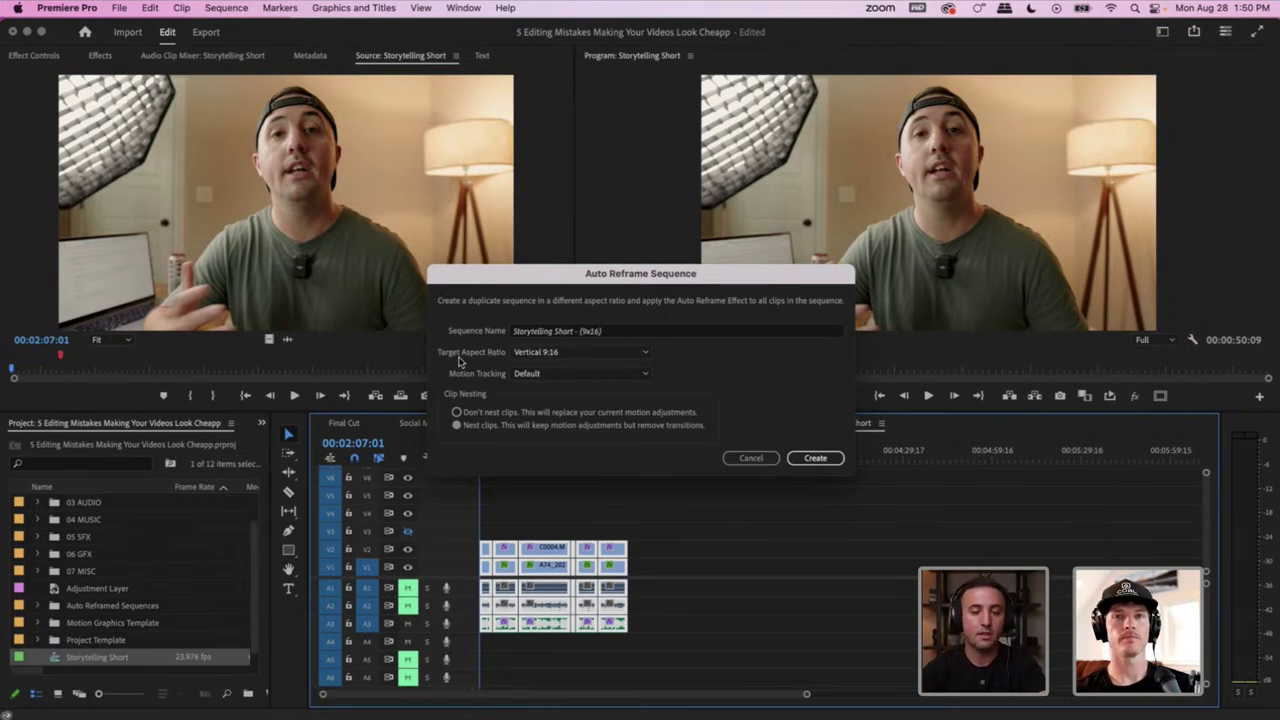
left_click(620, 352)
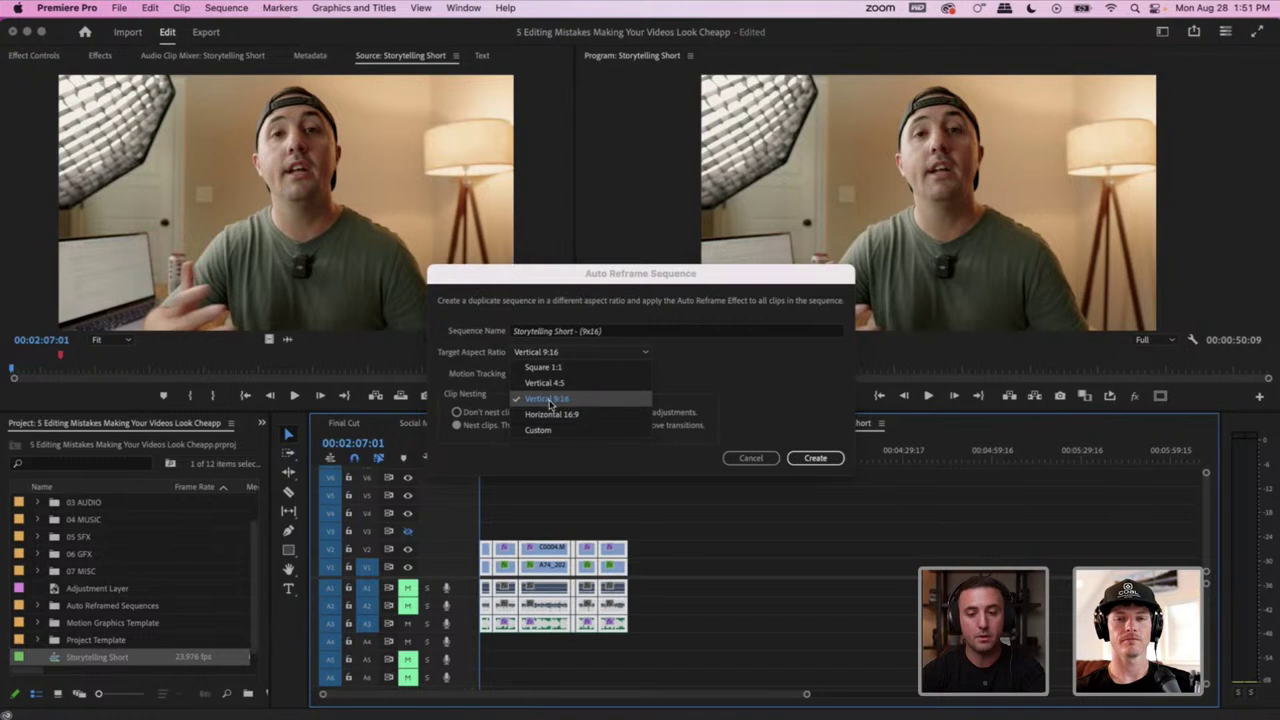
Keep Vertical 9:16 as the target aspect ratio and Default as the motion tracking speed
left_click(567, 401)
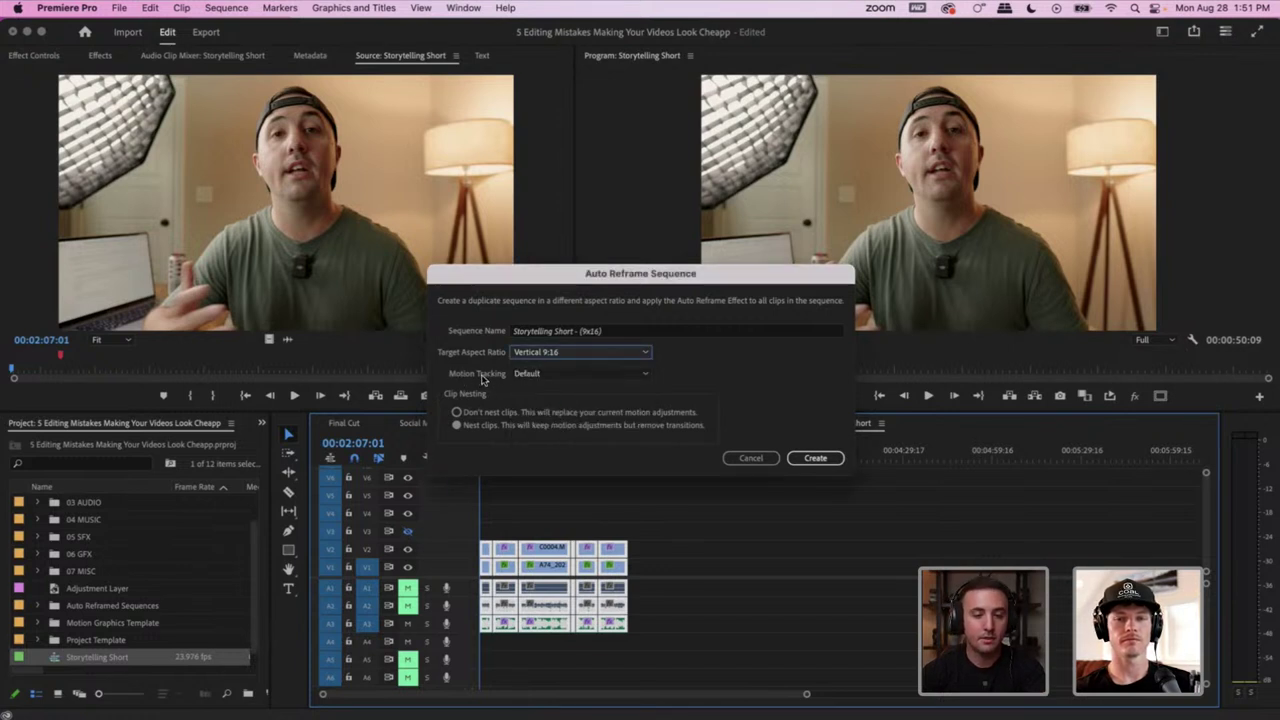
left_click(584, 377)
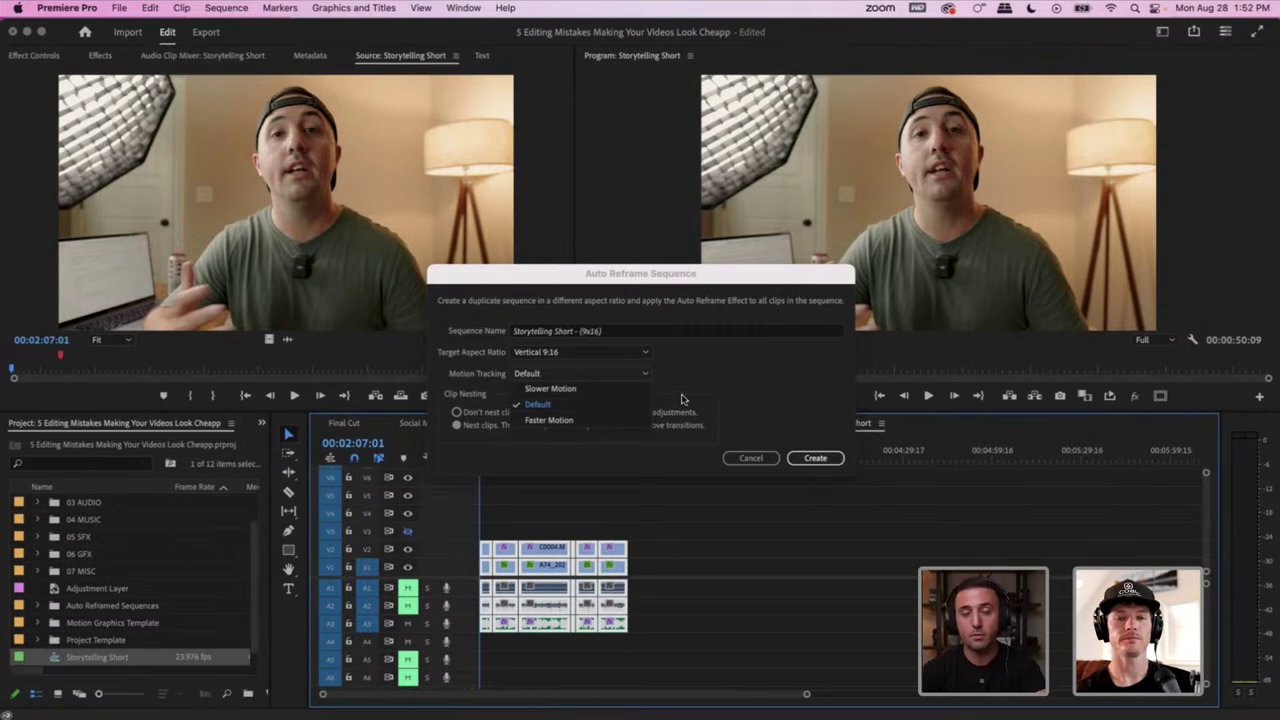
left_click(550, 406)
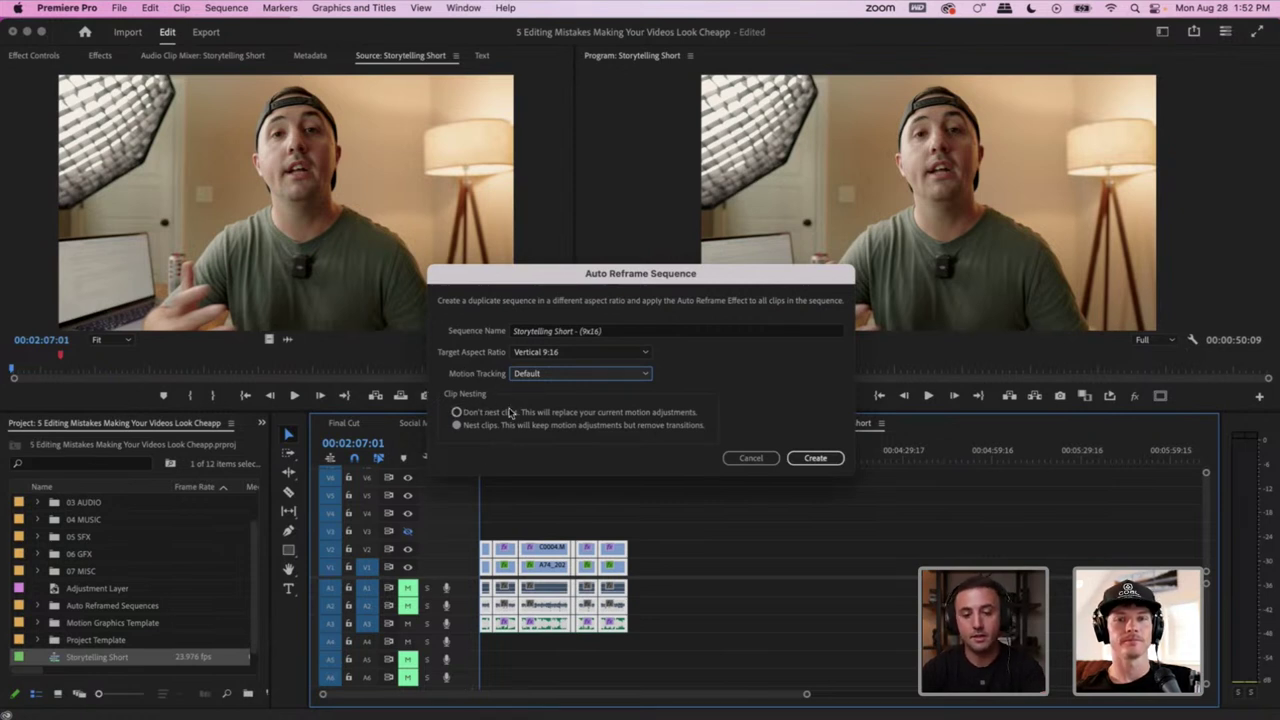
left_click(505, 413)
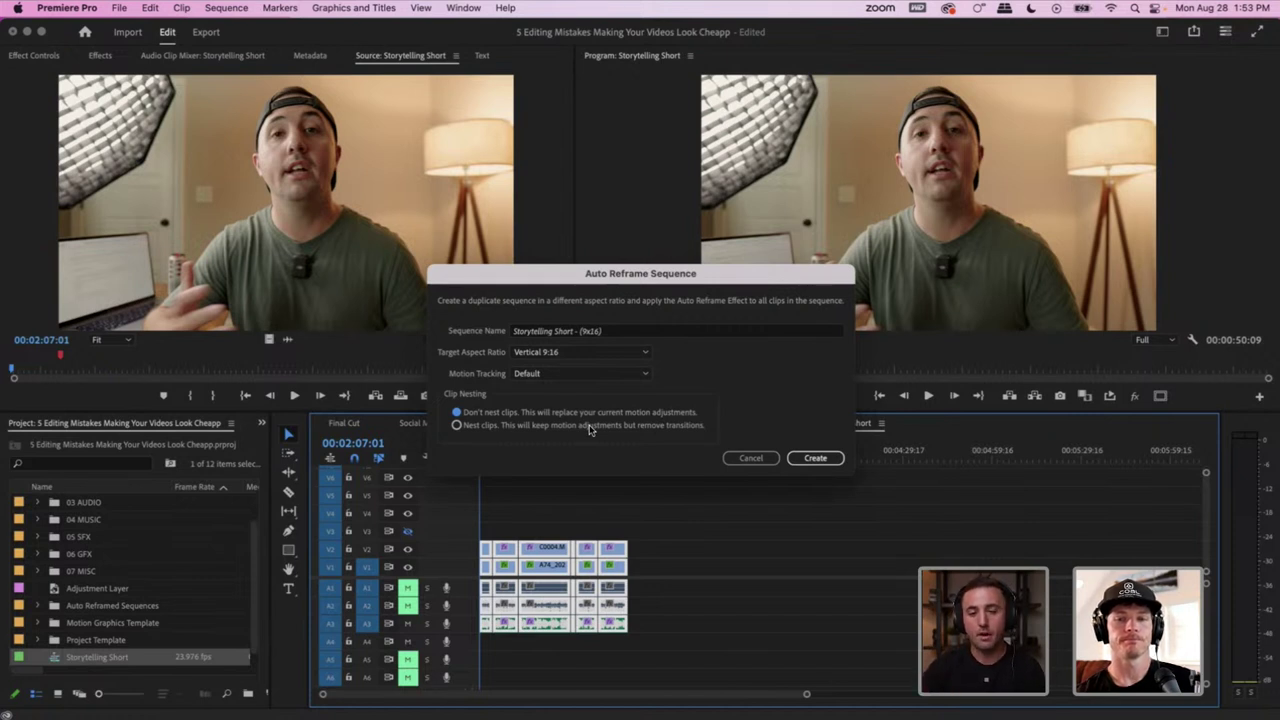
left_click(497, 429)
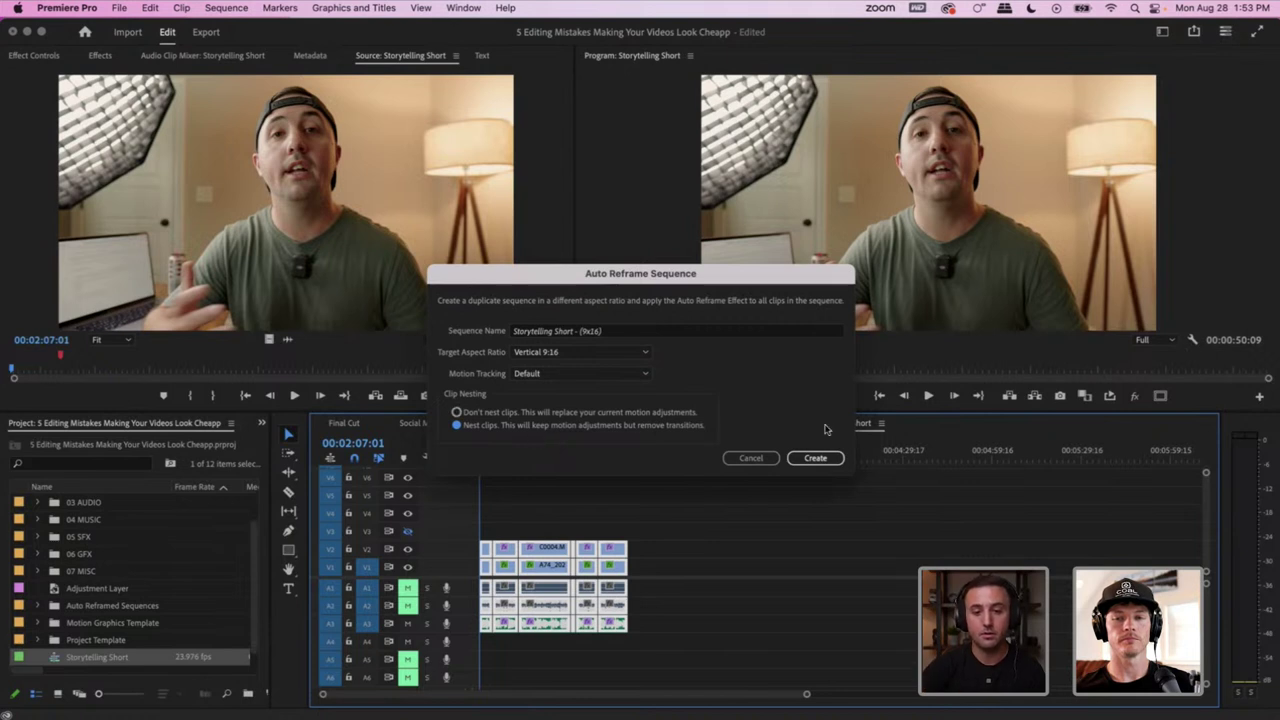
Create the nested Storytelling Short - (9x16) vertical sequence and save the project with Cmd+S
left_click(822, 460)
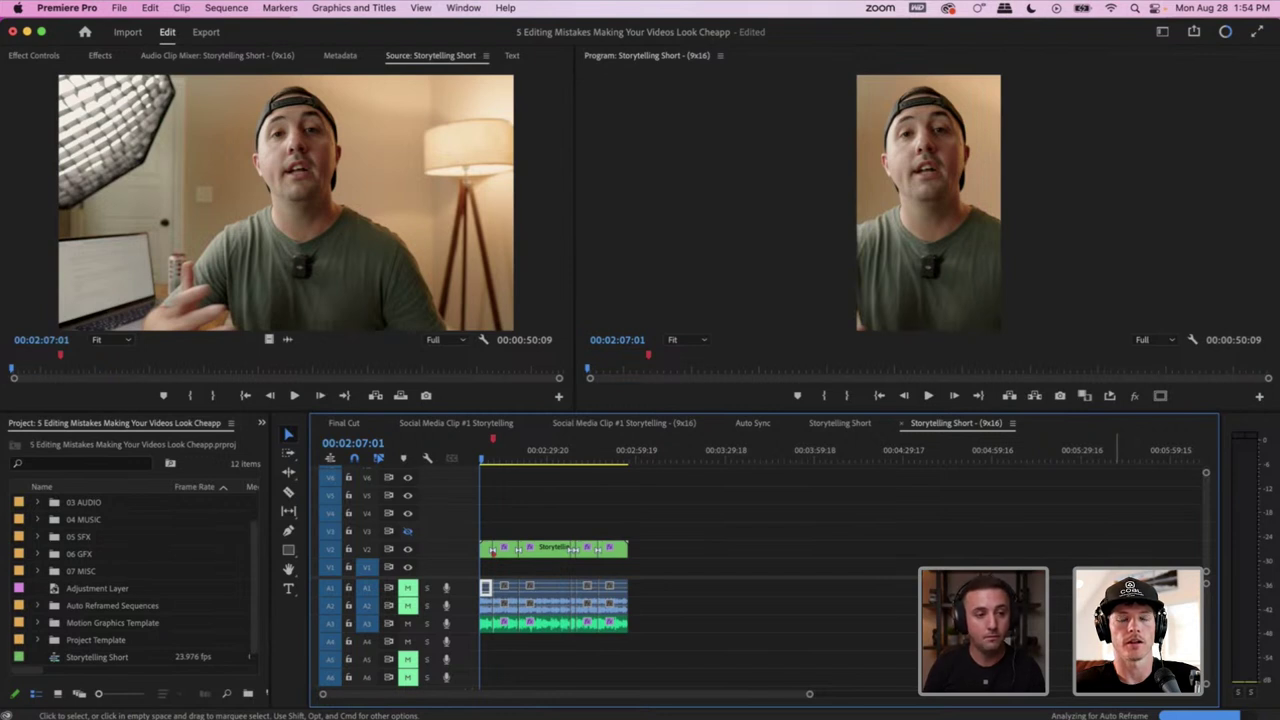
key("super+s")
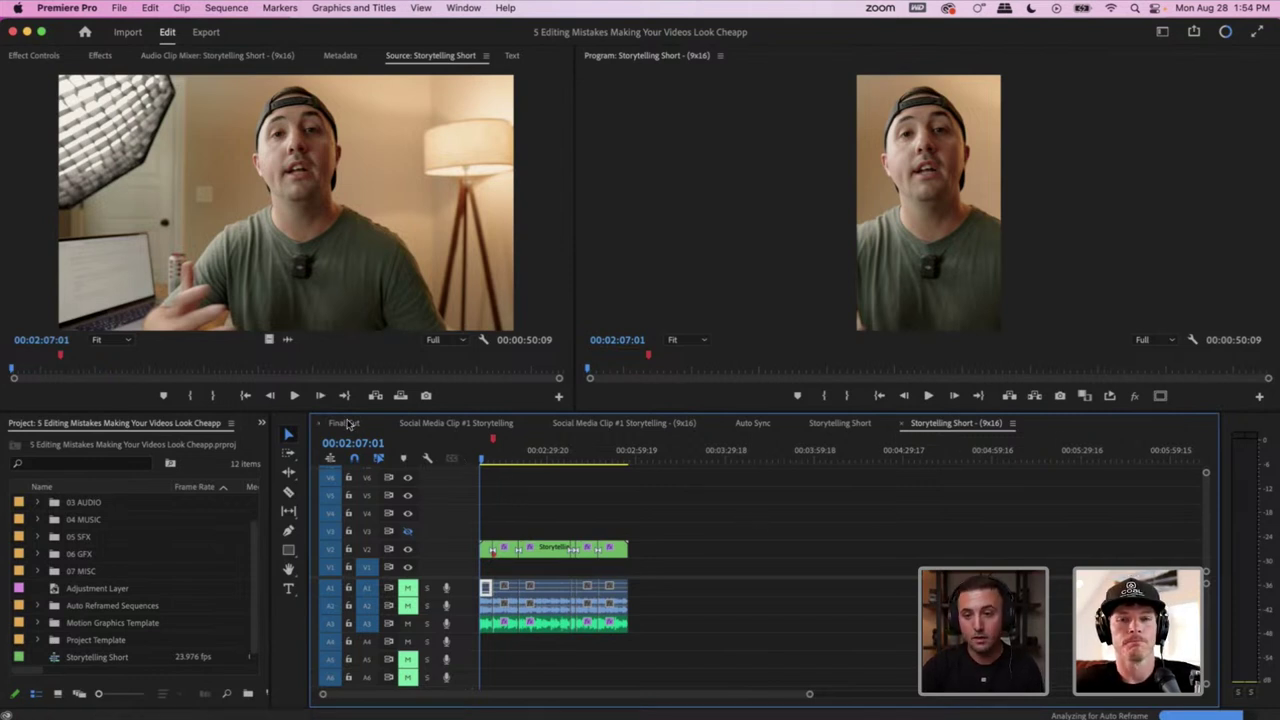
Scrub the vertical sequence near 00:02:12:20, then view its Sequence Settings showing 1215 × 2160
left_click(498, 457)
mouse_move(498, 457)
left_mouse_down()
mouse_move(487, 457)
mouse_move(501, 457)
left_mouse_up()
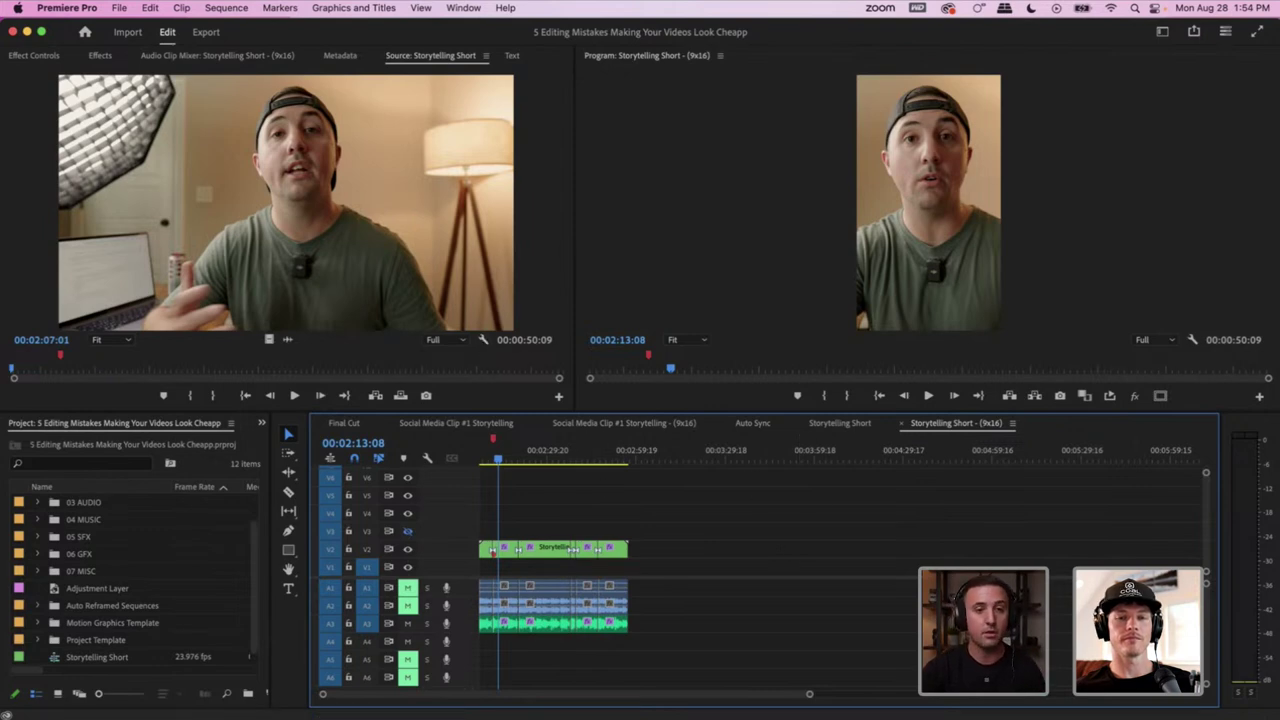
left_click(226, 7)
left_click(240, 30)
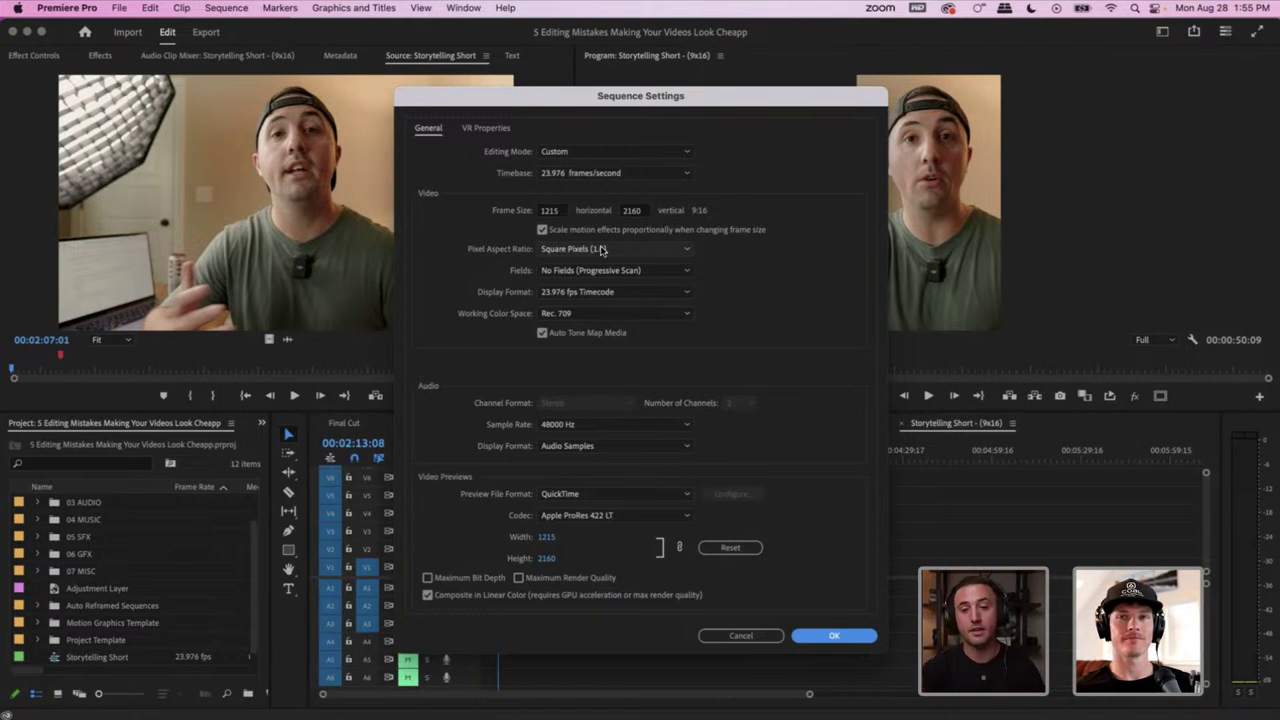
Cancel Sequence Settings, then select the V2 nested clip at the sequence start and show its Effect Controls
left_click(738, 636)
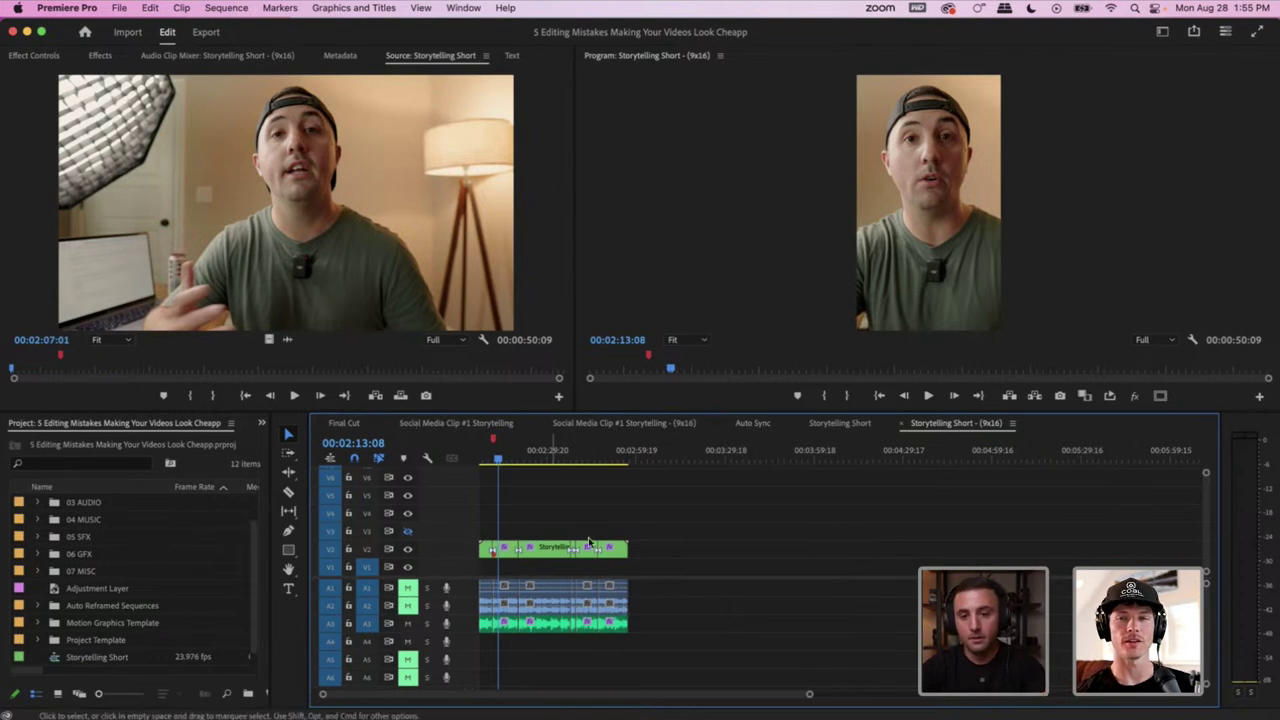
left_click_drag(645, 507, 486, 546)
left_click(555, 504)
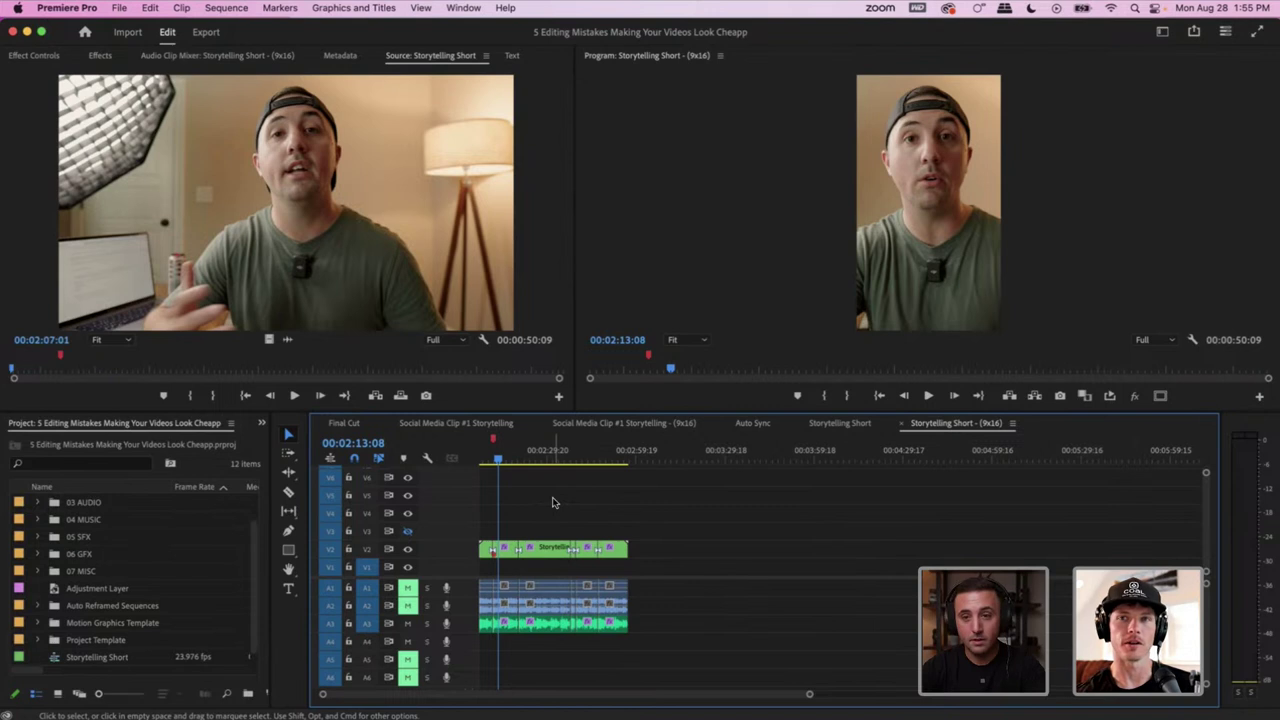
left_click_drag(500, 470, 485, 488)
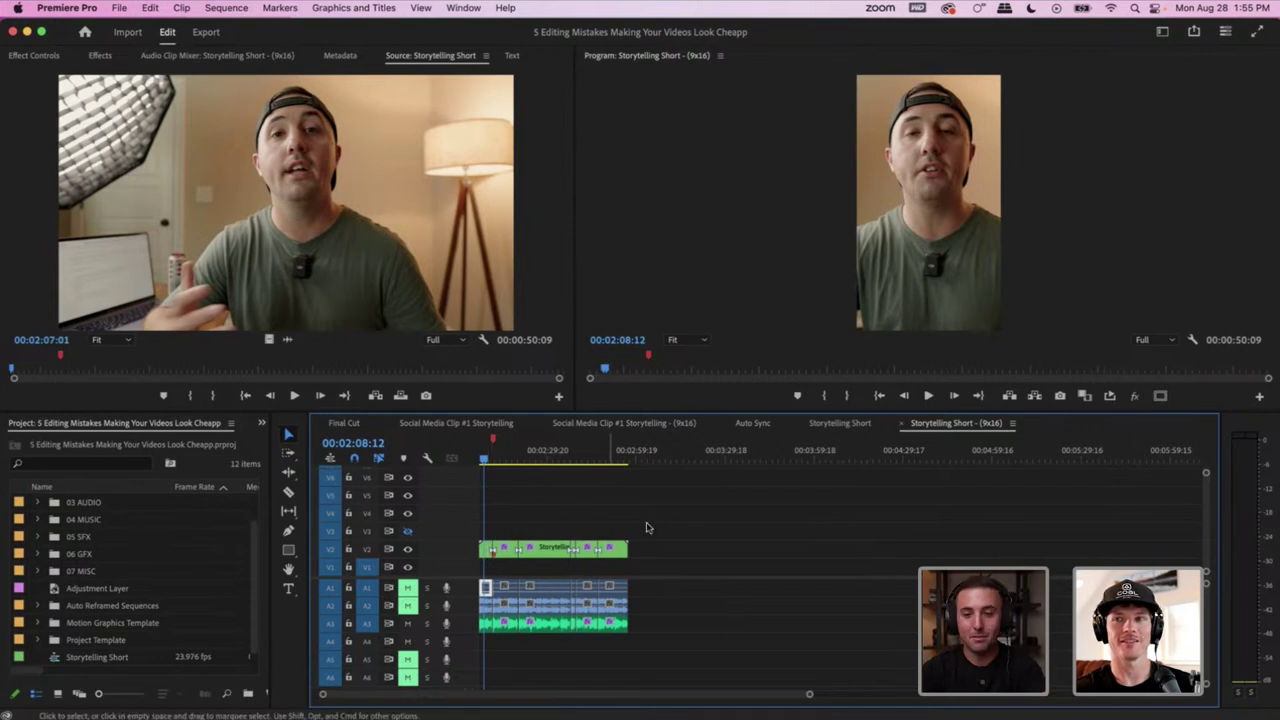
left_click(482, 451)
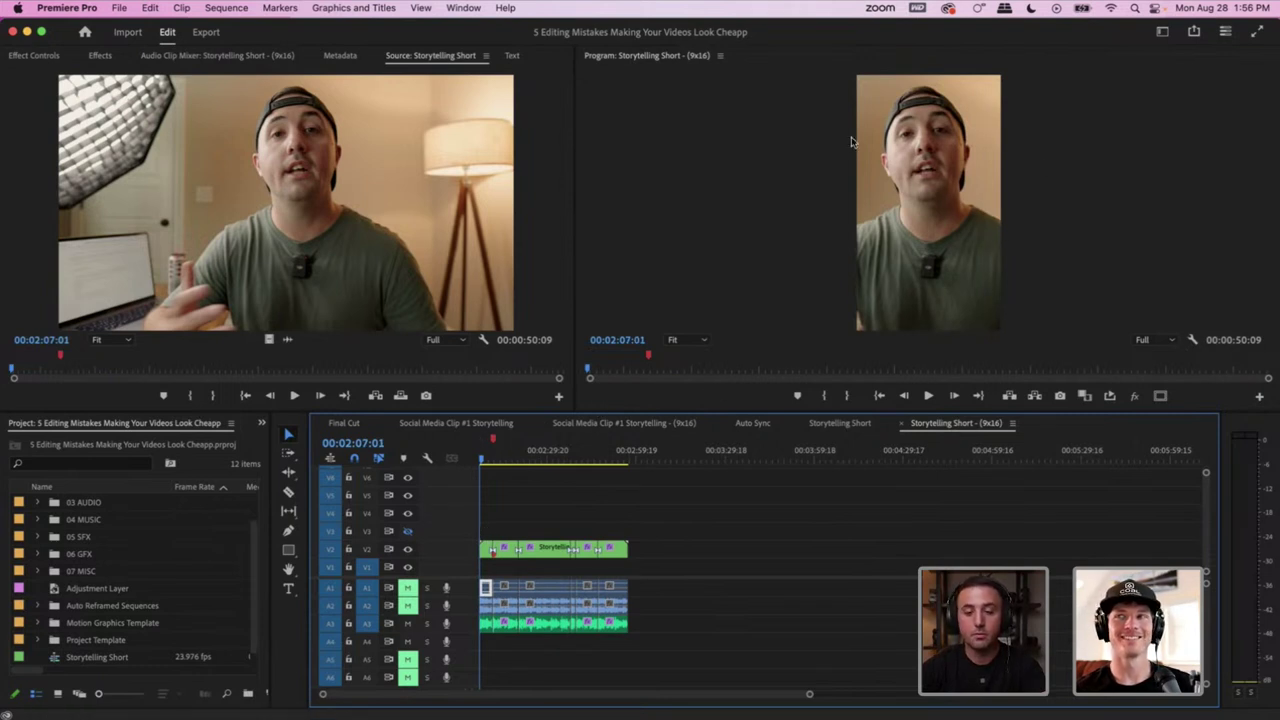
left_click(485, 549)
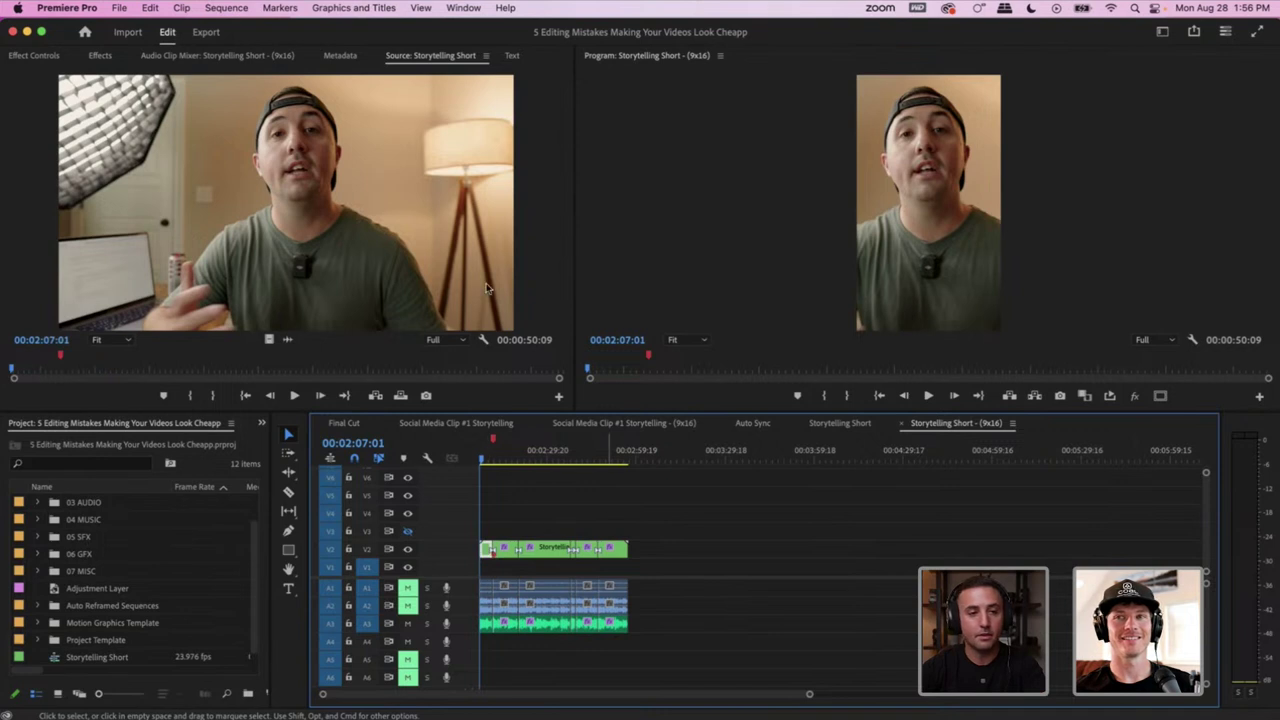
left_click(48, 56)
scroll(518, 232, "down", 3)
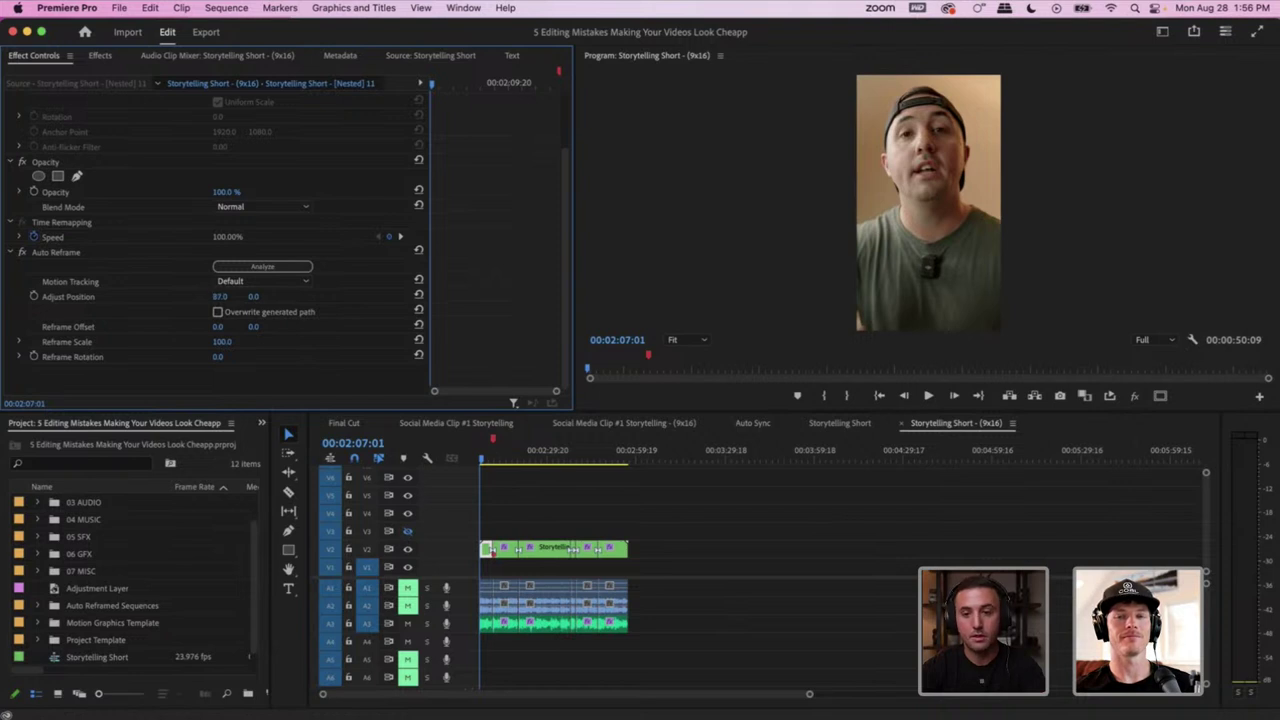
Try several Auto Reframe Adjust Position values, undoing them, and settle on -12.0
left_click_drag(222, 296, 230, 296)
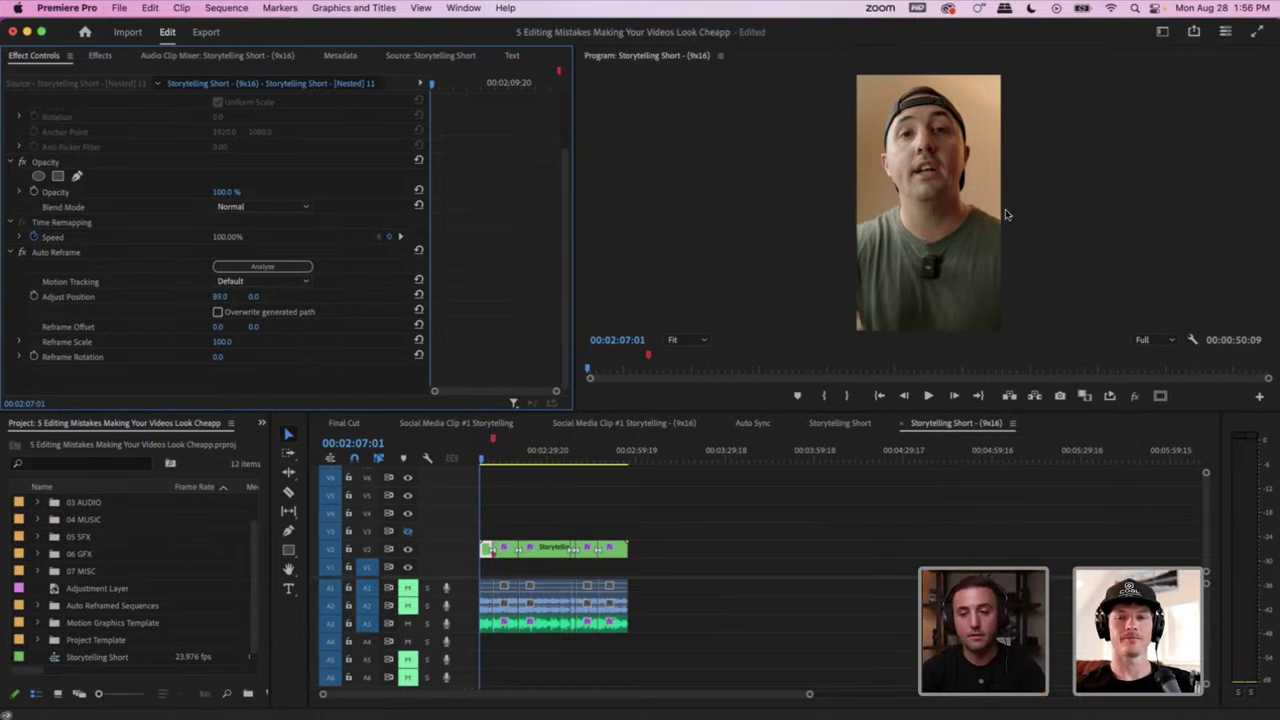
key("super+z")
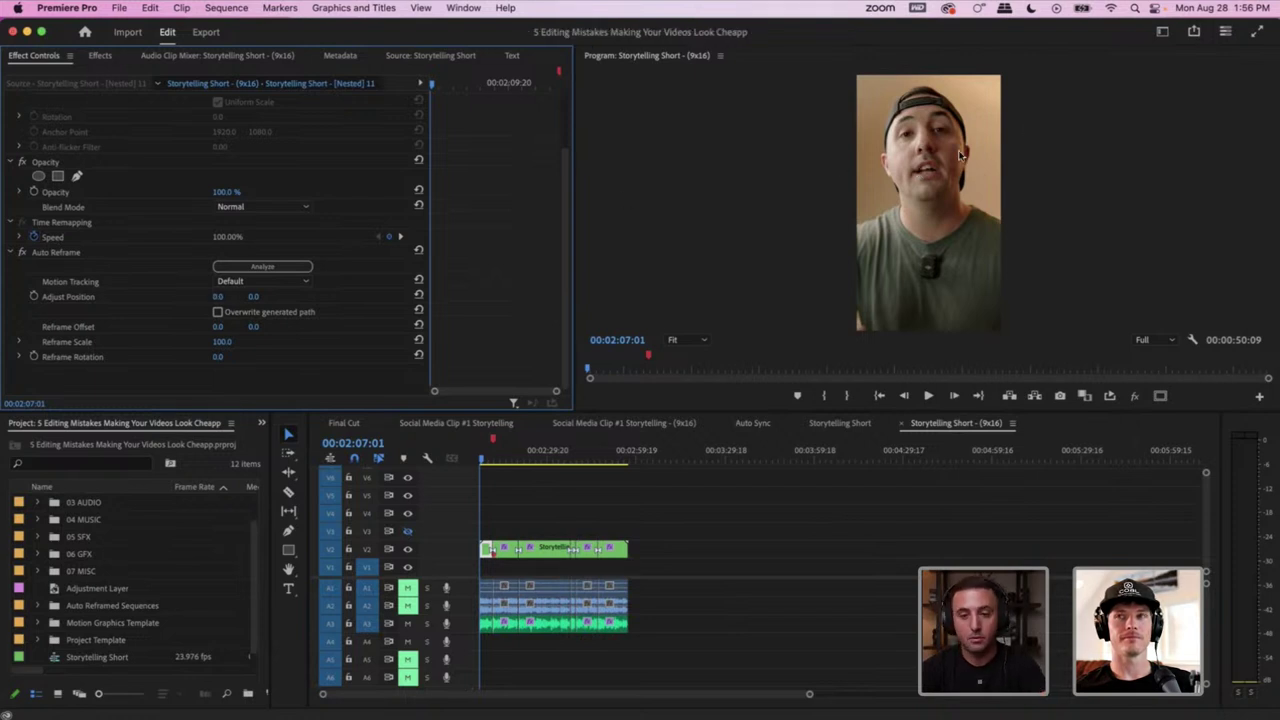
left_click_drag(221, 299, 213, 299)
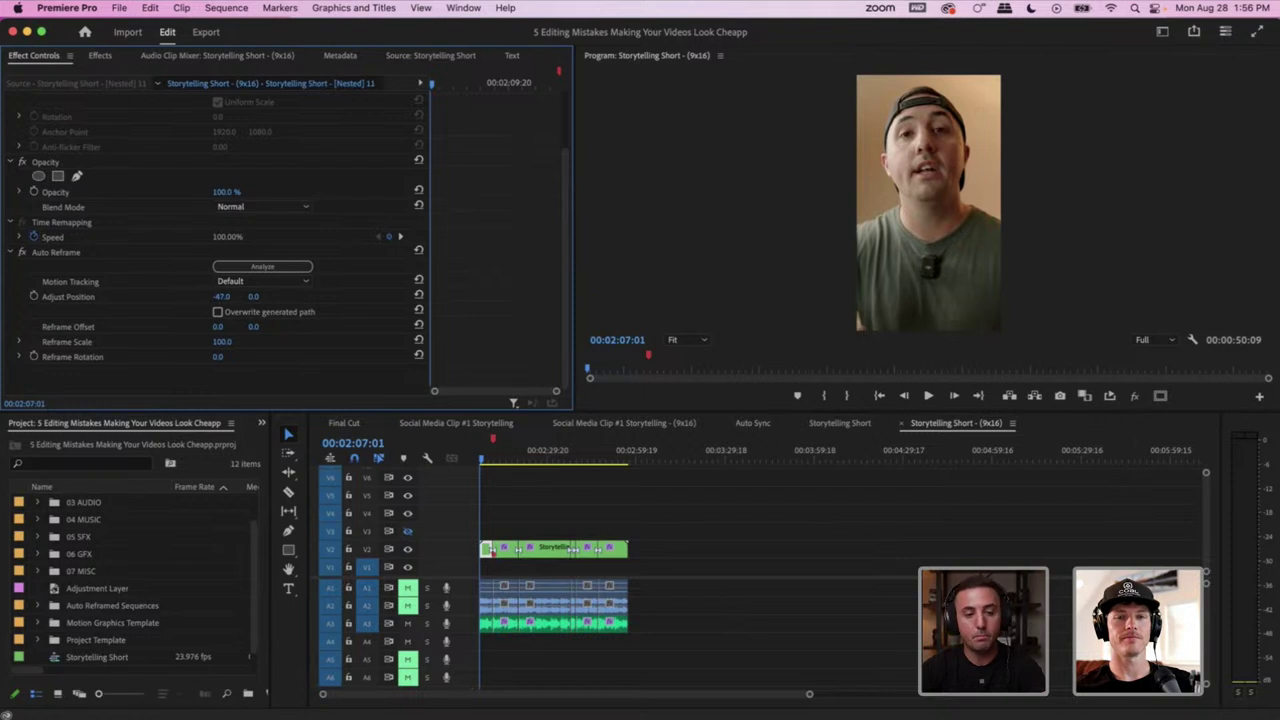
left_click_drag(213, 299, 228, 298)
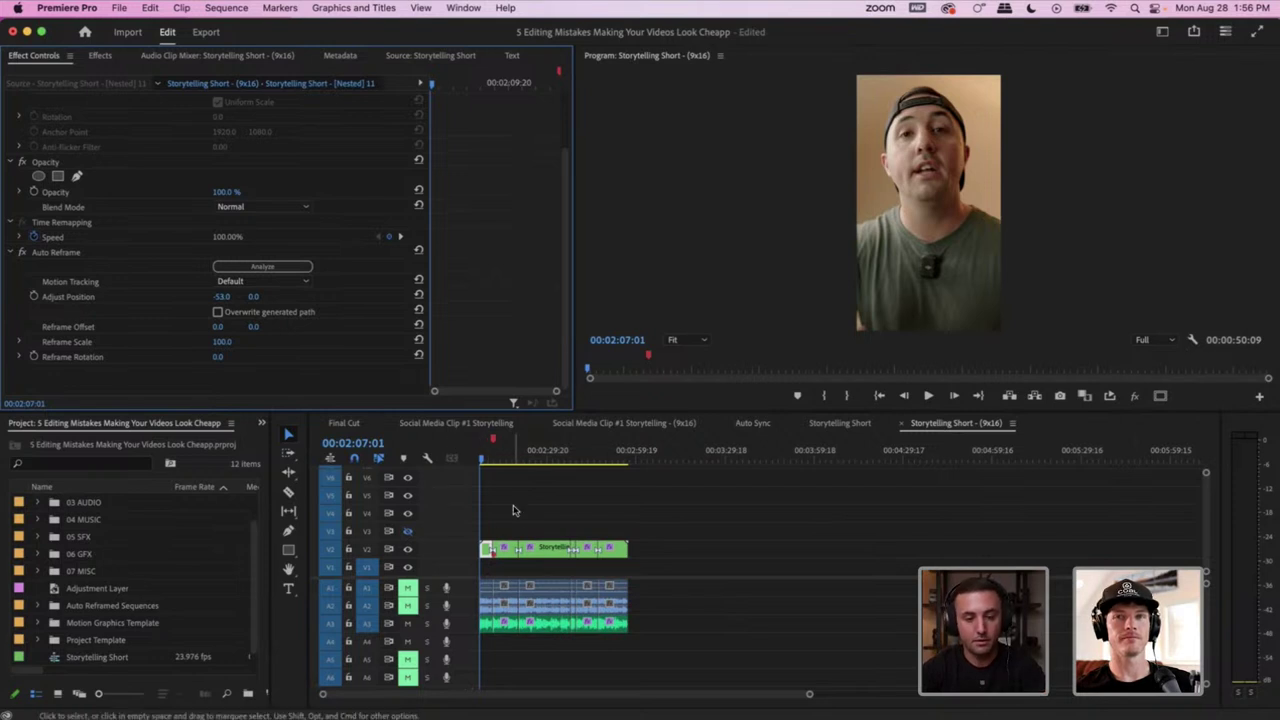
key("super+z")
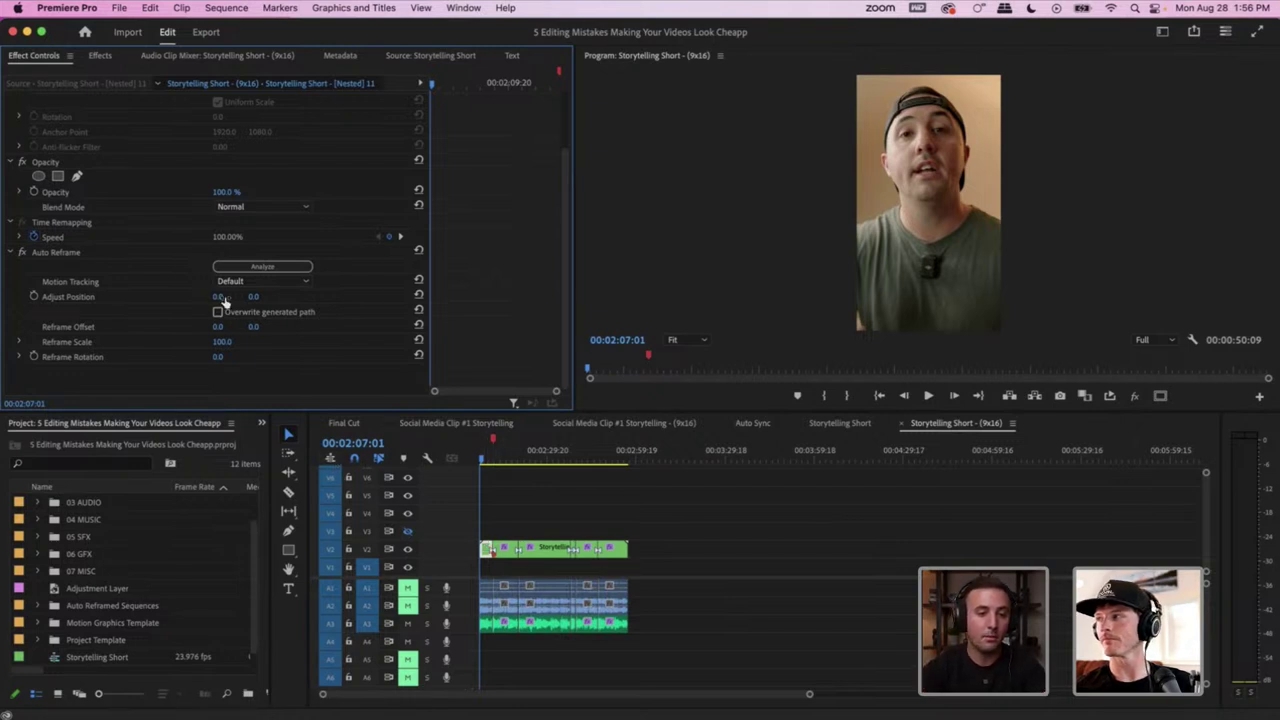
left_click_drag(222, 299, 211, 299)
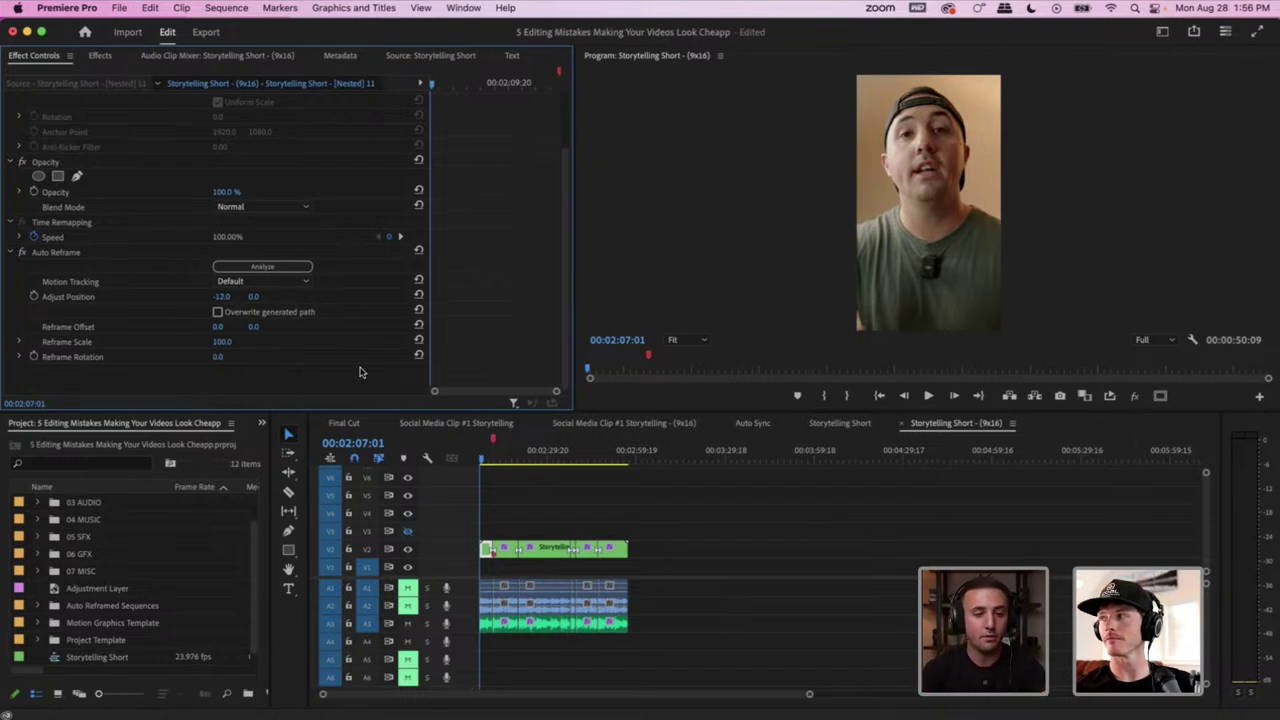
left_click(107, 253)
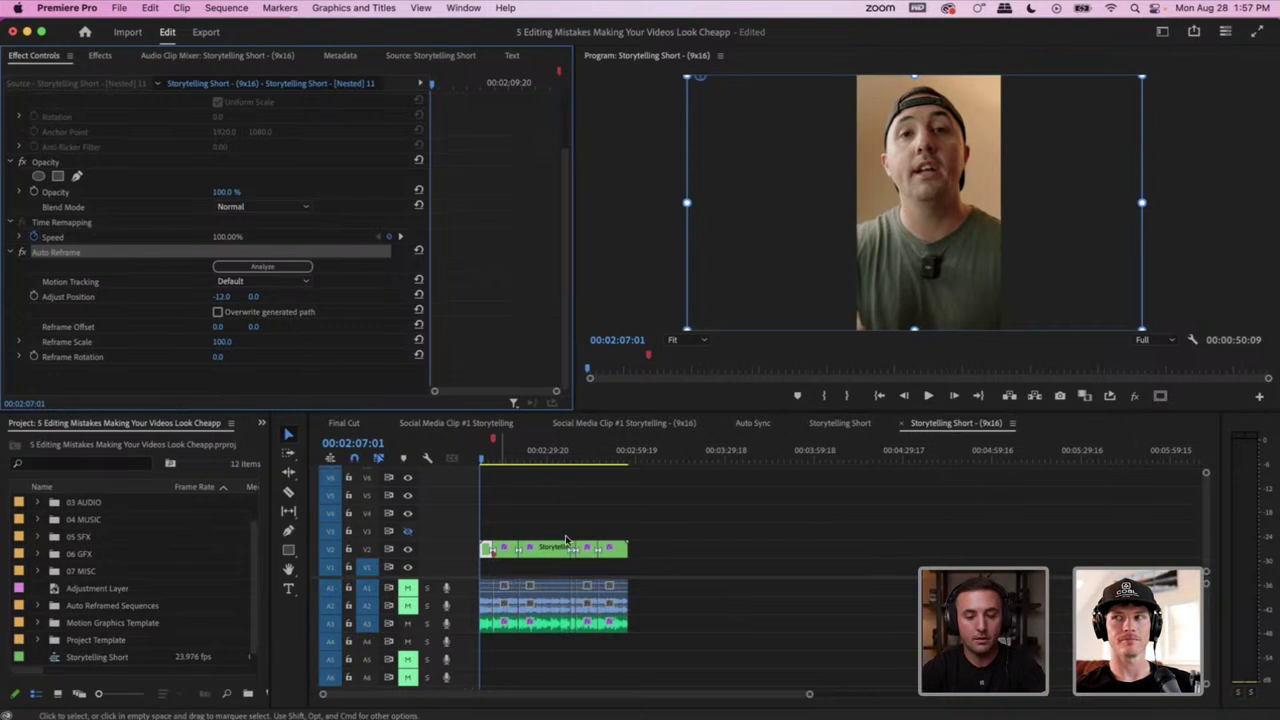
Remove only Auto Reframe from the later V2 clips, keeping Motion, Opacity and Time Remapping
left_click_drag(672, 531, 492, 556)
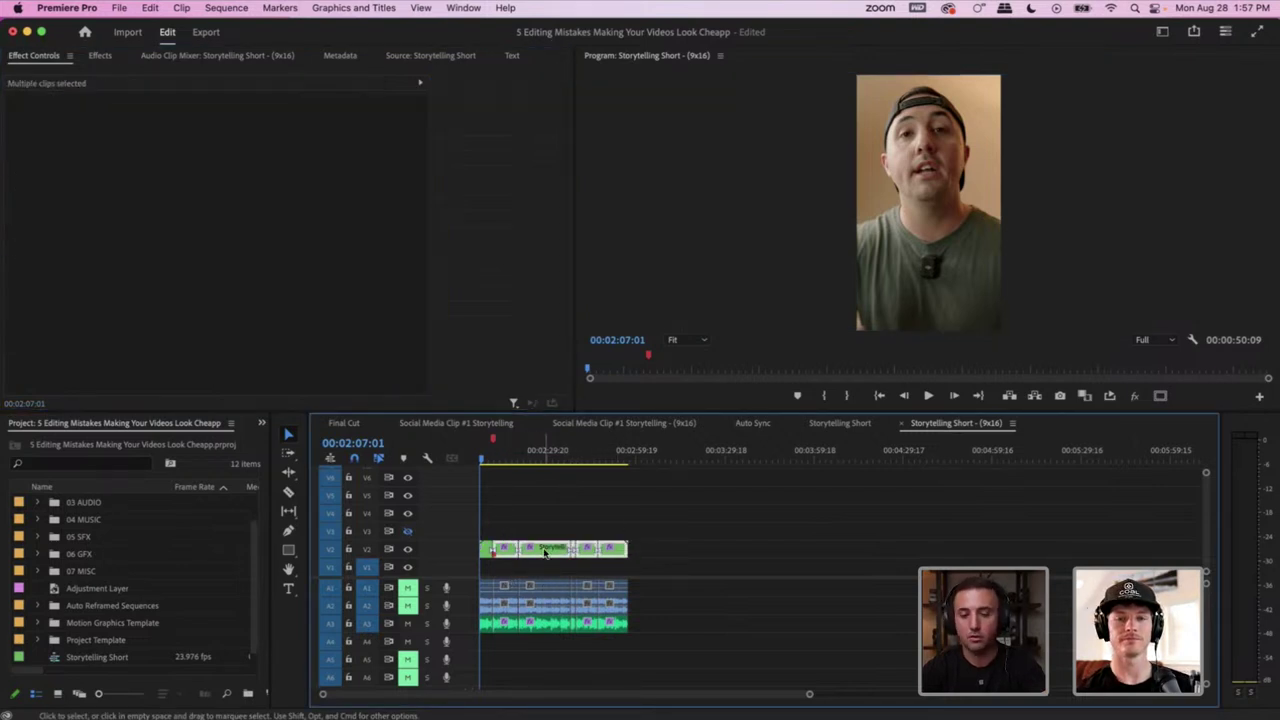
right_click(545, 553)
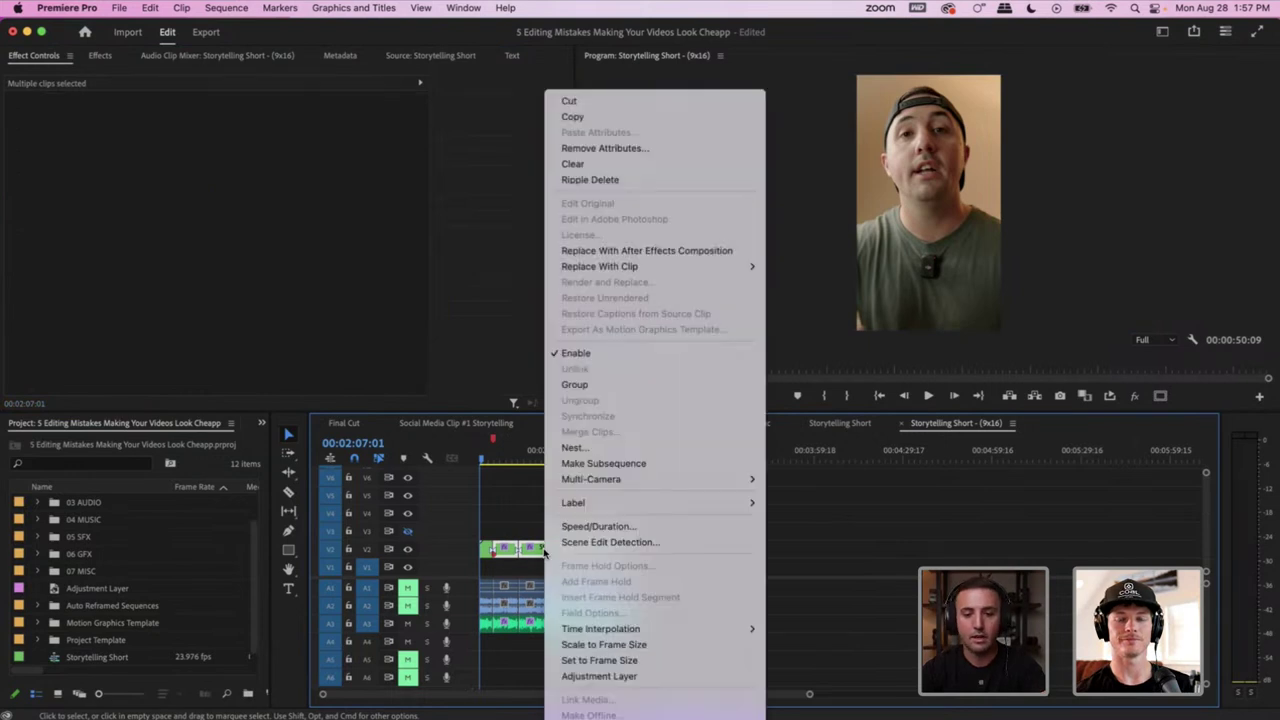
left_click(642, 150)
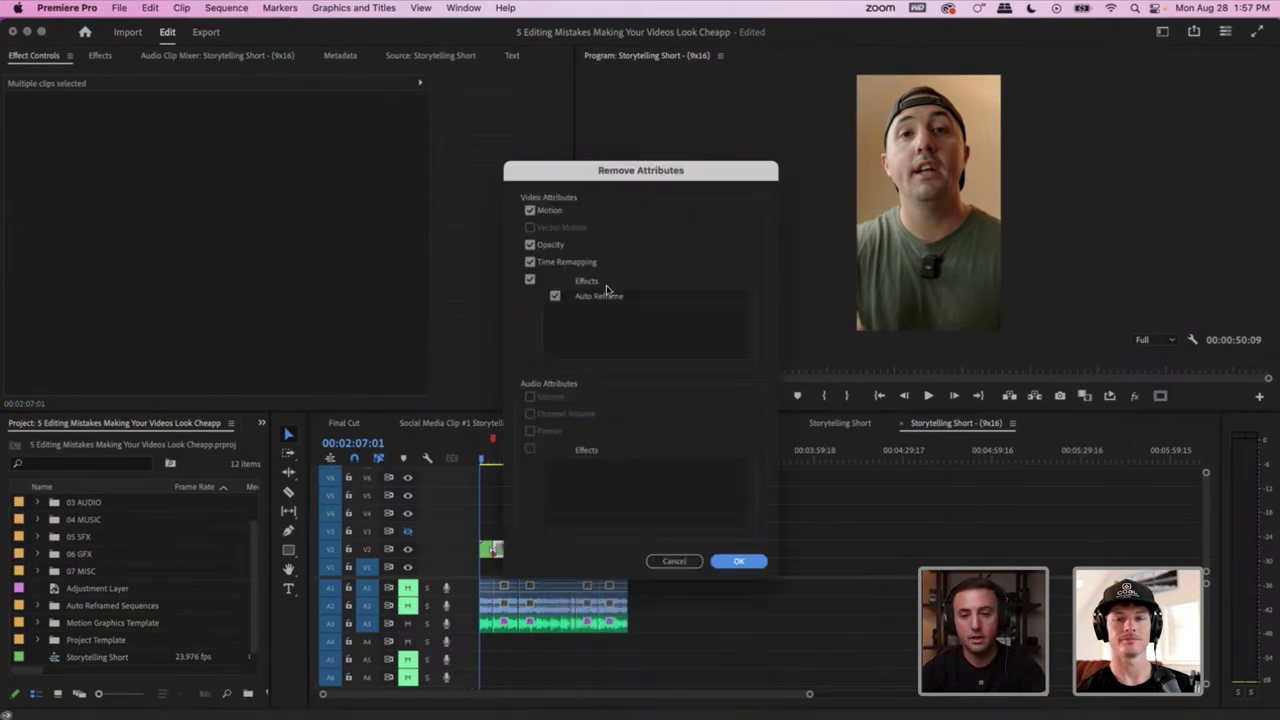
left_click(554, 298)
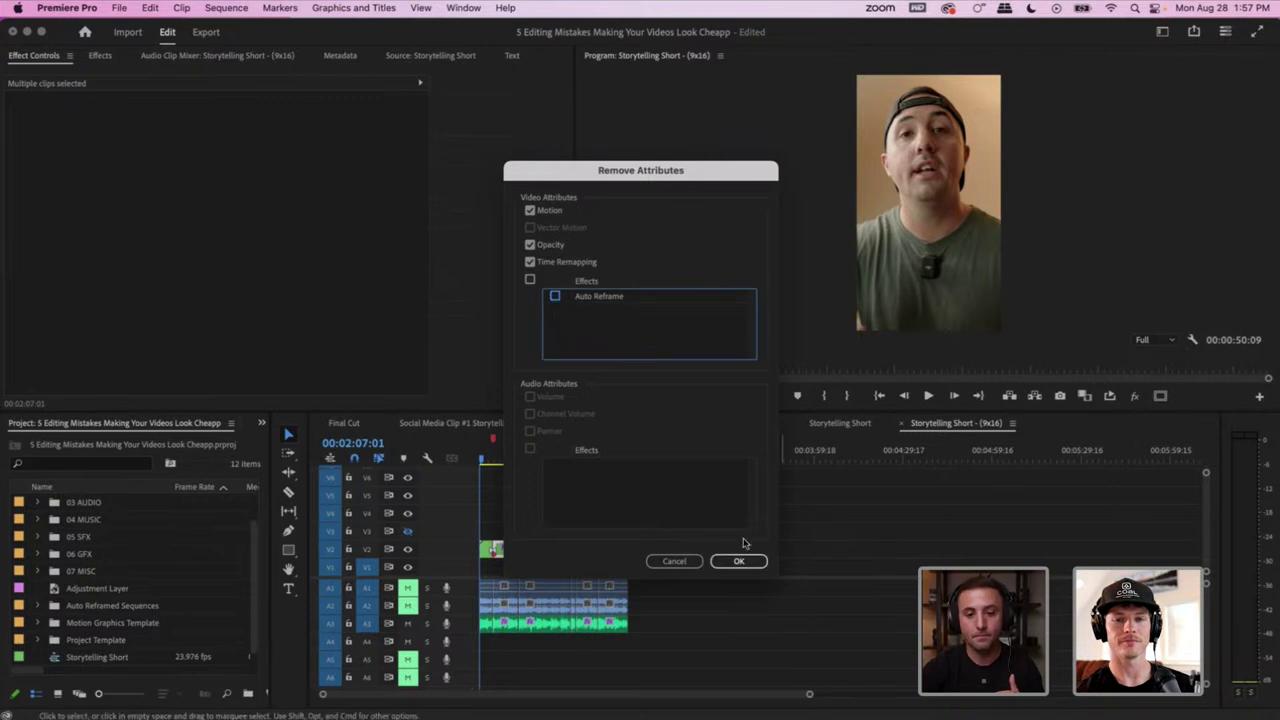
left_click(530, 280)
left_click(530, 262)
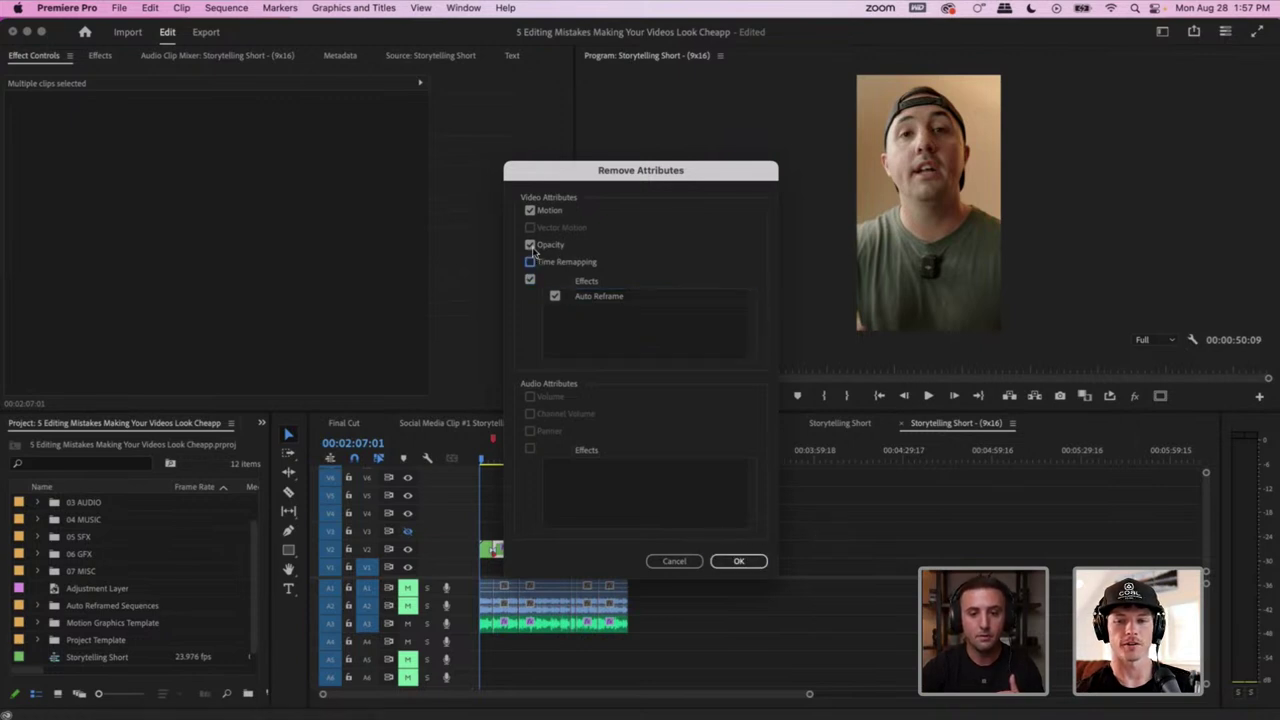
left_click(530, 245)
left_click(530, 211)
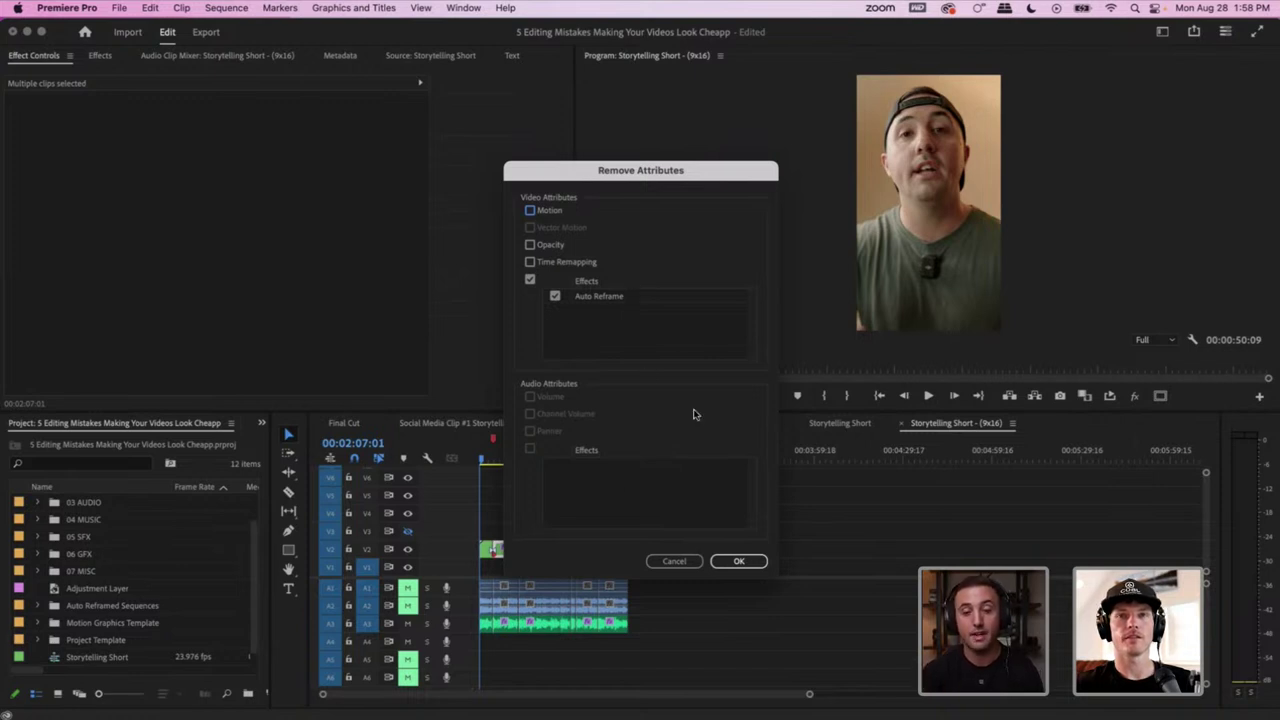
left_click(735, 564)
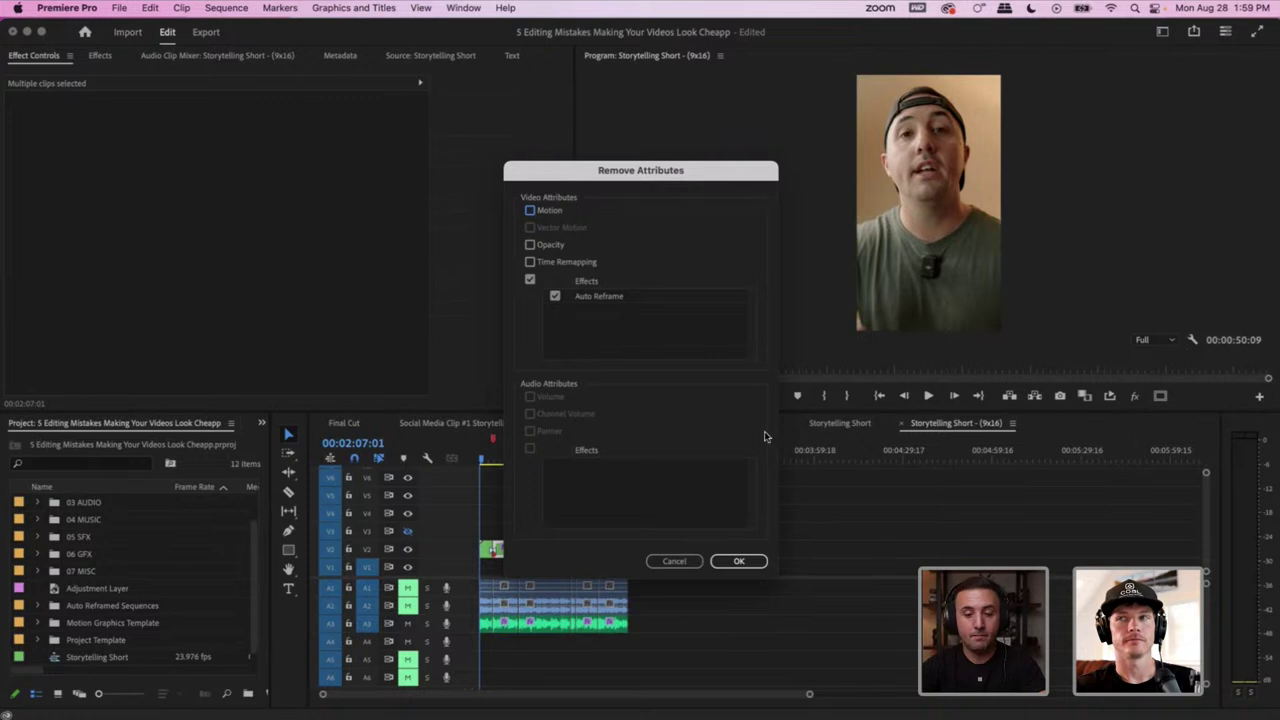
left_click(740, 560)
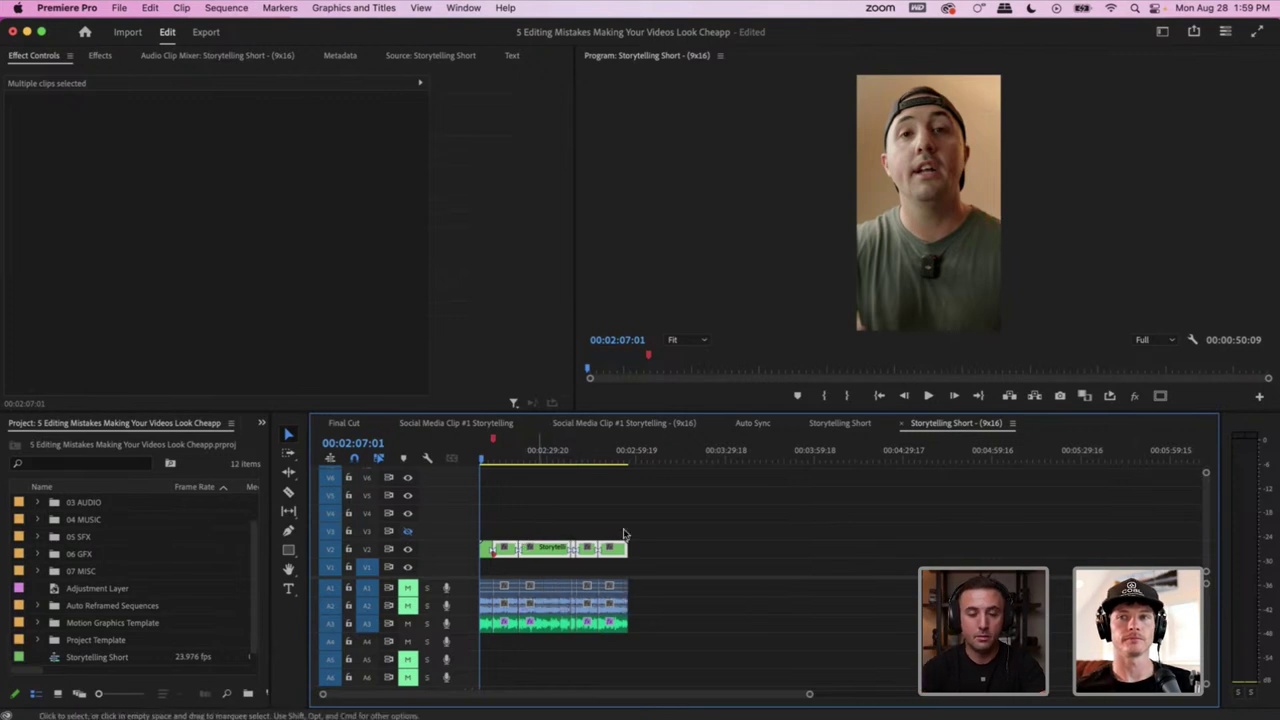
Select the clips on track V2 and save the project
left_click(488, 551)
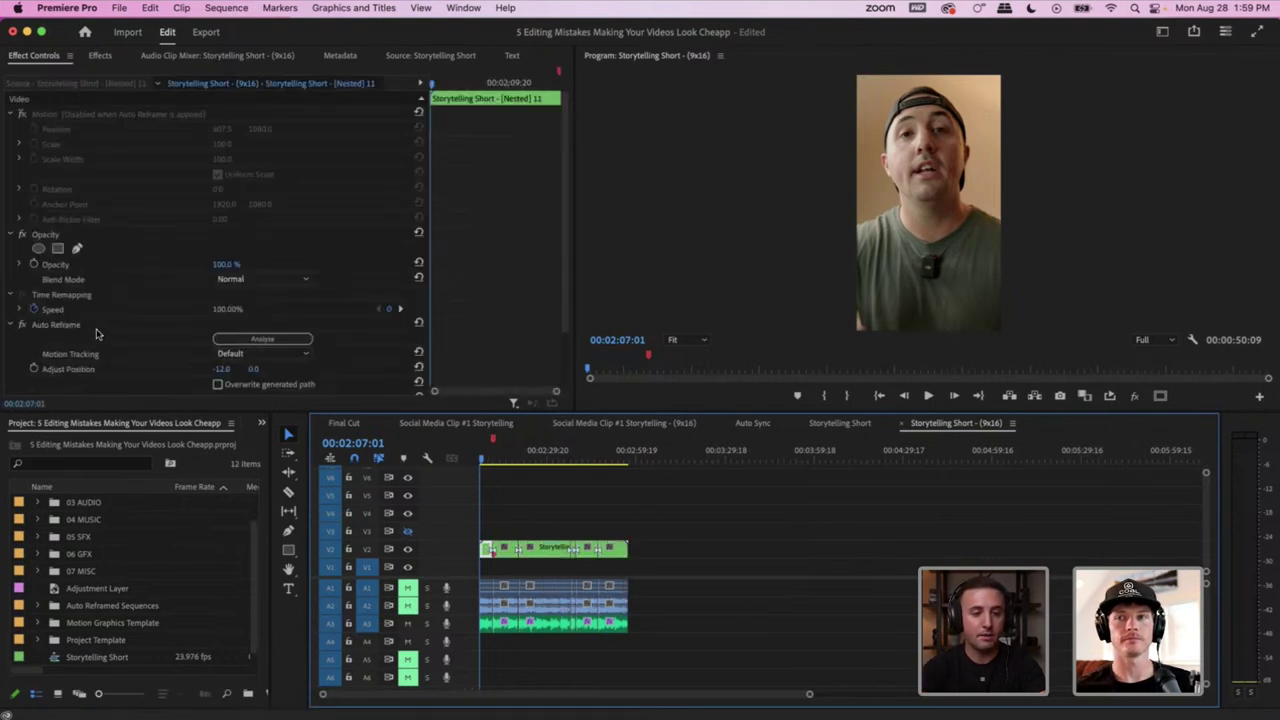
left_click(57, 326)
scroll(120, 326, "down", 1)
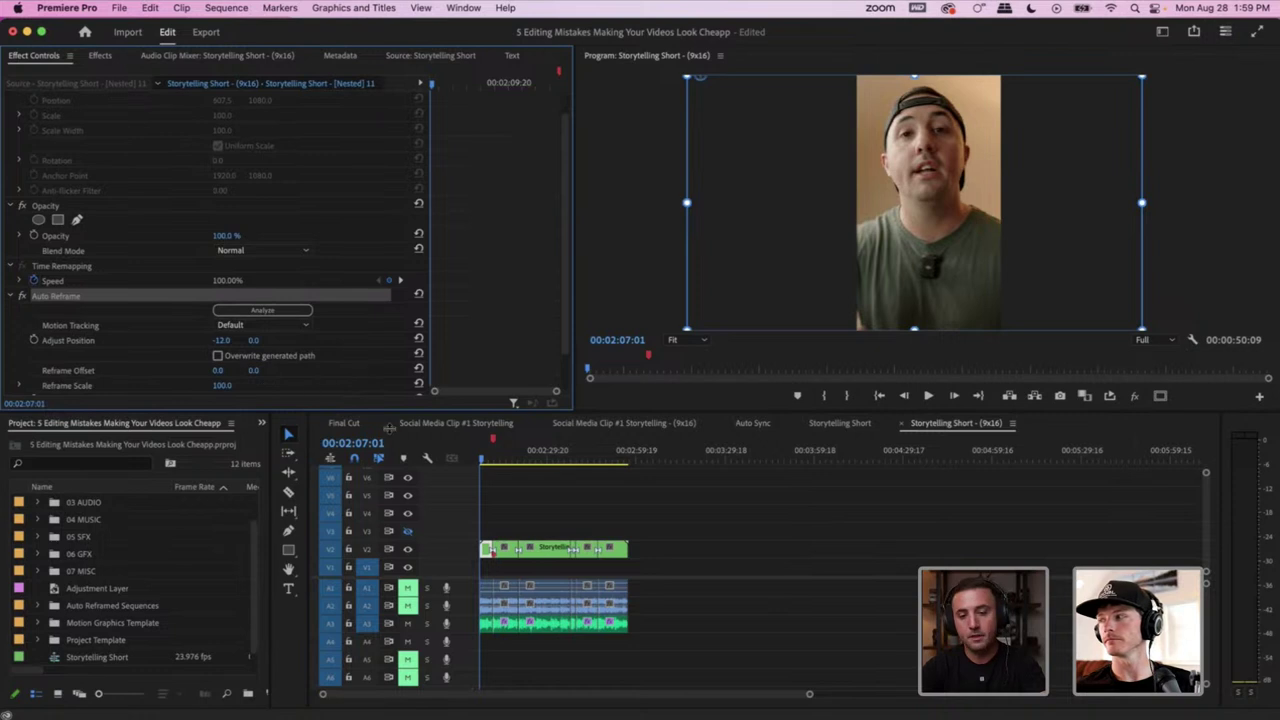
left_click_drag(584, 522, 490, 552)
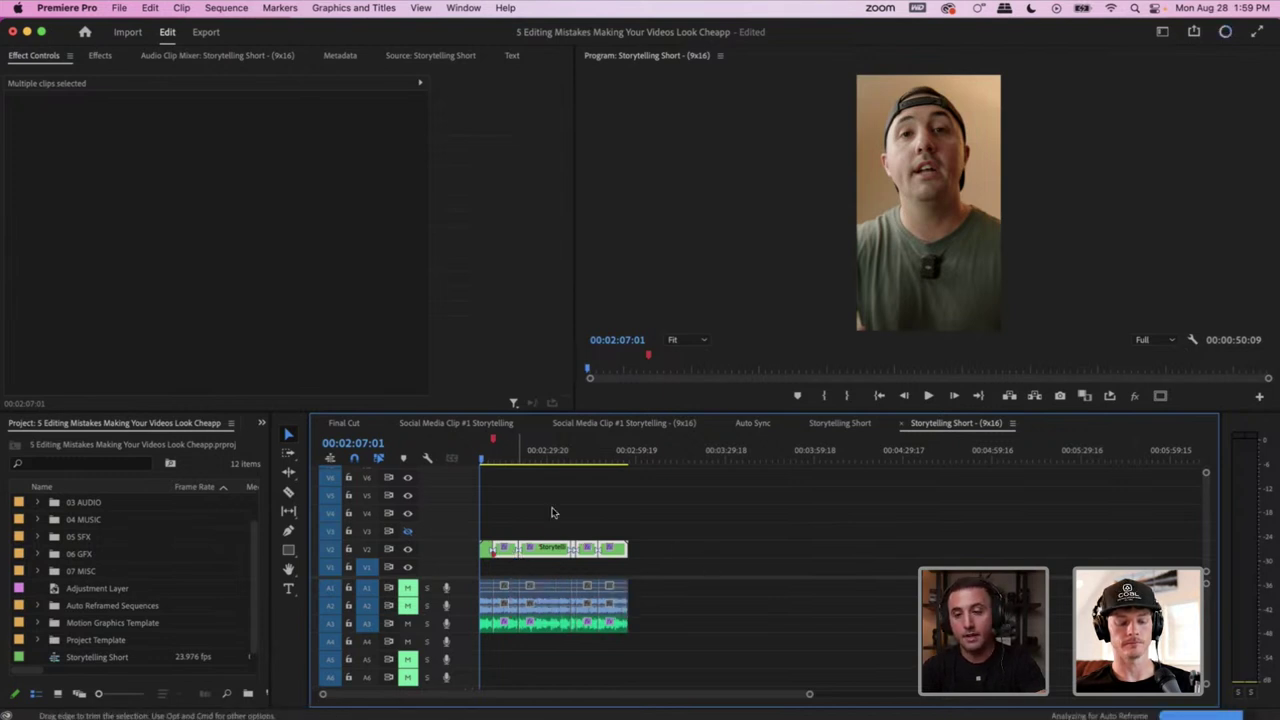
key("super+s")
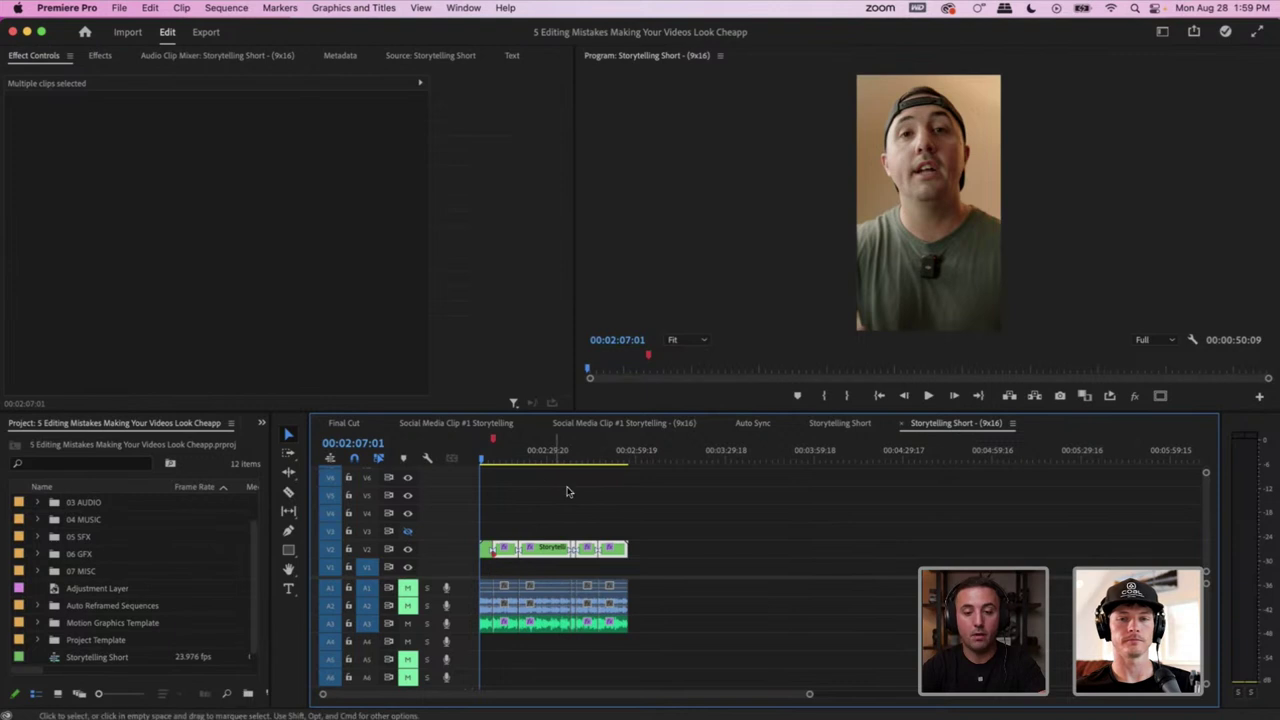
Set the nested V2 clip's Auto Reframe Adjust Position to -12.0, then return to the sequence start
left_click_drag(505, 456, 502, 456)
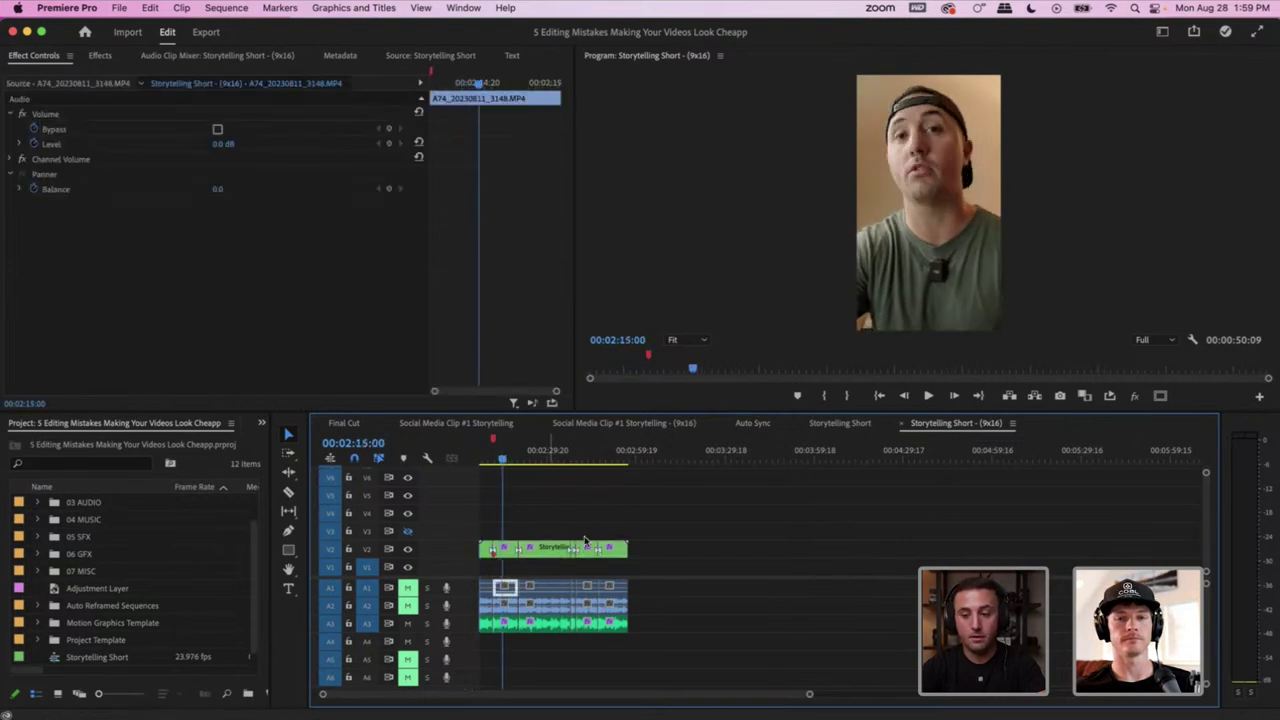
left_click(508, 548)
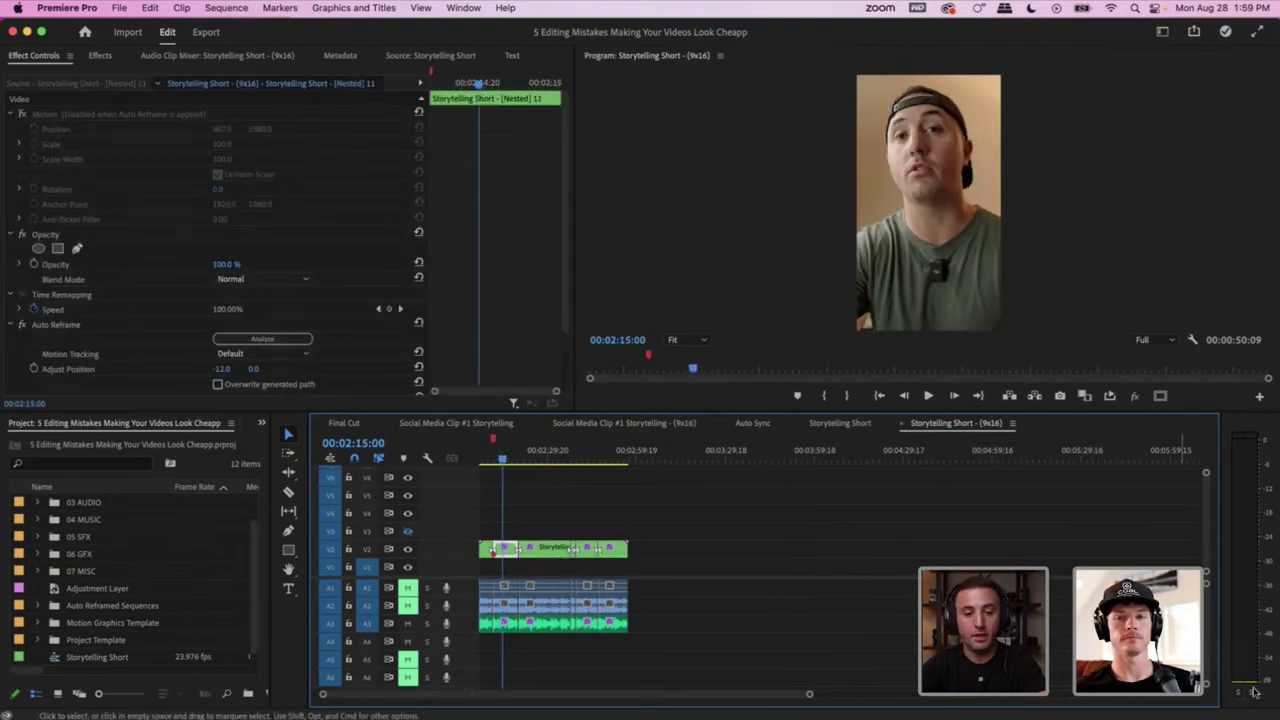
scroll(500, 345, "down", 4)
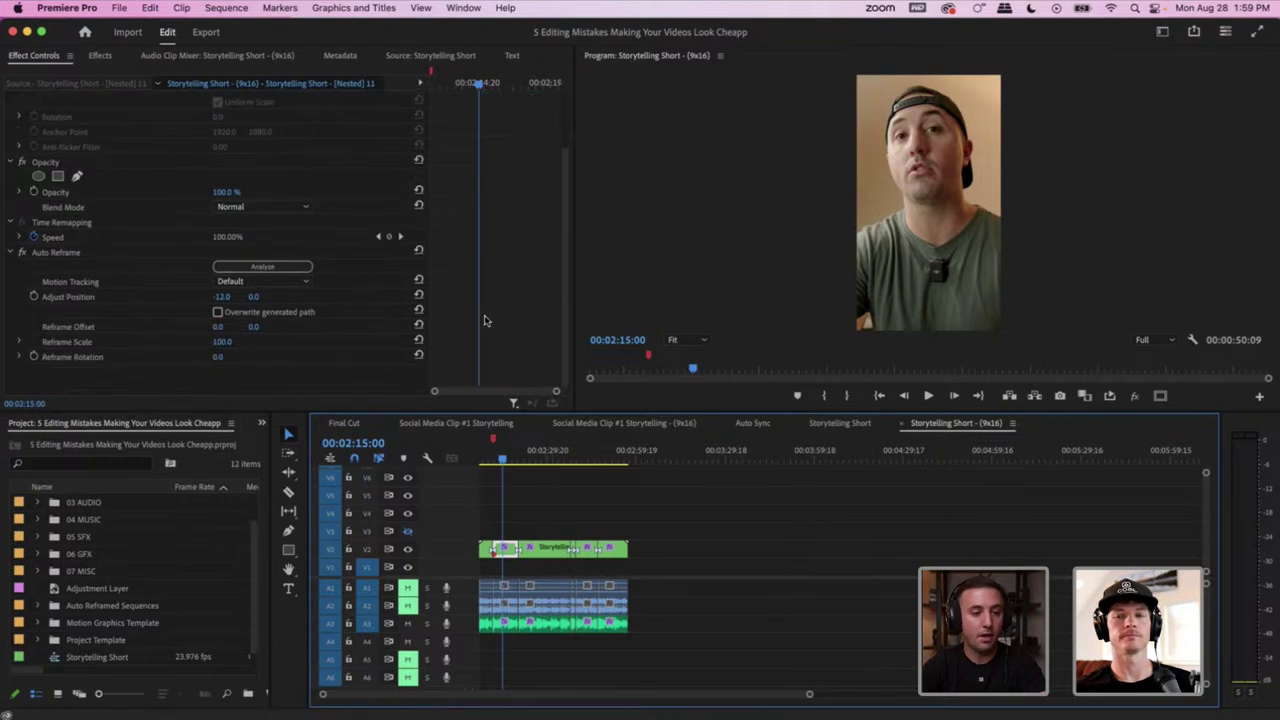
left_click_drag(215, 296, 200, 296)
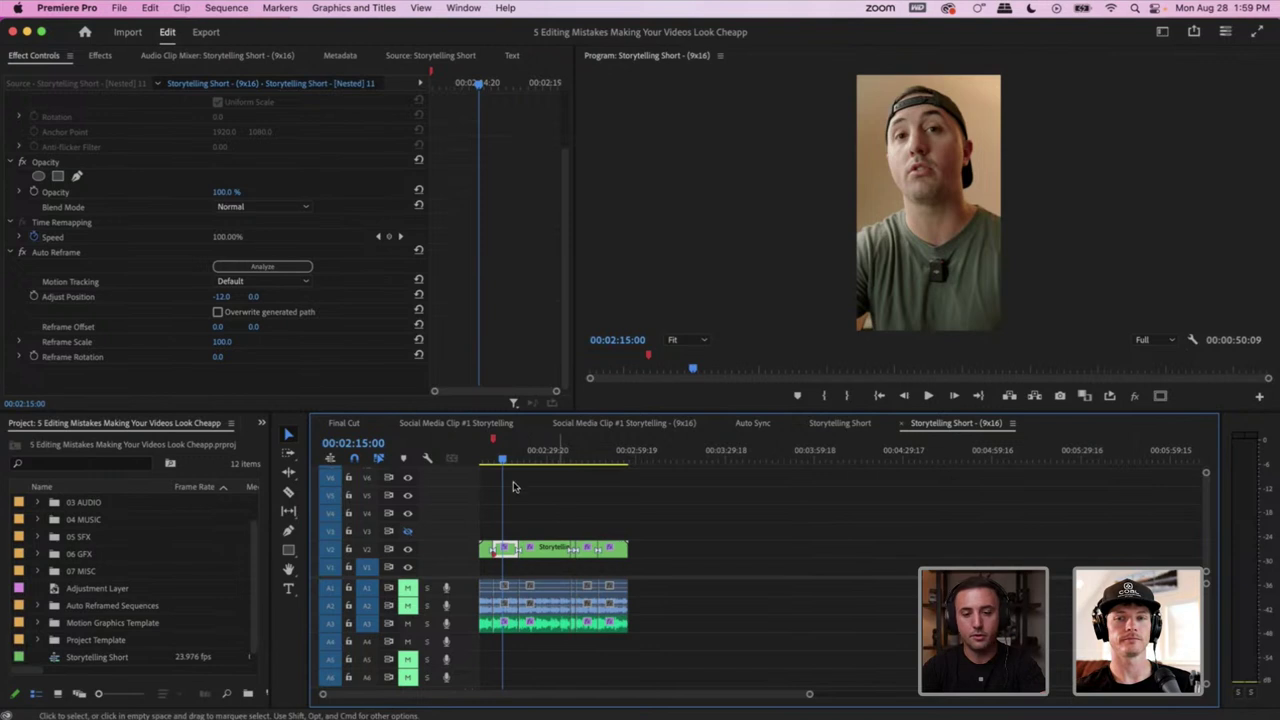
key("Up")
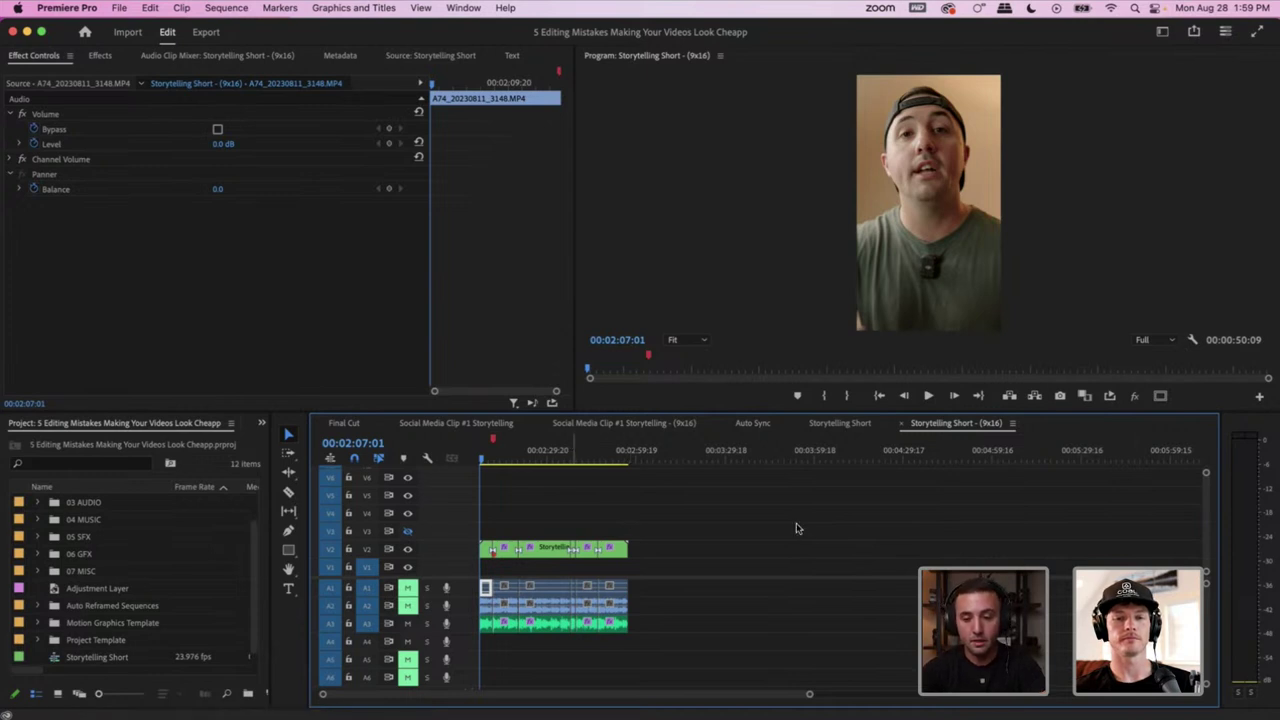
left_click_drag(666, 508, 486, 547)
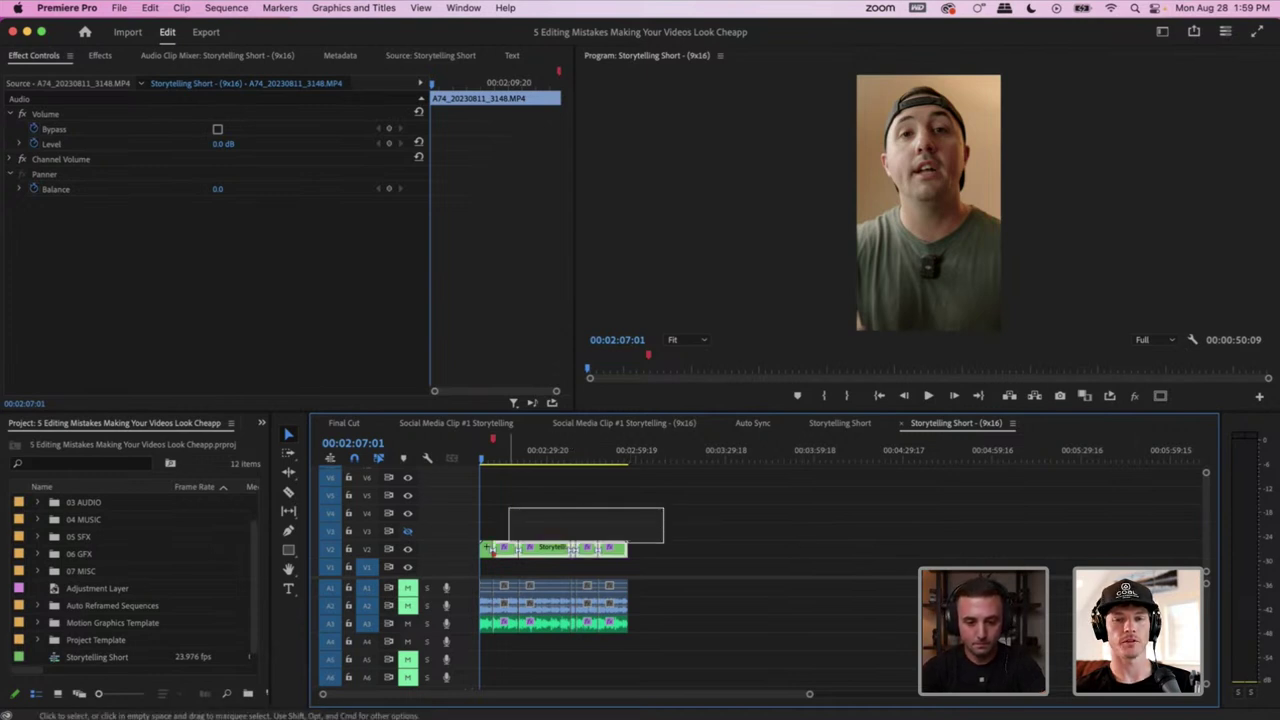
left_click(584, 503)
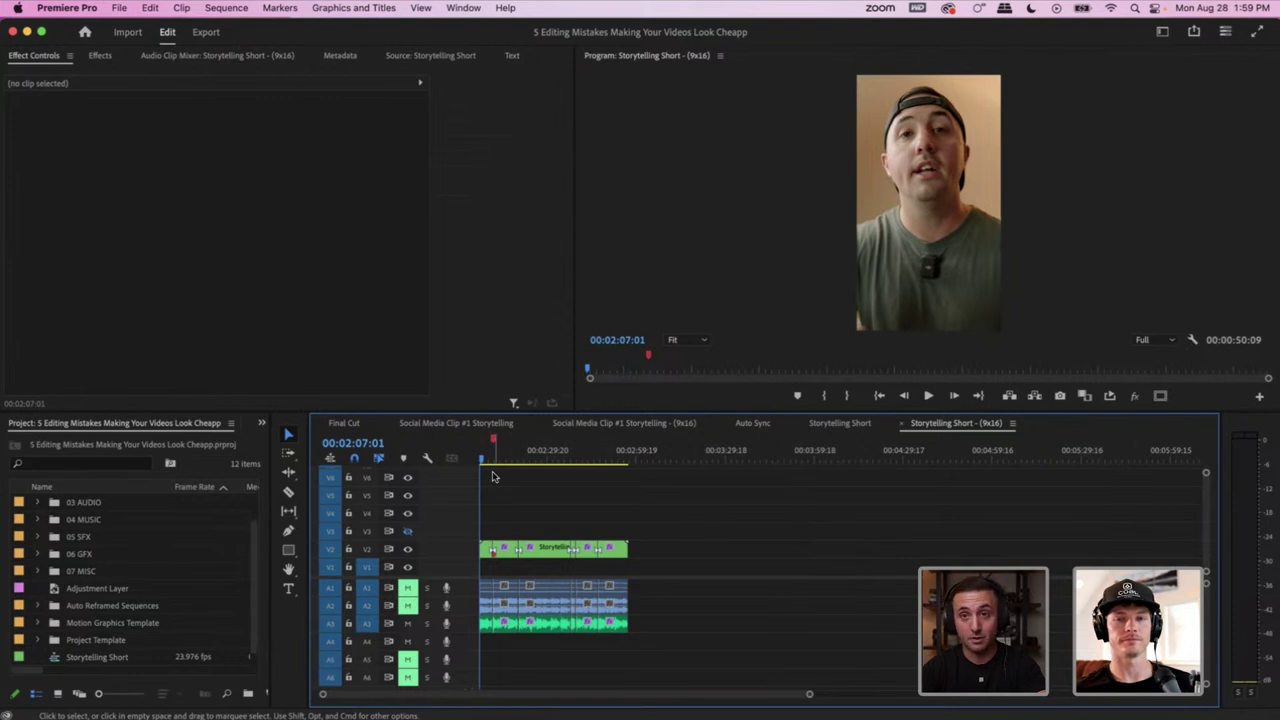
key("shift+t")
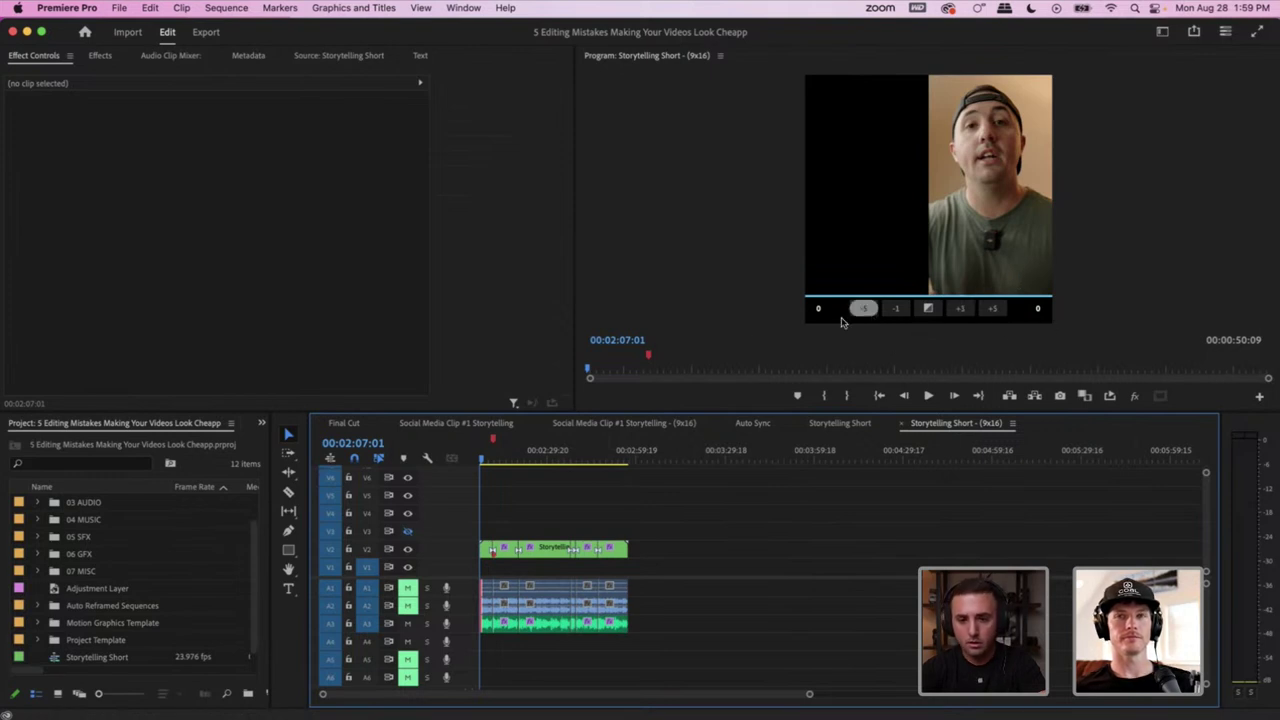
left_click(1118, 327)
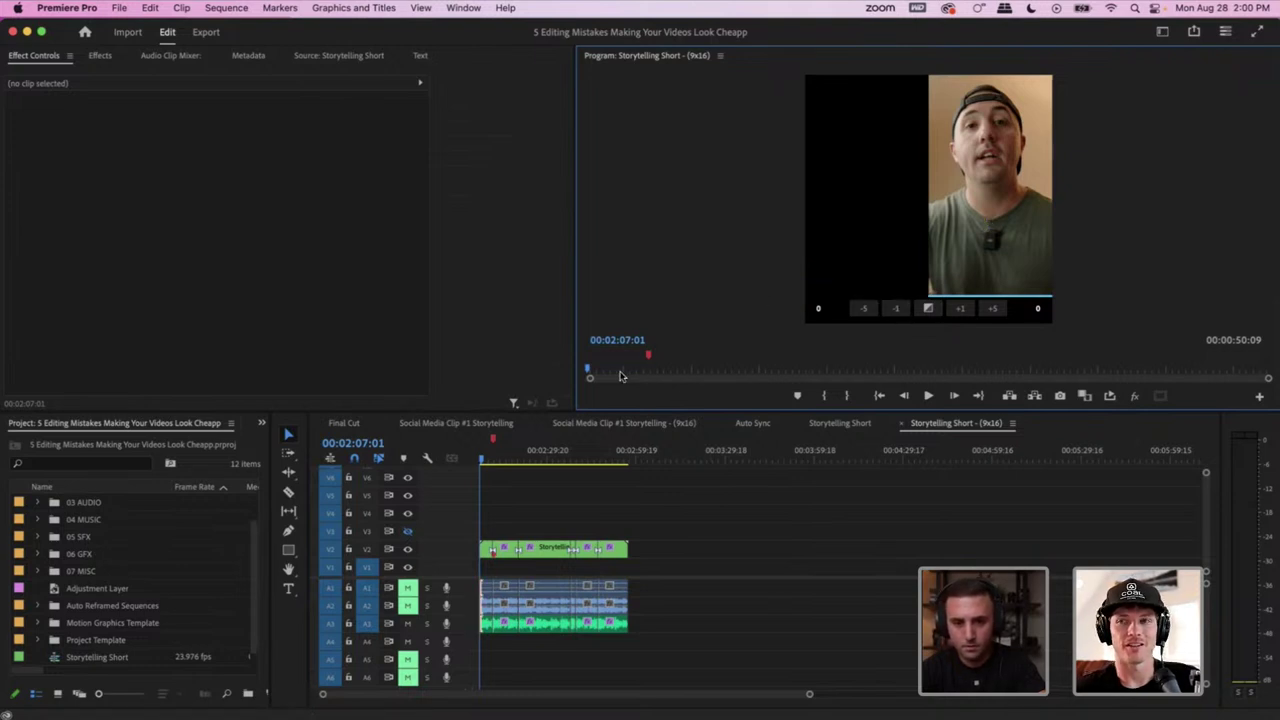
left_click(621, 372)
left_click(614, 512)
key("Up")
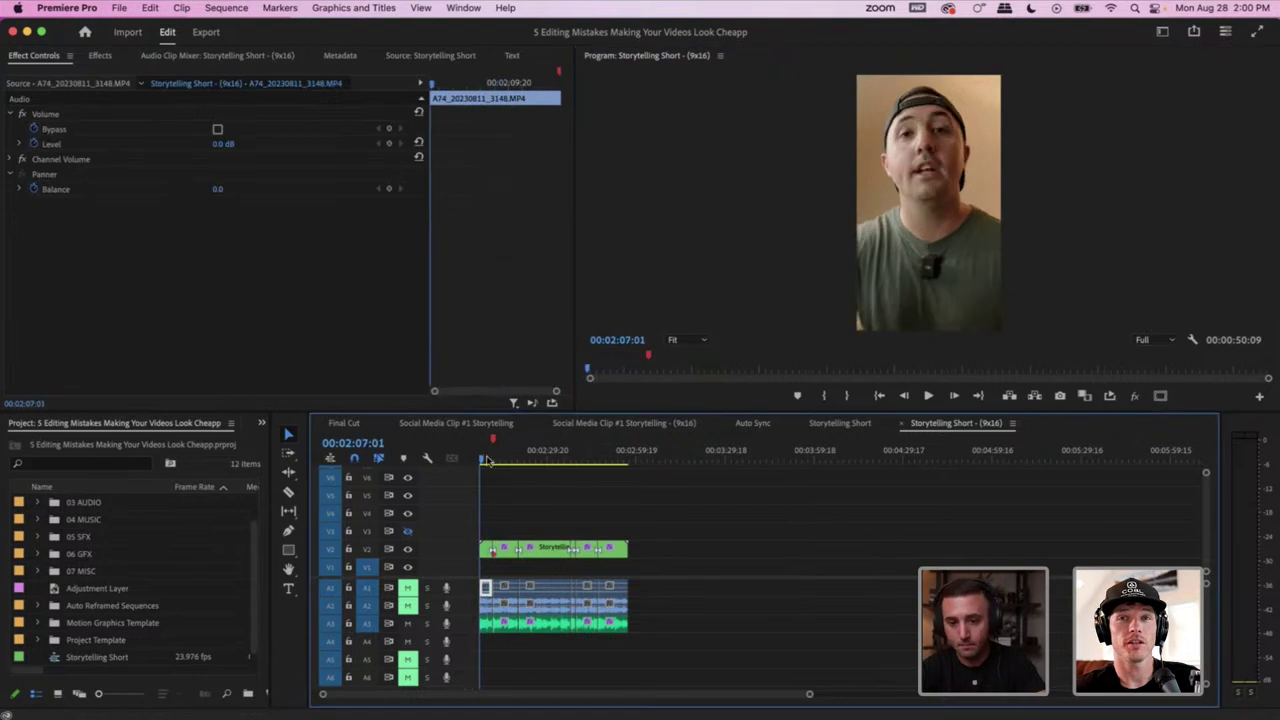
left_click(616, 508)
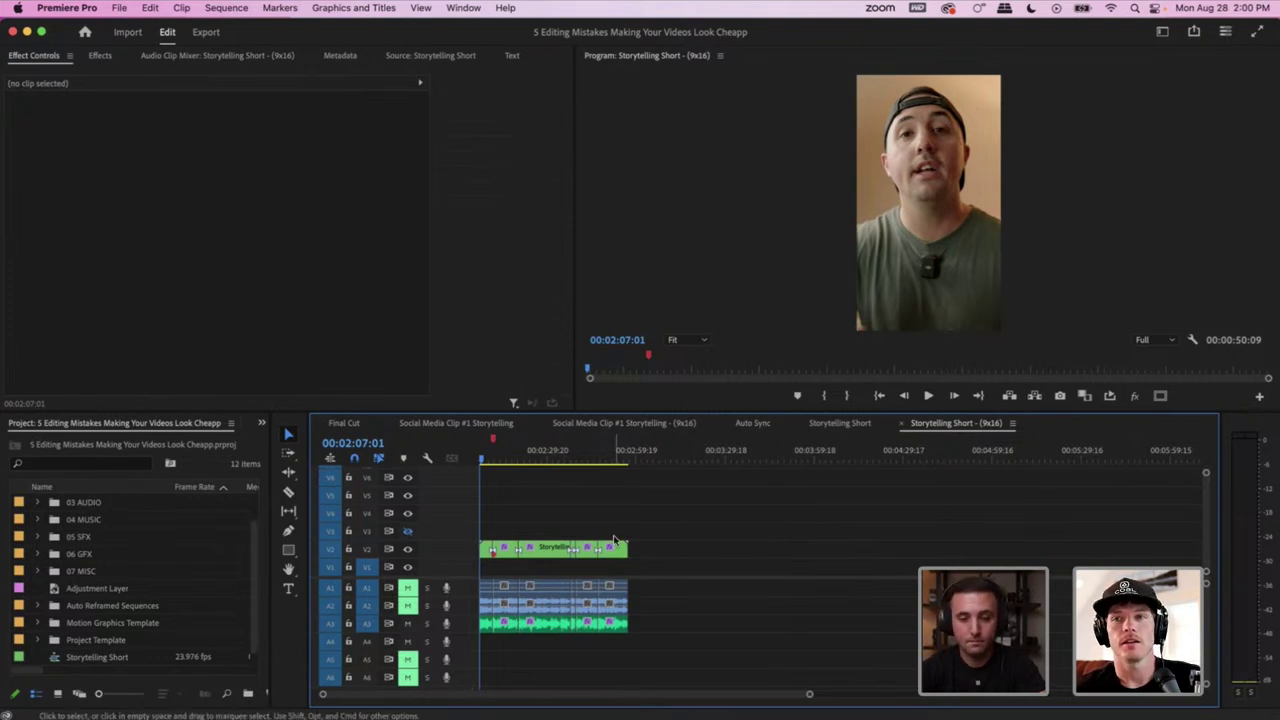
left_click_drag(661, 521, 486, 548)
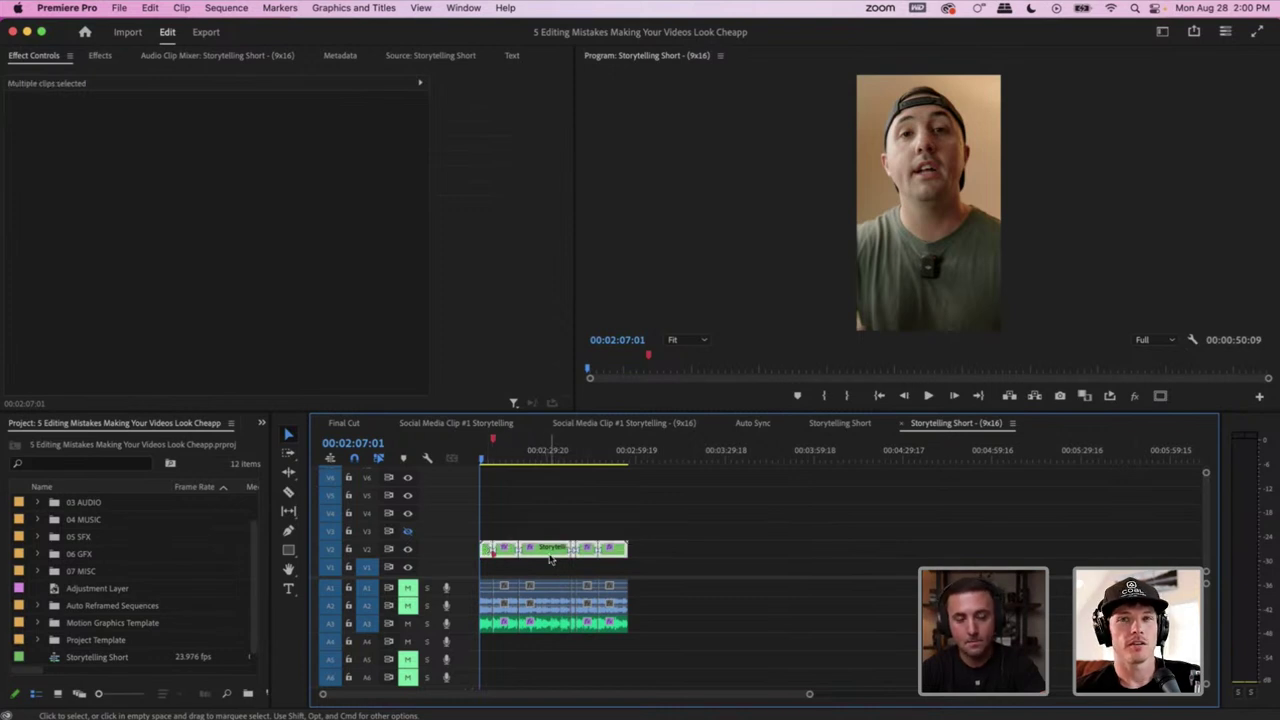
left_click(587, 528)
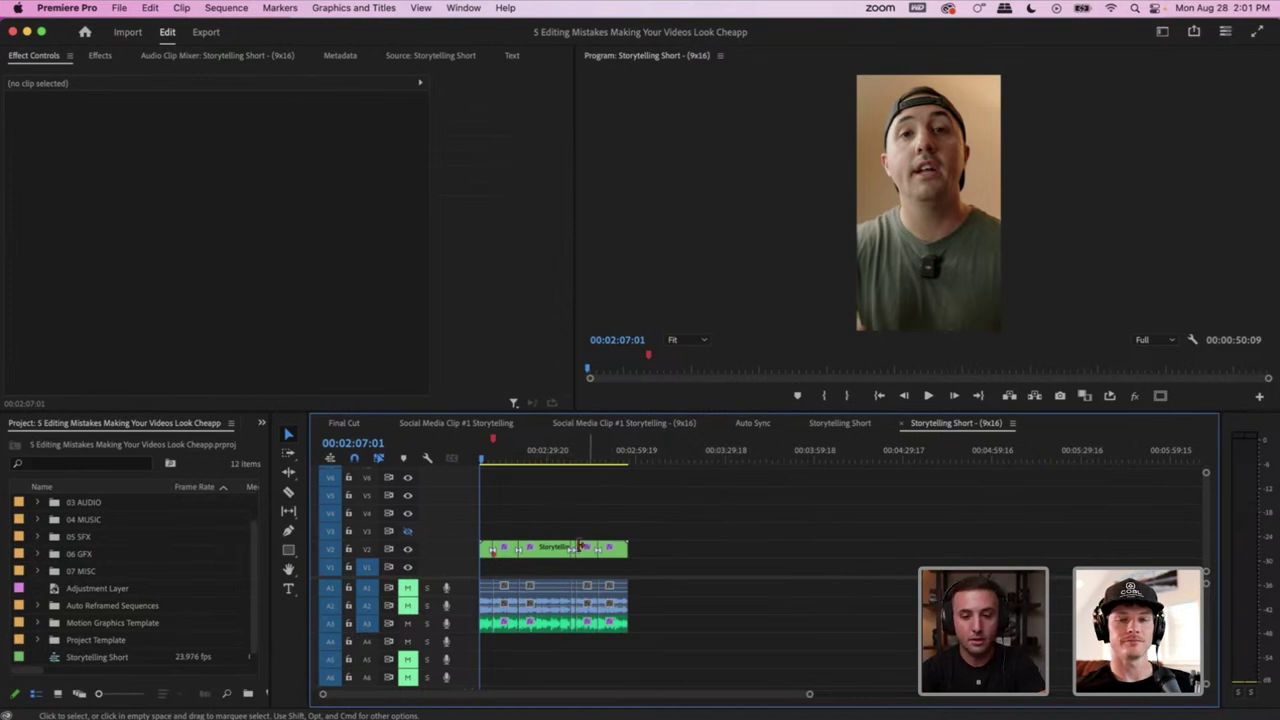
left_click_drag(671, 514, 478, 630)
left_click(689, 535)
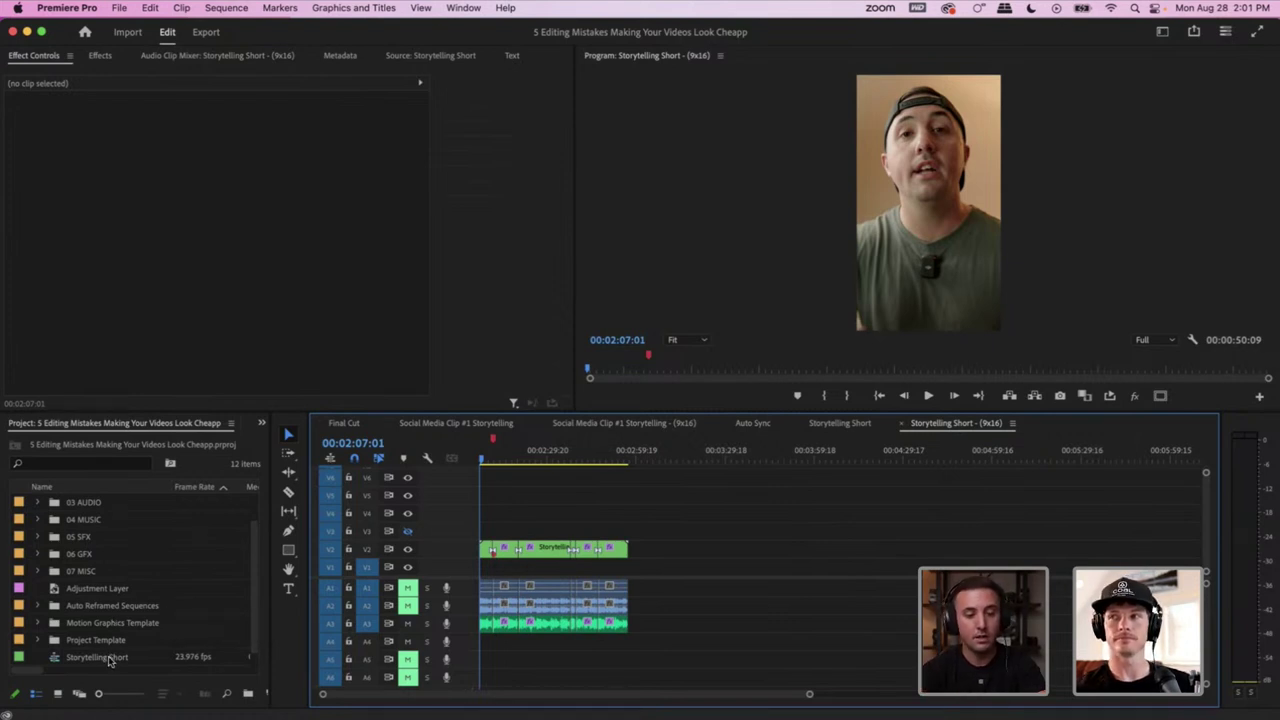
Duplicate the Storytelling Short - (9x16) sequence in the Auto Reframed Sequences bin
left_click(39, 606)
scroll(103, 597, "down", 3)
left_click(118, 607)
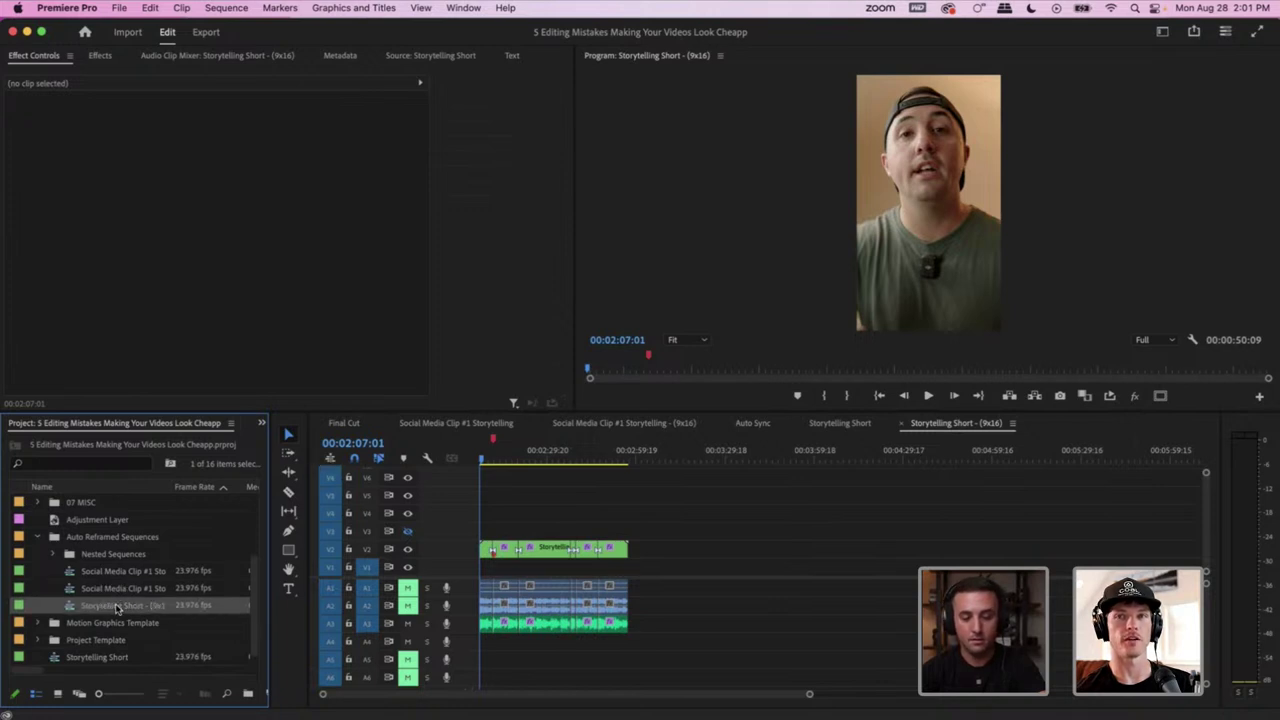
key("super+v")
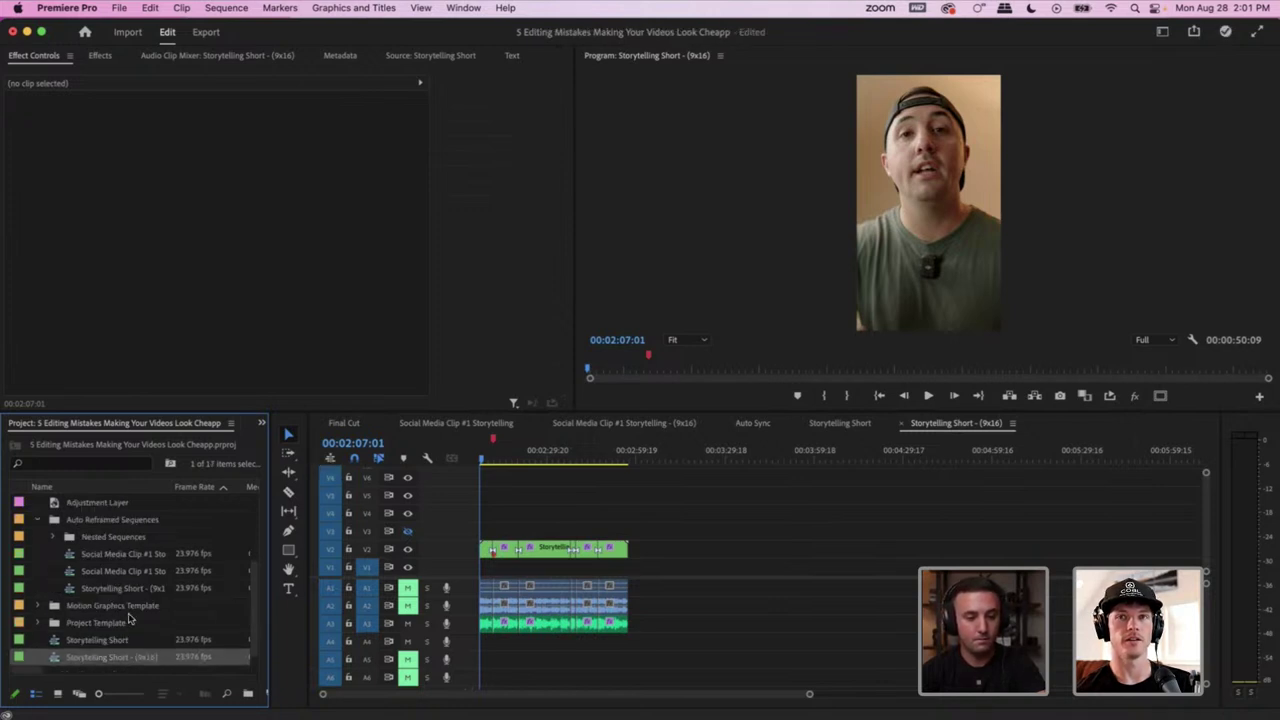
Rename the duplicate to 'Storytelling Short Cut - (9x16)'
left_click(112, 657)
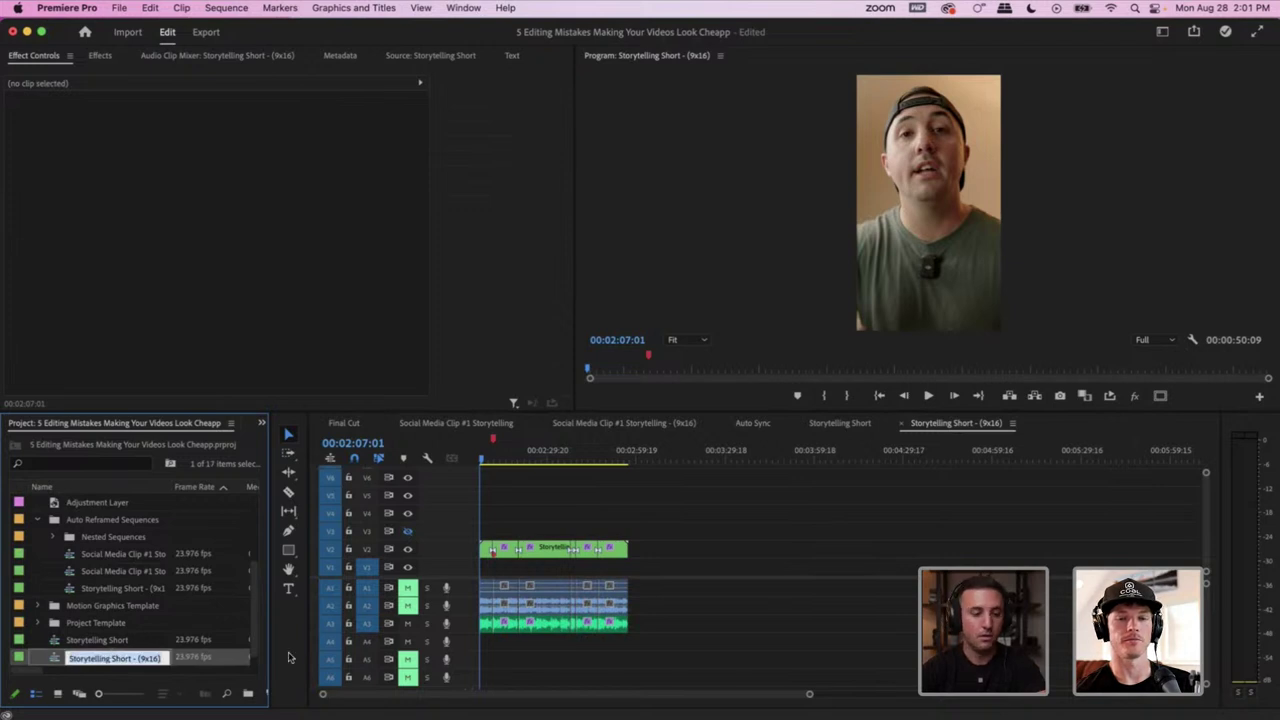
key("BackSpace")
key("super+z")
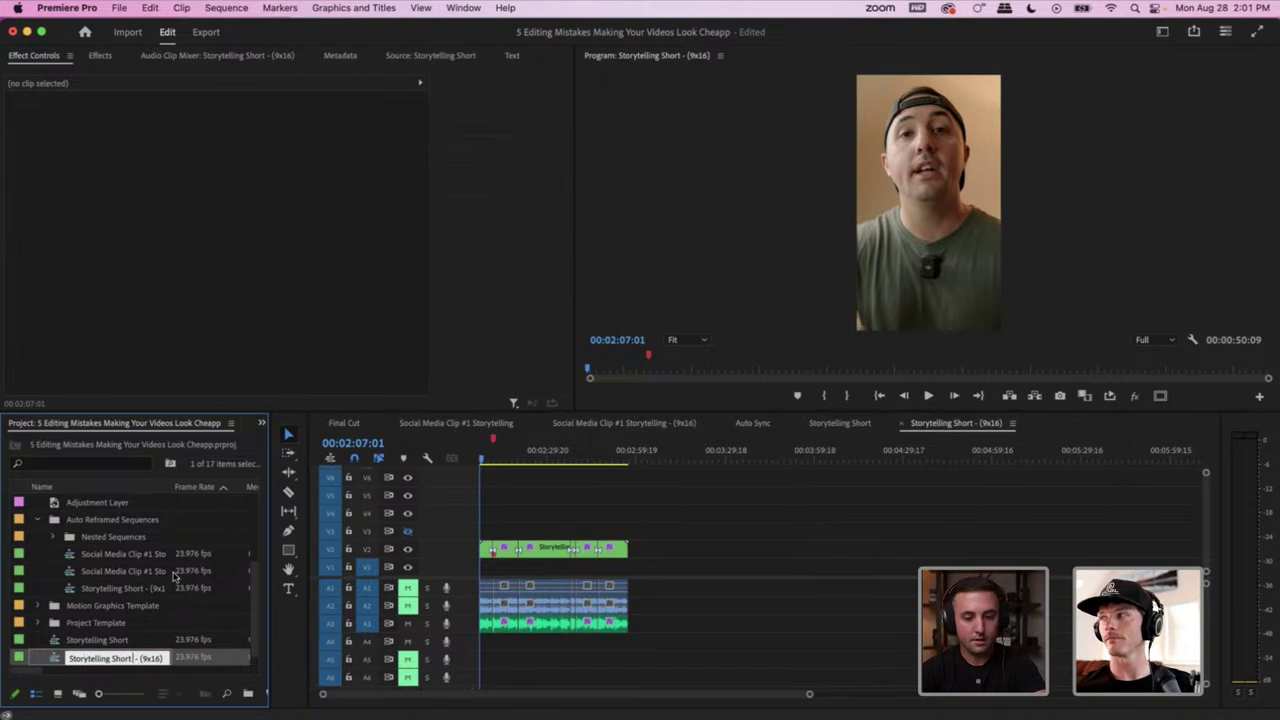
type("Cut")
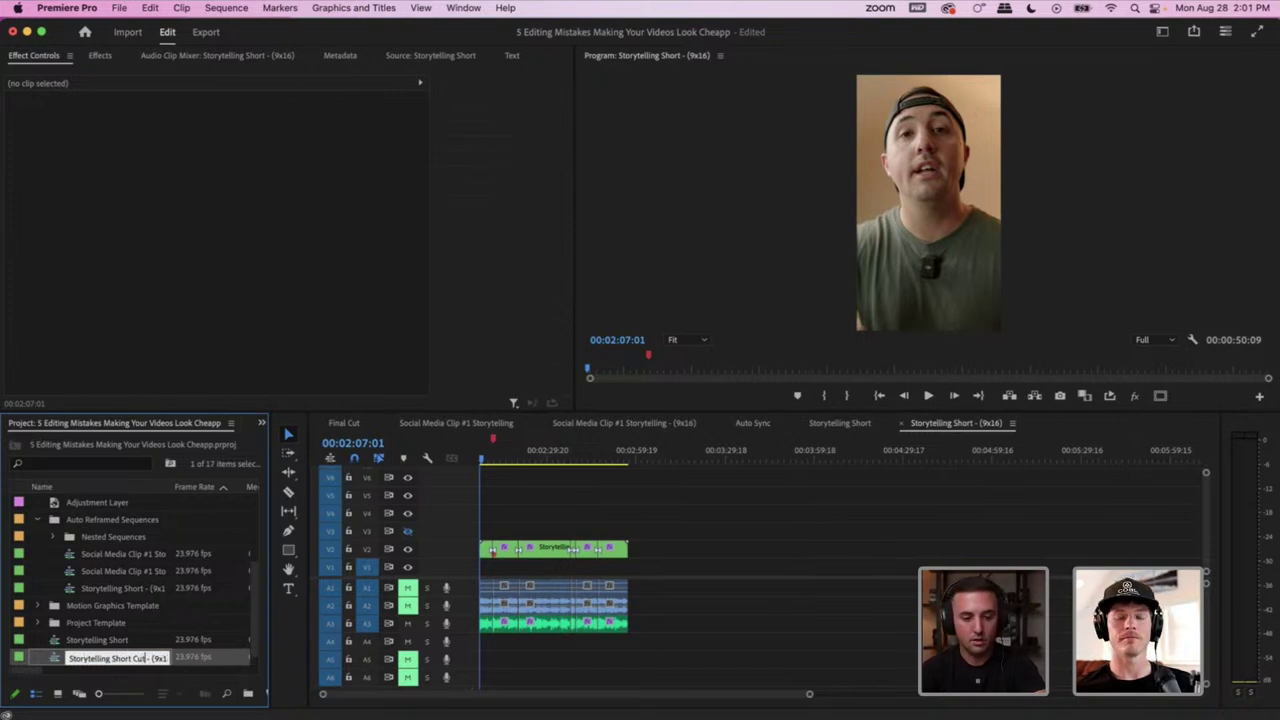
key("Return")
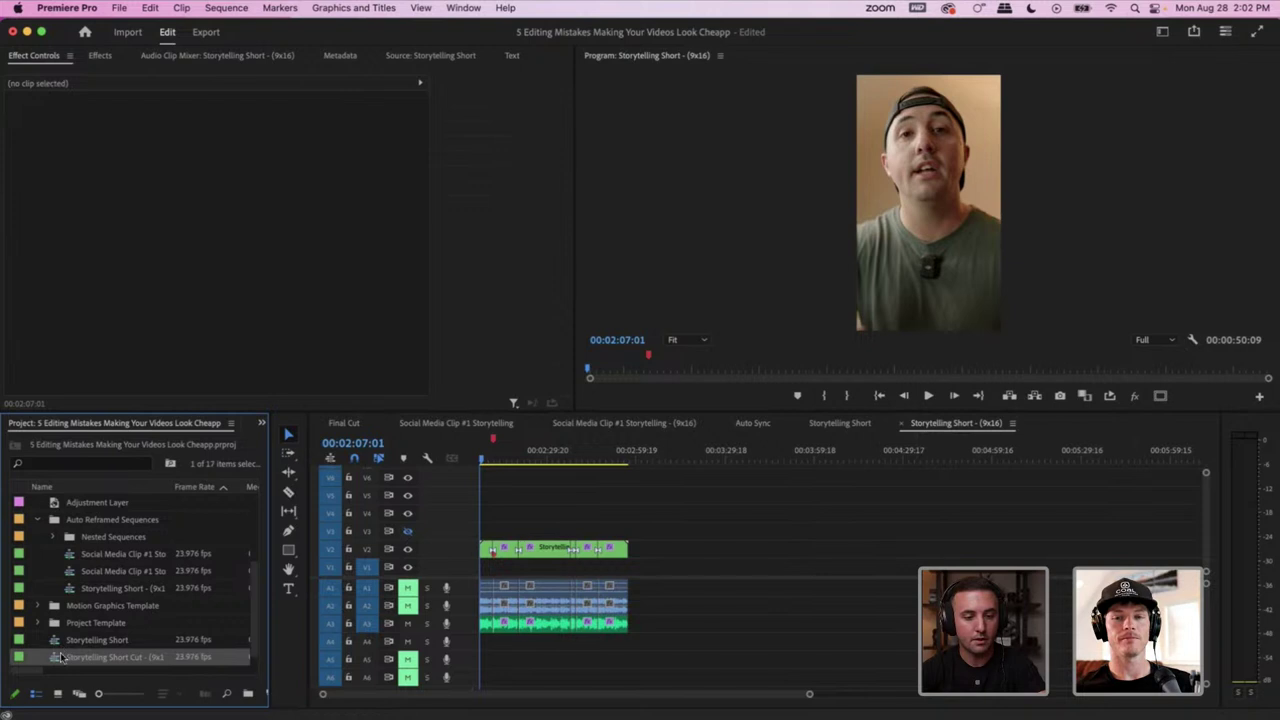
Open Storytelling Short Cut in the timeline and compare it with the original sequence
double_click(55, 660)
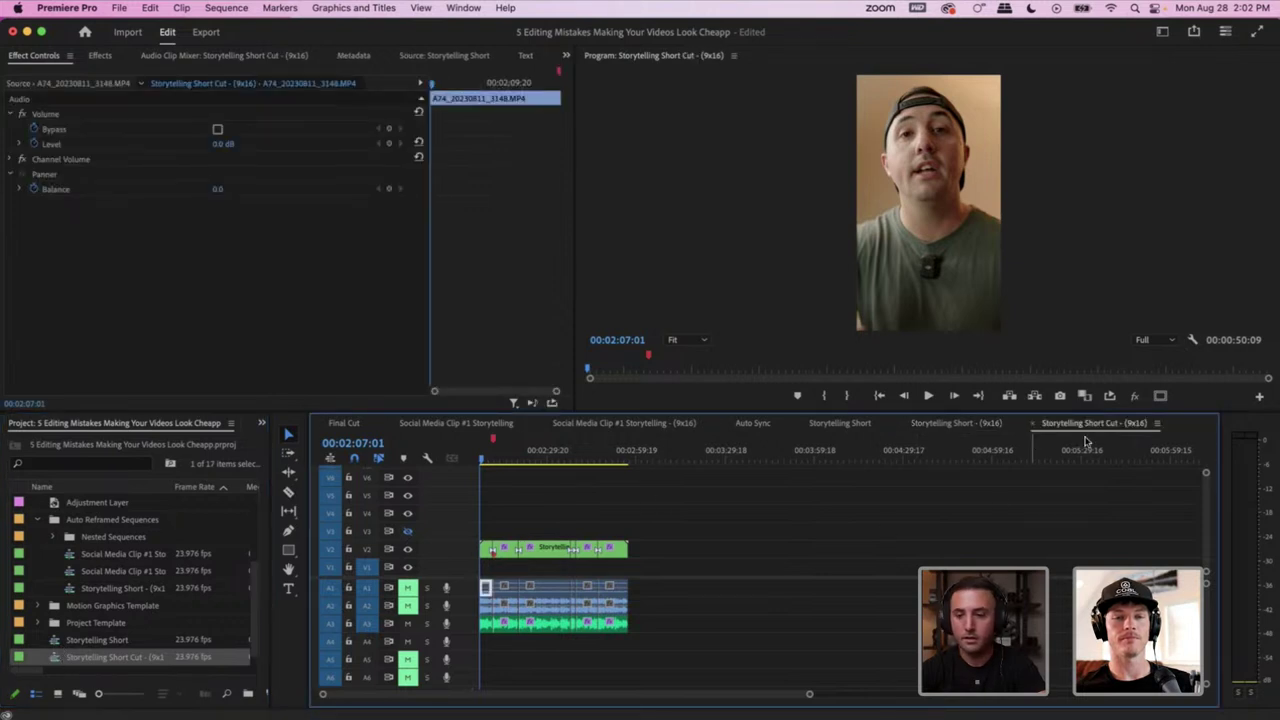
left_click(956, 423)
left_click(1093, 423)
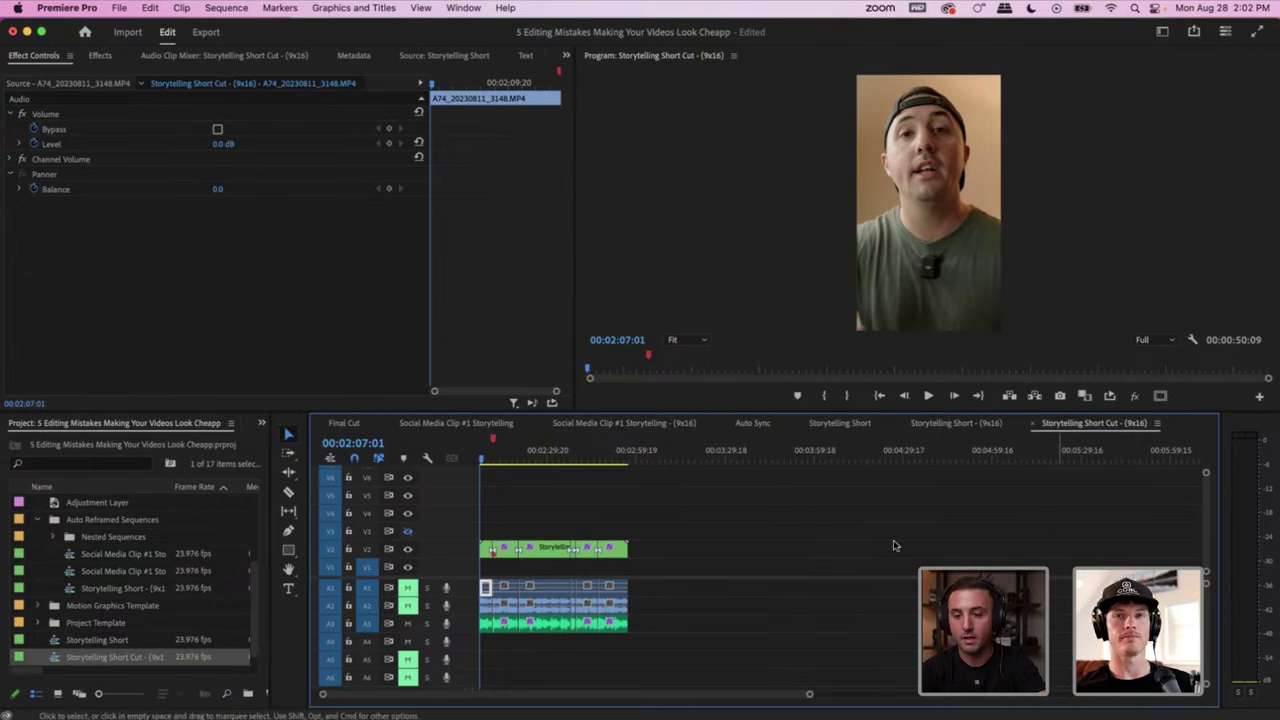
left_click(960, 425)
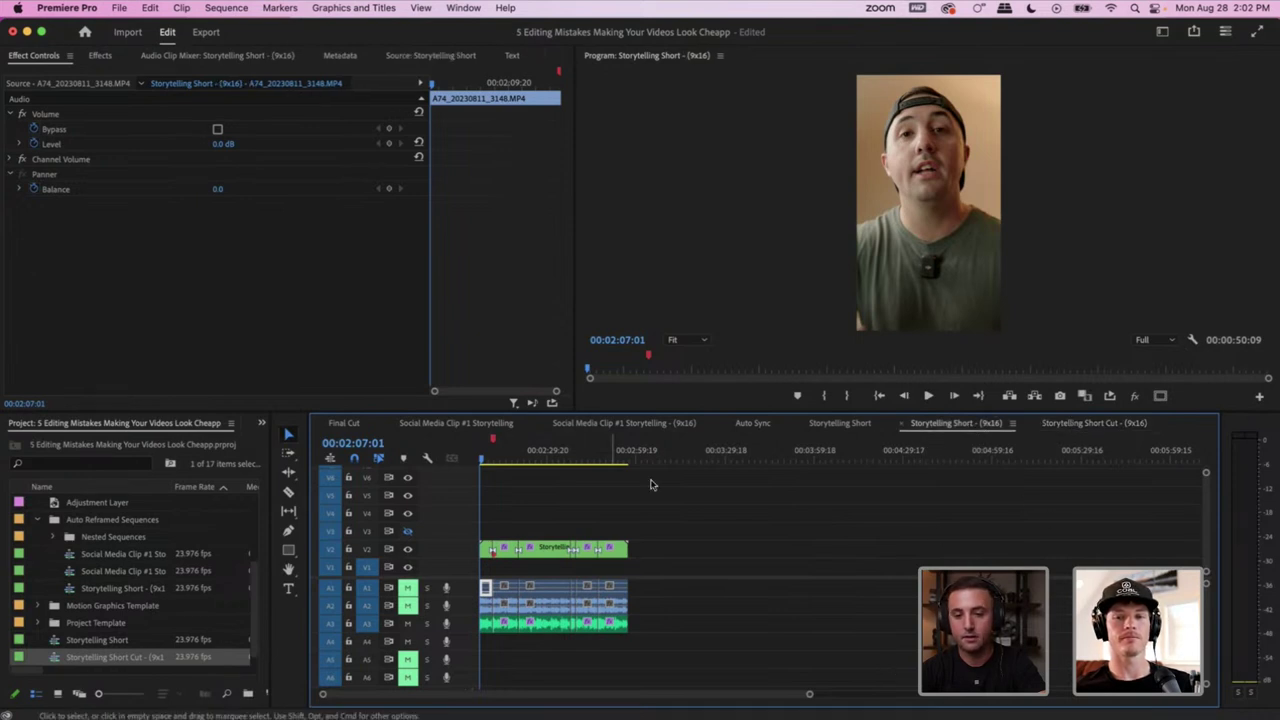
left_click(1091, 423)
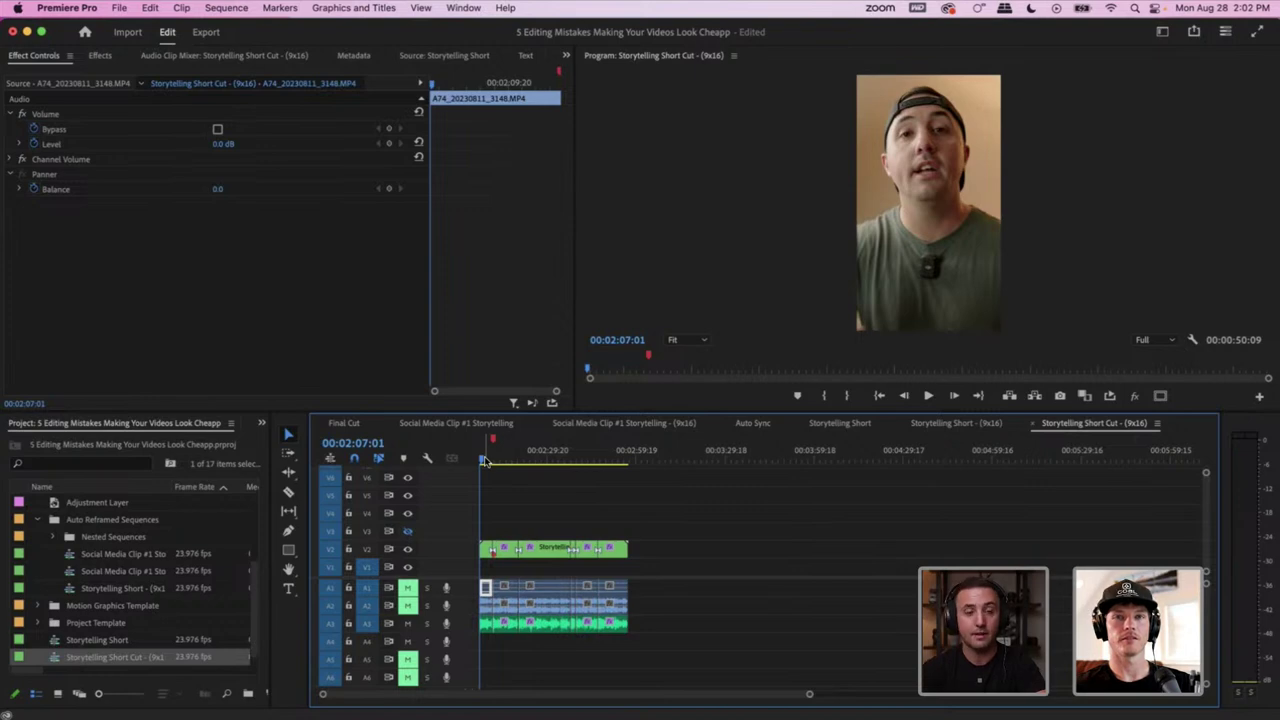
left_click(67, 8)
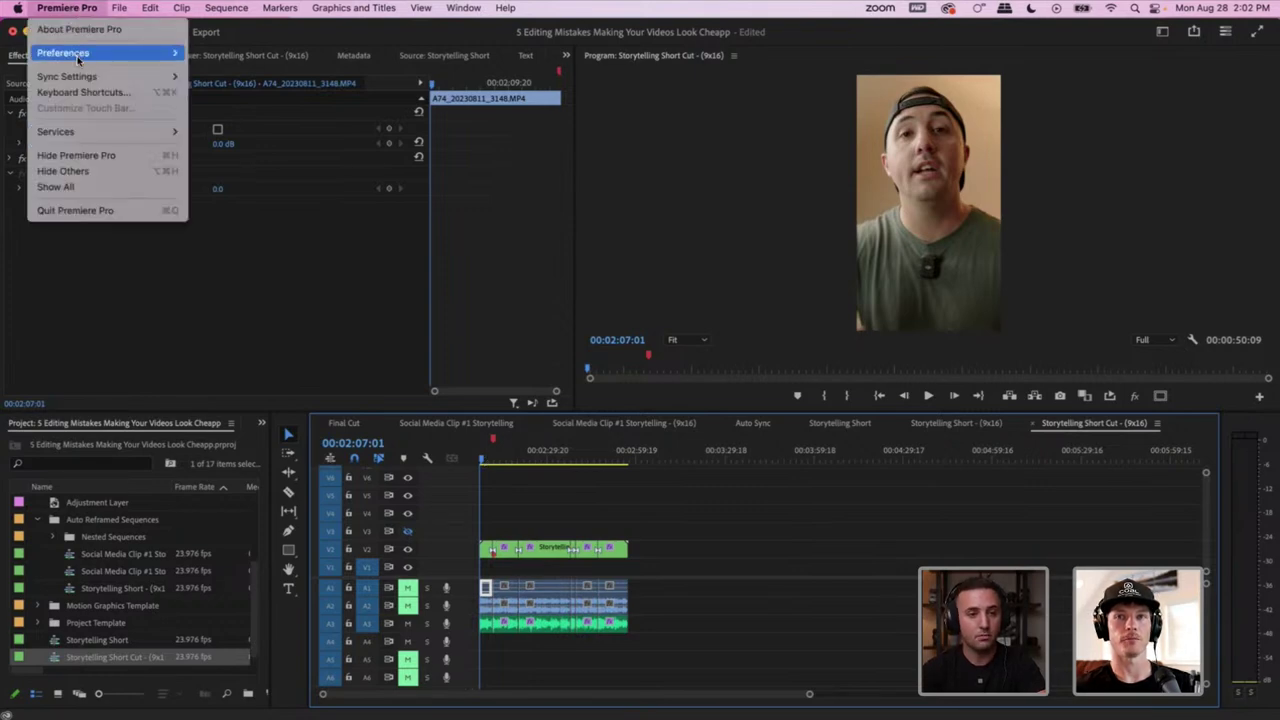
left_click(80, 92)
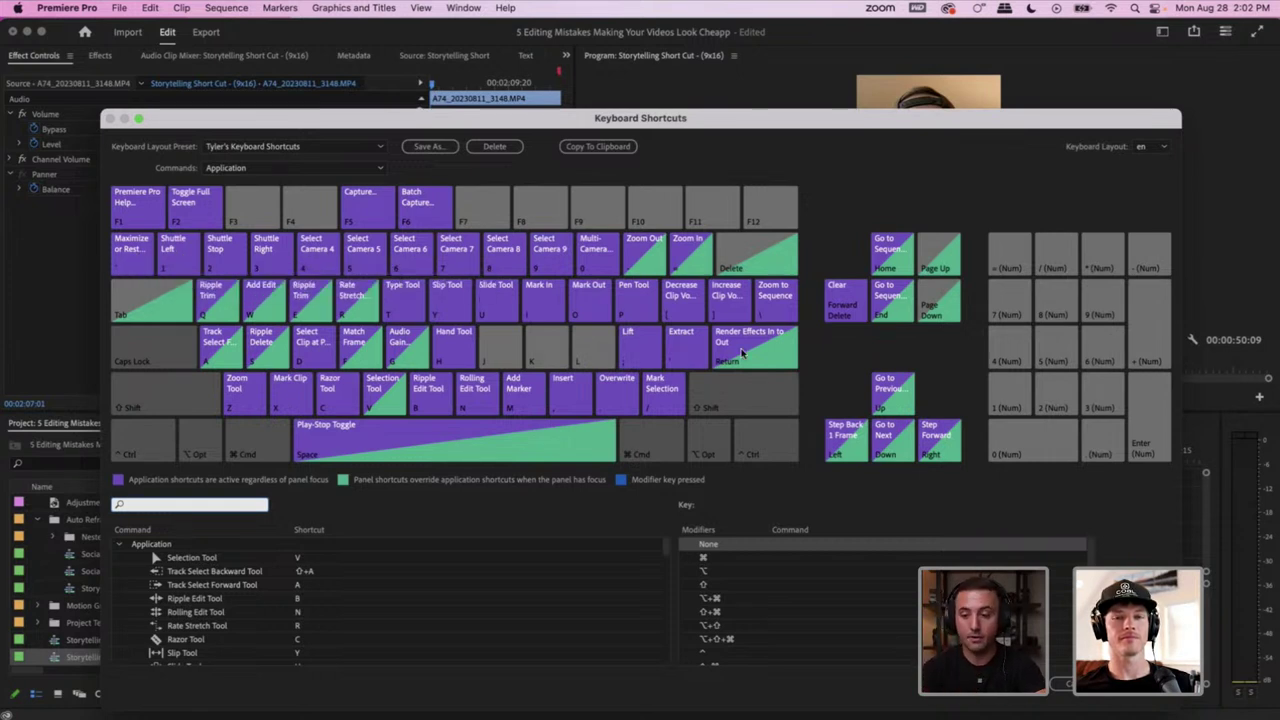
left_click_drag(640, 122, 636, 92)
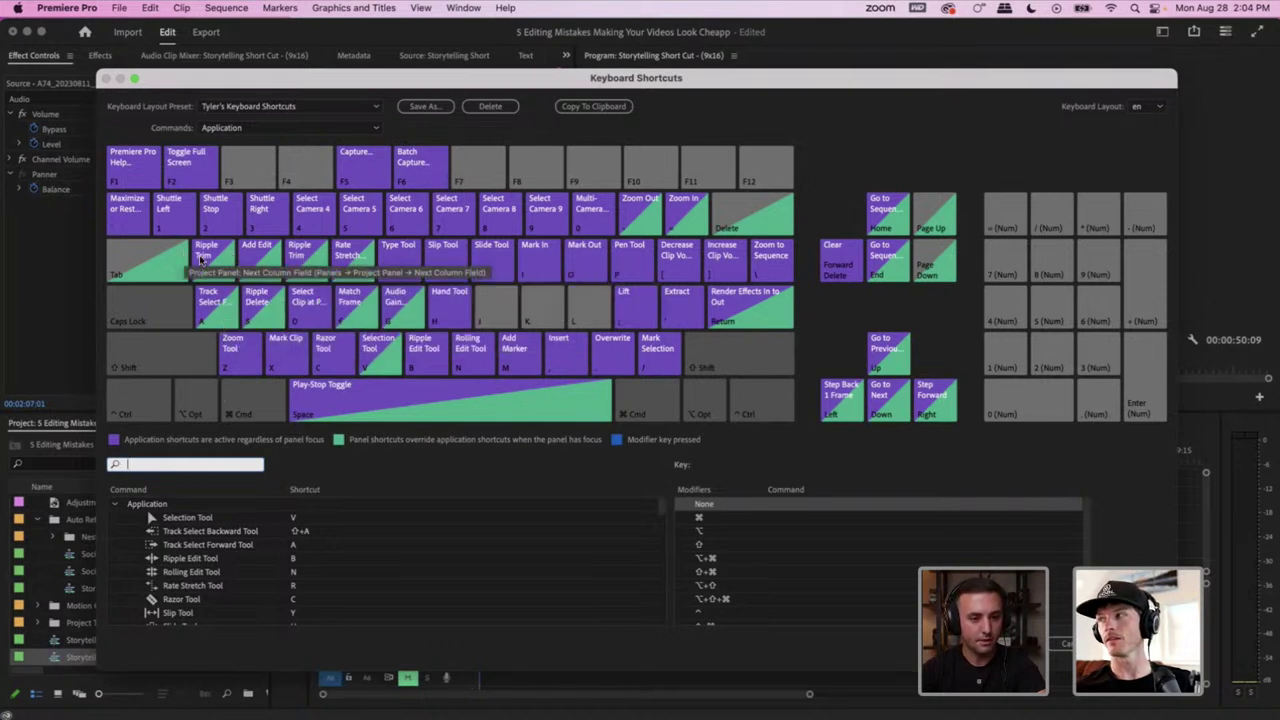
left_click(213, 262)
left_click(198, 465)
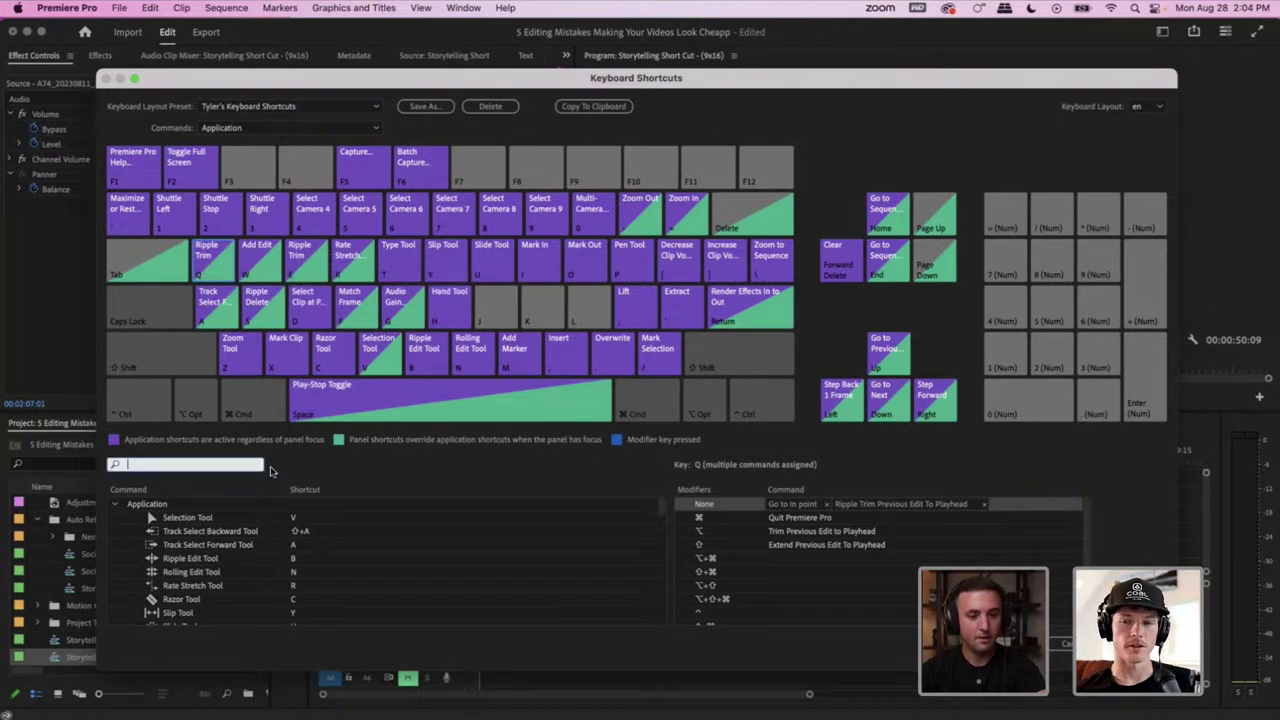
left_click(309, 264)
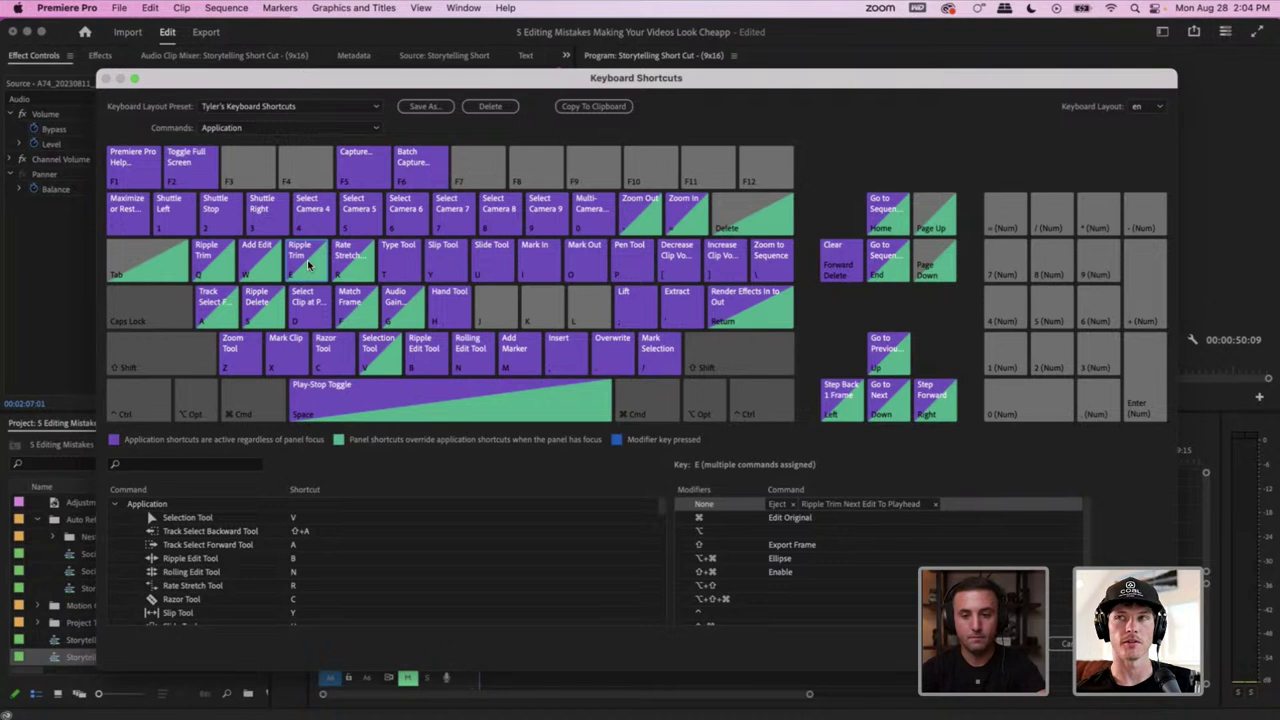
left_click(195, 464)
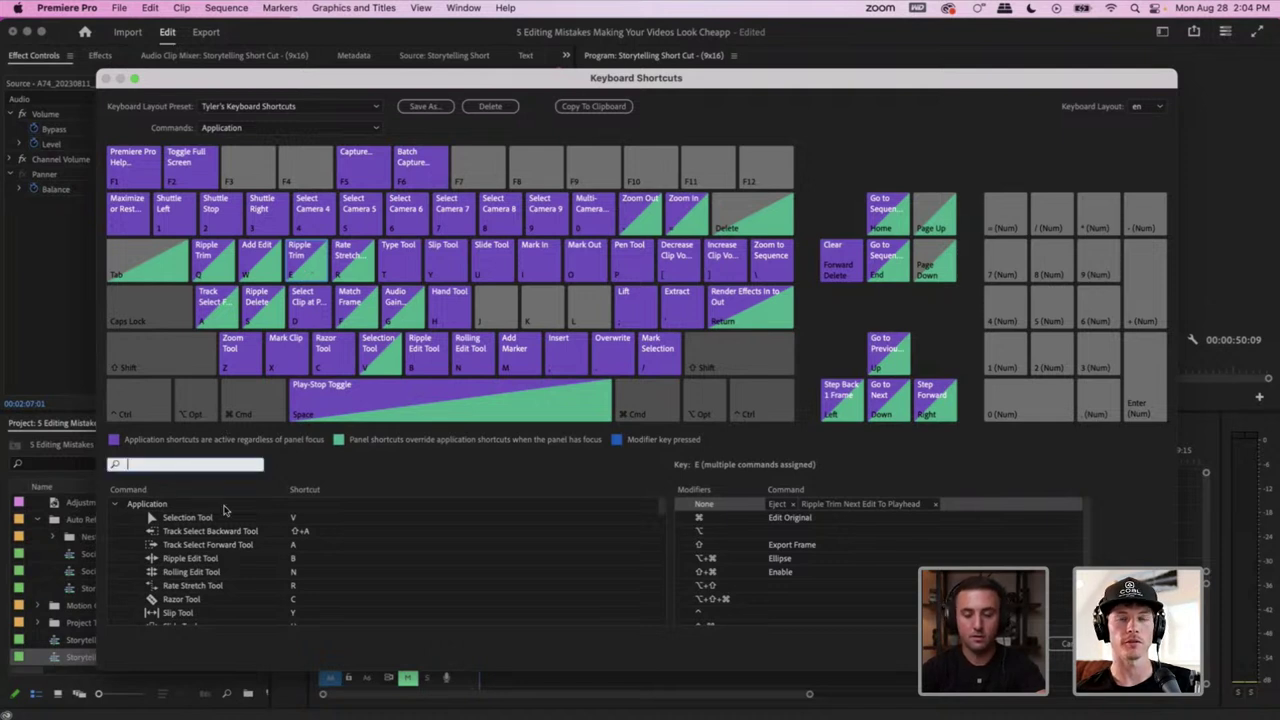
type("ripple tr")
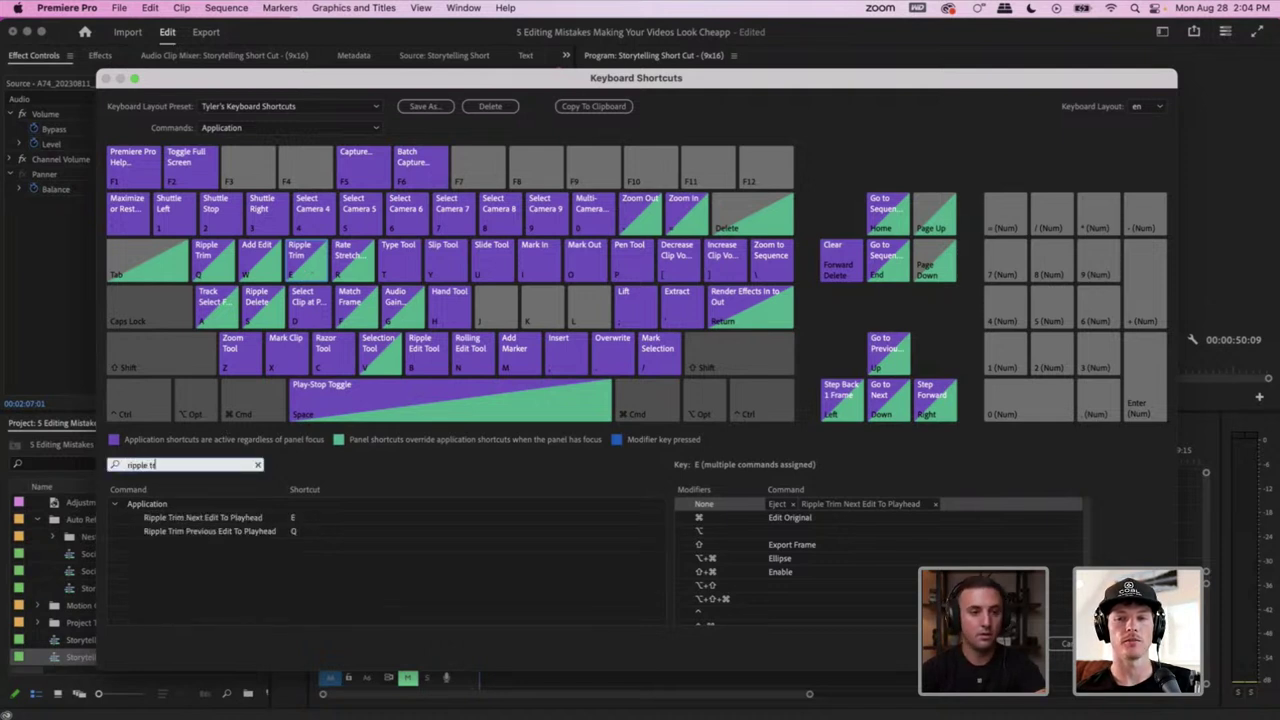
left_click(228, 521)
left_click(209, 531)
left_click_drag(209, 531, 214, 268)
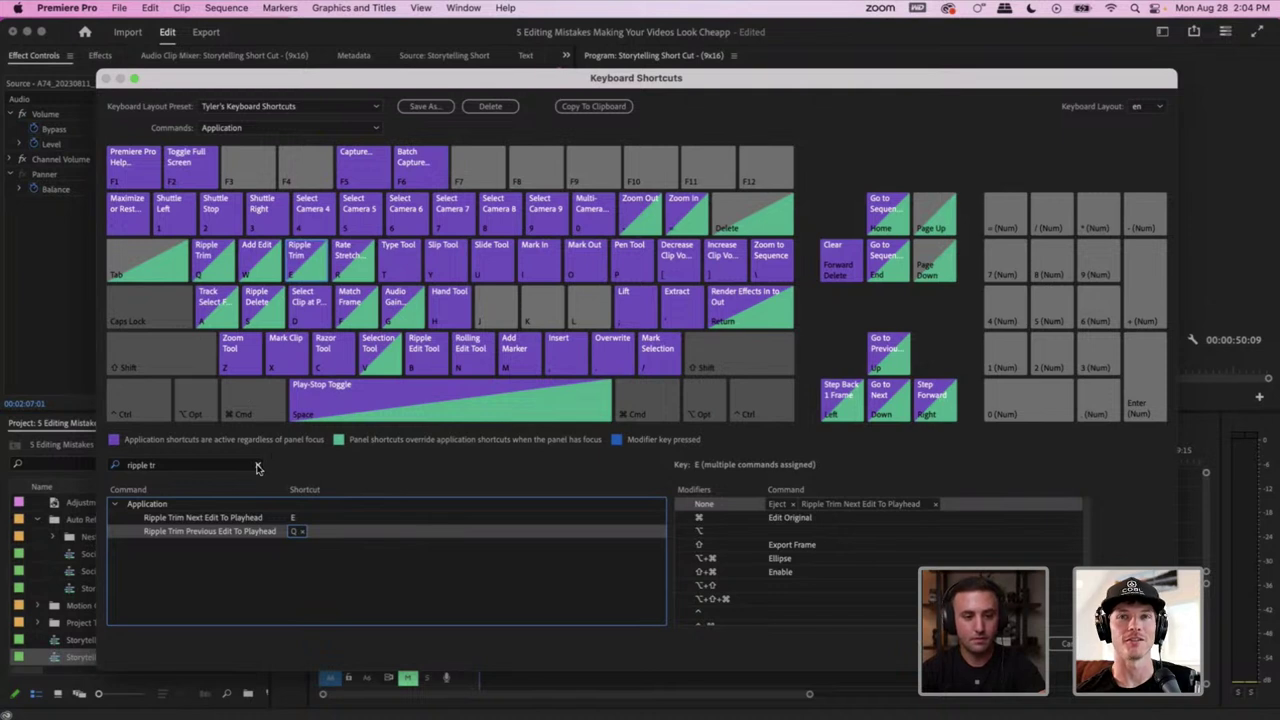
left_click(257, 467)
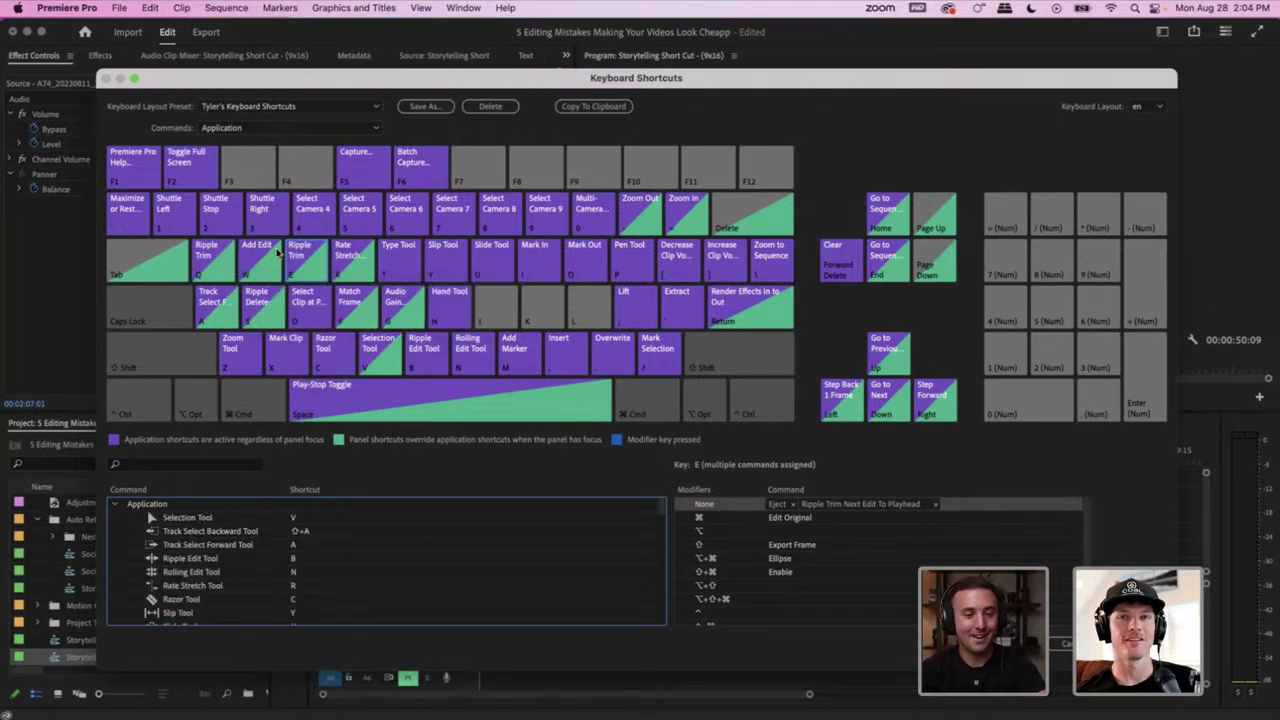
left_click(213, 268)
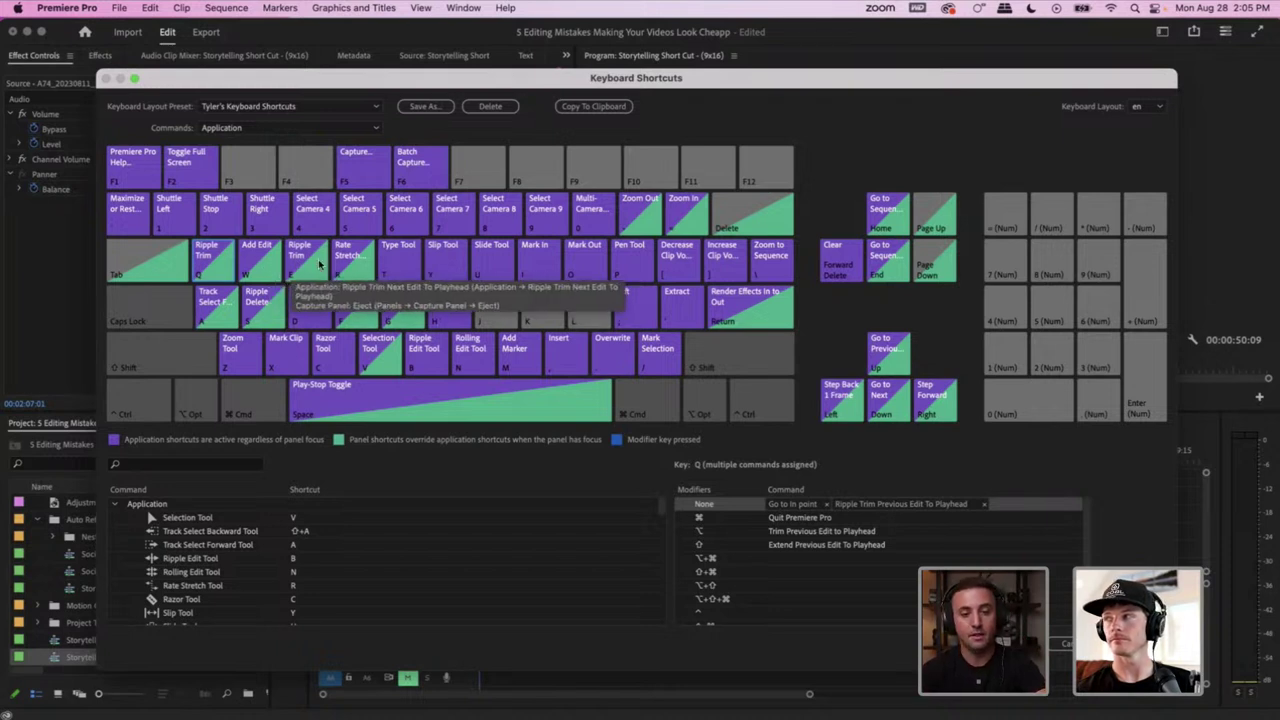
left_click(318, 263)
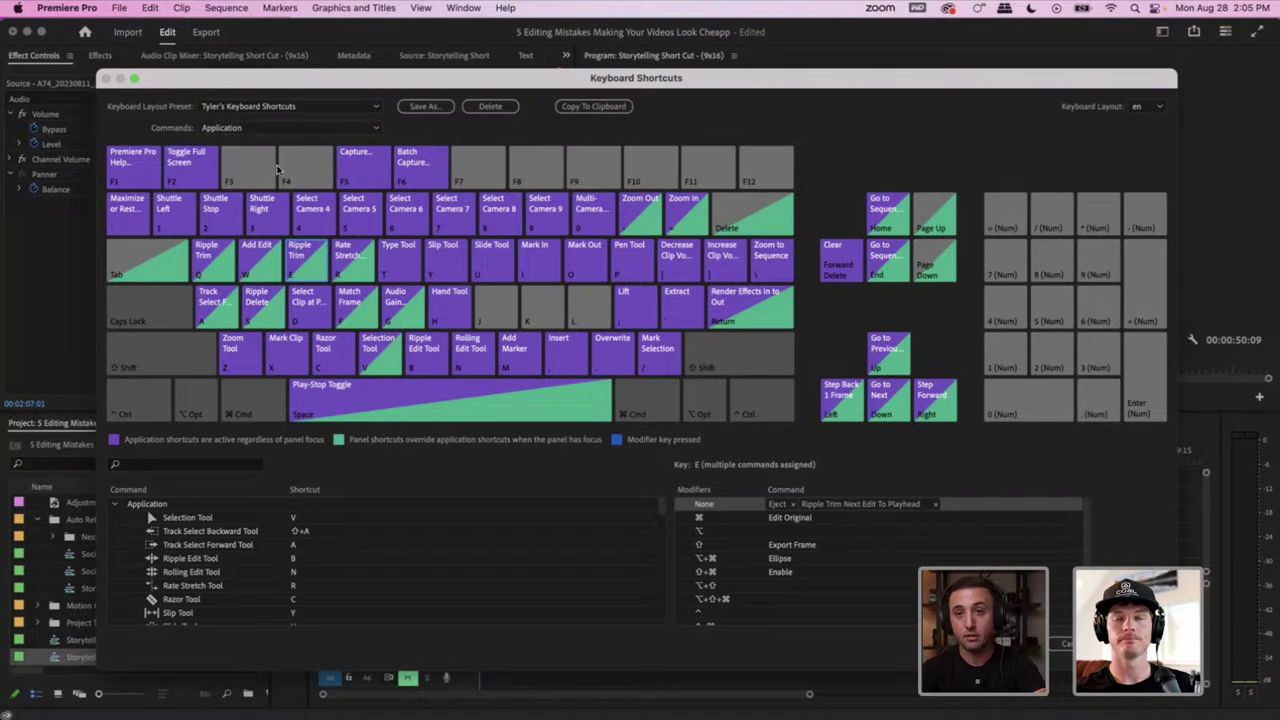
left_click(206, 466)
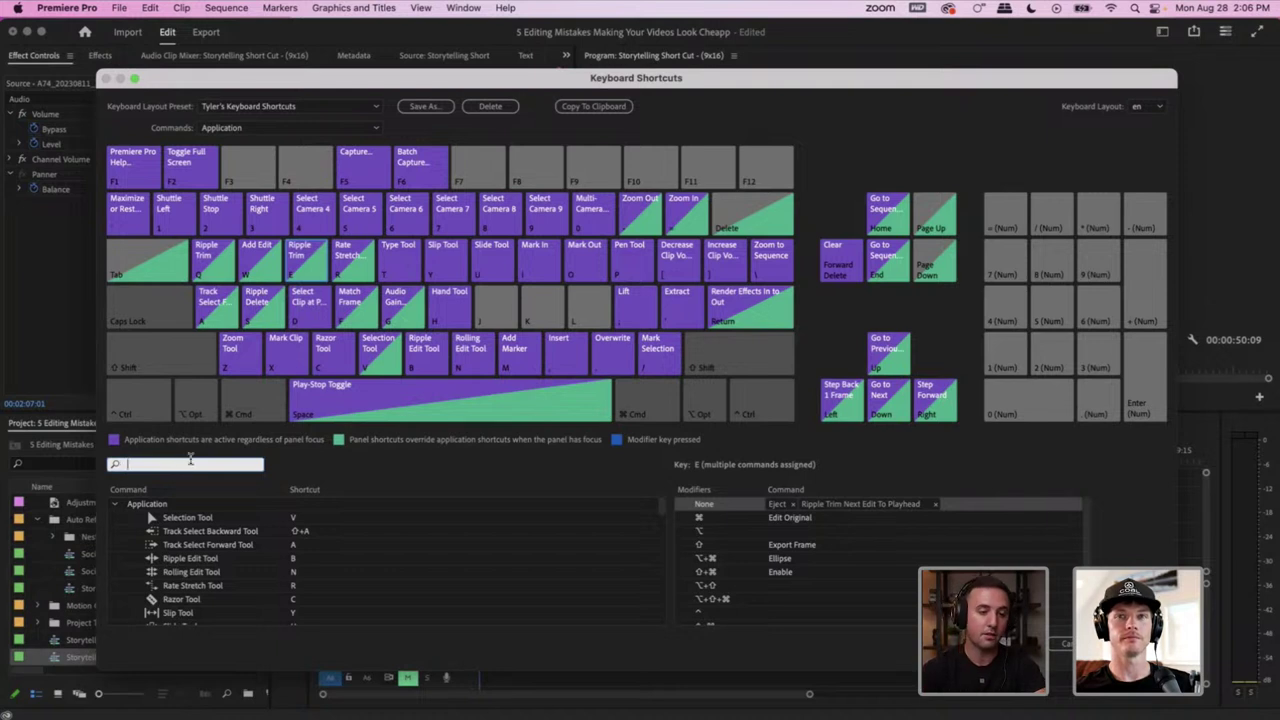
Search the shortcut list for 'shutter' and select the Shuttle Left command
type("shutter")
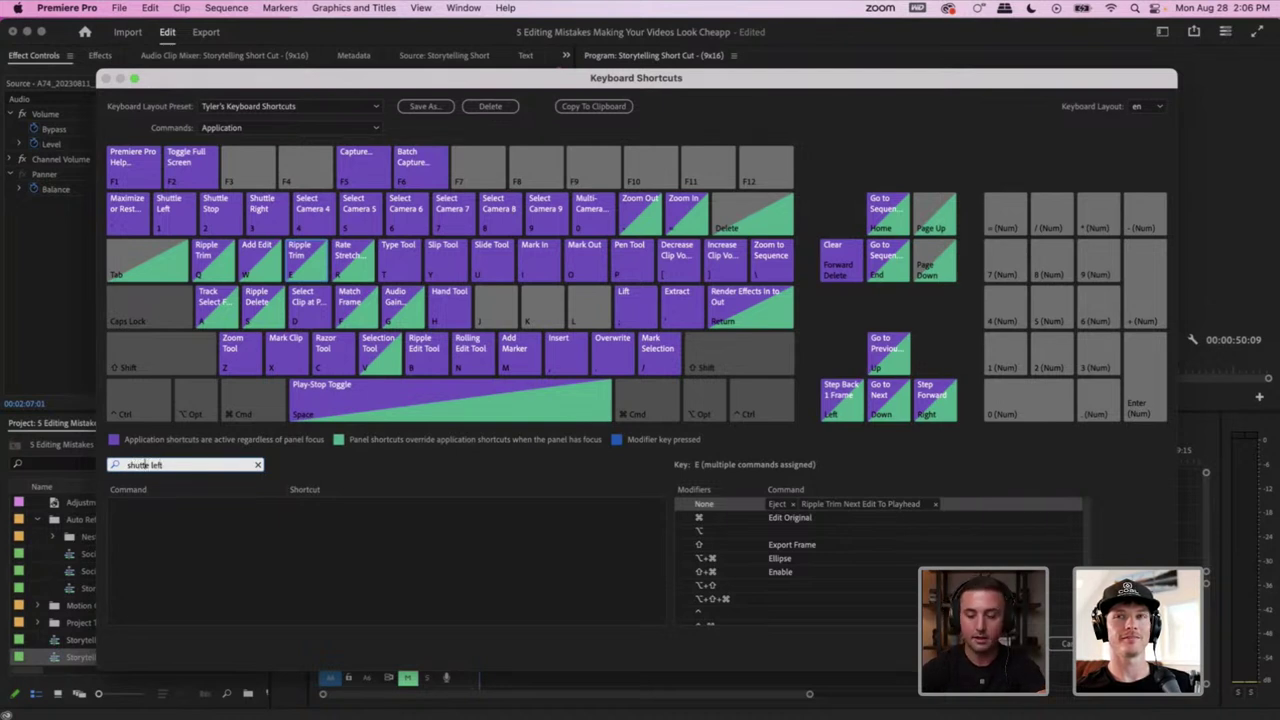
key("Return")
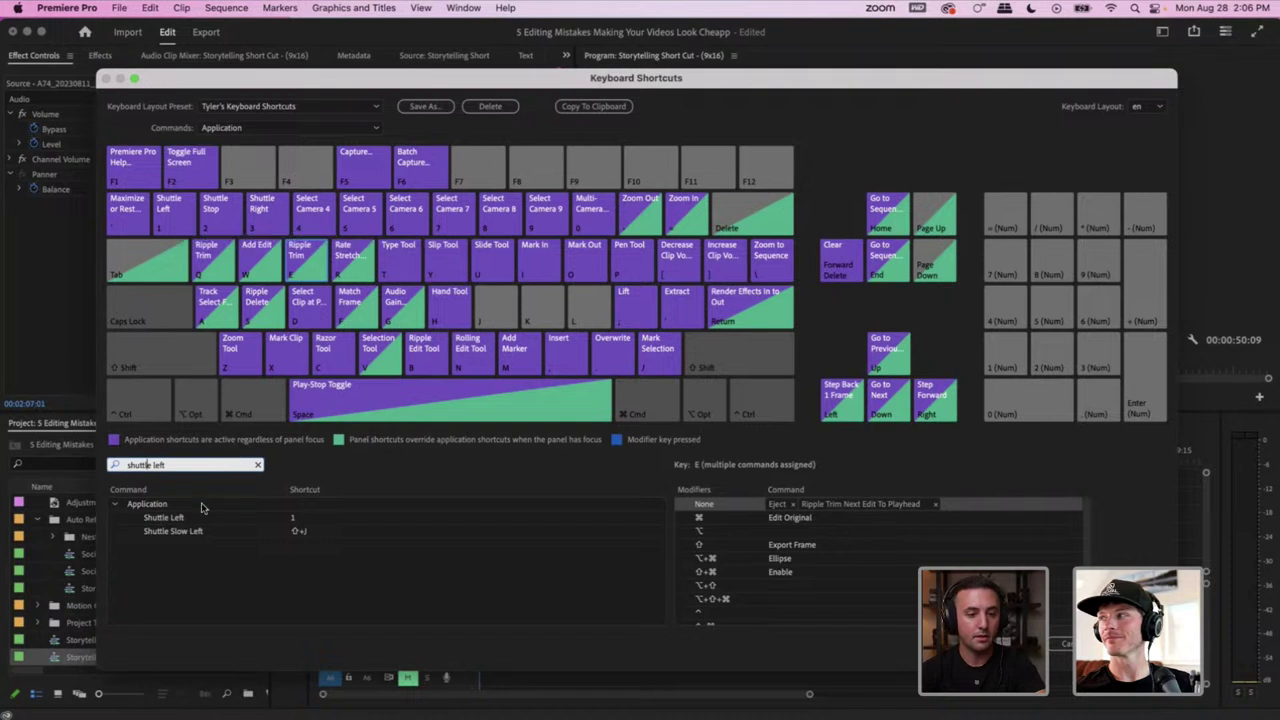
left_click(185, 522)
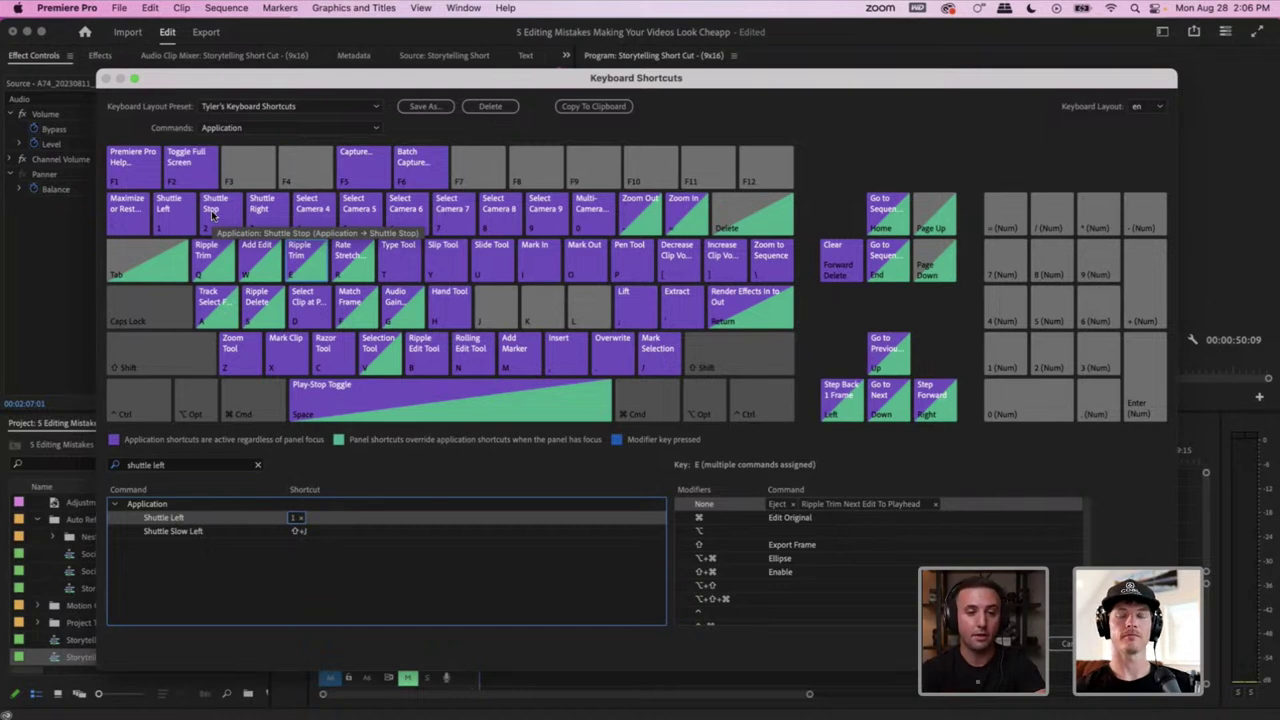
Switch to the Adobe Premiere Pro Default preset, back to the custom preset, then clear the search
left_click(288, 107)
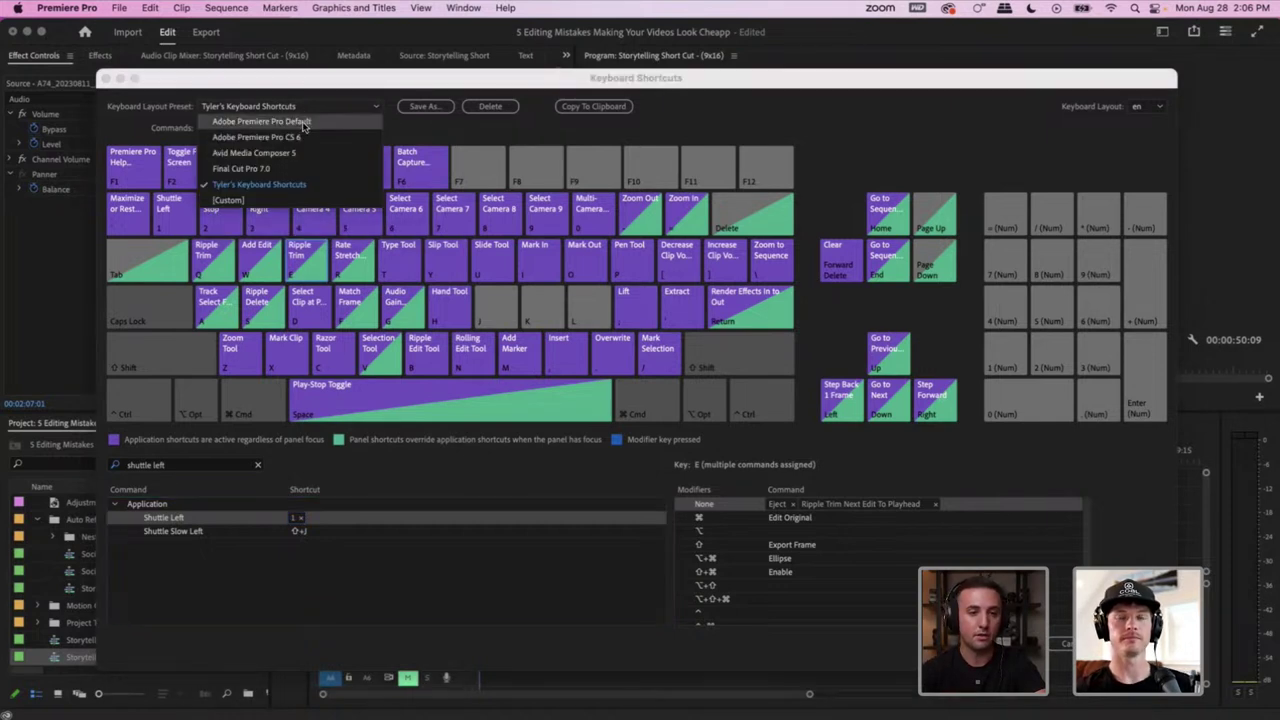
left_click(295, 122)
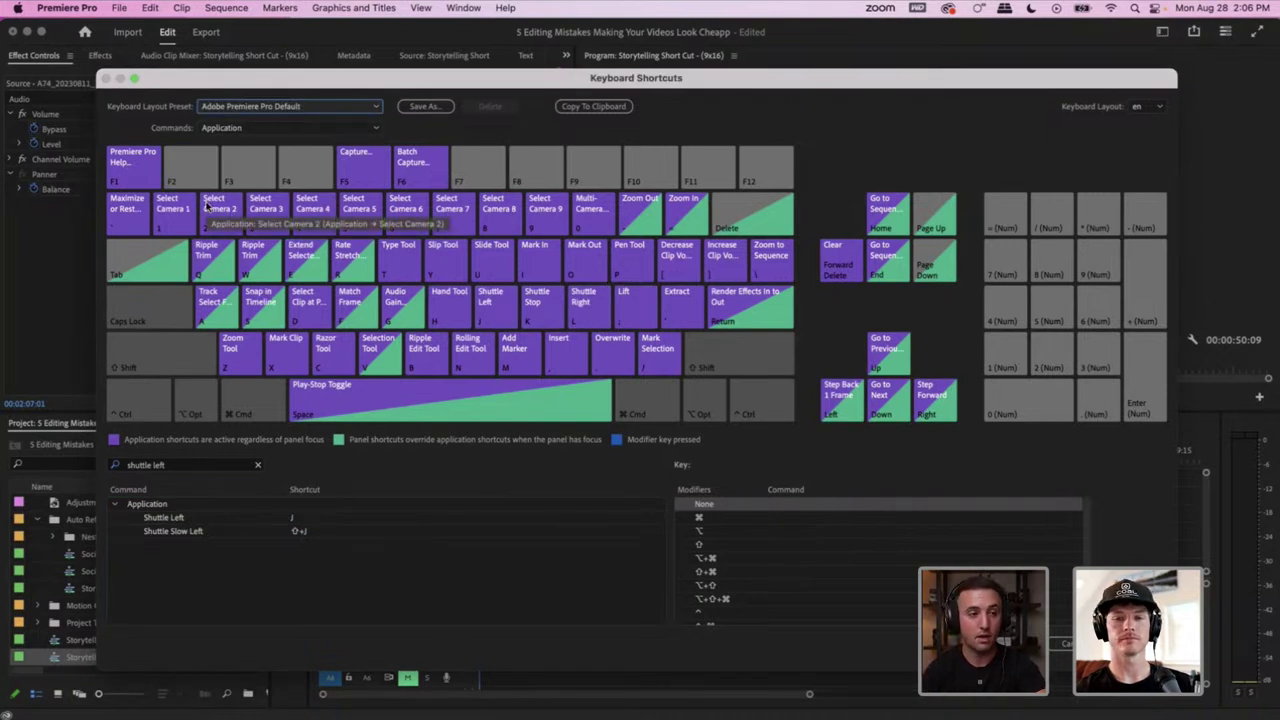
left_click(371, 108)
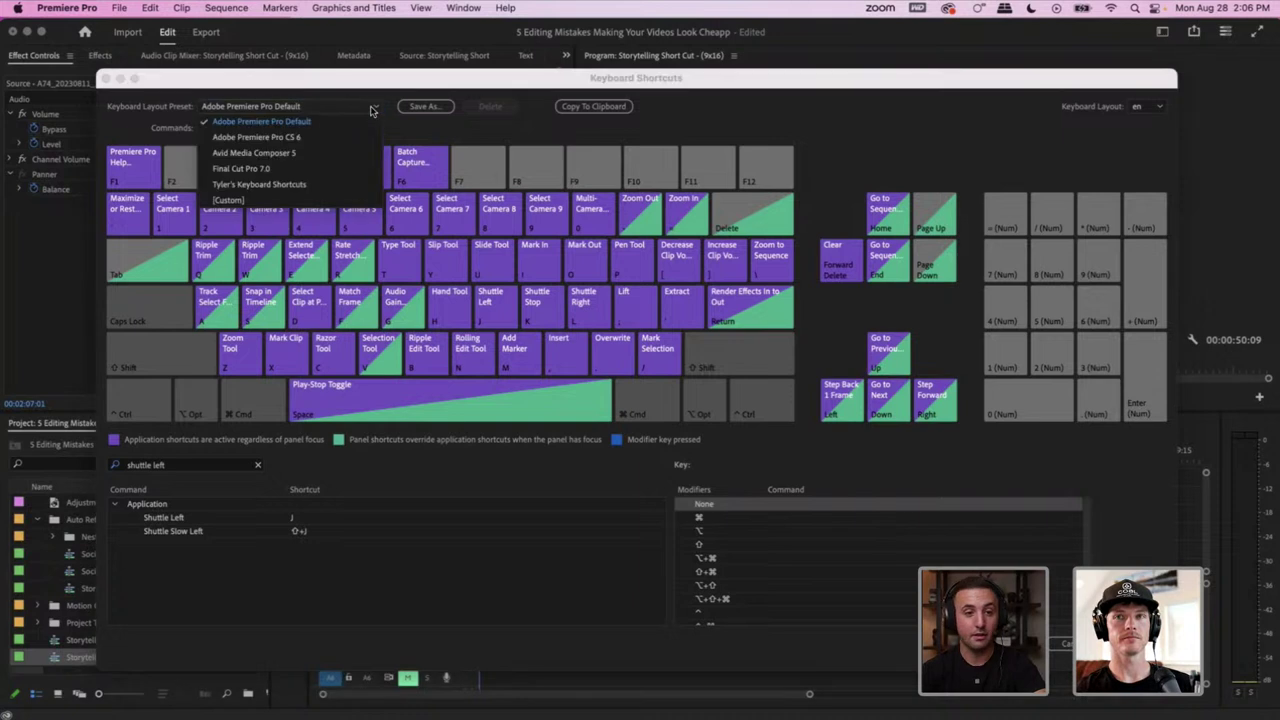
left_click(330, 184)
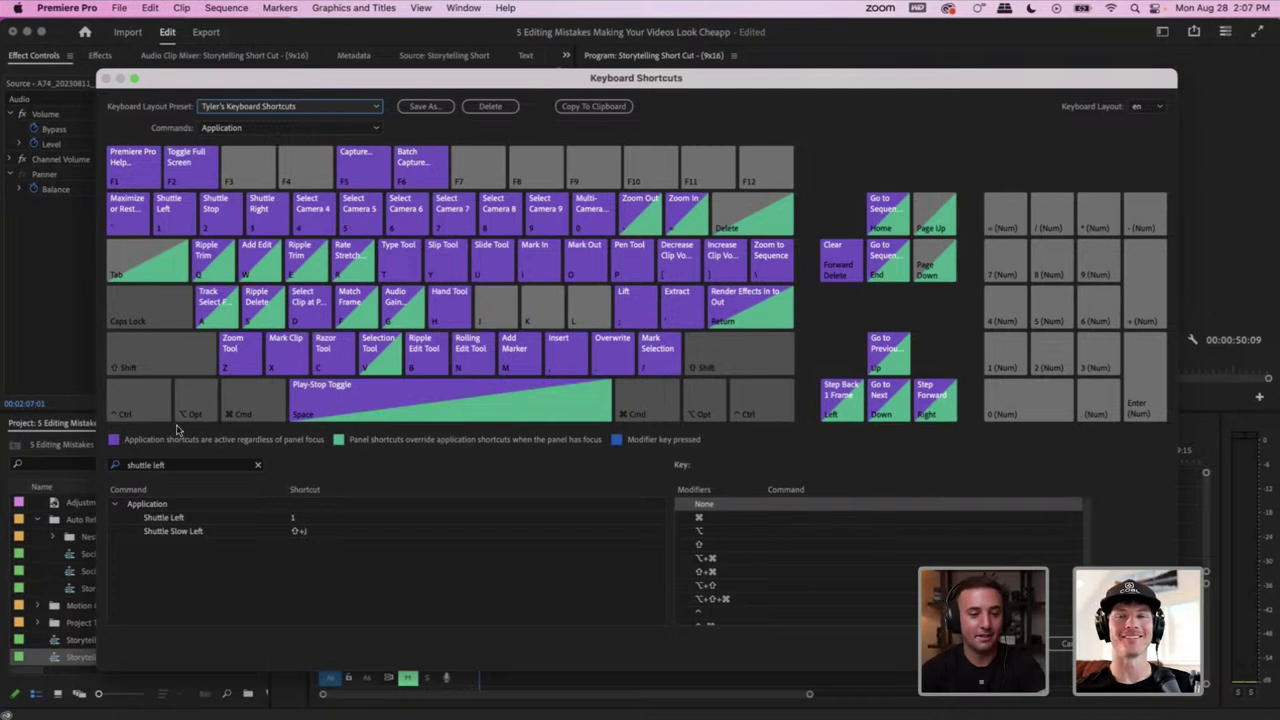
left_click(258, 464)
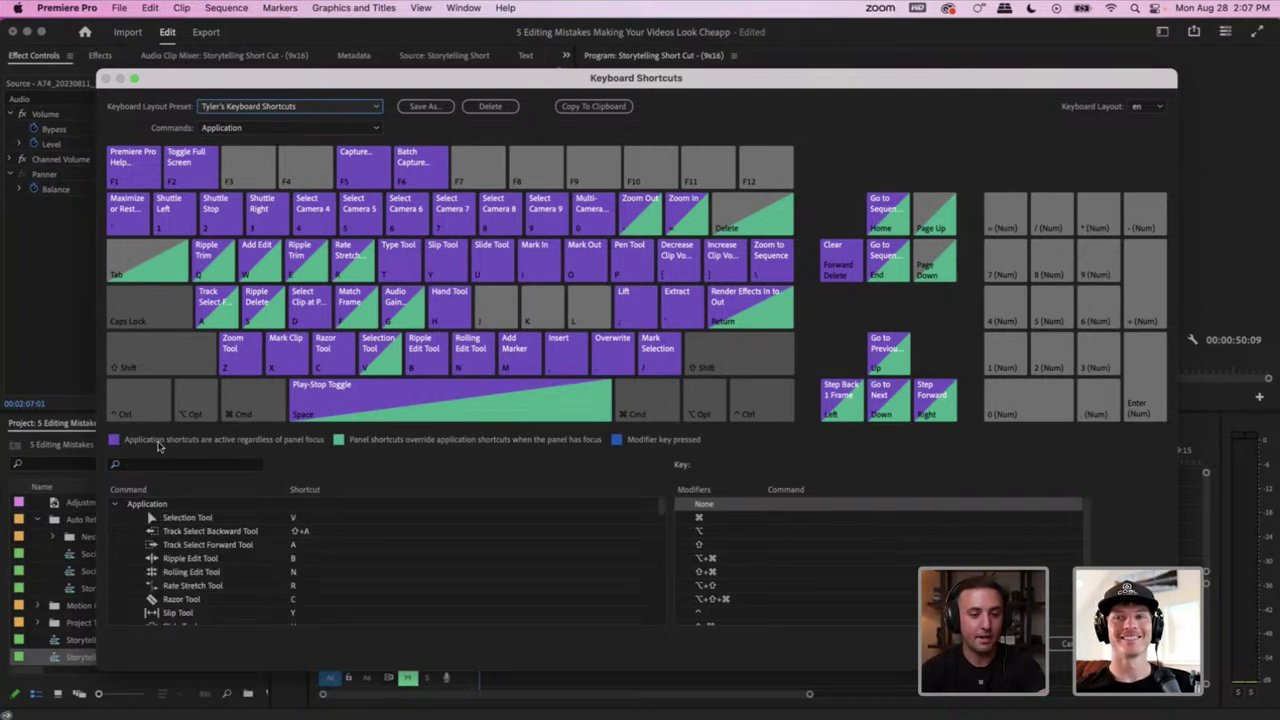
left_click(160, 464)
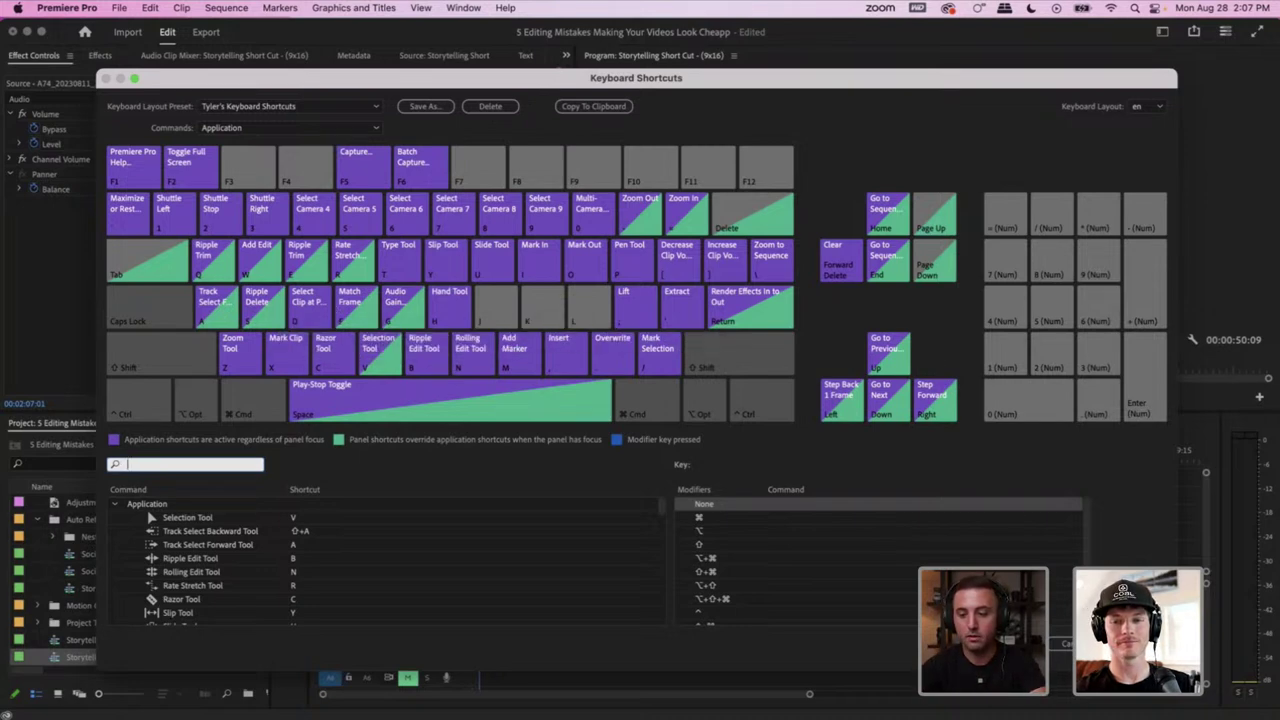
Close Keyboard Shortcuts, review playback around 00:02:11, and save the project
key("Escape")
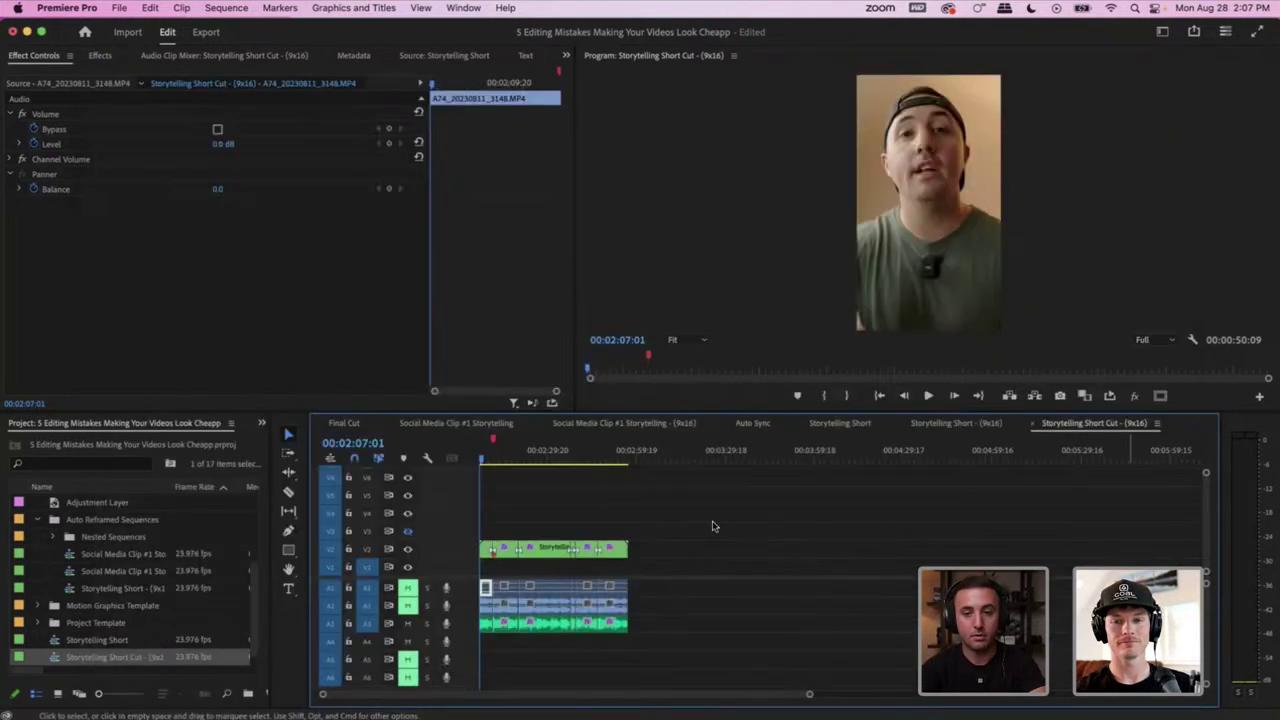
left_click(492, 453)
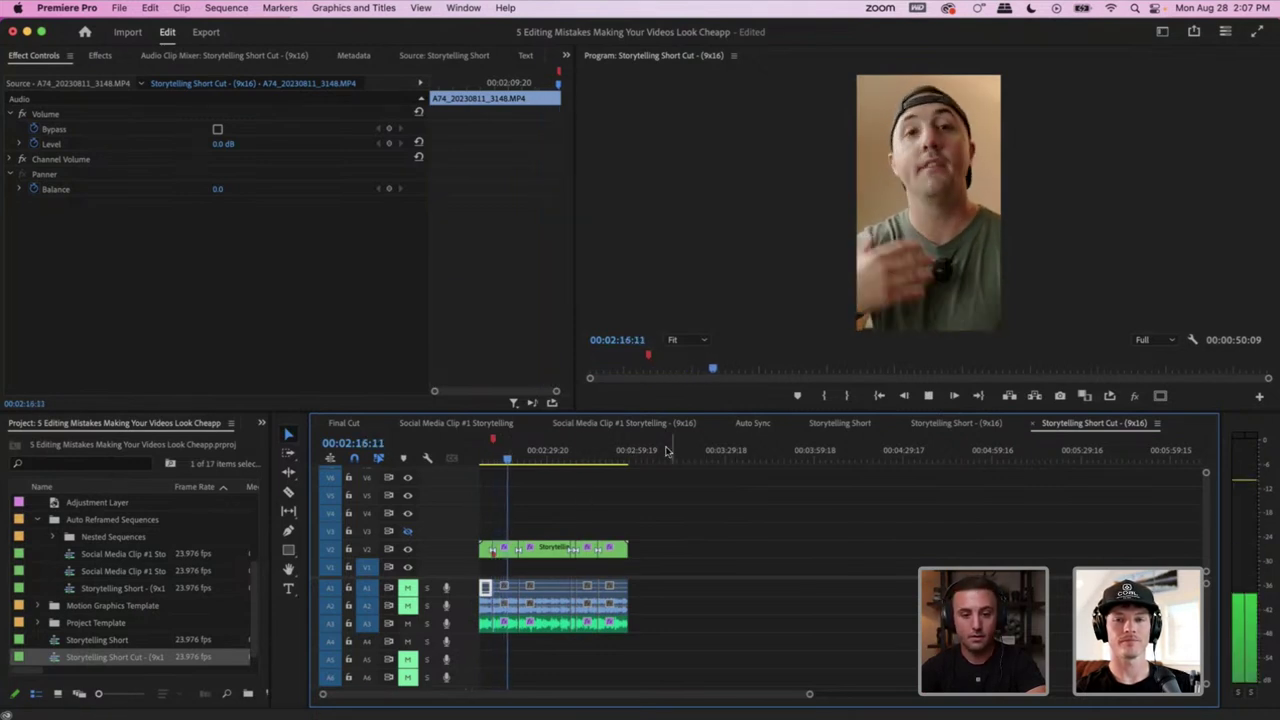
key("space")
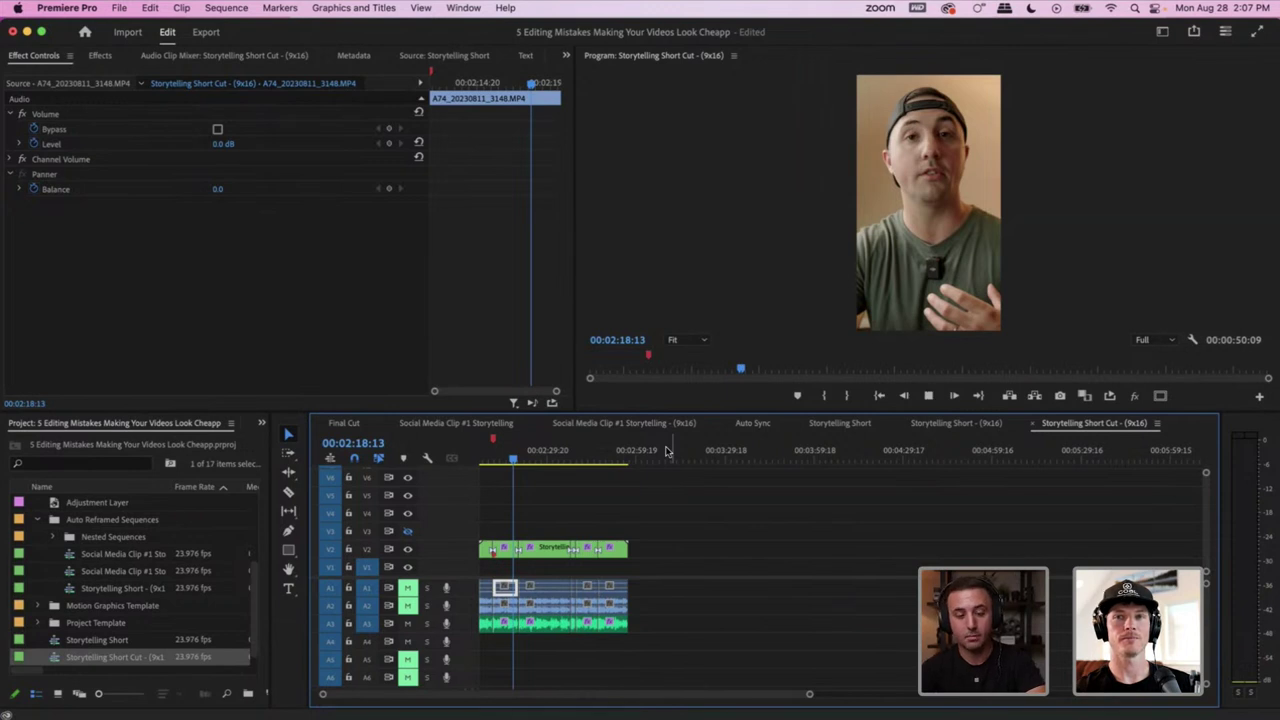
key("j")
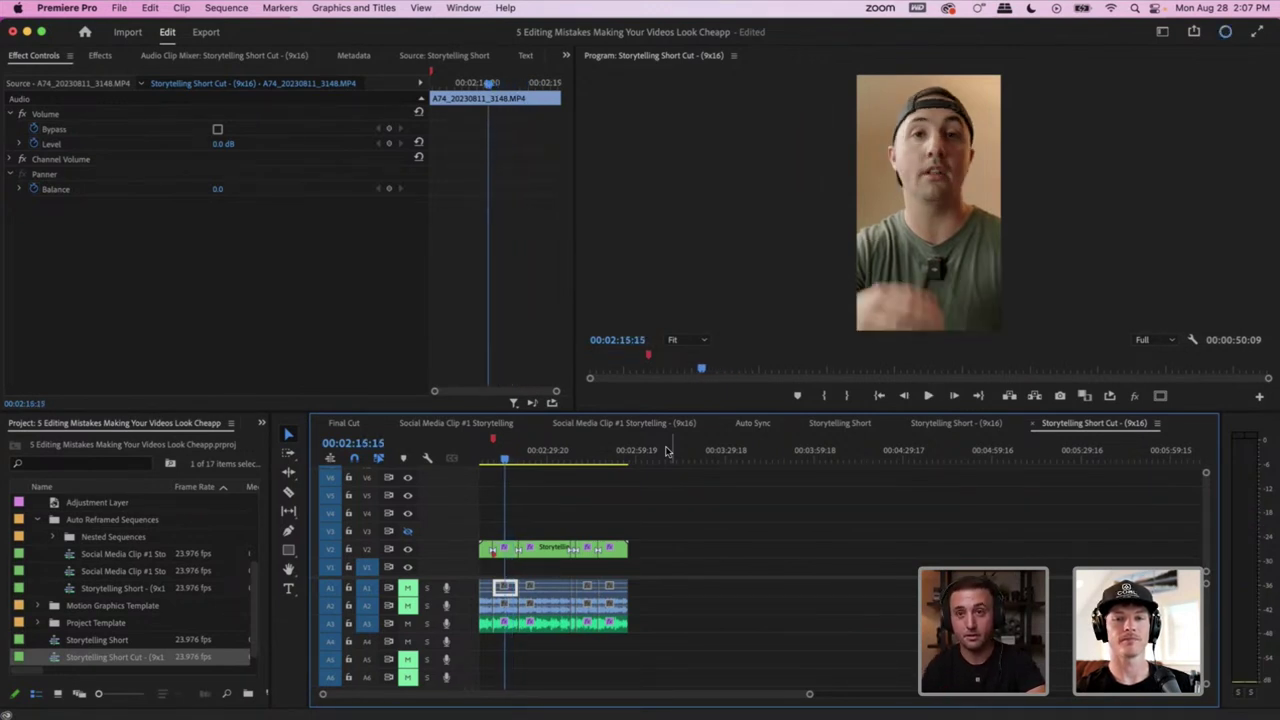
key("super+s")
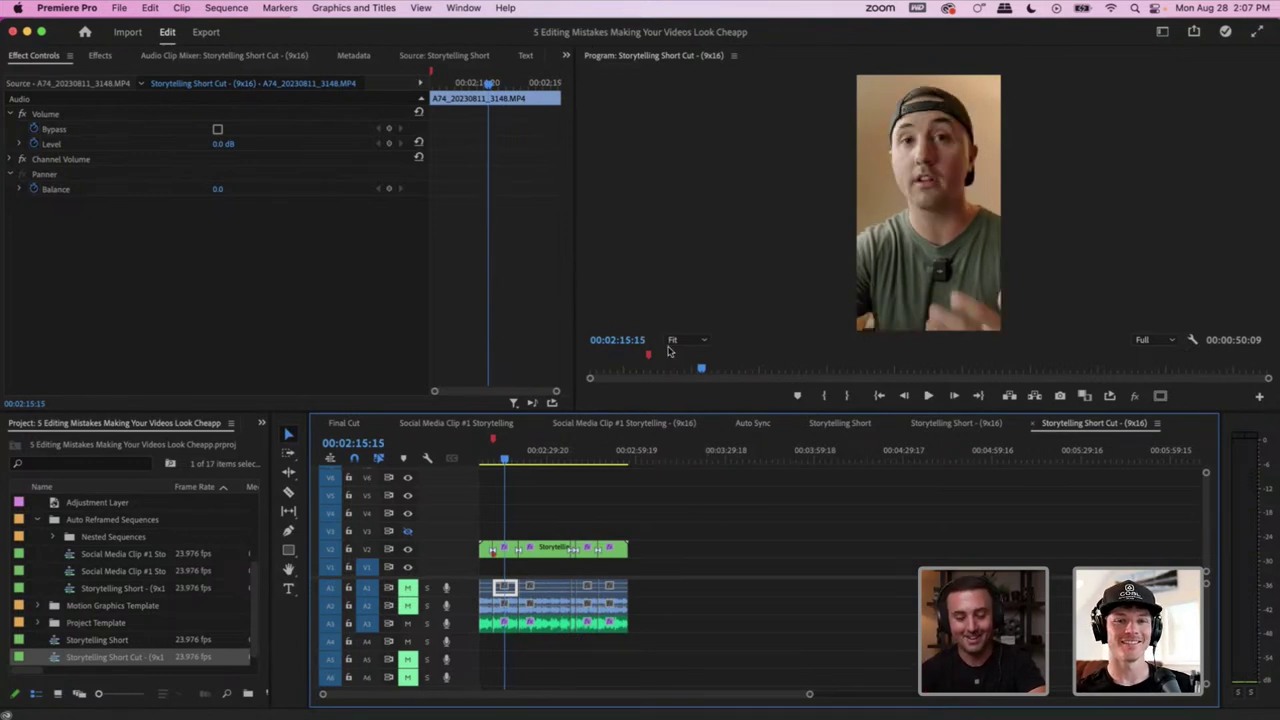
Park the playhead at 00:02:08:23 and zoom the timeline in around it
left_click_drag(510, 457, 487, 457)
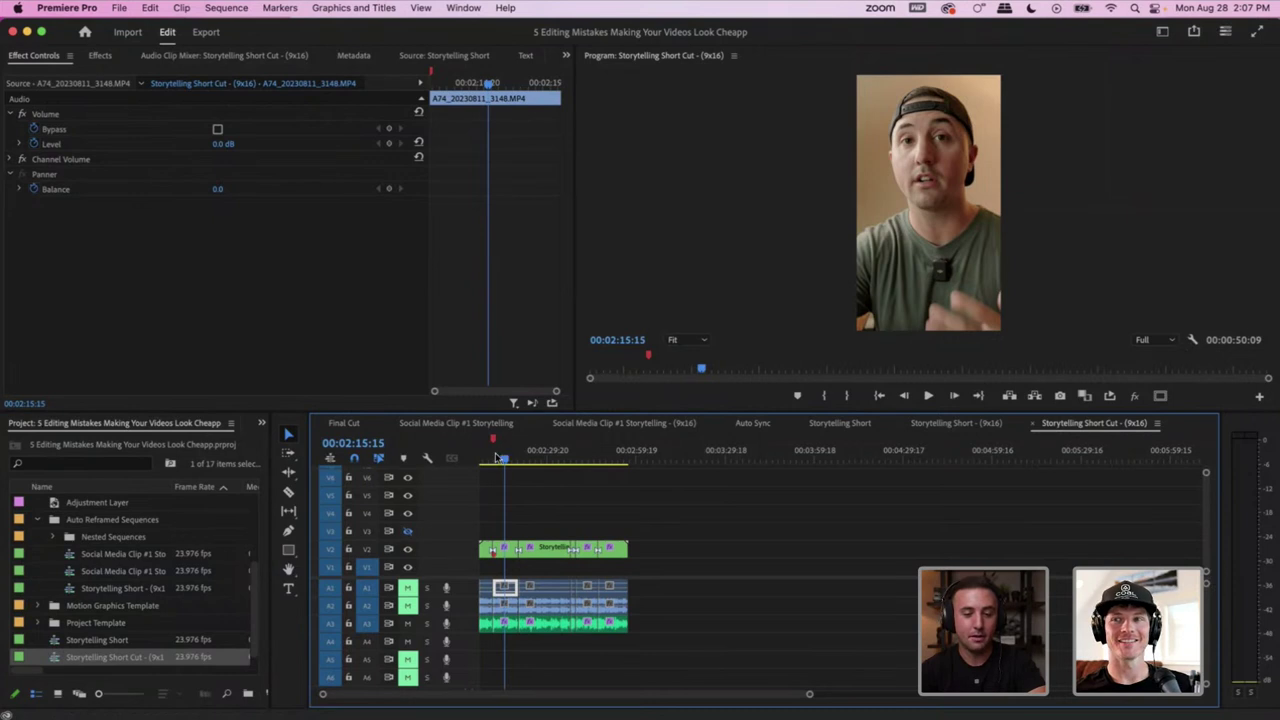
key("space")
left_click(485, 457)
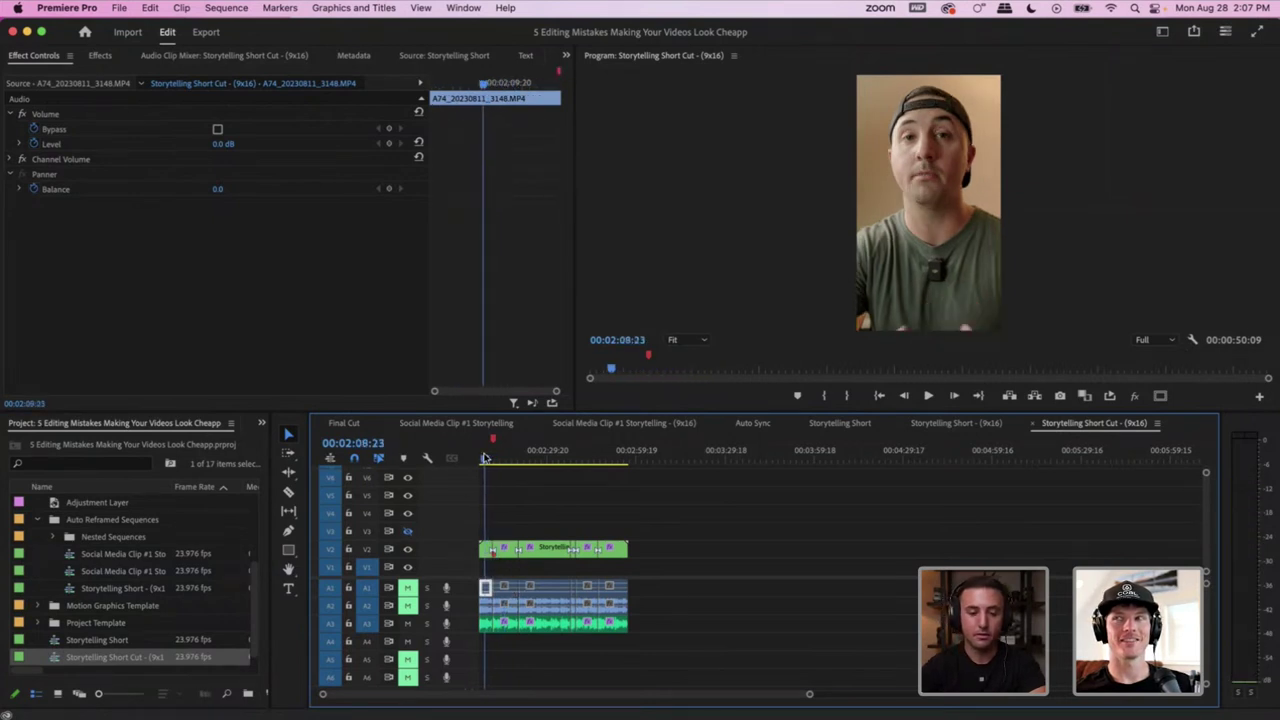
key("equal")
key("equal")
key("equal")
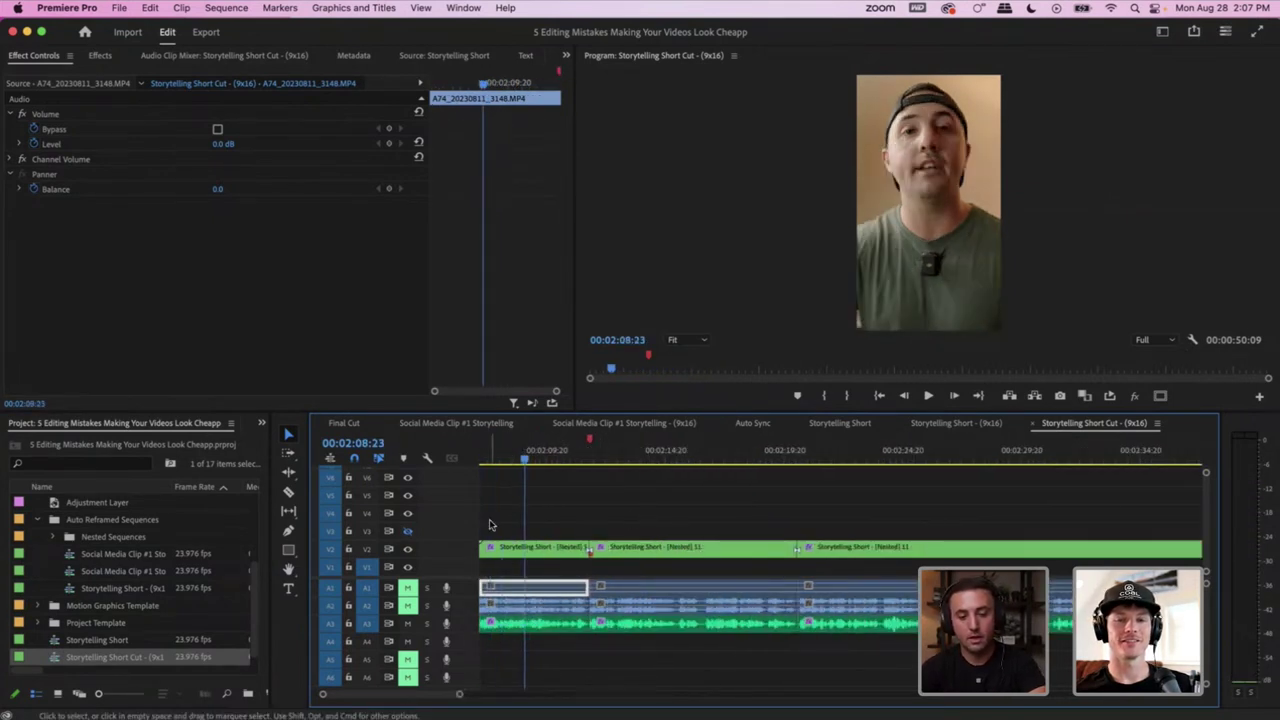
Ripple trim the first nested V2 clip's start to 00:02:08:15 with Q, then undo it
left_click(502, 459)
left_click_drag(502, 459, 517, 459)
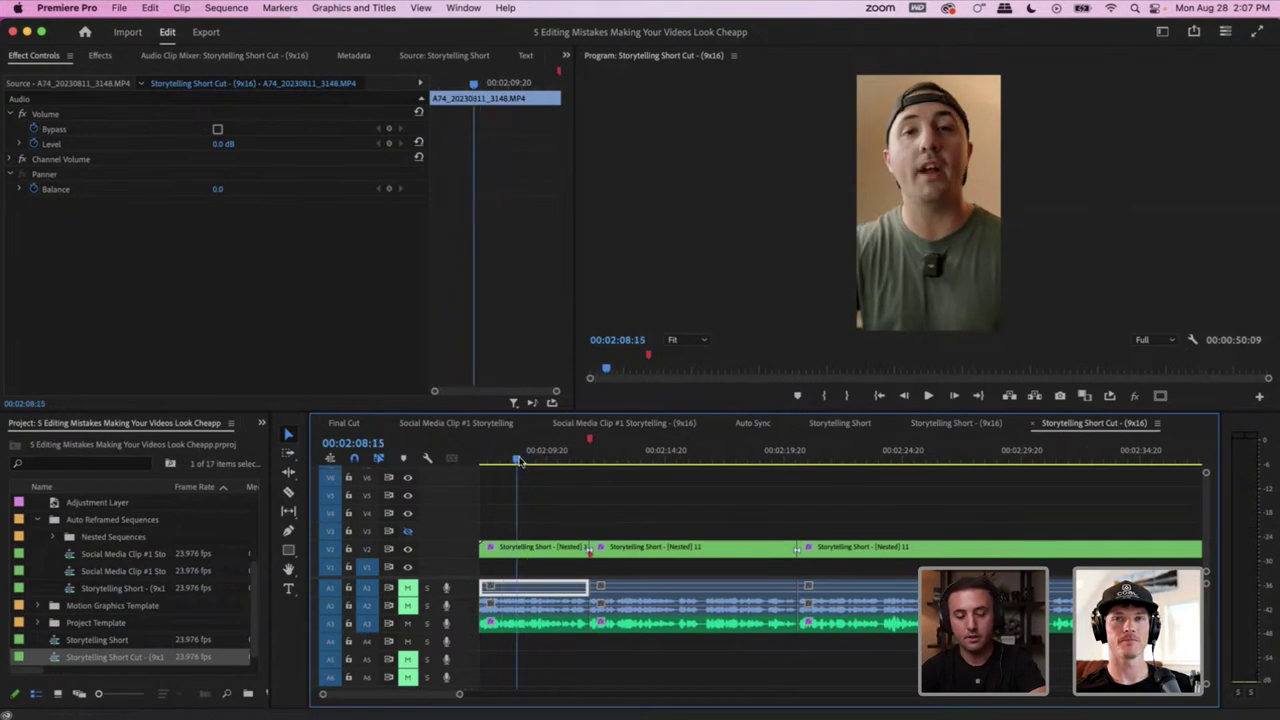
left_click(536, 549)
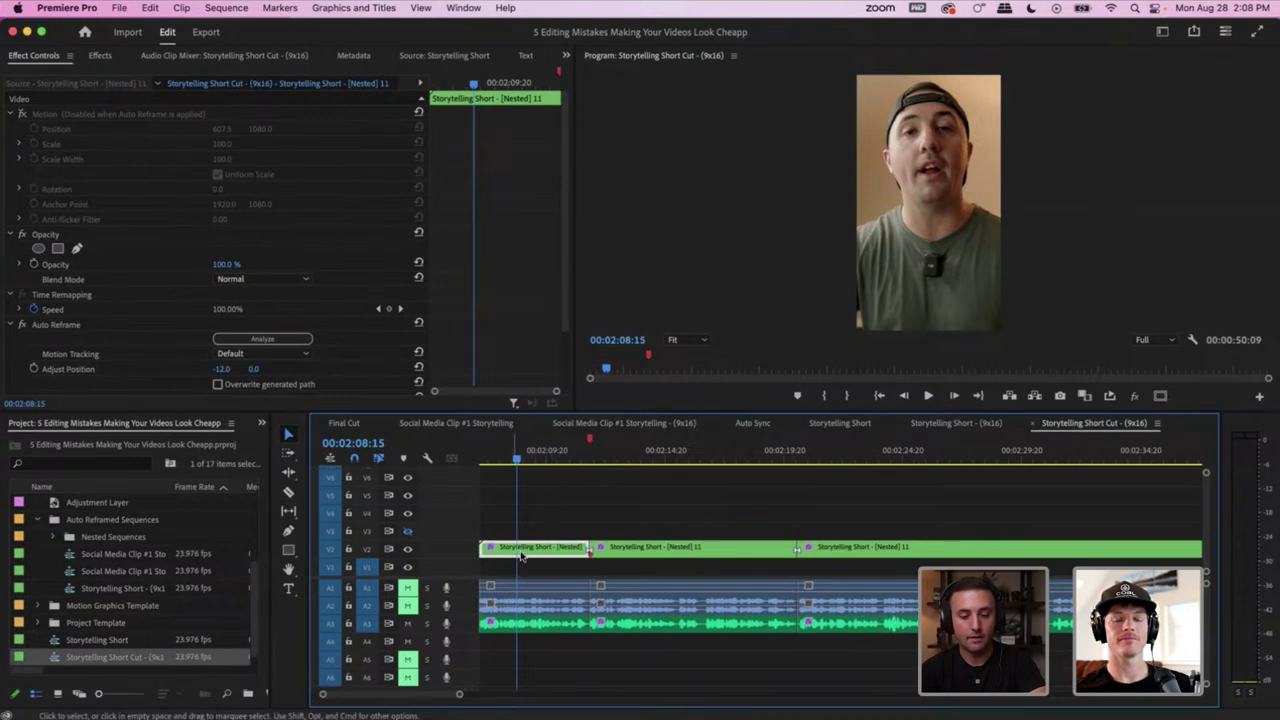
key("q")
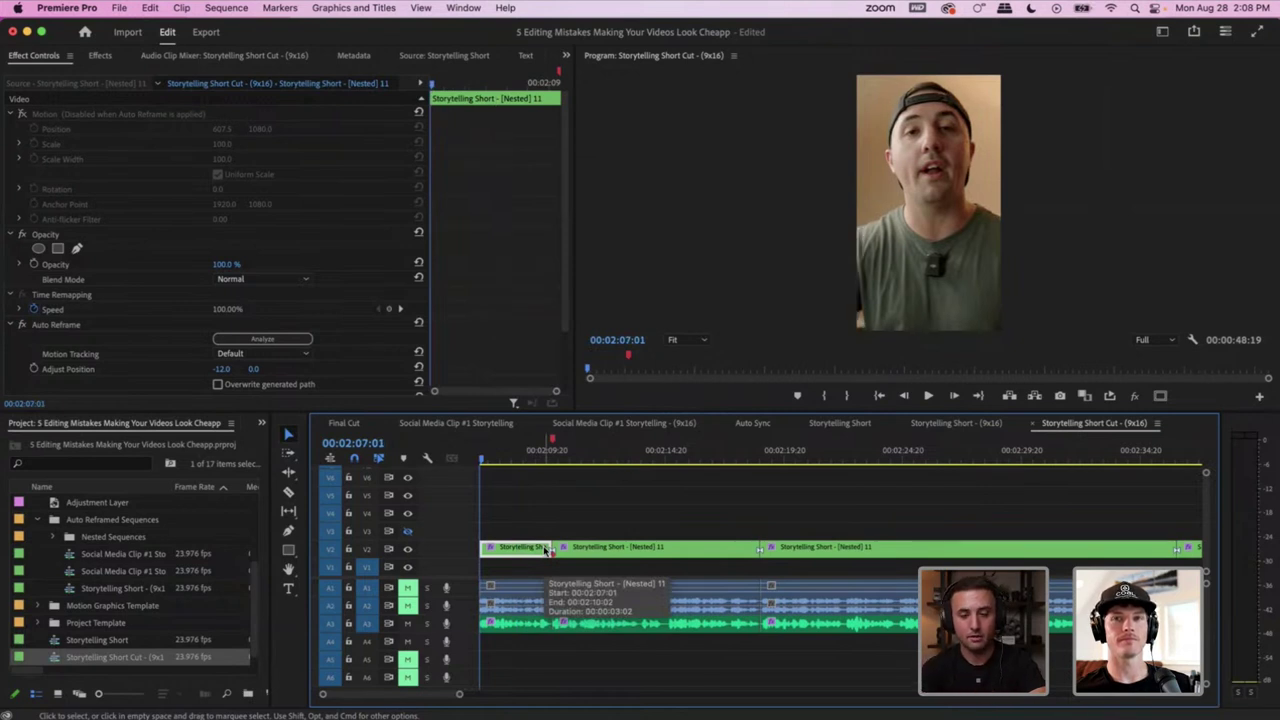
key("super+z")
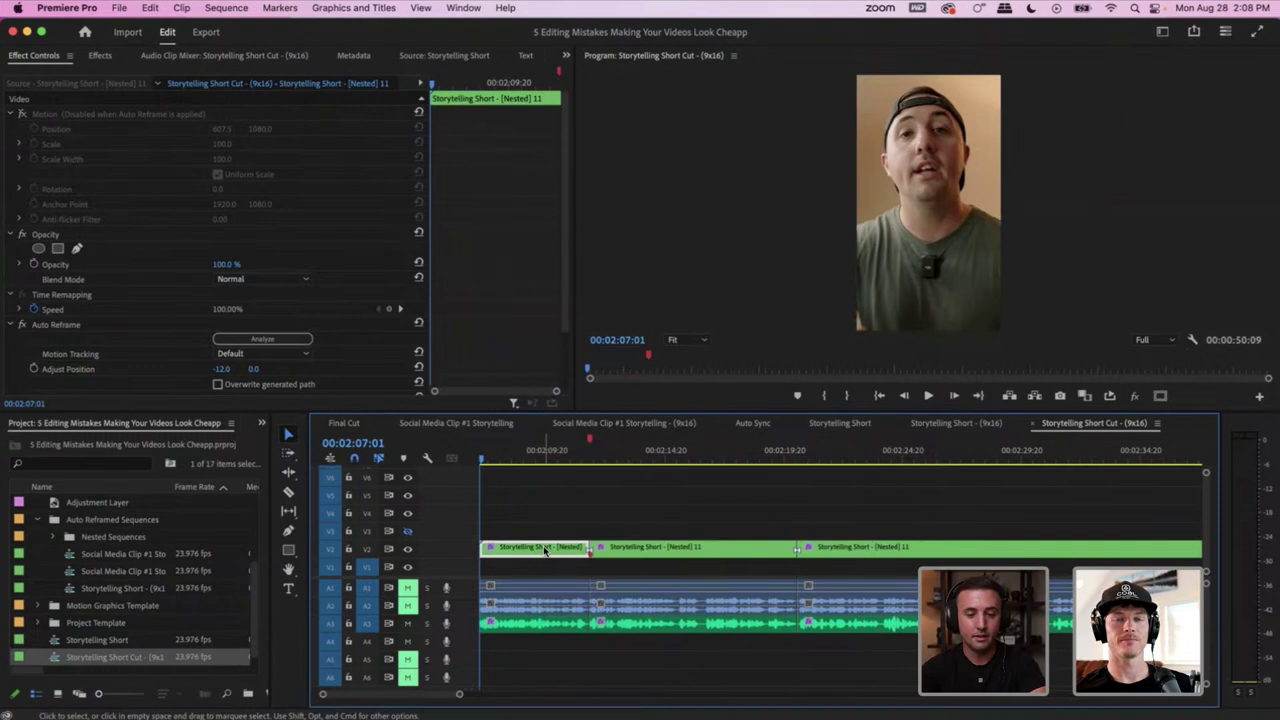
Stop playback at 00:02:08:12, ripple trim the clip end with W, then undo
key("space")
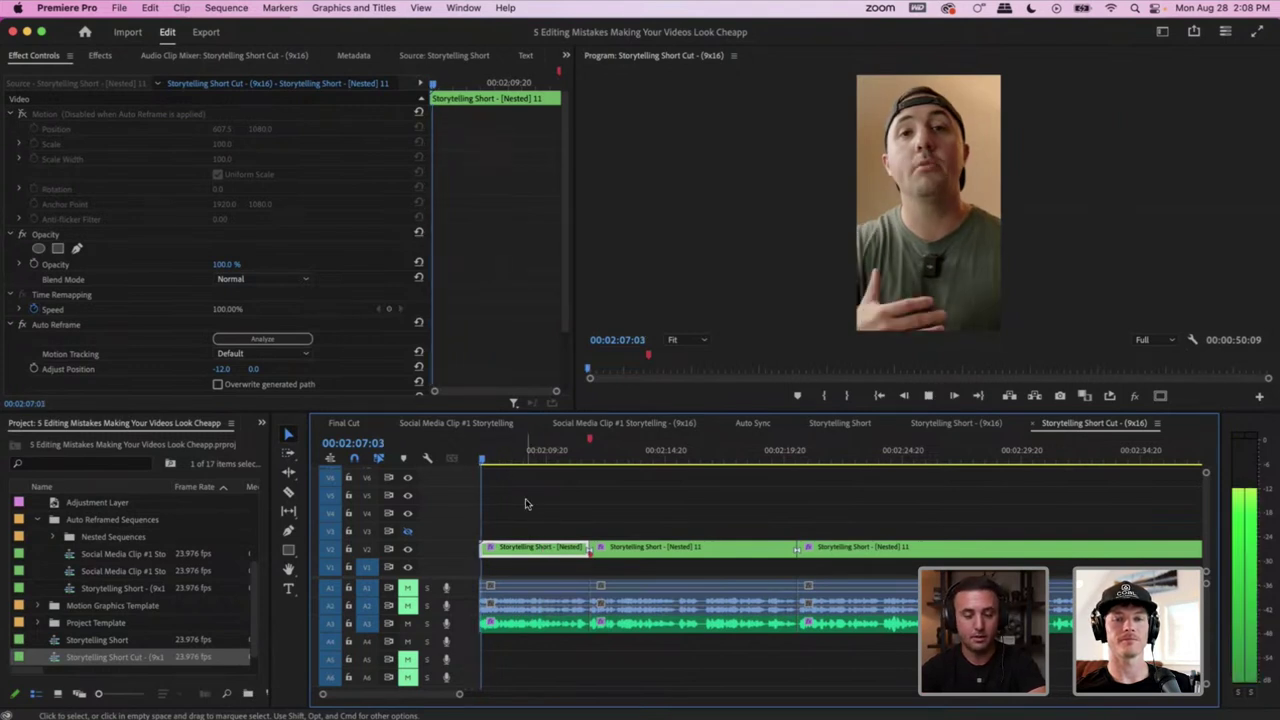
key("space")
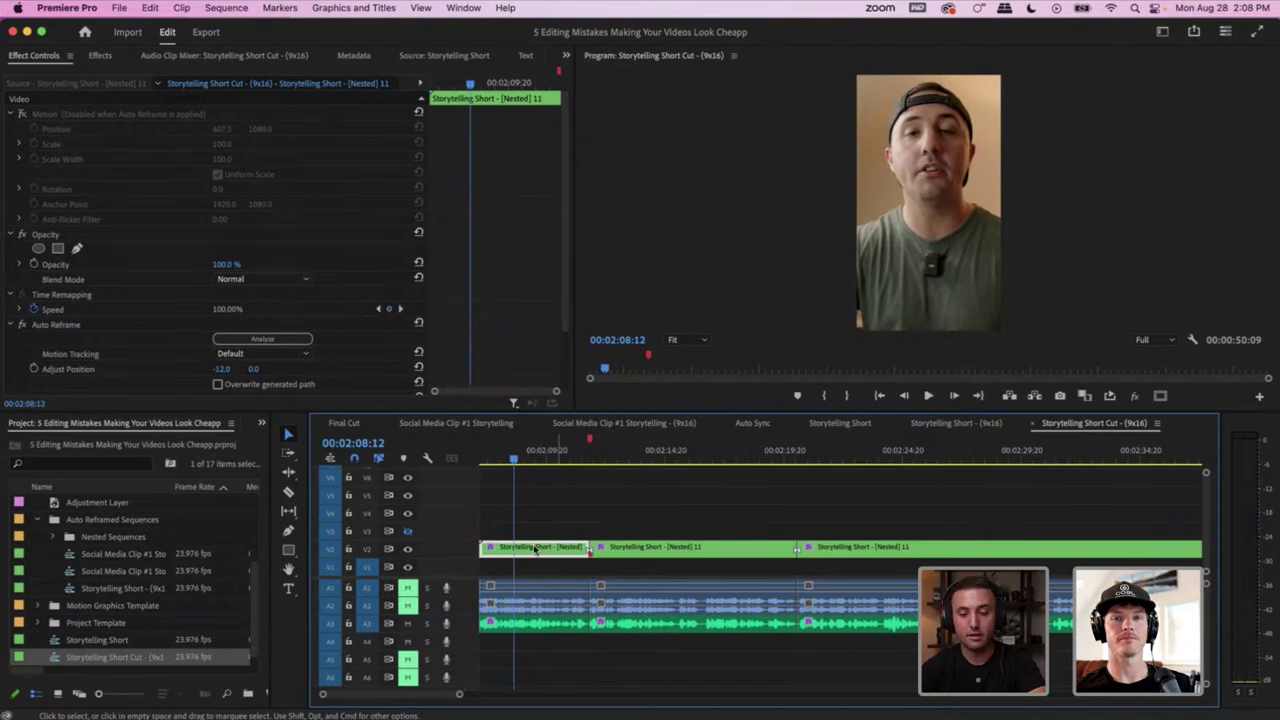
key("w")
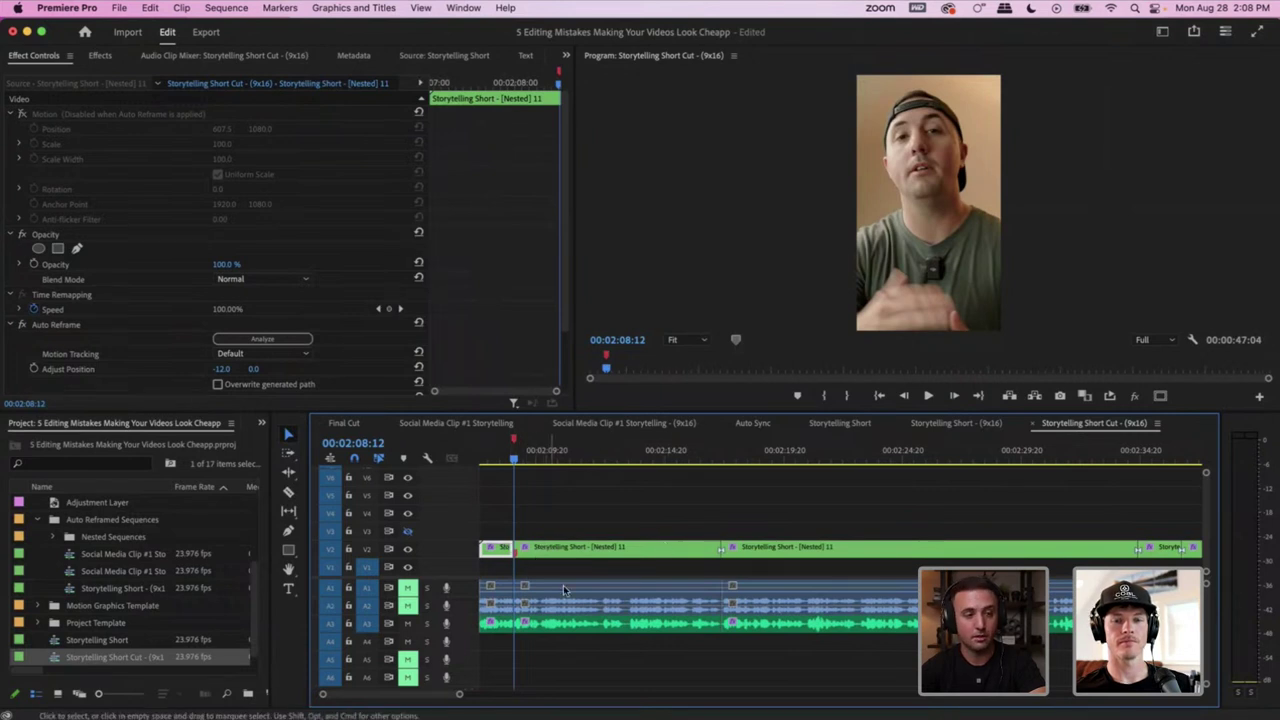
key("super+z")
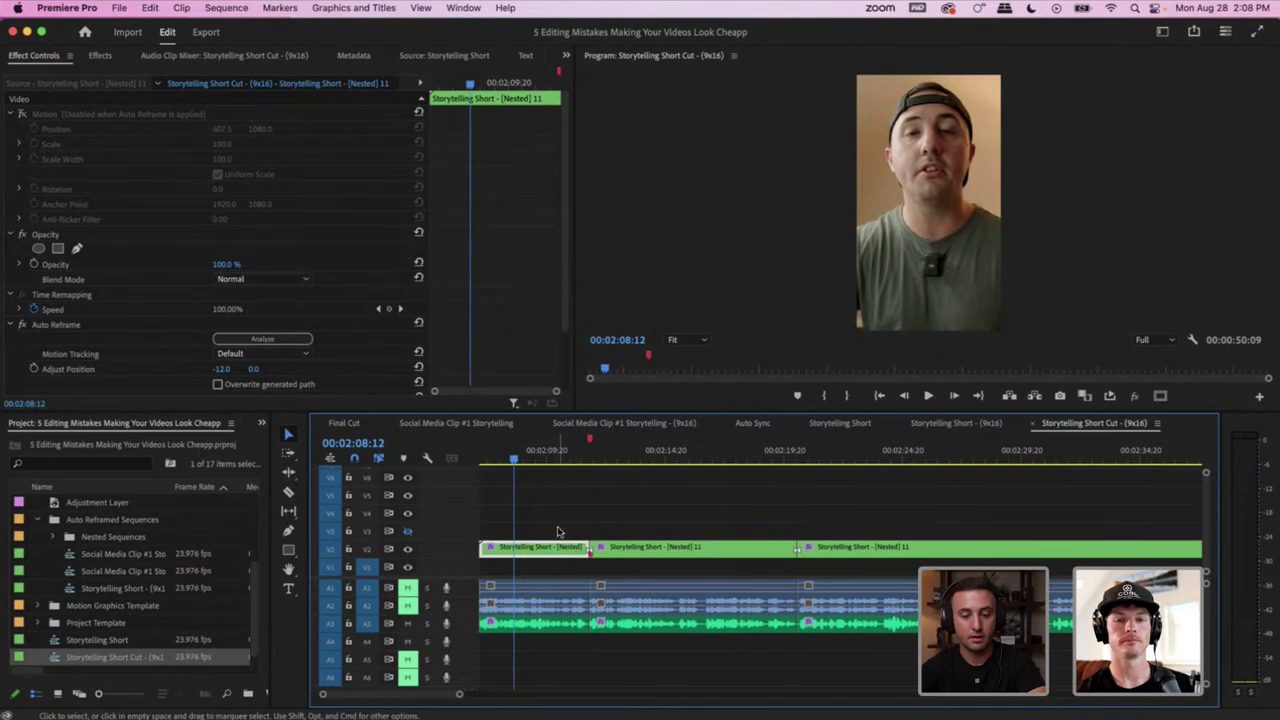
Ripple delete the first nested clip, undo it, and clear the clip selection
left_click(563, 527)
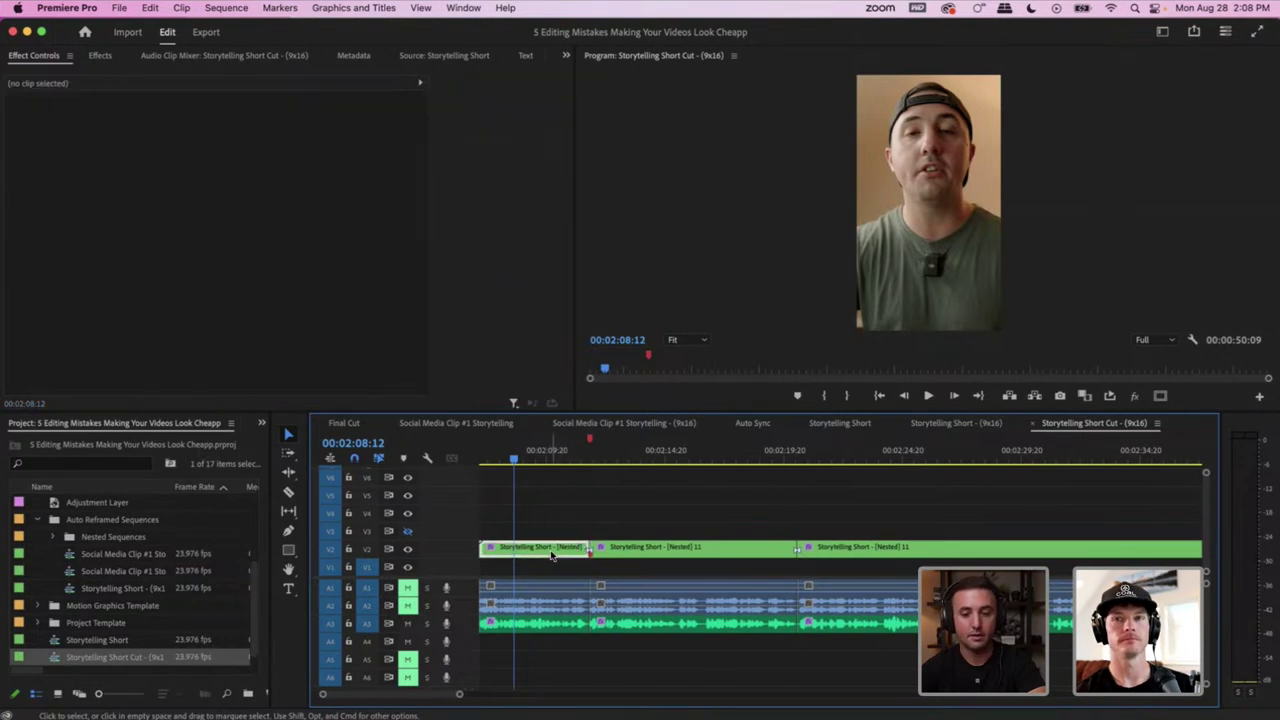
left_click(551, 553)
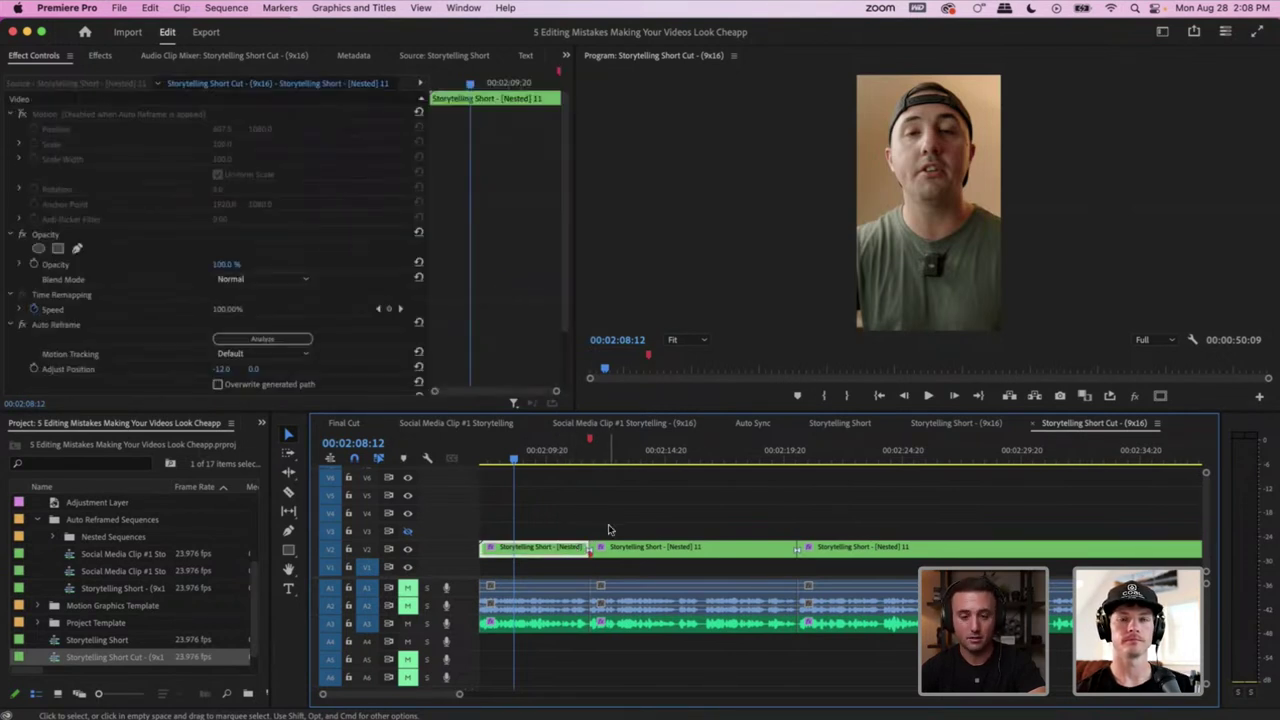
key("alt+BackSpace")
key("super+z")
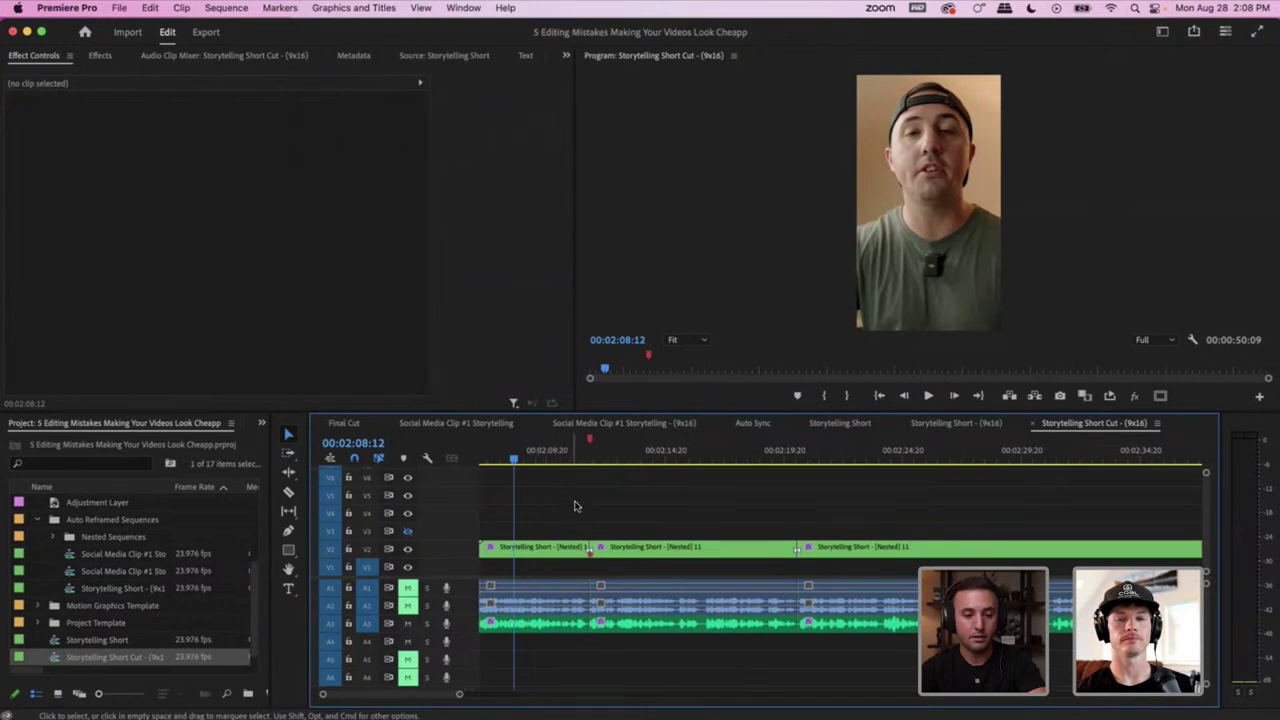
left_click_drag(575, 506, 560, 565)
scroll(558, 551, "up", 3)
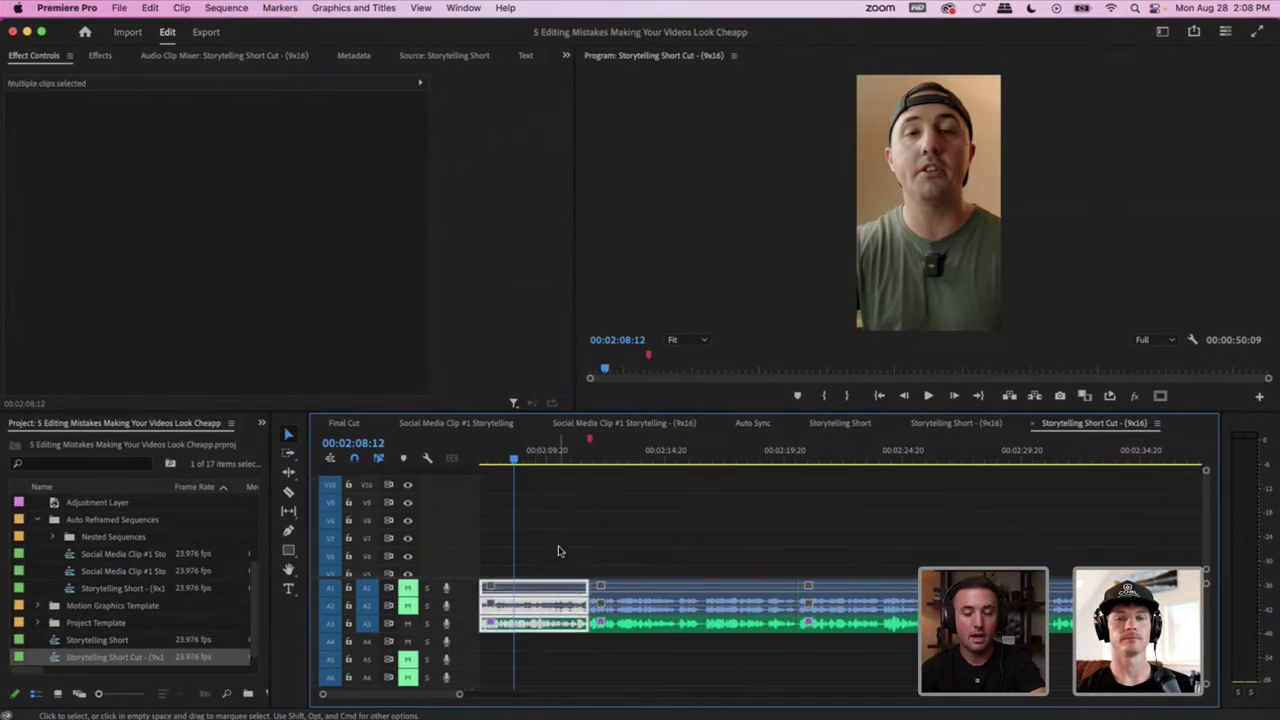
scroll(558, 551, "down", 3)
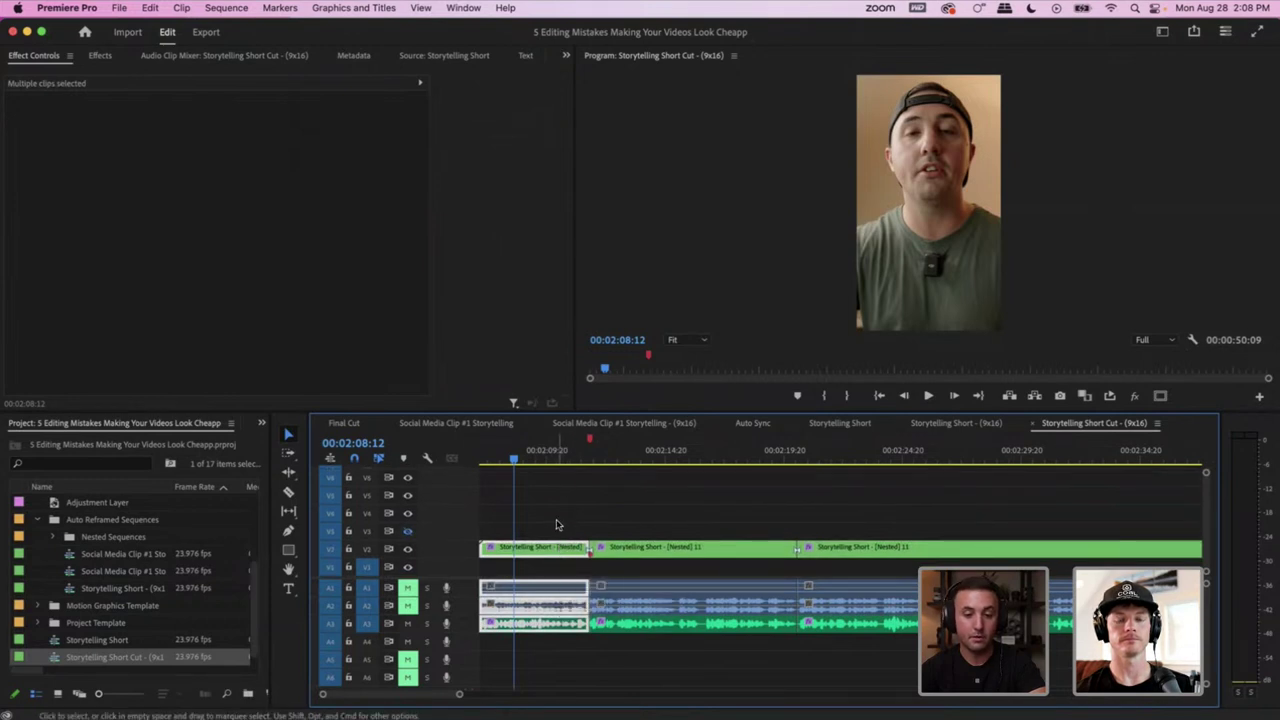
left_click(557, 524)
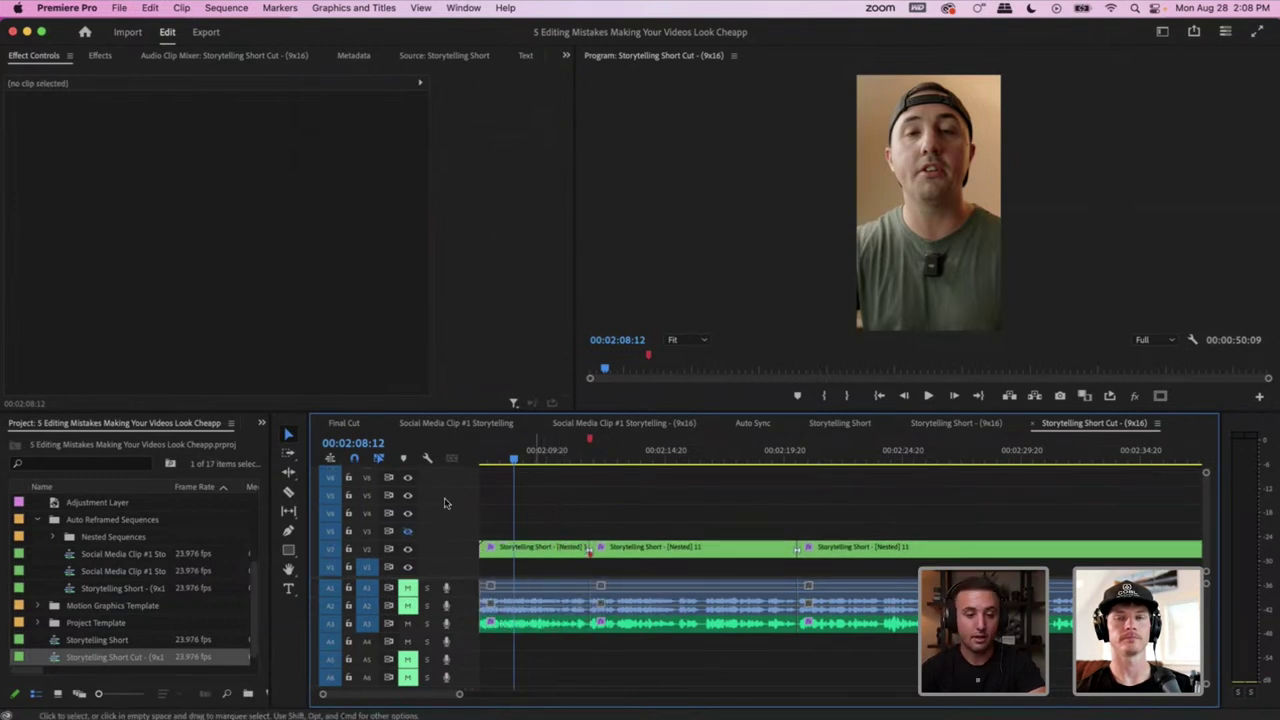
Split the V2 clip at the playhead with the Razor tool, then undo the split
left_click(289, 491)
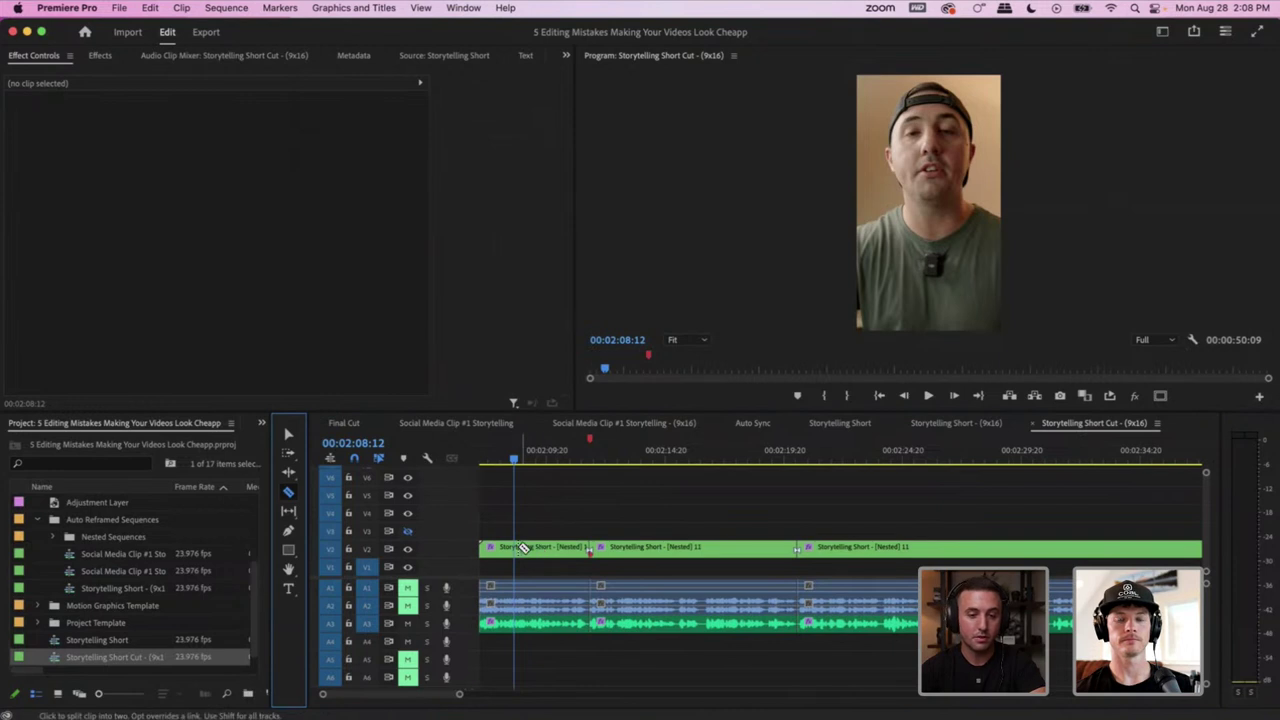
left_click(515, 548)
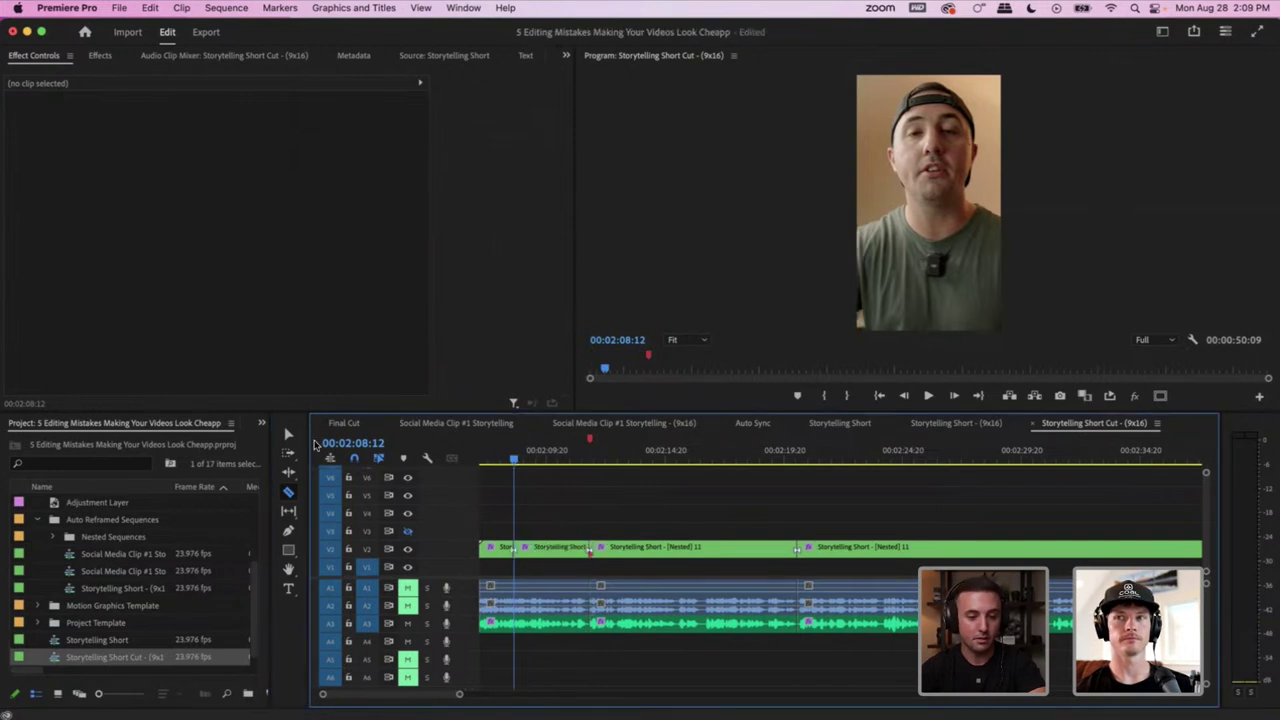
left_click(289, 434)
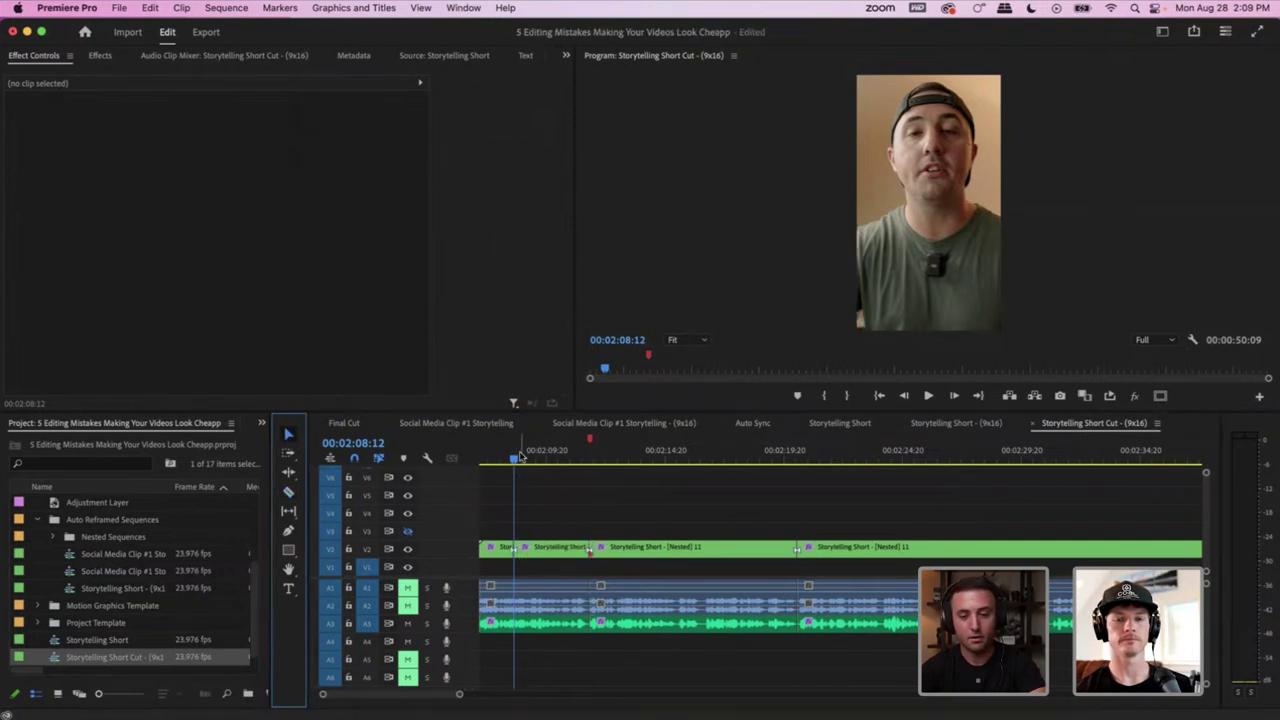
key("super+z")
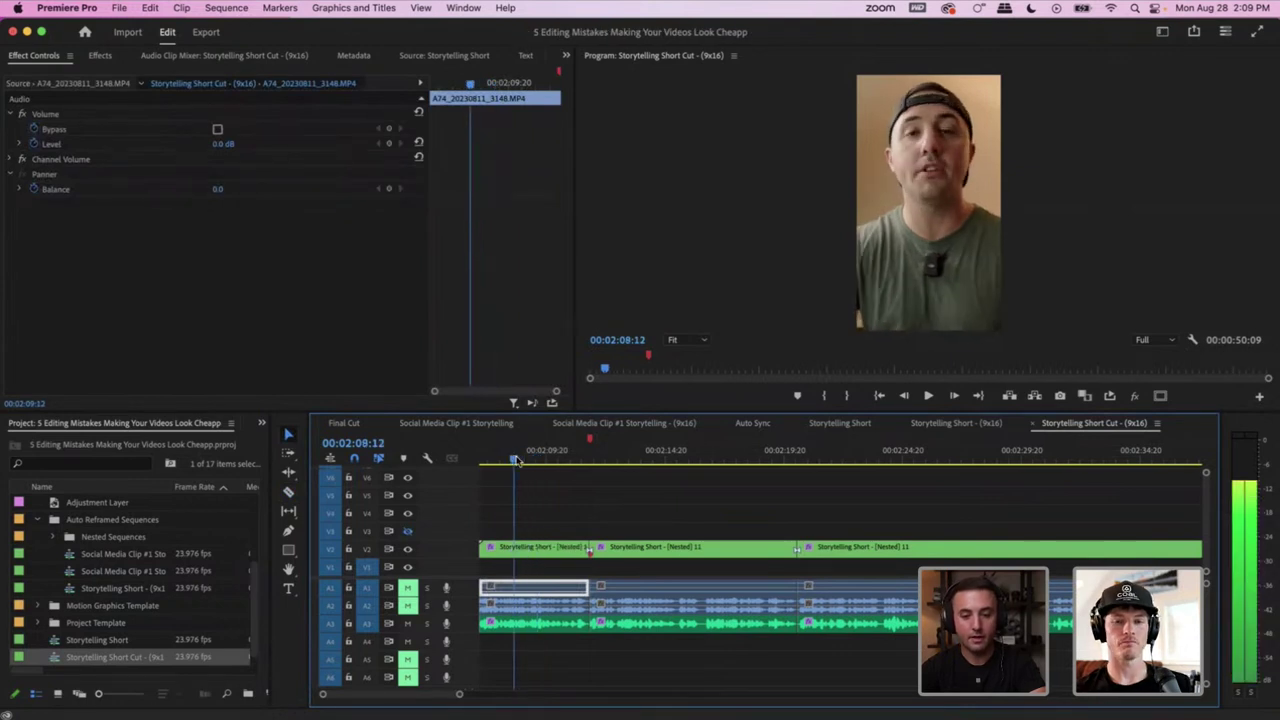
Cut V2 and A1–A3 at 00:02:08:17 and again at 00:02:10:11
left_click_drag(515, 460, 519, 460)
left_click(572, 548)
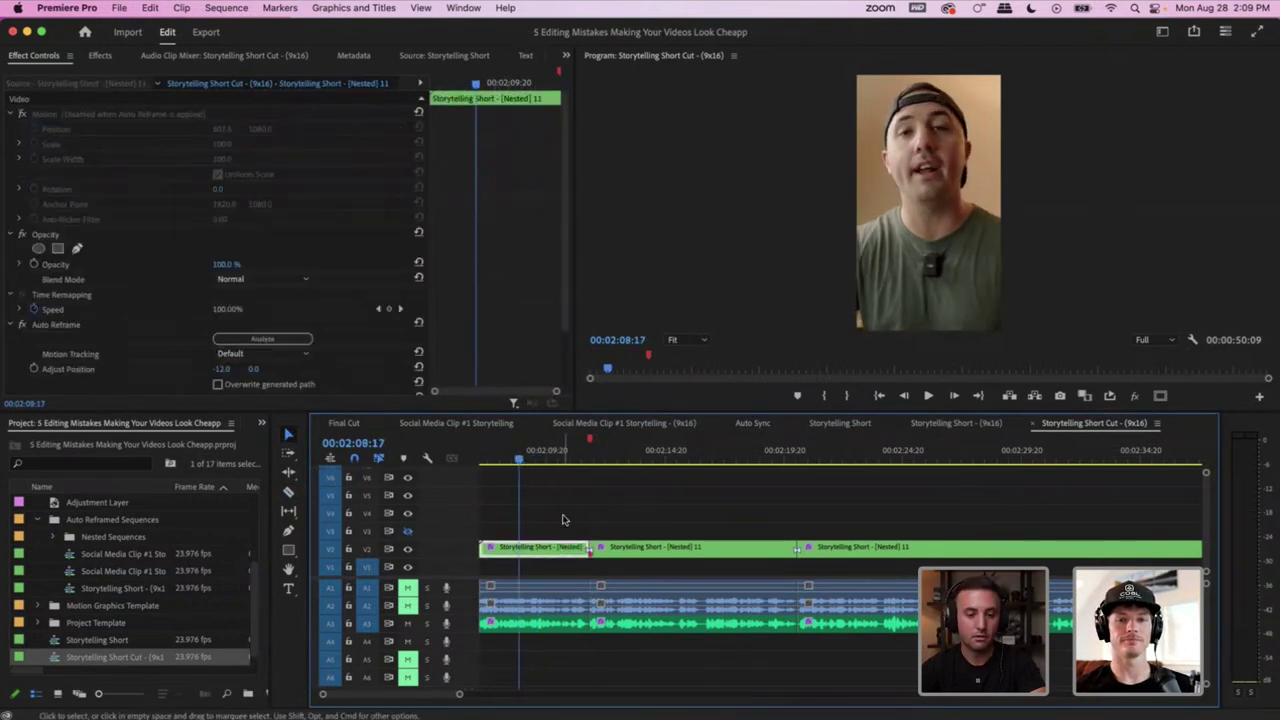
left_click_drag(563, 519, 545, 612)
key("super+k")
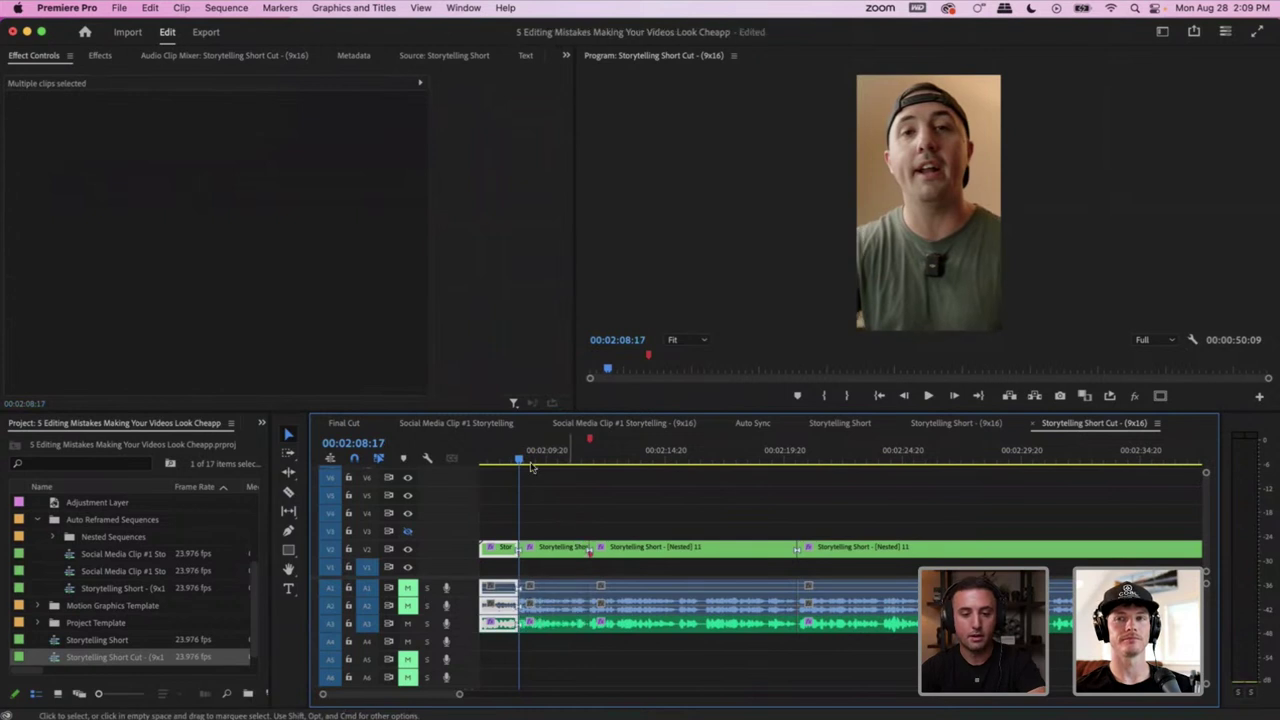
left_click(540, 587)
key("space")
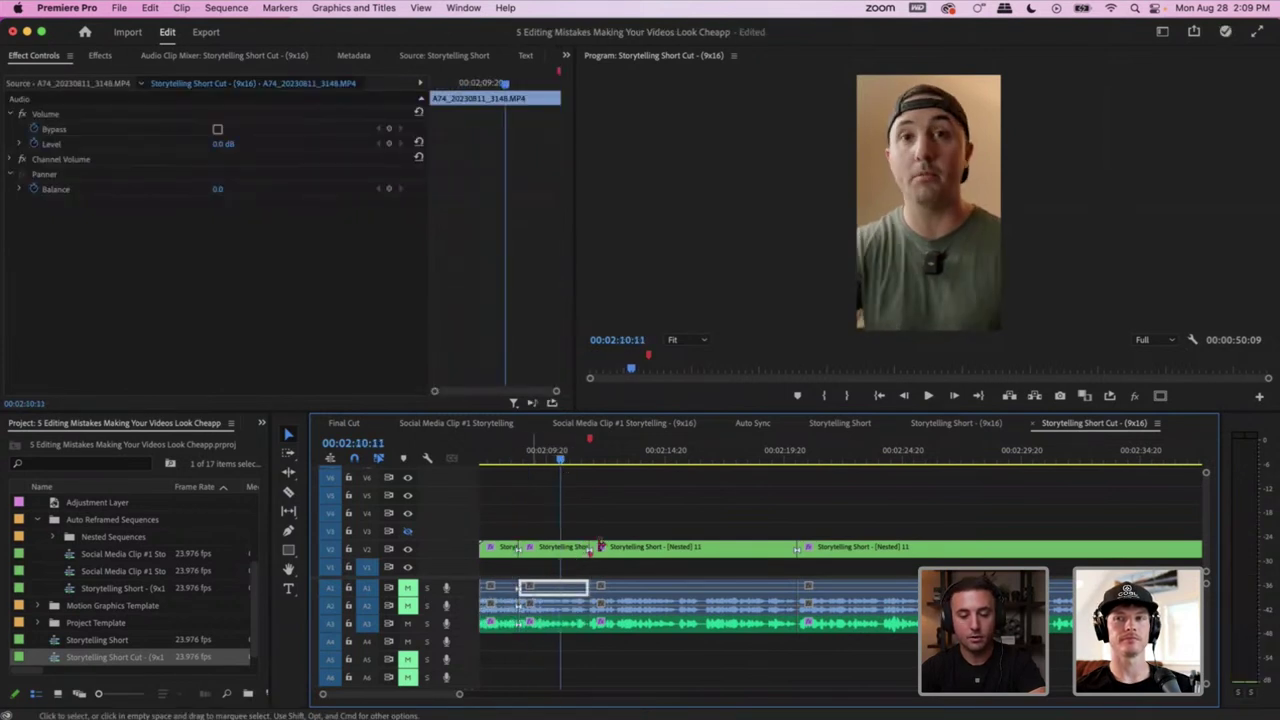
left_click(572, 530)
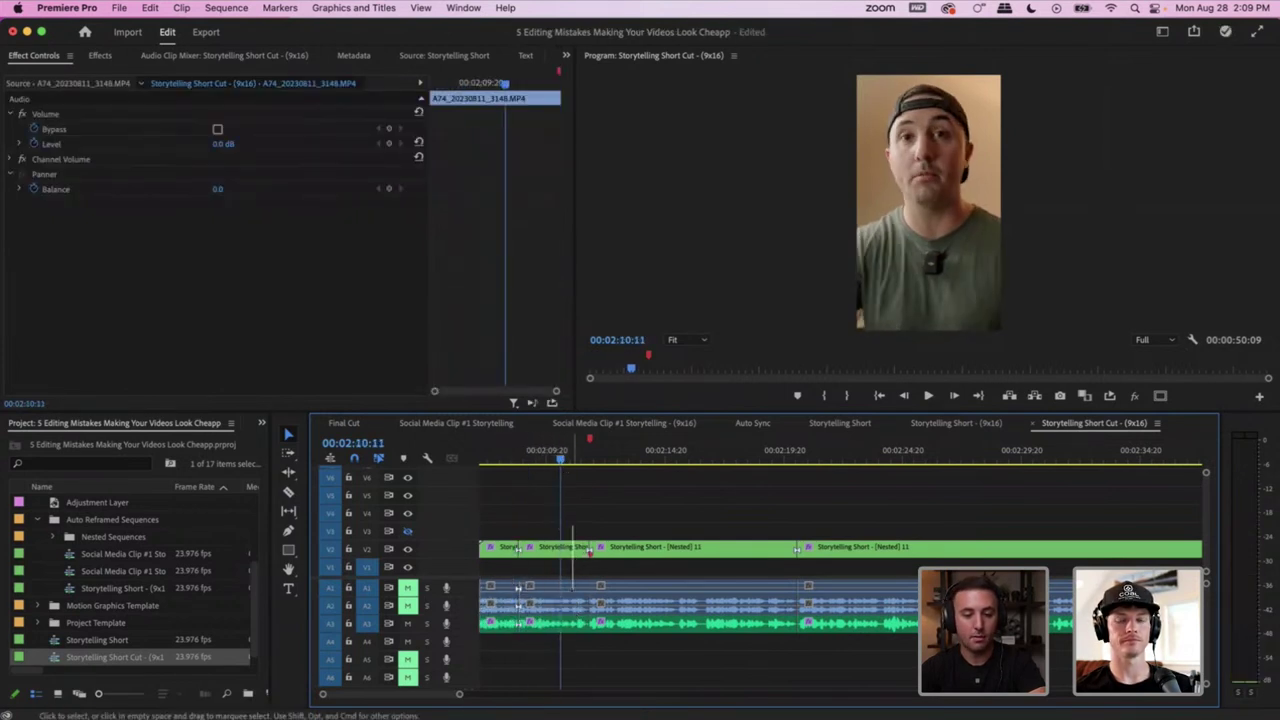
left_click_drag(572, 530, 560, 636)
key("super+k")
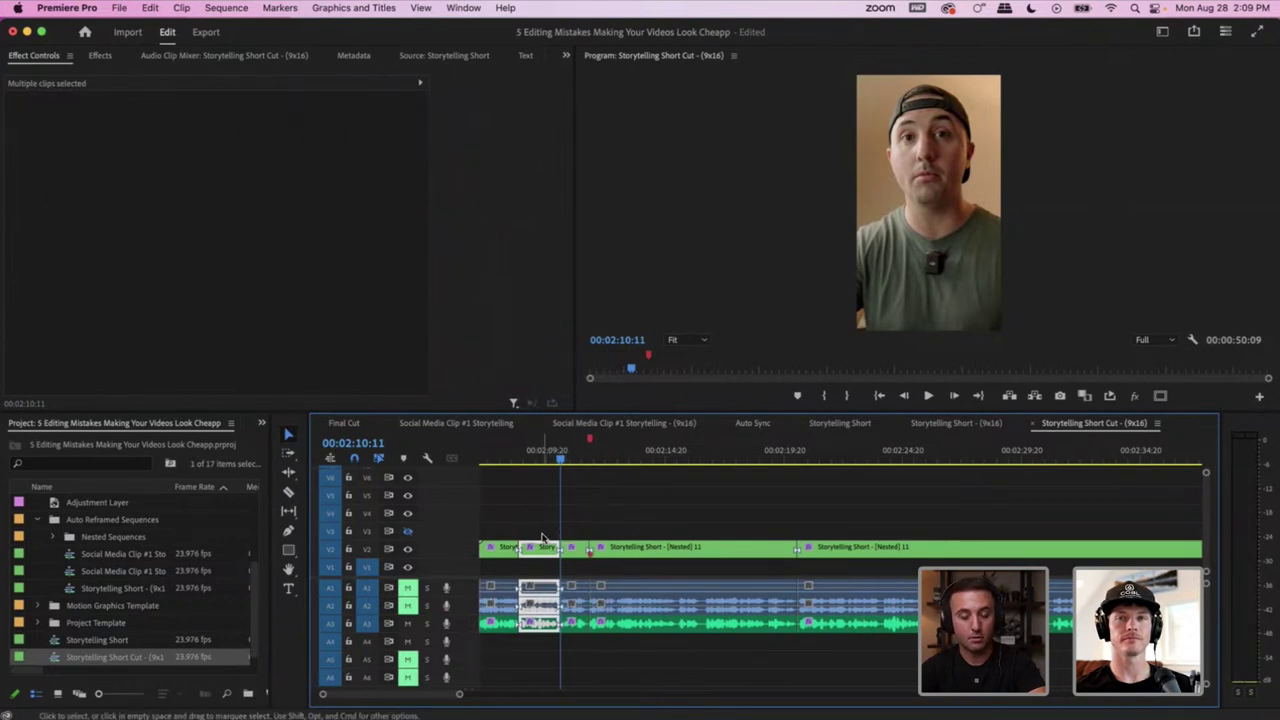
Ripple delete the short segment across V2 and A1–A3, then undo it
left_click(546, 517)
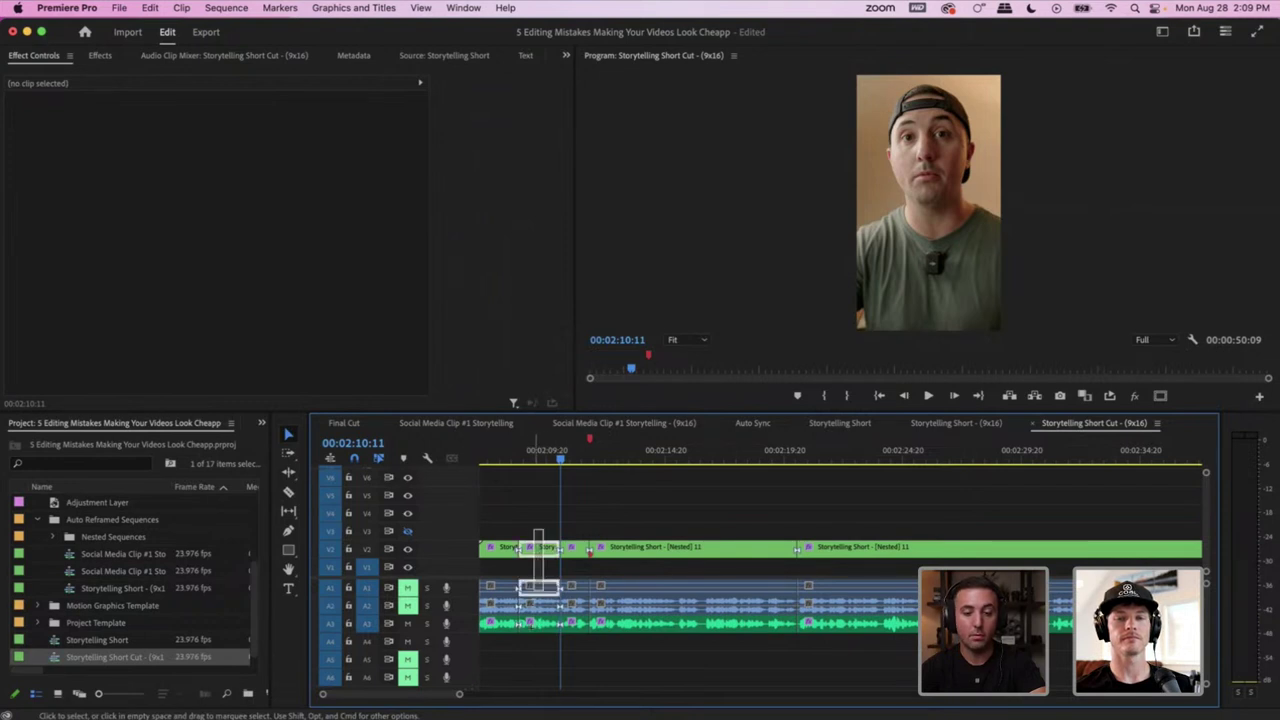
left_click_drag(543, 531, 533, 628)
key("shift+Delete")
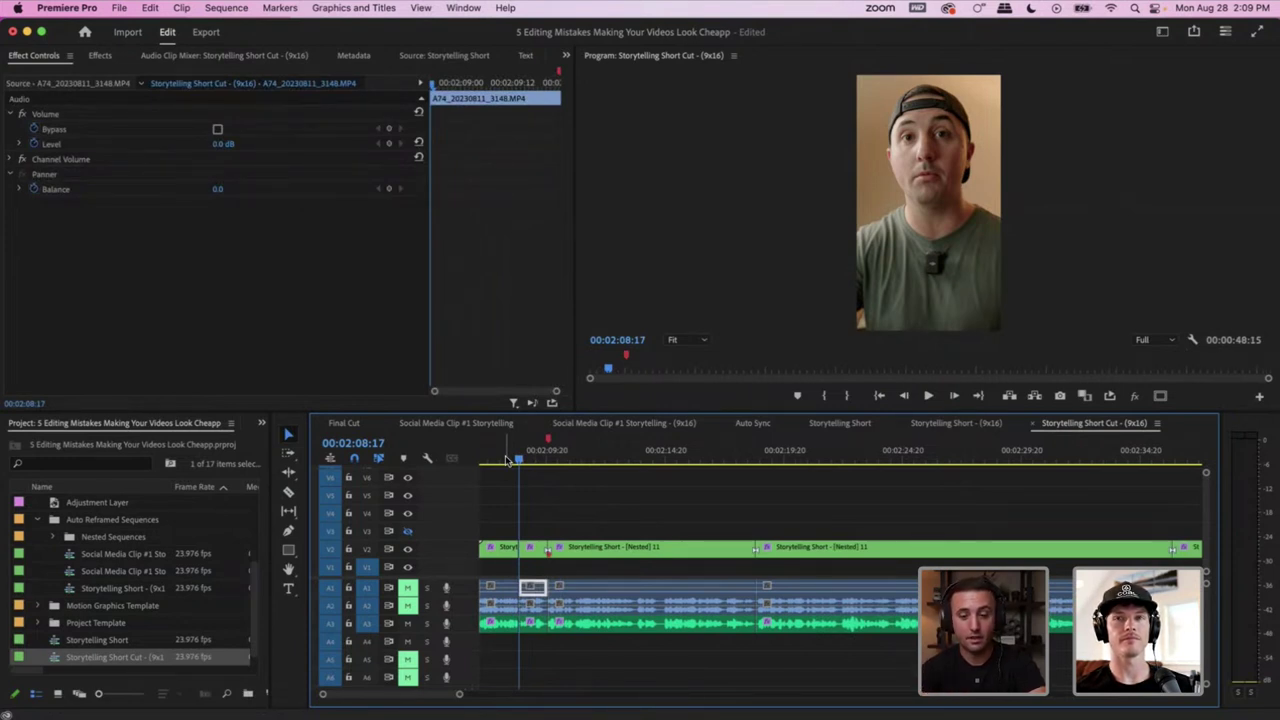
key("cmd+z")
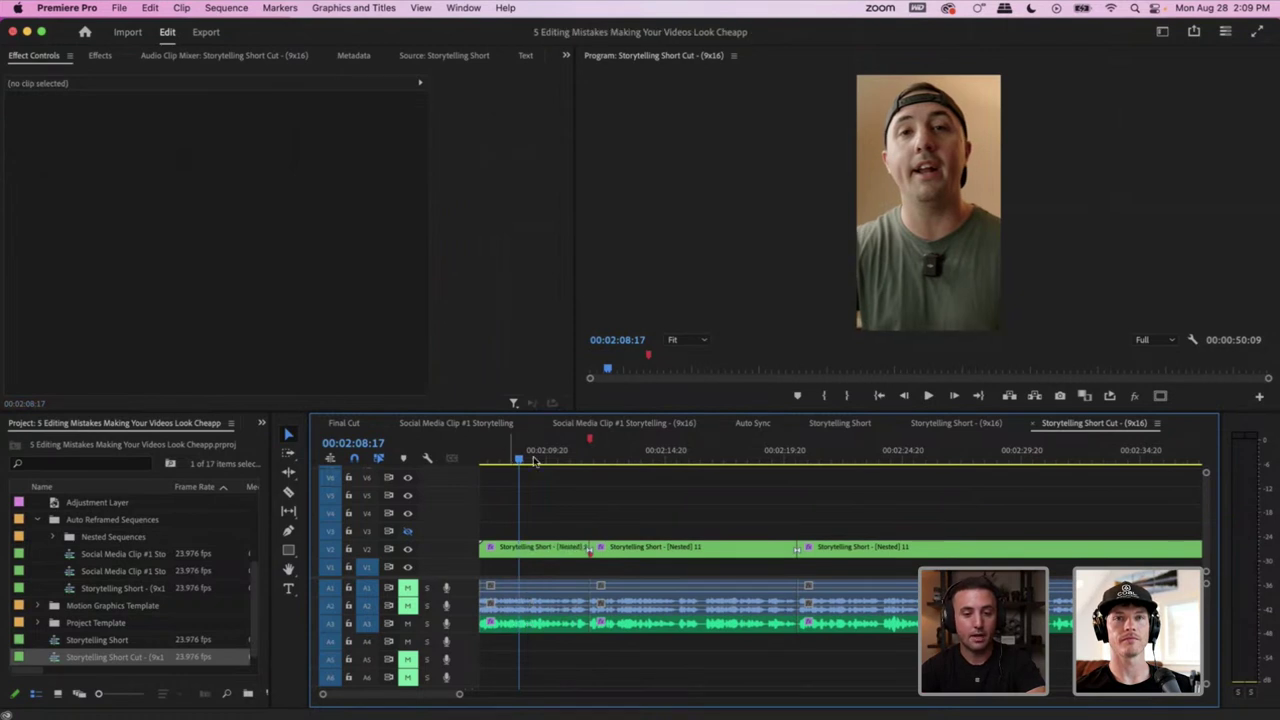
left_click(541, 456)
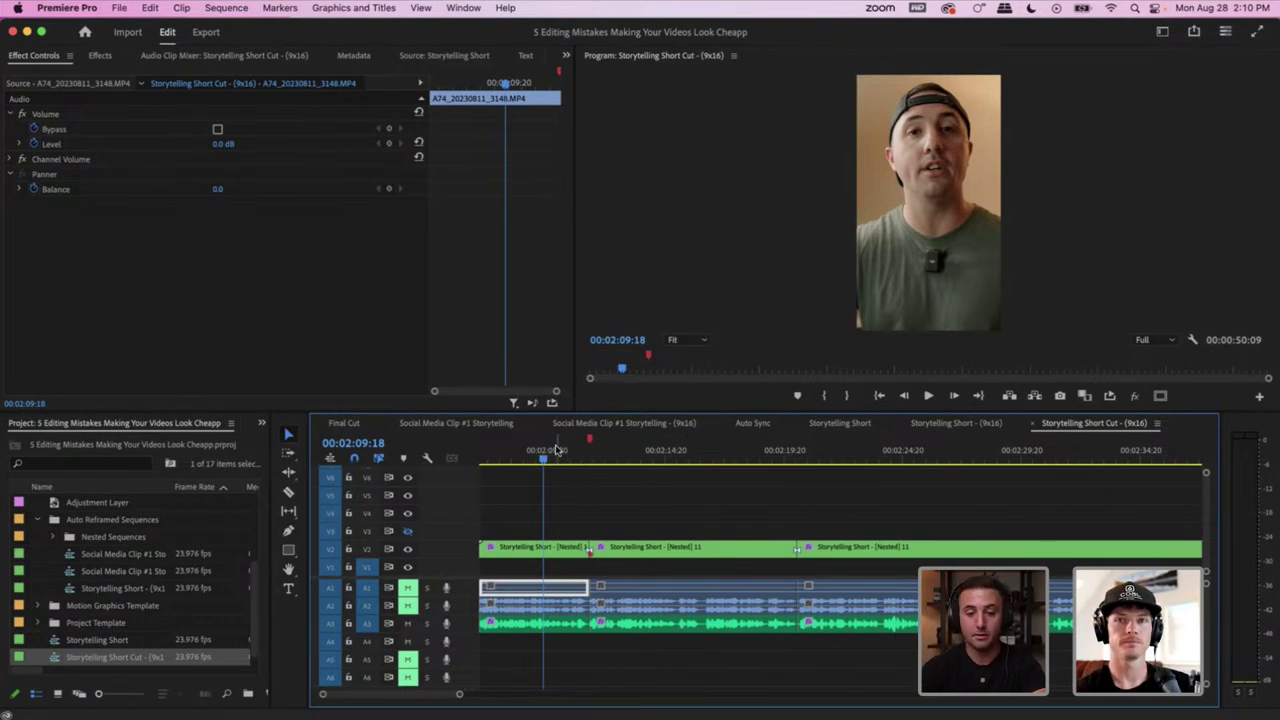
key("Up")
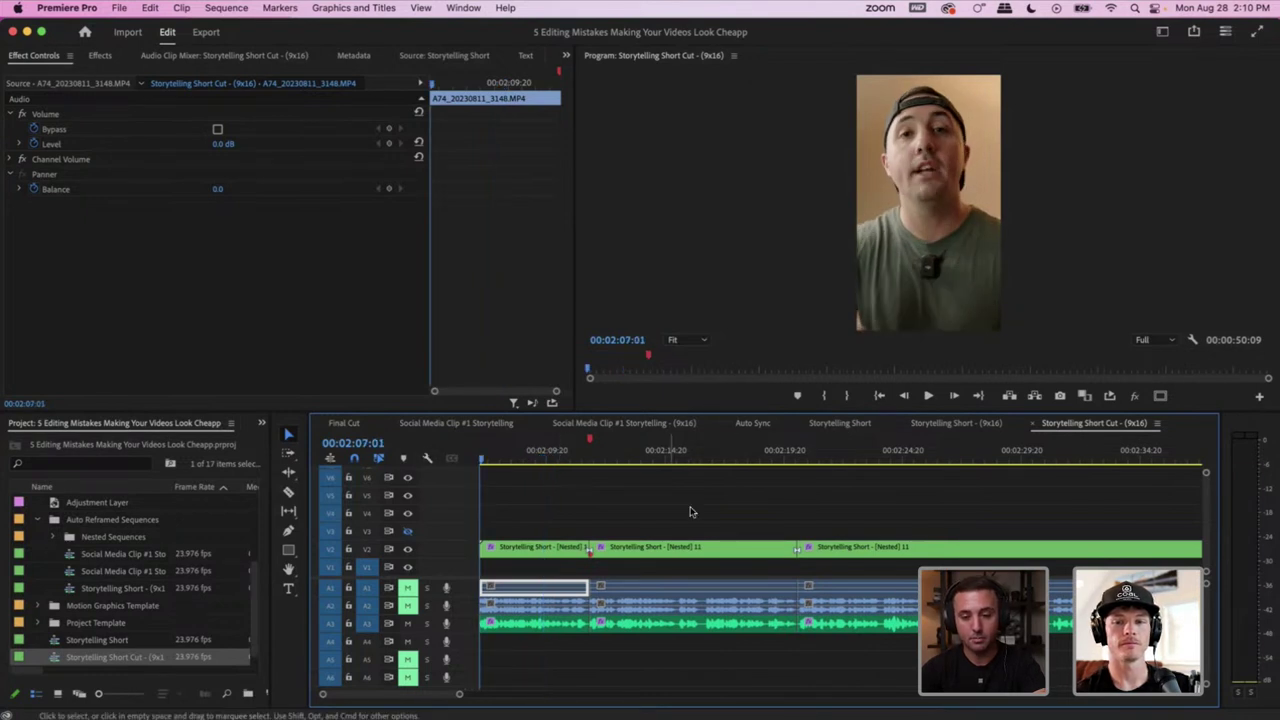
key("space")
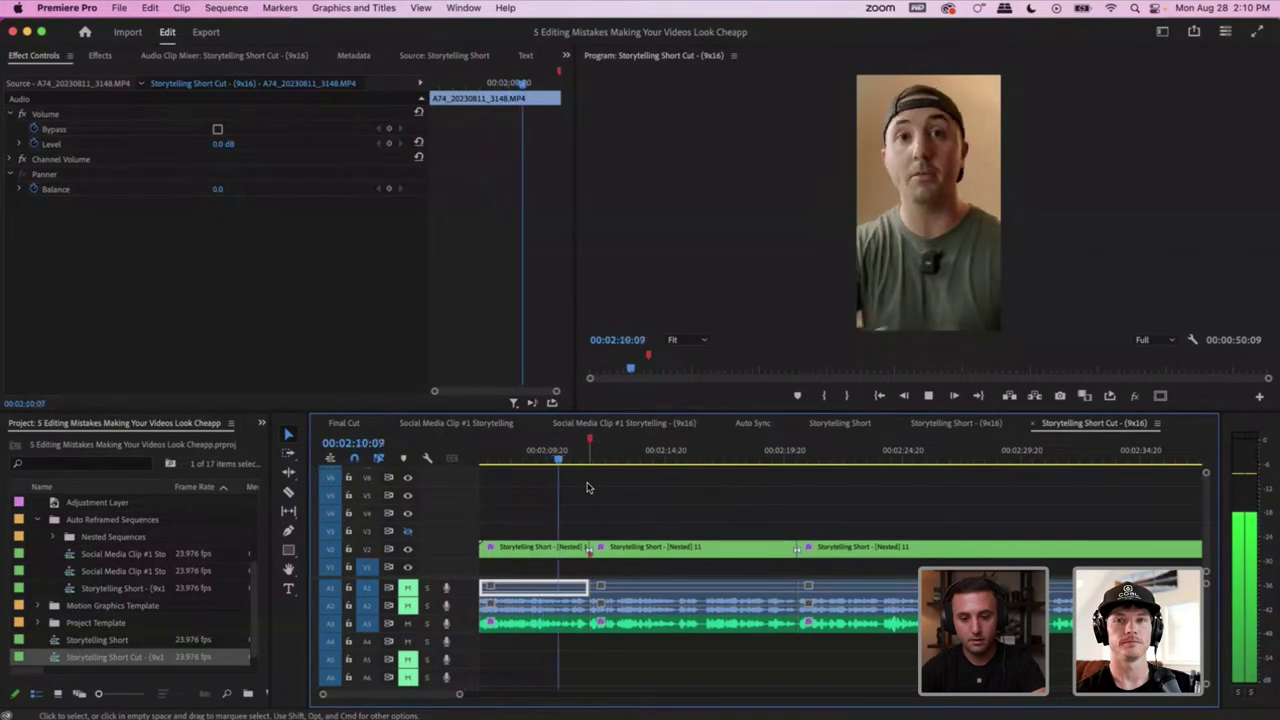
key("minus")
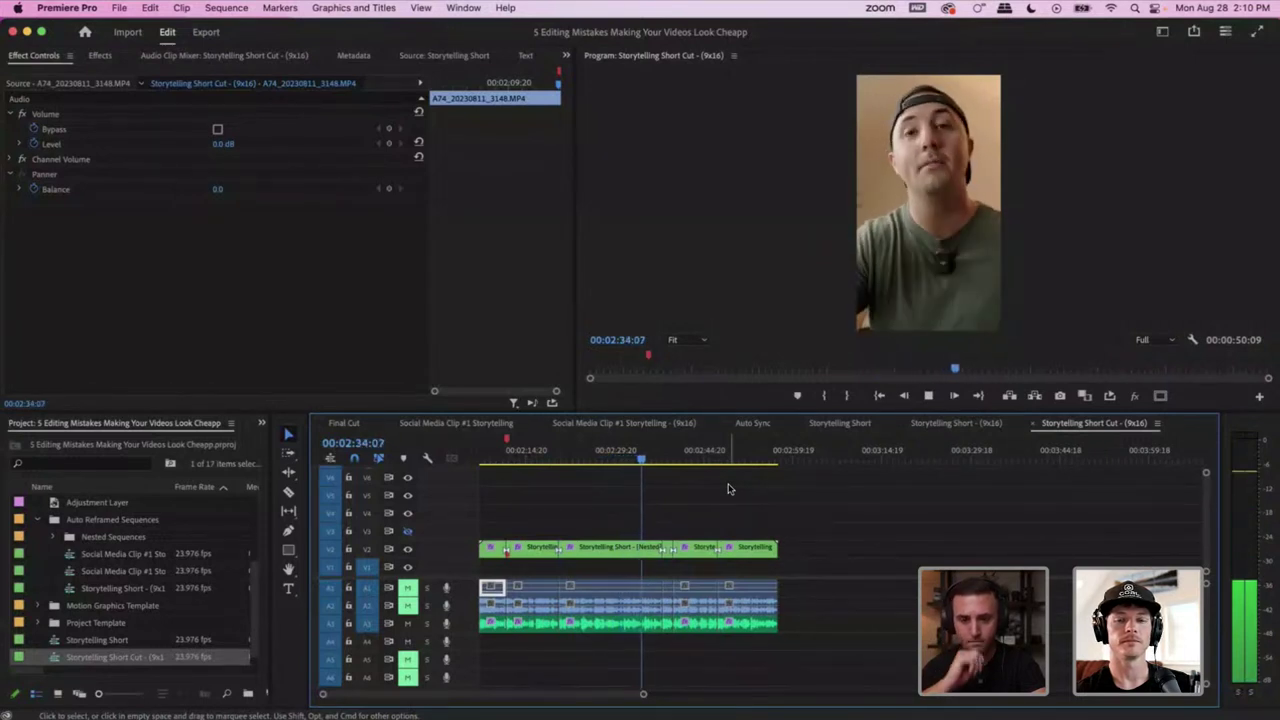
Select the A1 clip, zoom in around 02:30, and step the playhead to 02:30:14
left_click(610, 590)
left_click_drag(641, 458, 620, 458)
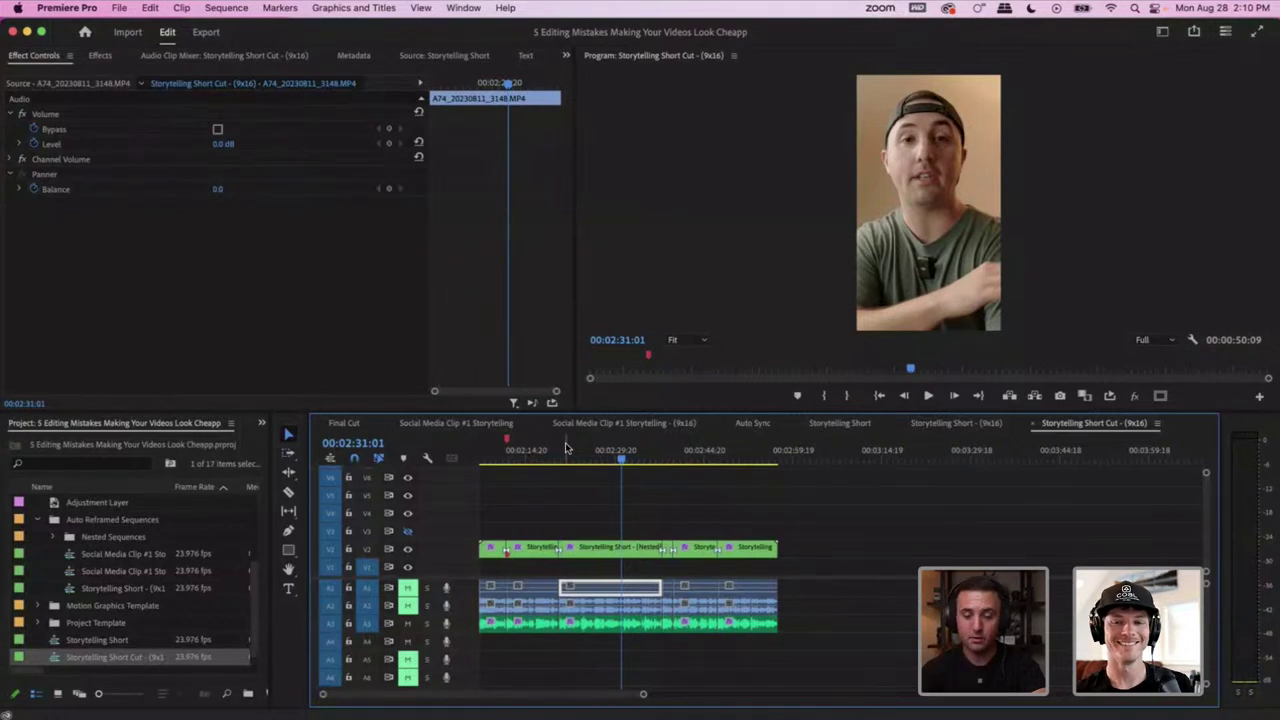
key("=")
key("=")
key("=")
key("-")
key("-")
key("-")
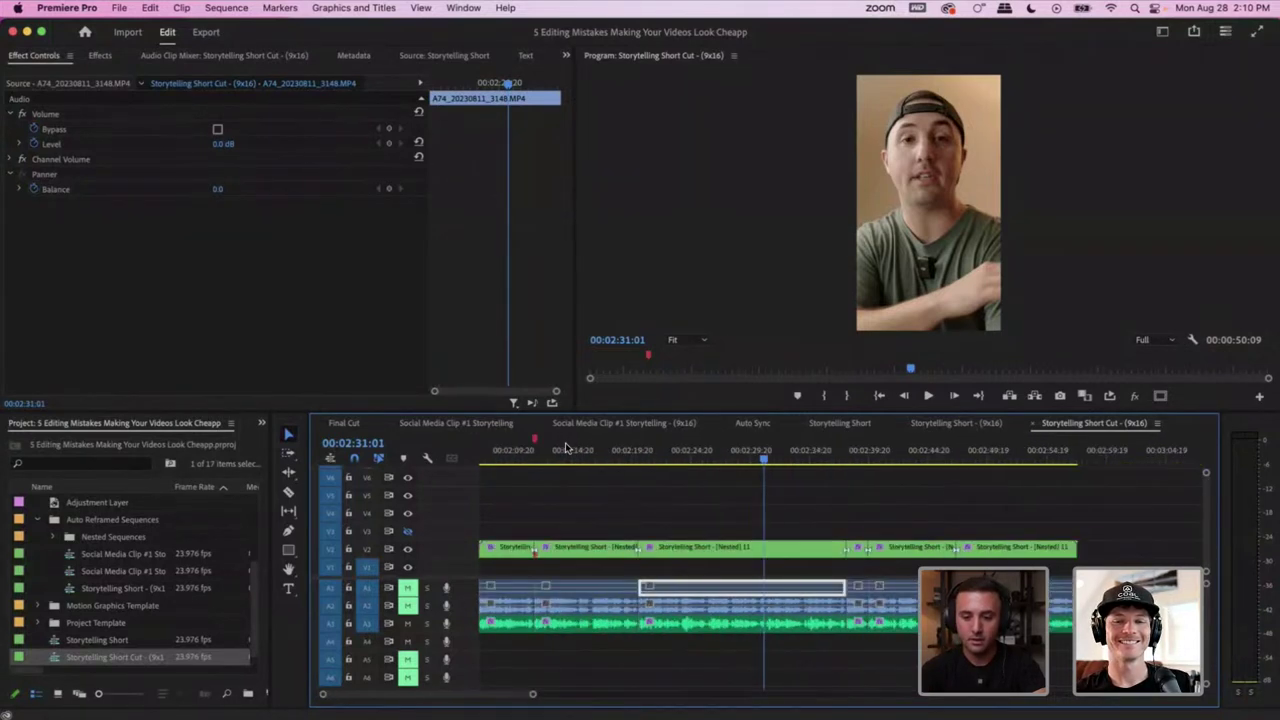
left_click(708, 452)
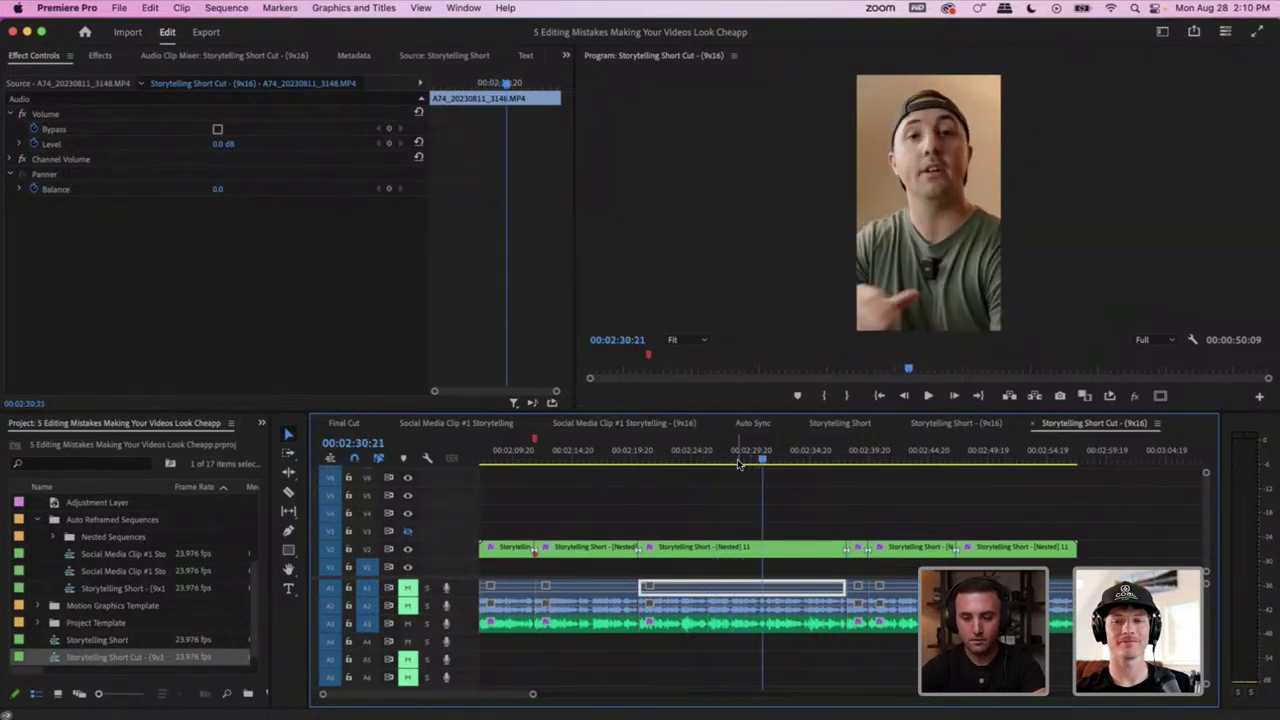
key("=")
key("=")
key("=")
key("space")
key("Left")
key("Left")
key("Left")
key("Left")
key("Left")
key("Left")
key("Left")
key("Left")
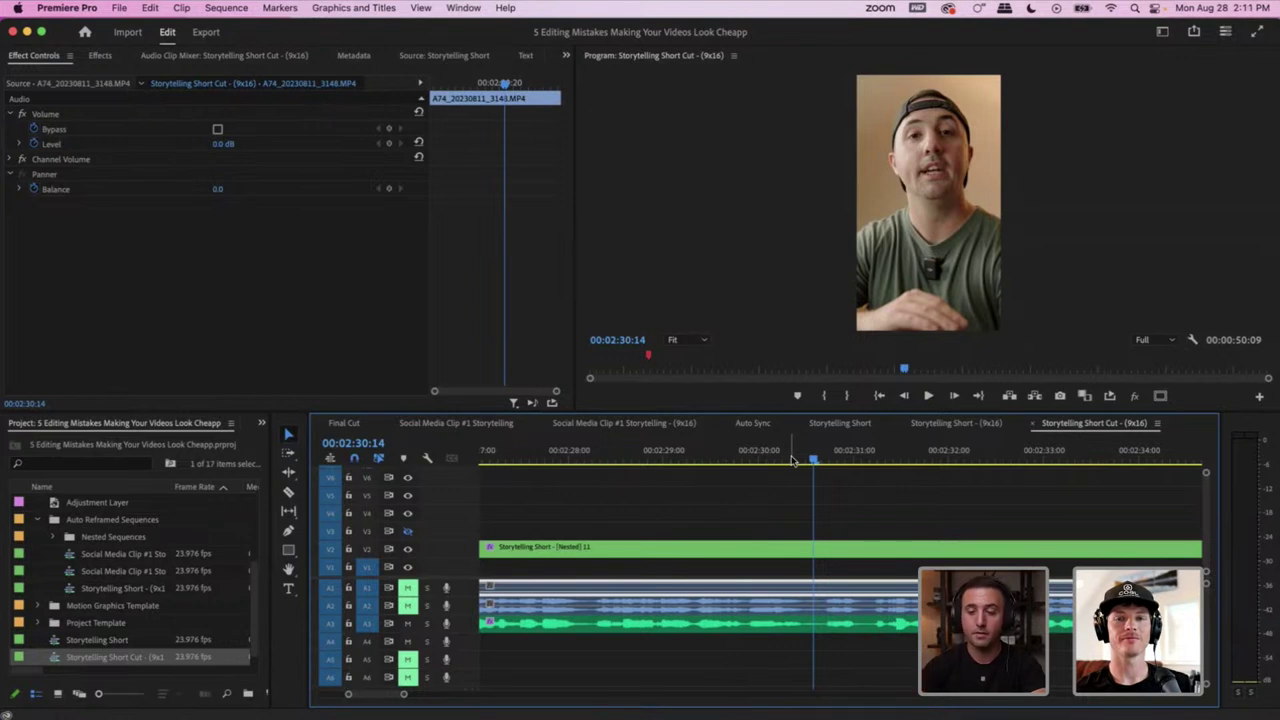
left_click(825, 460)
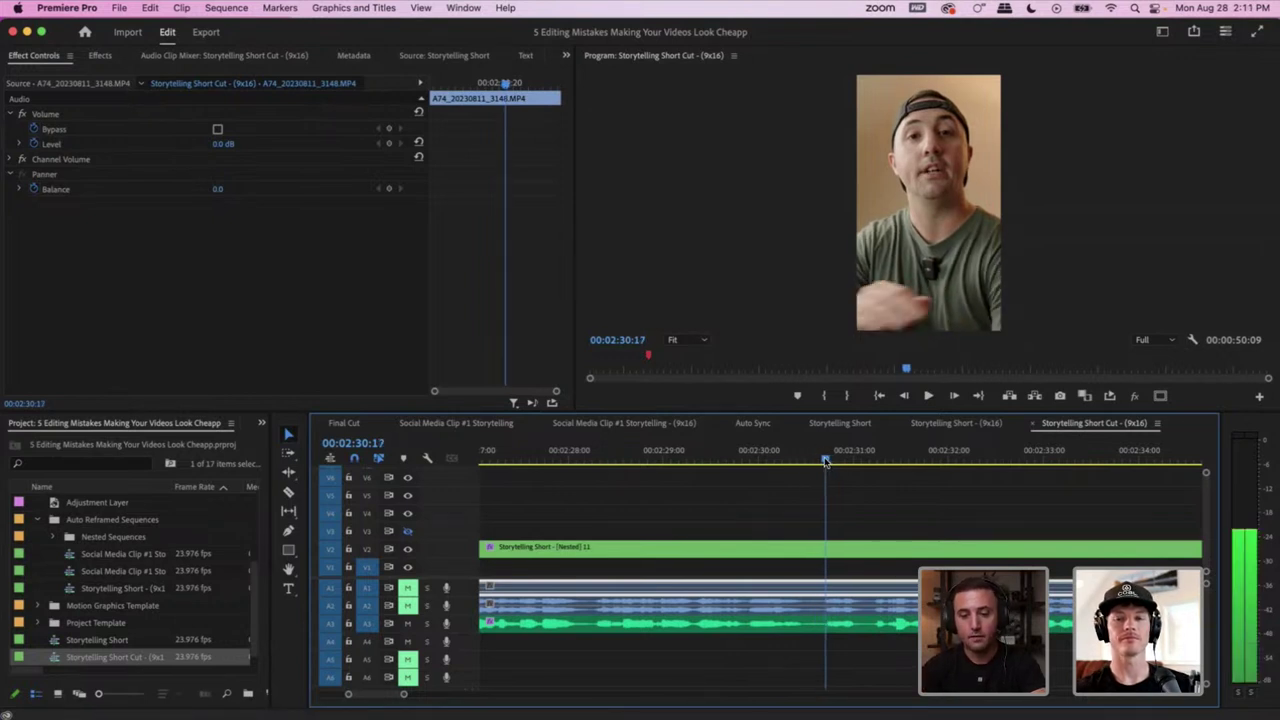
left_click_drag(825, 460, 822, 461)
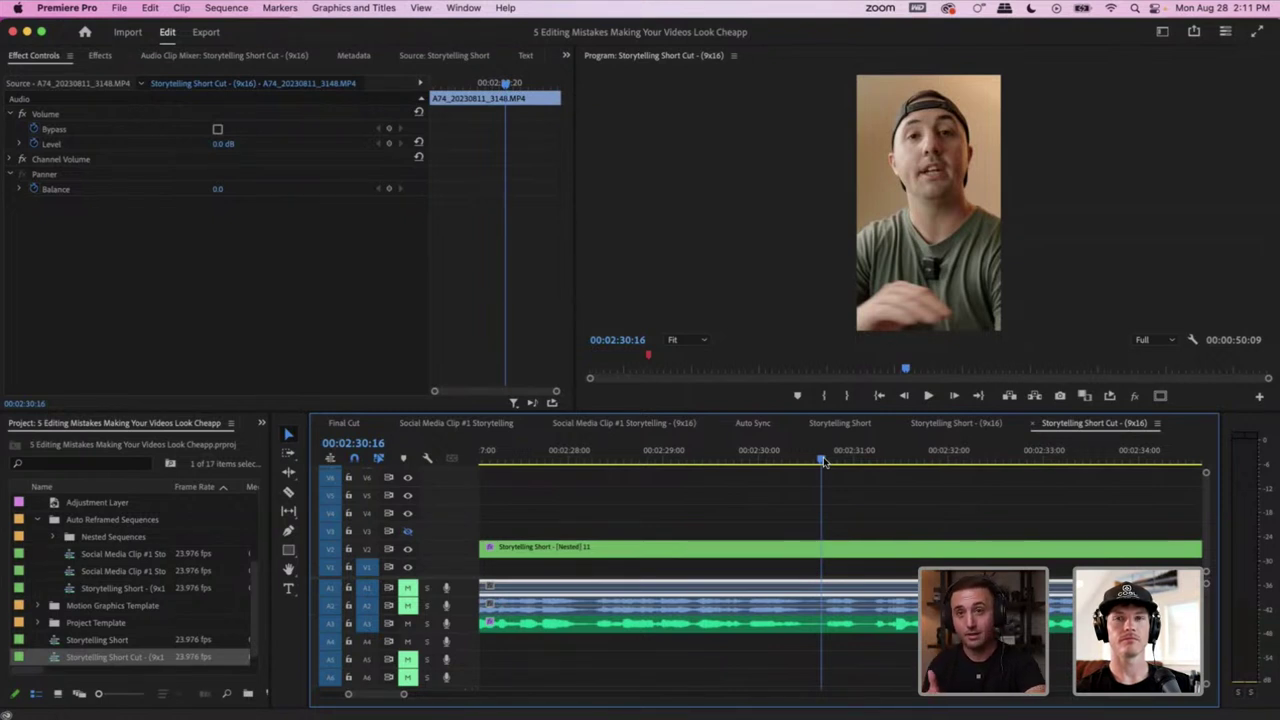
left_click_drag(822, 461, 801, 460)
left_click_drag(884, 488, 866, 642)
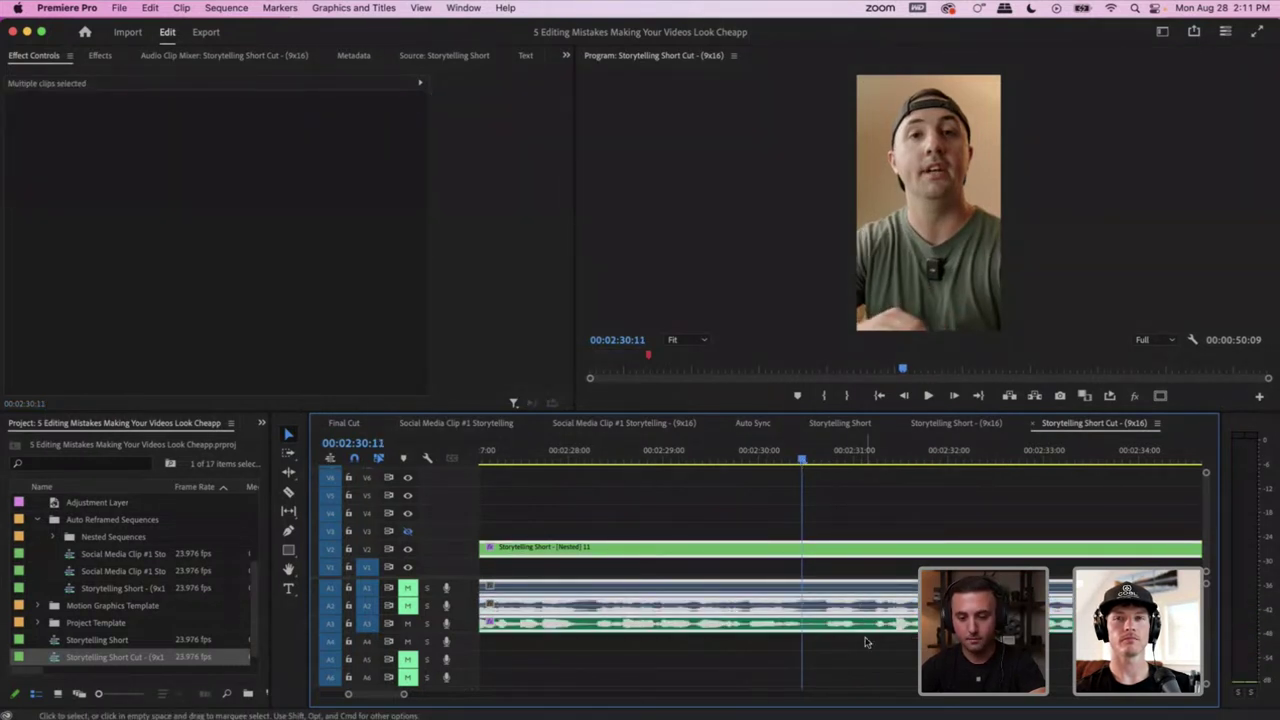
key("super+k")
left_click_drag(810, 461, 870, 638)
key("Up")
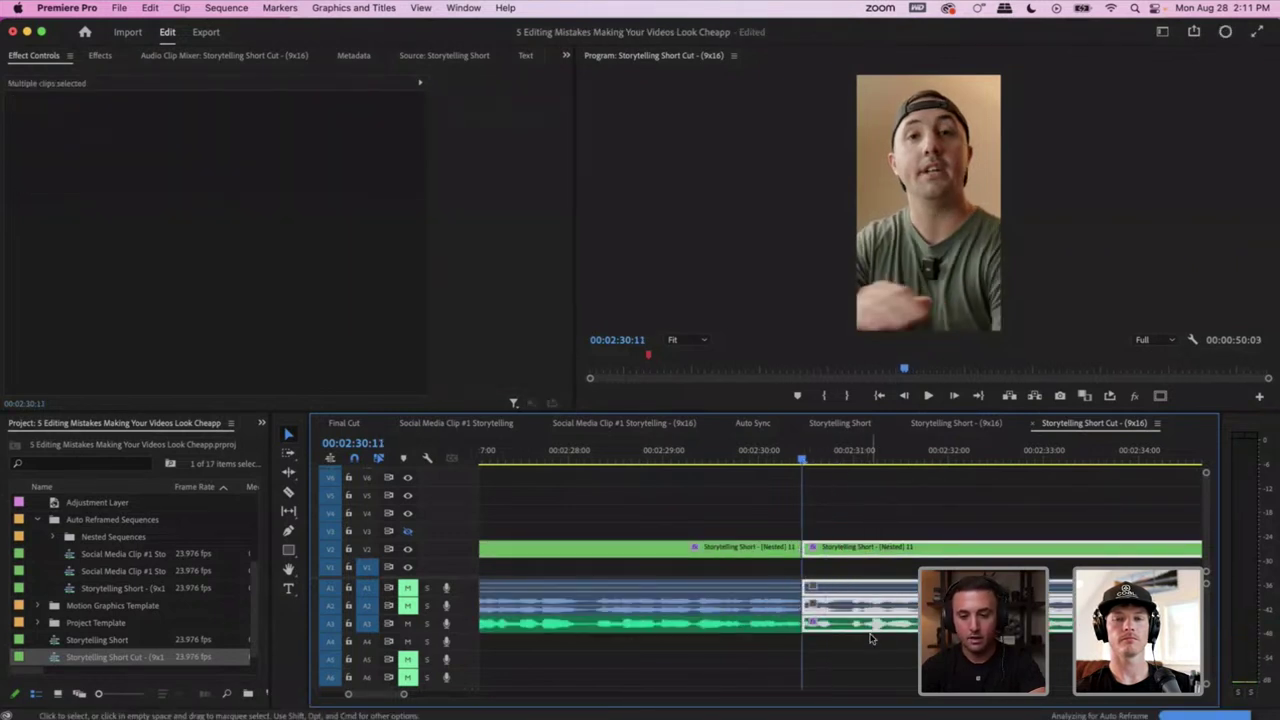
left_click(776, 461)
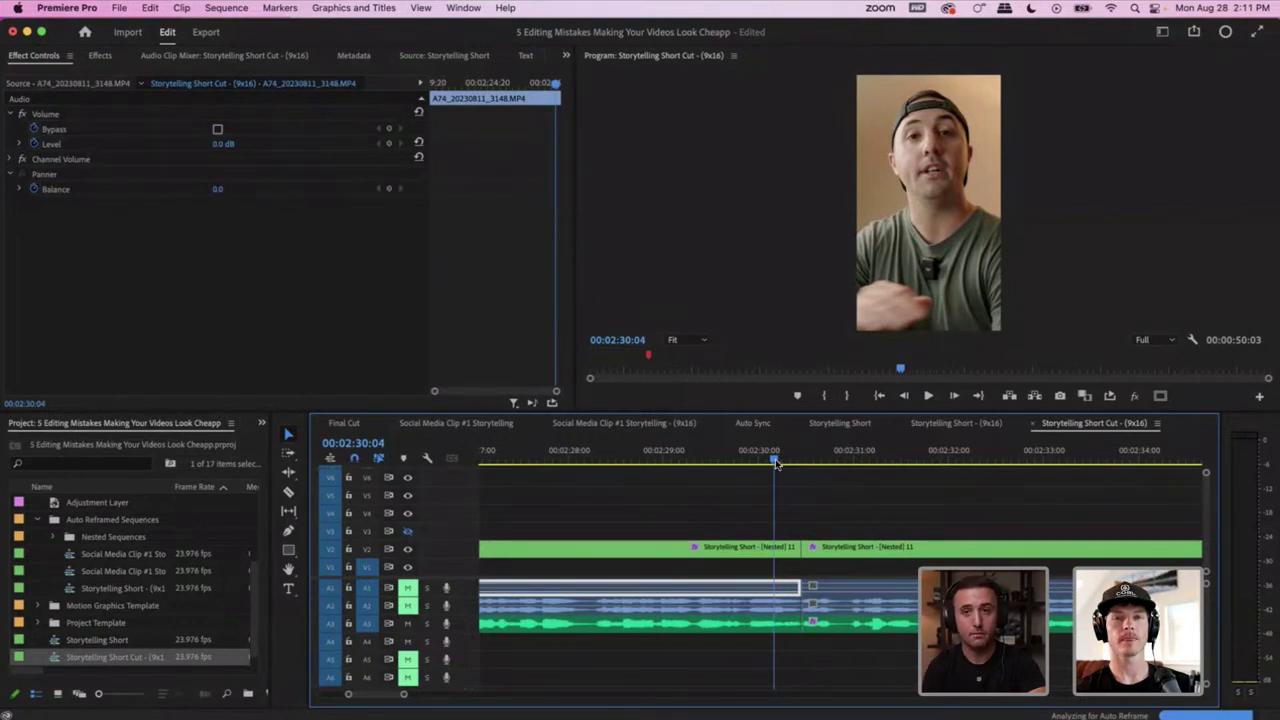
key("super+z")
key("super+z")
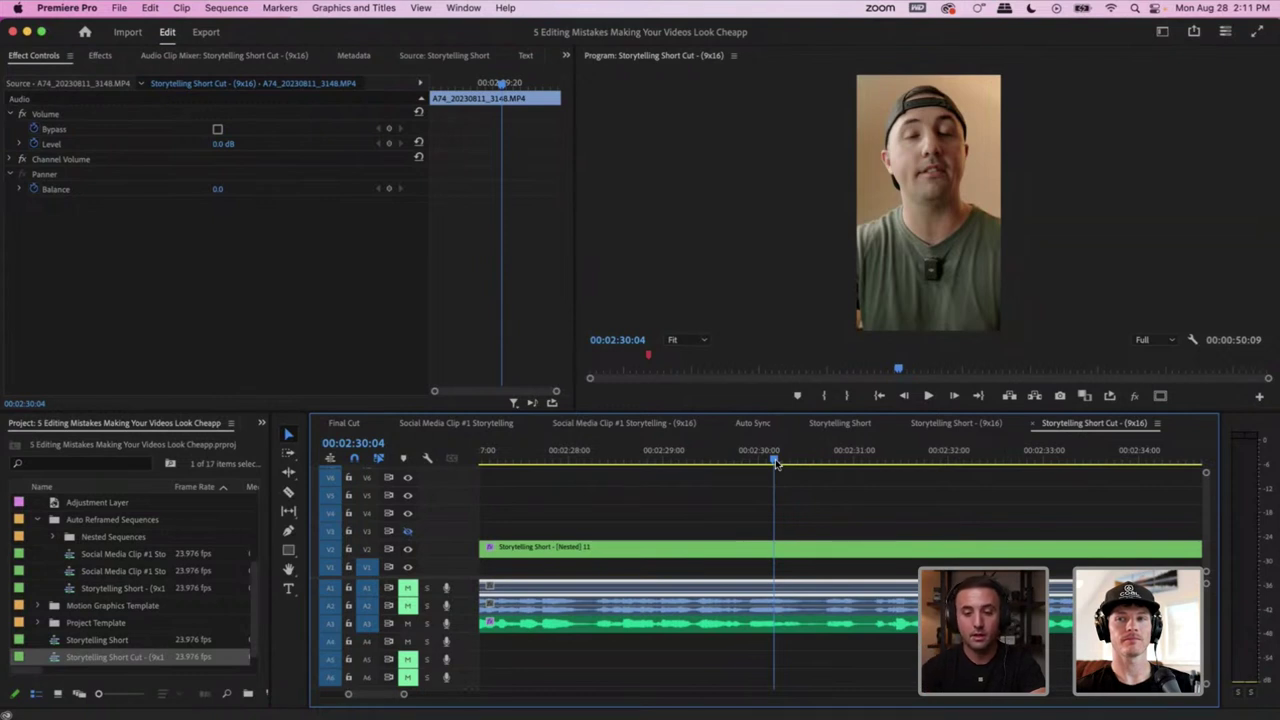
key("space")
key("space")
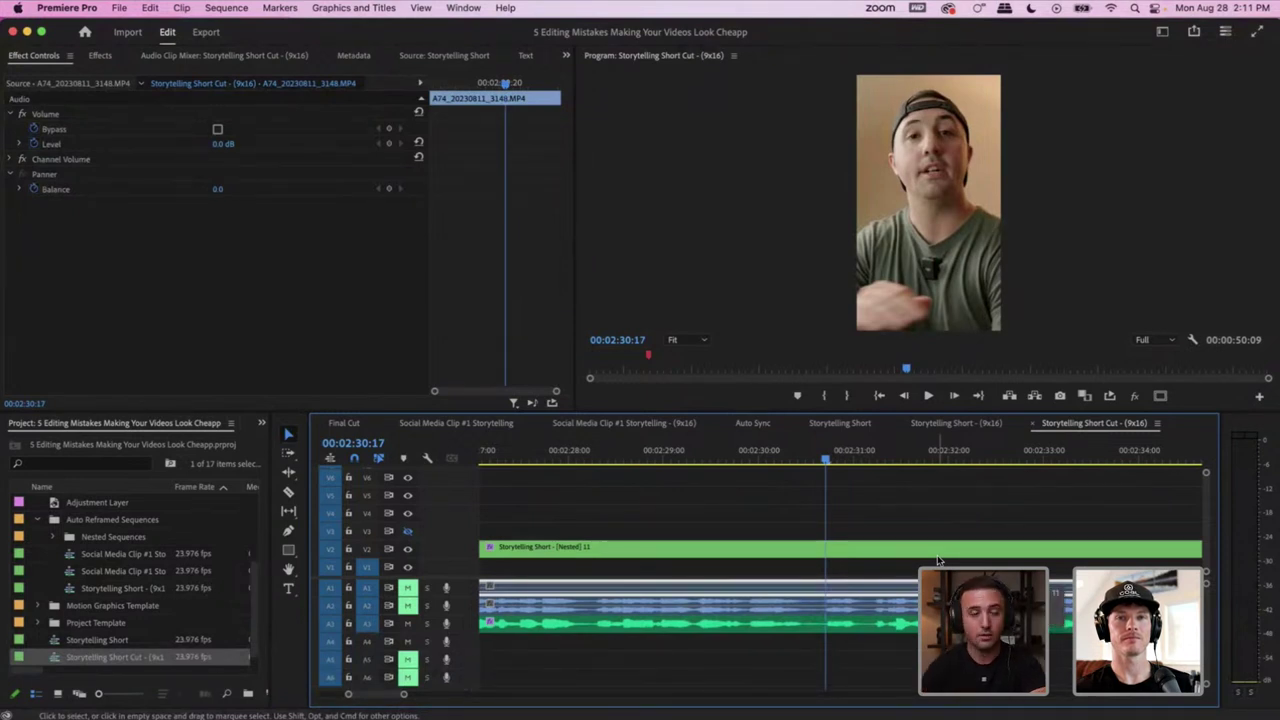
left_click(740, 452)
key("space")
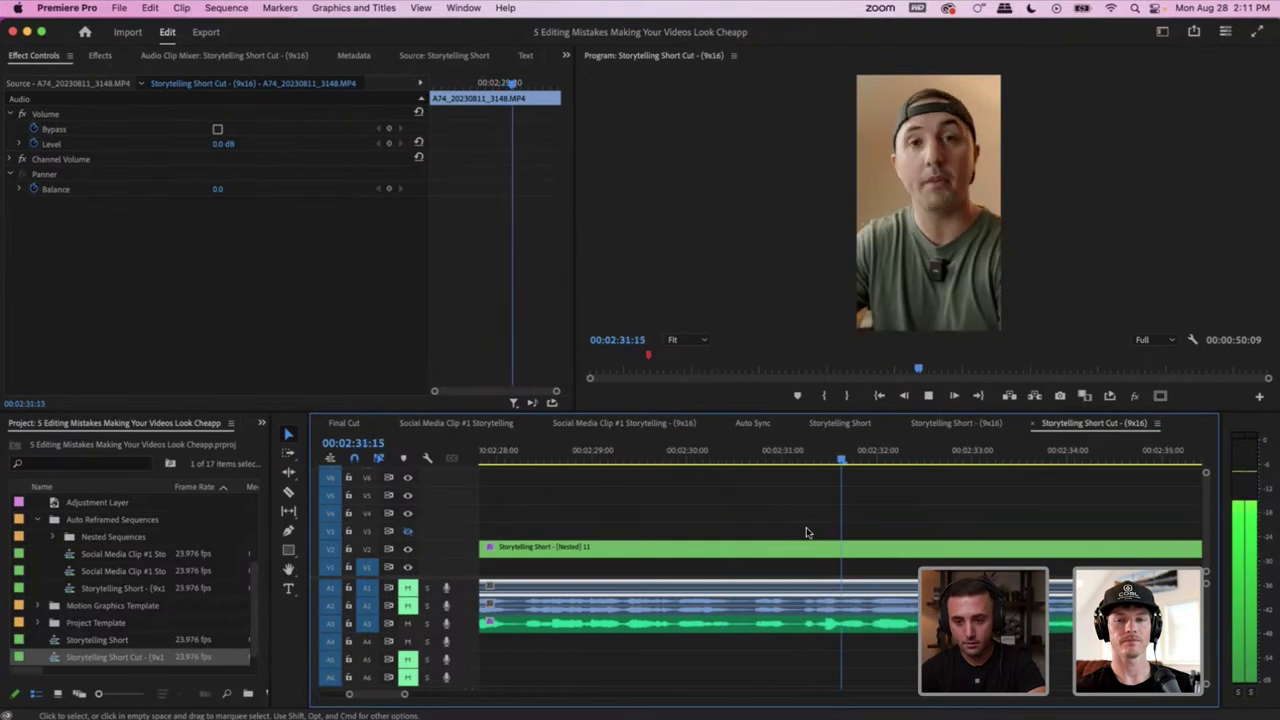
left_click(872, 502)
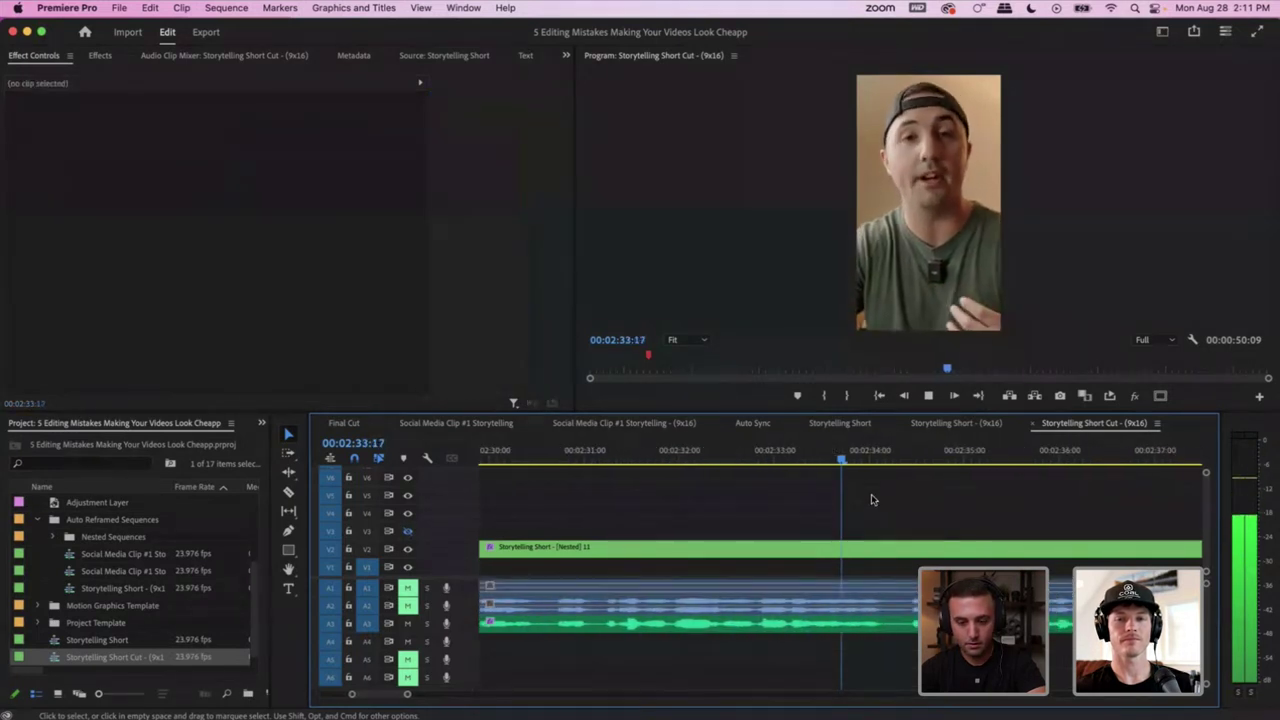
key("space")
key("d")
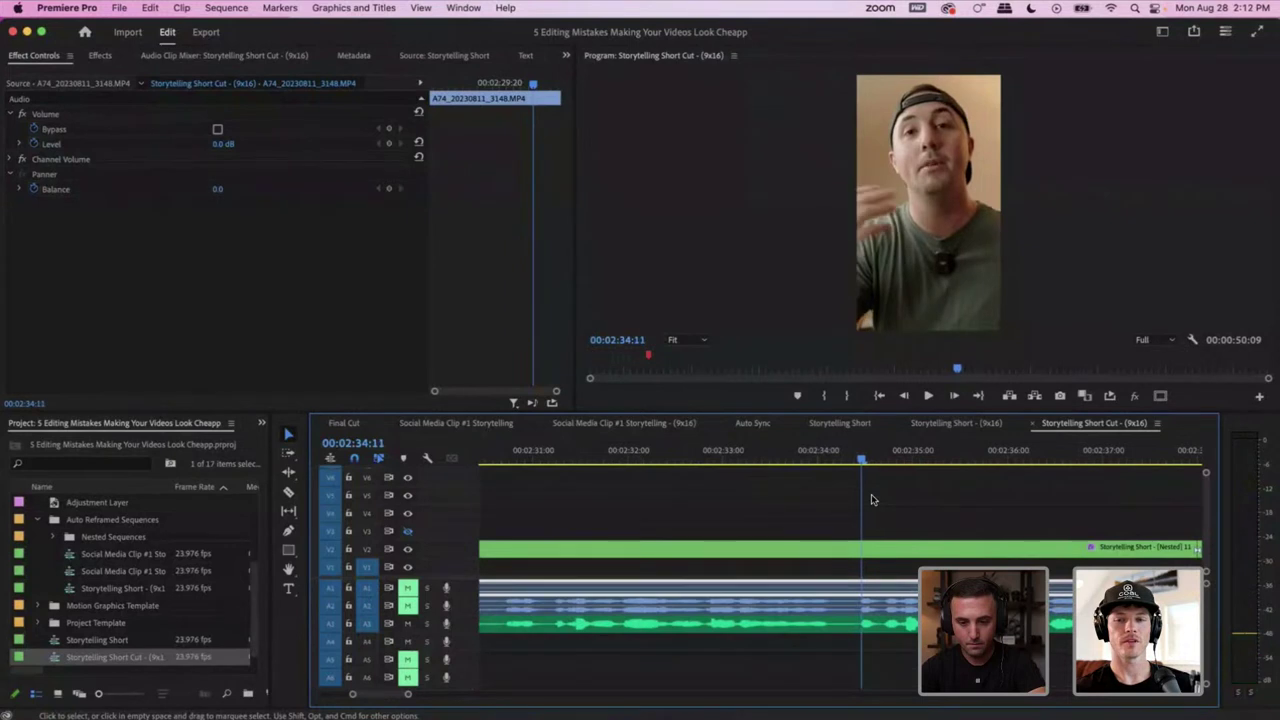
key("space")
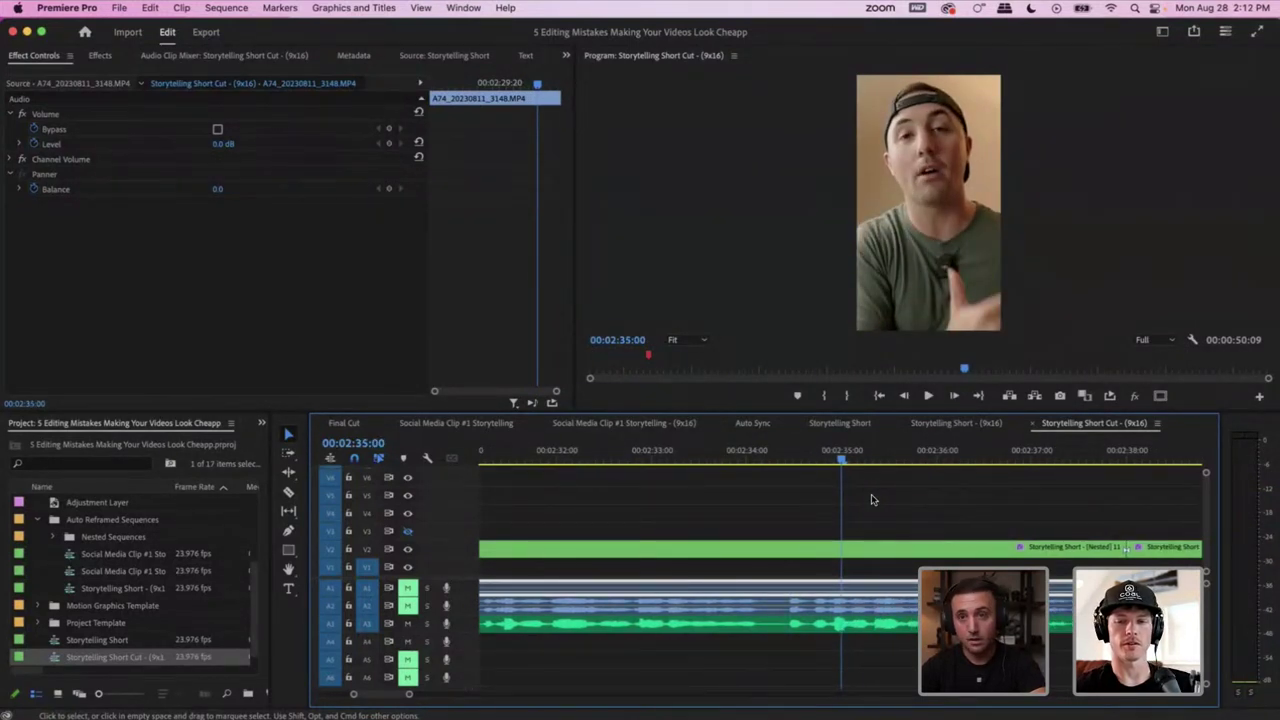
left_click(791, 450)
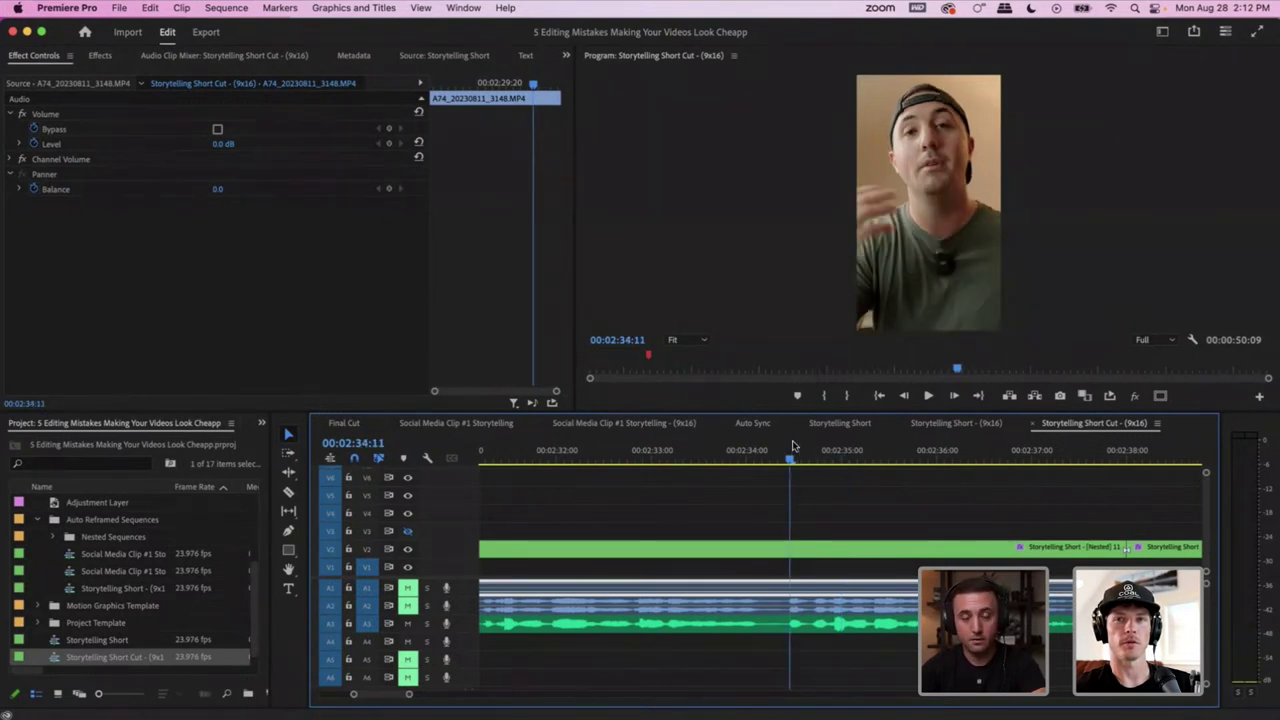
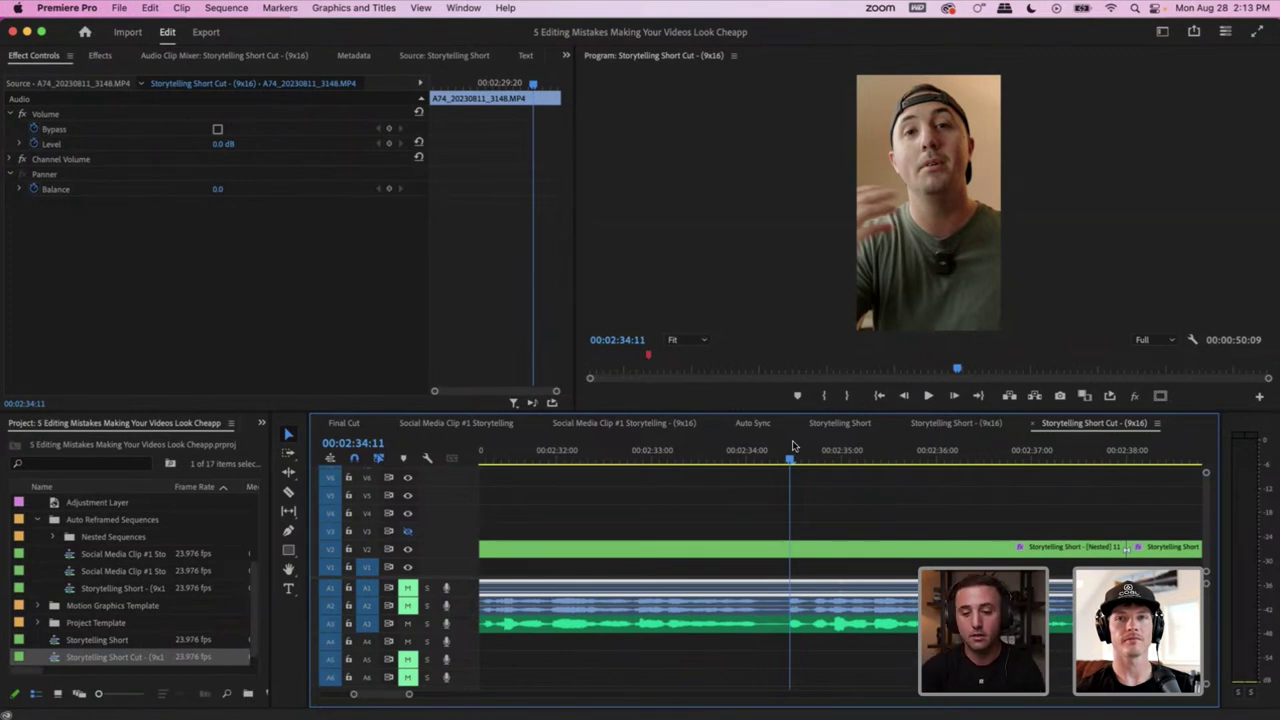
Replay the dialogue between about 00:02:31 and 00:02:36 to find the cut point
left_click(747, 450)
key("minus")
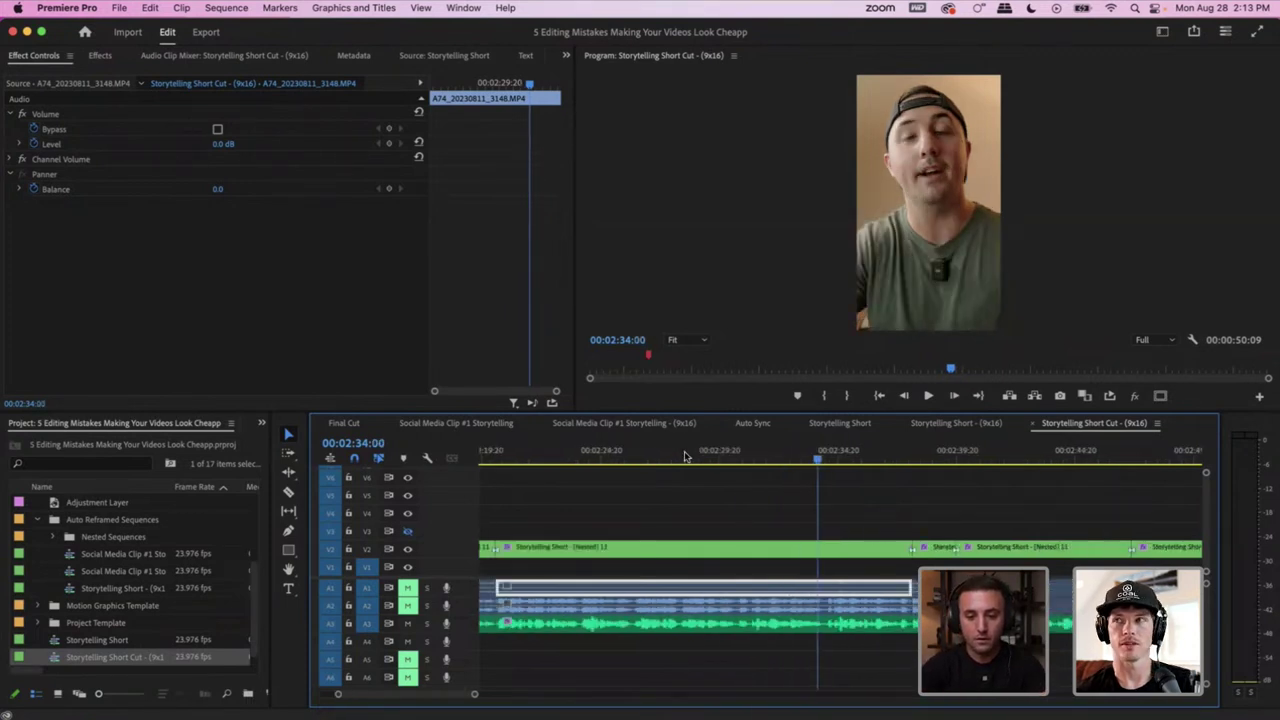
left_click(765, 448)
key("space")
scroll(810, 465, "up", 1)
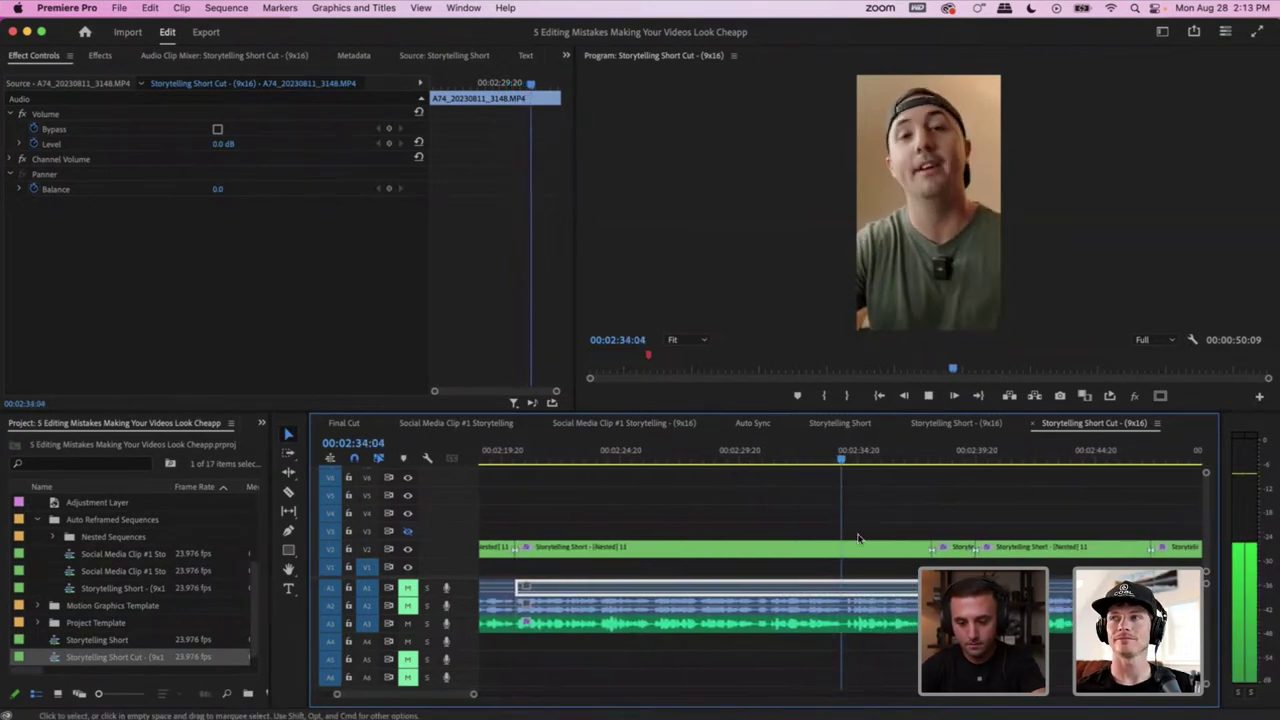
key("space")
key("Right")
key("Right")
key("Right")
key("Right")
key("Right")
key("Right")
key("Right")
key("Right")
key("Right")
key("Right")
key("Right")
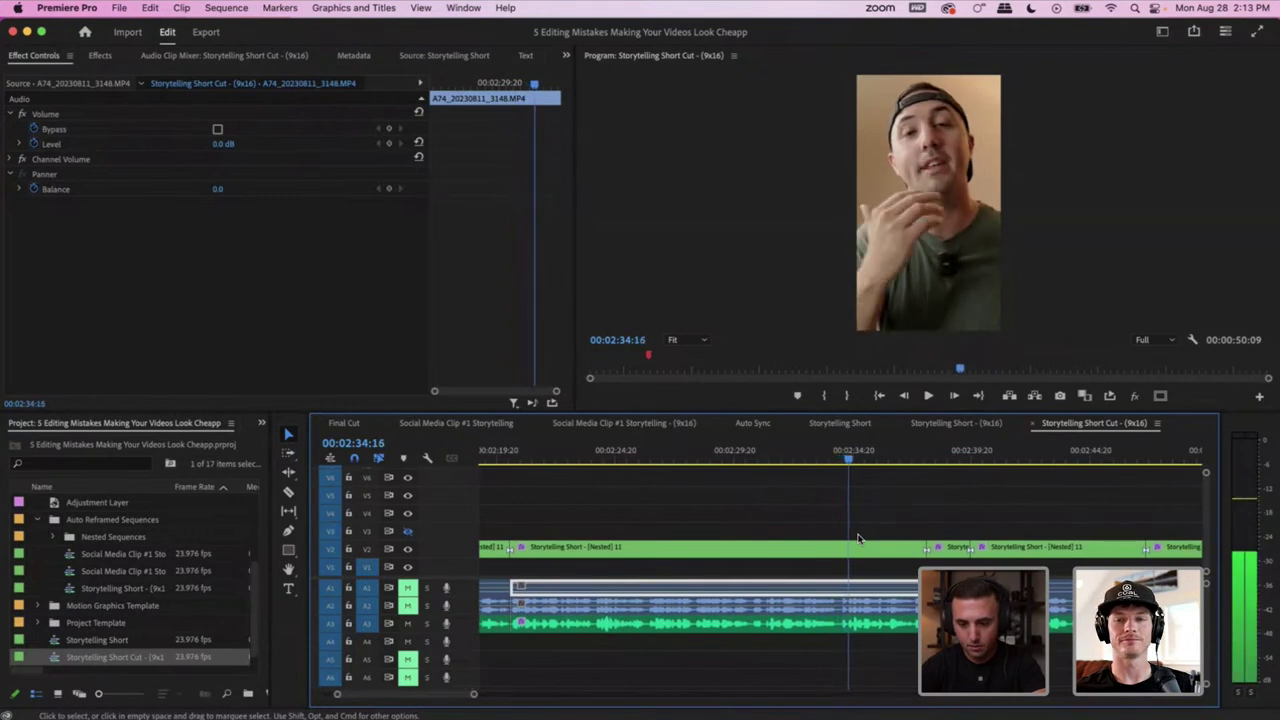
key("Right")
key("Right")
key("Right")
key("Right")
key("Right")
key("Right")
key("Right")
key("Right")
key("Right")
key("Right")
key("Right")
key("Right")
key("Right")
key("Right")
key("Right")
key("Right")
key("Right")
key("Right")
key("Right")
key("Right")
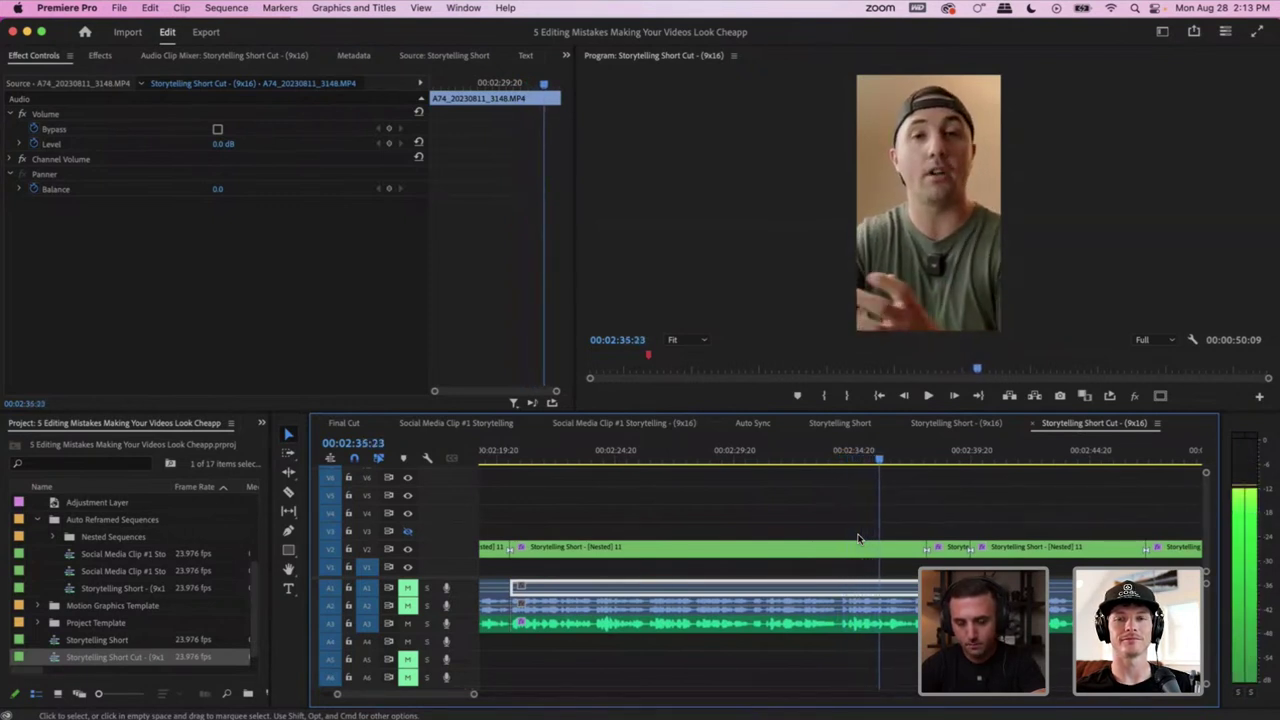
key("Left")
key("Left")
key("Left")
key("Left")
Stop at 00:02:34:16 and cut the video and audio clips at the playhead
left_click(736, 455)
key("space")
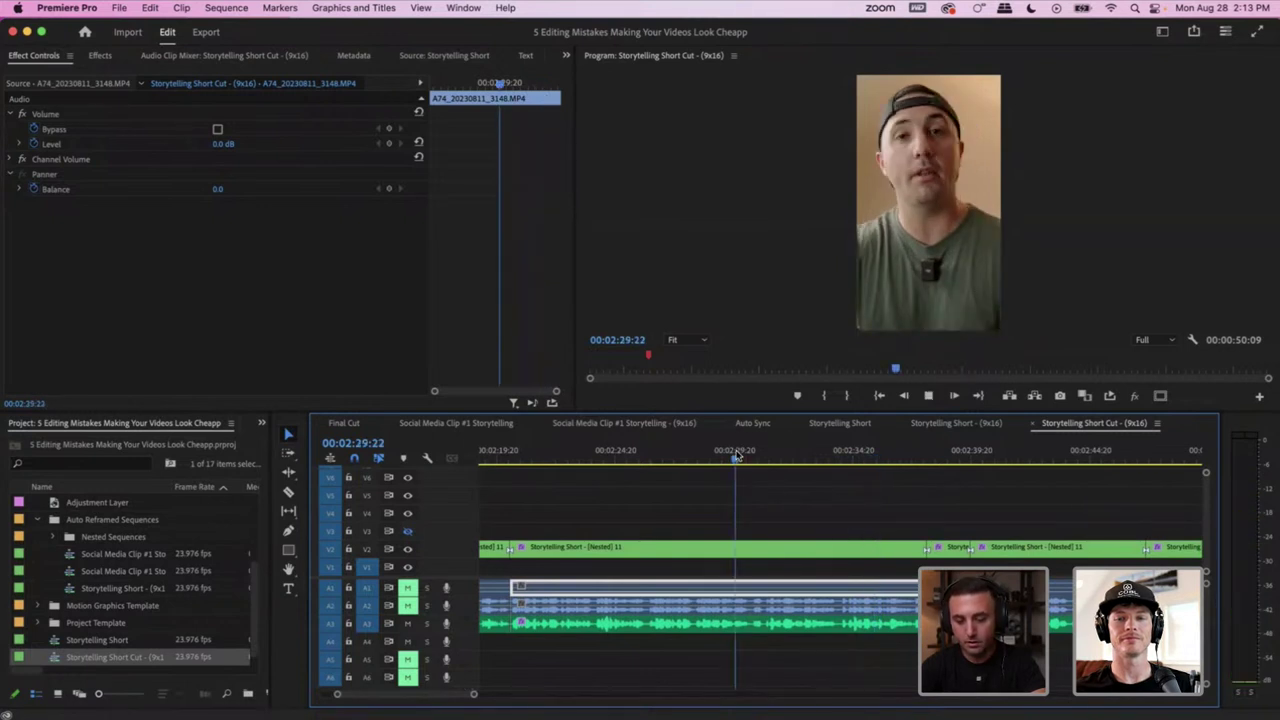
key("j")
key("j")
key("j")
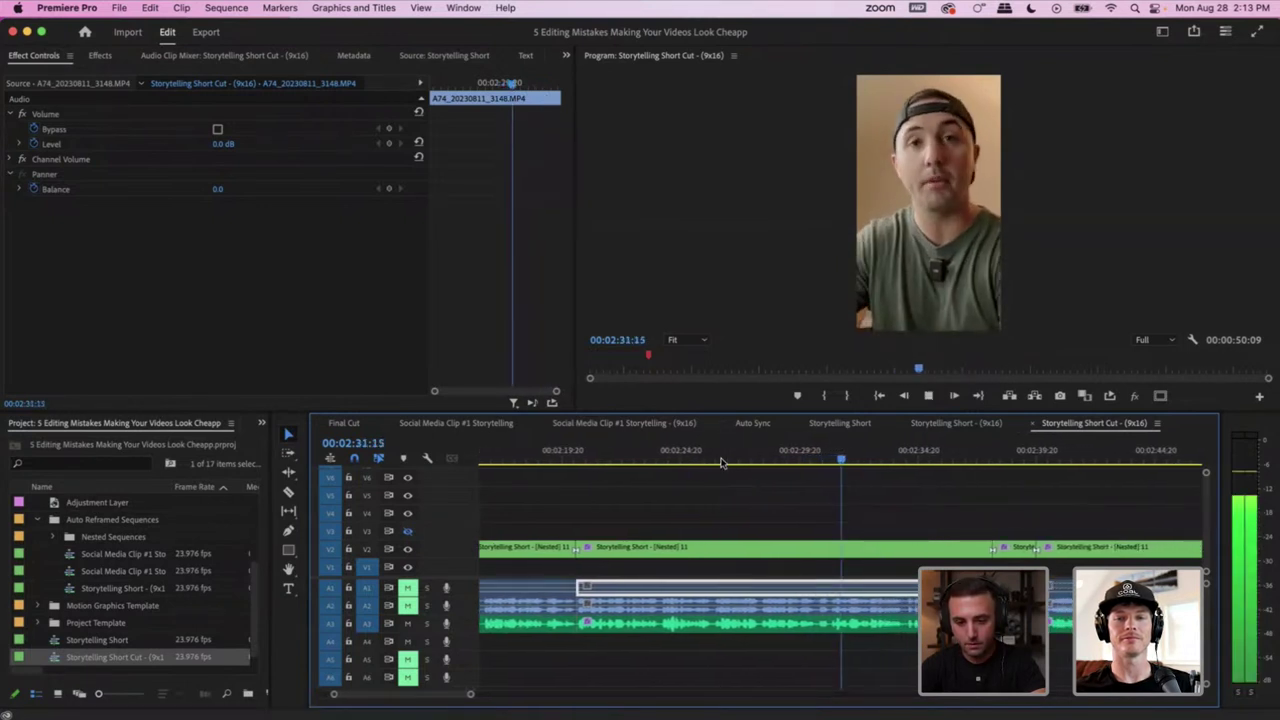
key("l")
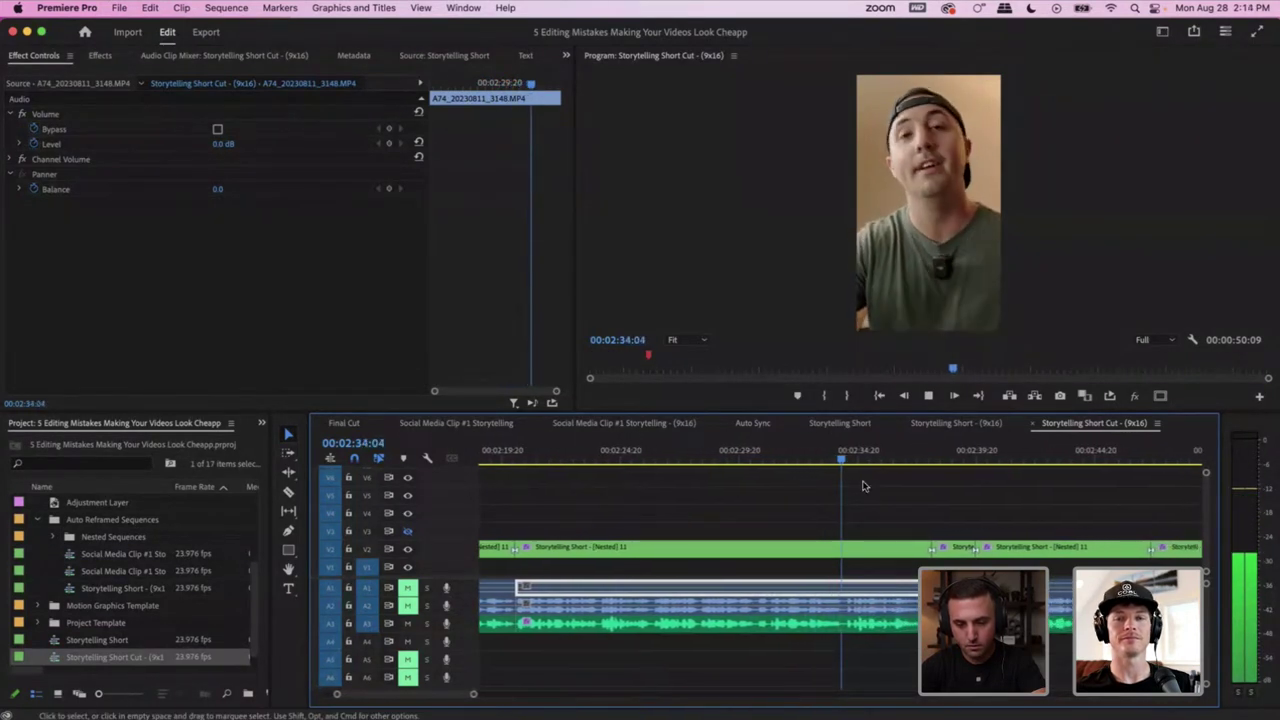
key("space")
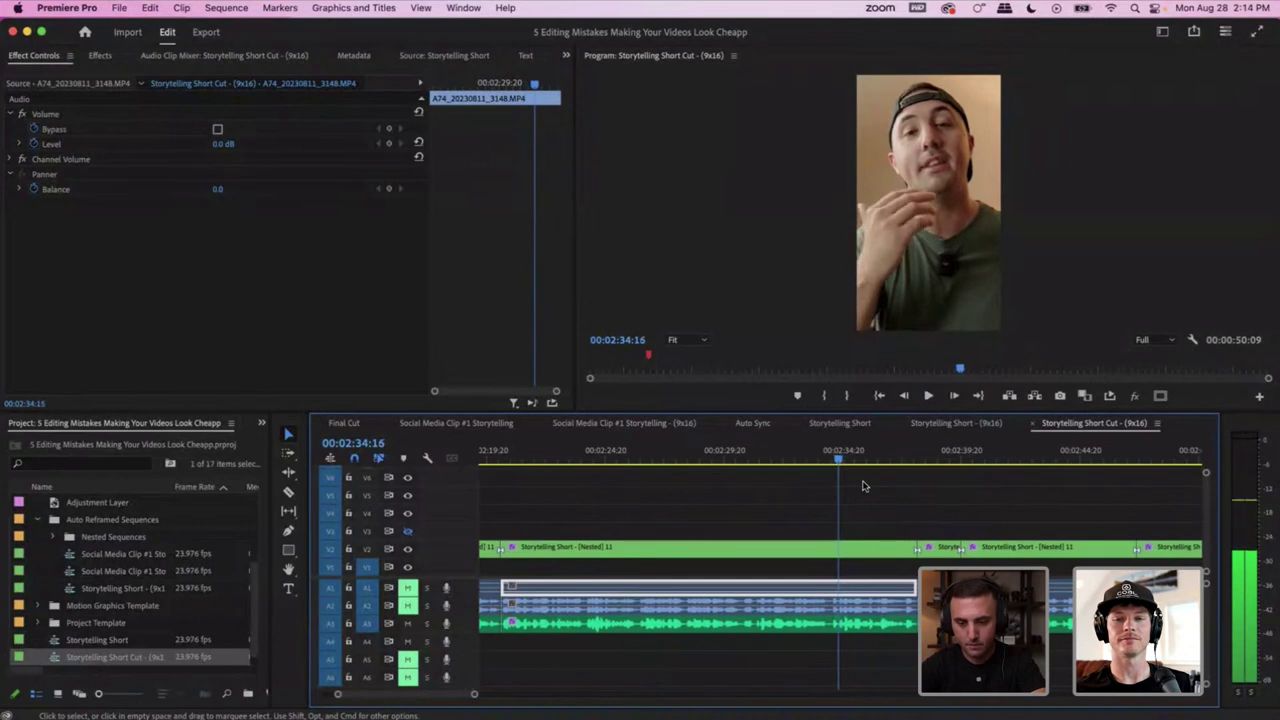
key("=")
key("=")
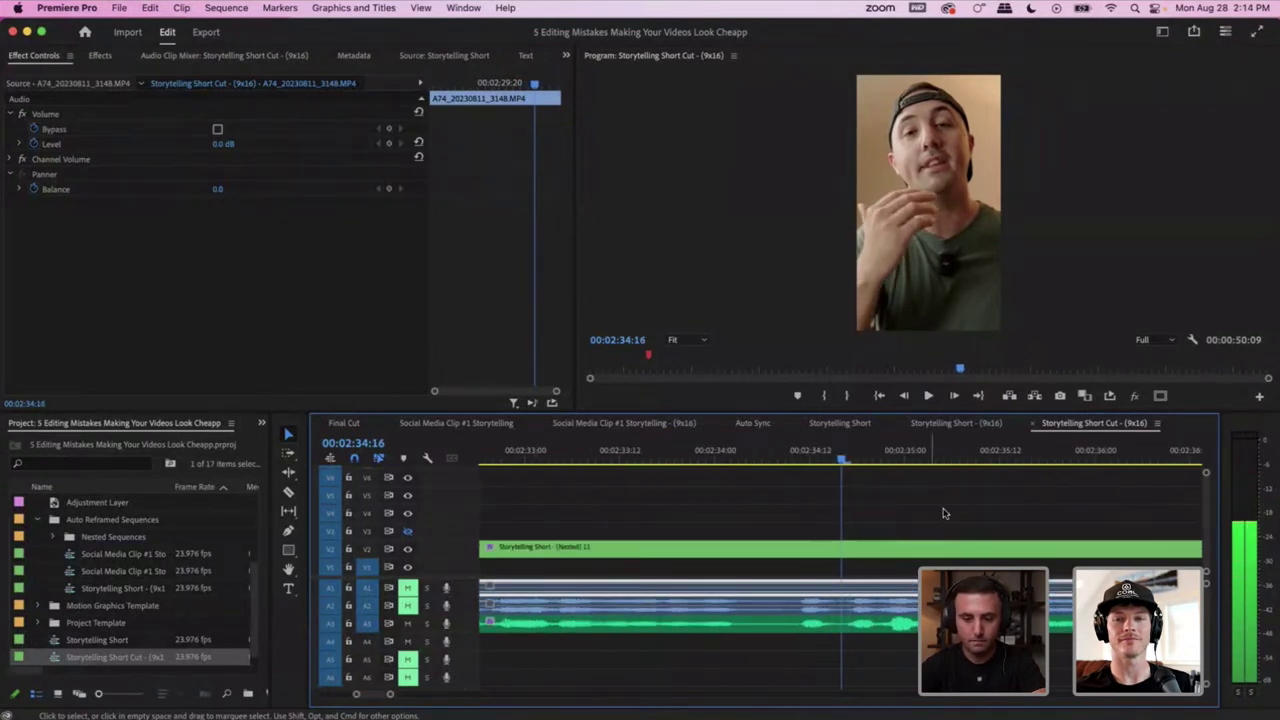
left_click(891, 666)
key("minus")
key("minus")
key("super+k")
key("minus")
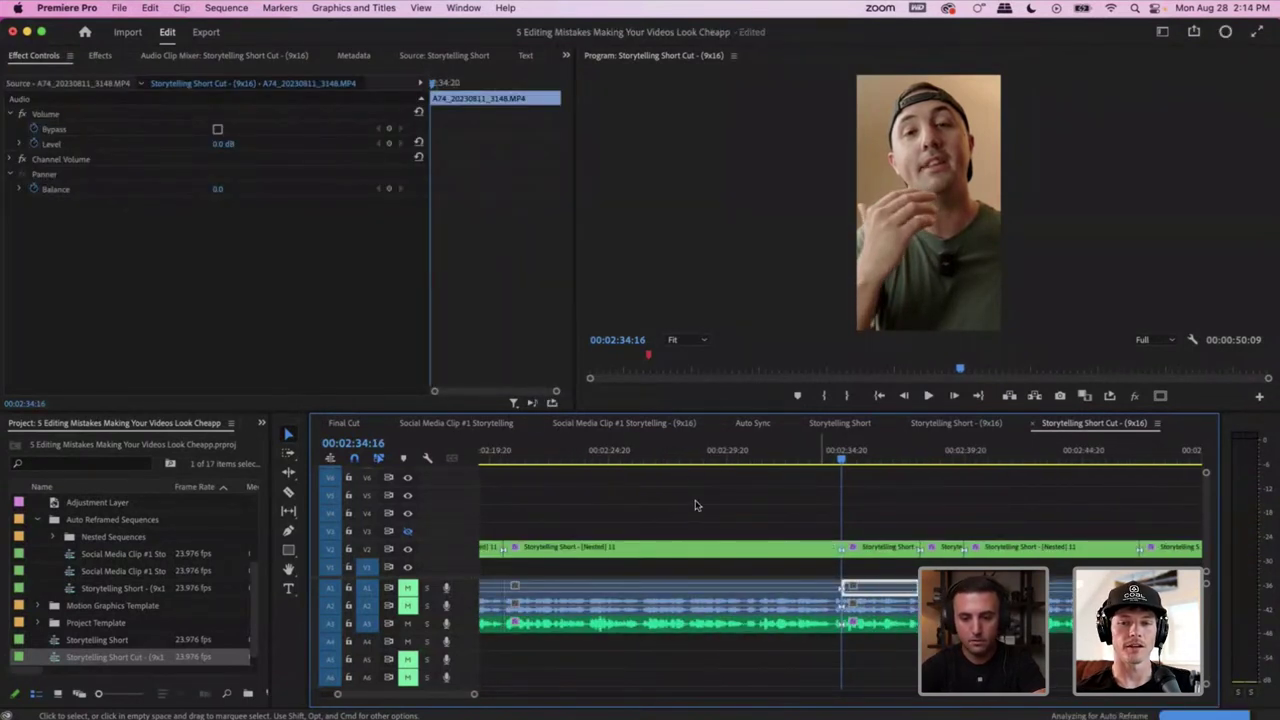
left_click(680, 457)
key("space")
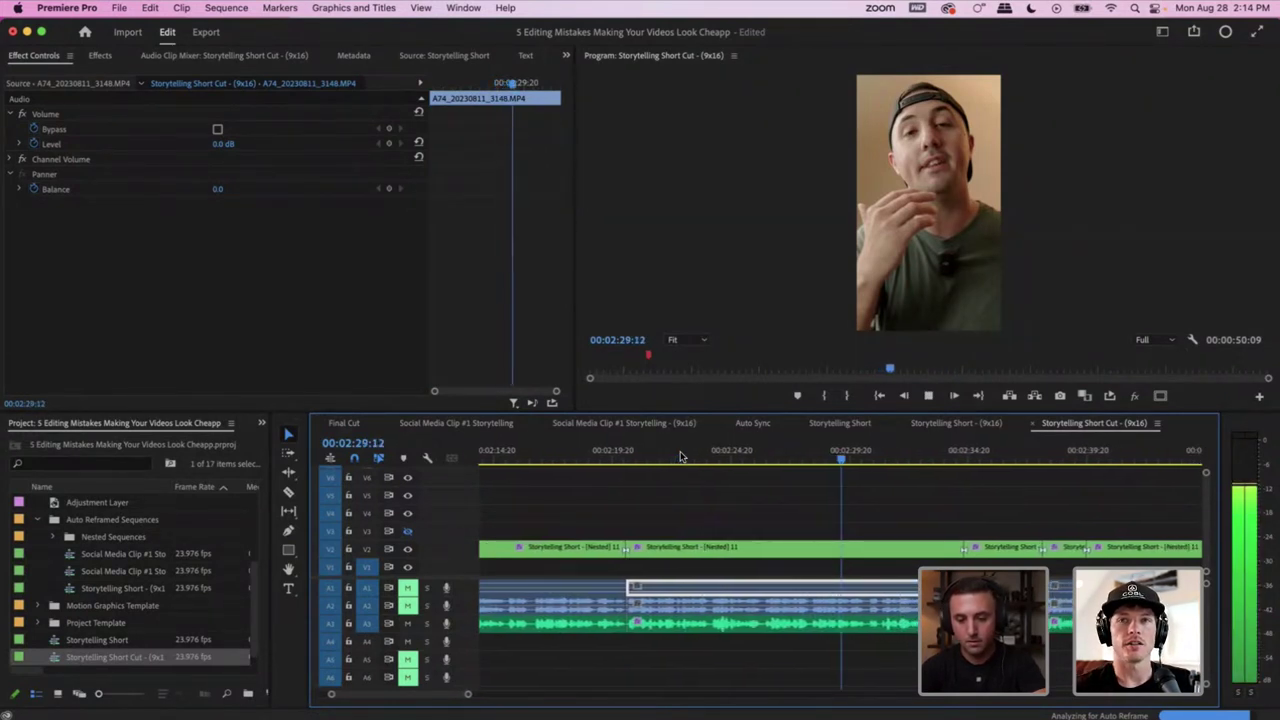
key("space")
left_click(785, 460)
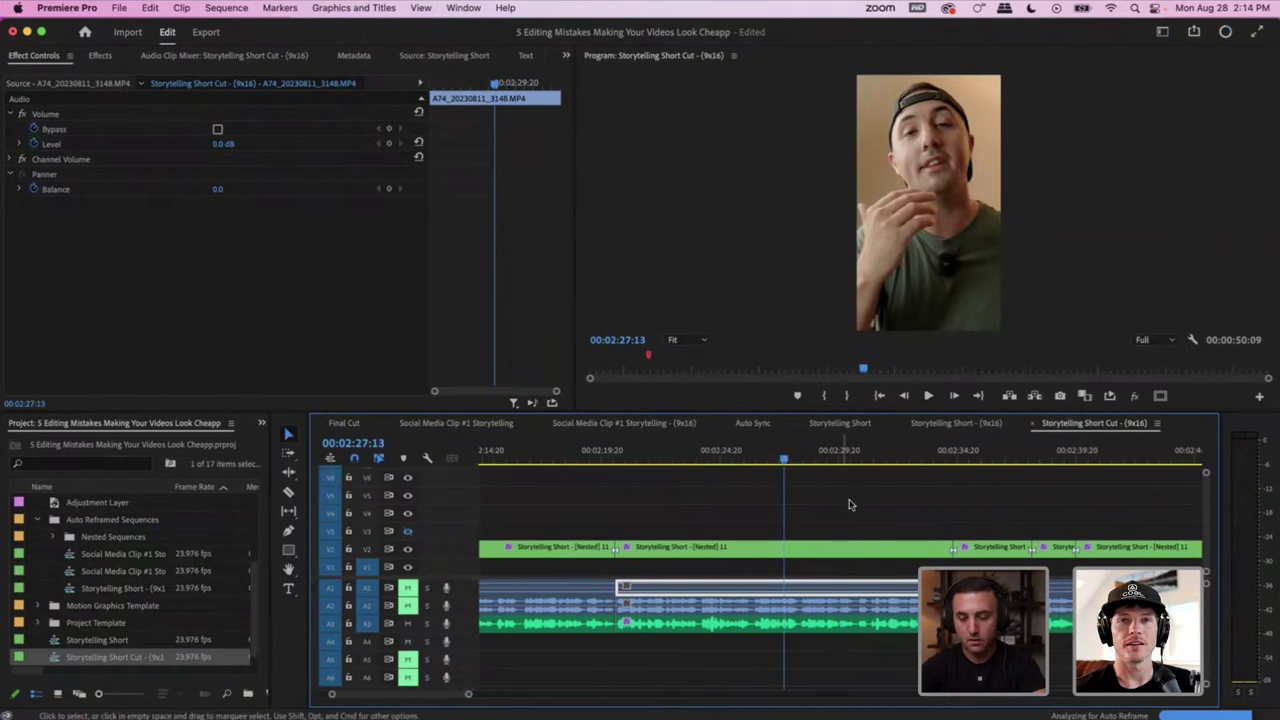
key("Left")
key("equal")
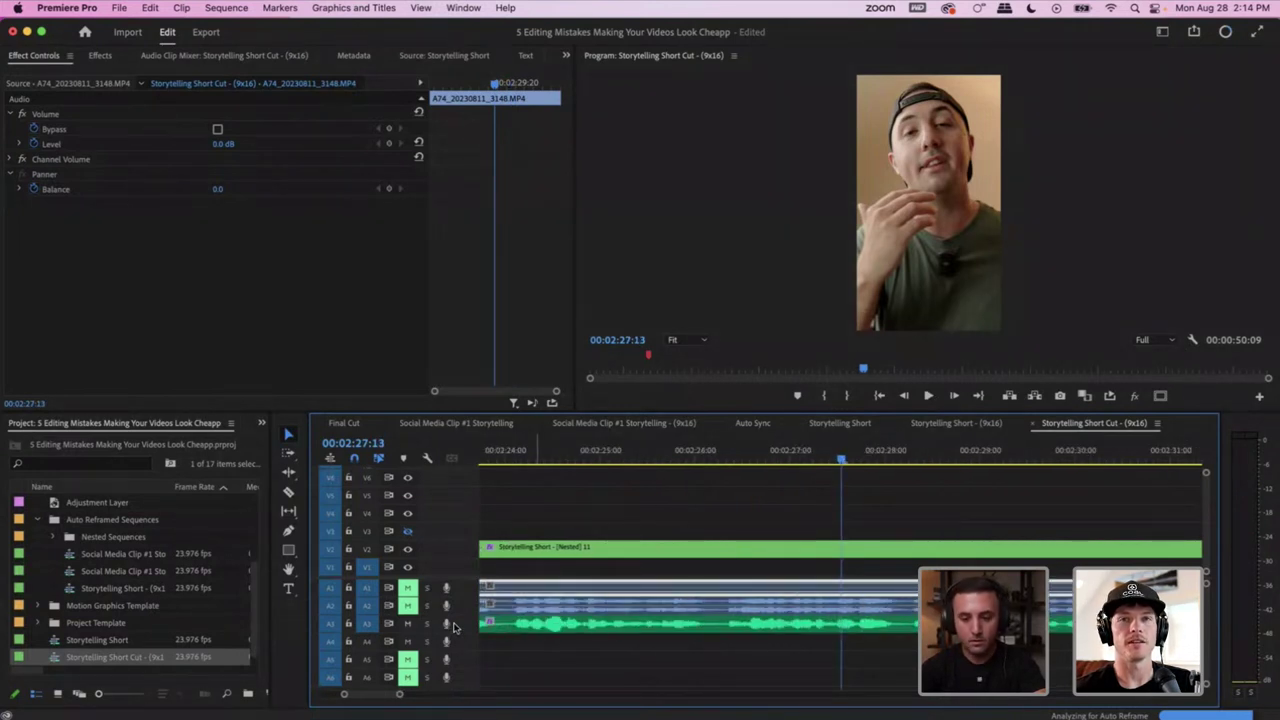
left_click(857, 456)
left_click_drag(857, 456, 894, 460)
left_click_drag(741, 461, 698, 458)
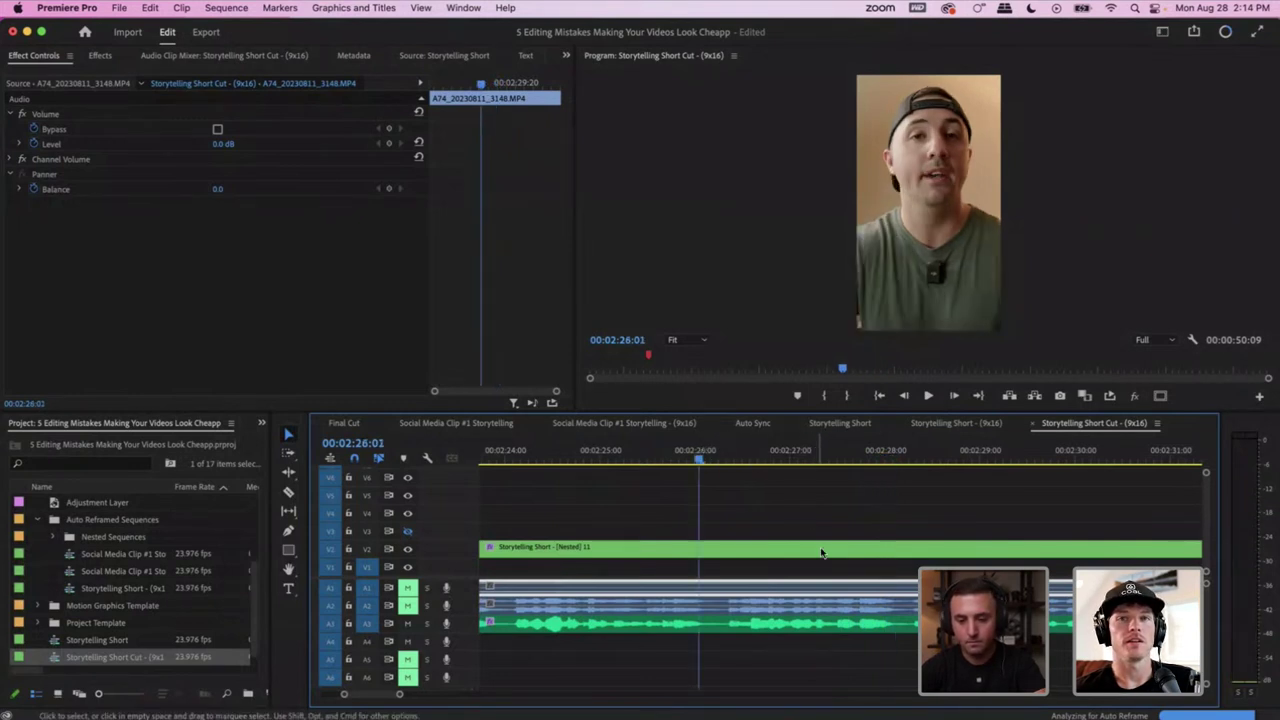
left_click(712, 461)
left_click(727, 462)
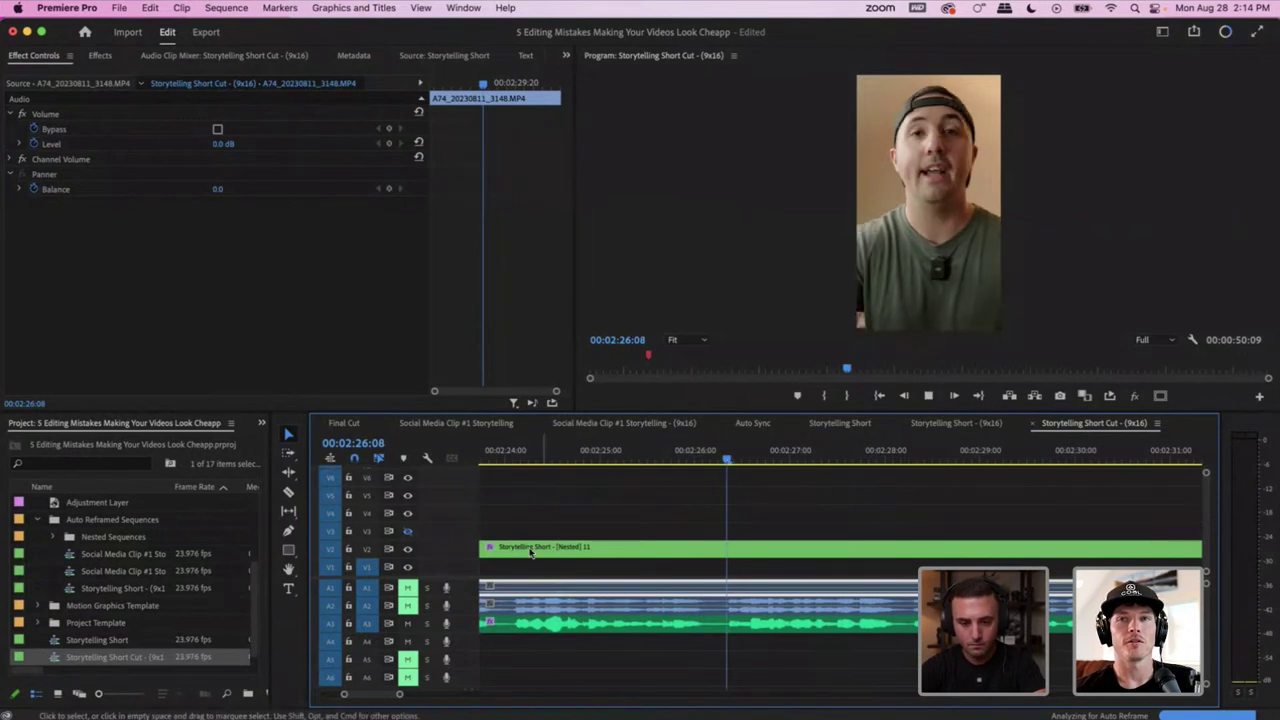
left_click(830, 525)
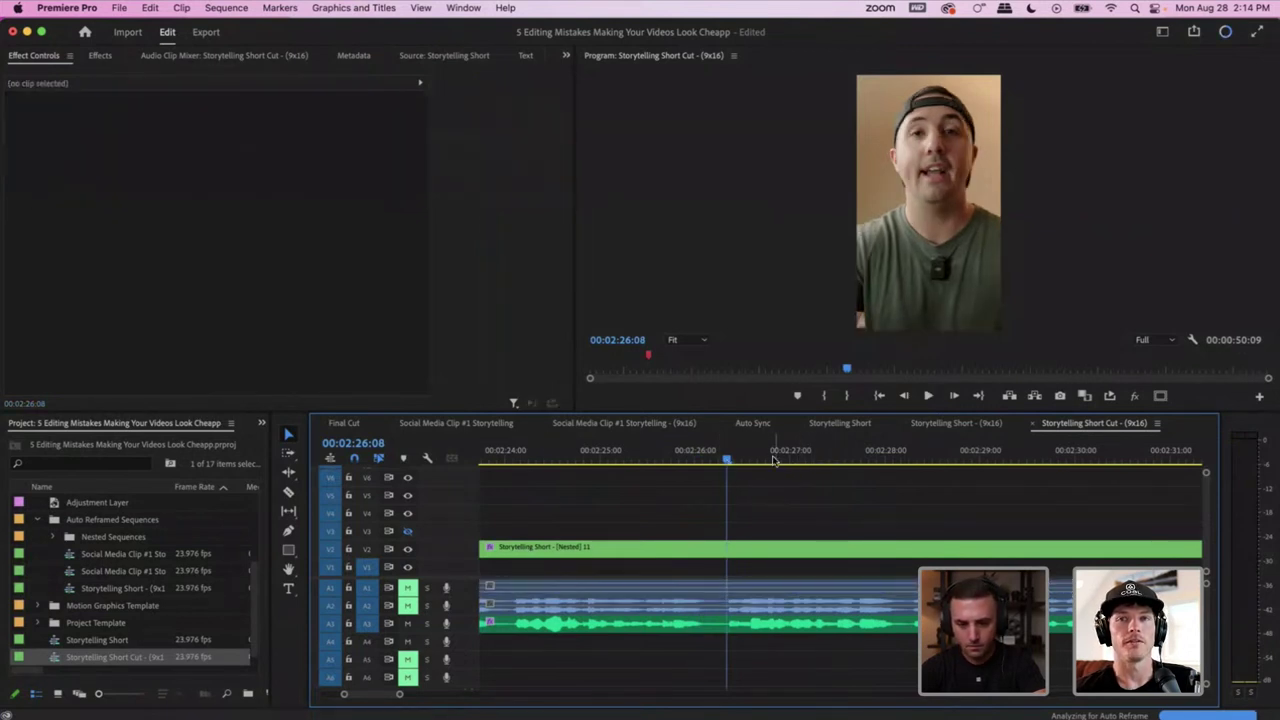
left_click(722, 458)
left_click(667, 458)
key("space")
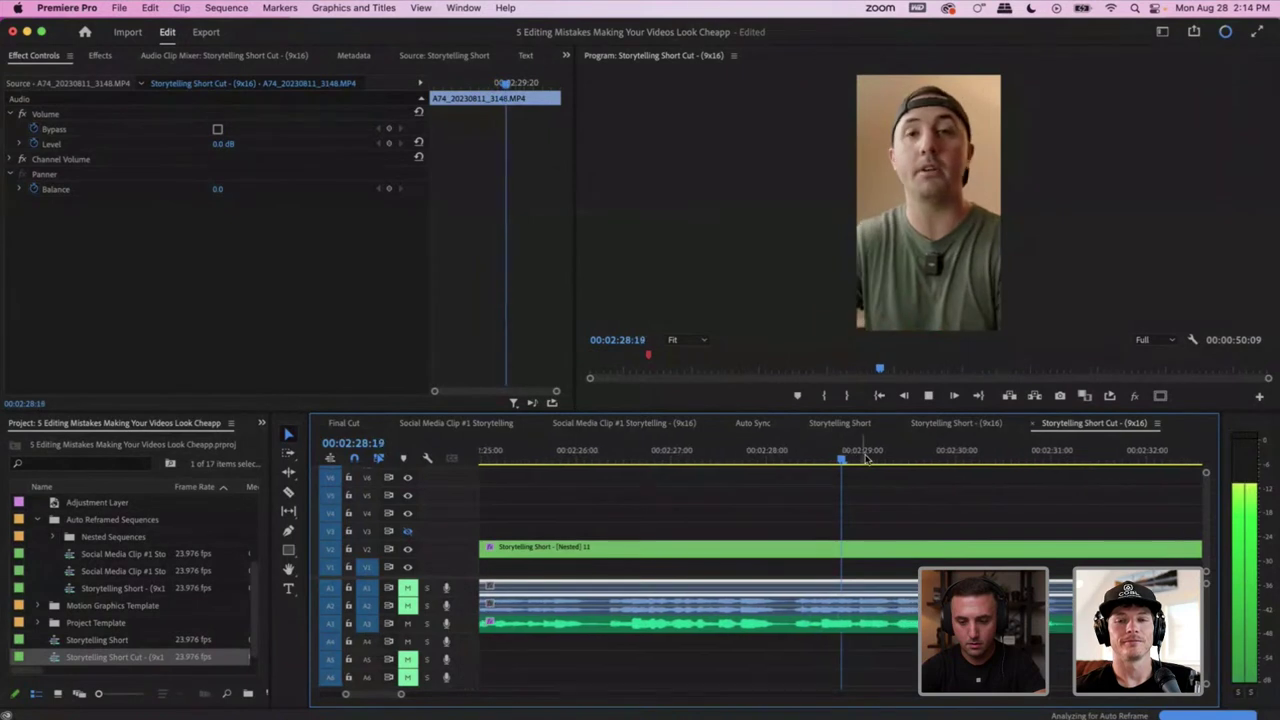
key("space")
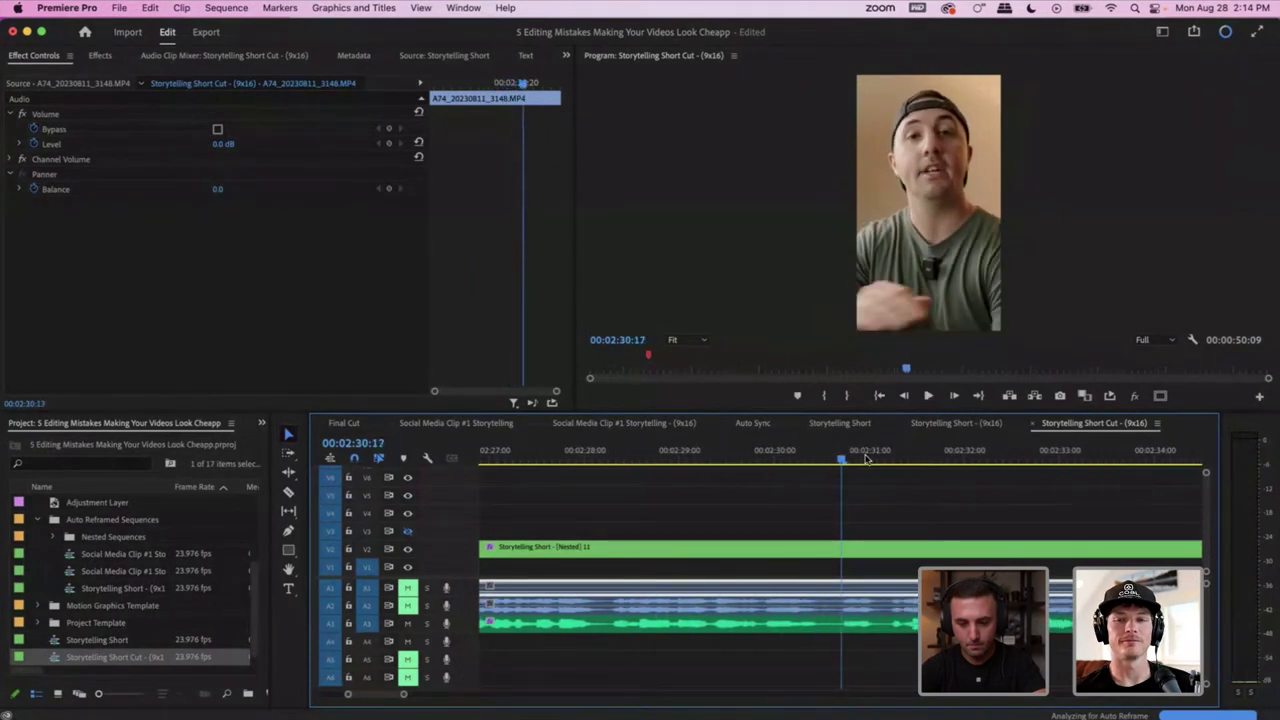
Select the audio clip and ripple-trim the section up to the 00:02:34:16 cut
left_click(910, 622)
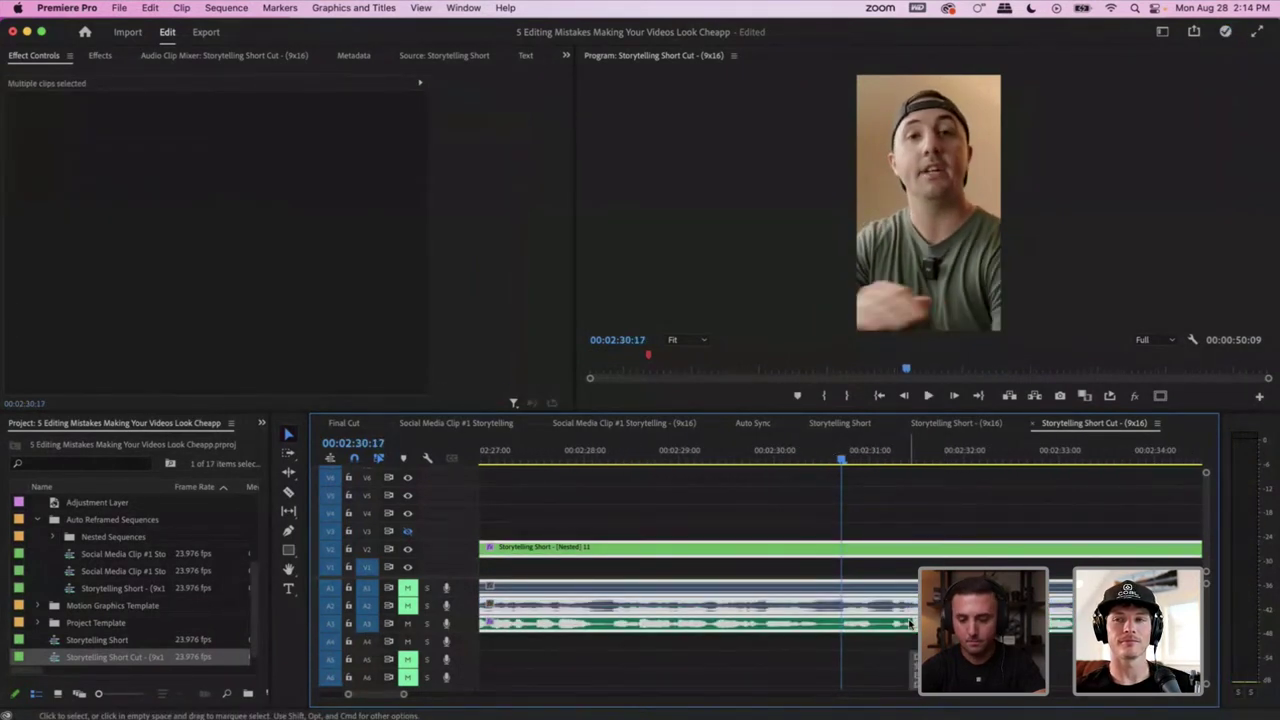
key("minus")
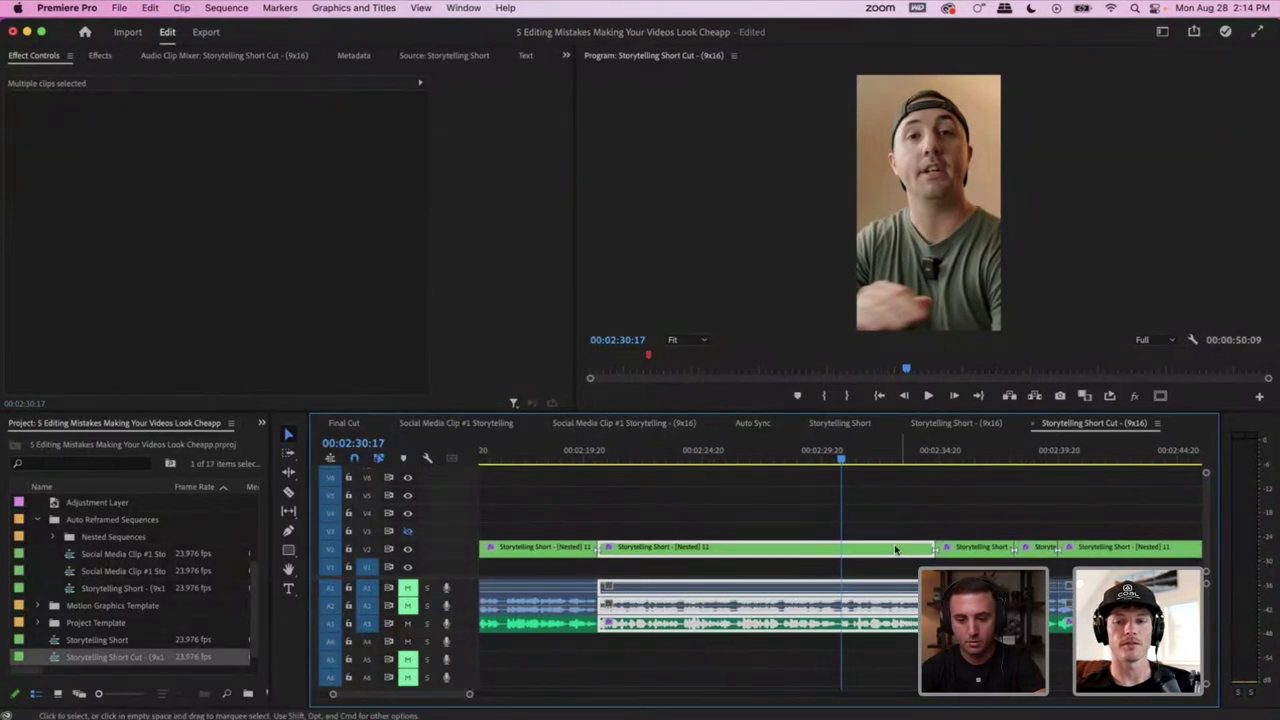
key("w")
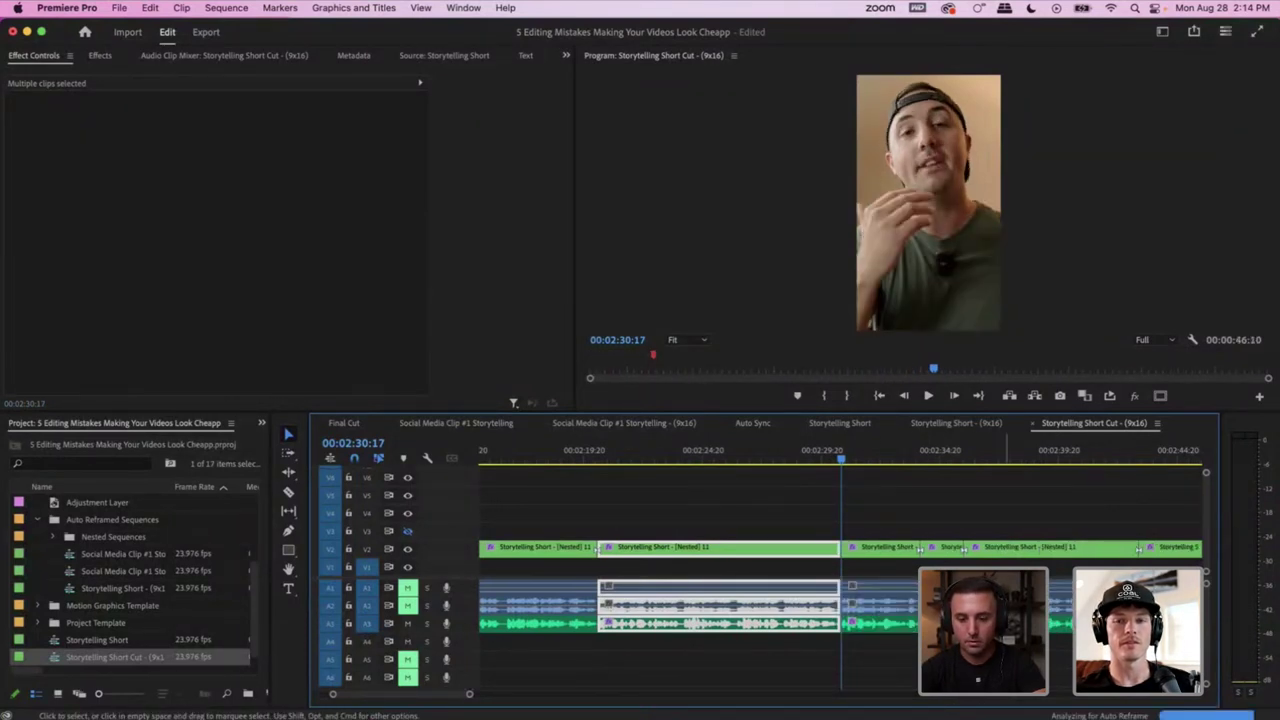
Play back from 00:02:28:23 through the new edit to check it
left_click(831, 459)
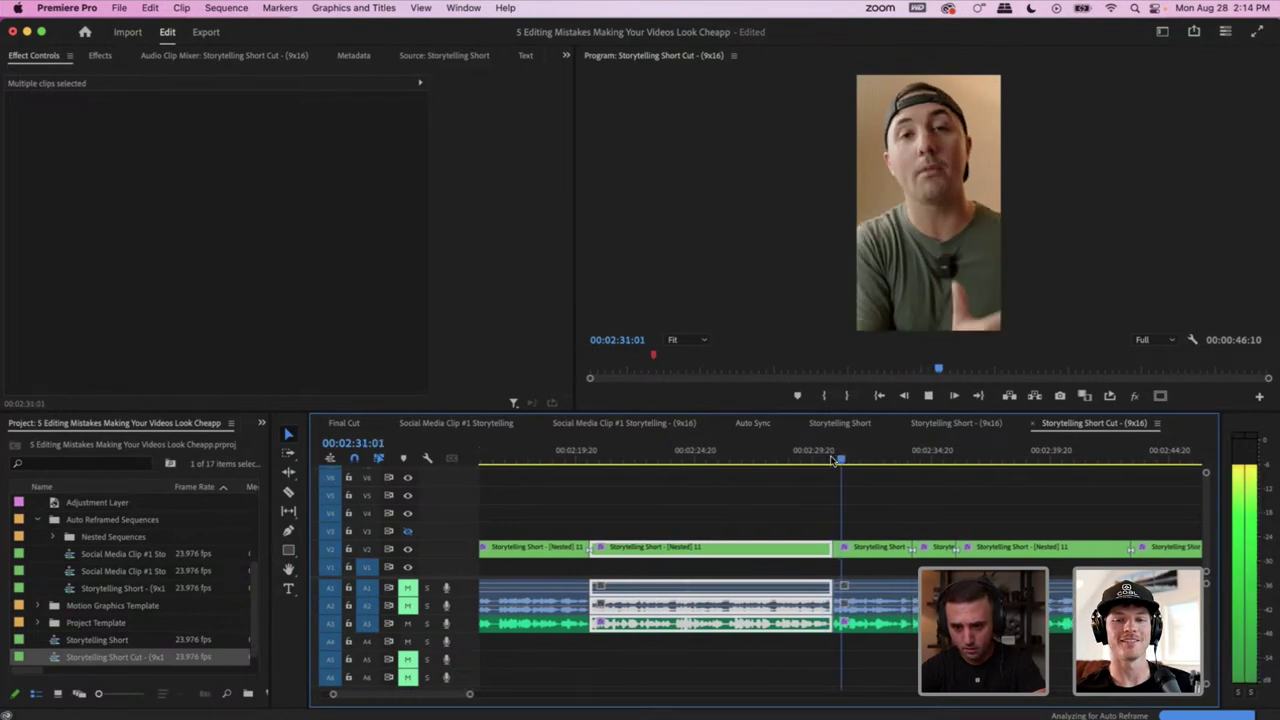
left_click(775, 452)
key("space")
key("equal")
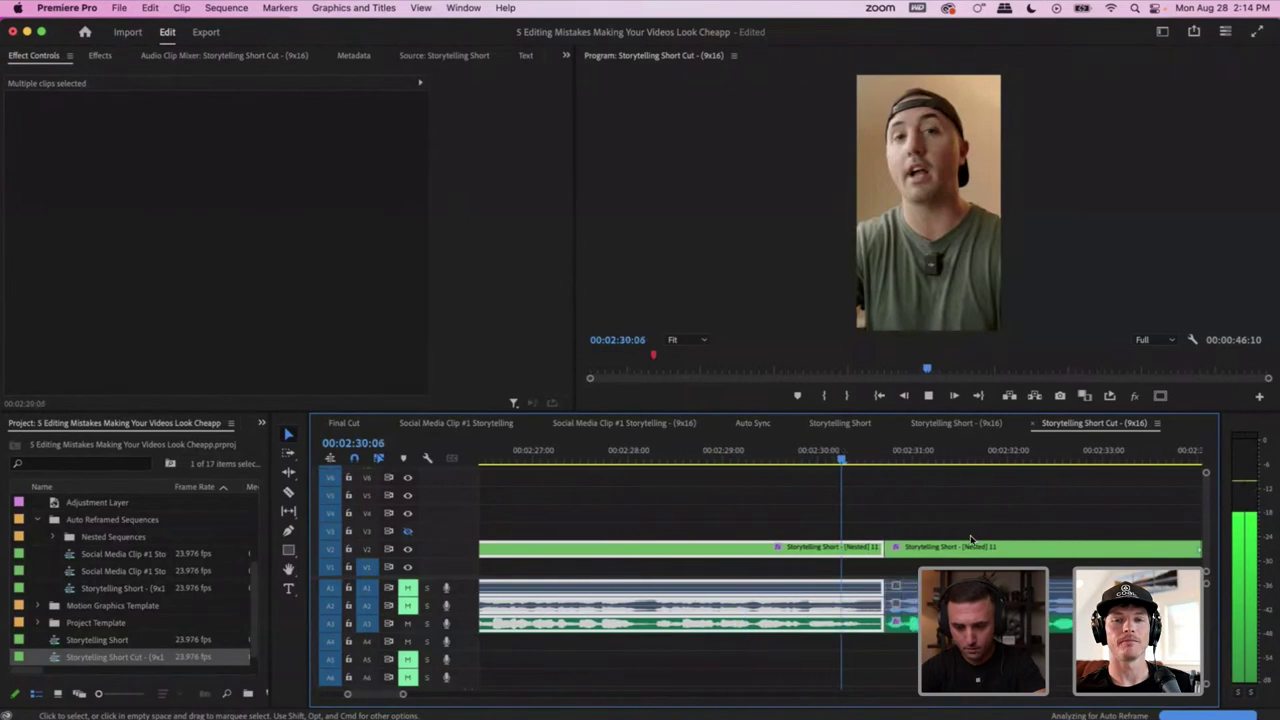
key("minus")
key("minus")
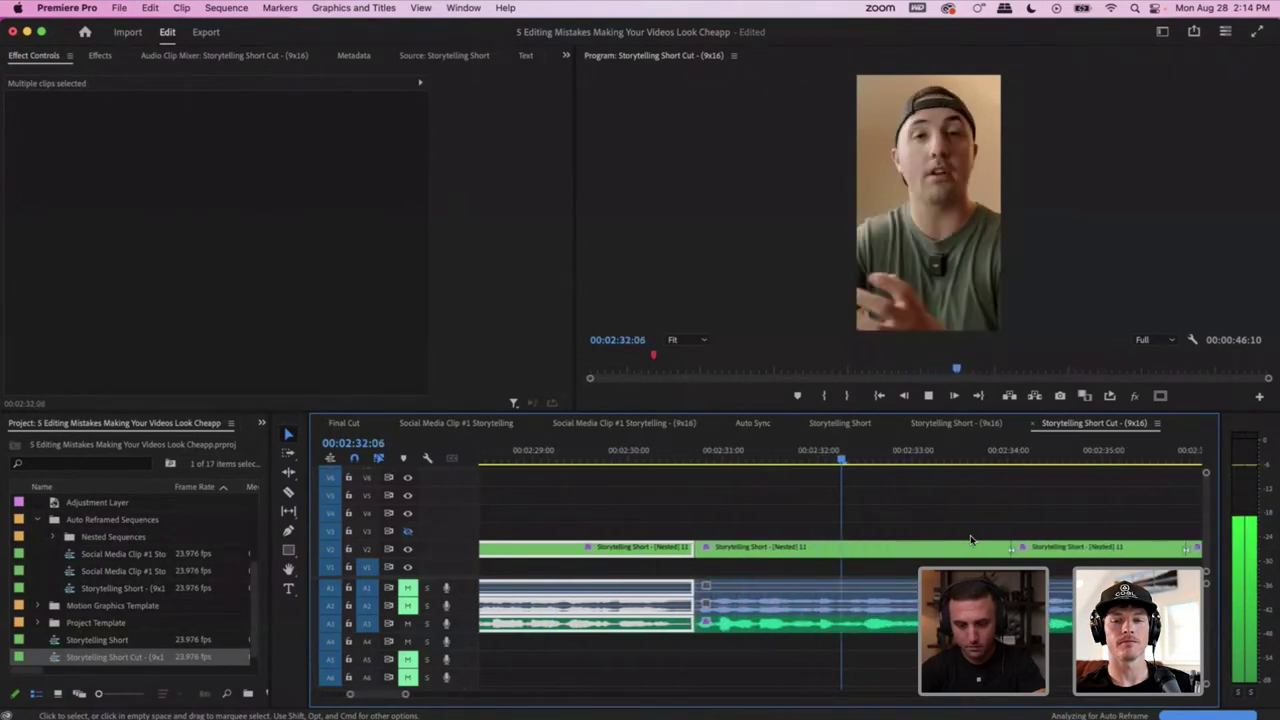
key("minus")
key("space")
key("d")
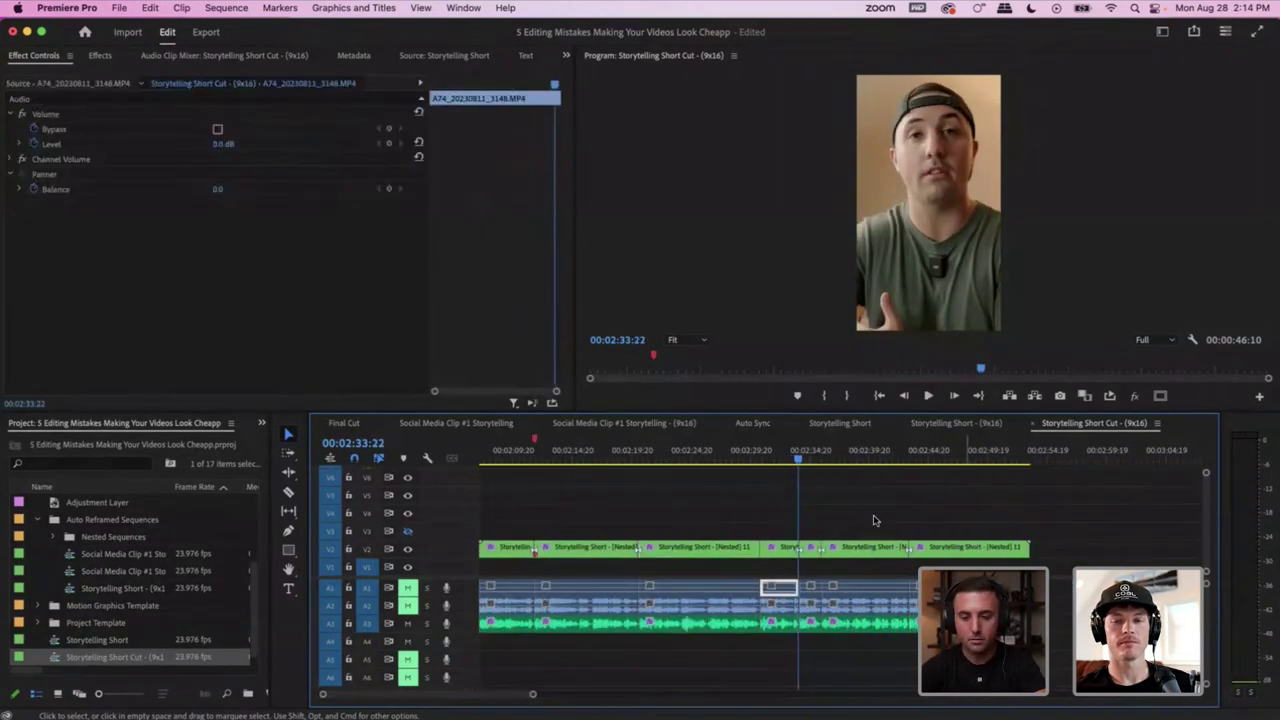
key("space")
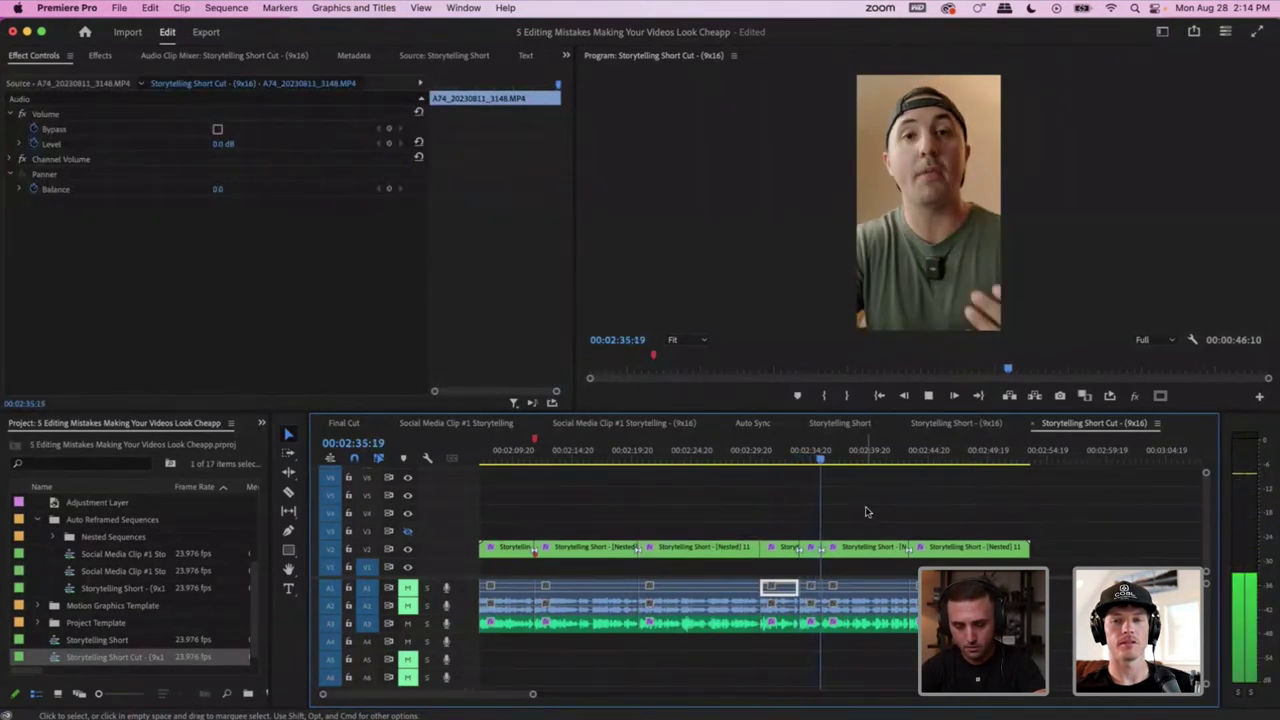
Place the playhead at 00:02:53:06 and ripple-trim the clips to end there
scroll(987, 504, "down", 1)
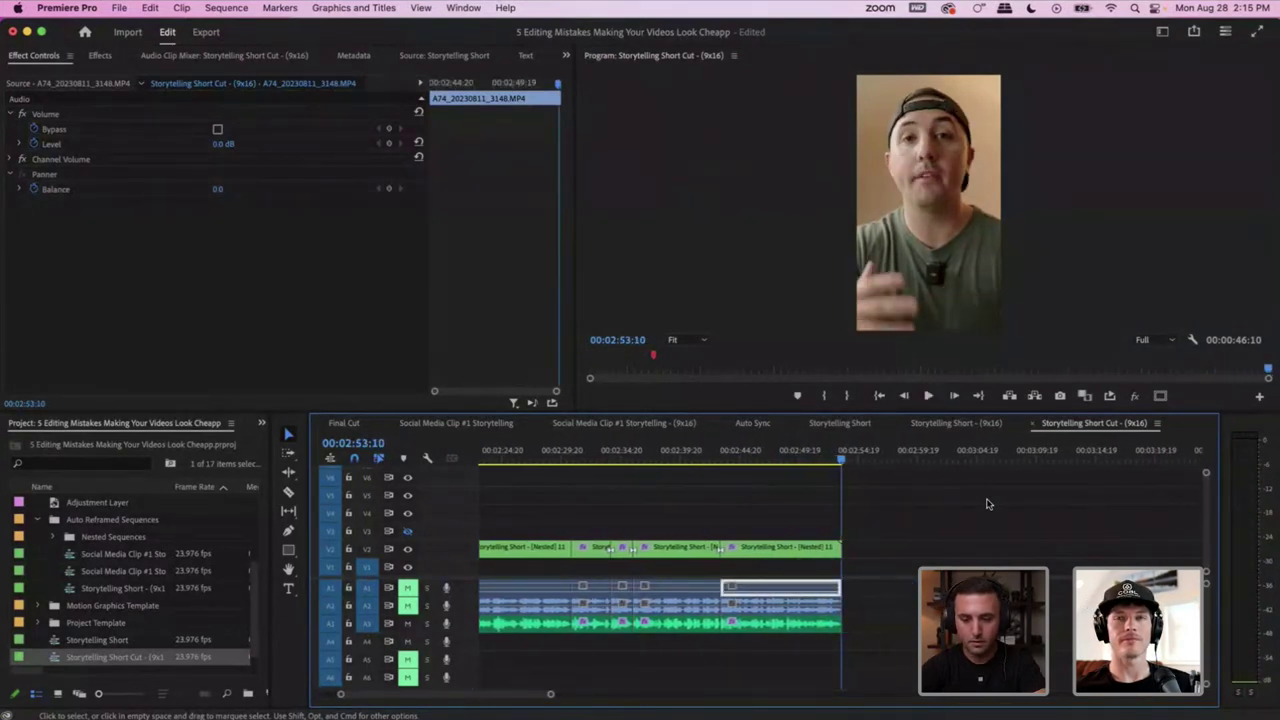
key("=")
left_click(805, 459)
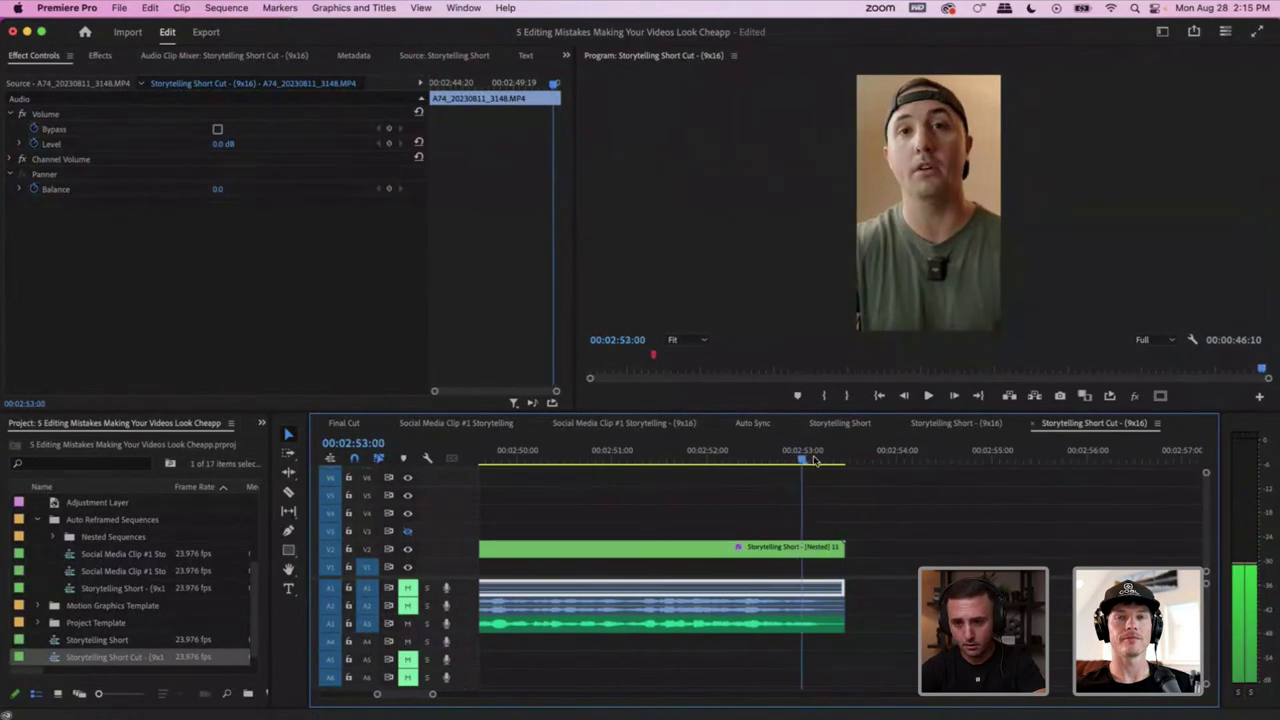
left_click_drag(815, 459, 826, 459)
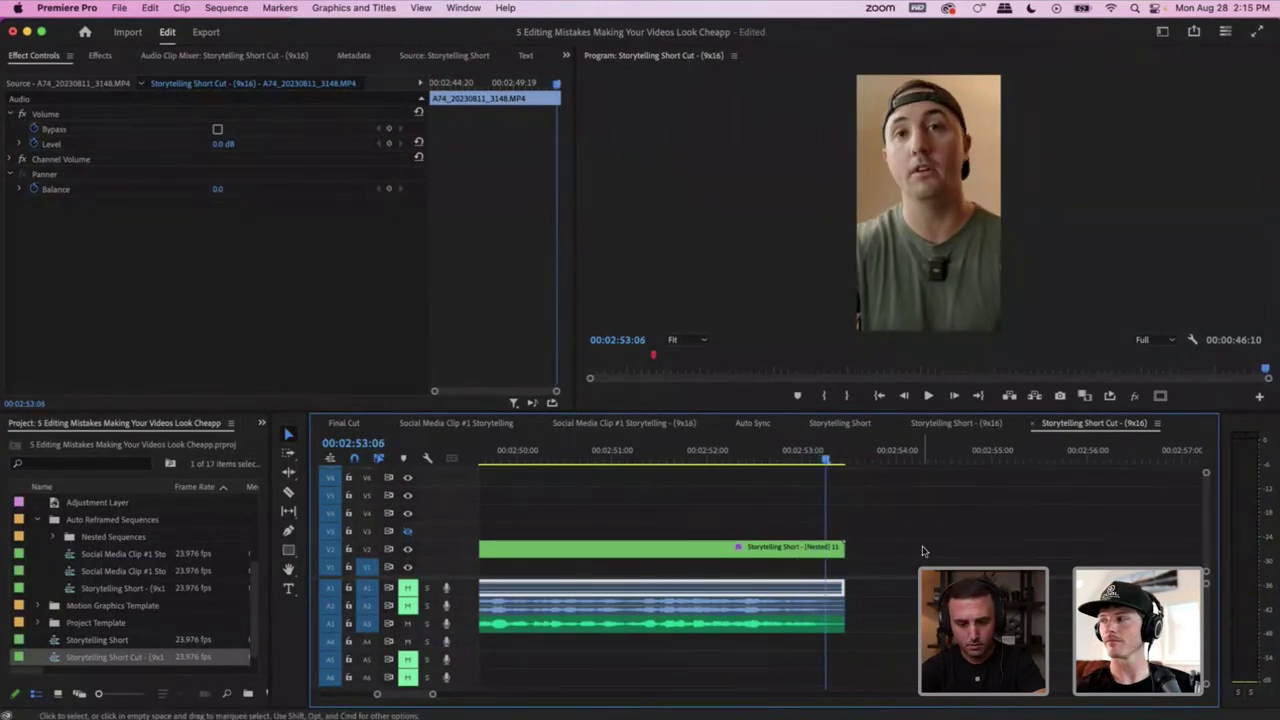
key("w")
Fit the whole sequence in view and return the playhead to the start
left_click(880, 530)
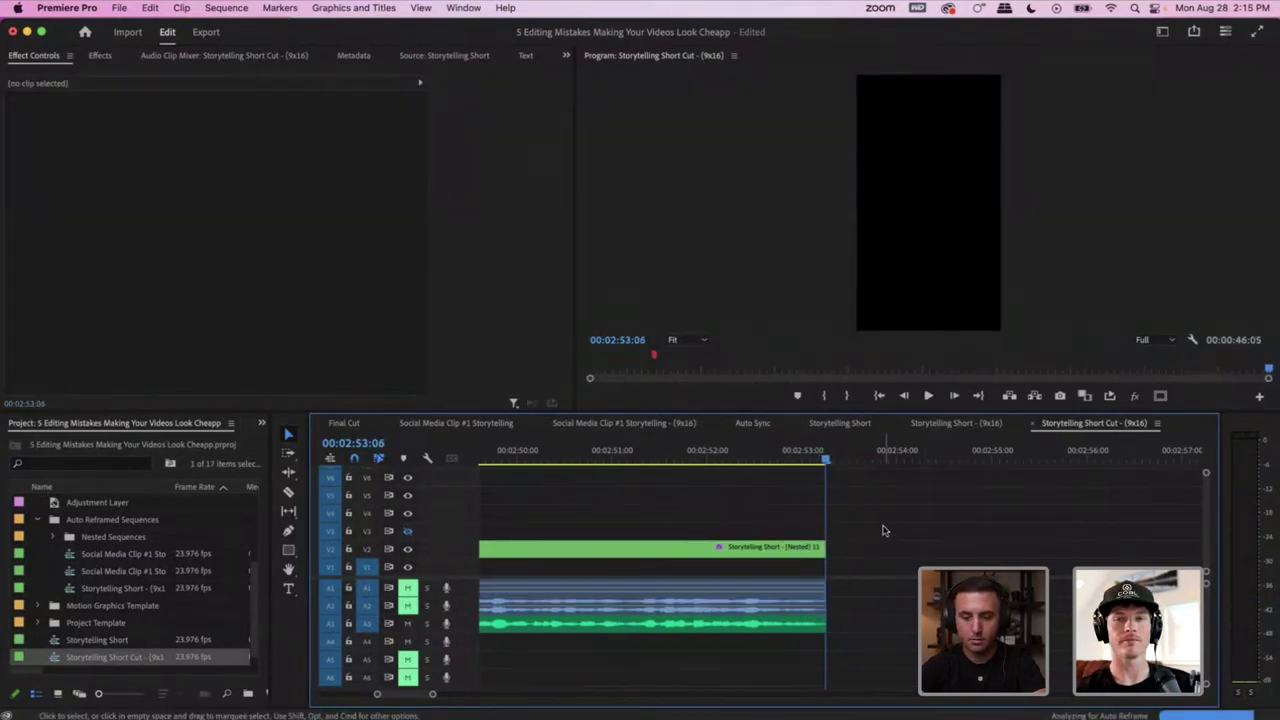
key("minus")
key("minus")
key("minus")
key("minus")
left_click_drag(805, 536, 478, 566)
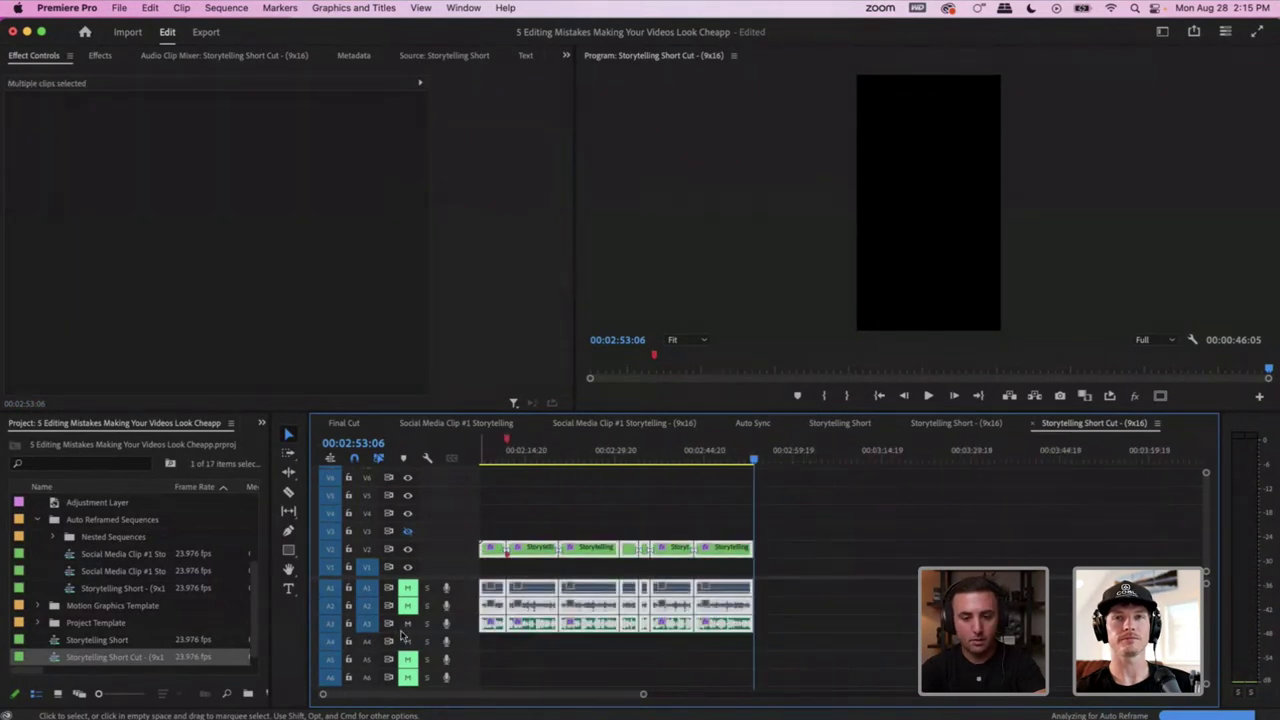
left_click(860, 500)
left_click(879, 396)
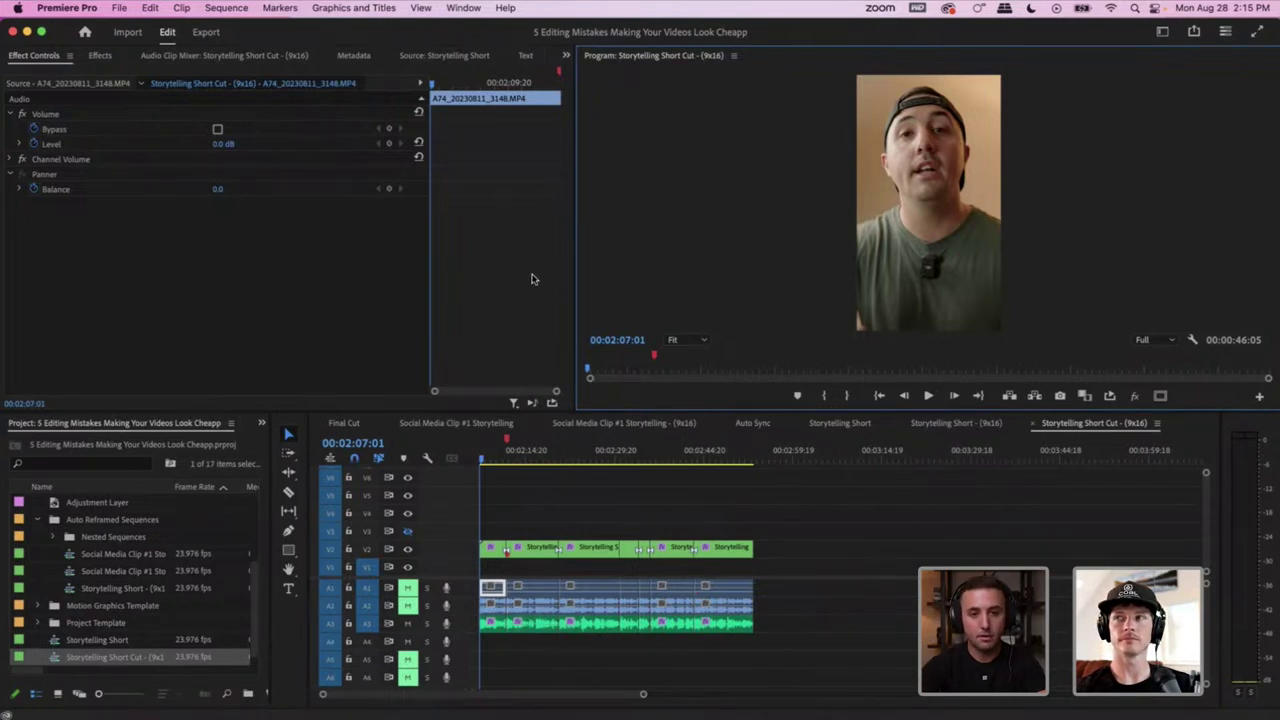
Open the Window menu listing the available panels
left_click(462, 8)
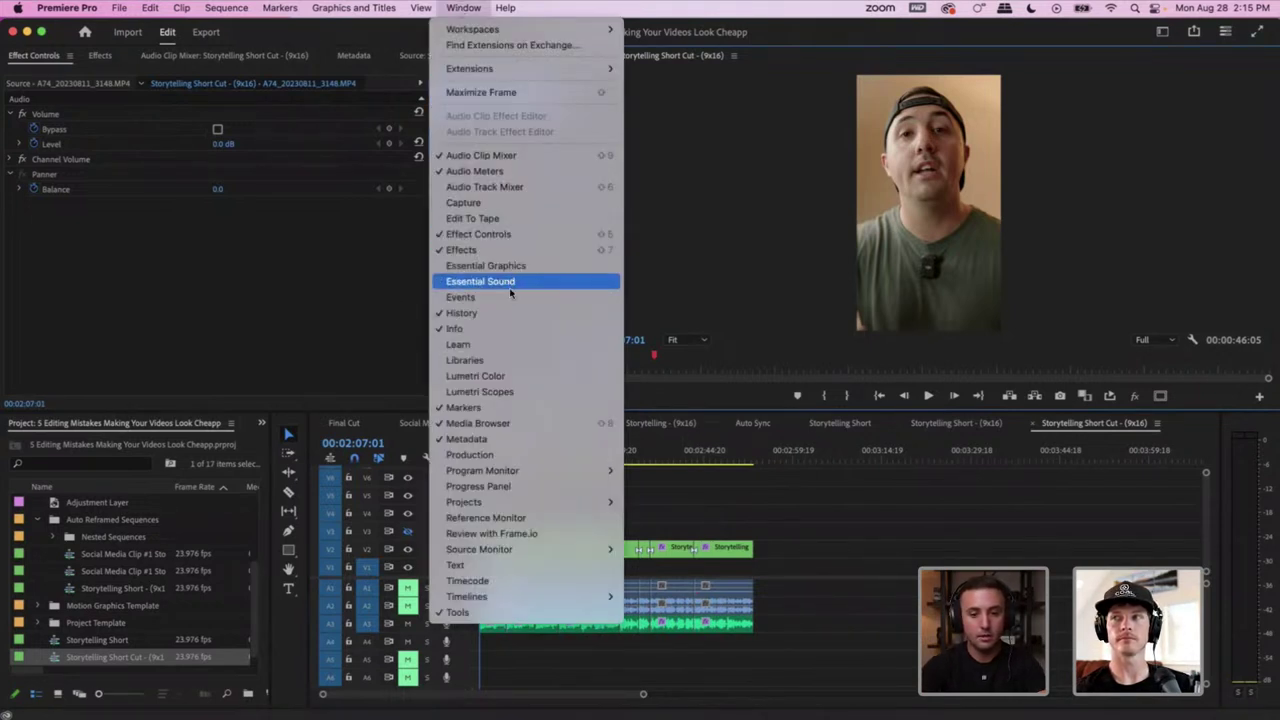
Show the Text panel's captions area and open the Premiere Pro Preferences submenu
left_click(503, 565)
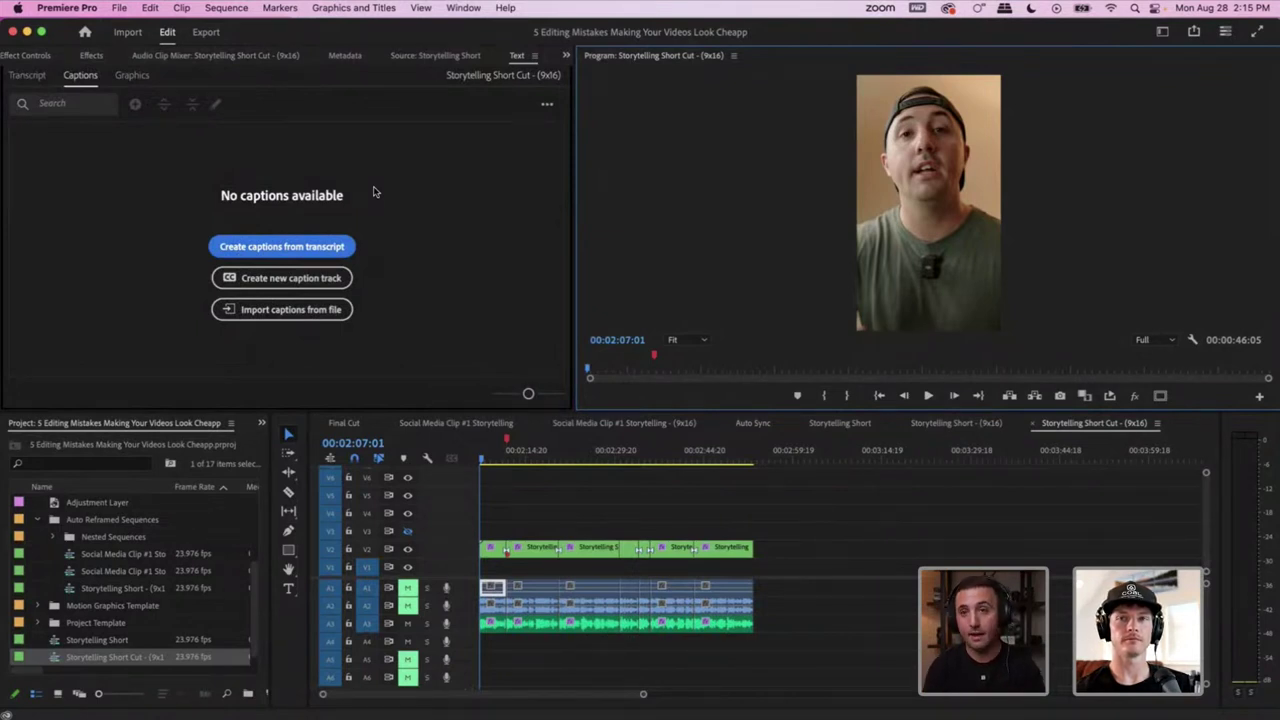
left_click(64, 20)
In Transcription preferences, toggle Automatically transcribe clips and review which clips it covers
mouse_move(100, 53)
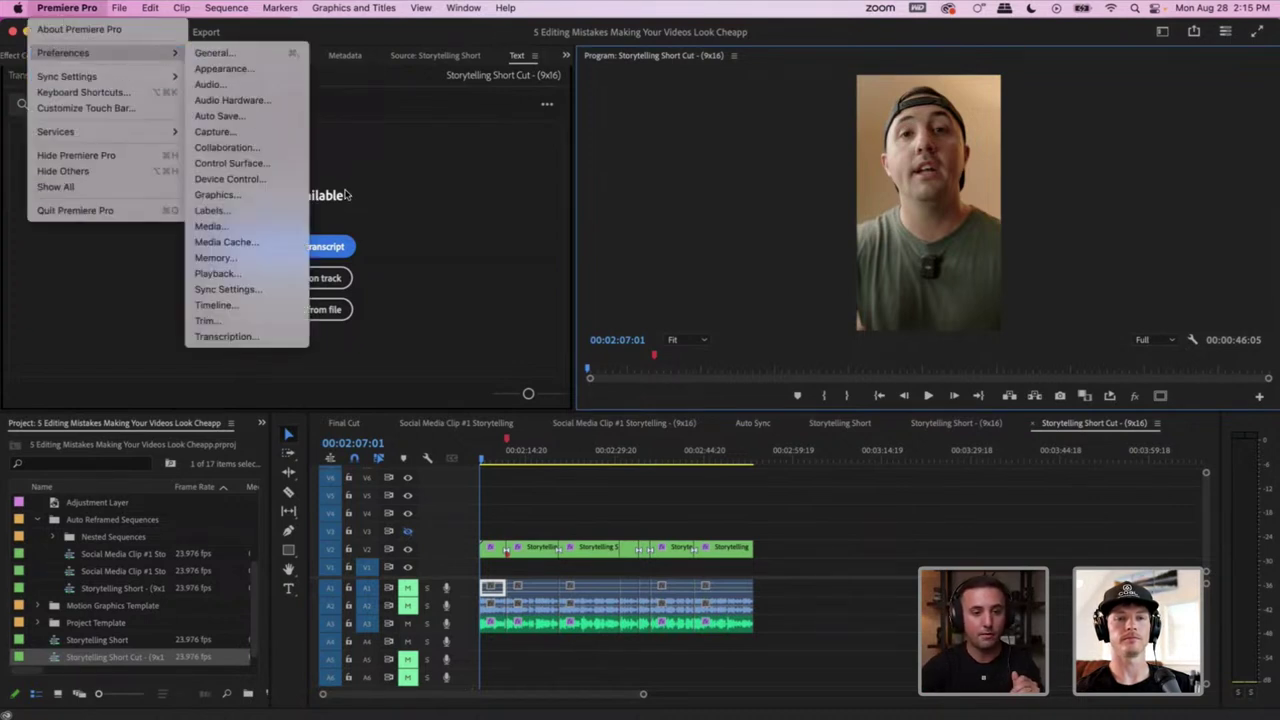
left_click(265, 338)
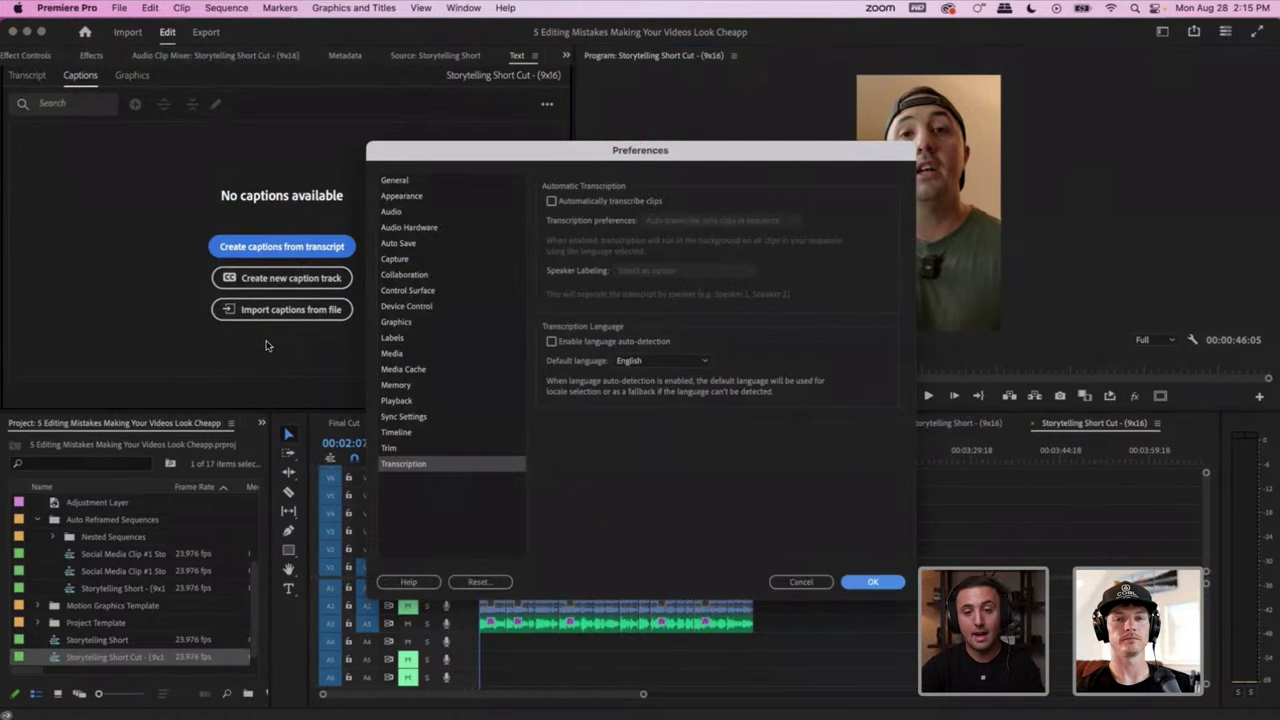
left_click(552, 202)
left_click(552, 202)
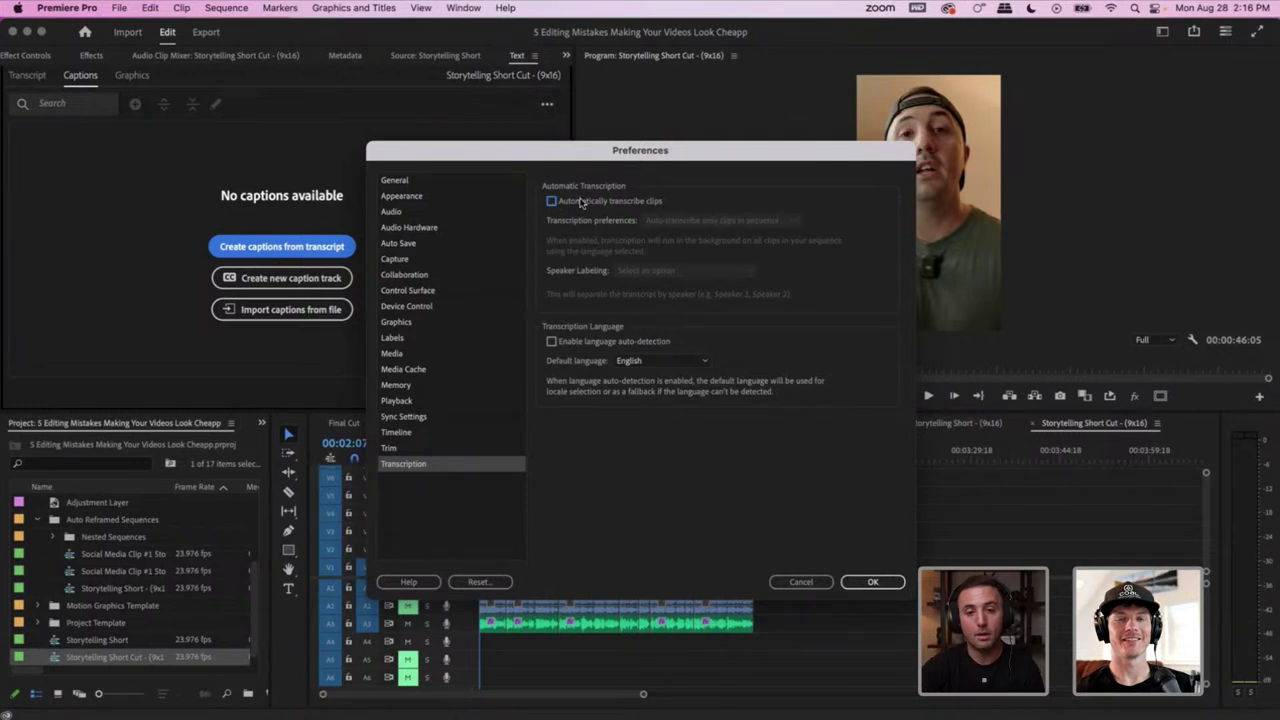
left_click(571, 203)
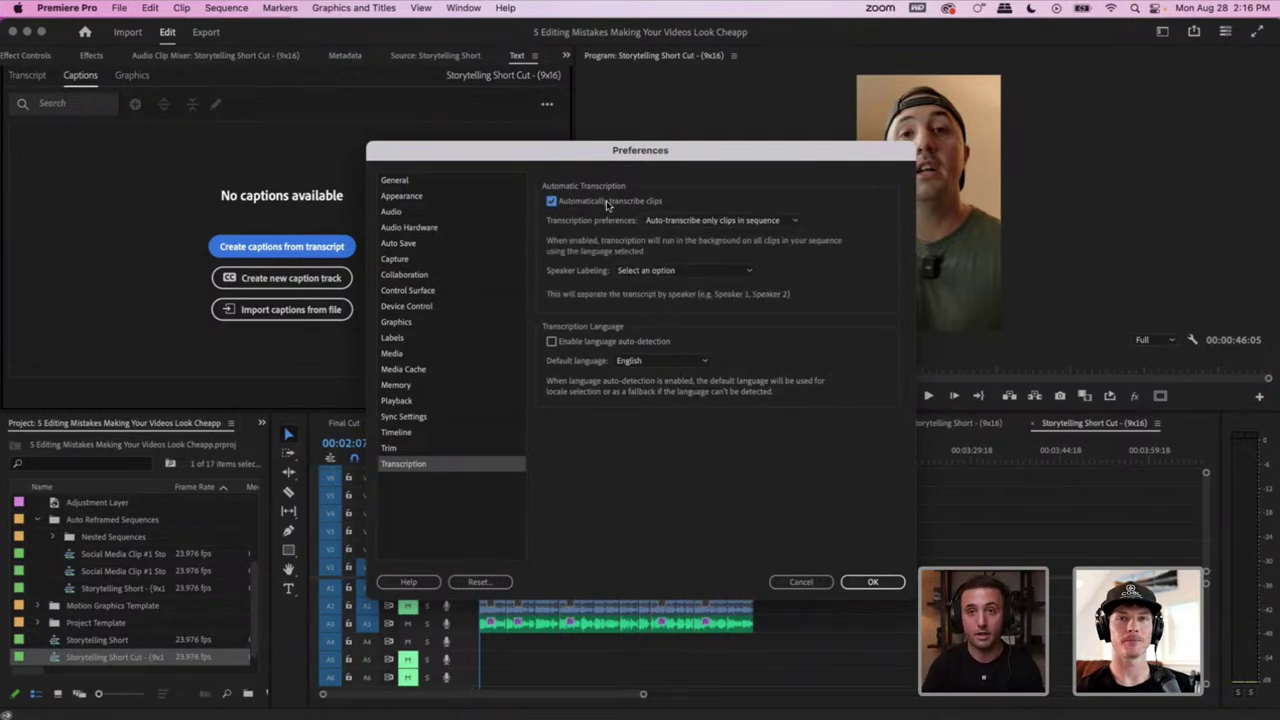
left_click(698, 220)
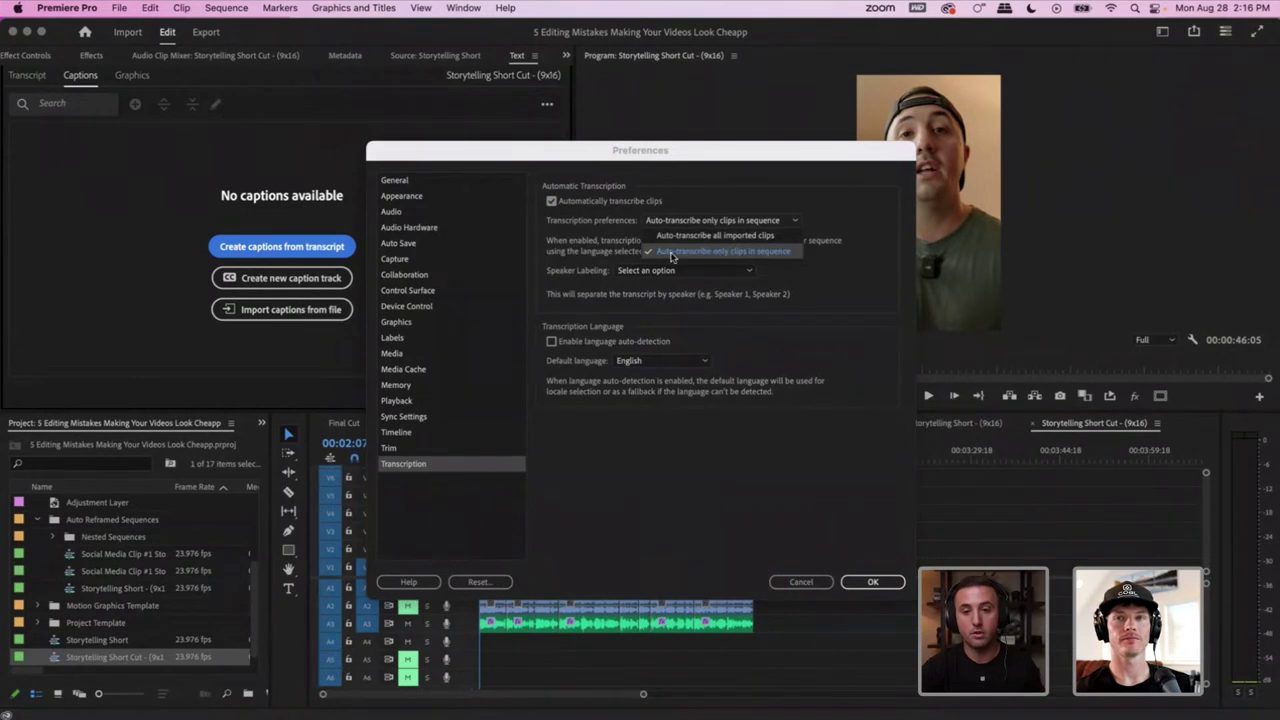
left_click(843, 208)
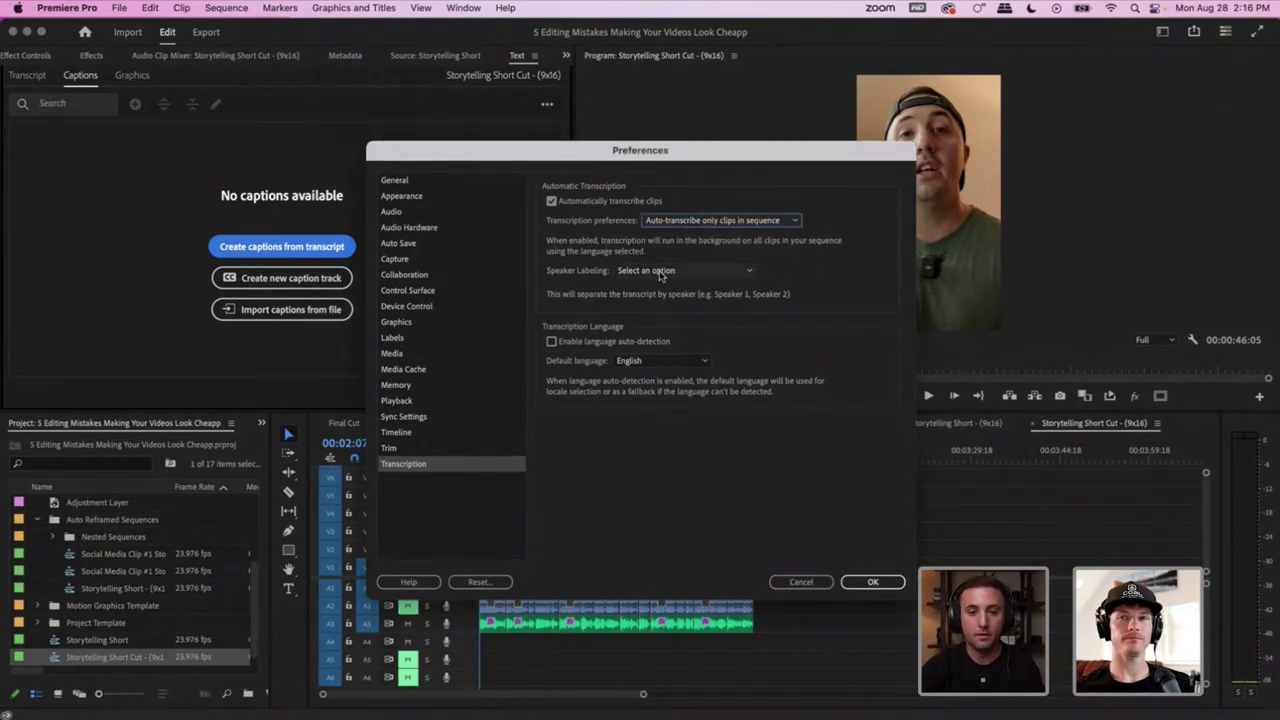
Check the speaker labeling options, turn auto-transcription off, and cancel Preferences
left_click(656, 270)
left_click(582, 265)
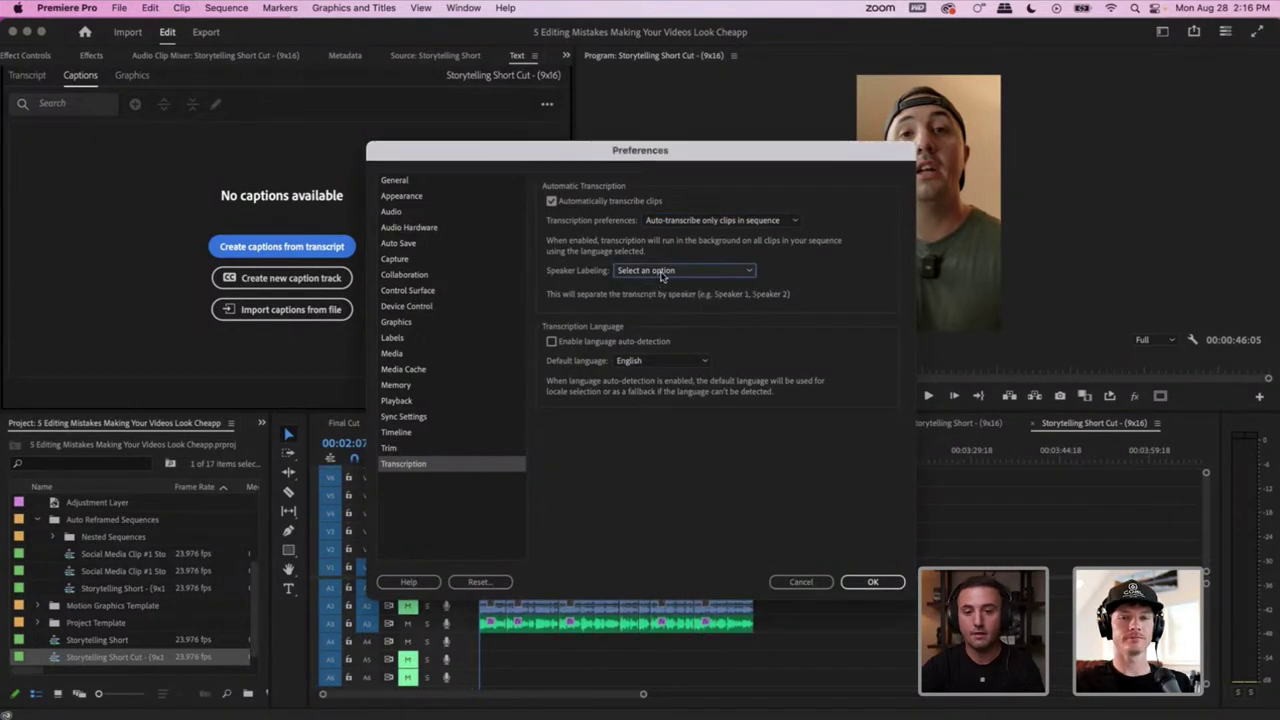
left_click(661, 272)
left_click(601, 270)
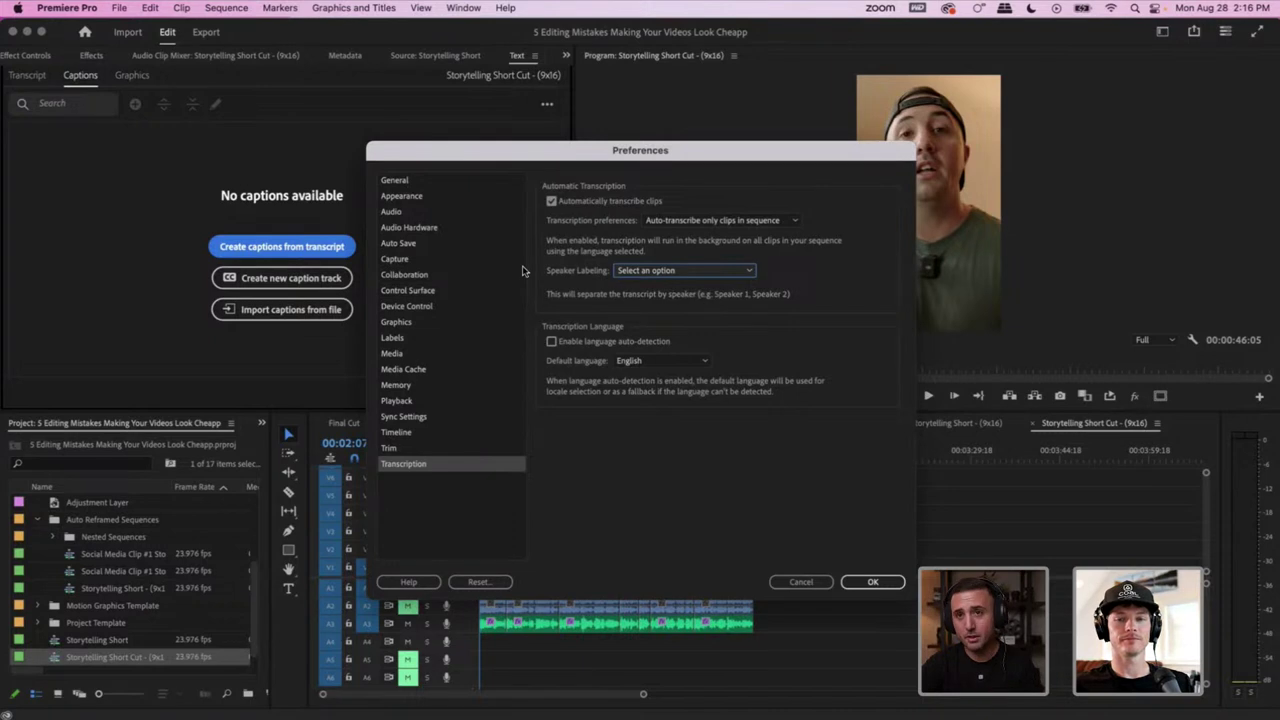
left_click(555, 201)
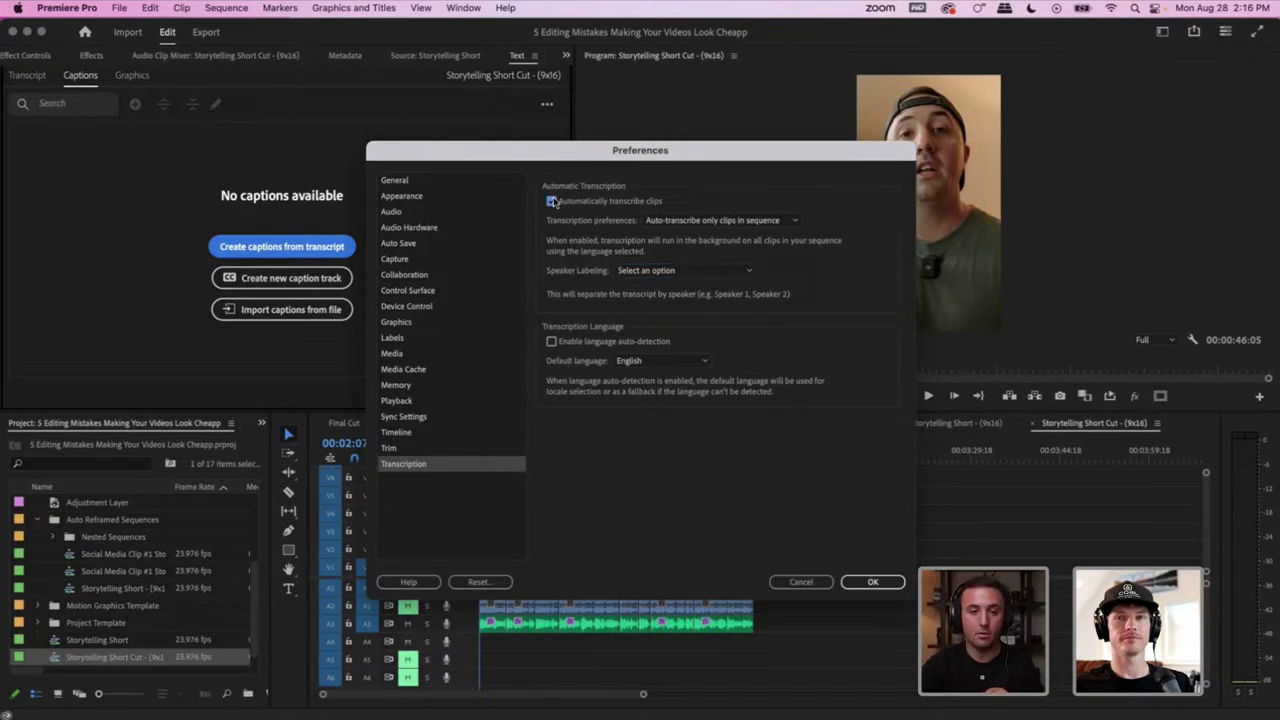
left_click(801, 582)
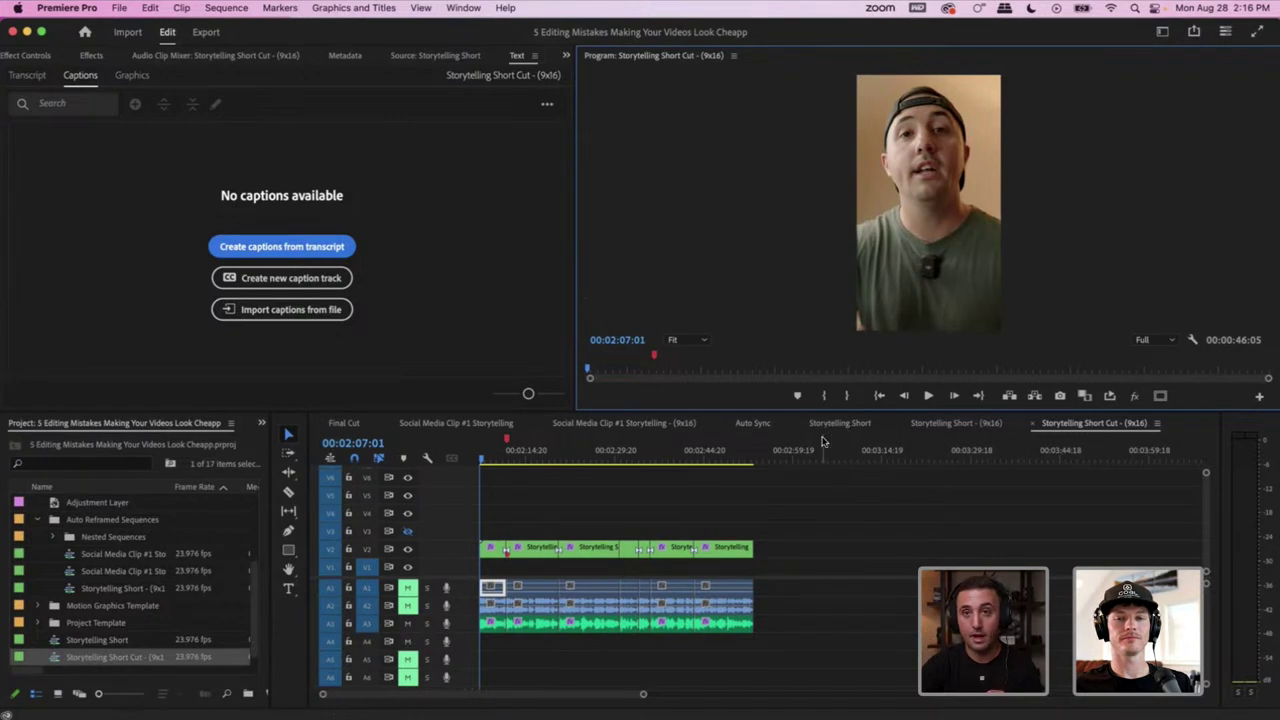
Show the Auto Sync sequence's transcript and its actions menu
left_click(762, 424)
left_click(27, 75)
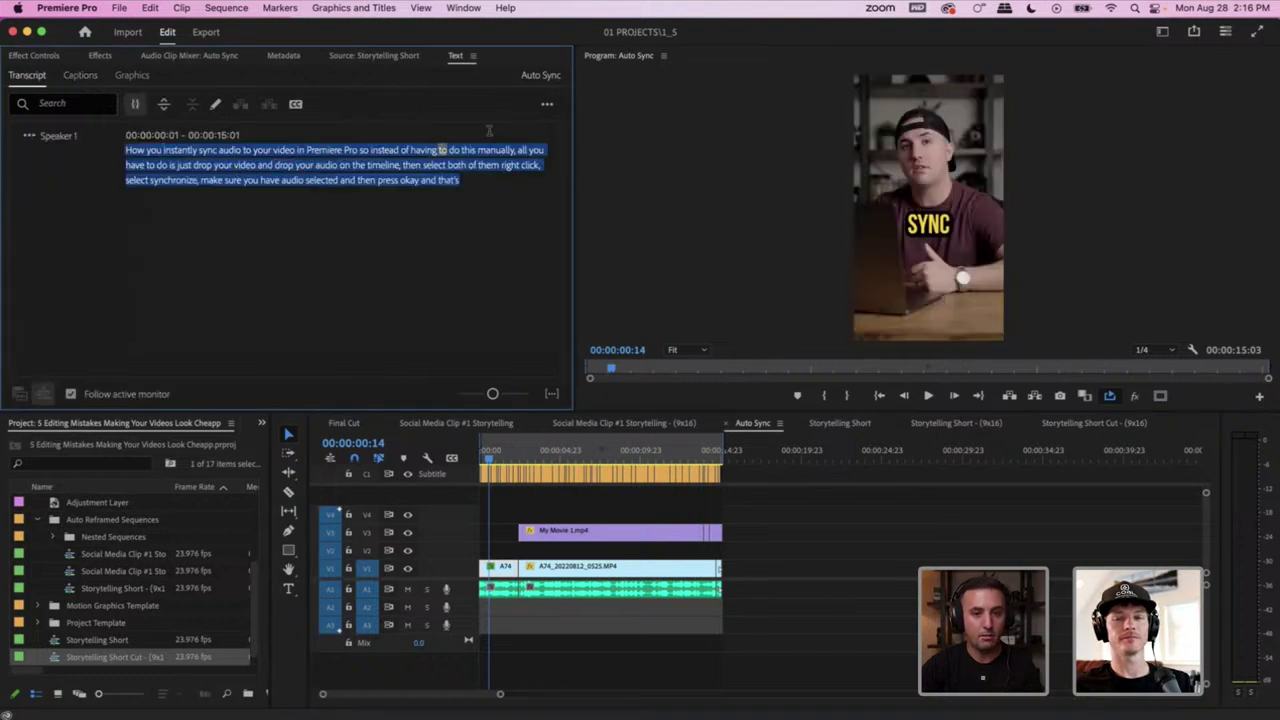
left_click(547, 105)
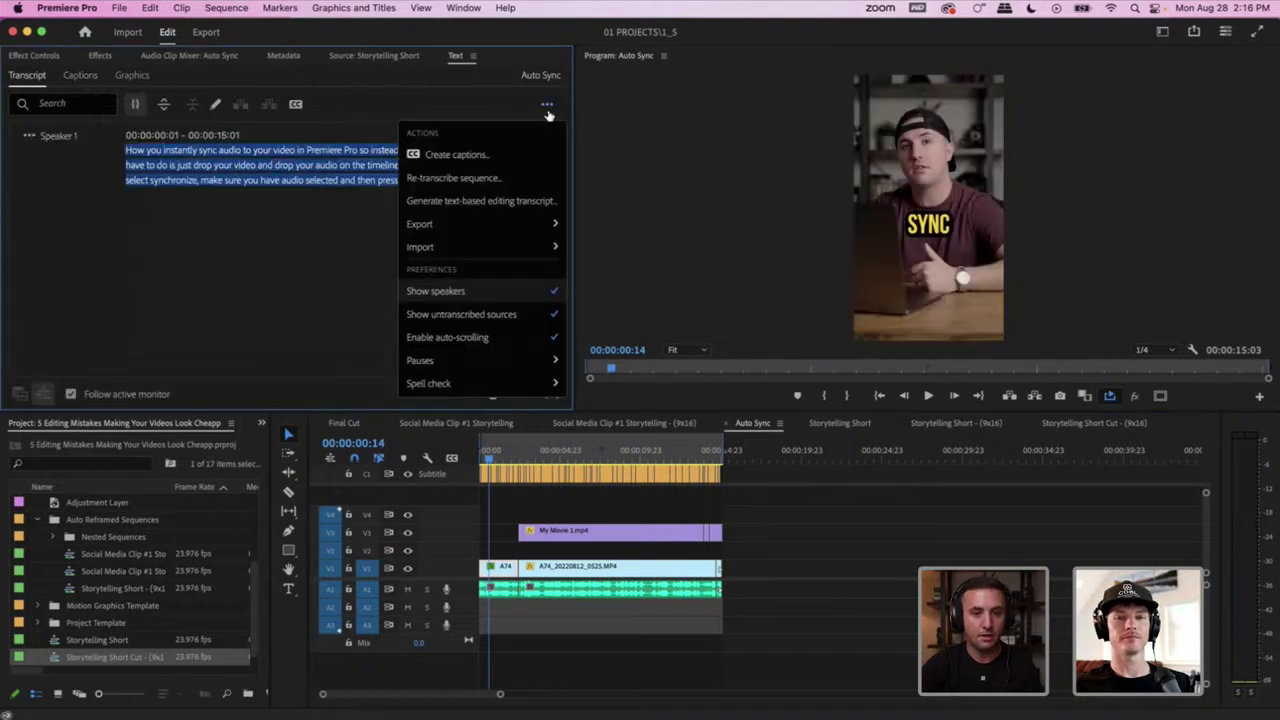
Look at the Re-transcribe settings, cancel them, and glance at the caption list
left_click(519, 184)
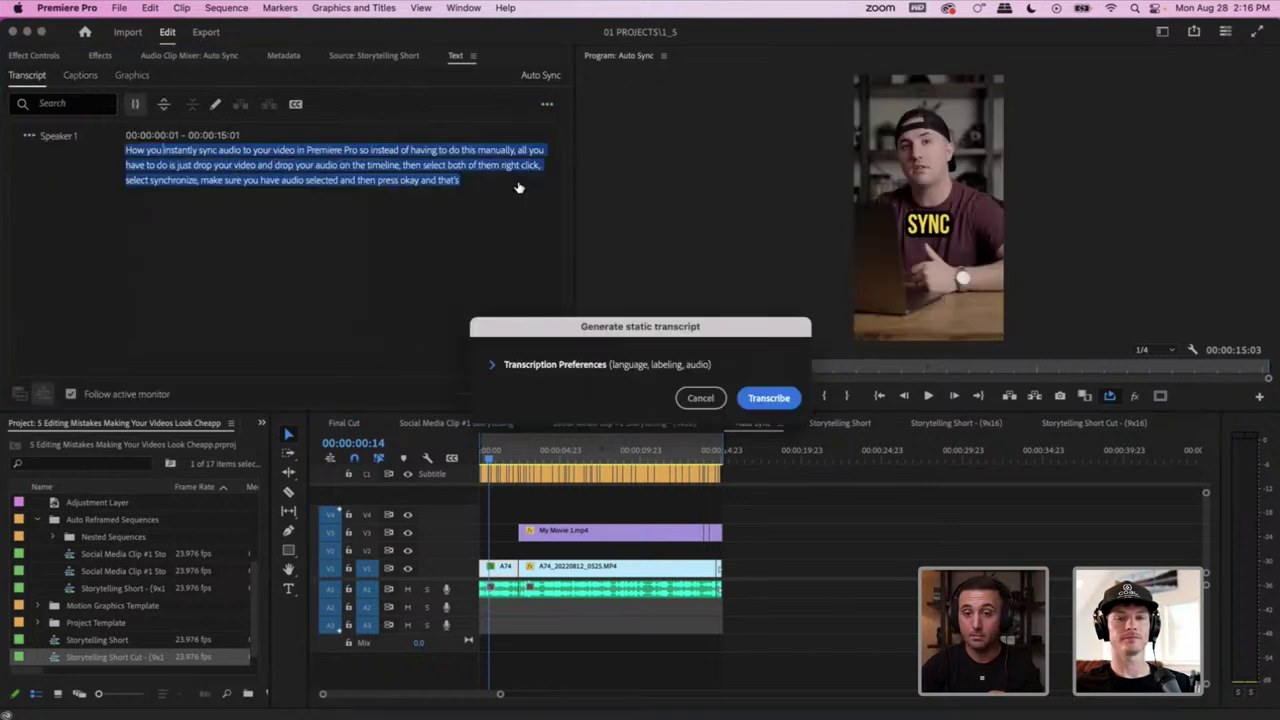
left_click(494, 366)
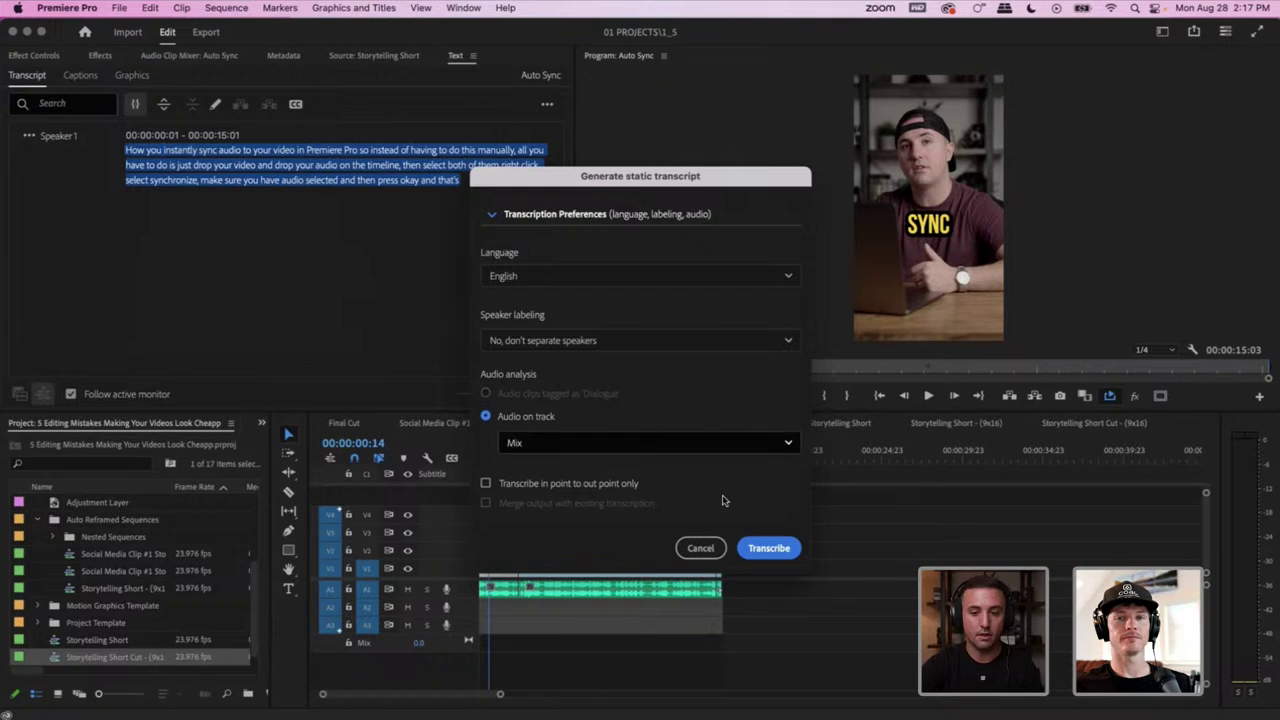
left_click(700, 548)
left_click(72, 76)
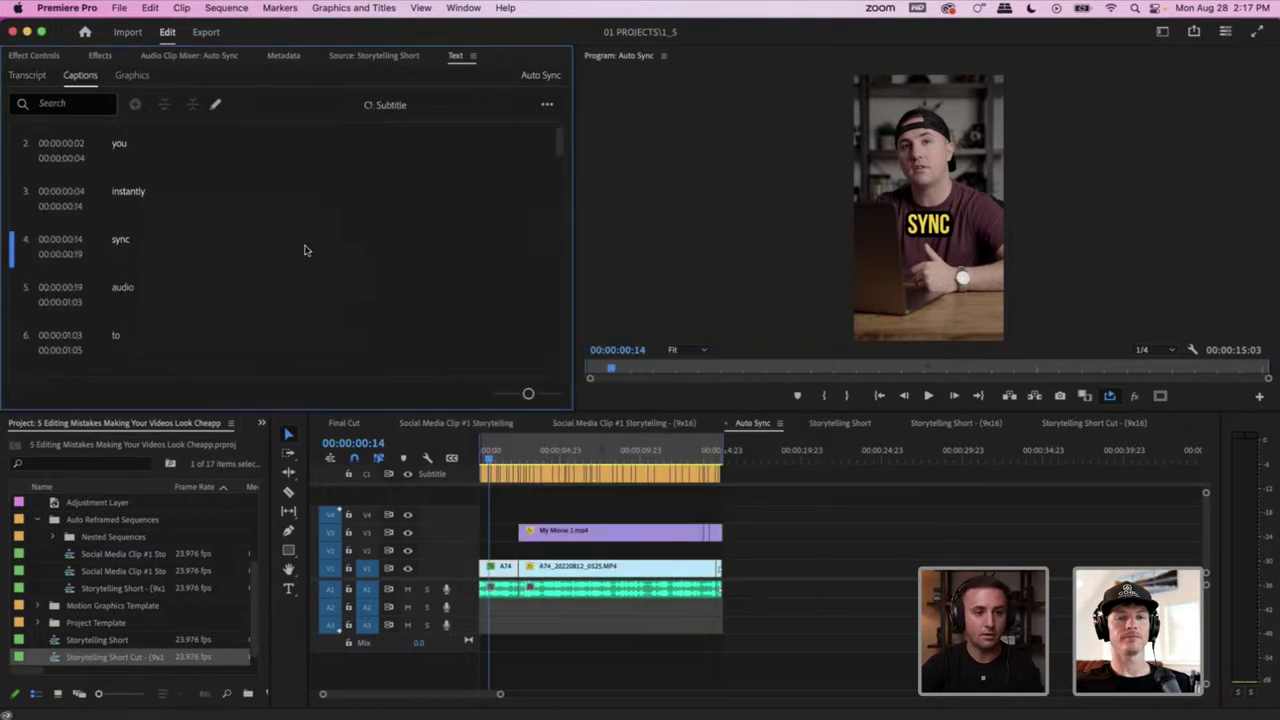
left_click(27, 75)
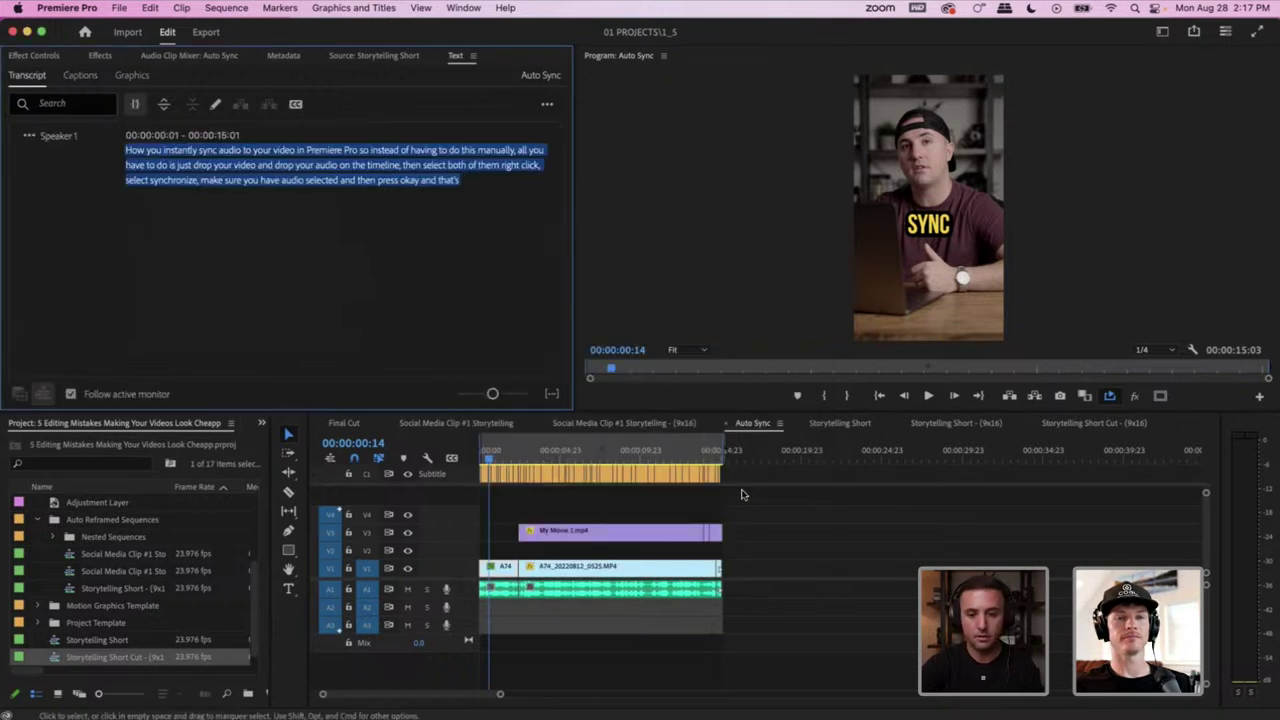
Delete the subtitle captions from the timeline and confirm the Captions list is empty
left_click(745, 491)
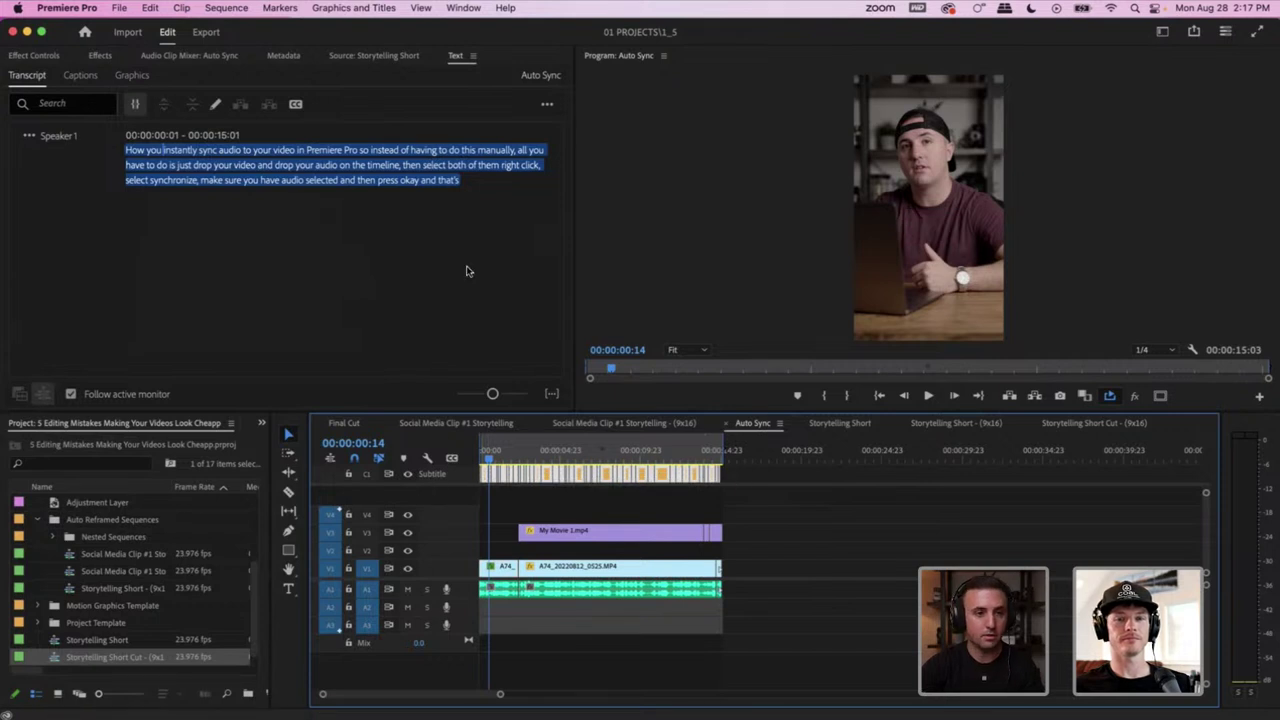
key("Delete")
left_click(80, 76)
left_click(27, 75)
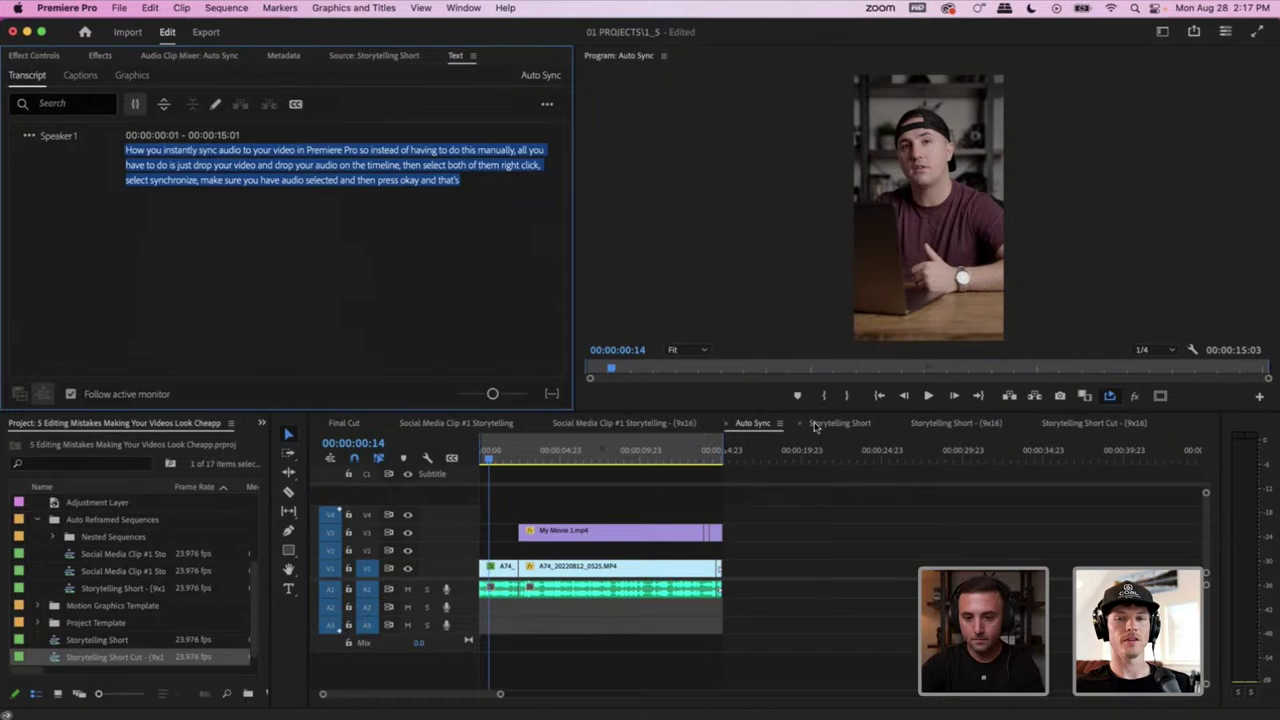
left_click(862, 425)
left_click(946, 425)
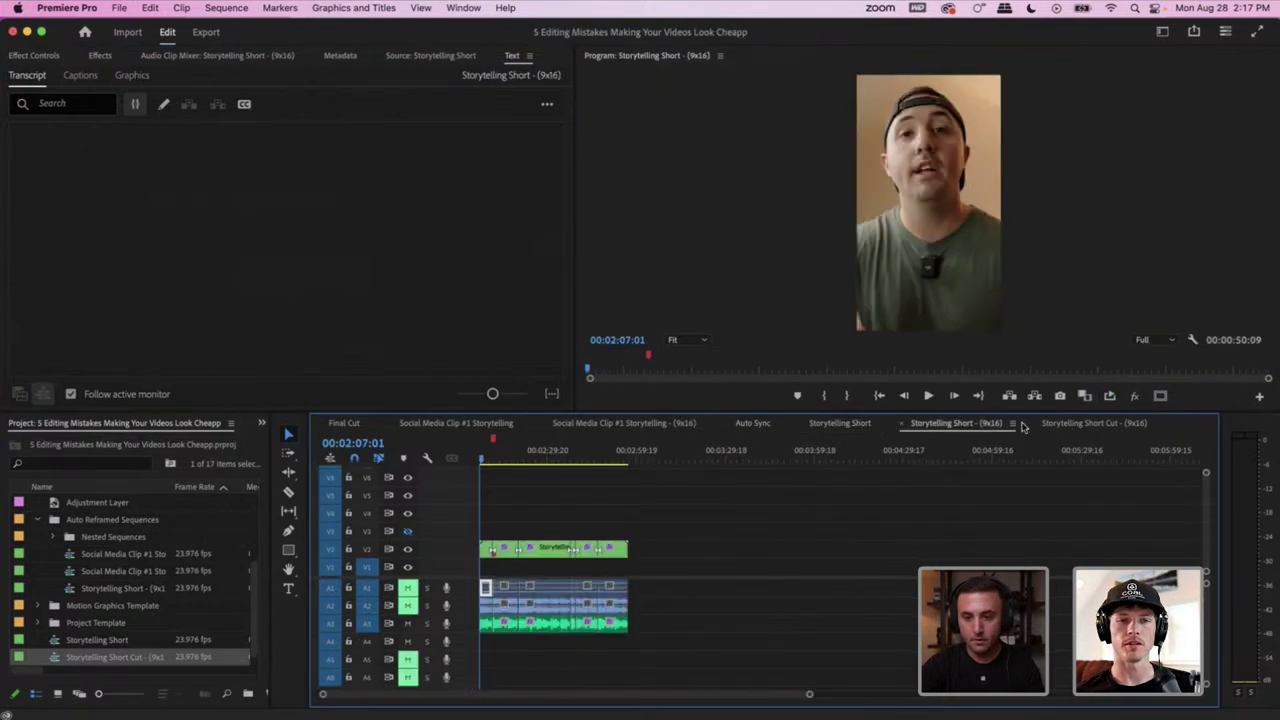
left_click(1100, 425)
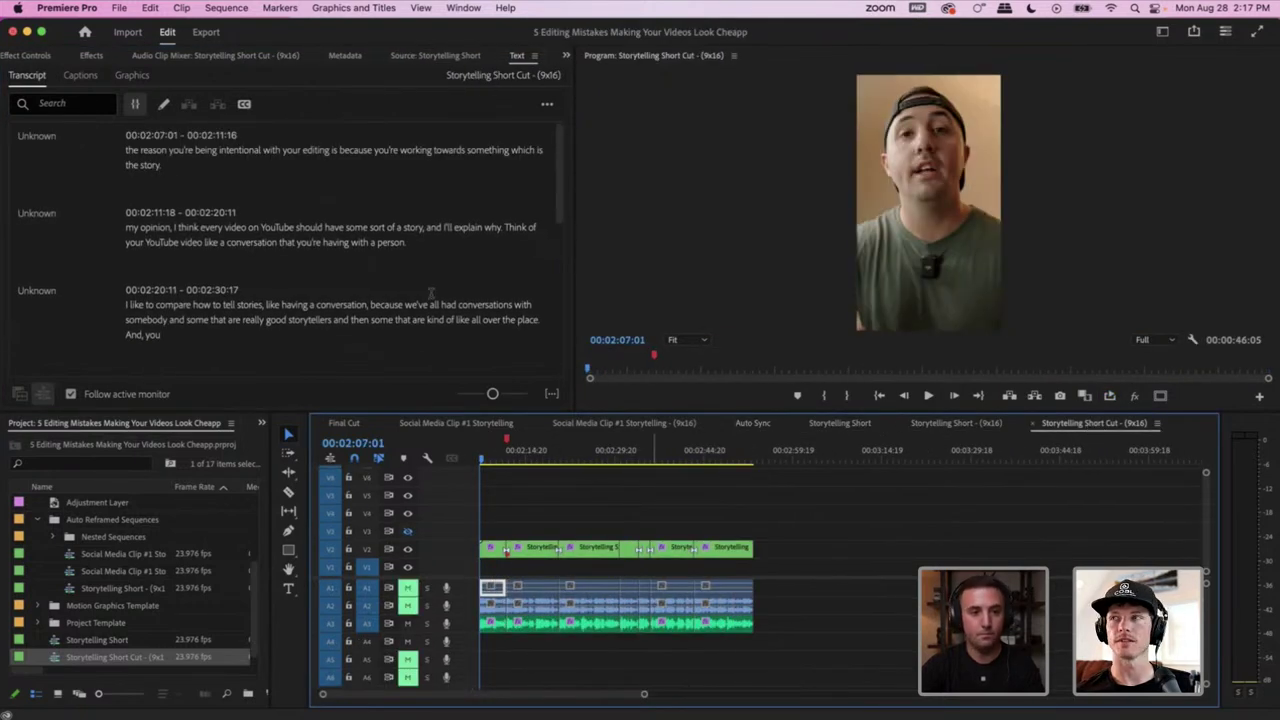
left_click(80, 77)
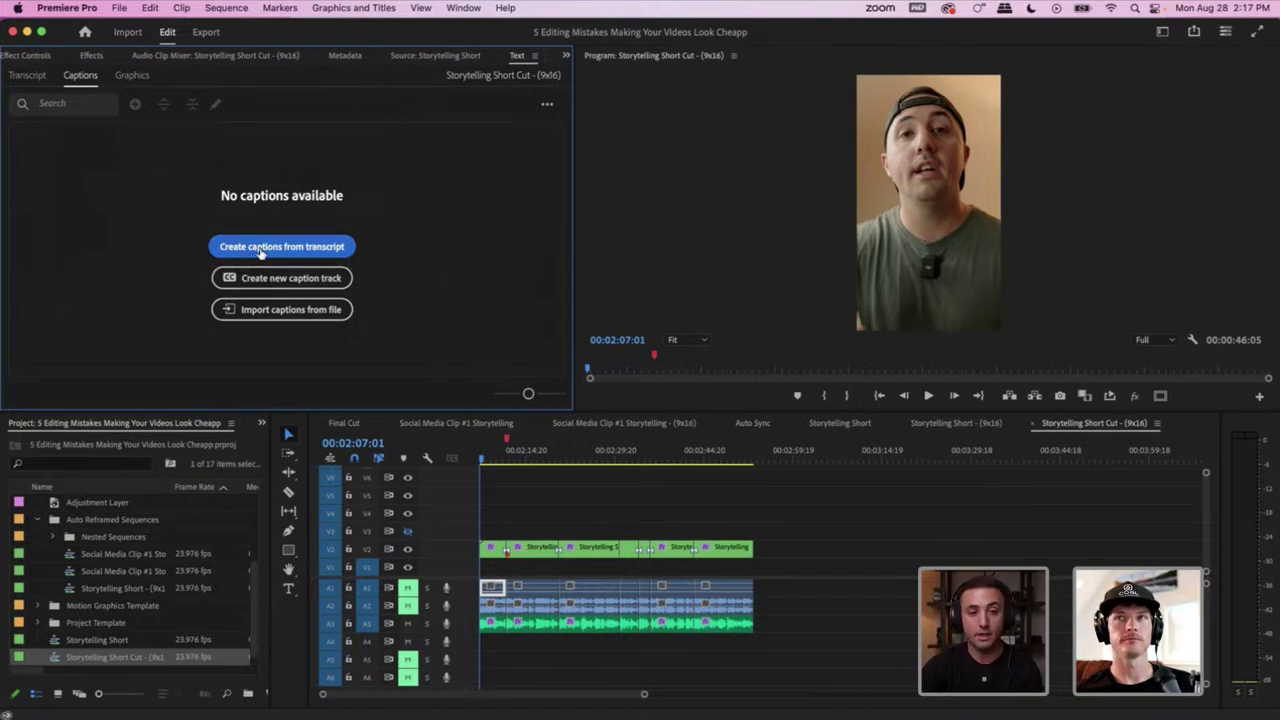
left_click(958, 423)
left_click(865, 425)
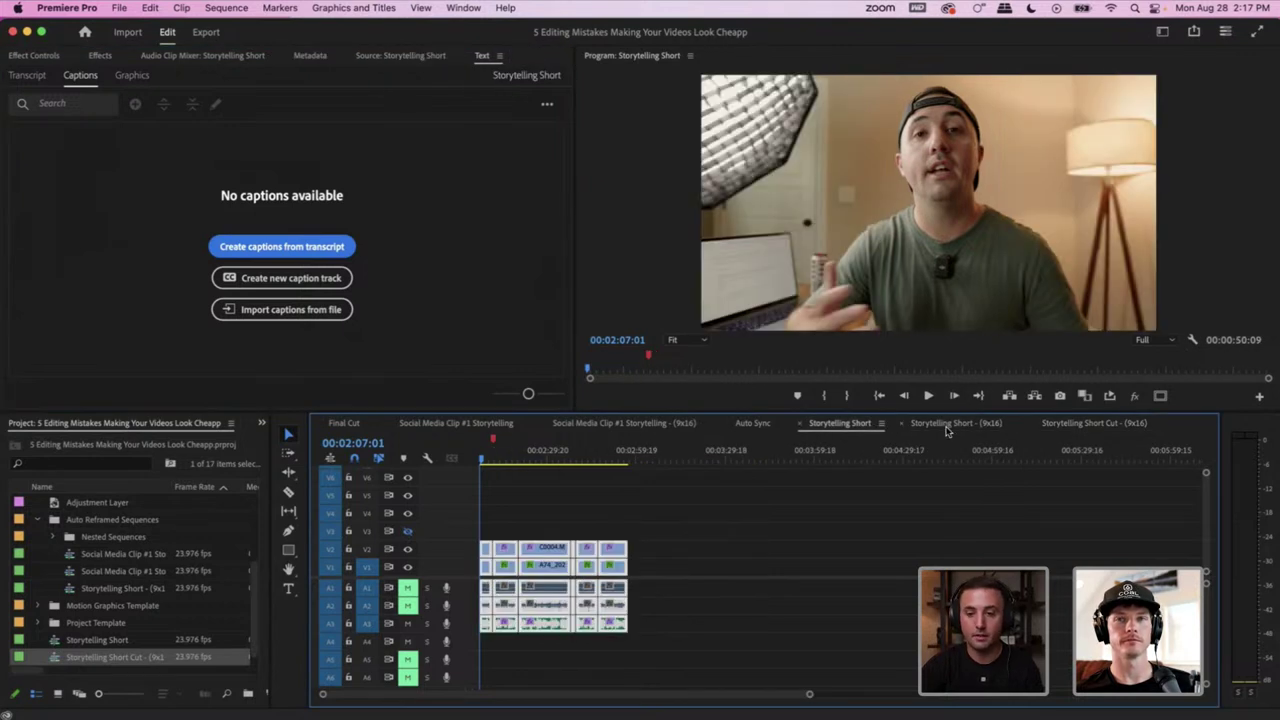
left_click(766, 426)
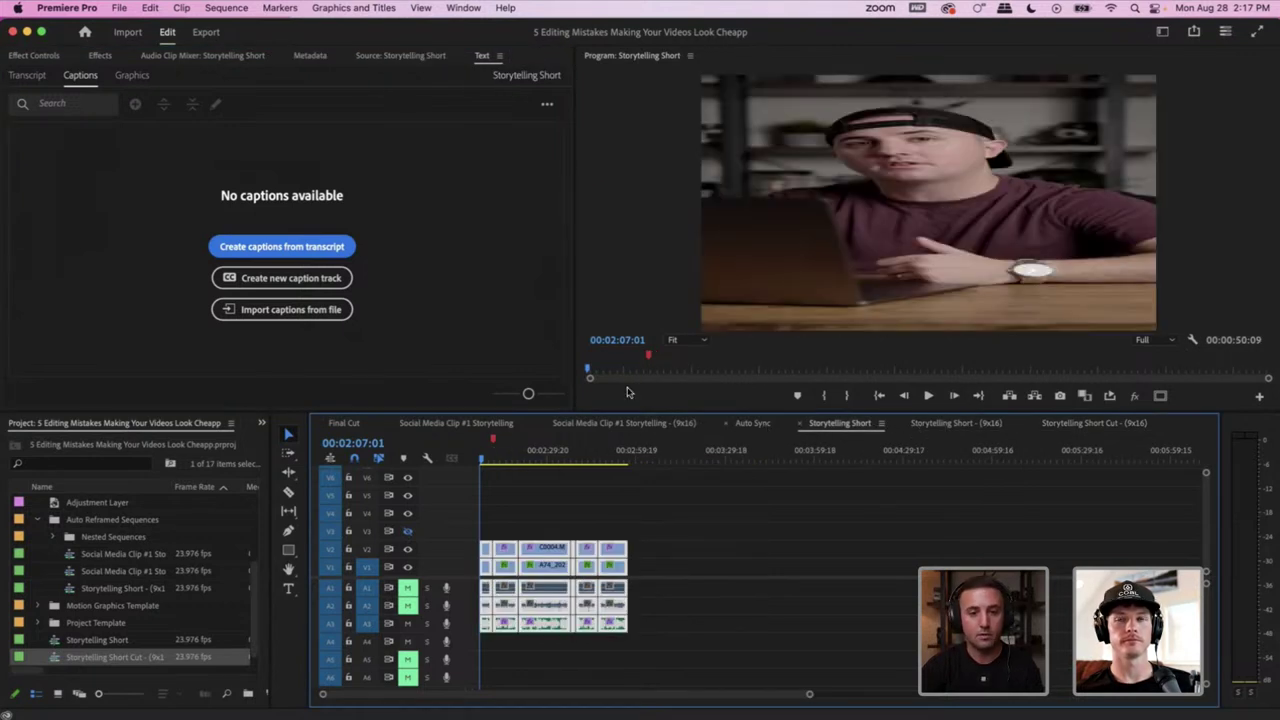
left_click(27, 75)
Open the Re-transcribe sequence settings and keep English as the language
left_click(547, 105)
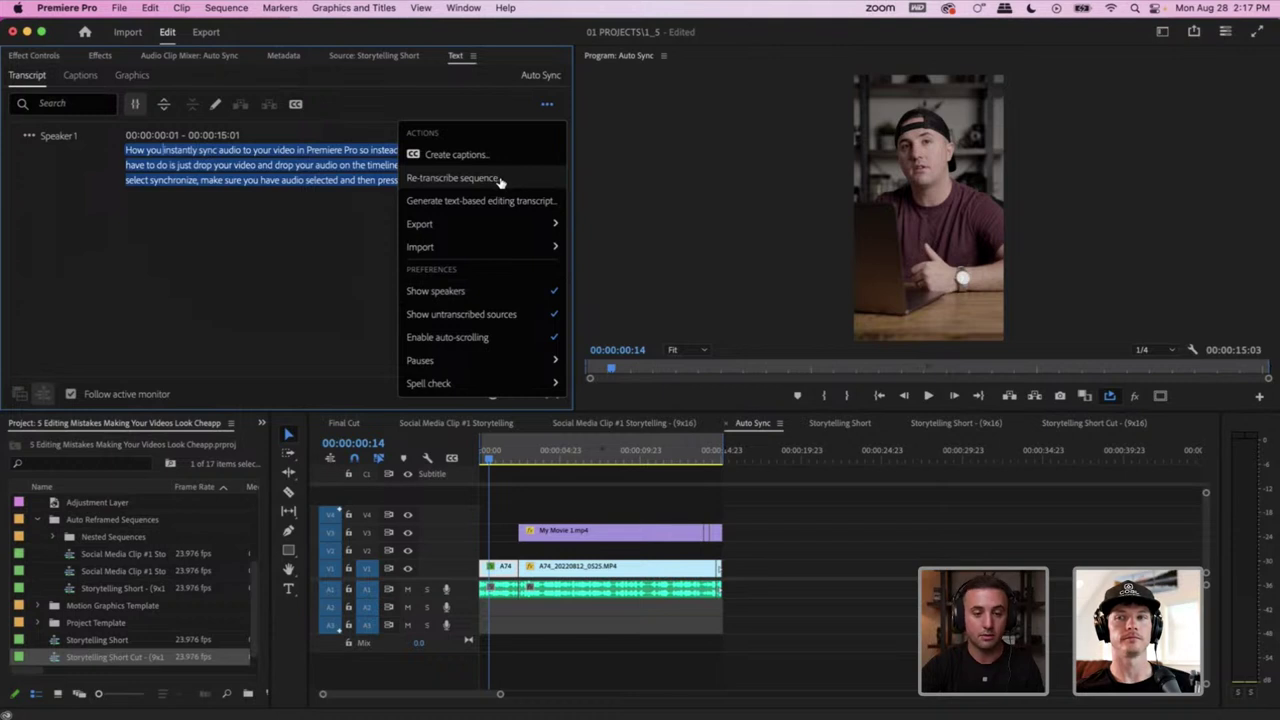
left_click(472, 181)
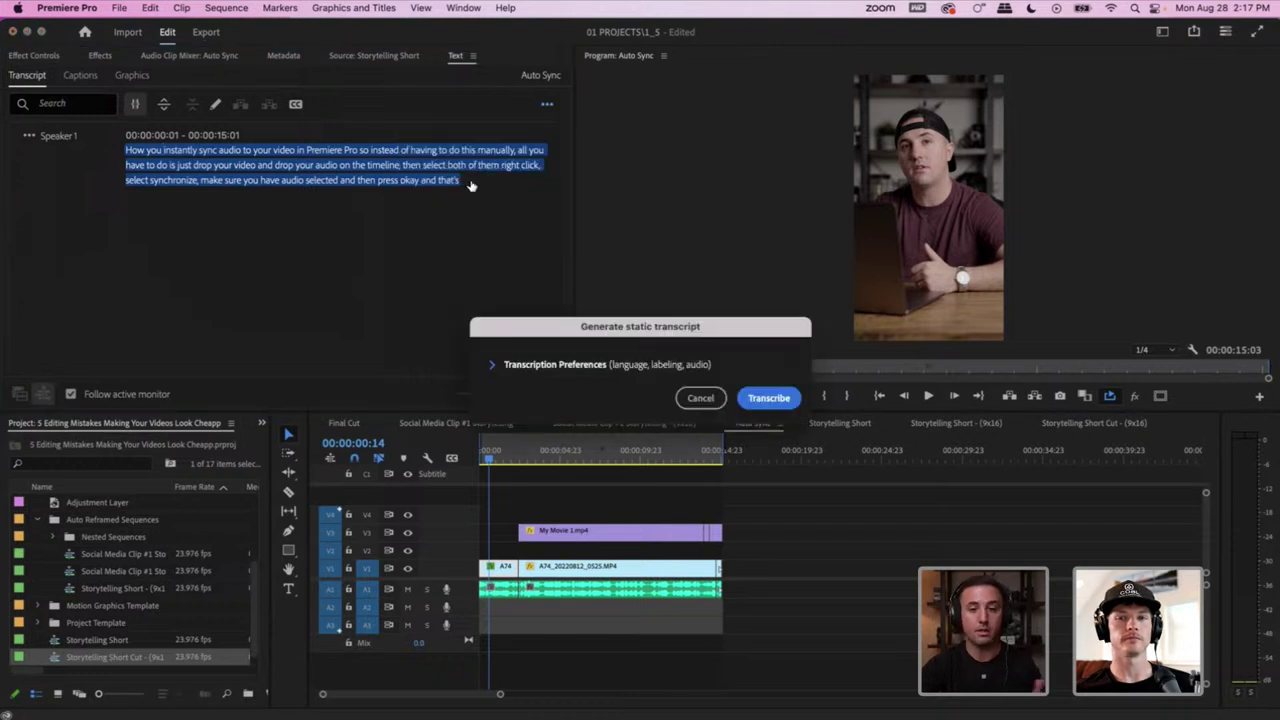
left_click(492, 366)
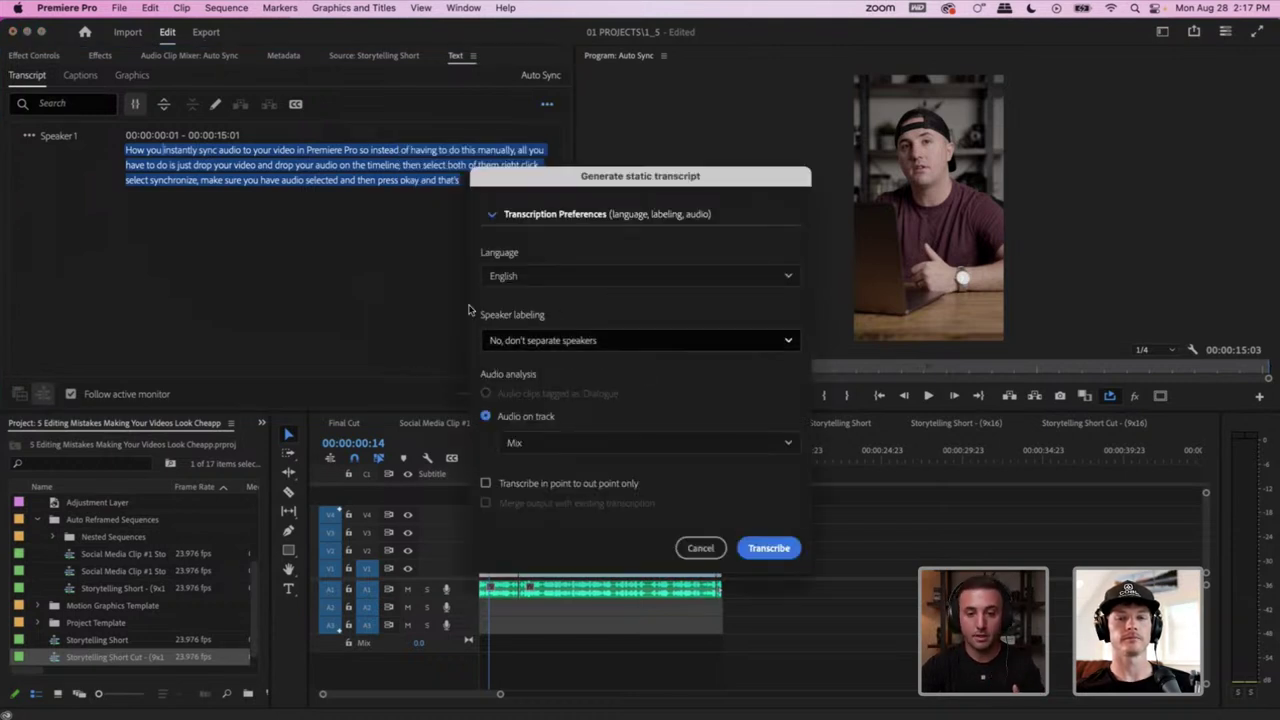
left_click(636, 280)
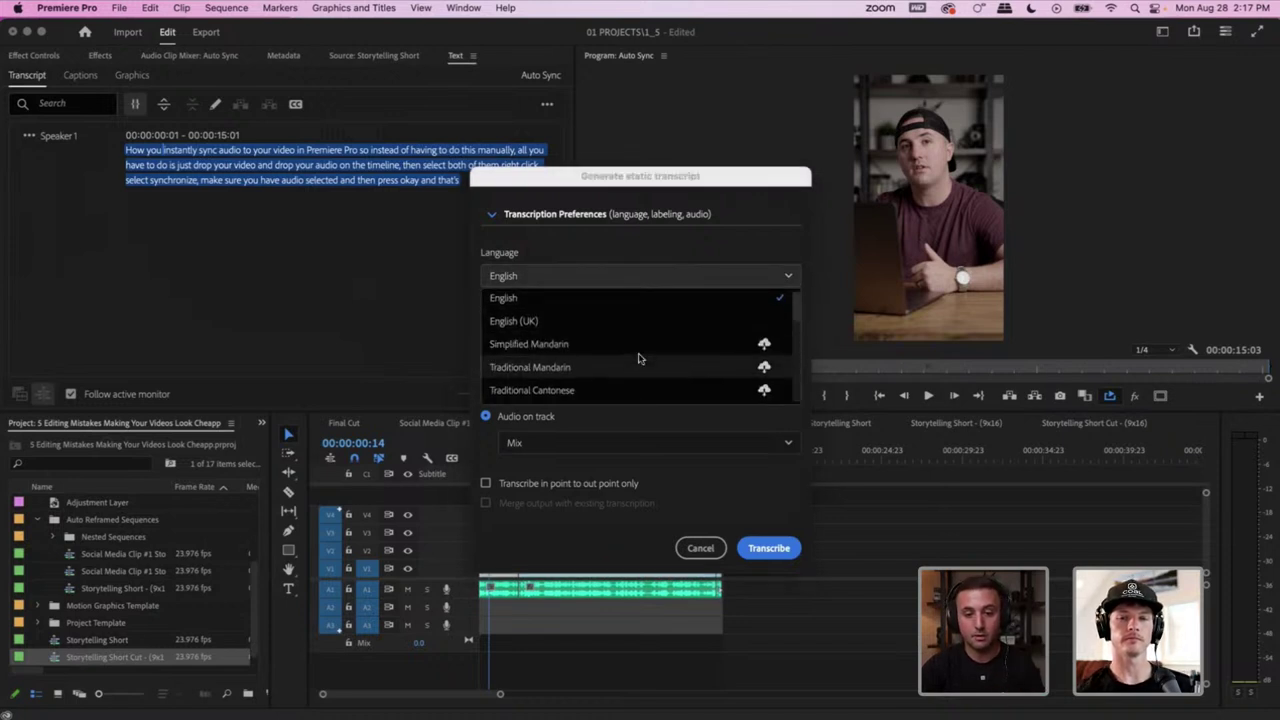
scroll(640, 359, "down", 2)
scroll(799, 316, "down", 5)
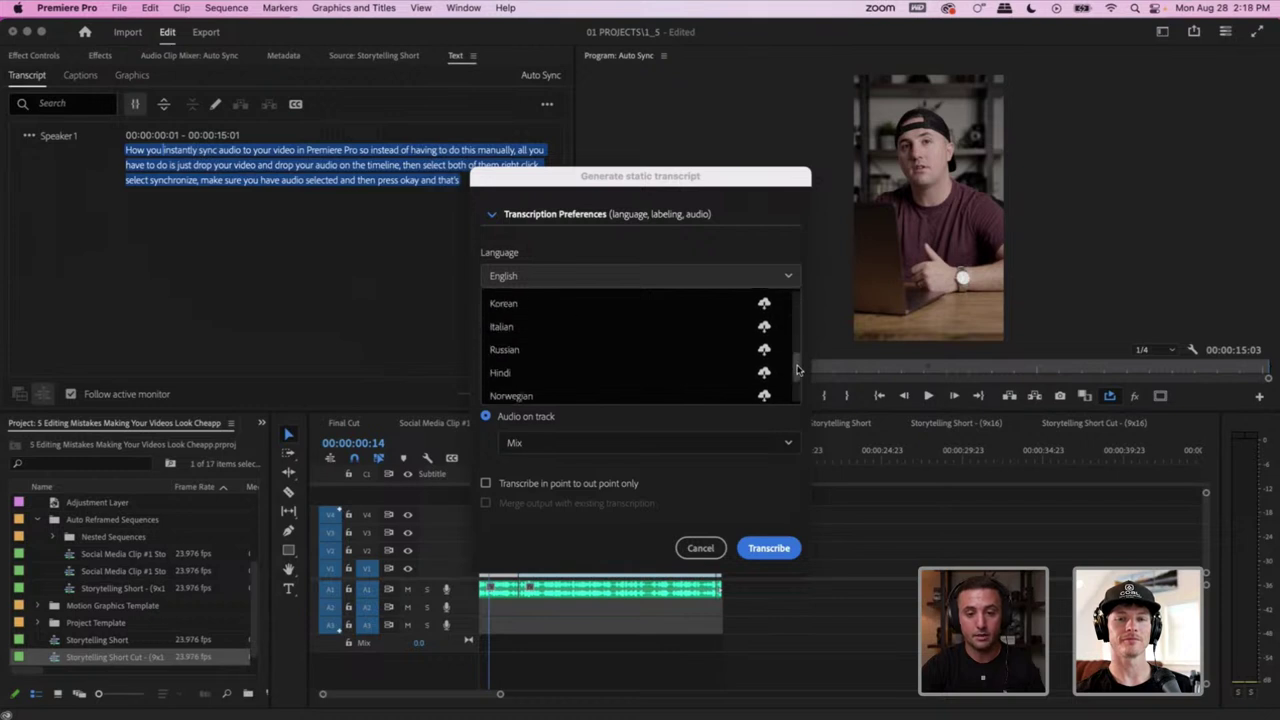
left_click(786, 248)
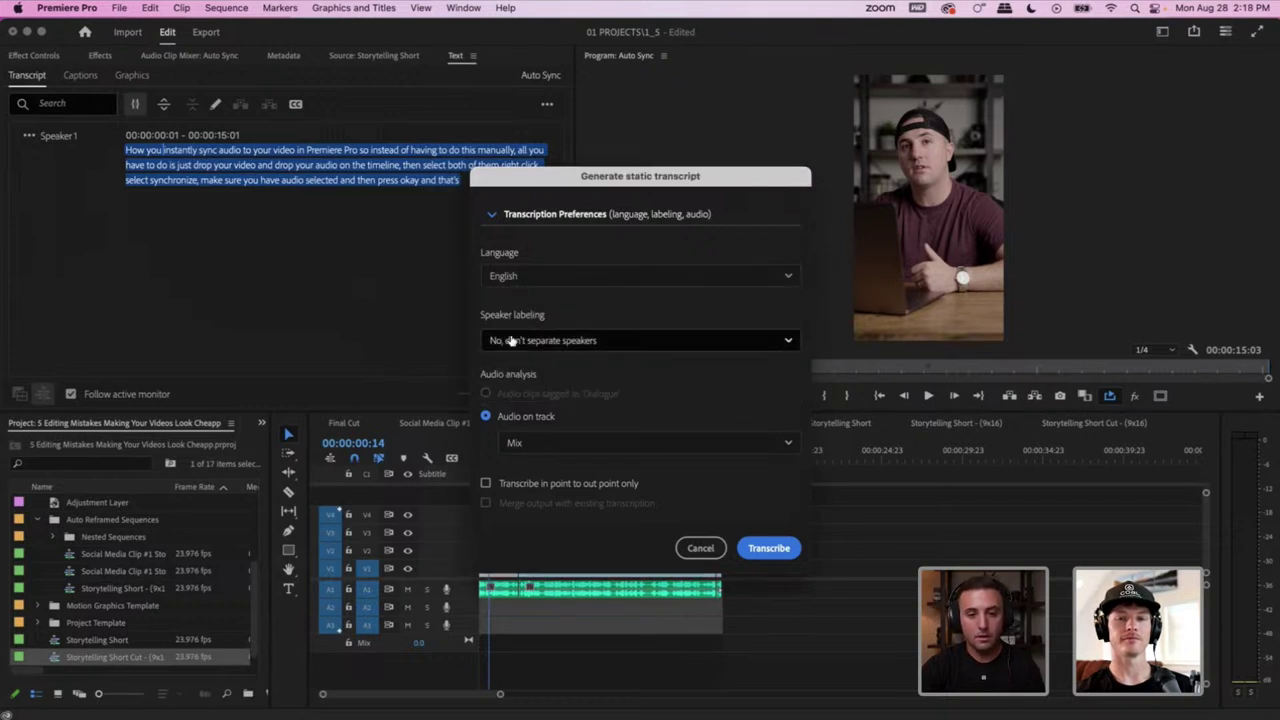
Keep No speaker separation and the Mix audio track, then start transcribing
left_click(576, 342)
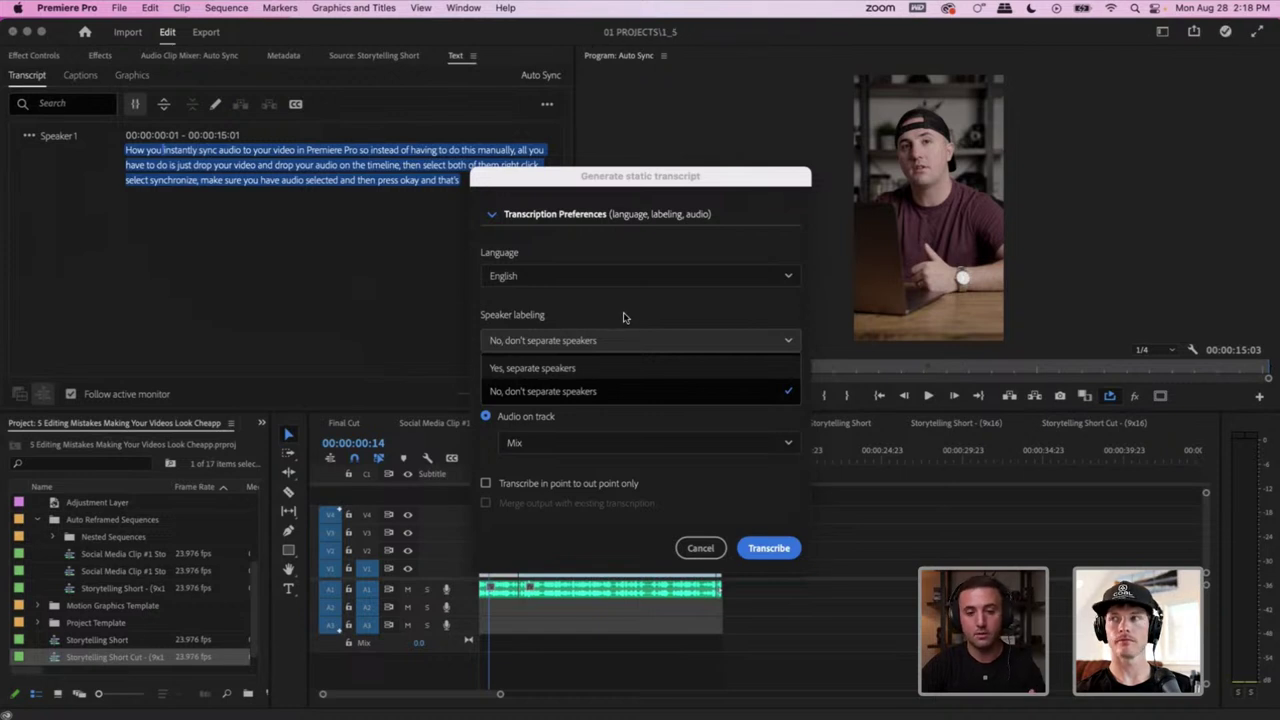
left_click(623, 317)
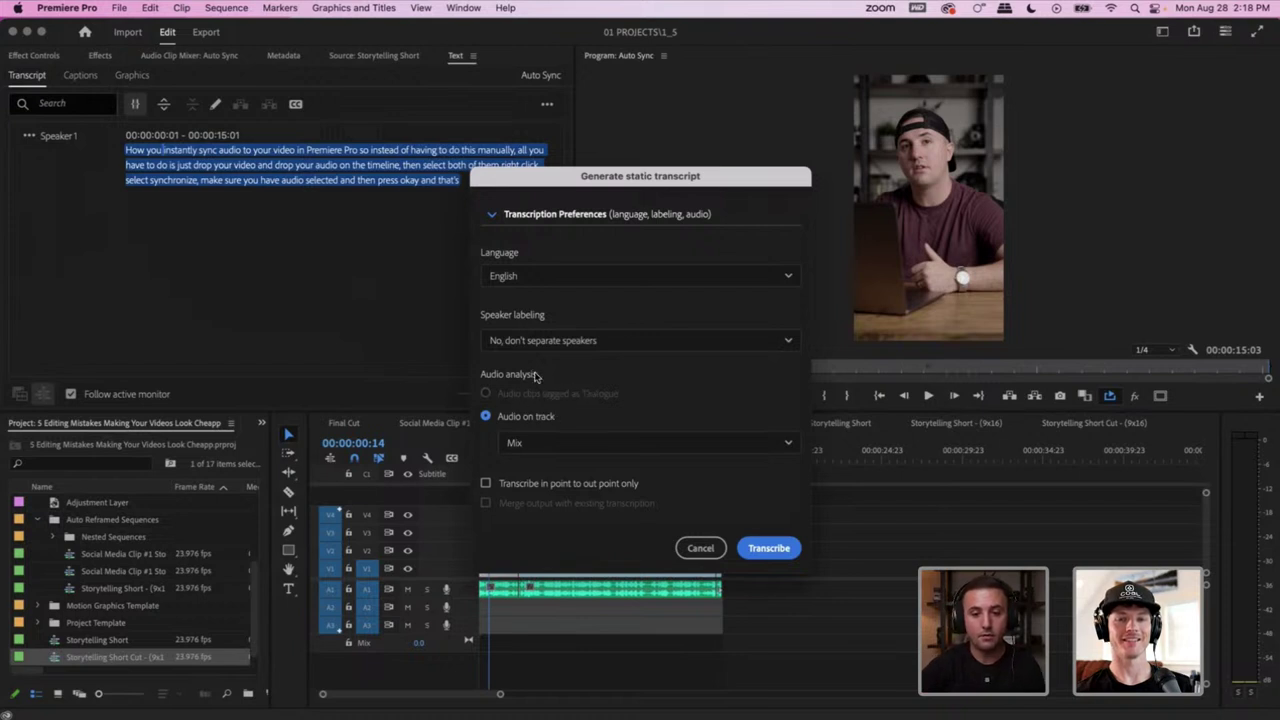
left_click(587, 449)
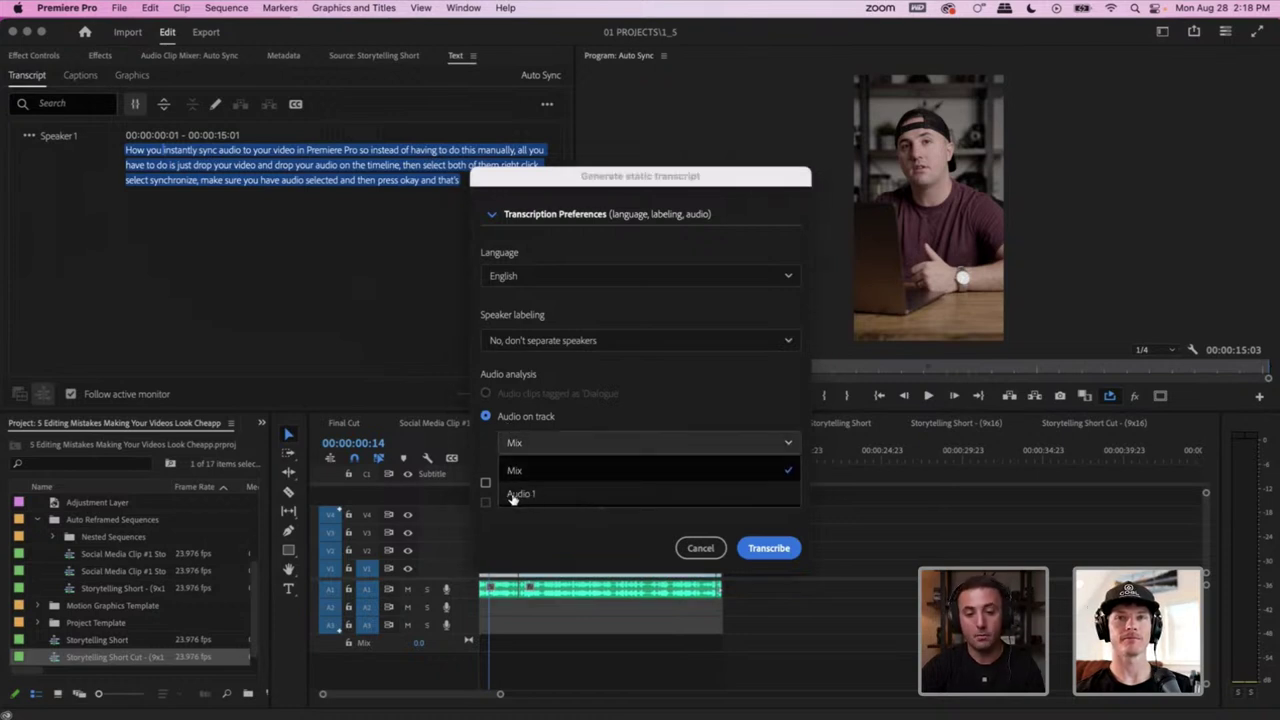
left_click(552, 481)
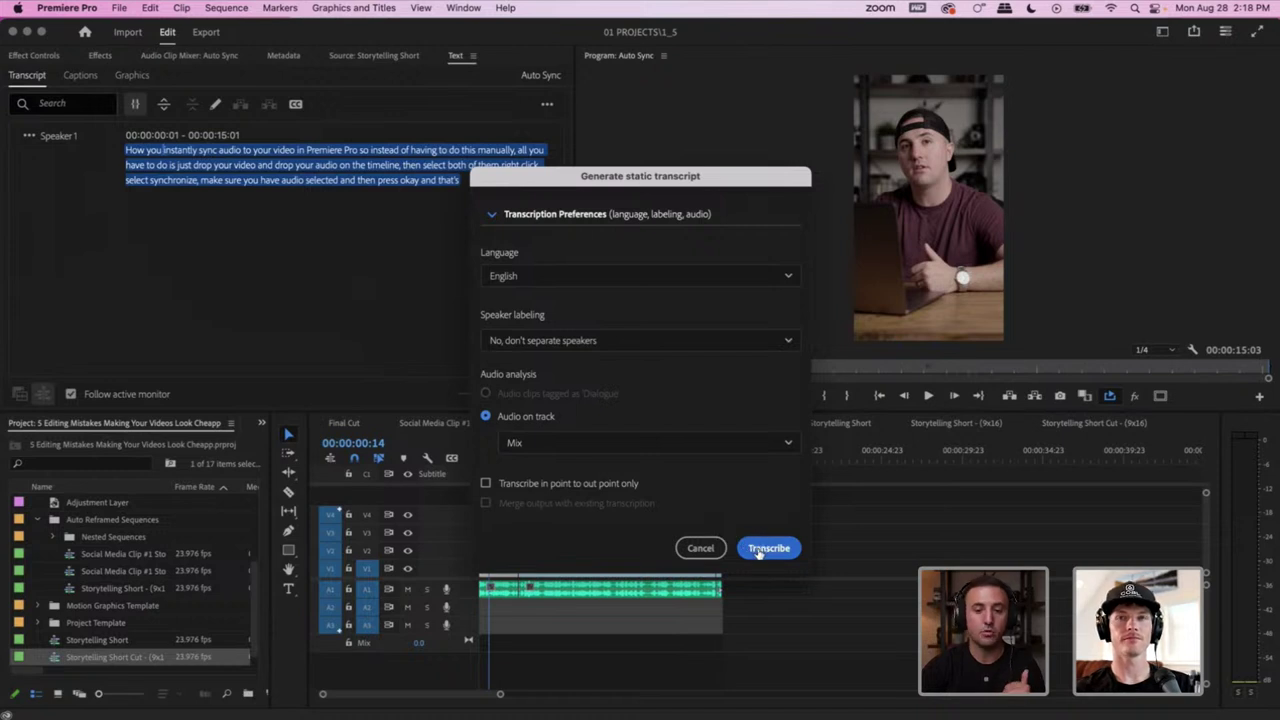
left_click(700, 548)
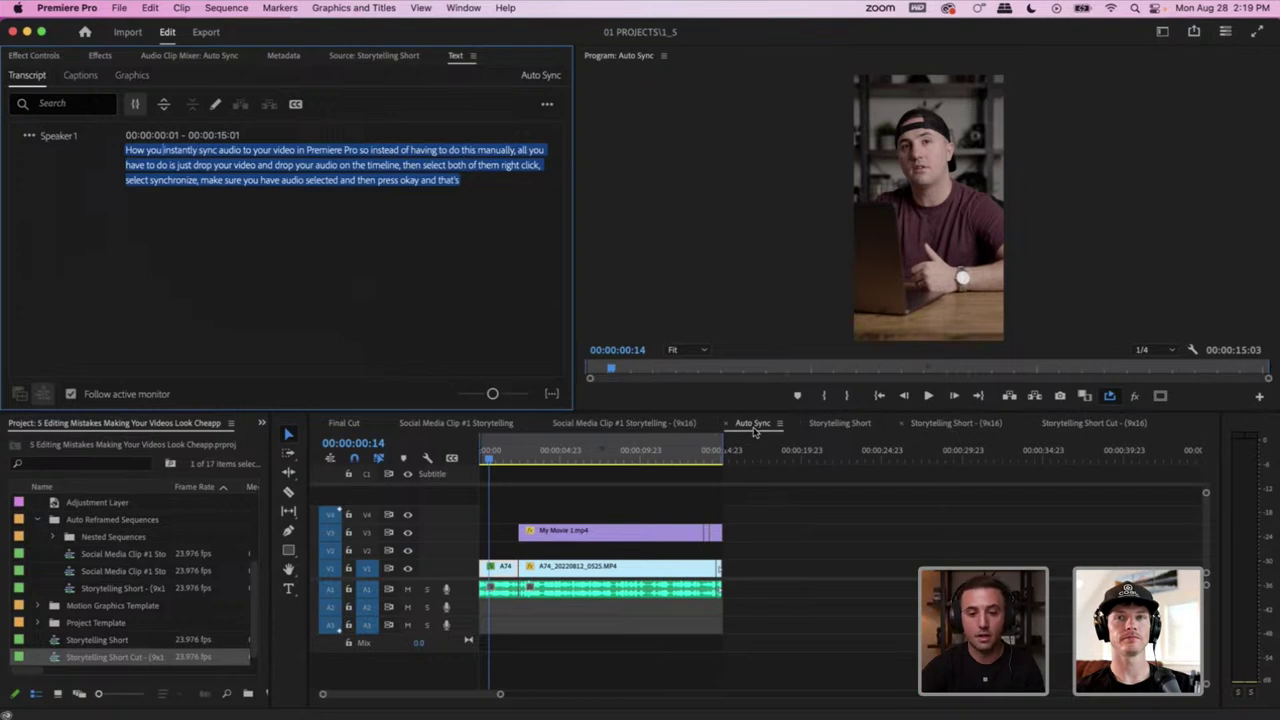
Switch through the sequence tabs to Storytelling Short - (9x16) and view its empty Captions list
left_click(680, 424)
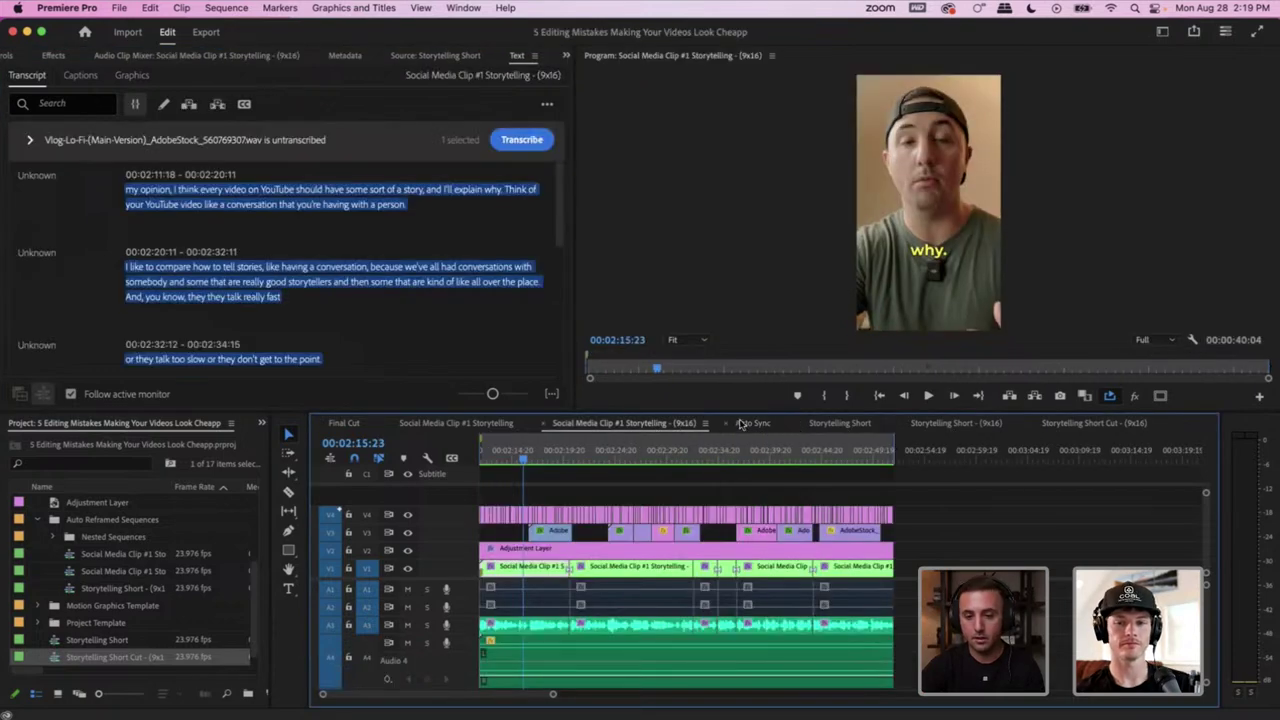
left_click(840, 424)
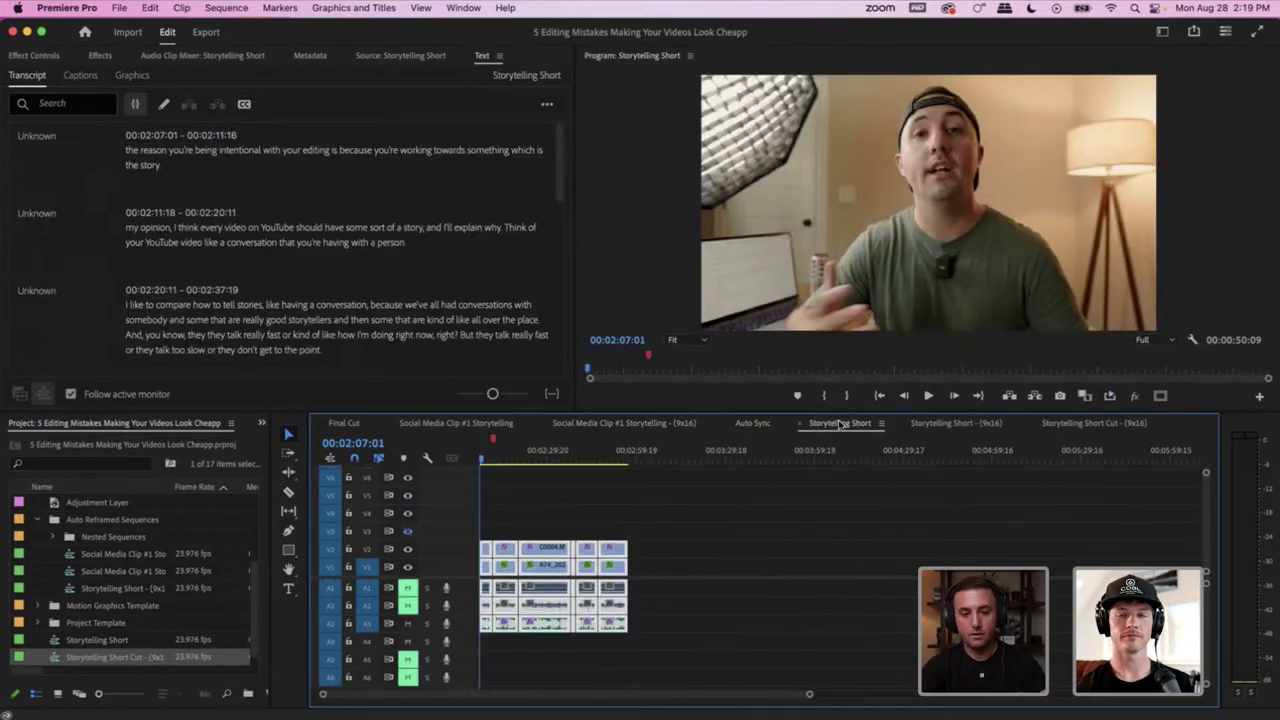
left_click(964, 424)
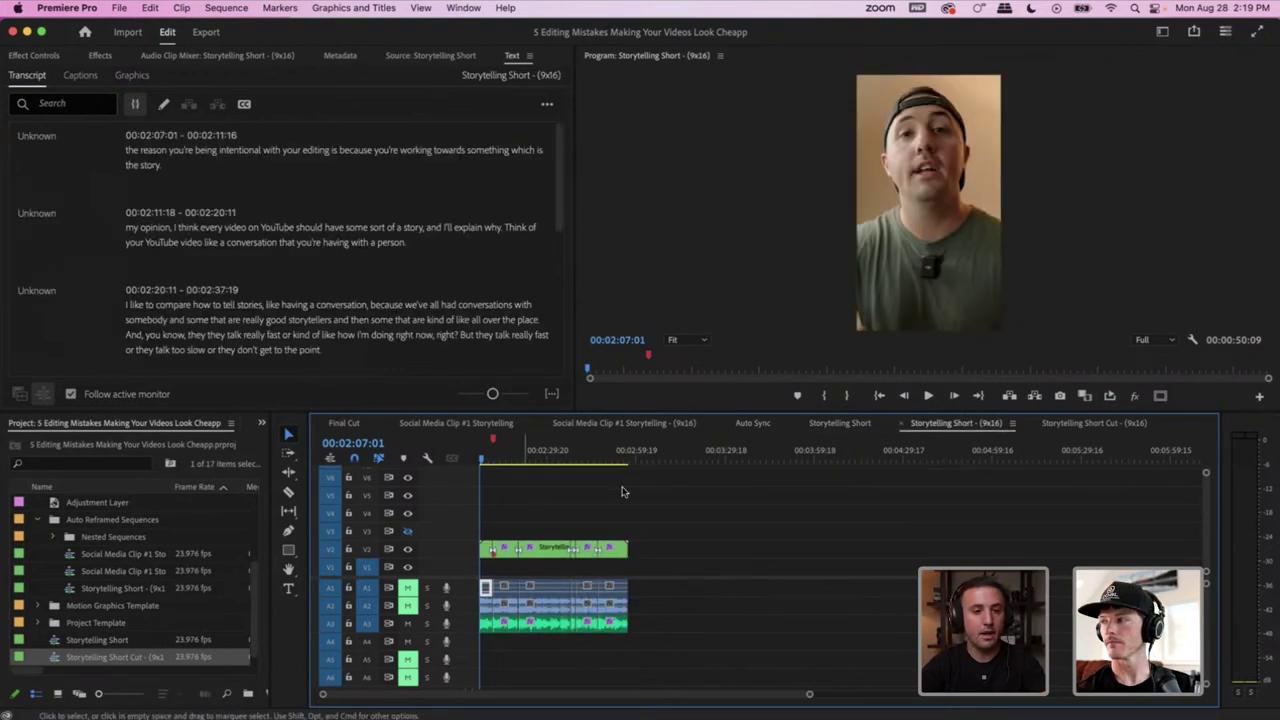
left_click(79, 76)
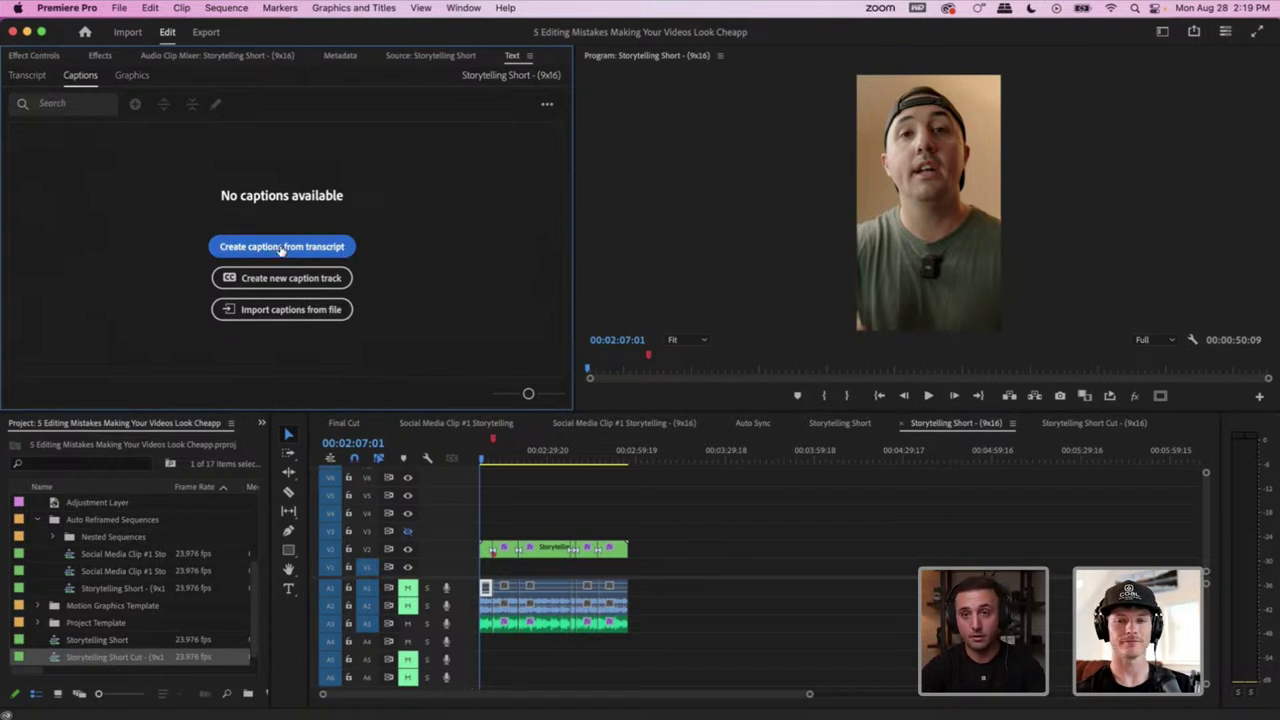
left_click(27, 76)
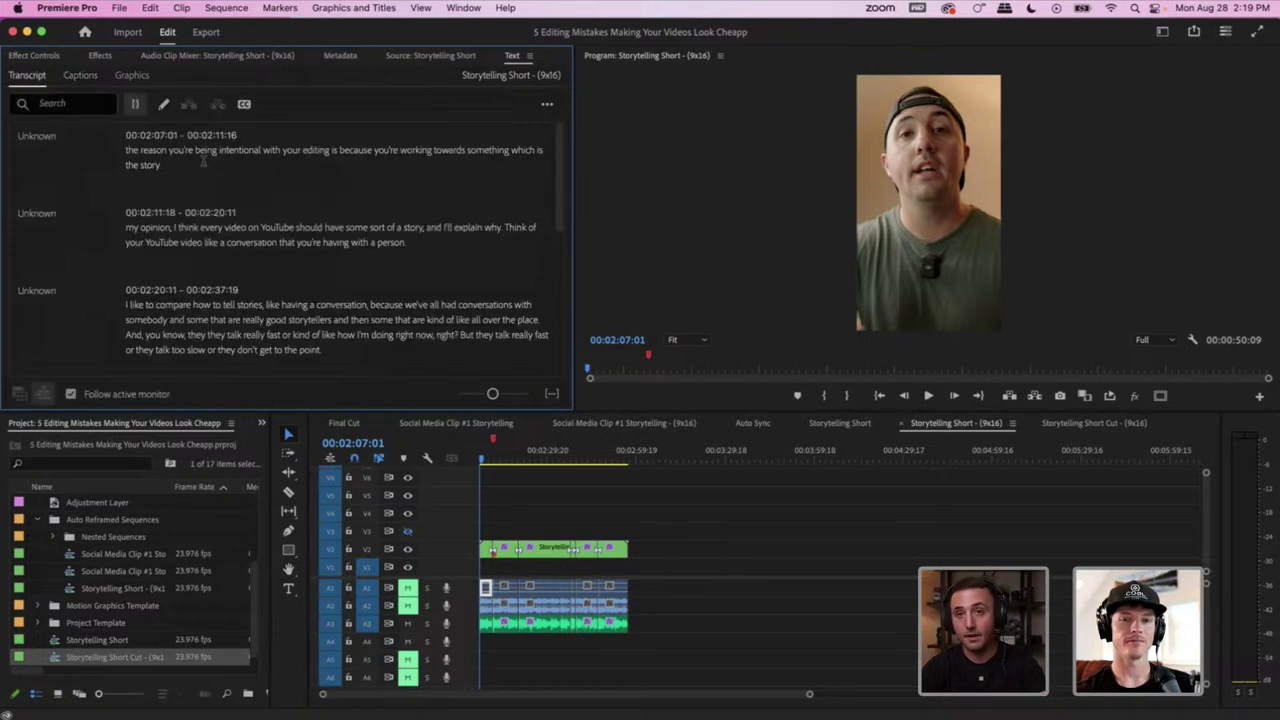
left_click(82, 76)
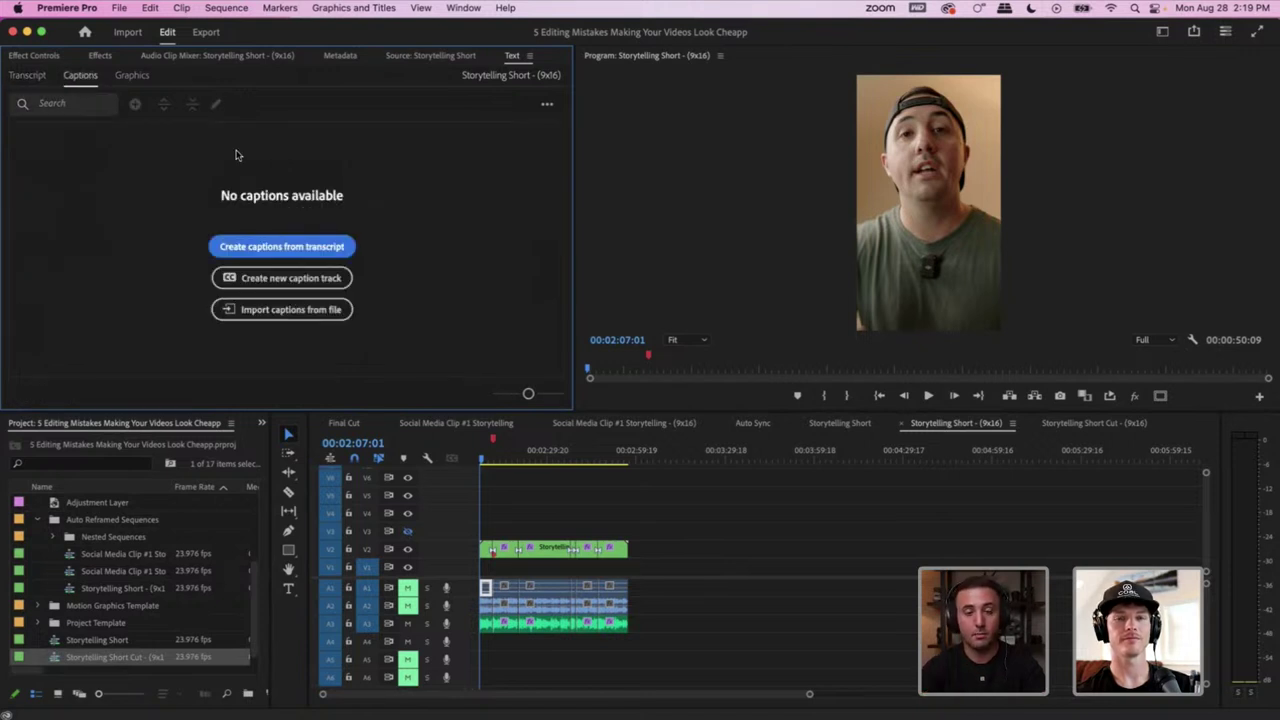
left_click(244, 252)
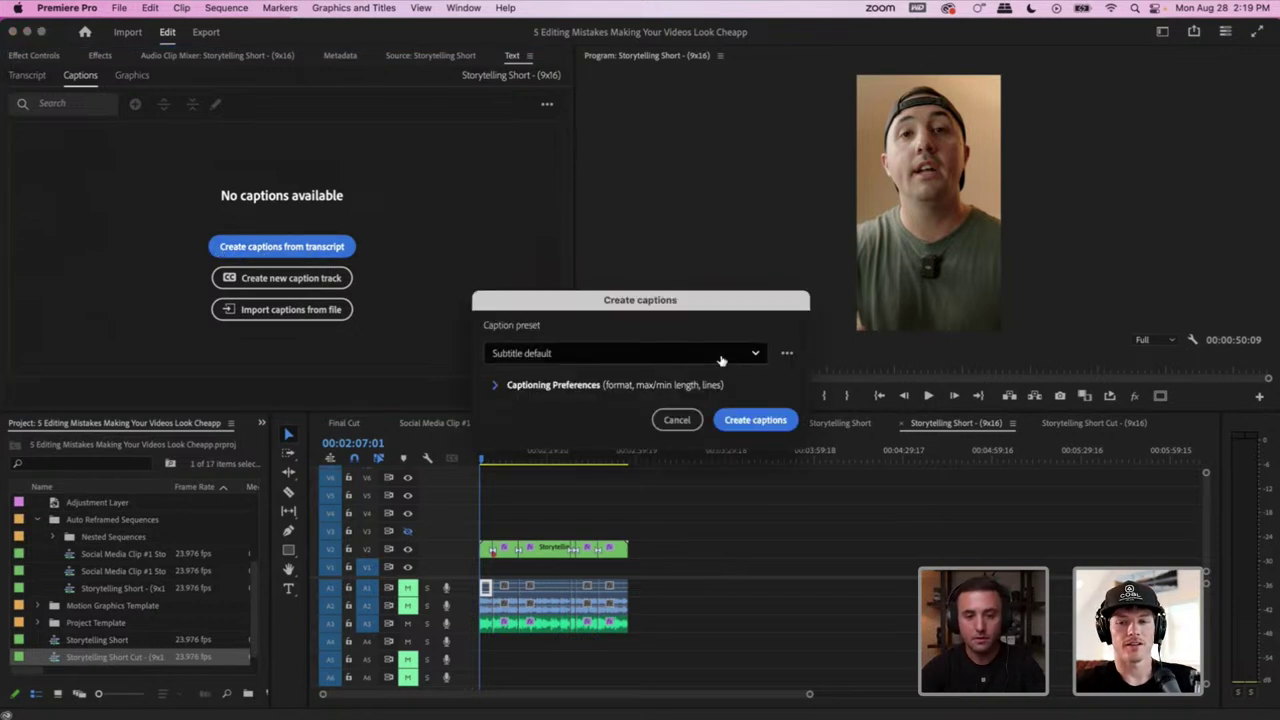
left_click(512, 386)
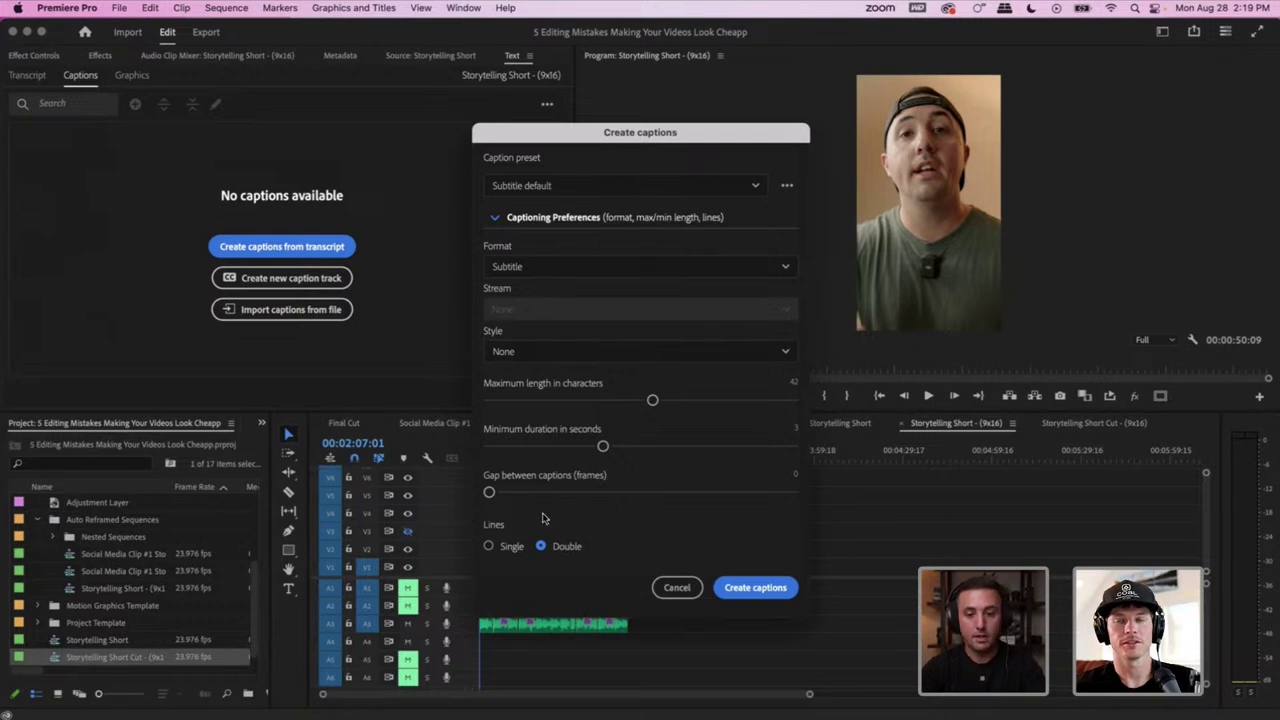
left_click(672, 588)
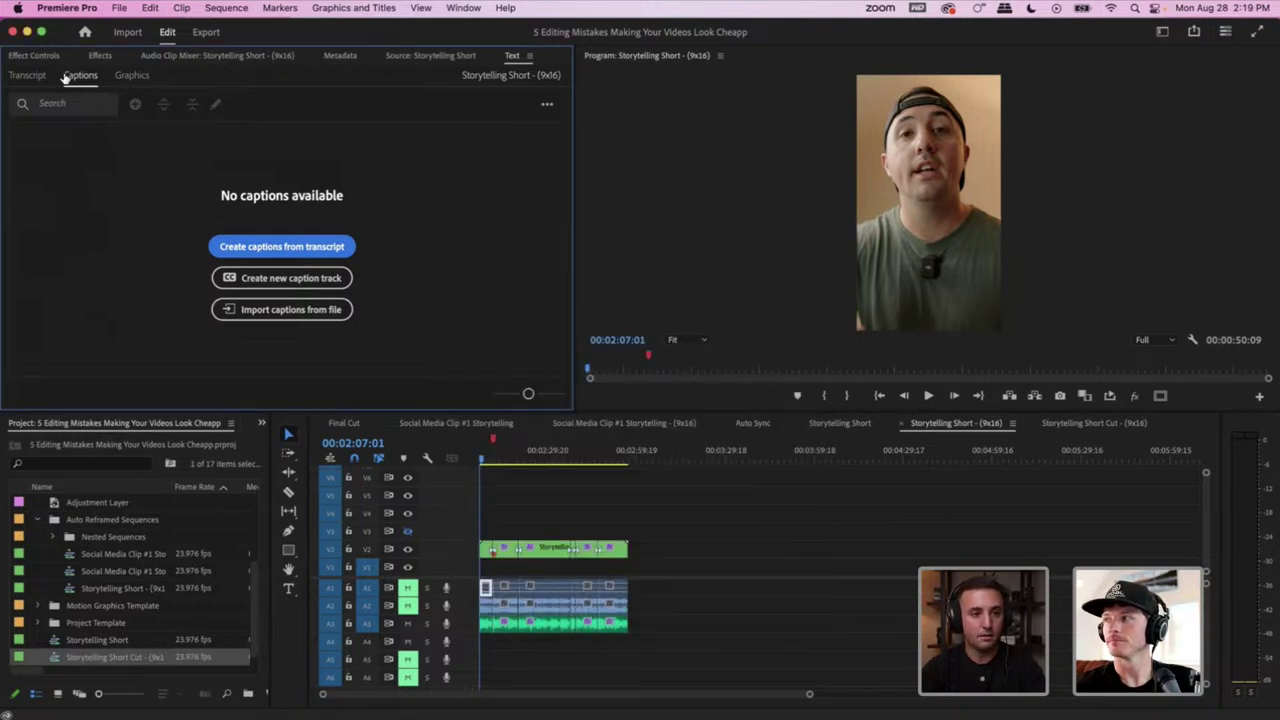
Turn on Display pauses as [...] in the transcript and select the word 'conversations'
left_click(28, 76)
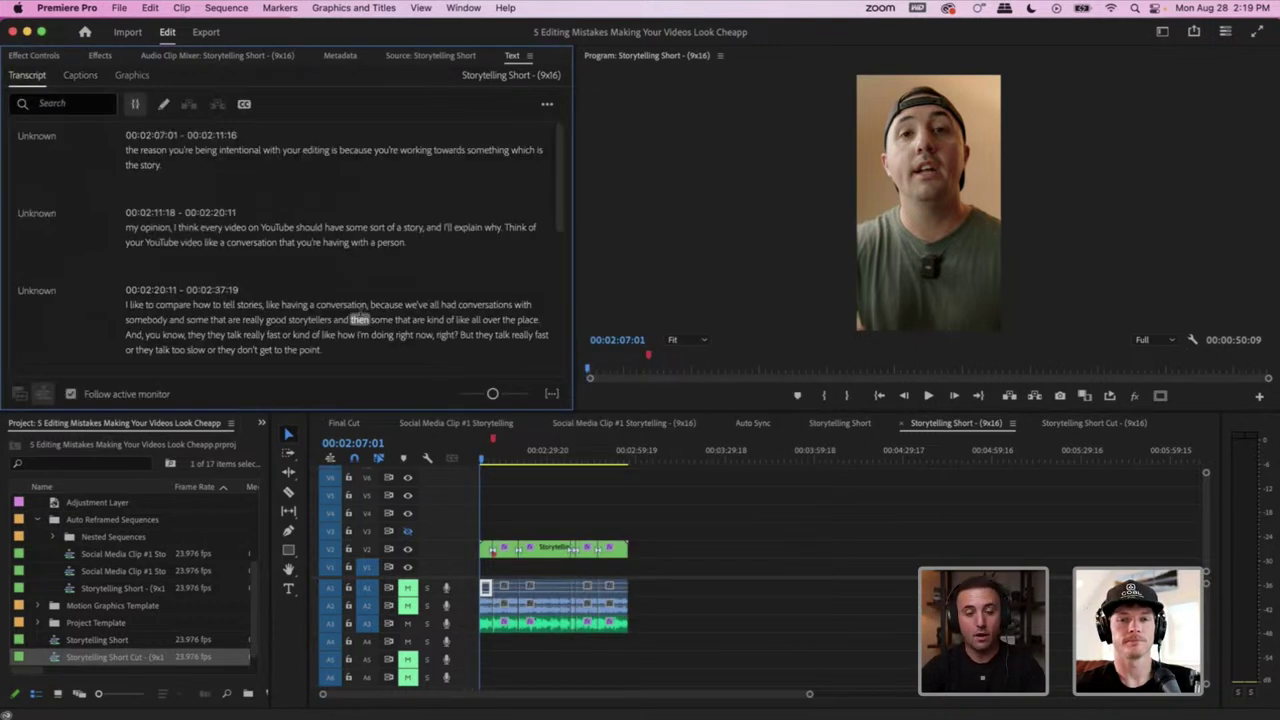
left_click(552, 397)
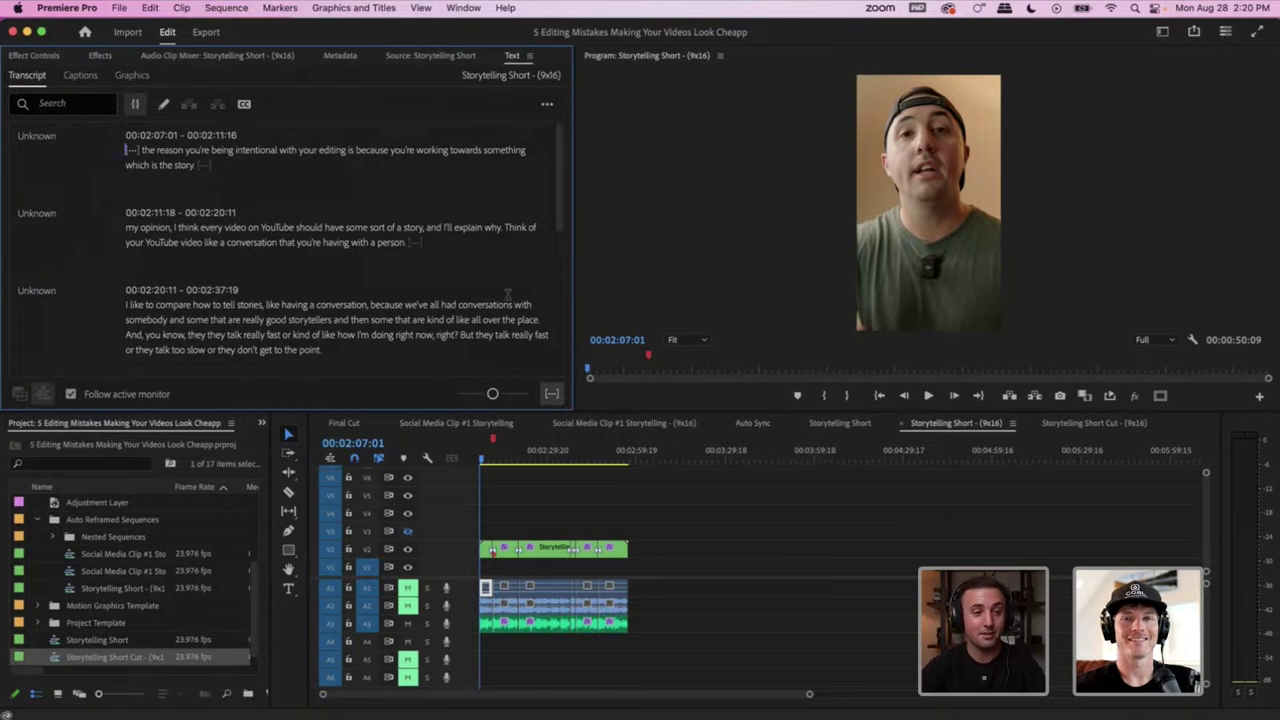
scroll(508, 297, "down", 2)
scroll(508, 300, "up", 2)
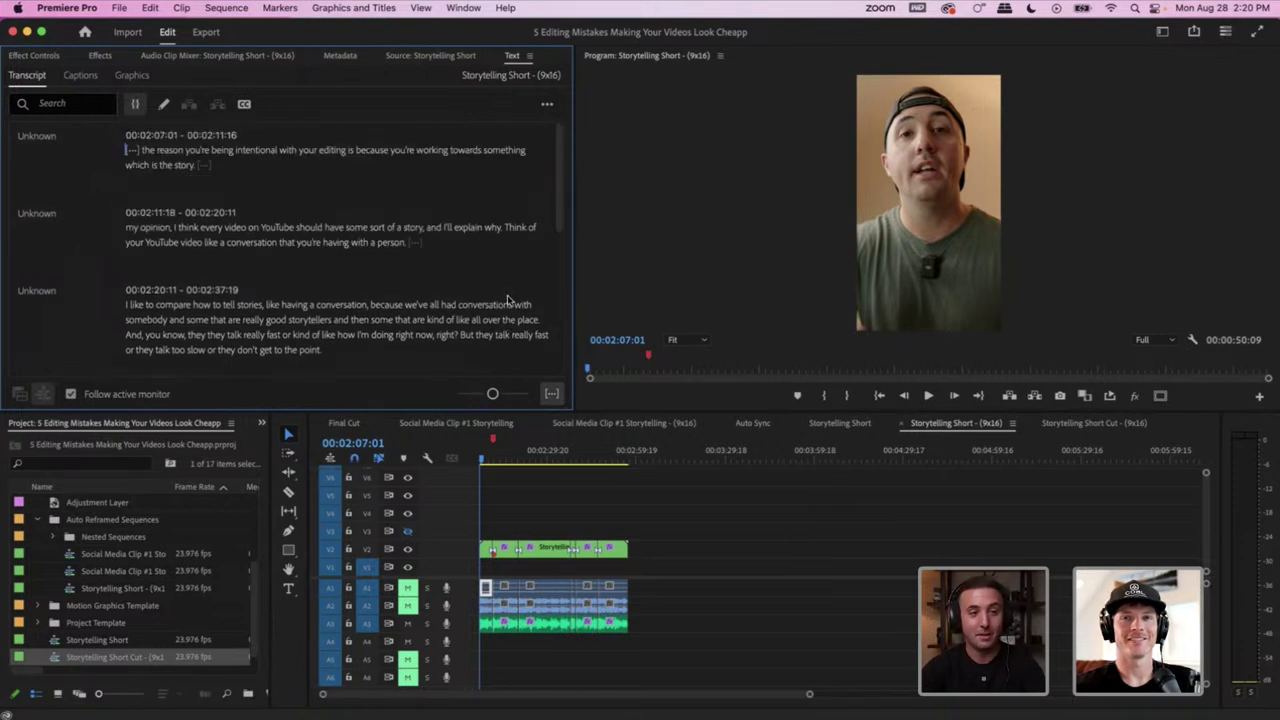
double_click(508, 300)
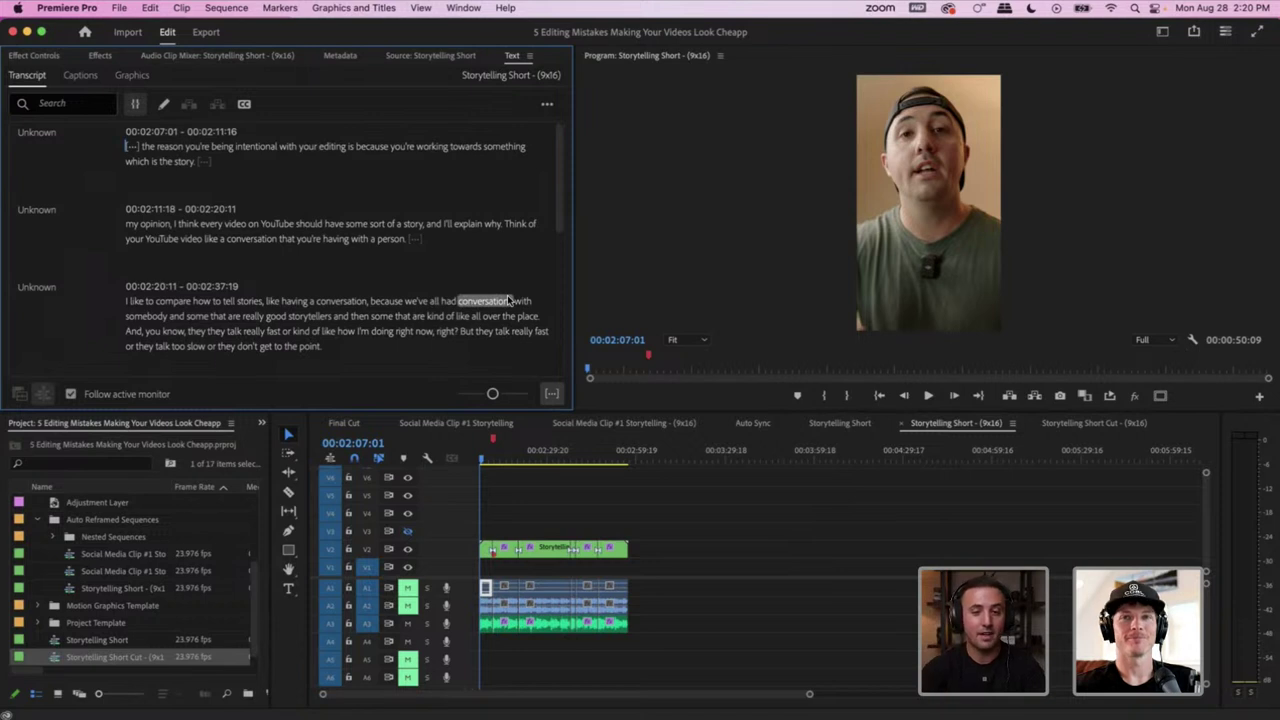
Toggle the pause markers off and back on, then scroll through the transcript
left_click(553, 397)
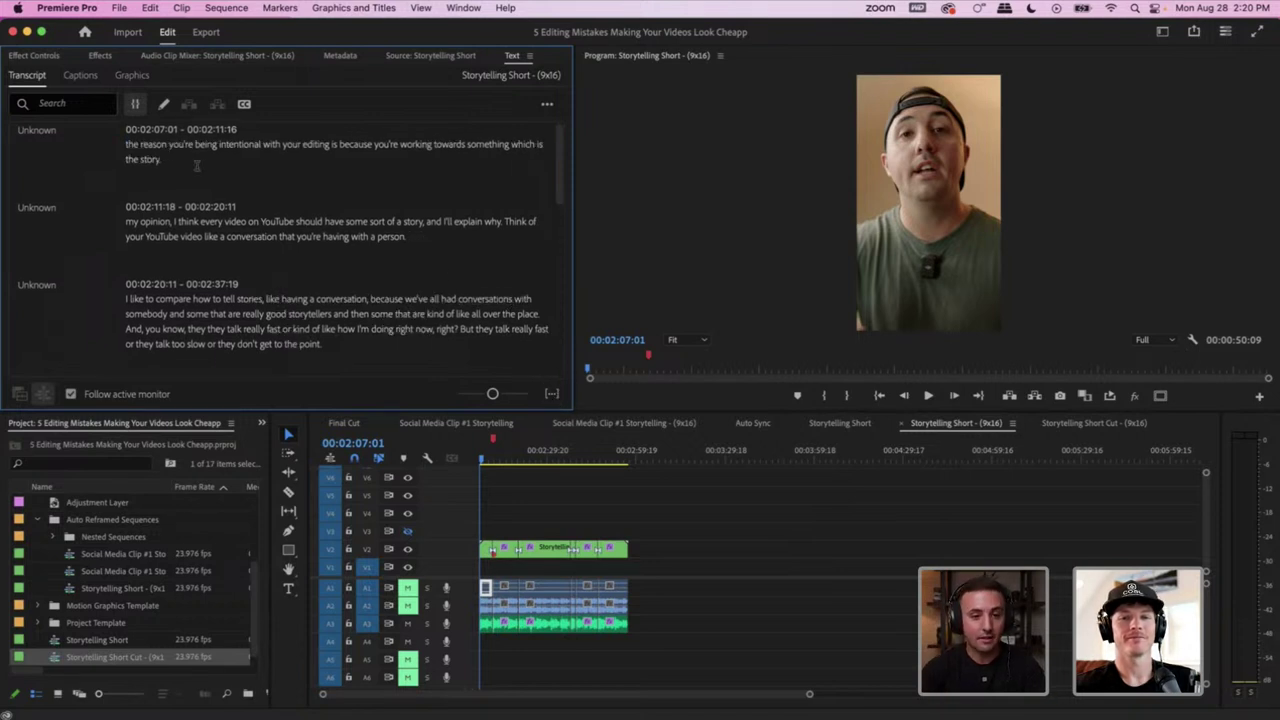
left_click(552, 397)
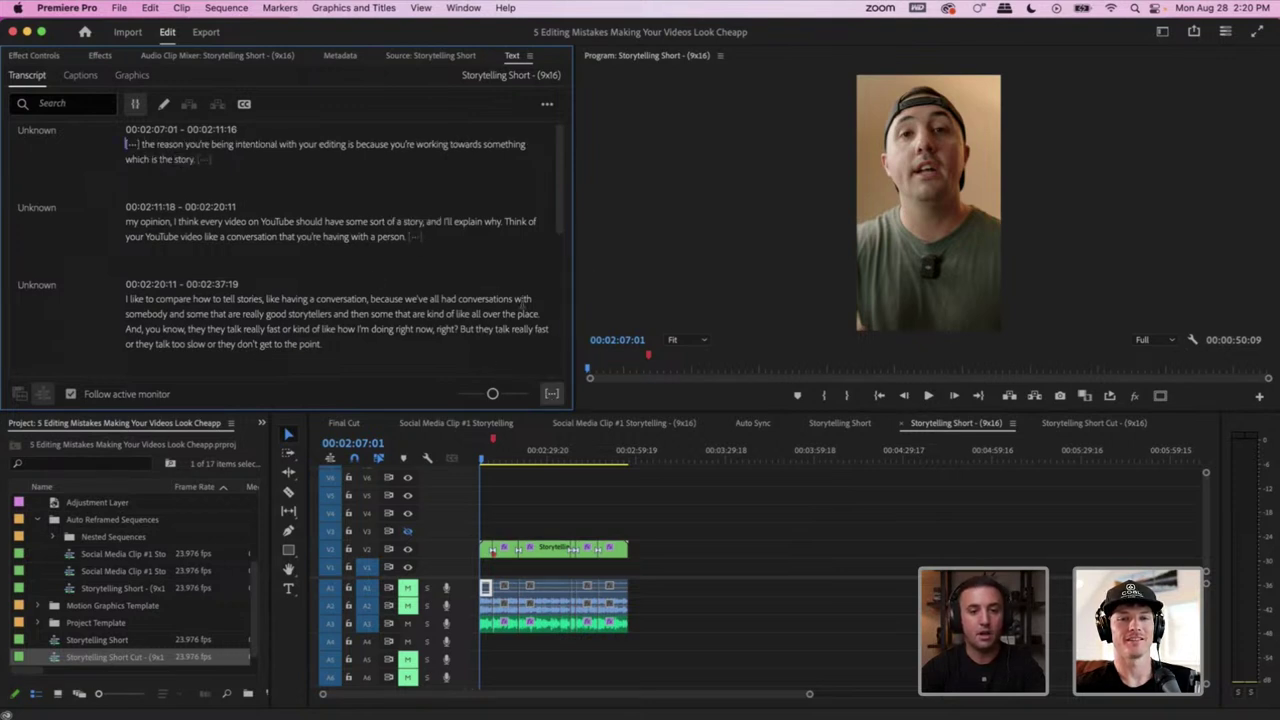
left_click_drag(563, 196, 572, 82)
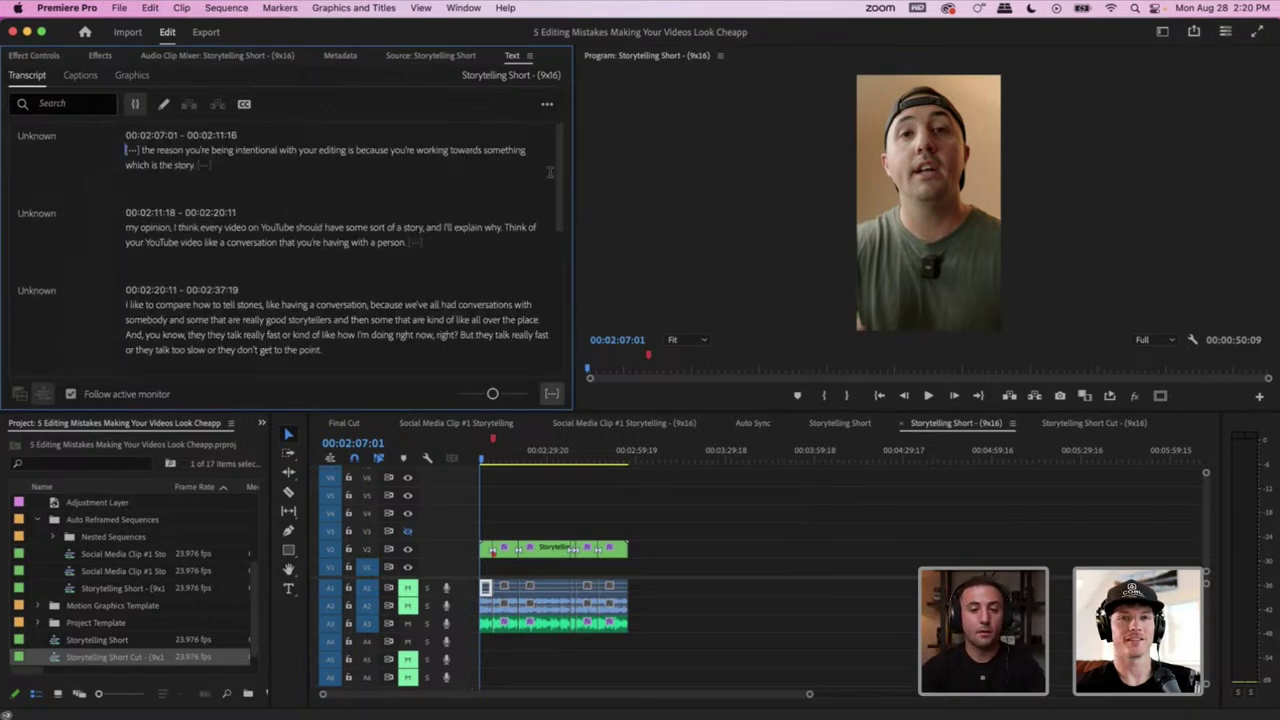
scroll(561, 104, "down", 2)
scroll(561, 104, "up", 2)
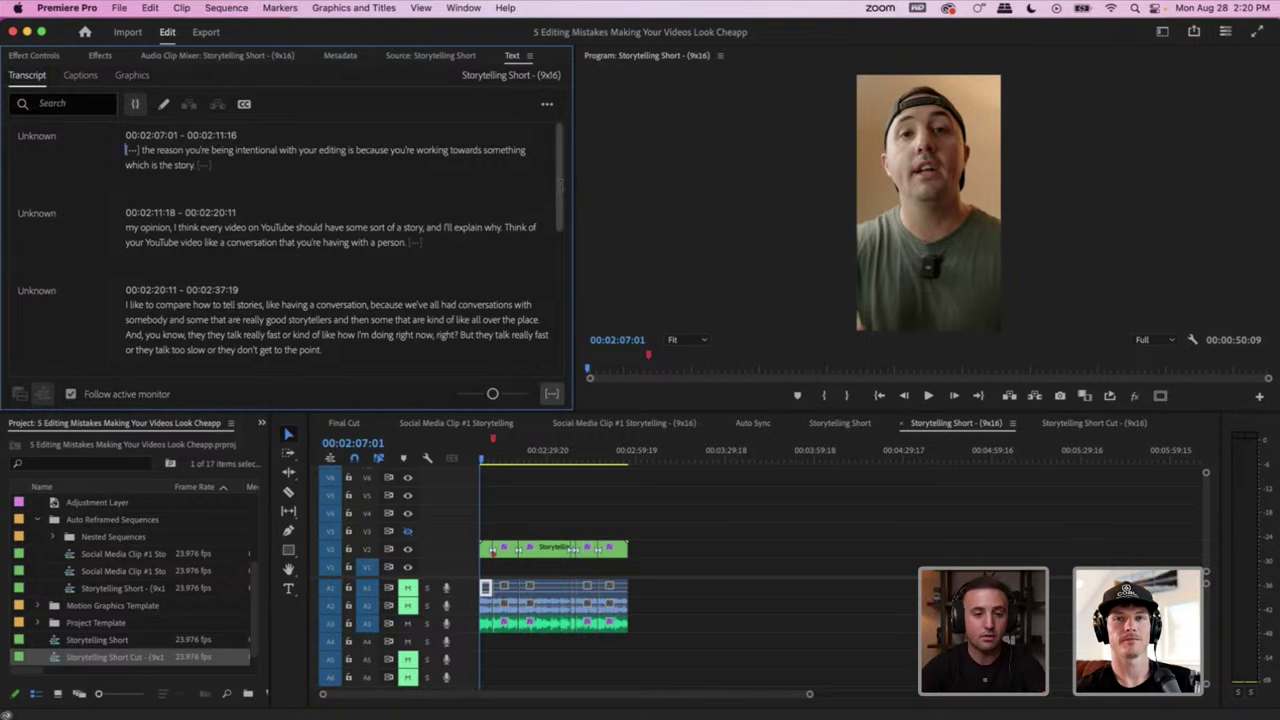
left_click_drag(557, 190, 558, 344)
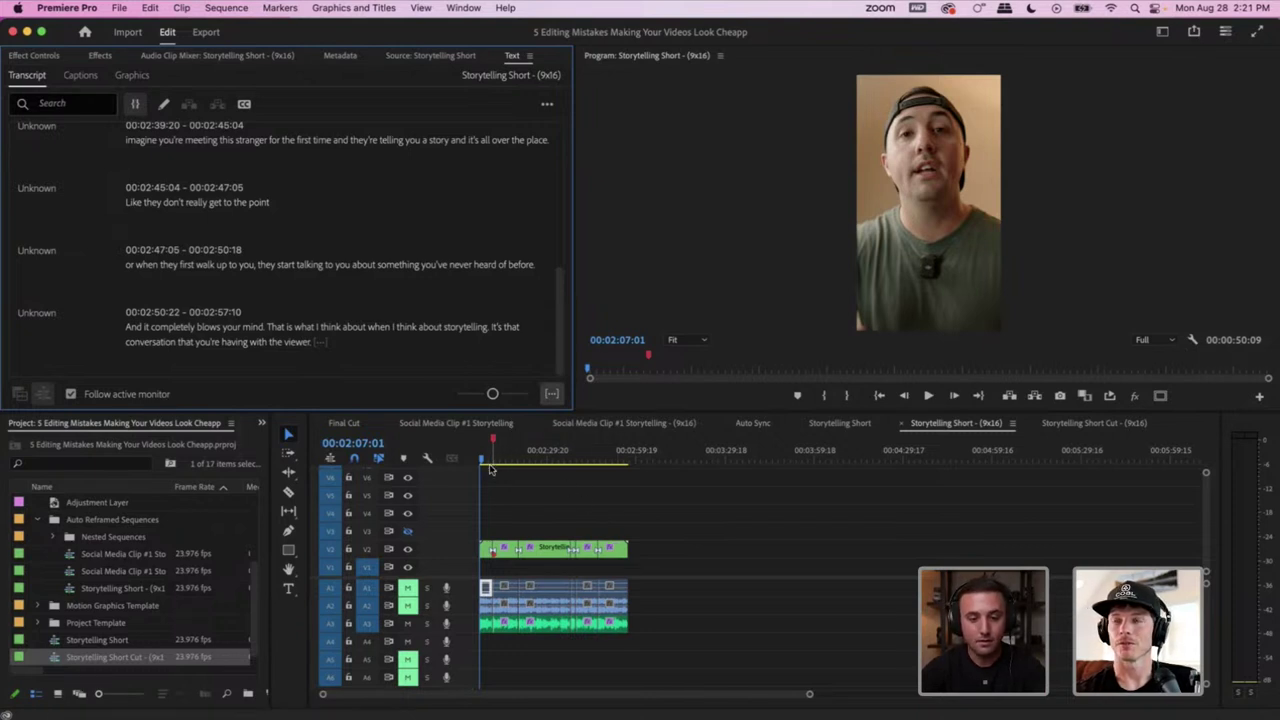
Start creating captions from the transcript, keeping Subtitle default preset, Subtitle format and no style
left_click(80, 80)
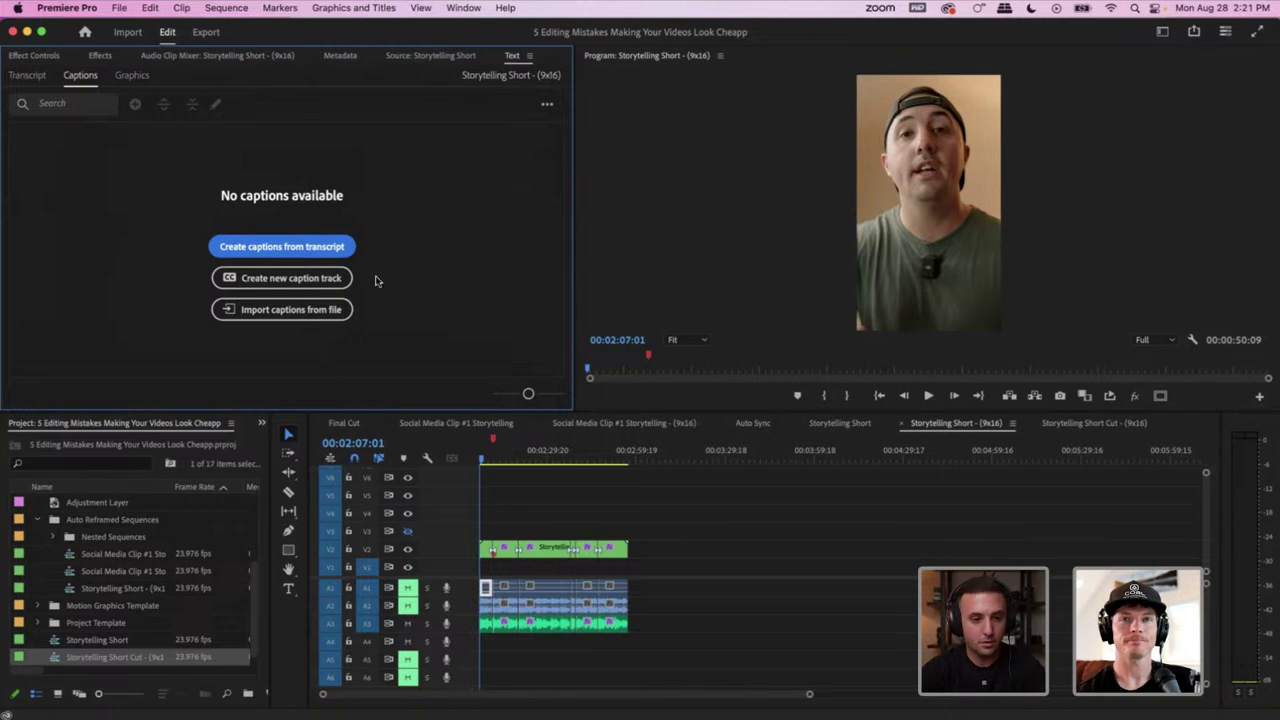
left_click(308, 246)
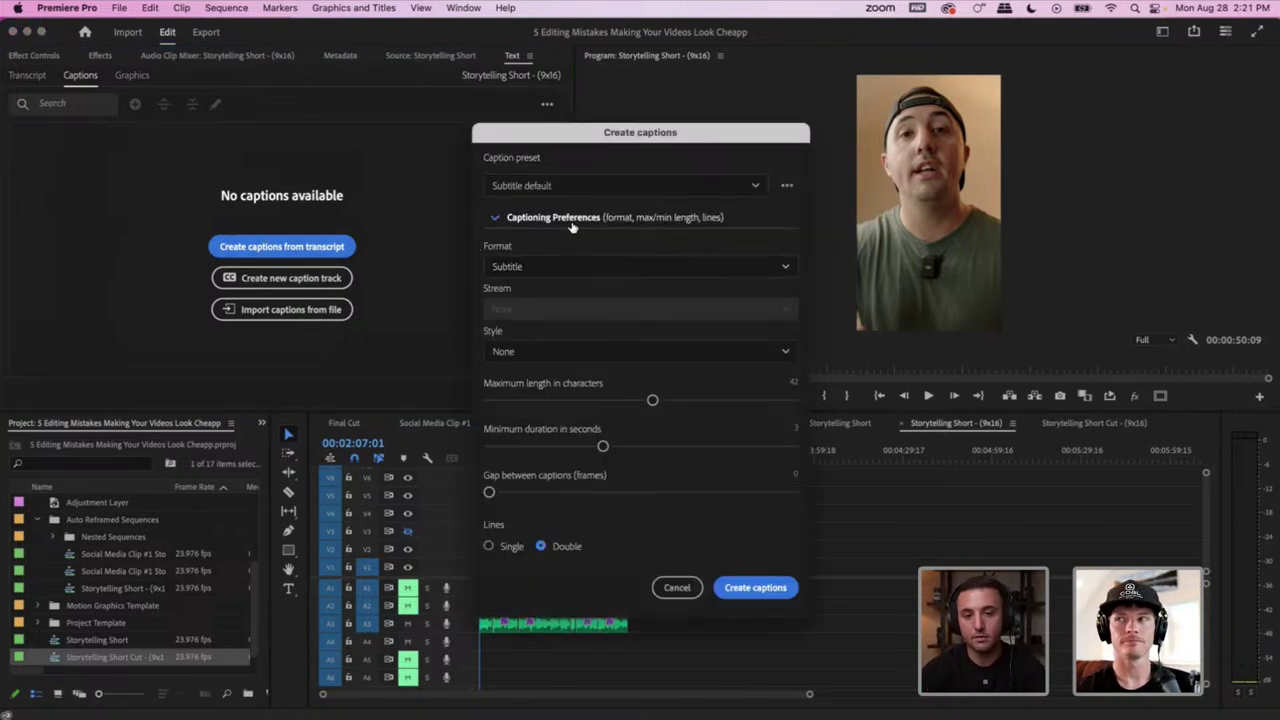
left_click(758, 195)
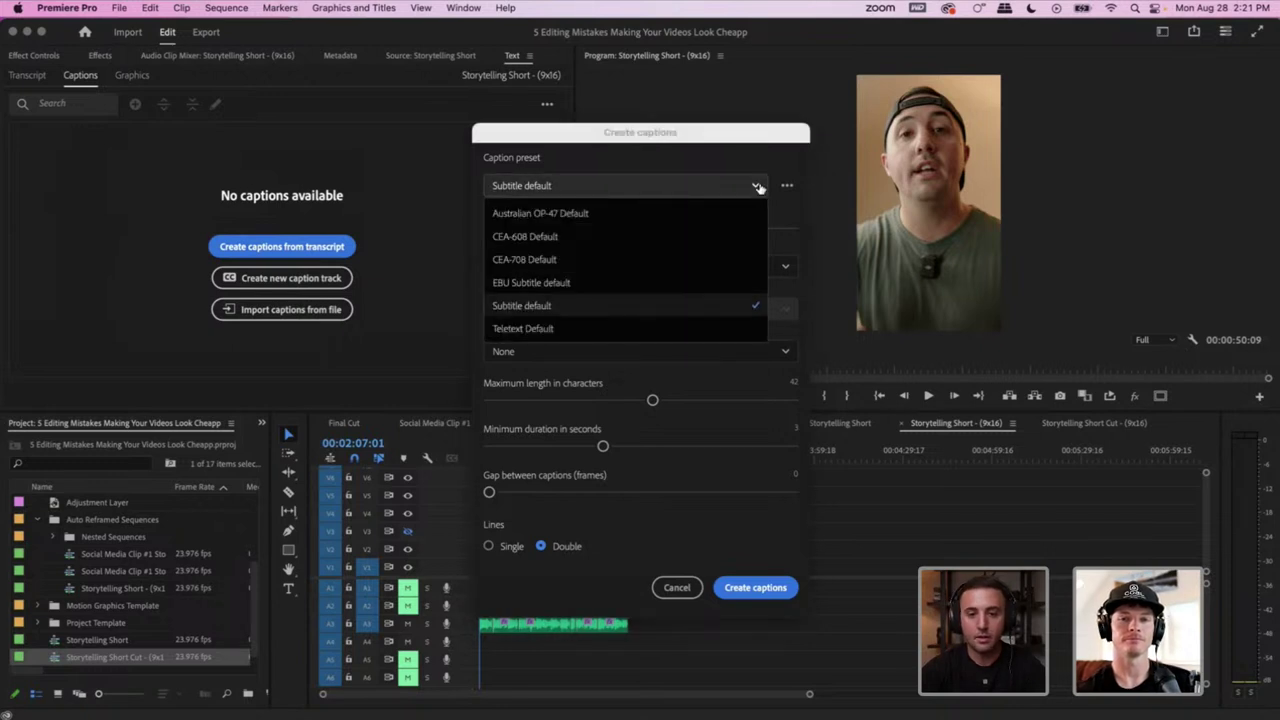
left_click(757, 184)
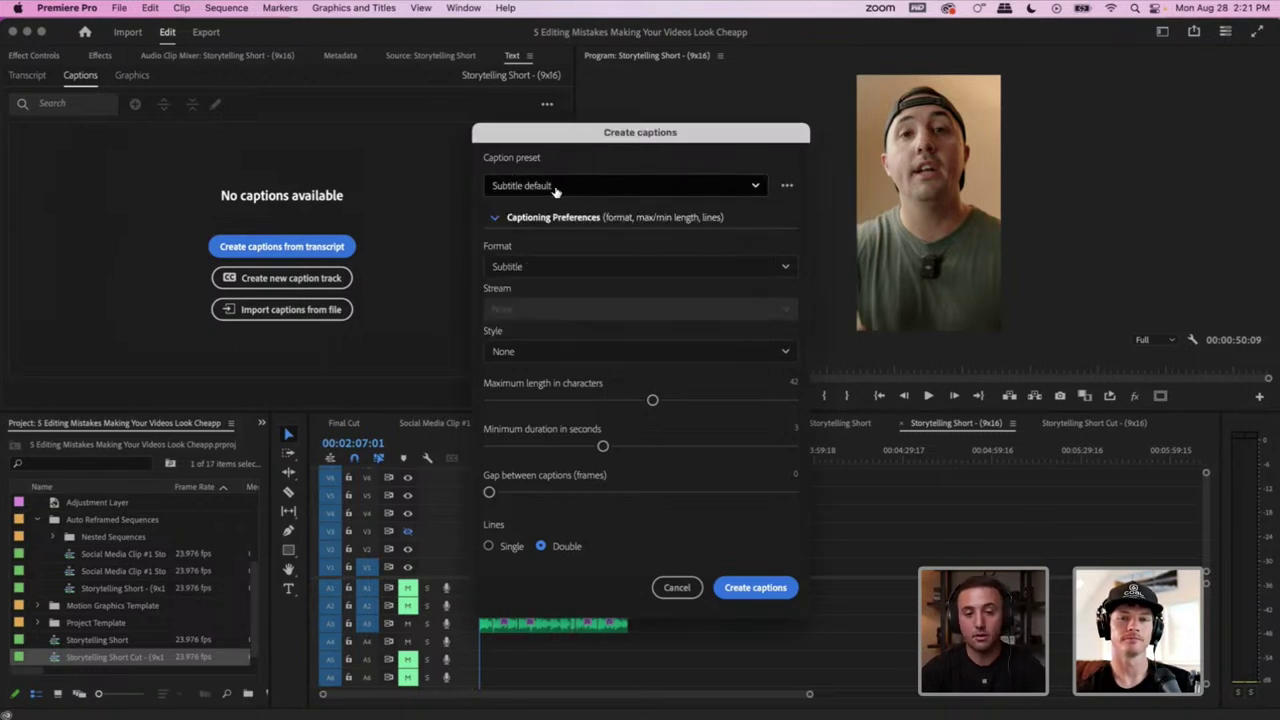
left_click(584, 268)
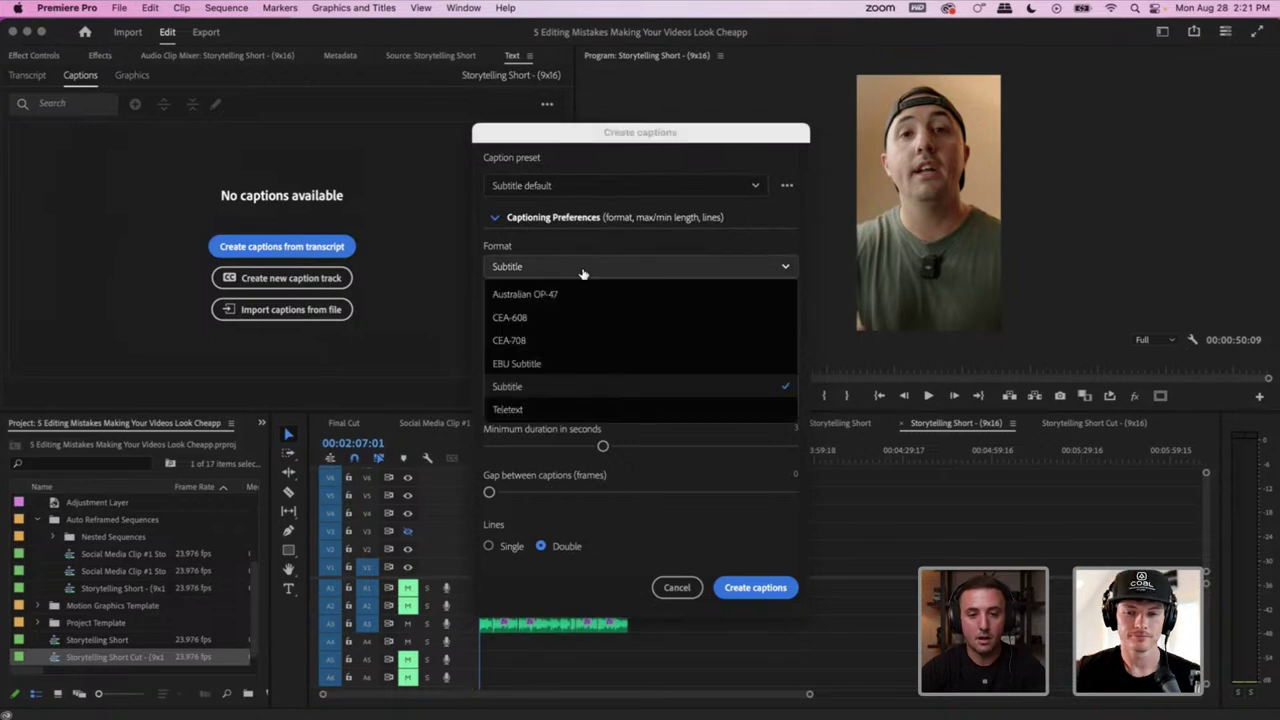
left_click(584, 270)
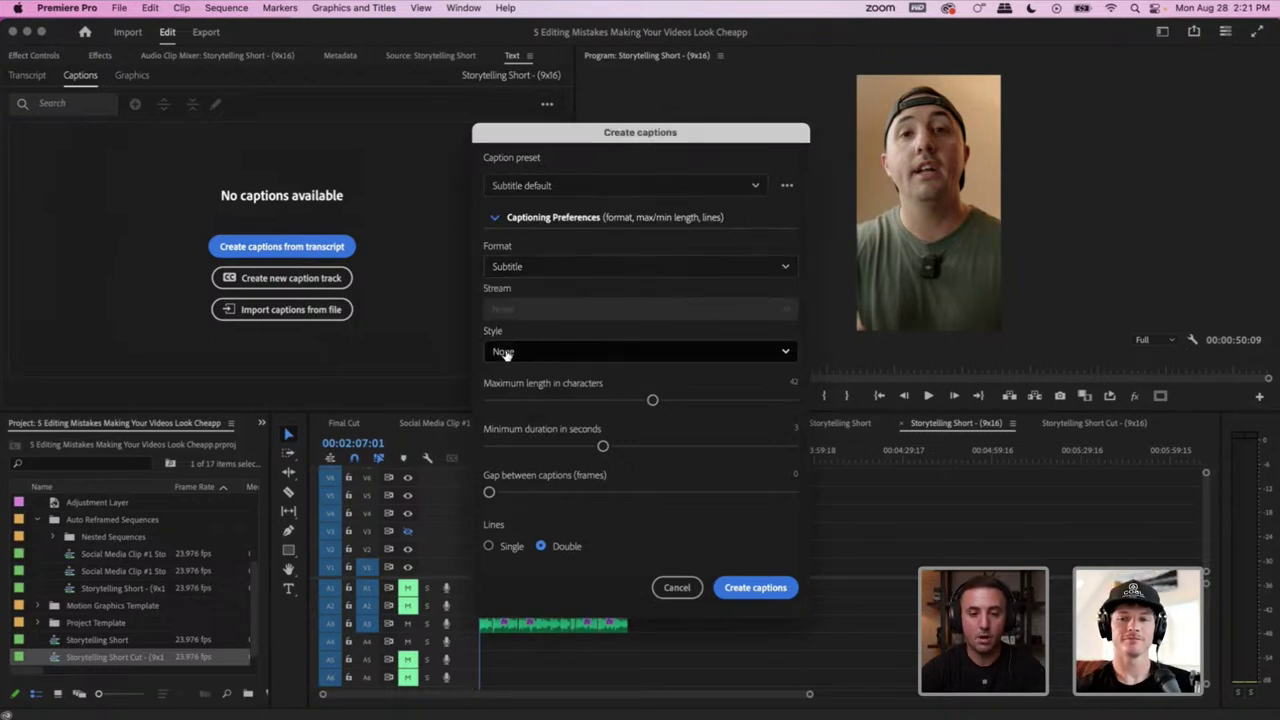
left_click(505, 352)
left_click(535, 357)
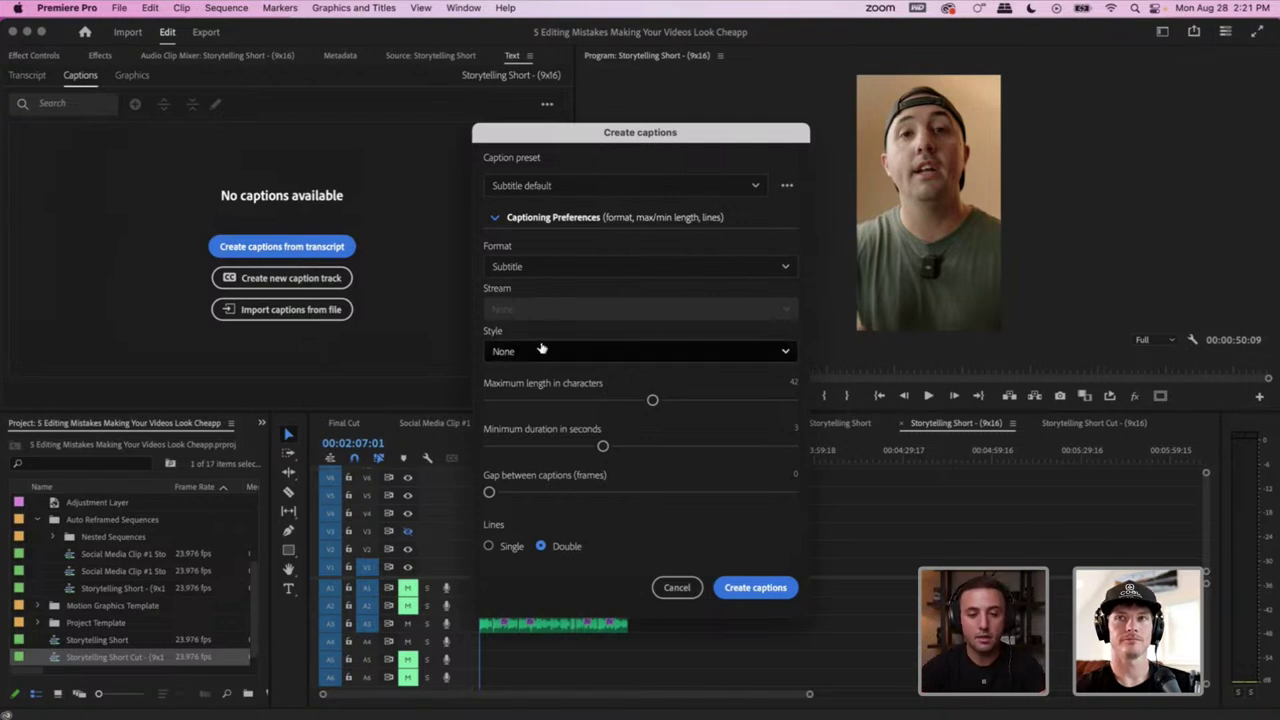
Set maximum length to 12 characters, minimum duration to 2 seconds and single-line captions
left_click_drag(653, 400, 511, 400)
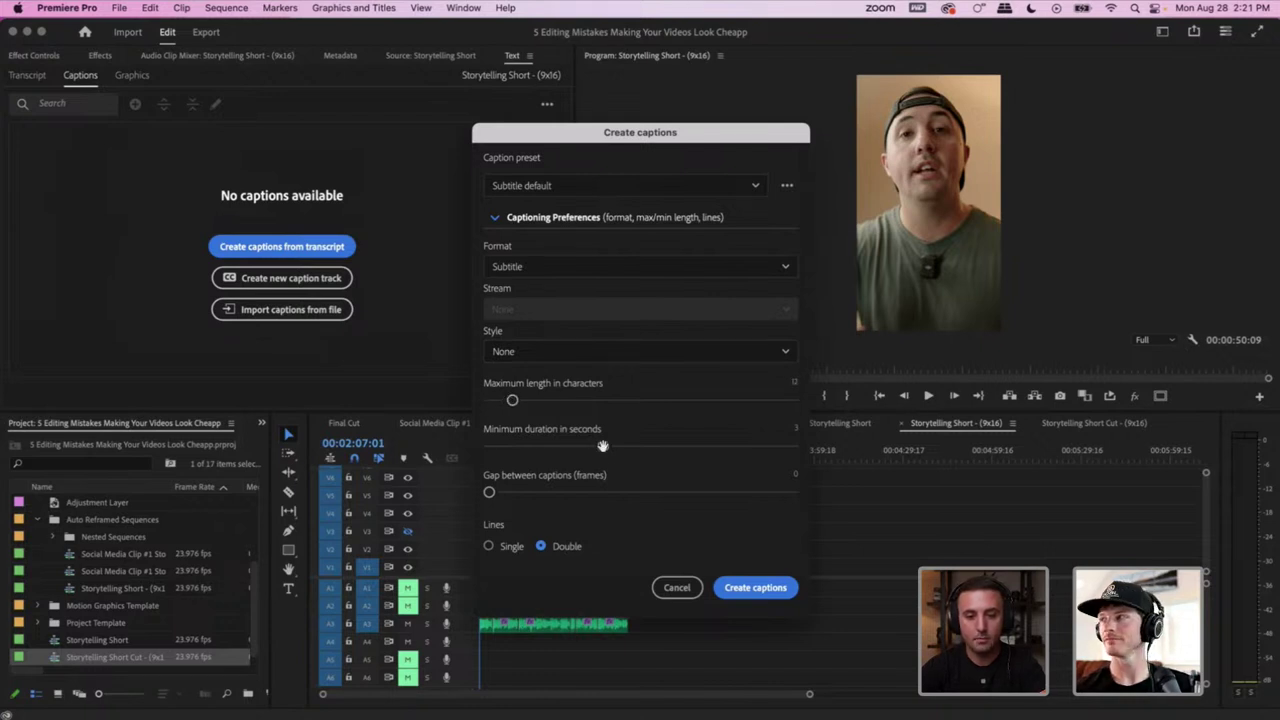
left_click_drag(604, 449, 539, 445)
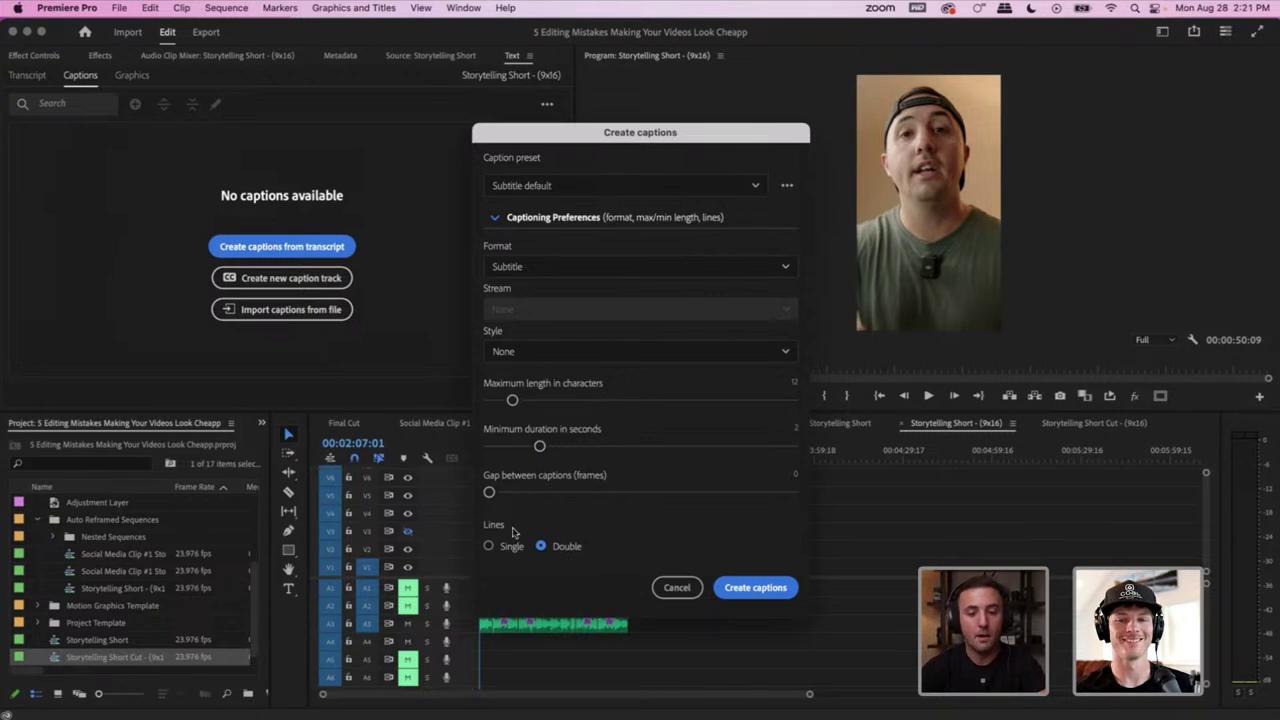
left_click(488, 546)
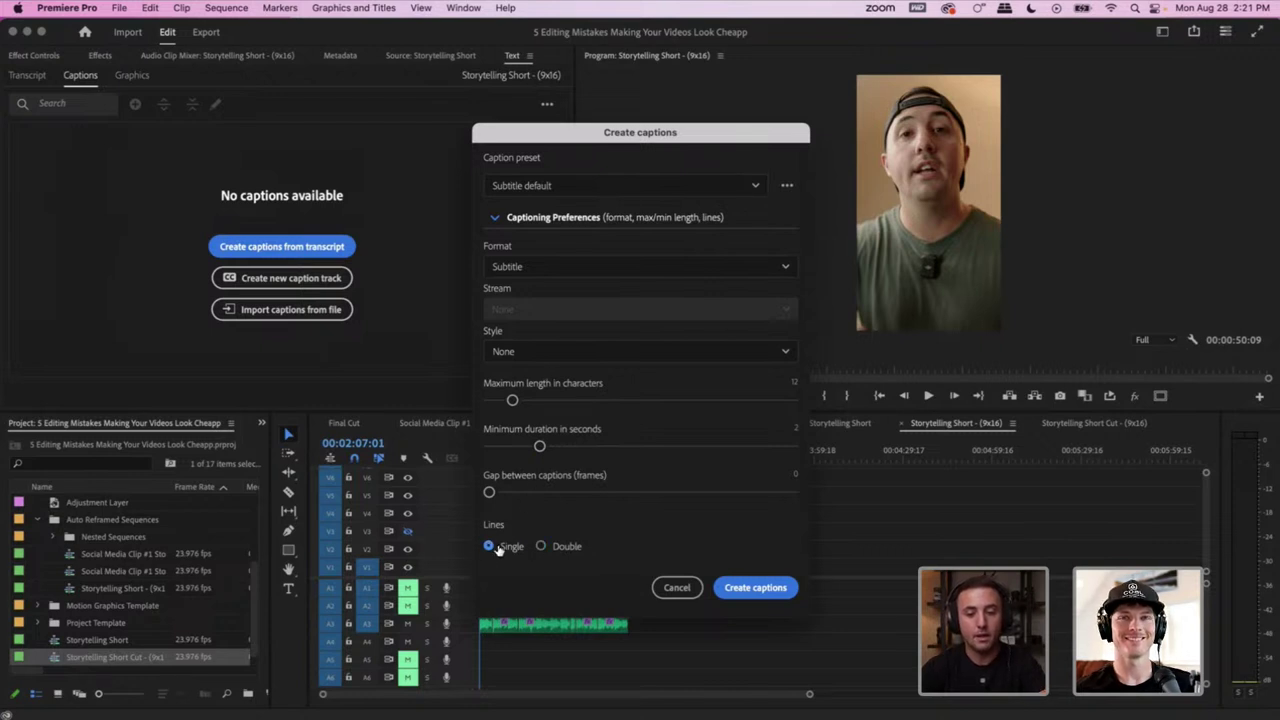
left_click(558, 547)
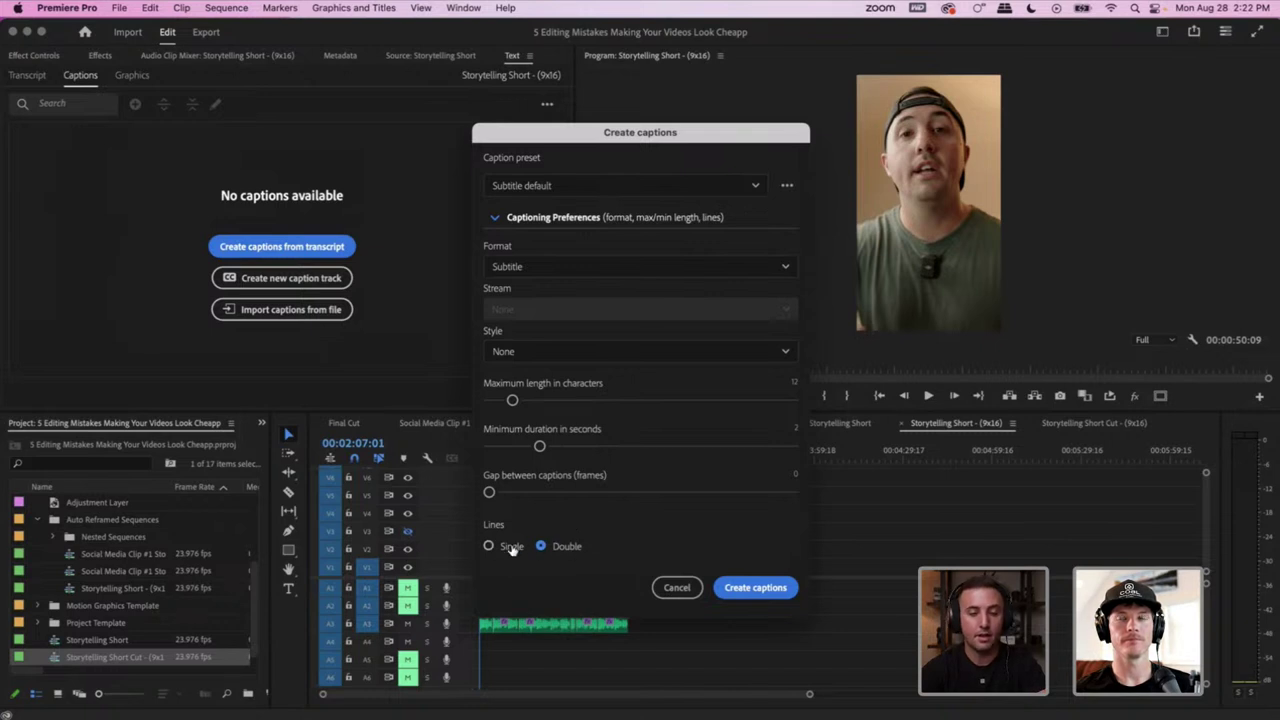
left_click(510, 549)
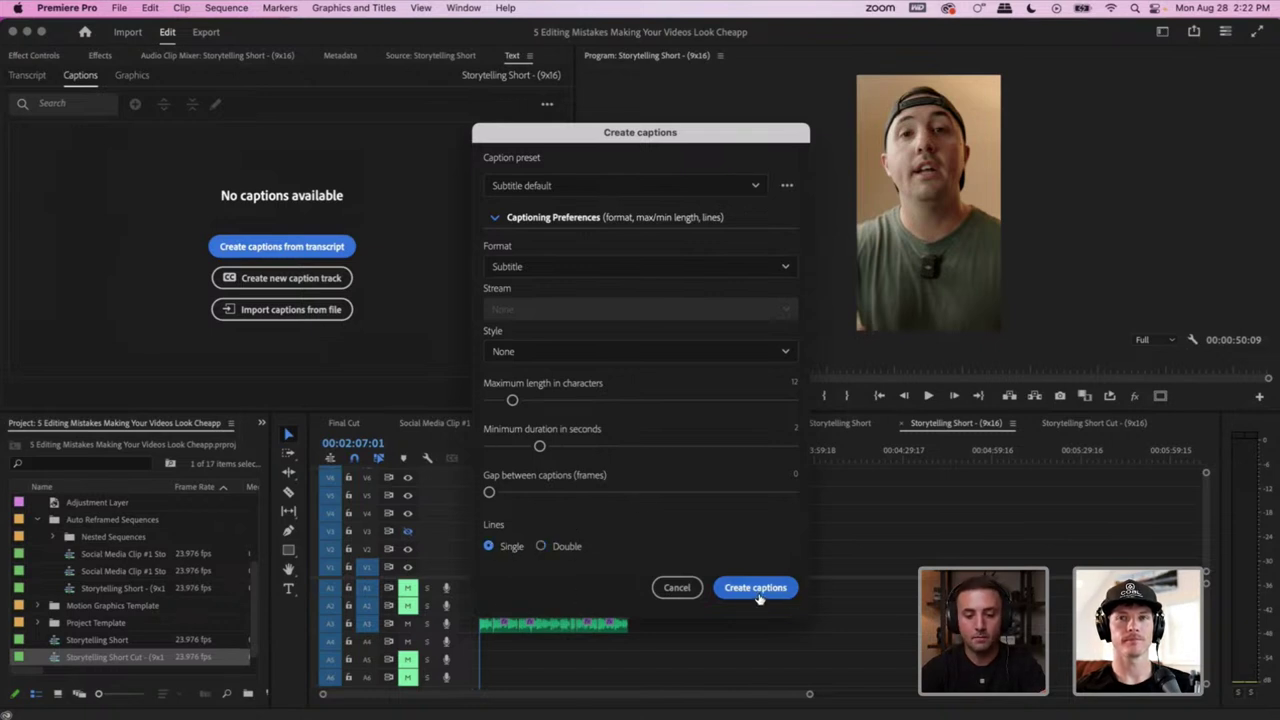
Generate the subtitle captions and fit the whole sequence in the timeline view
left_click(746, 596)
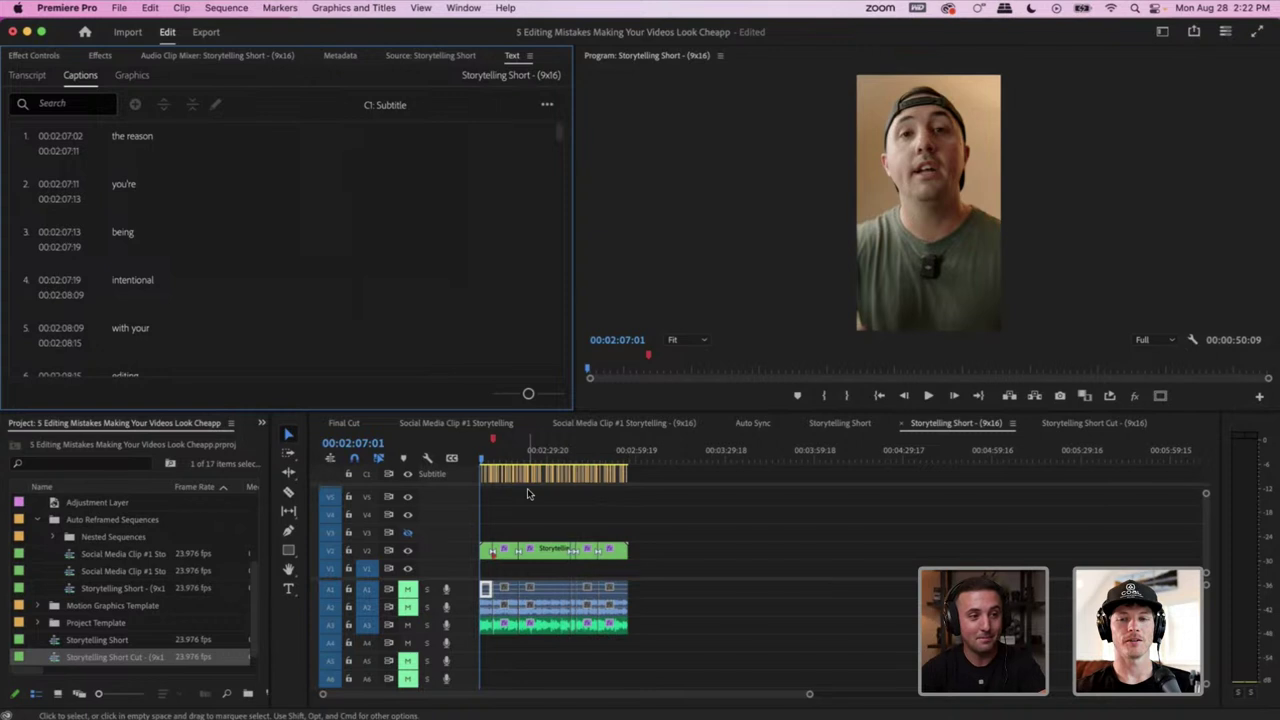
left_click(617, 506)
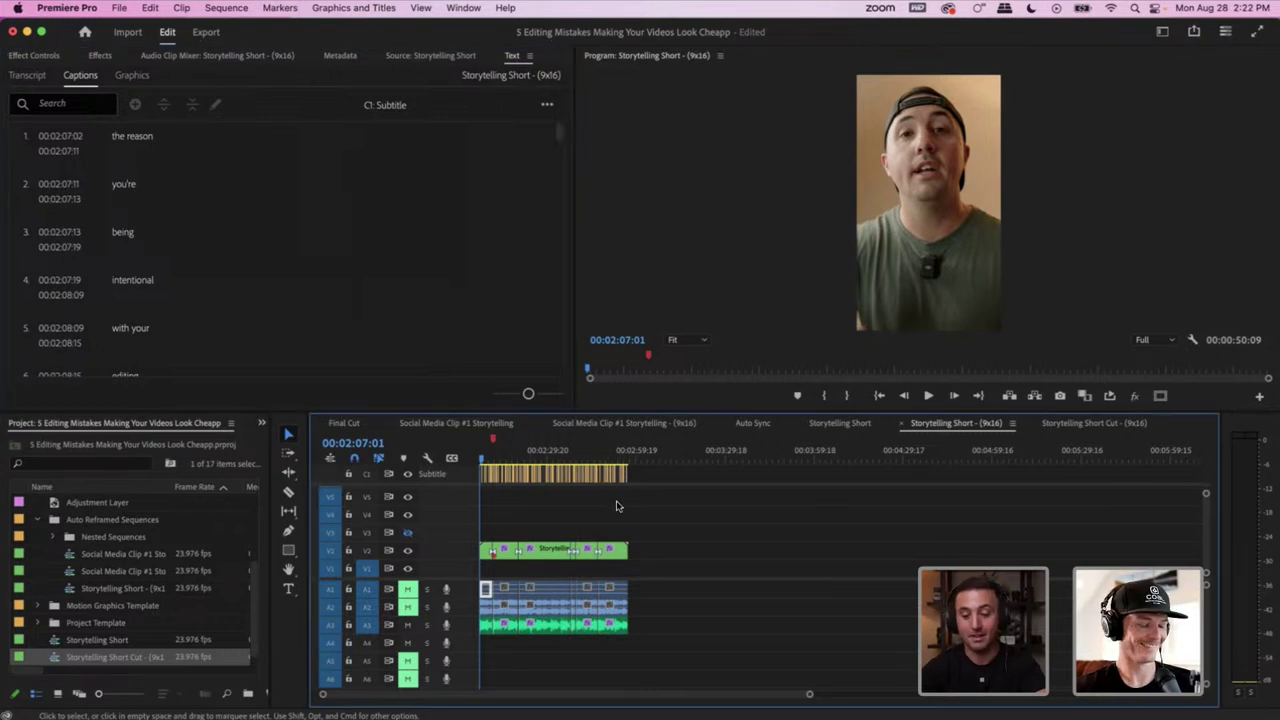
key("backslash")
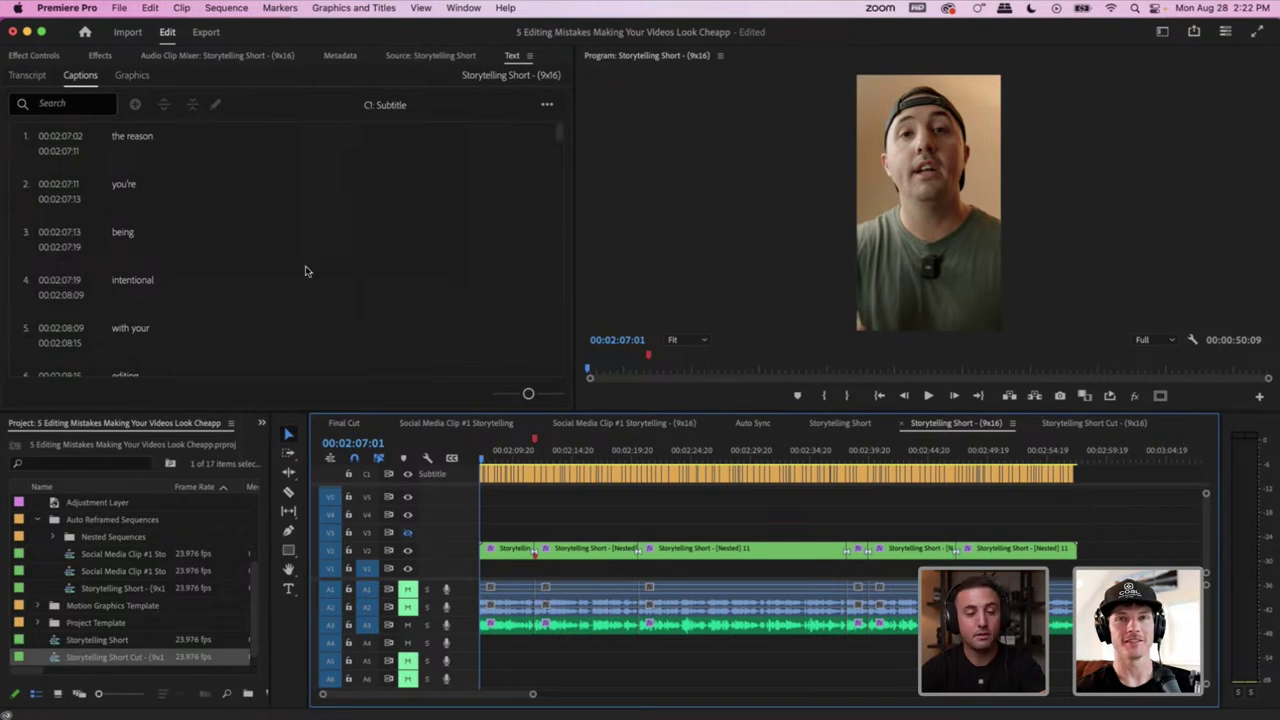
Check the text of the first caption 'the reason', then move to 'you're'
double_click(140, 137)
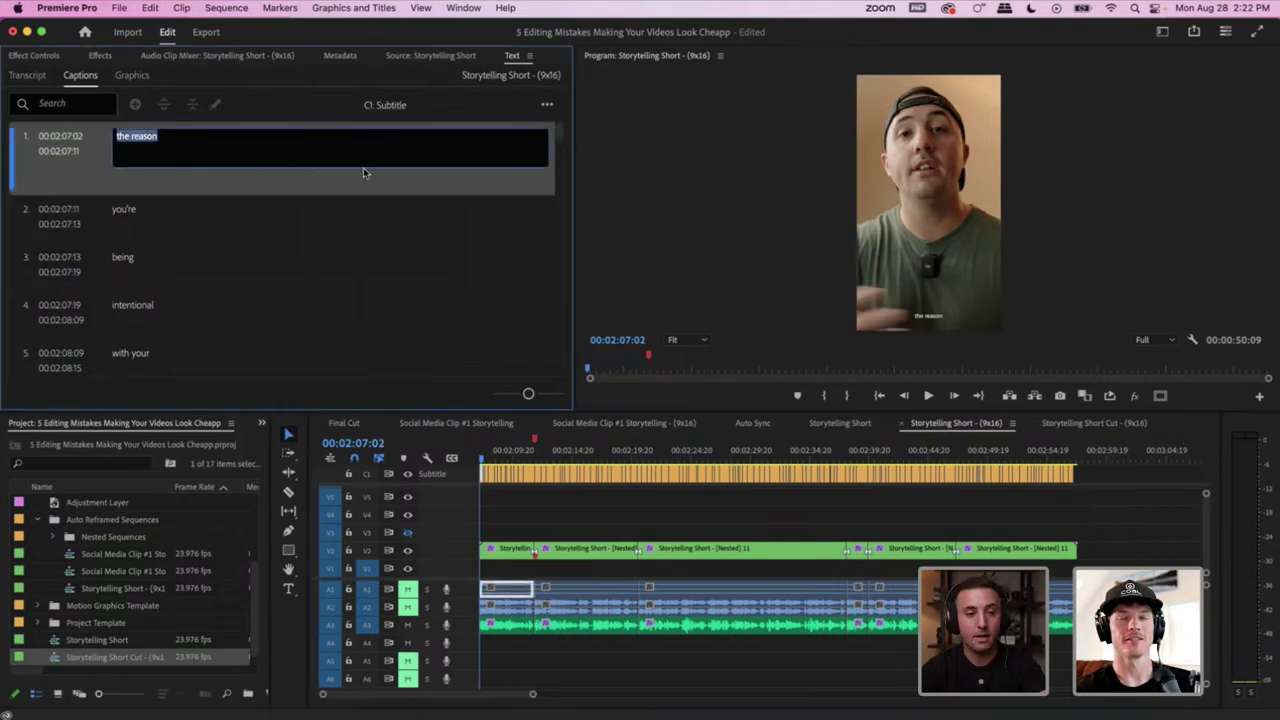
left_click(170, 198)
left_click(204, 210)
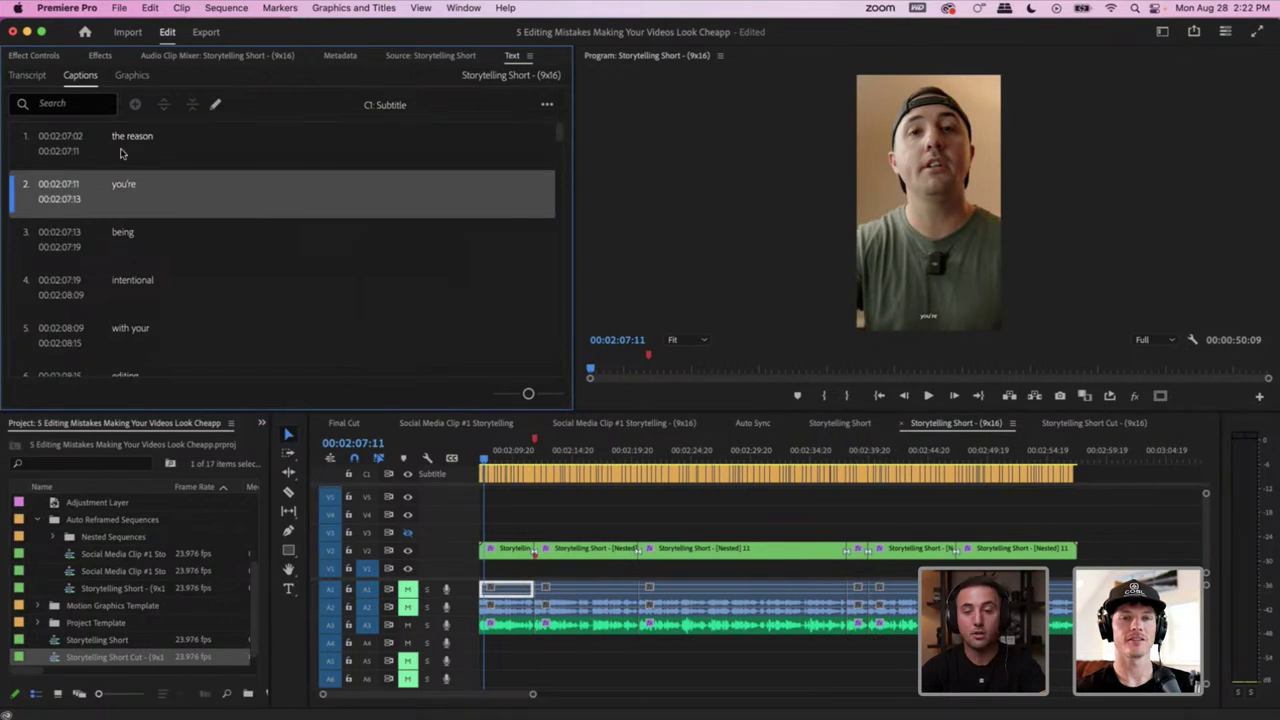
Switch from the Editing workspace to the Vertical workspace
left_click(1162, 33)
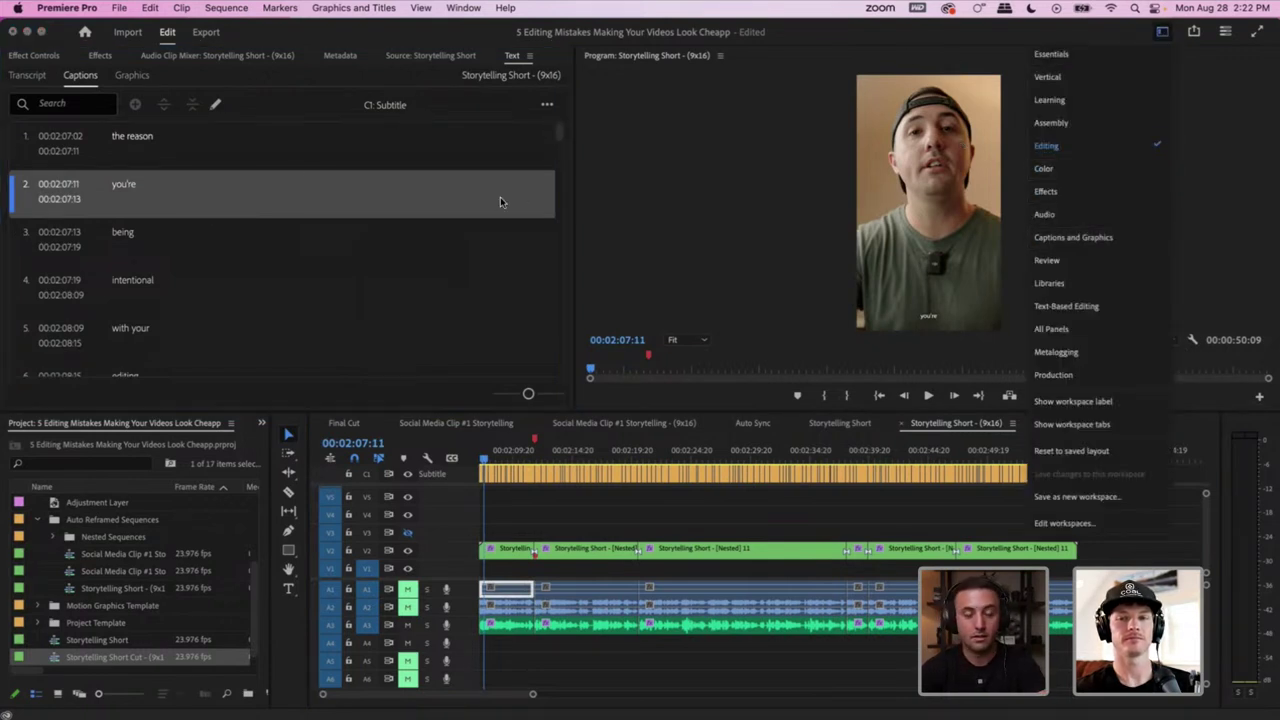
left_click(314, 143)
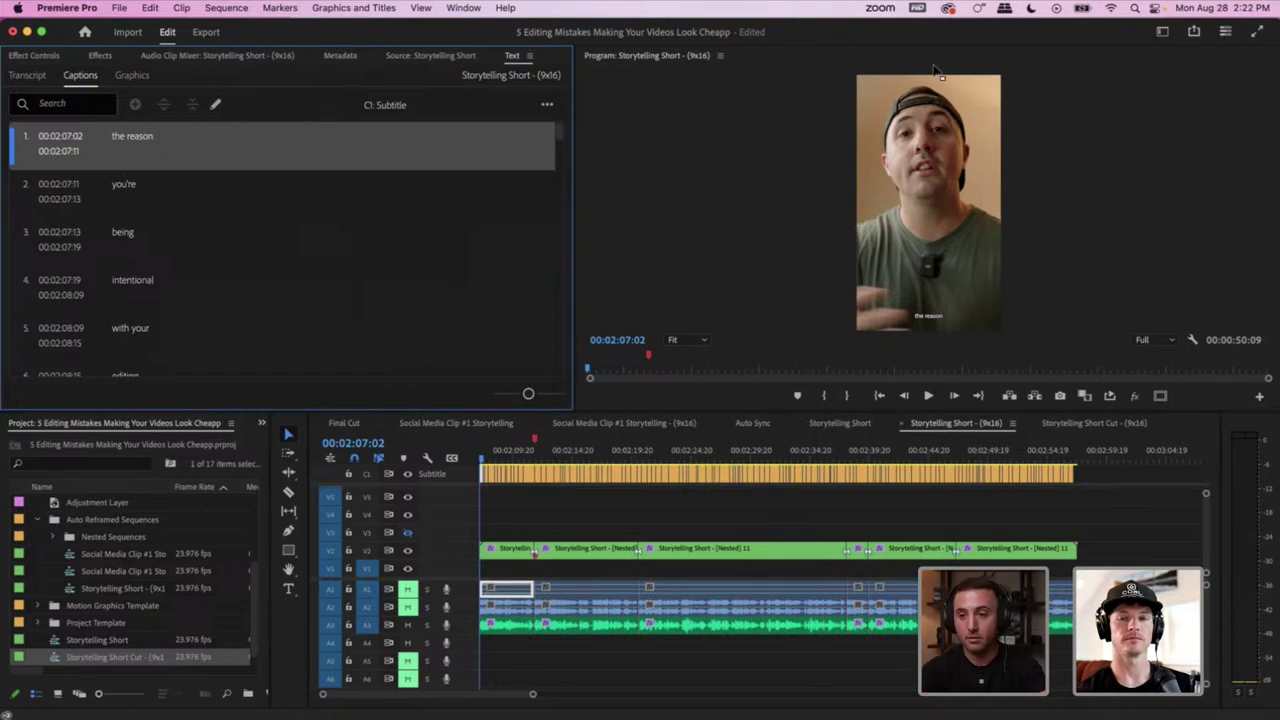
left_click(1157, 34)
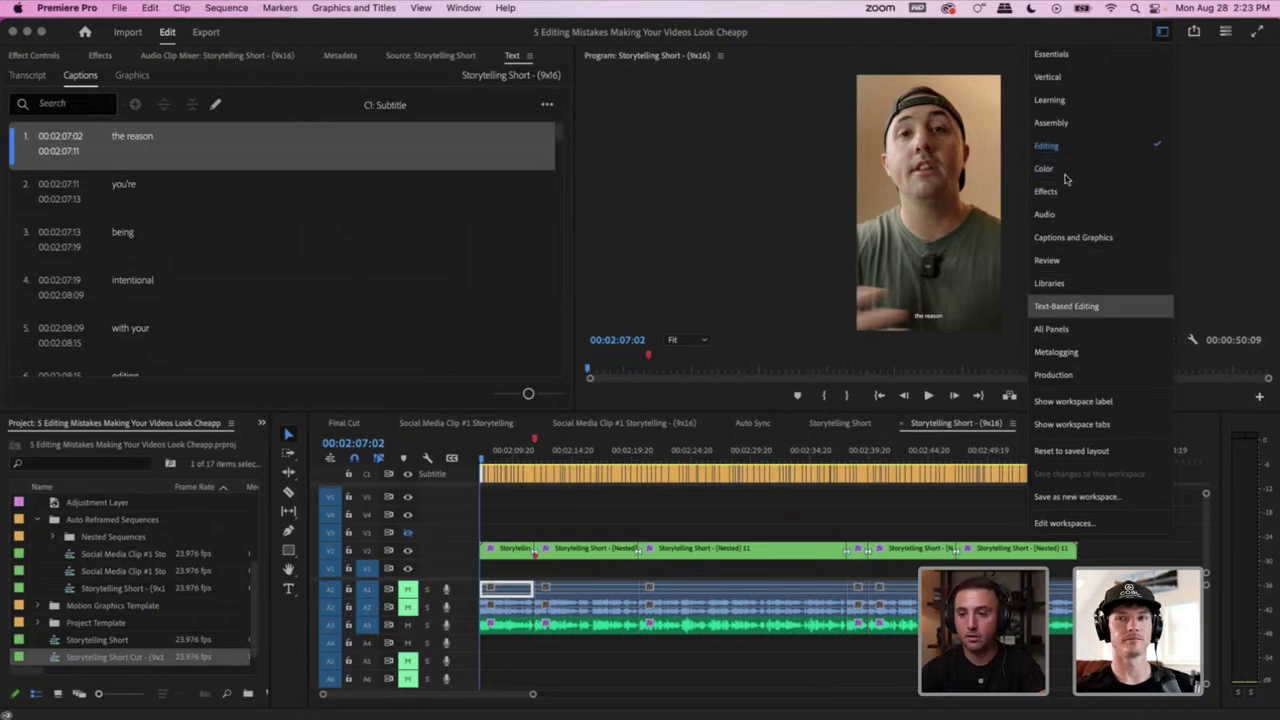
left_click(1068, 80)
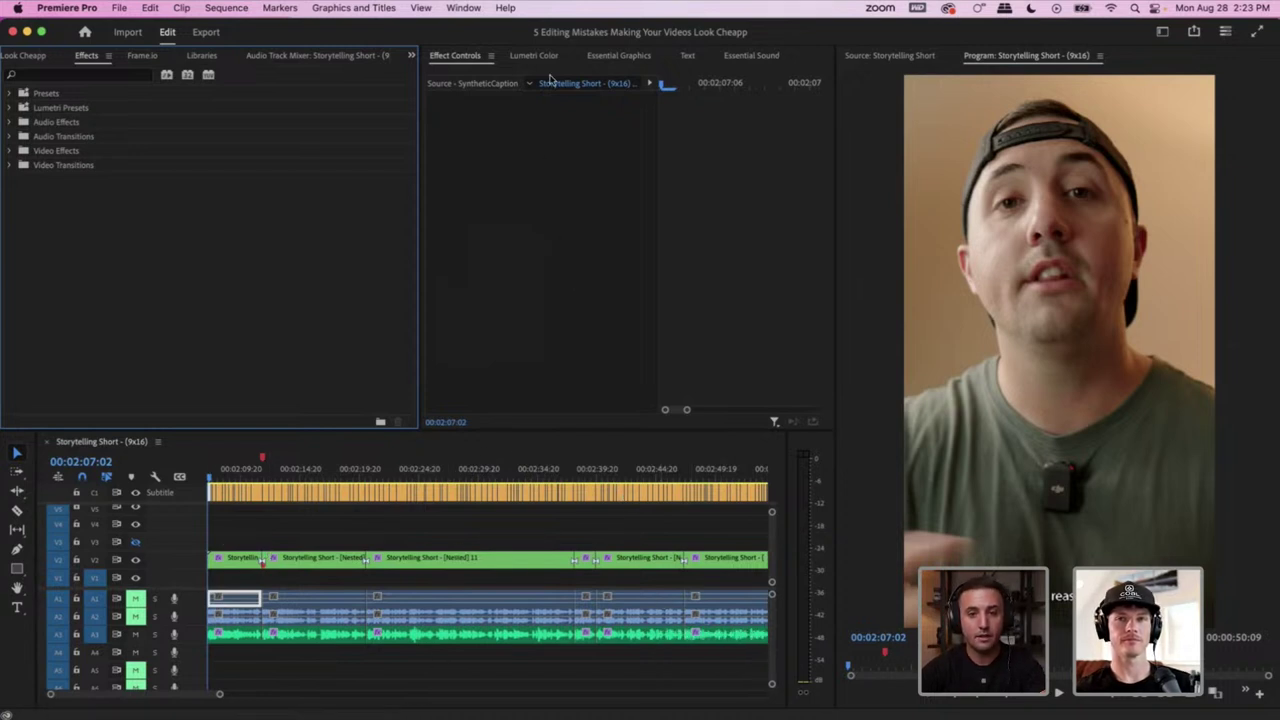
Dock the Audio Track Mixer panel above the timeline
left_click(610, 57)
left_click(545, 58)
left_click(469, 58)
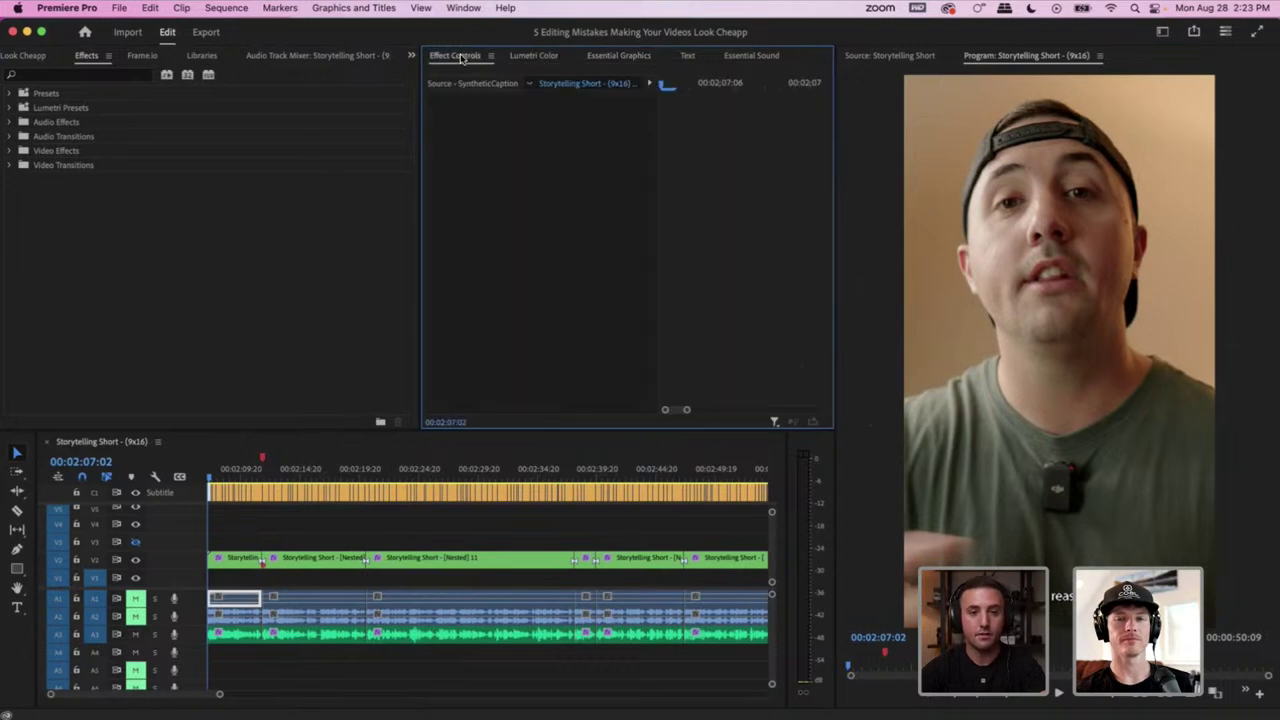
left_click(537, 58)
left_click(598, 57)
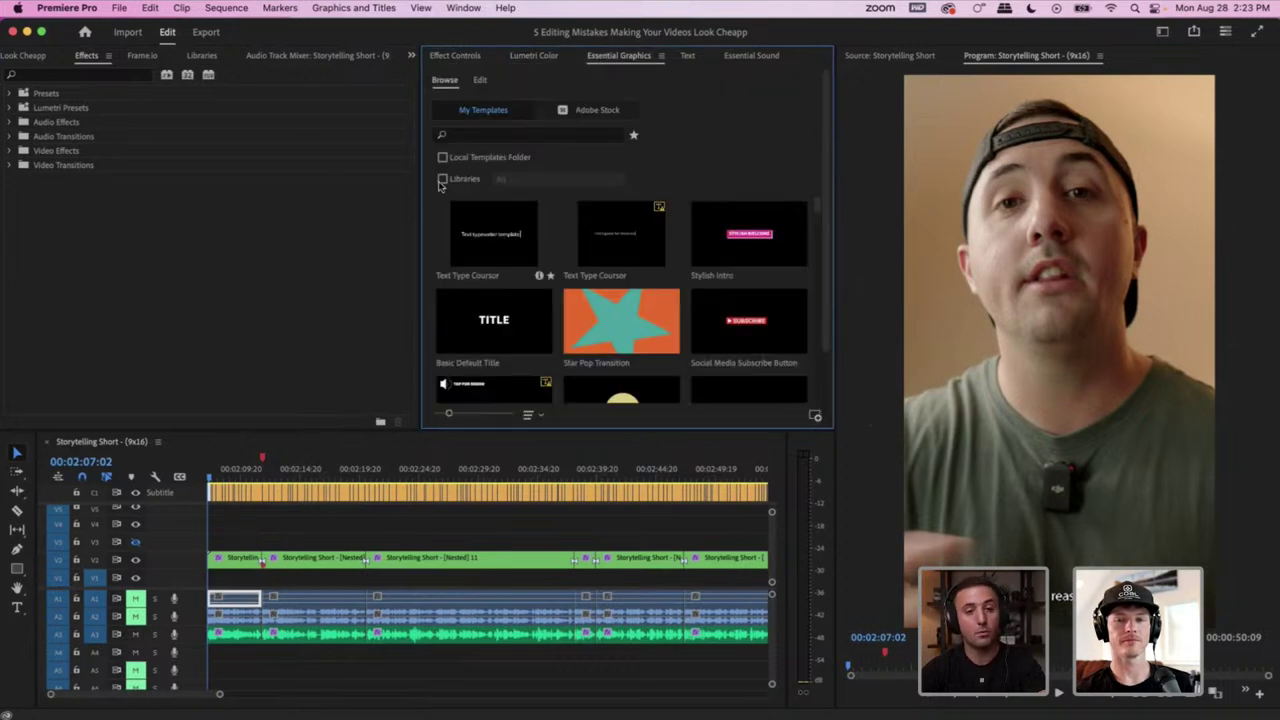
left_click(316, 56)
left_click_drag(316, 56, 465, 482)
Move Effects beside Effect Controls and dock Frame.io above the Audio Track Mixer
left_click_drag(236, 56, 510, 57)
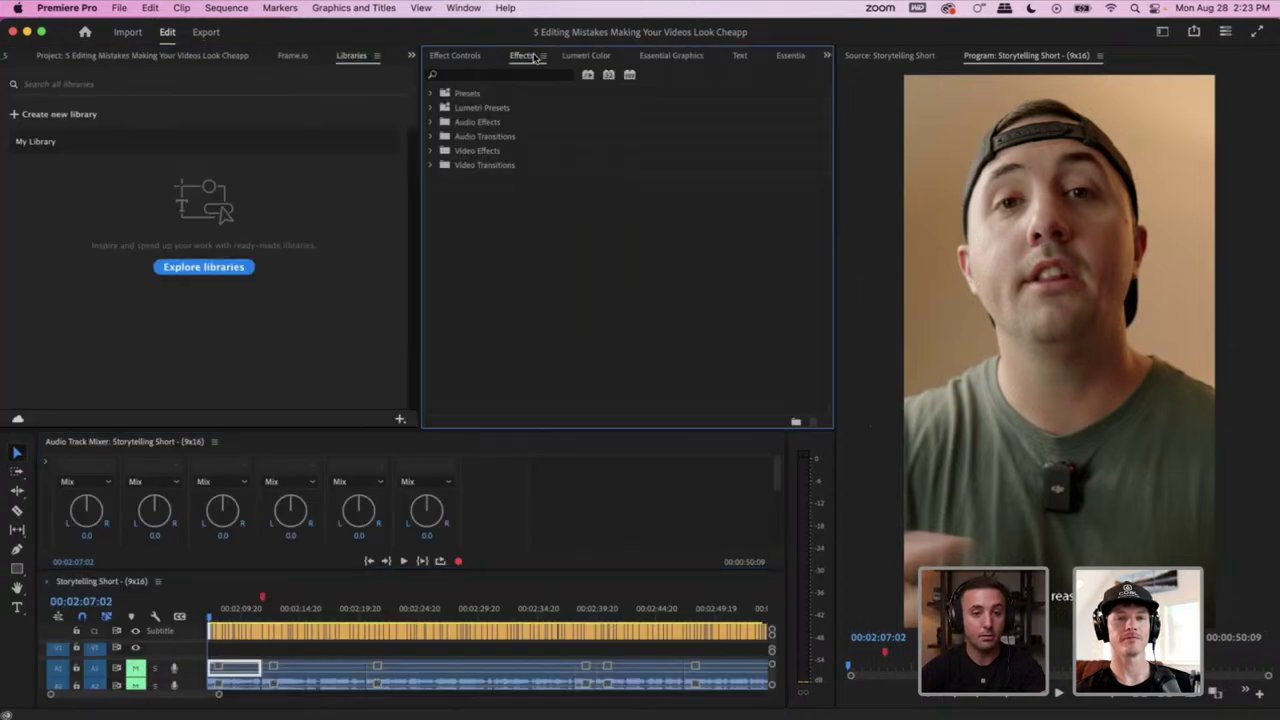
left_click(292, 56)
left_click_drag(292, 56, 410, 448)
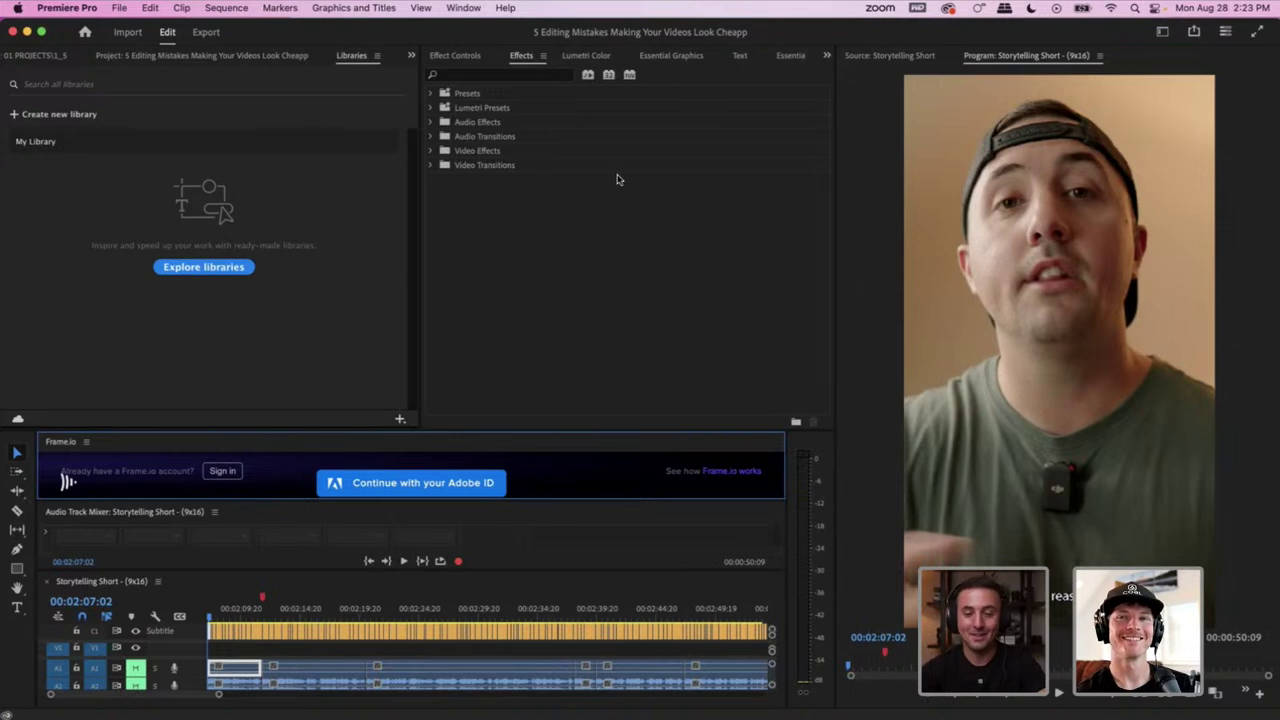
left_click(466, 8)
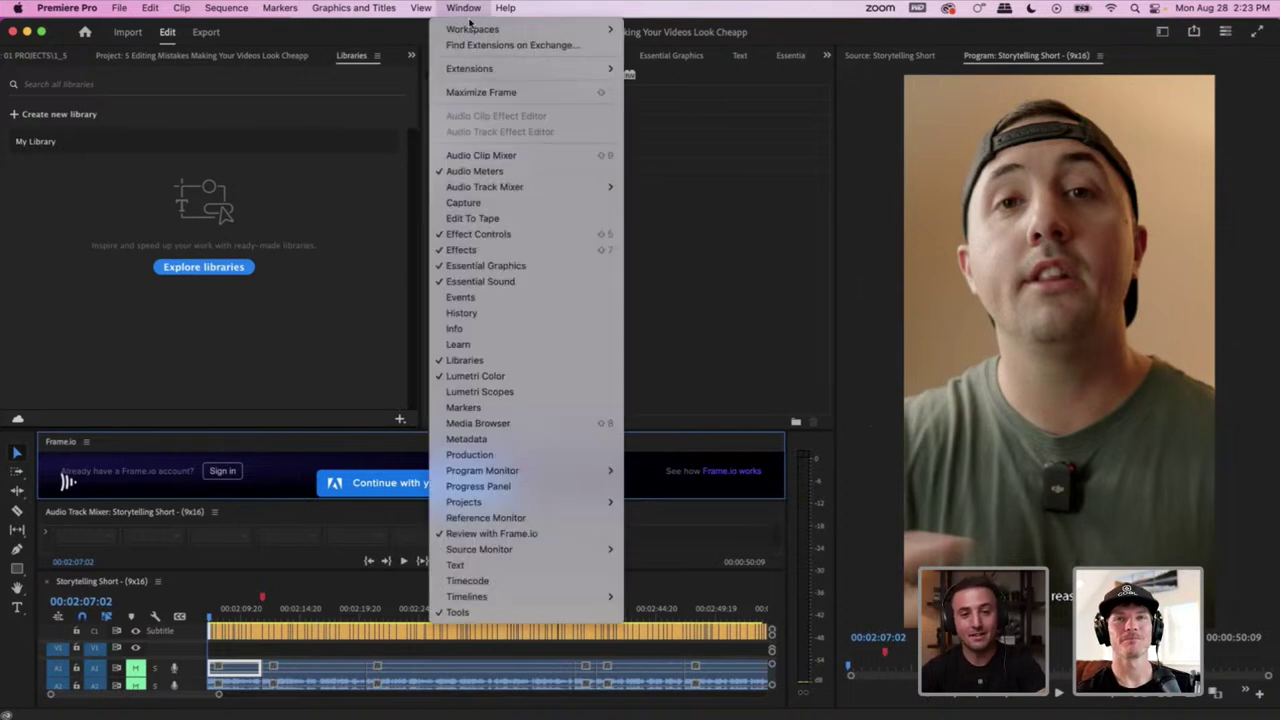
Reset the Vertical workspace to its saved layout via Window > Workspaces
mouse_move(470, 33)
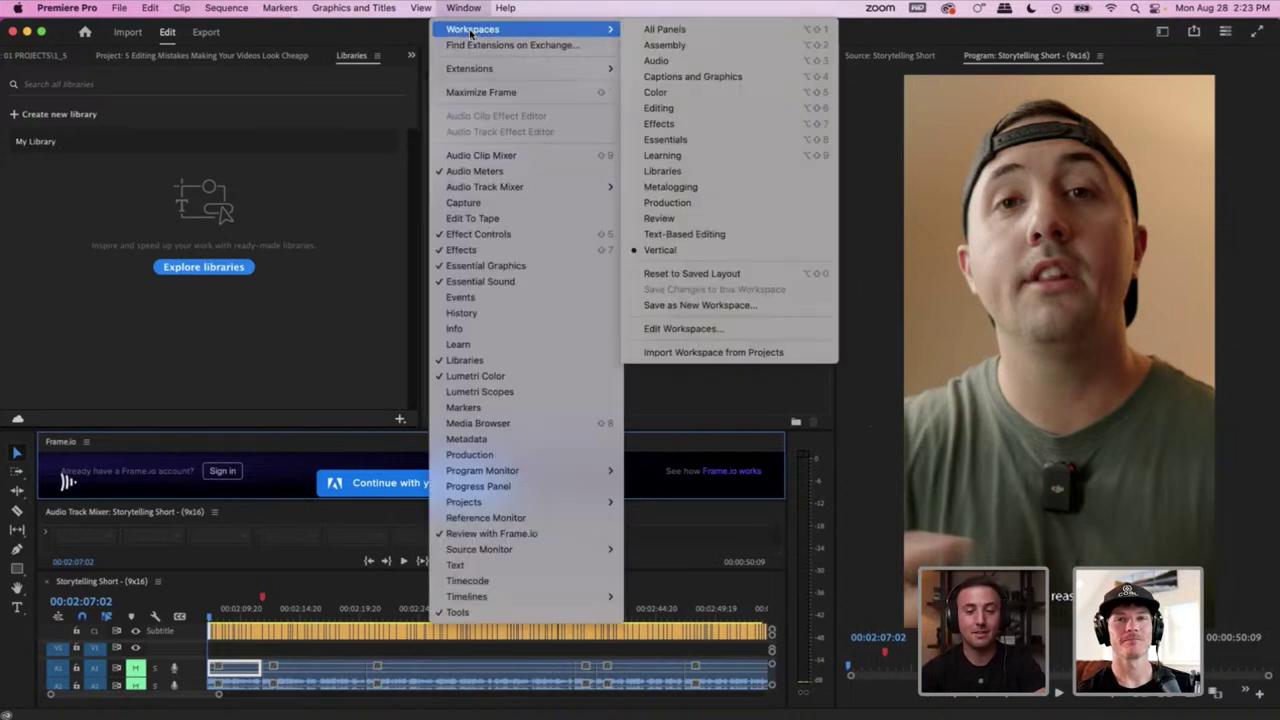
left_click(792, 272)
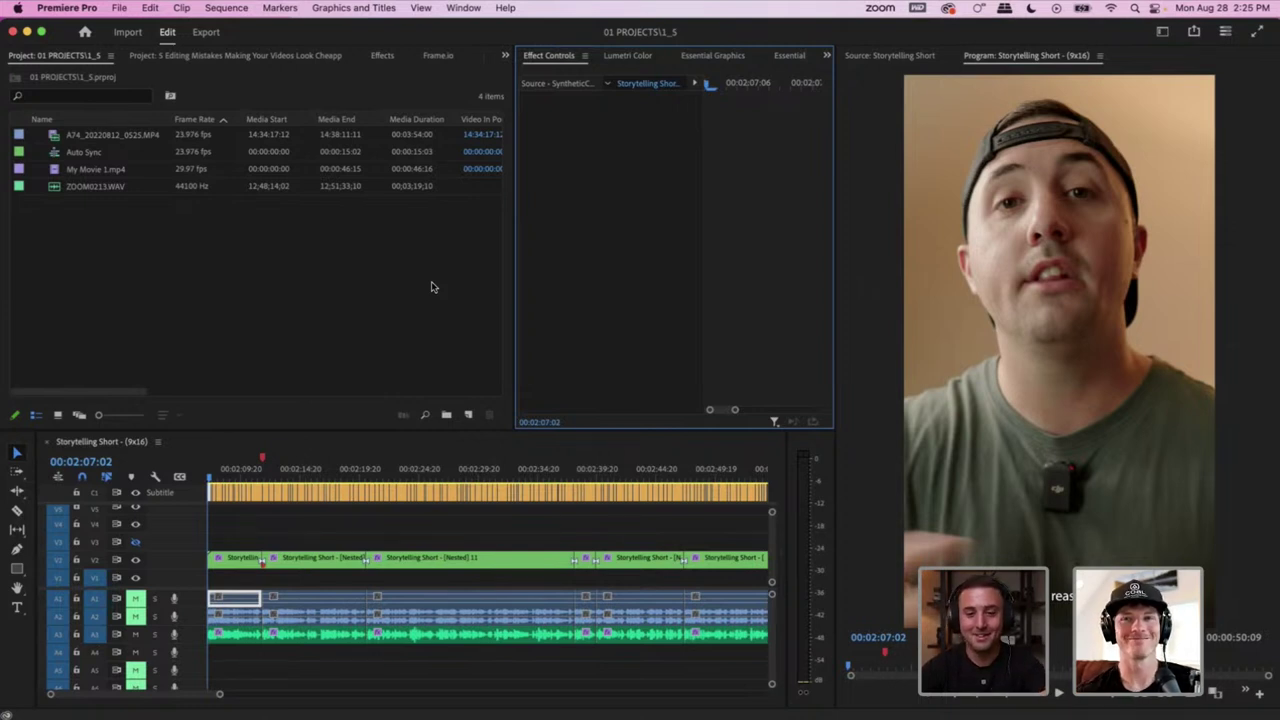
Bring up the Text panel's caption list and widen its panel
left_click(827, 56)
left_click(847, 143)
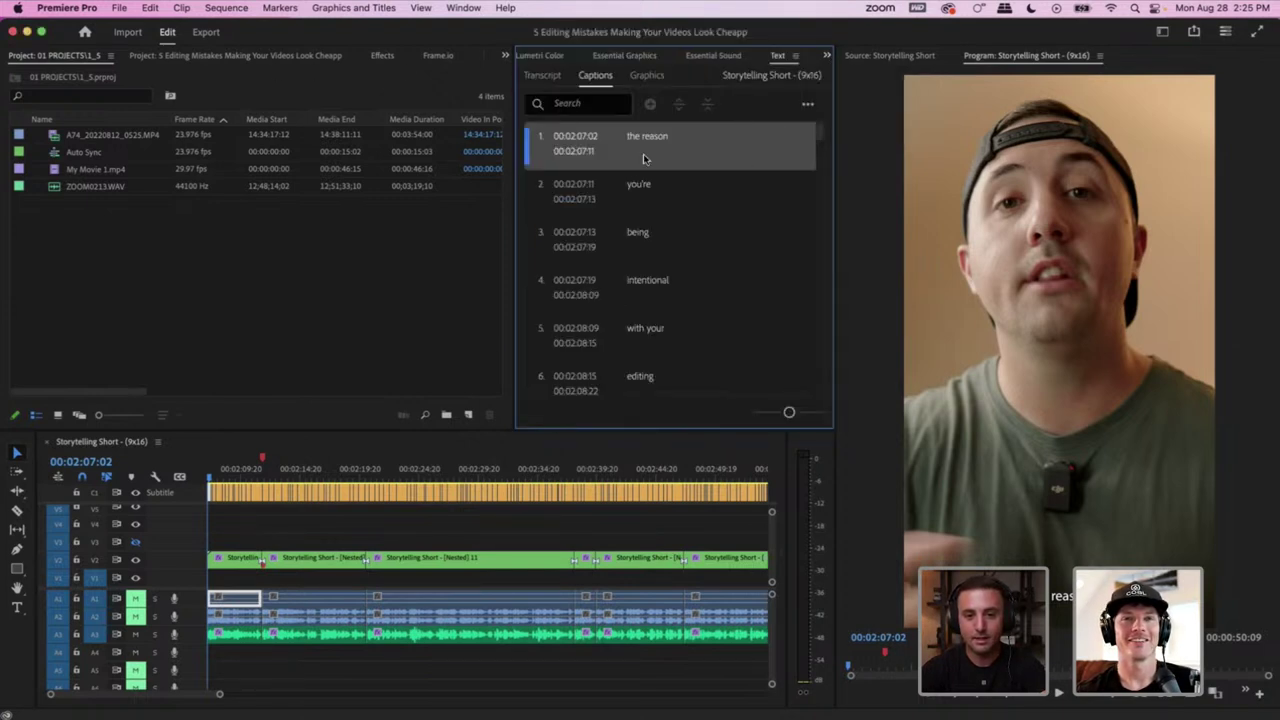
left_click_drag(511, 141, 381, 133)
left_click_drag(349, 127, 343, 128)
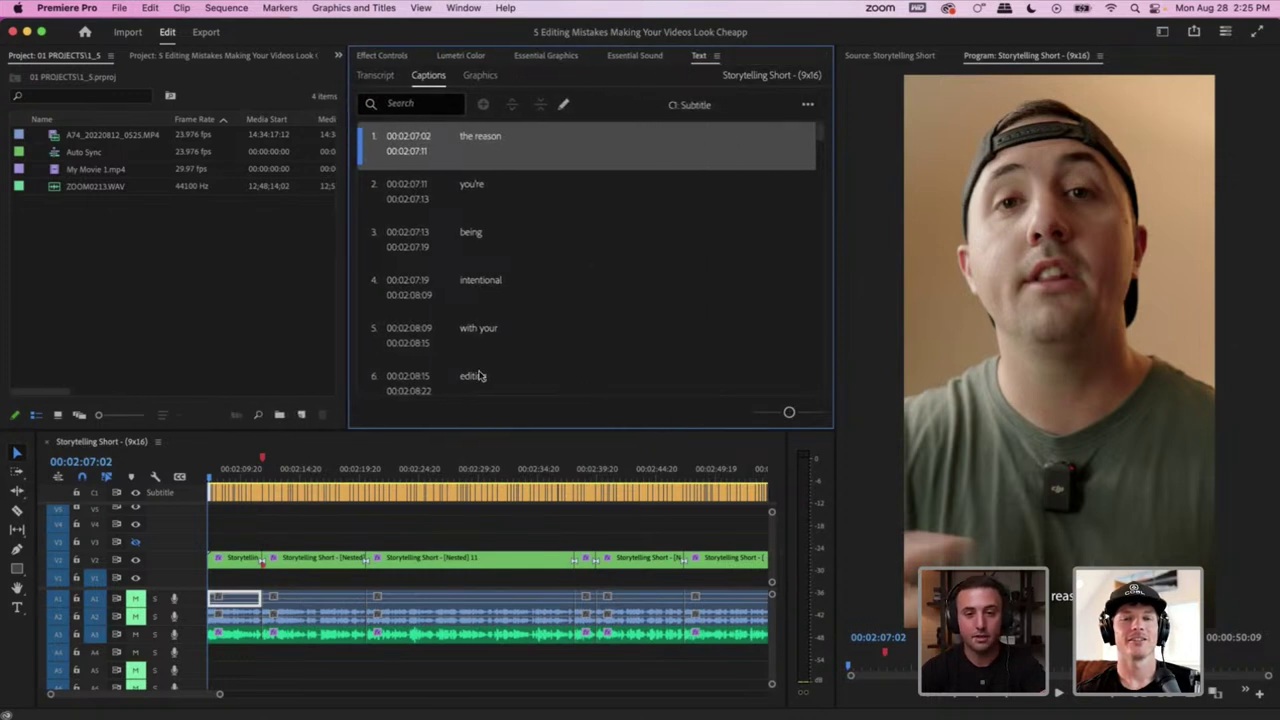
Dock the Text panel beside Essential Graphics, show the Captions list and rezoom the timeline
left_click_drag(703, 57, 612, 60)
left_click(553, 58)
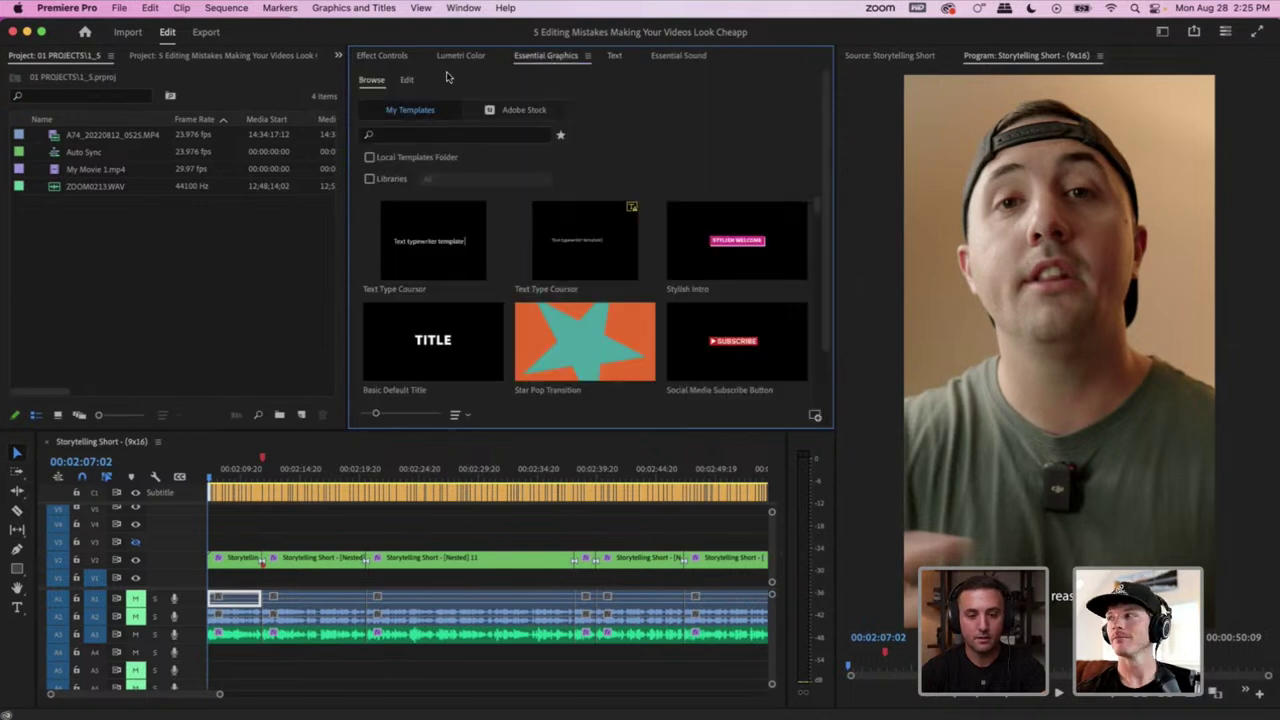
left_click(610, 57)
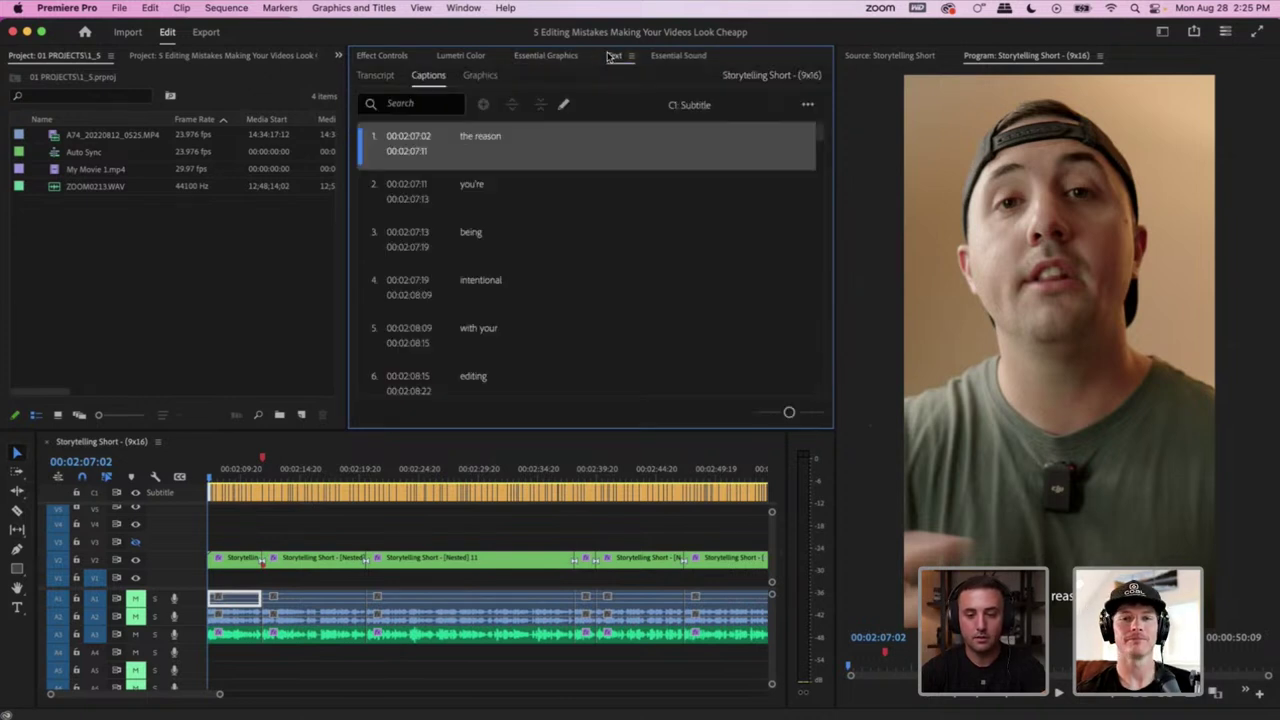
left_click(643, 525)
key("minus")
key("minus")
key("equal")
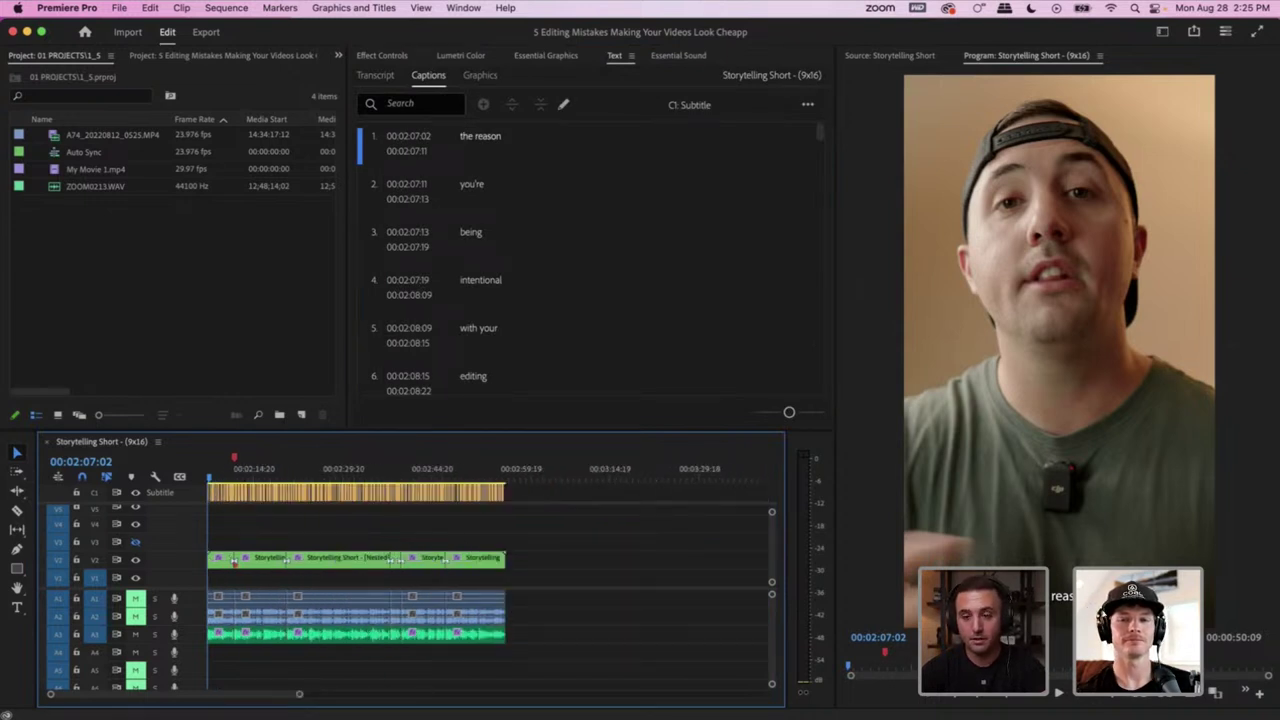
left_click(985, 291)
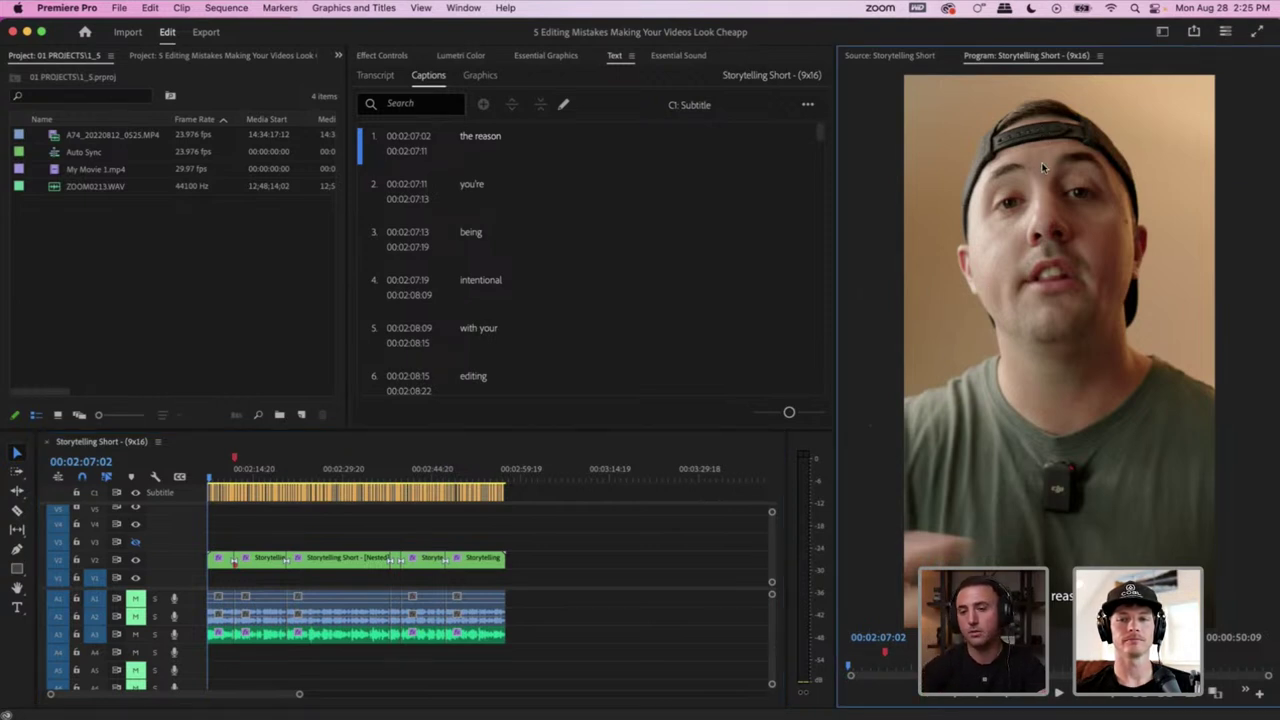
Overlay the 9x16 Guide for Captions and marquee-select every caption on the Subtitle track
left_click(420, 7)
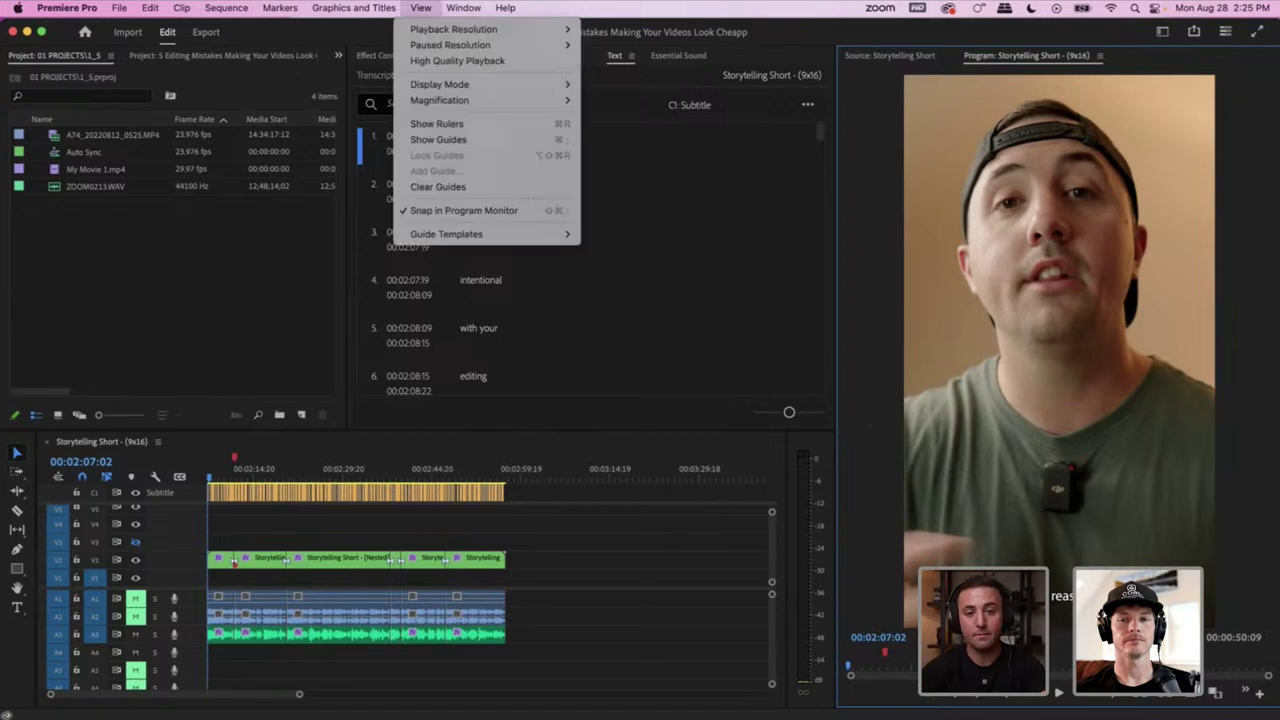
mouse_move(470, 234)
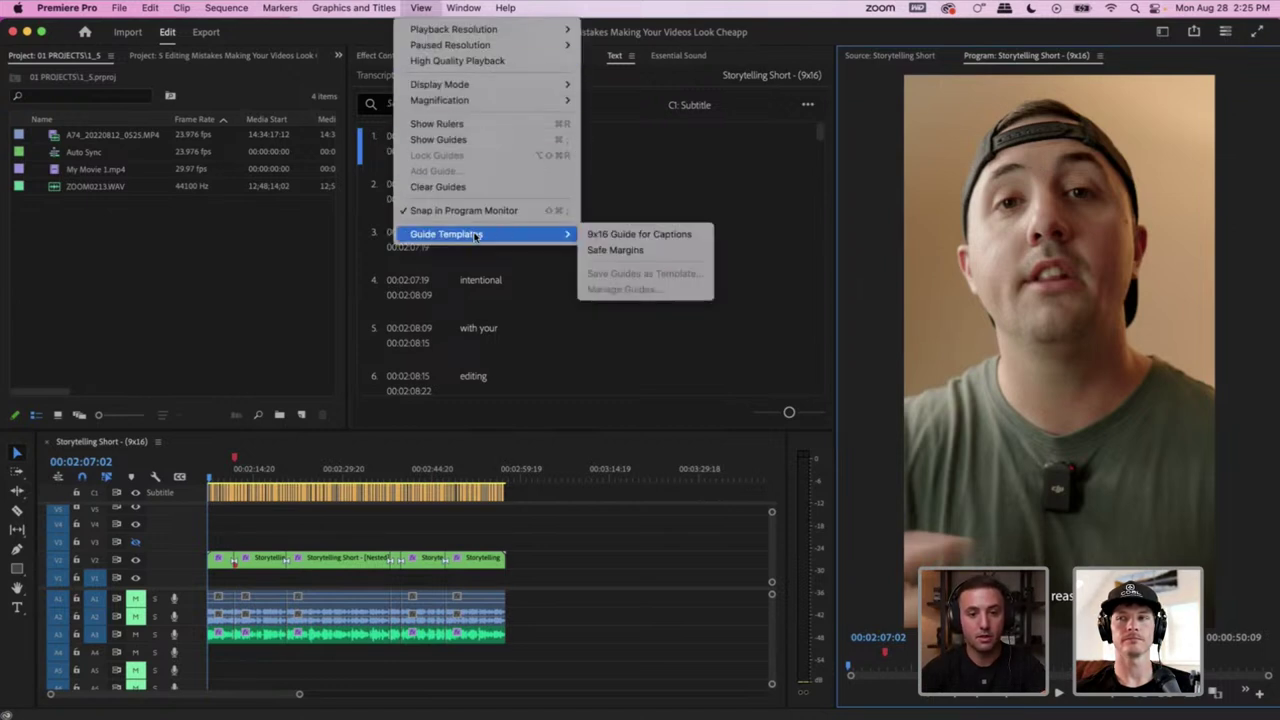
left_click(674, 235)
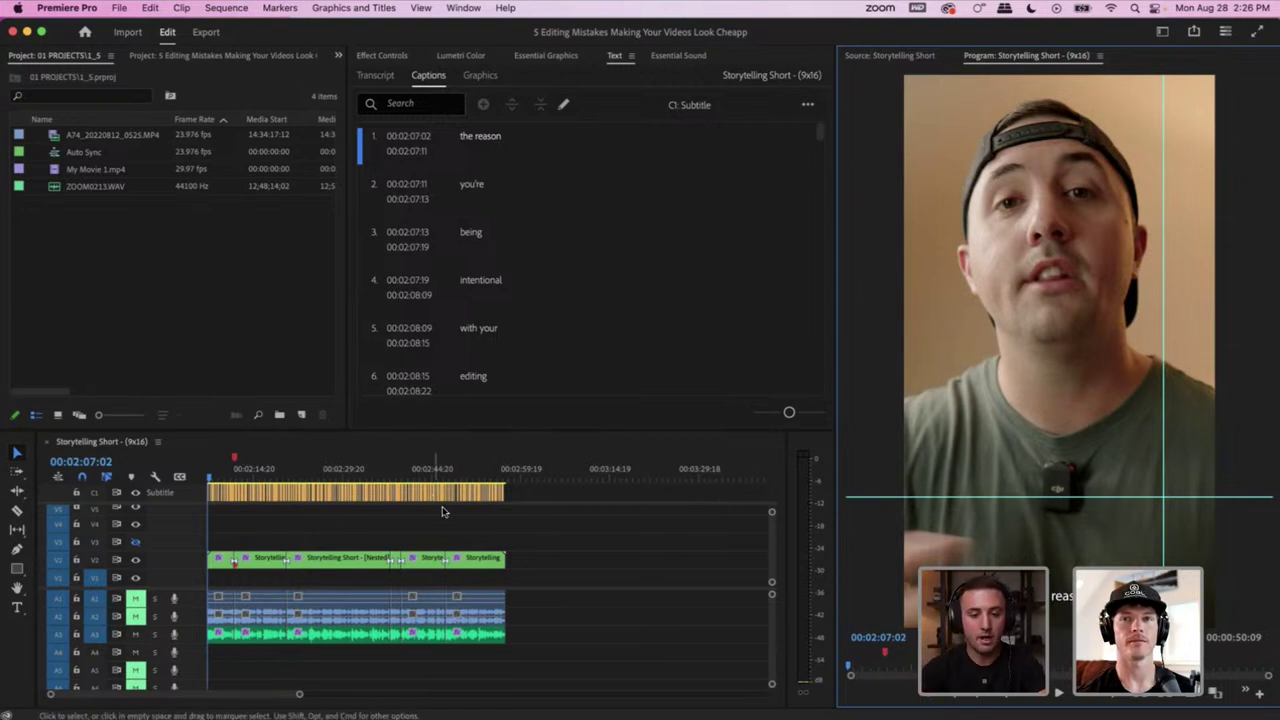
left_click(560, 499)
left_click_drag(560, 499, 190, 490)
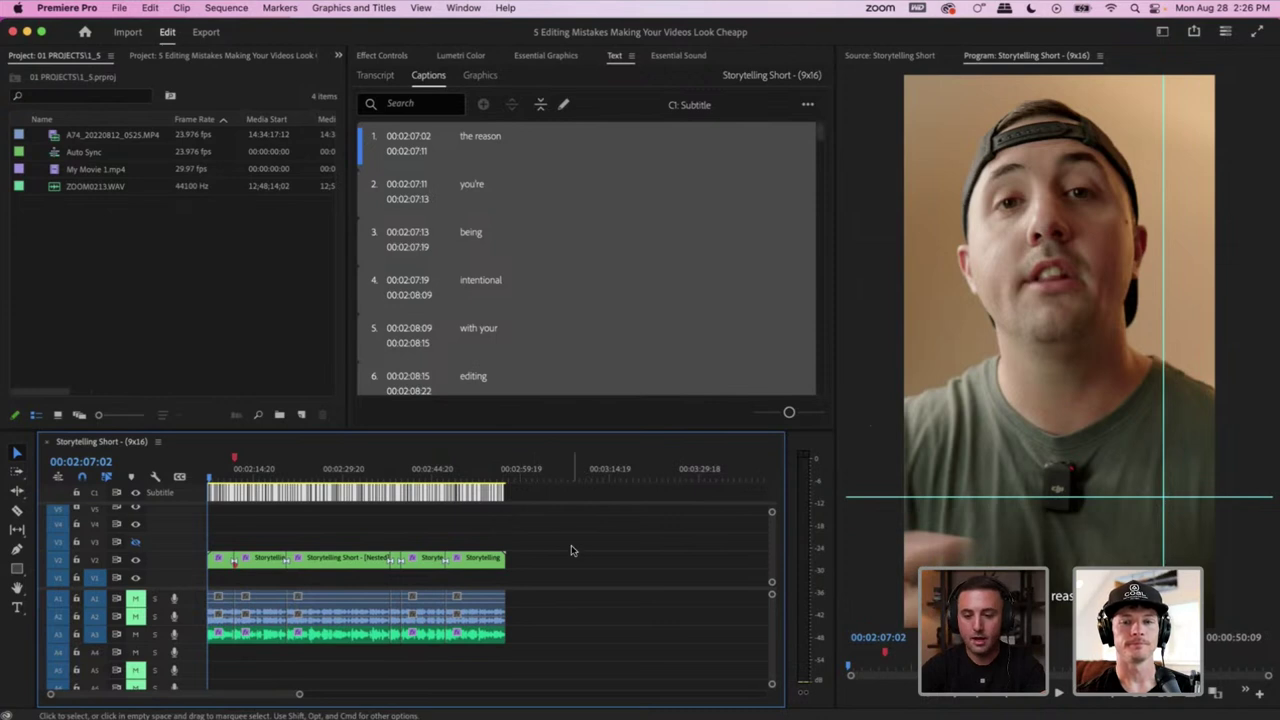
Reselect all captions and set their font to Montserrat Bold in Essential Graphics
left_click_drag(547, 500, 204, 498)
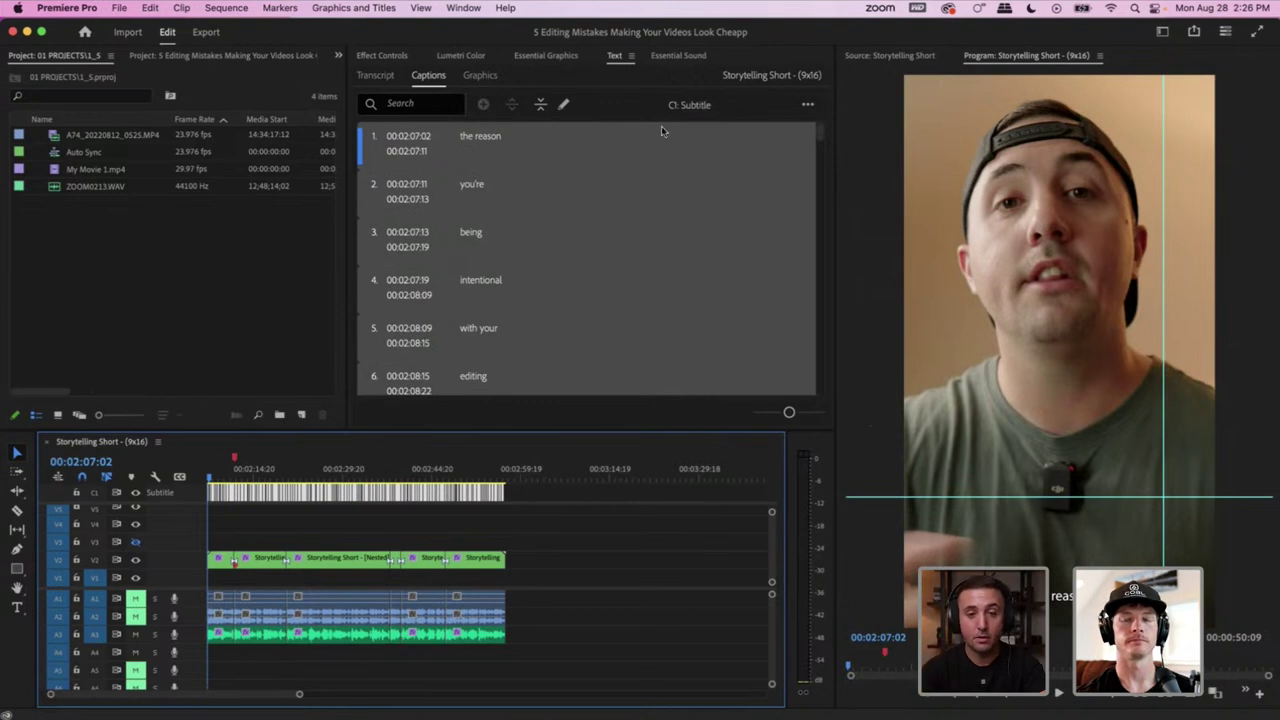
left_click(551, 58)
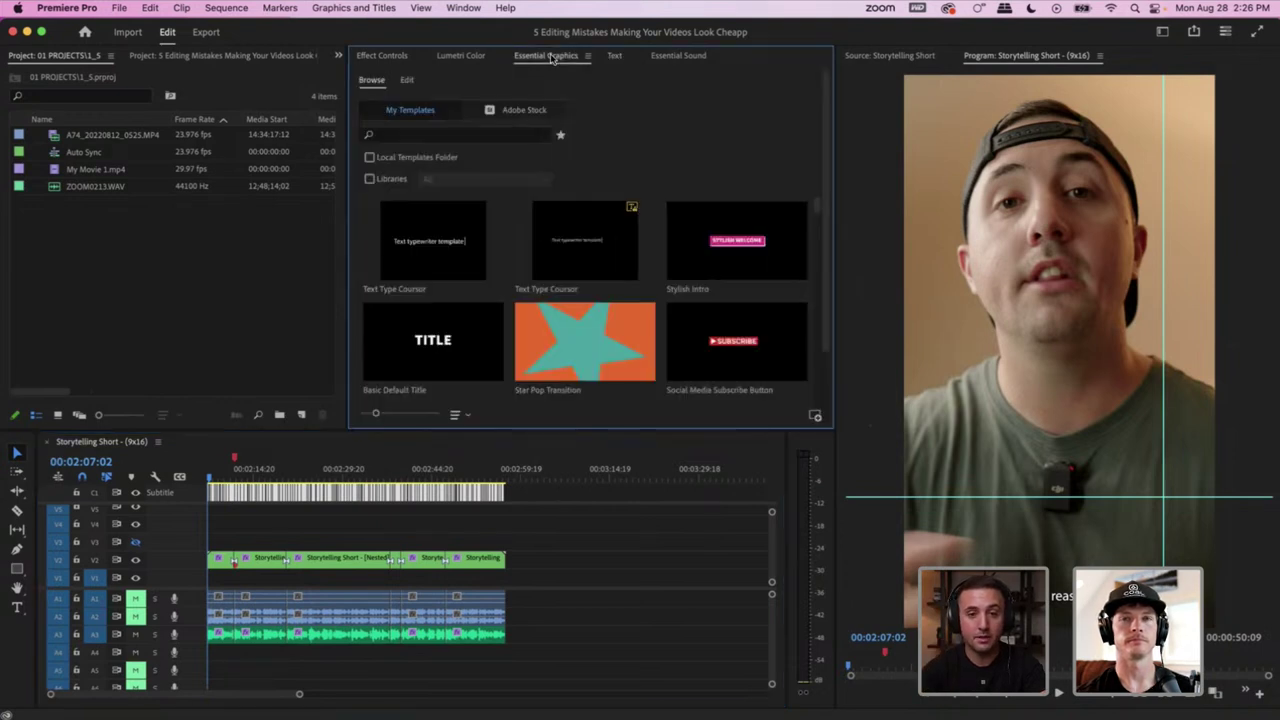
left_click(408, 82)
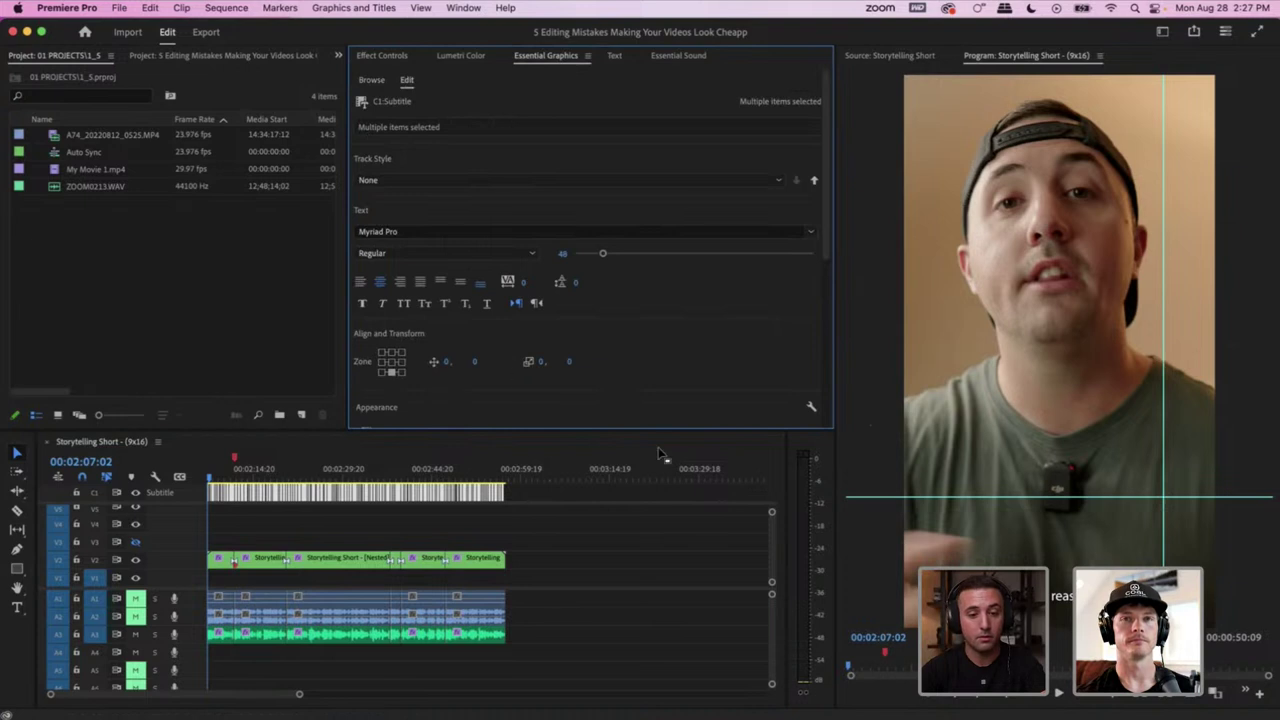
left_click(536, 503)
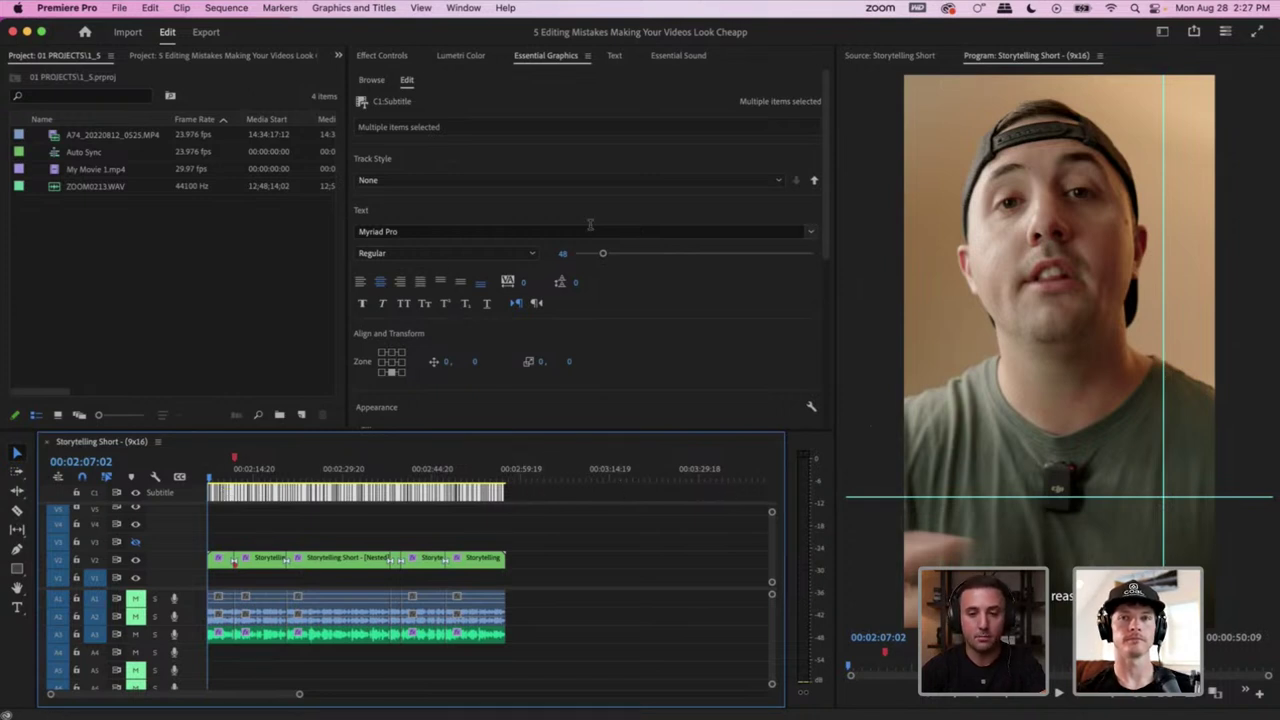
left_click(810, 231)
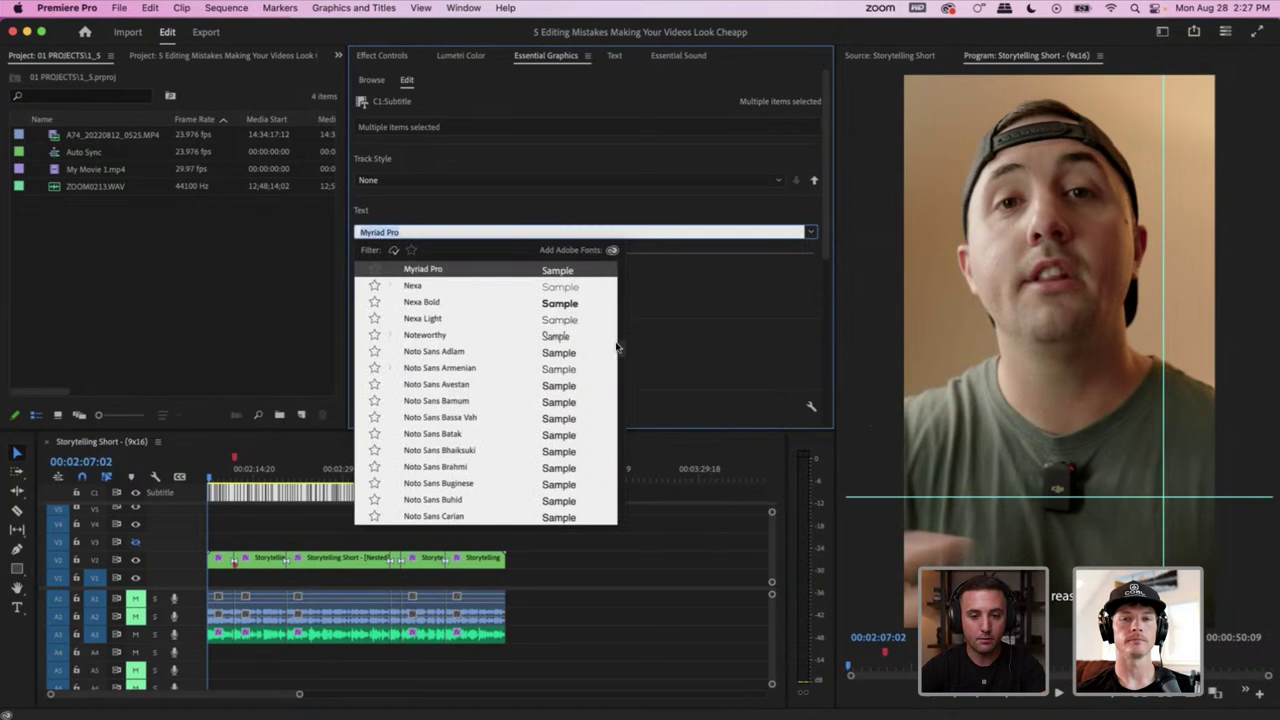
scroll(617, 345, "up", 10)
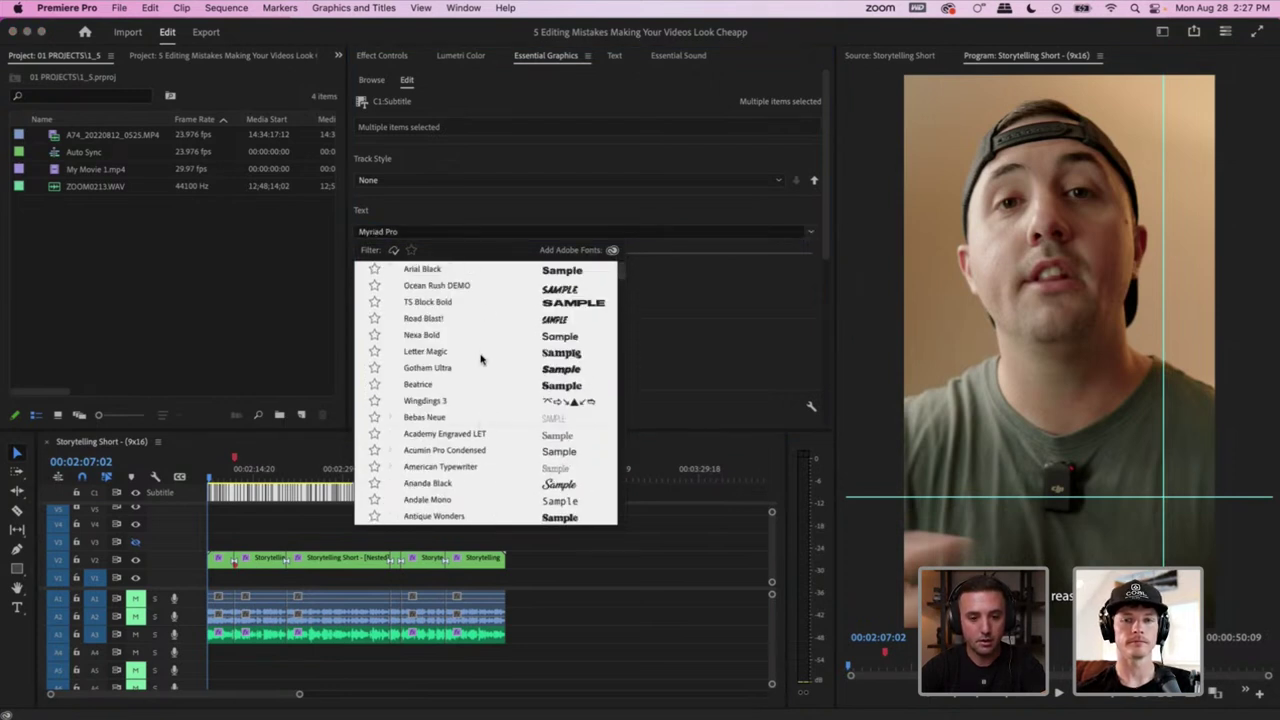
scroll(480, 360, "down", 20)
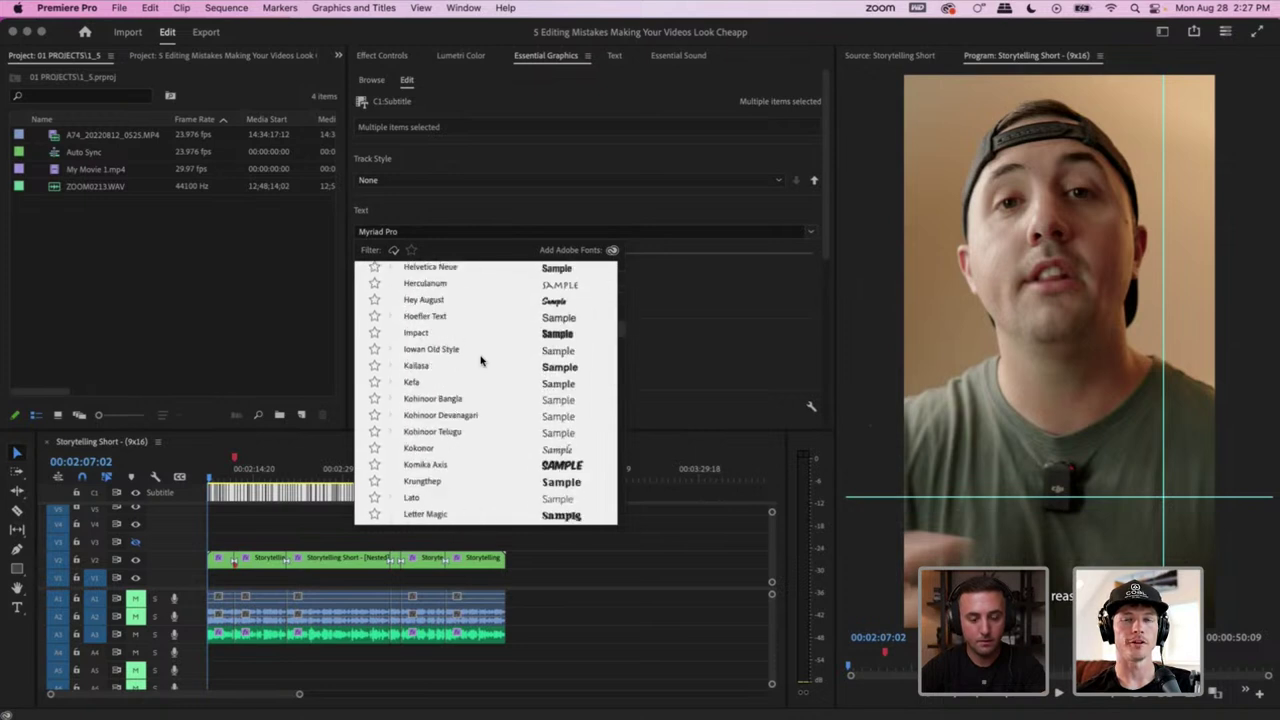
scroll(480, 360, "down", 6)
scroll(488, 330, "up", 2)
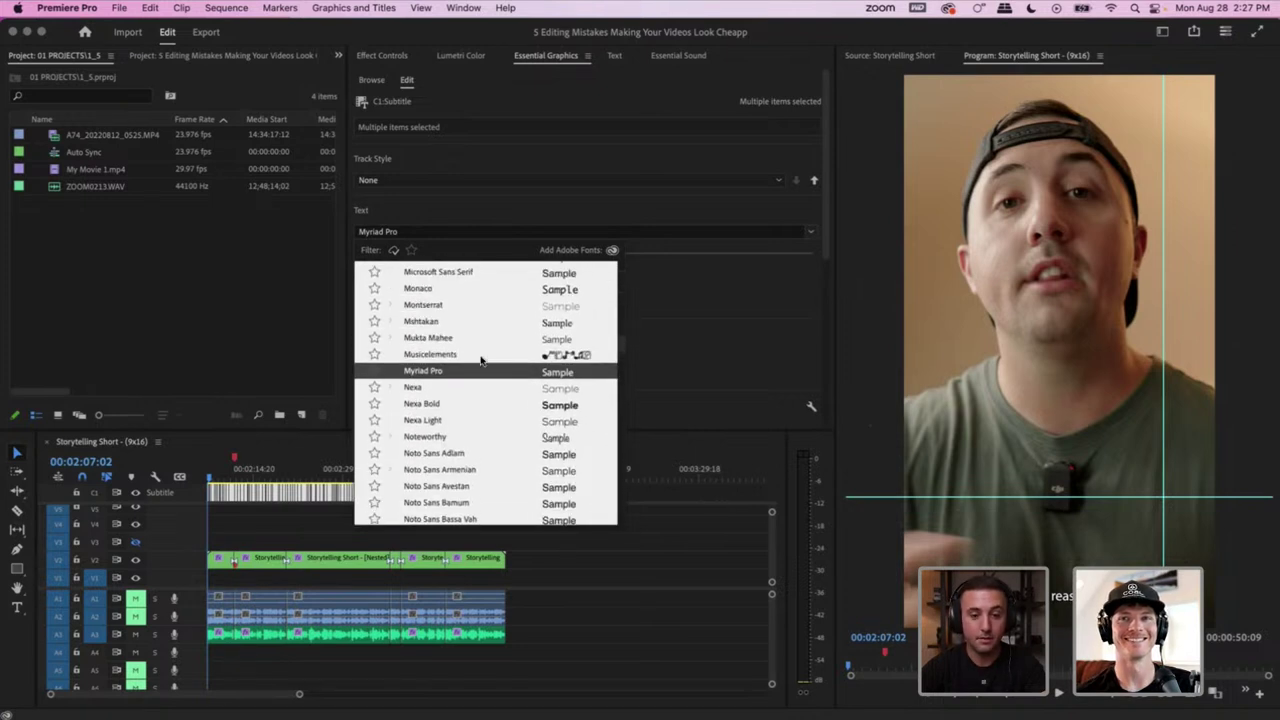
left_click(490, 305)
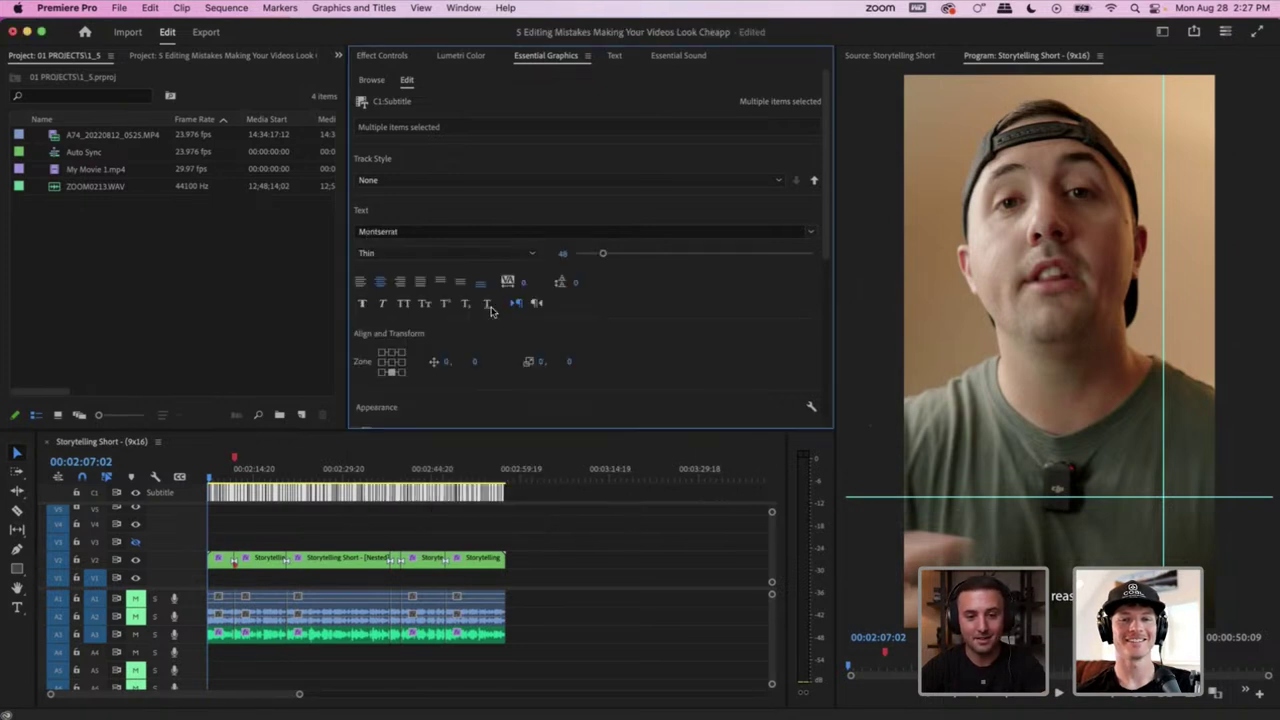
left_click(529, 254)
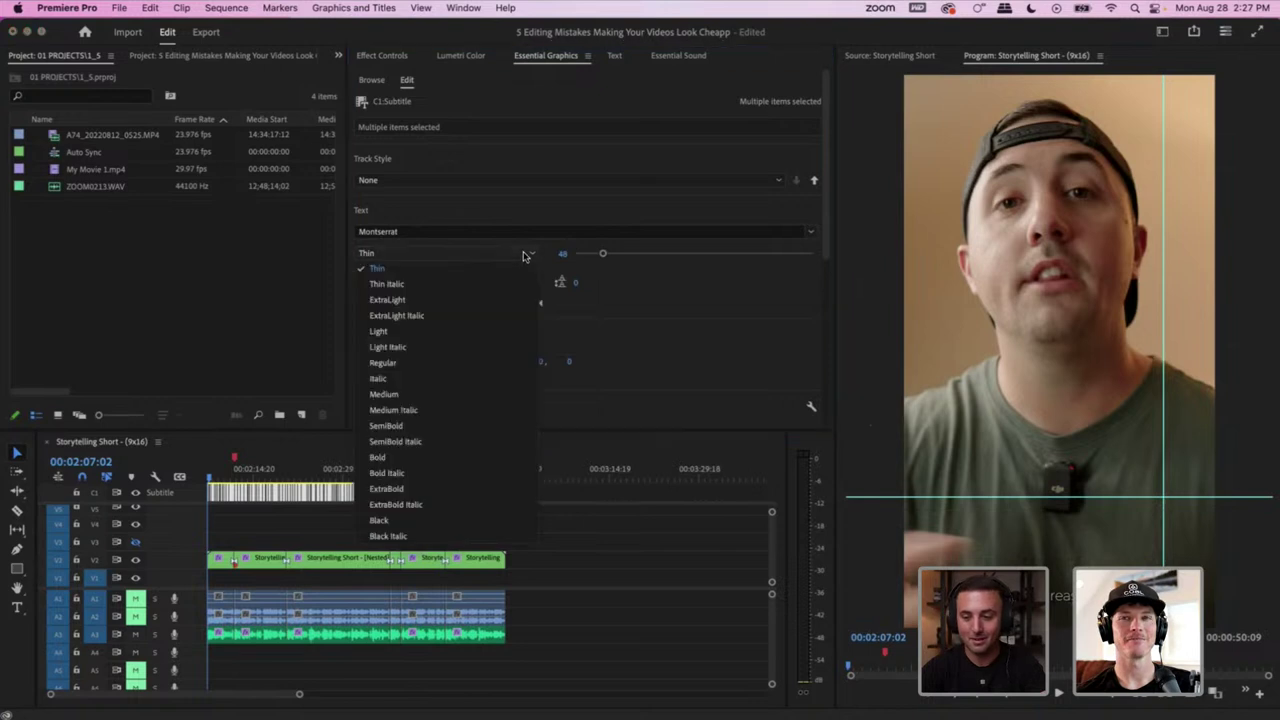
left_click(449, 458)
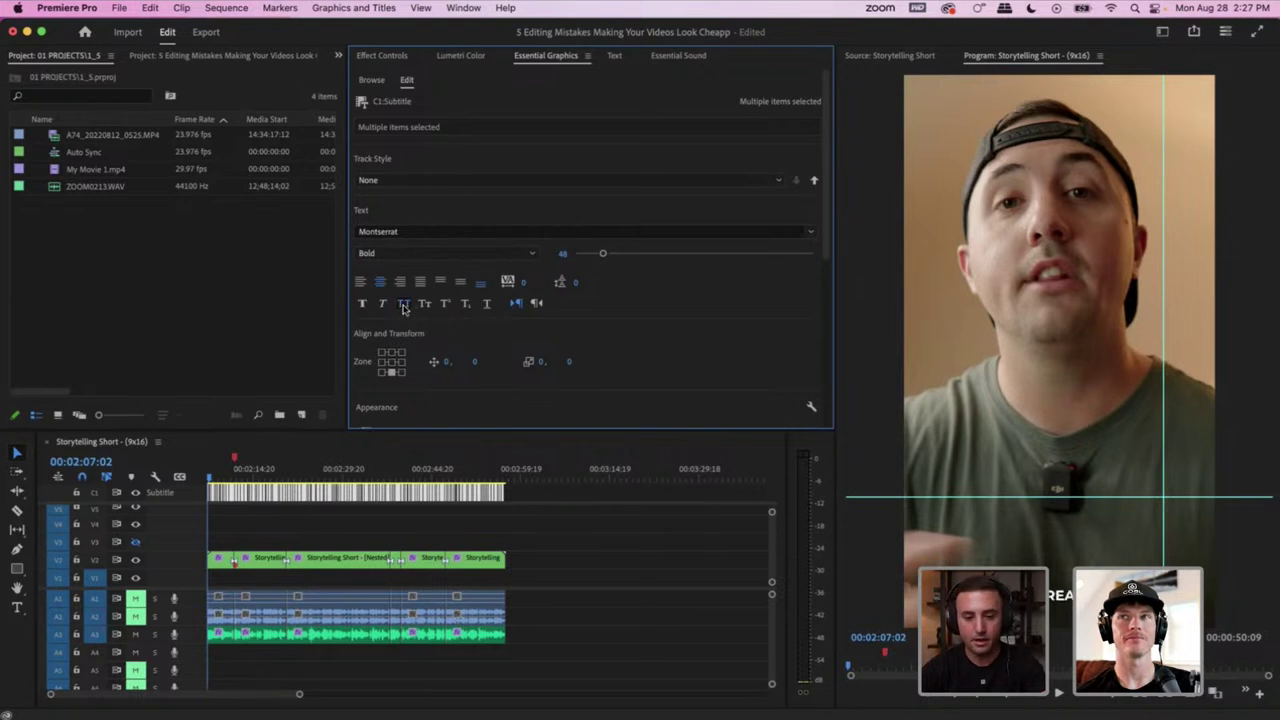
Keep captions lowercase with All Caps off, size 87, and raise them to Y -467
left_click(404, 305)
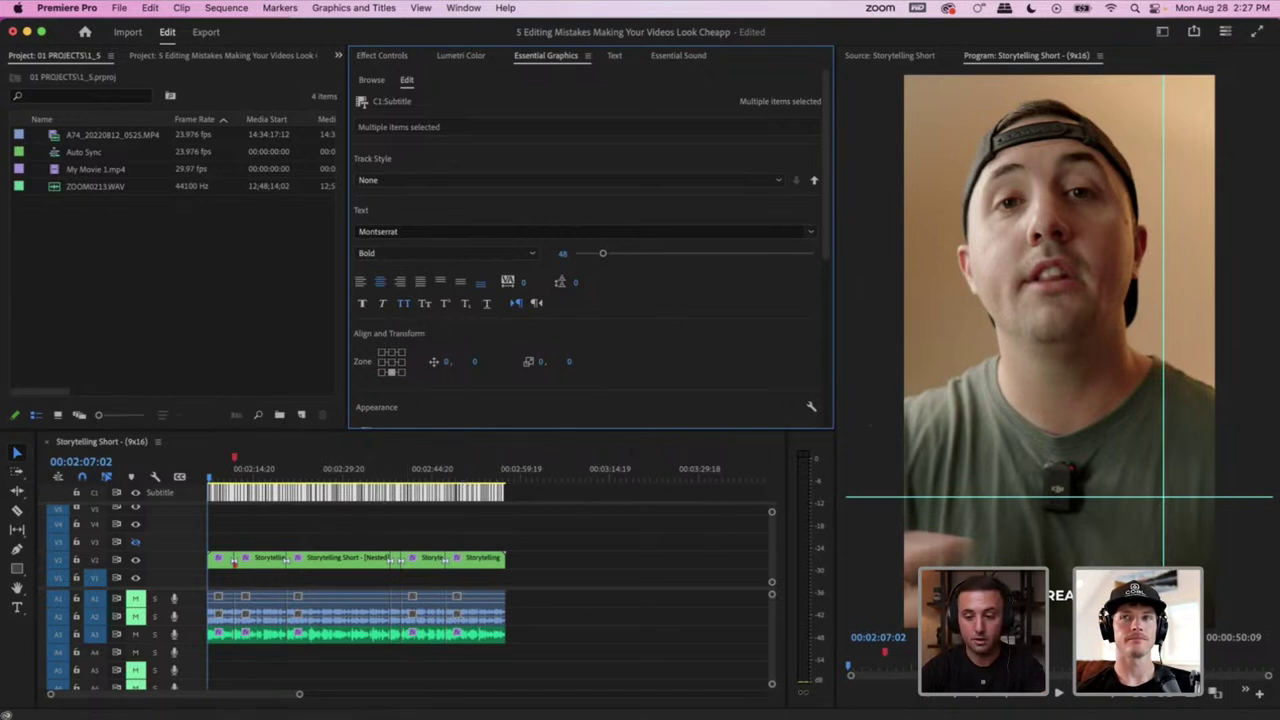
left_click(404, 304)
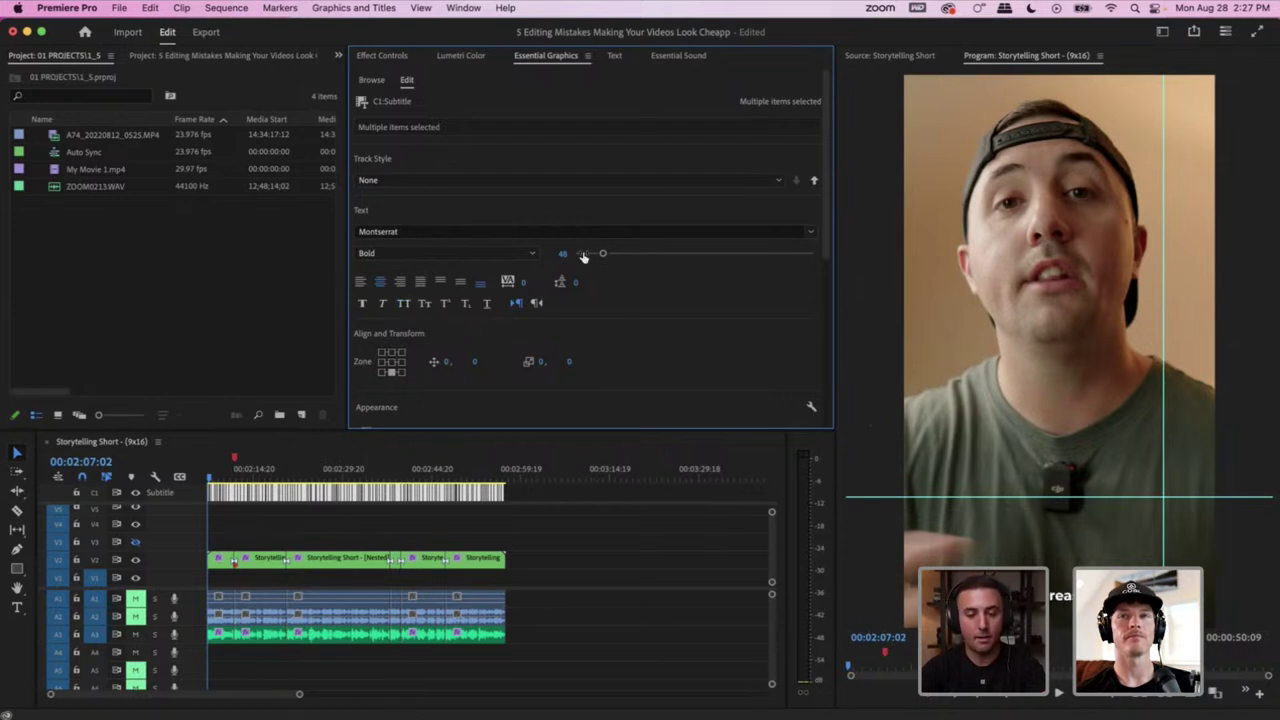
scroll(708, 294, "down", 3)
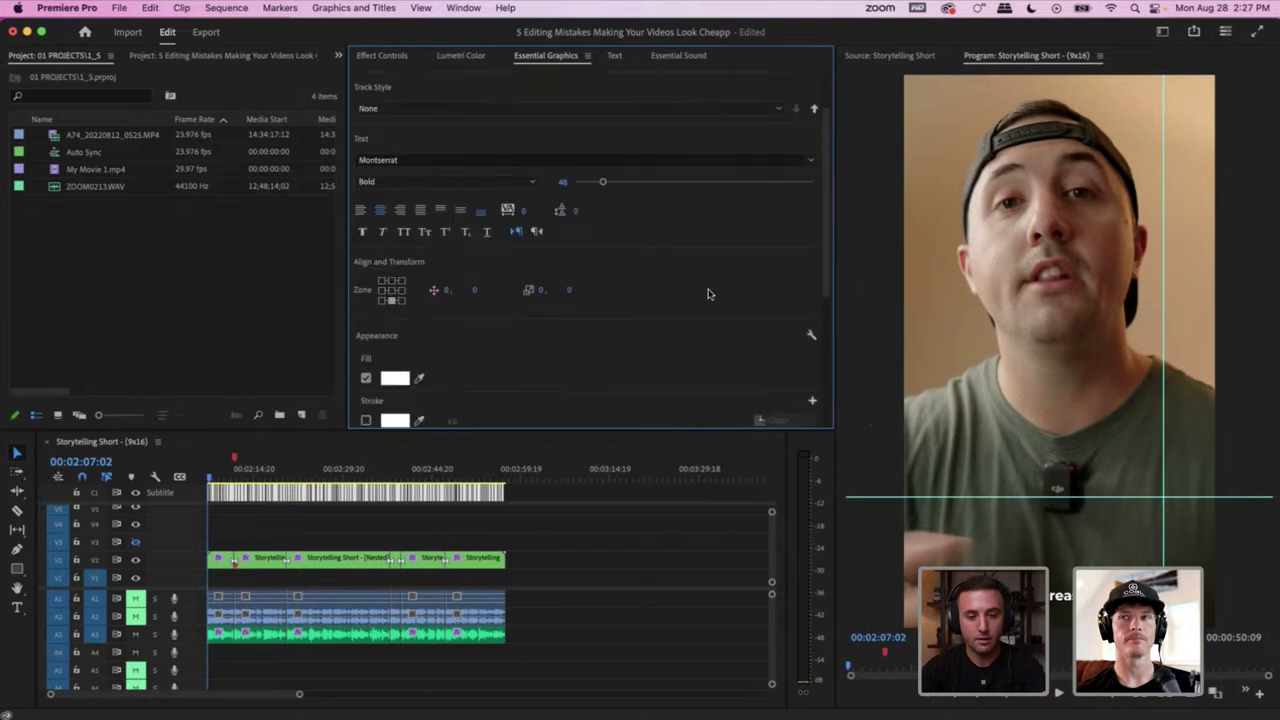
scroll(708, 294, "up", 1)
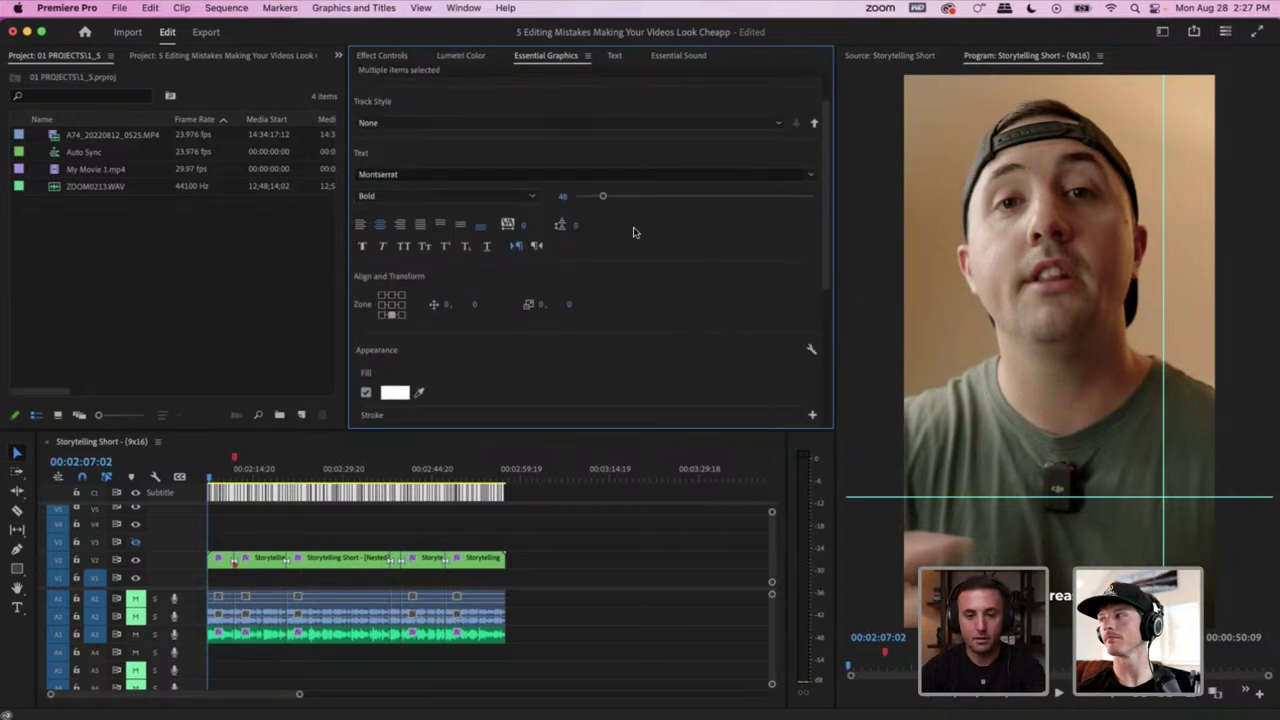
left_click_drag(603, 200, 622, 200)
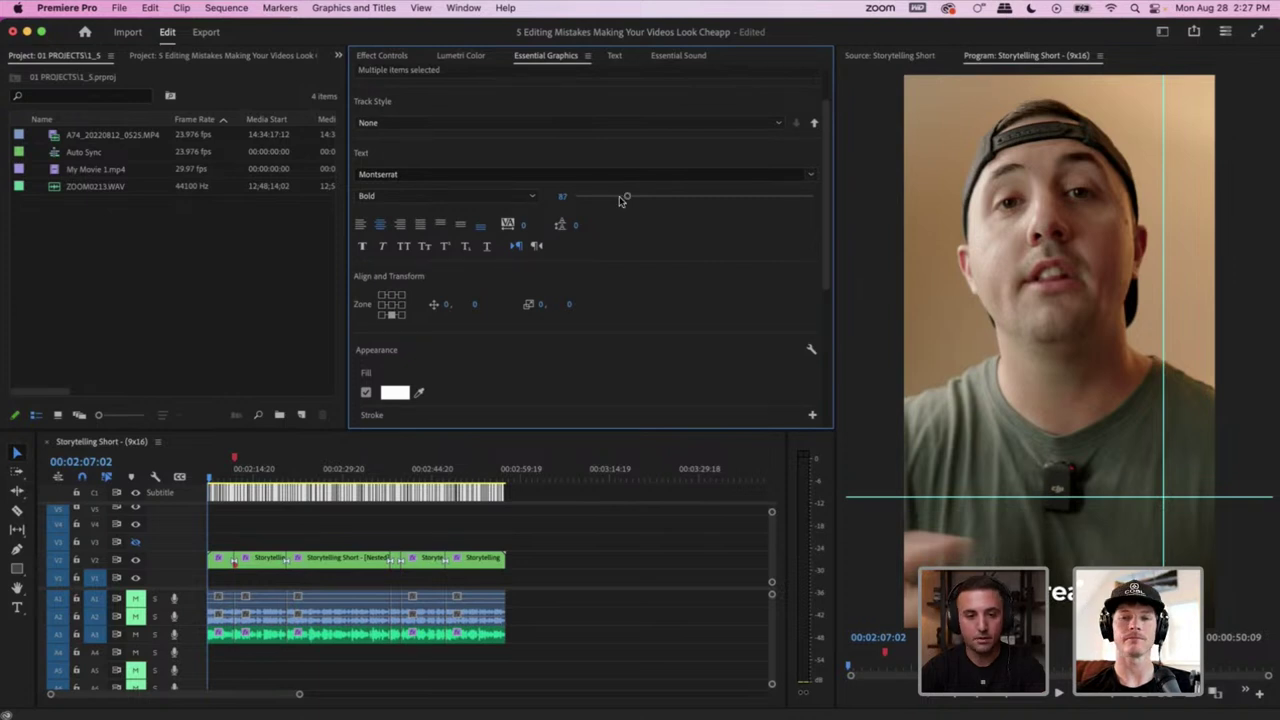
left_click_drag(372, 302, 143, 307)
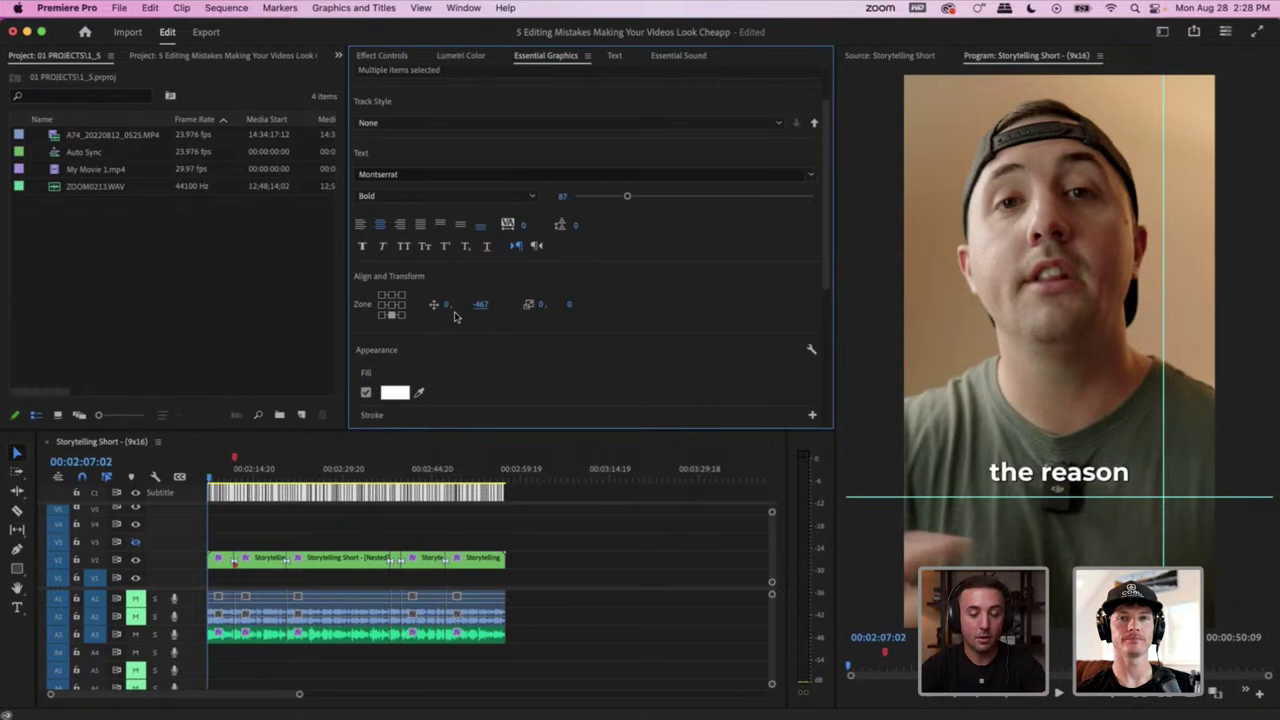
Try several alignment zones, save the project, and anchor the captions to the centre zone
left_click(392, 307)
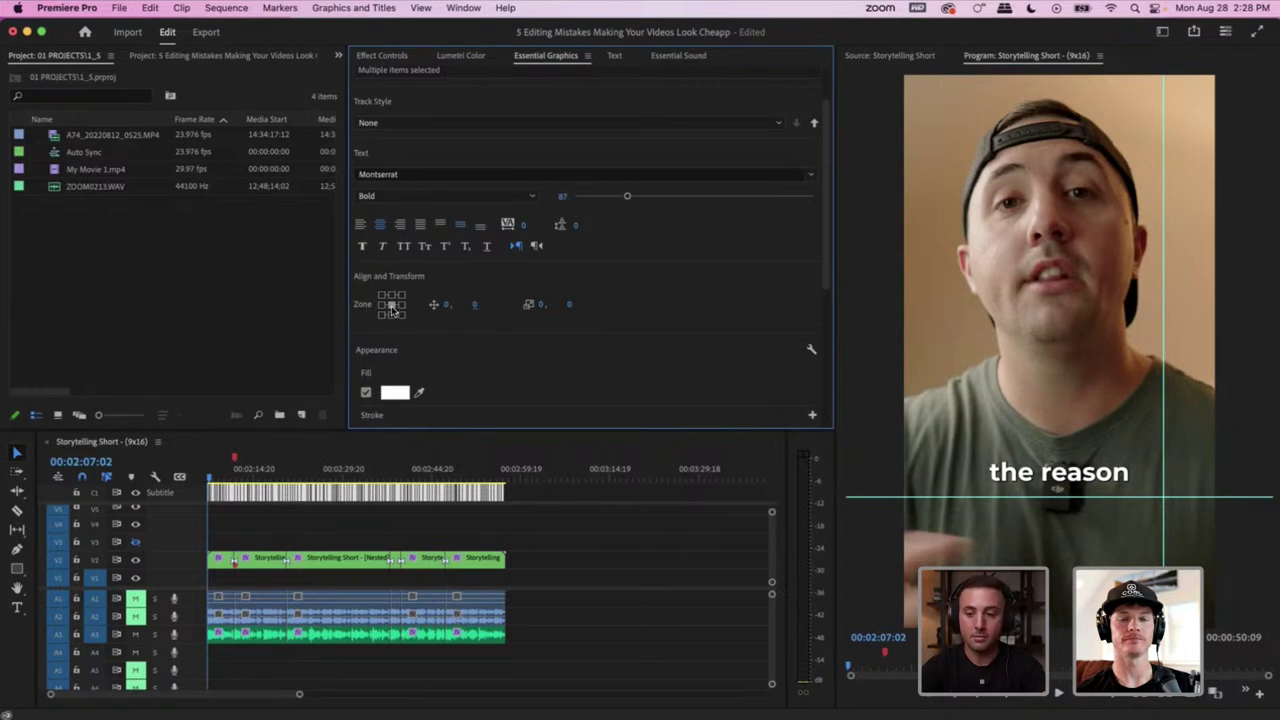
left_click(392, 295)
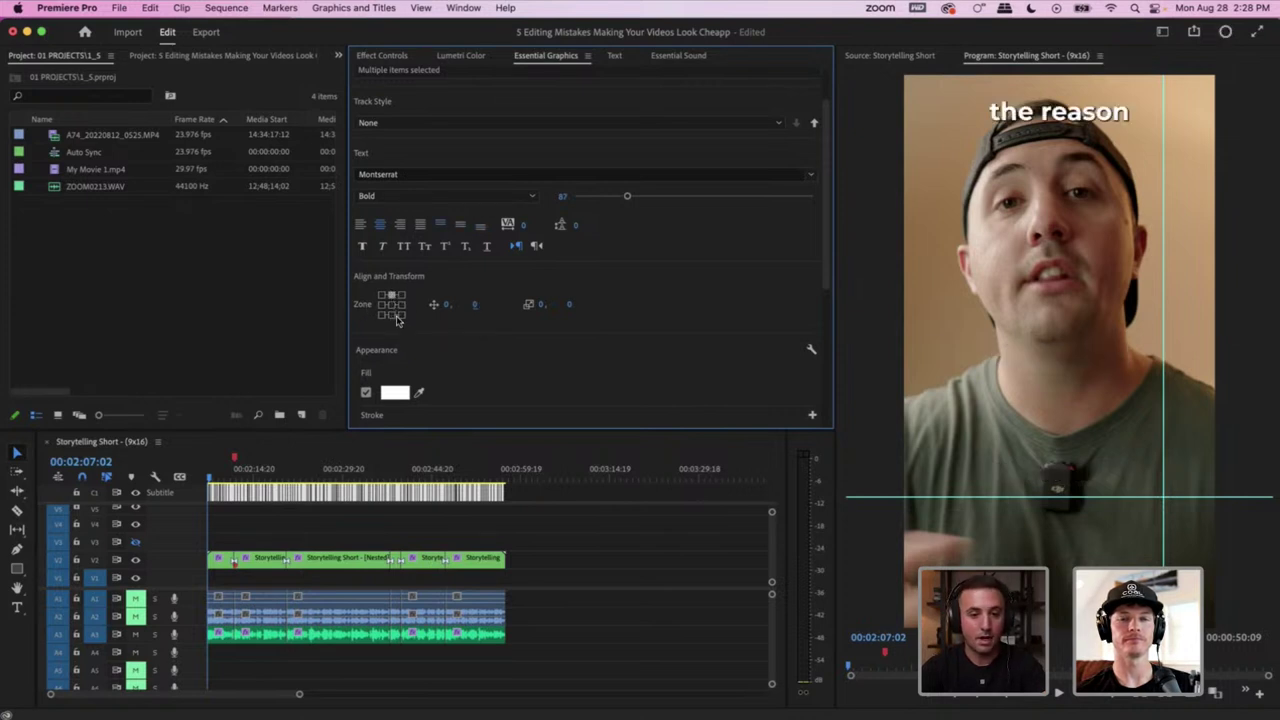
key("super+s")
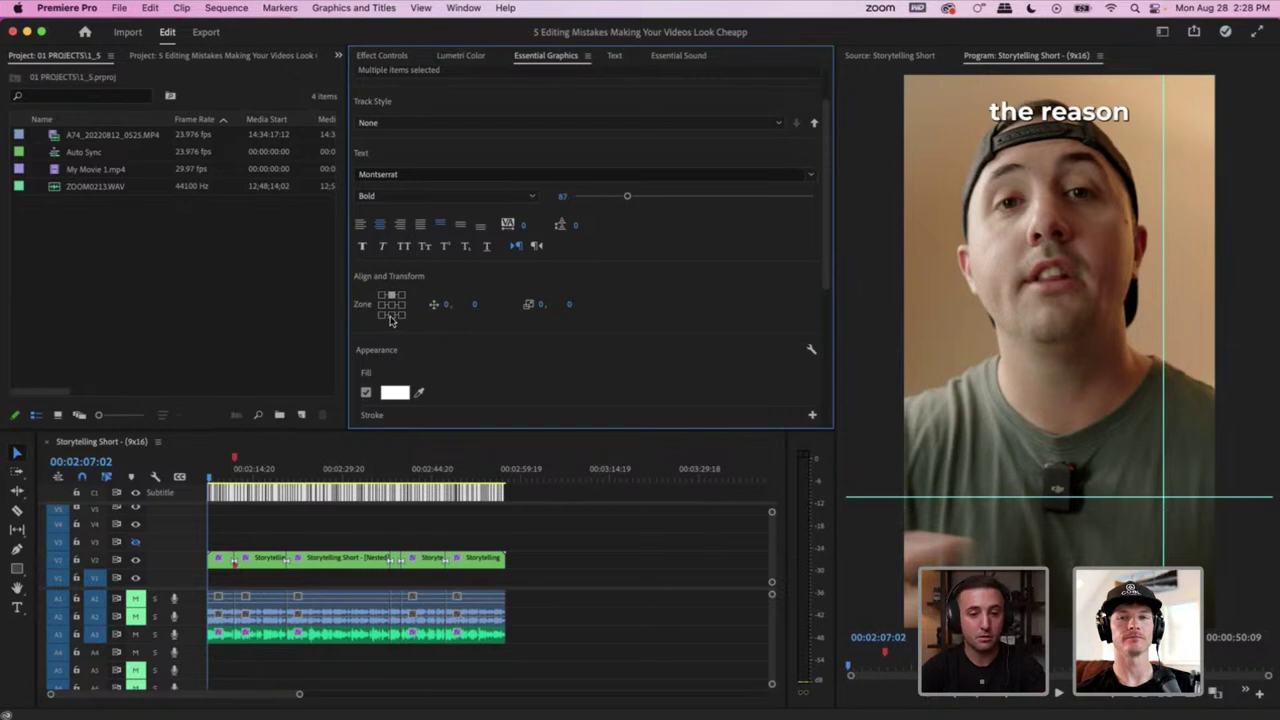
left_click(392, 316)
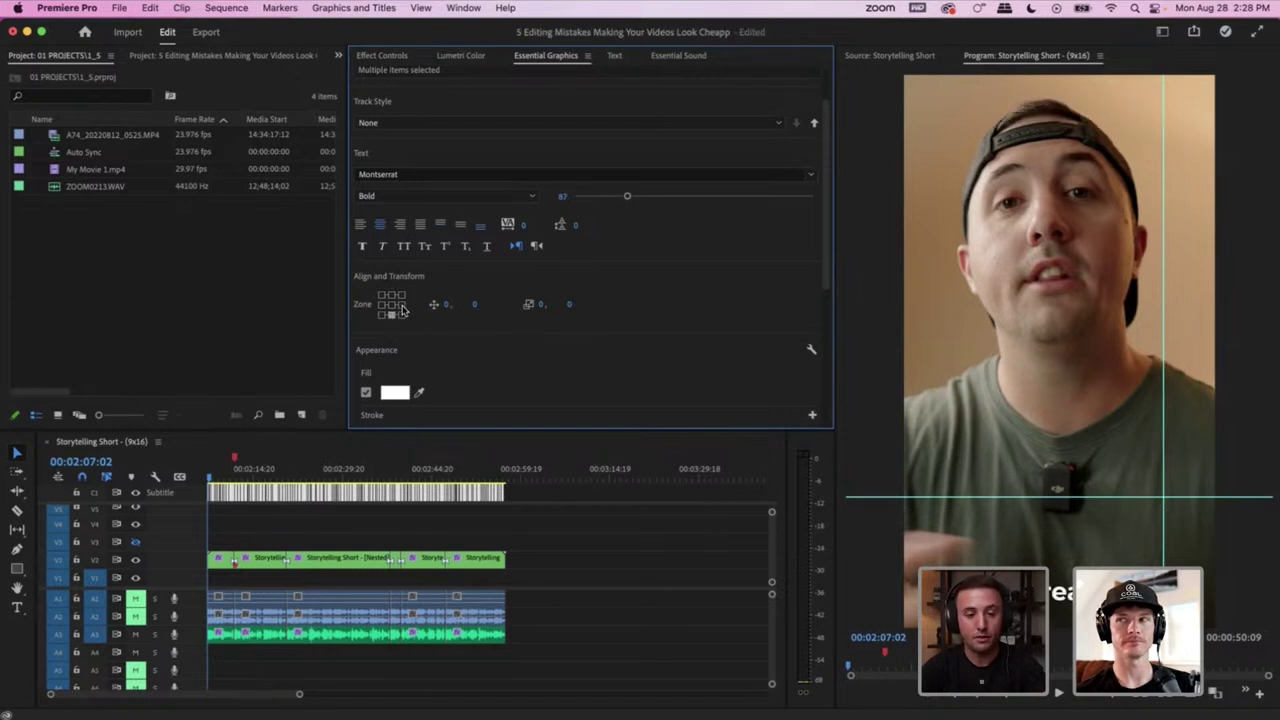
left_click(402, 304)
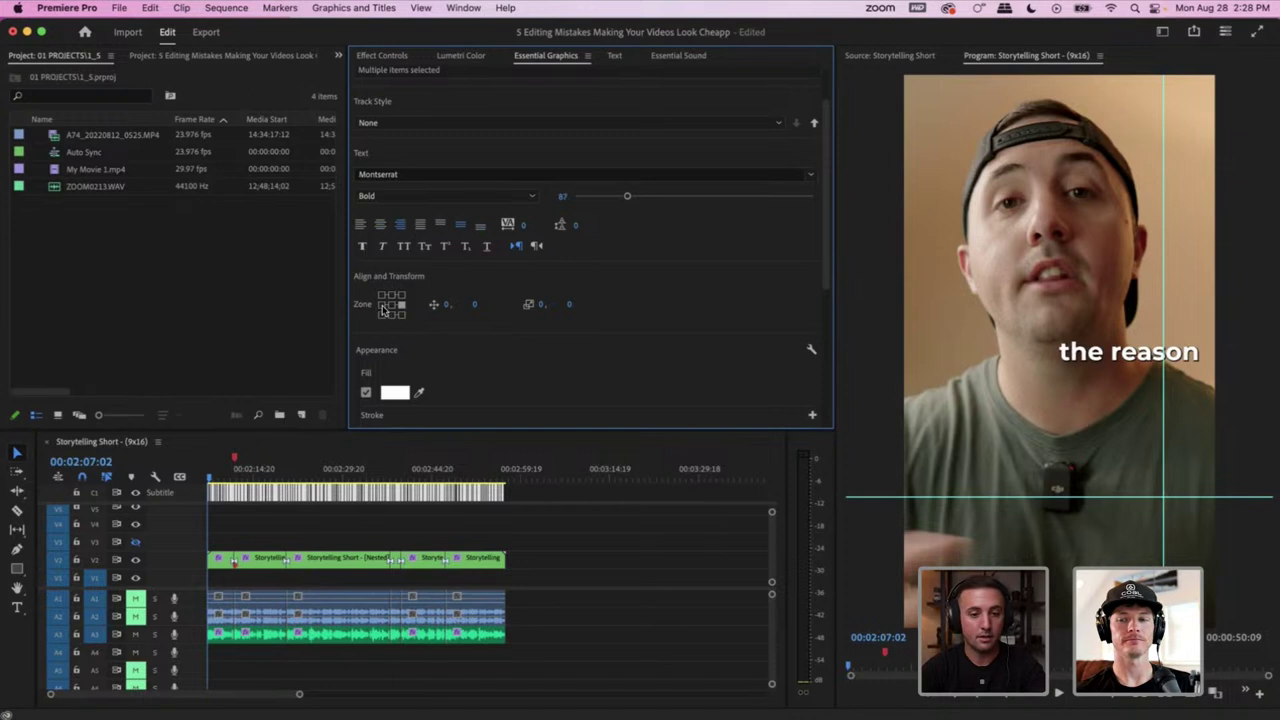
left_click(393, 316)
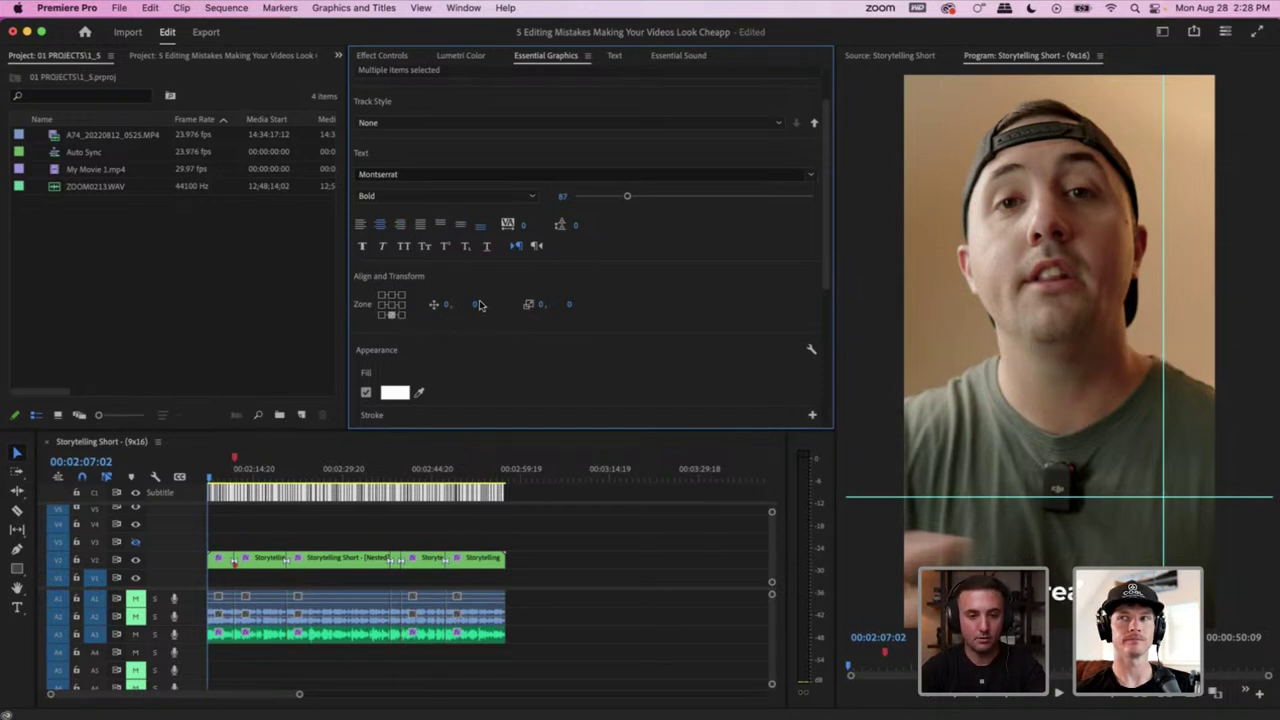
left_click(393, 305)
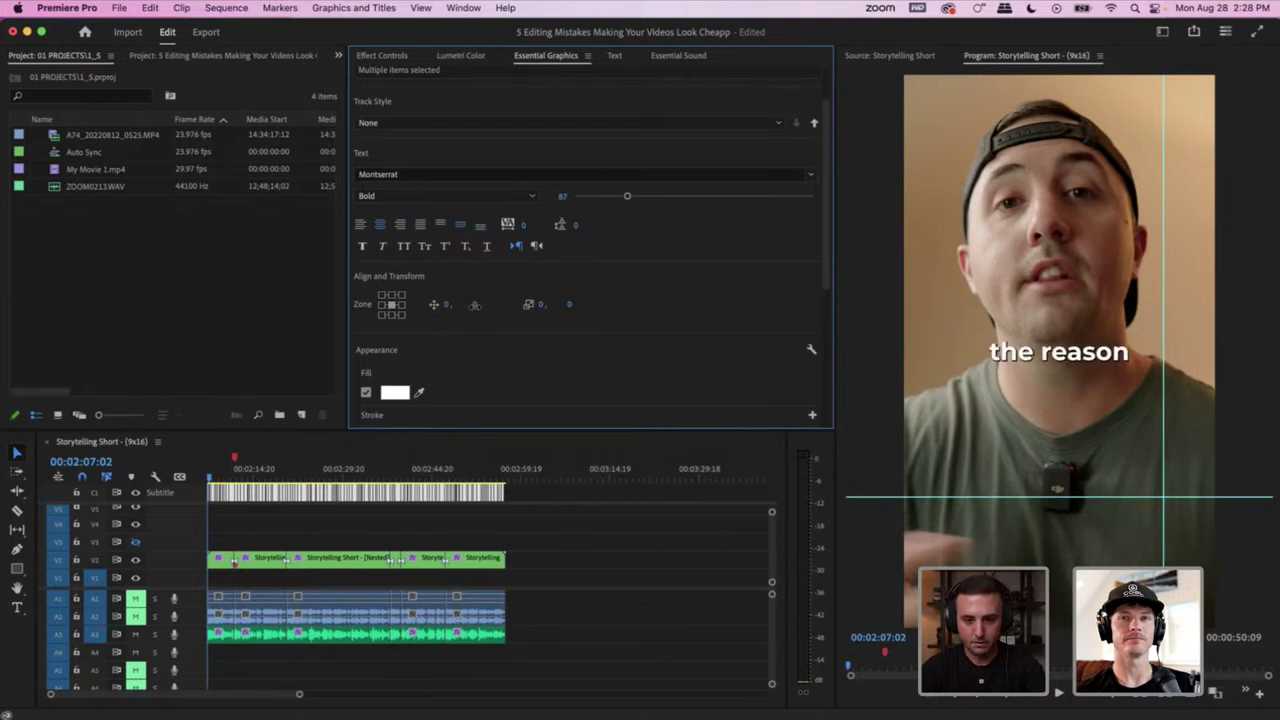
Adjust the captions' vertical position to 419, just above the caption guide line
left_click_drag(476, 304, 842, 300)
left_click_drag(455, 307, 452, 304)
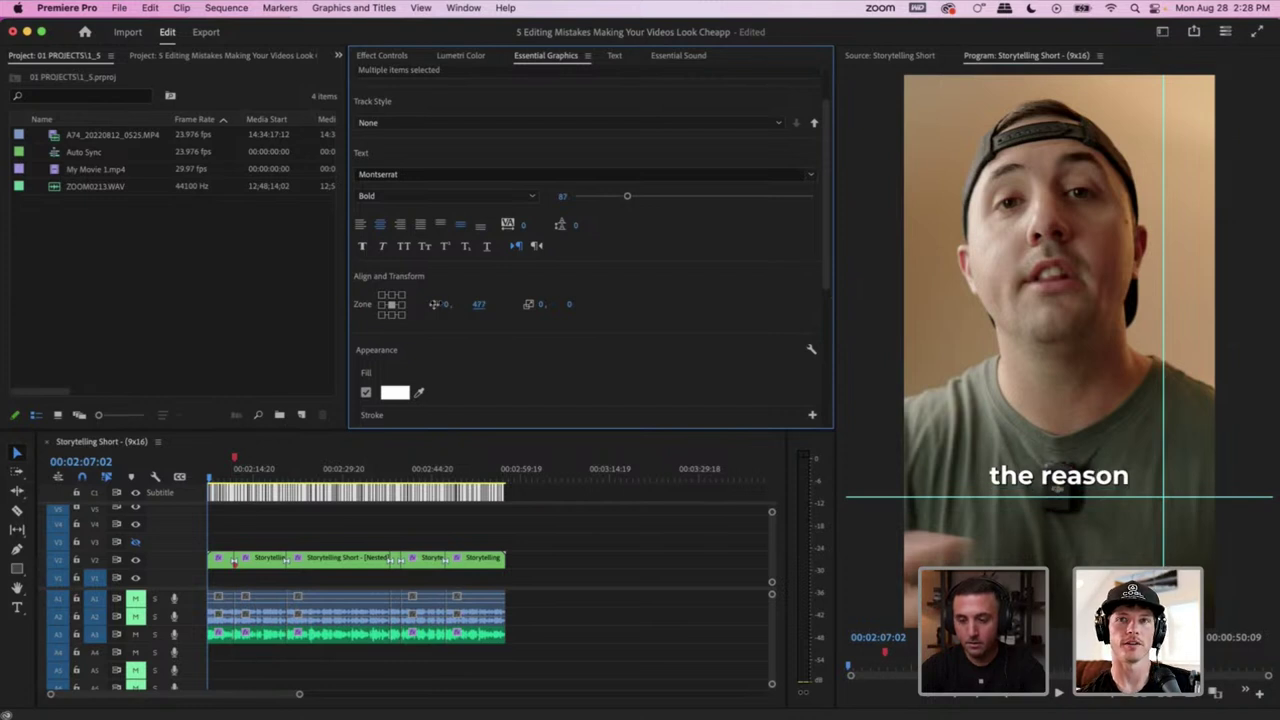
left_click_drag(479, 304, 414, 304)
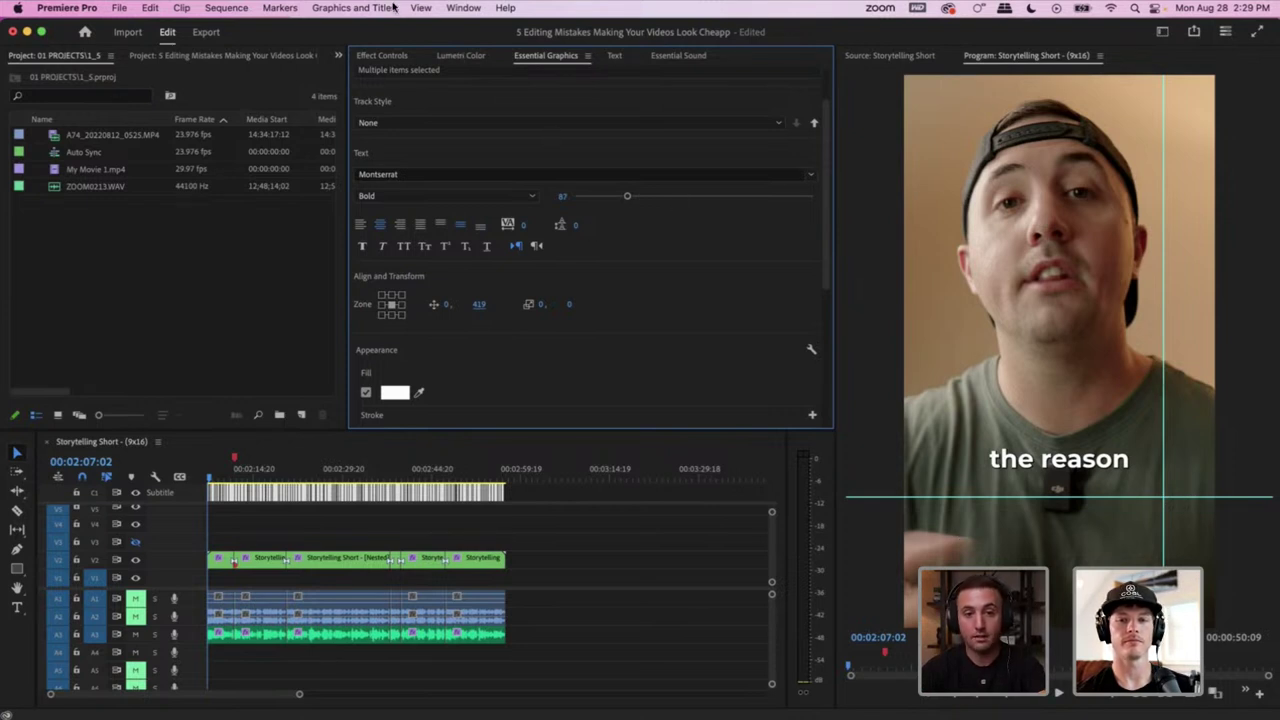
left_click(942, 174)
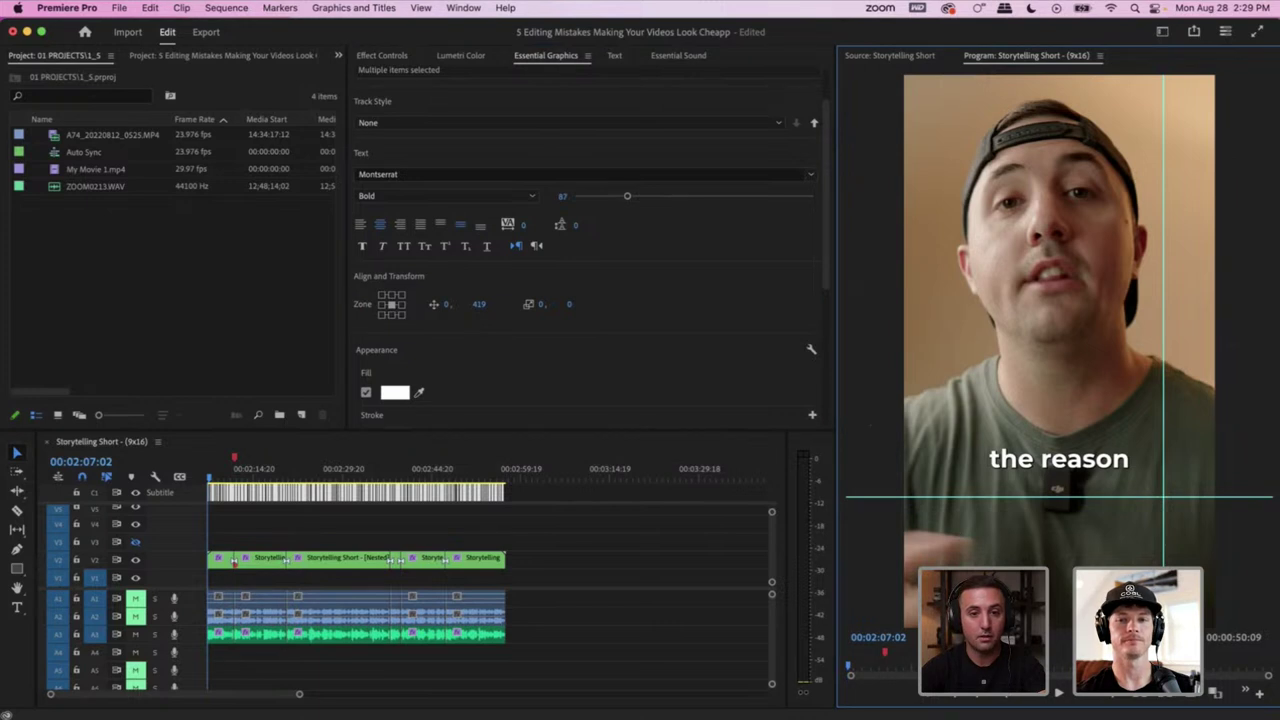
left_click(421, 8)
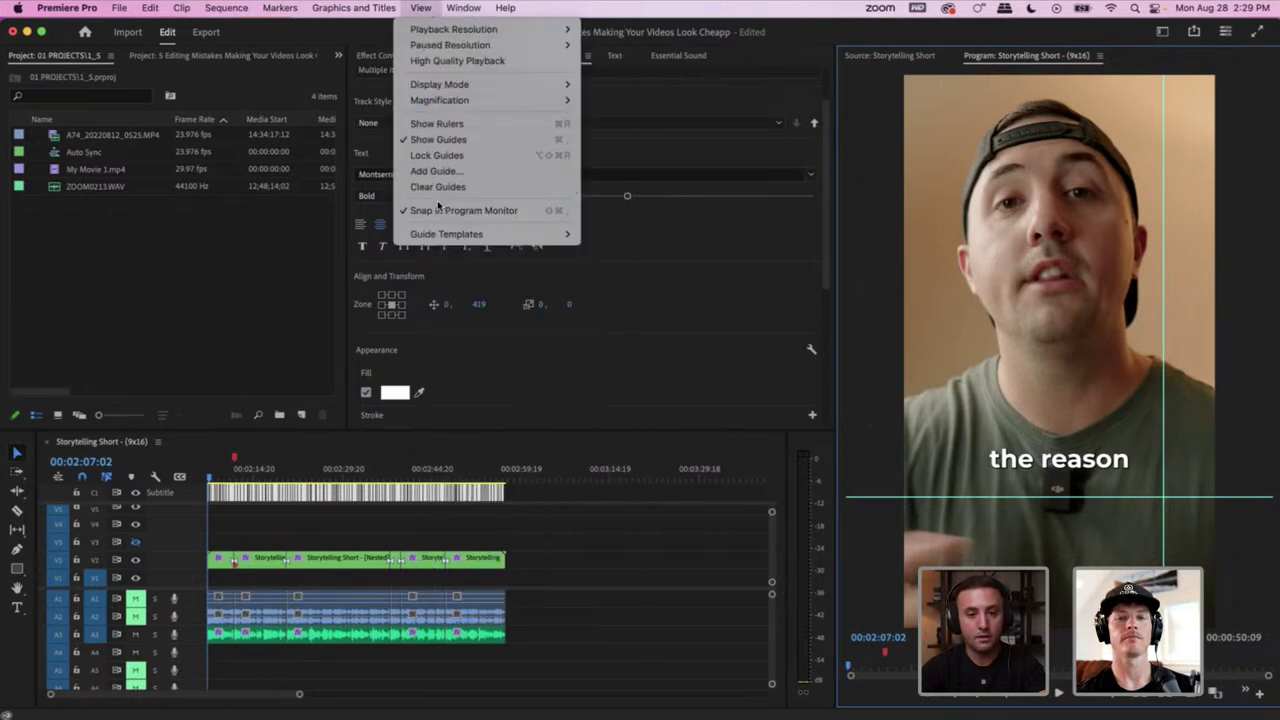
mouse_move(458, 238)
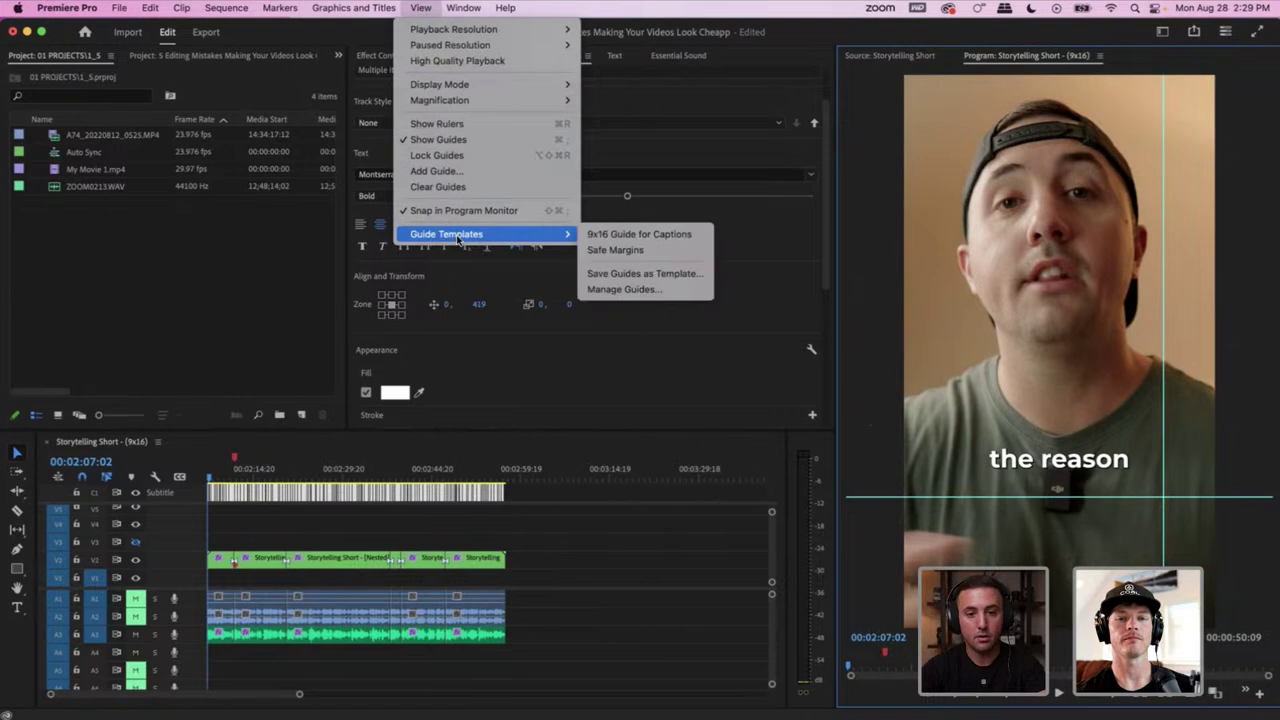
left_click(617, 290)
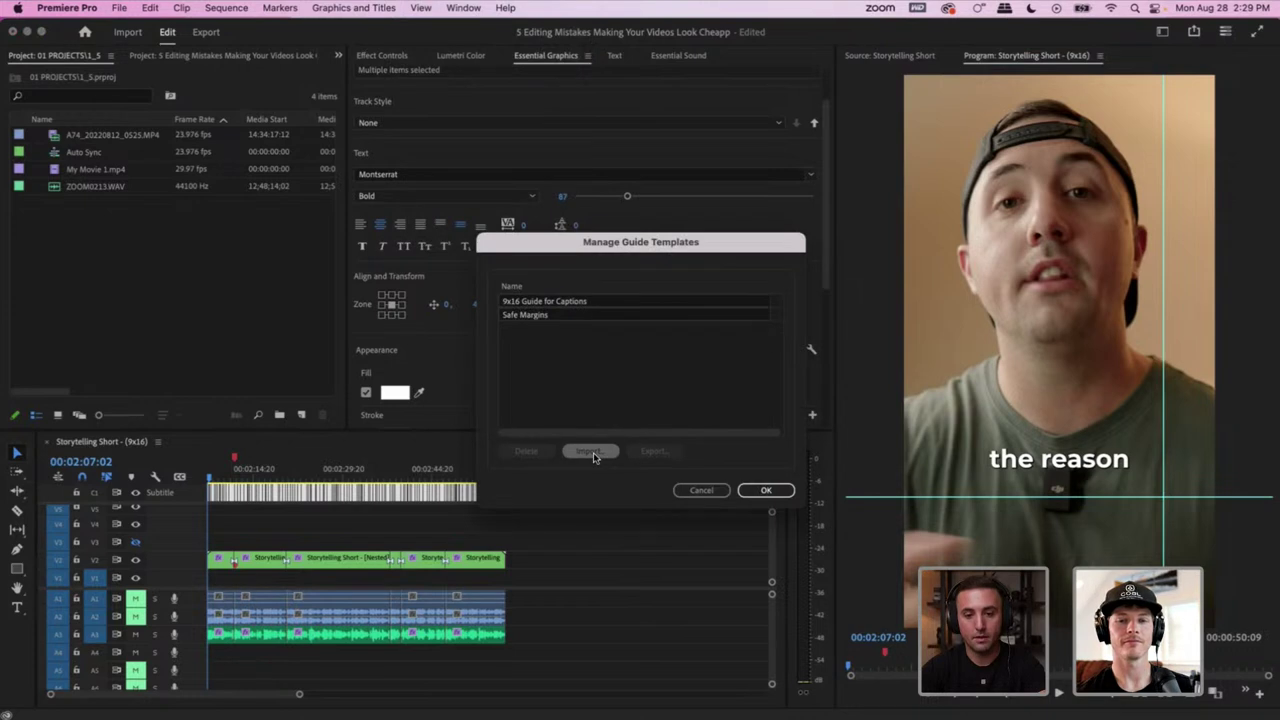
left_click(593, 452)
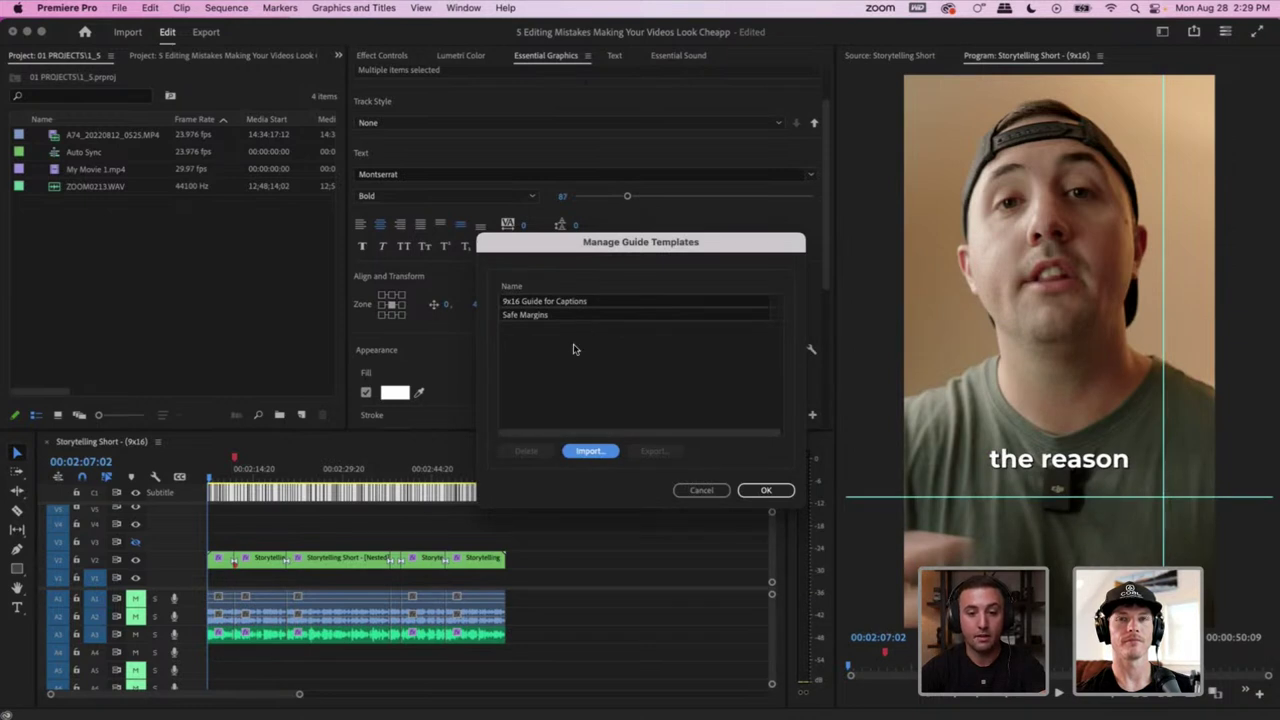
left_click(593, 301)
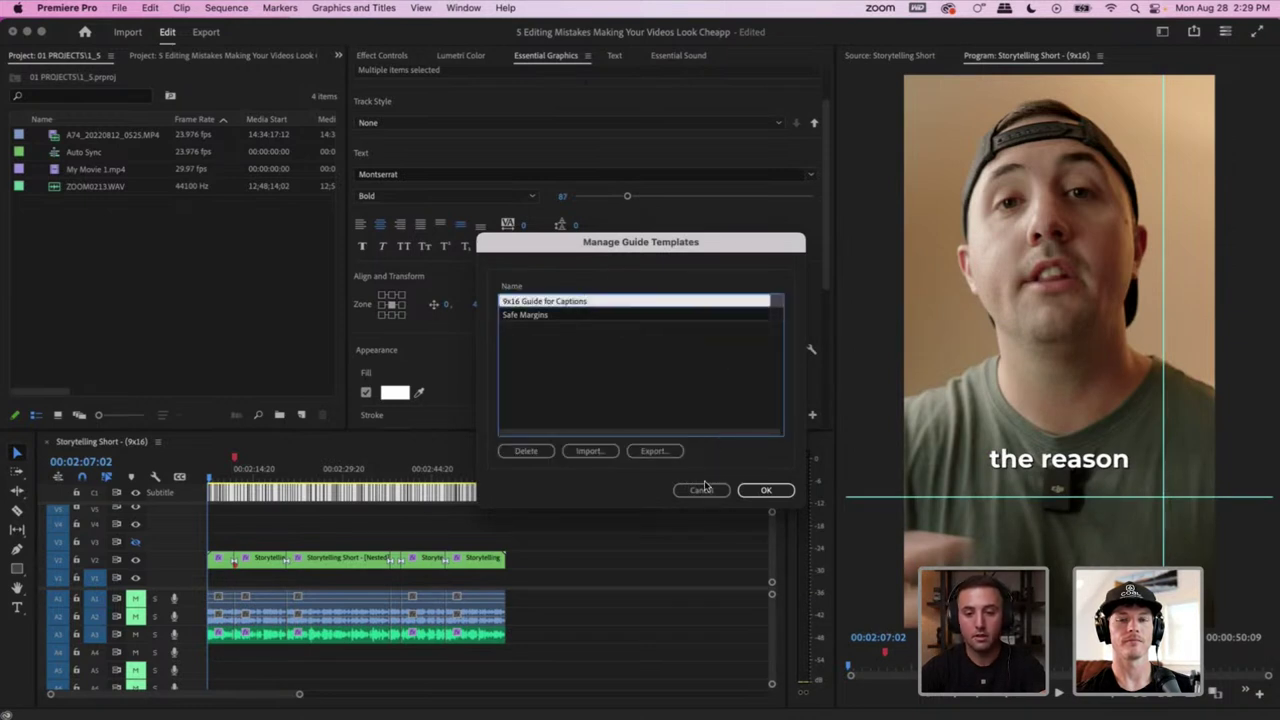
left_click(782, 304)
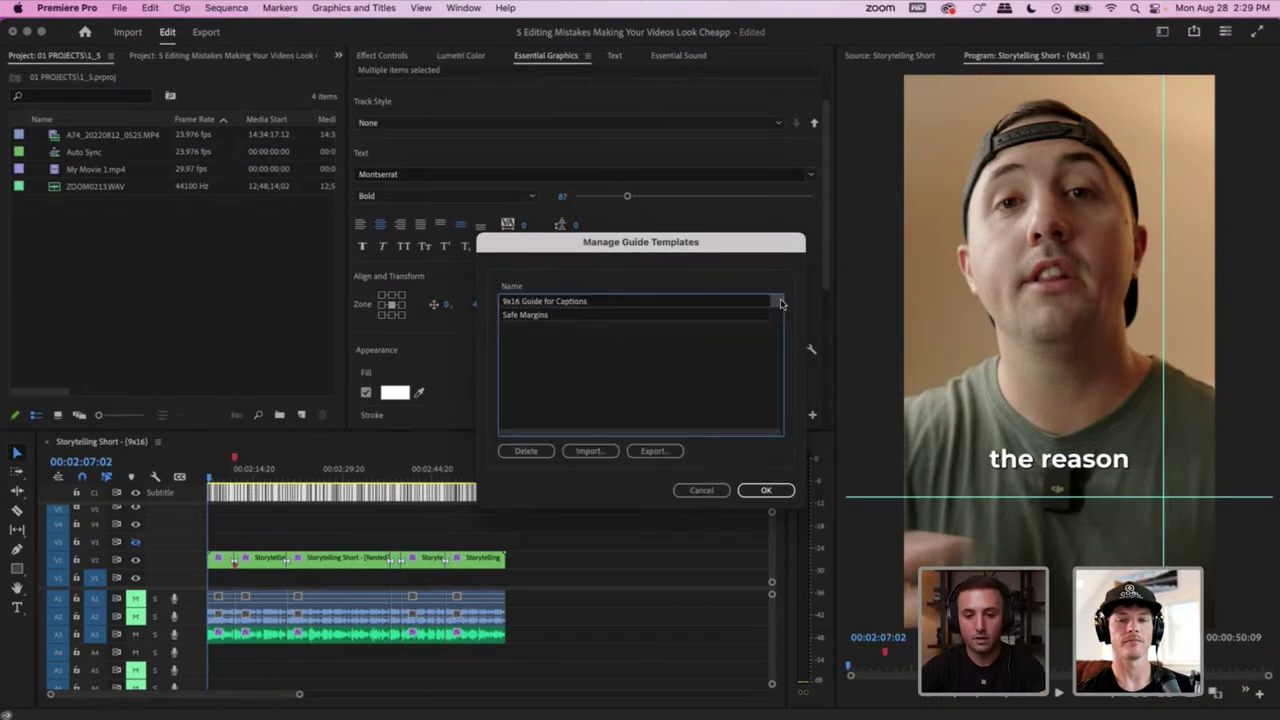
left_click(766, 490)
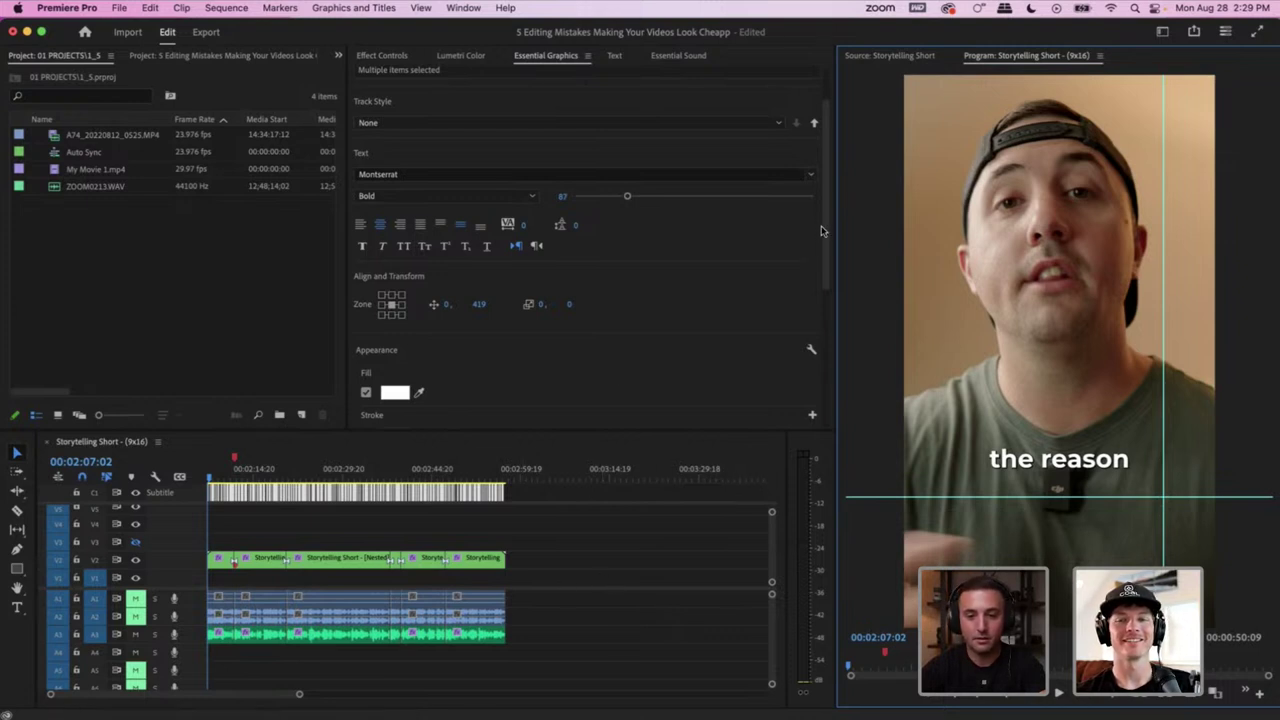
Change the caption fill colour from white to yellow FFF300 and verify it
left_click_drag(823, 230, 829, 340)
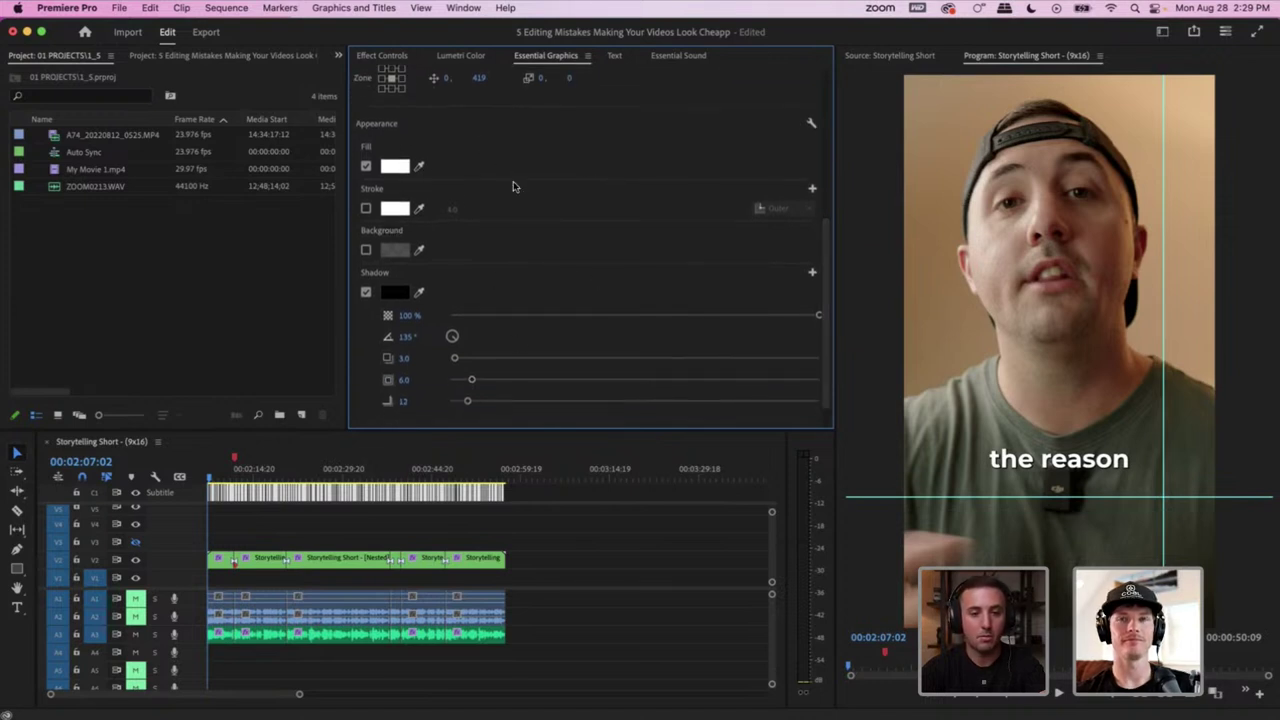
left_click(395, 166)
left_click(741, 479)
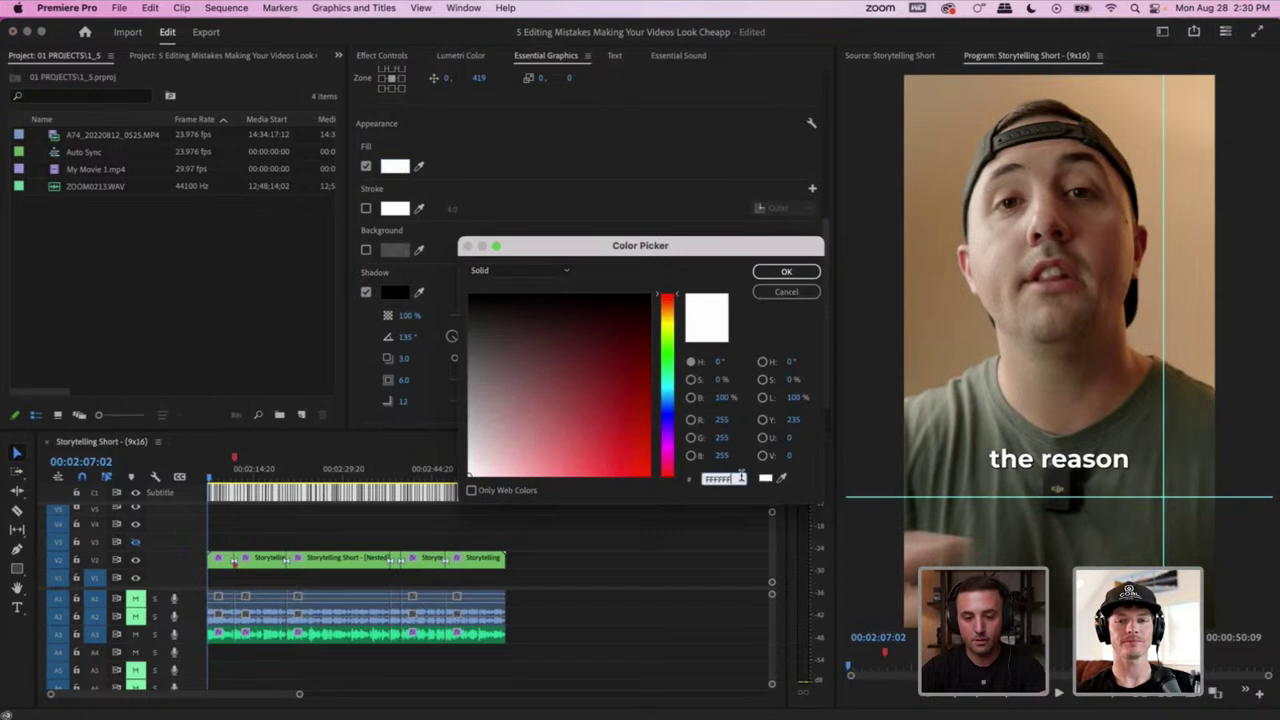
type("FFF3")
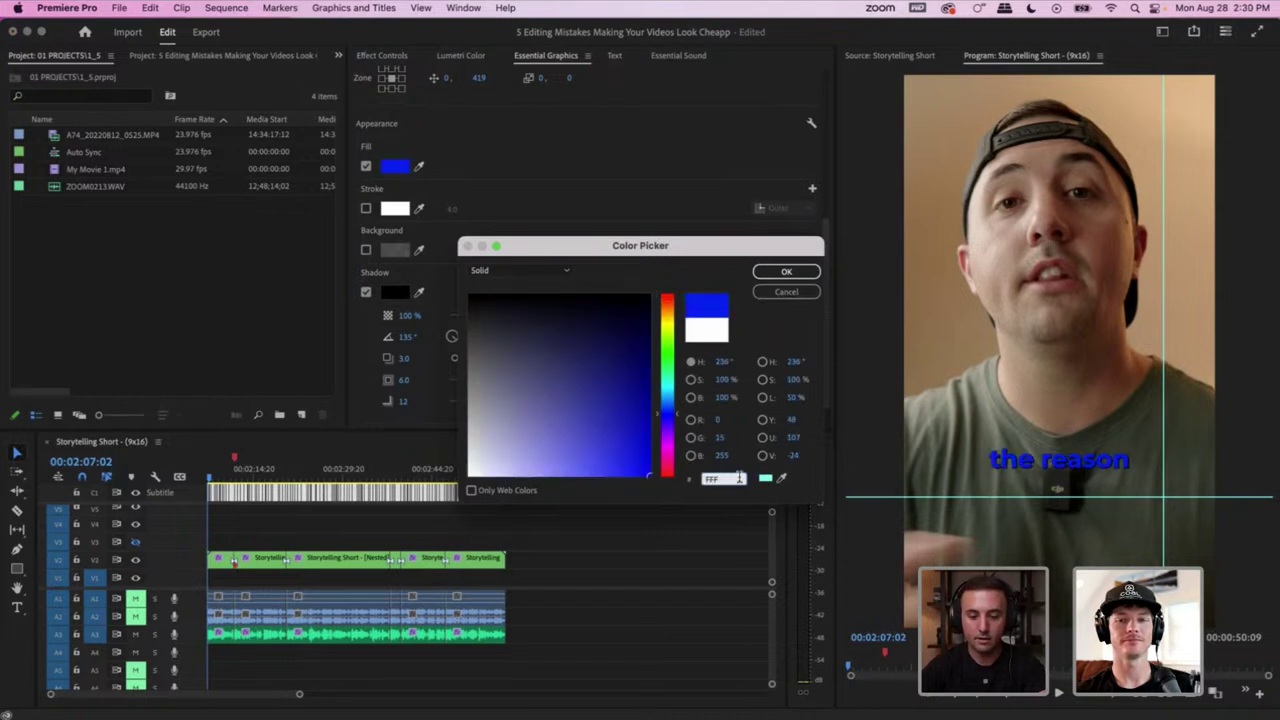
type("00")
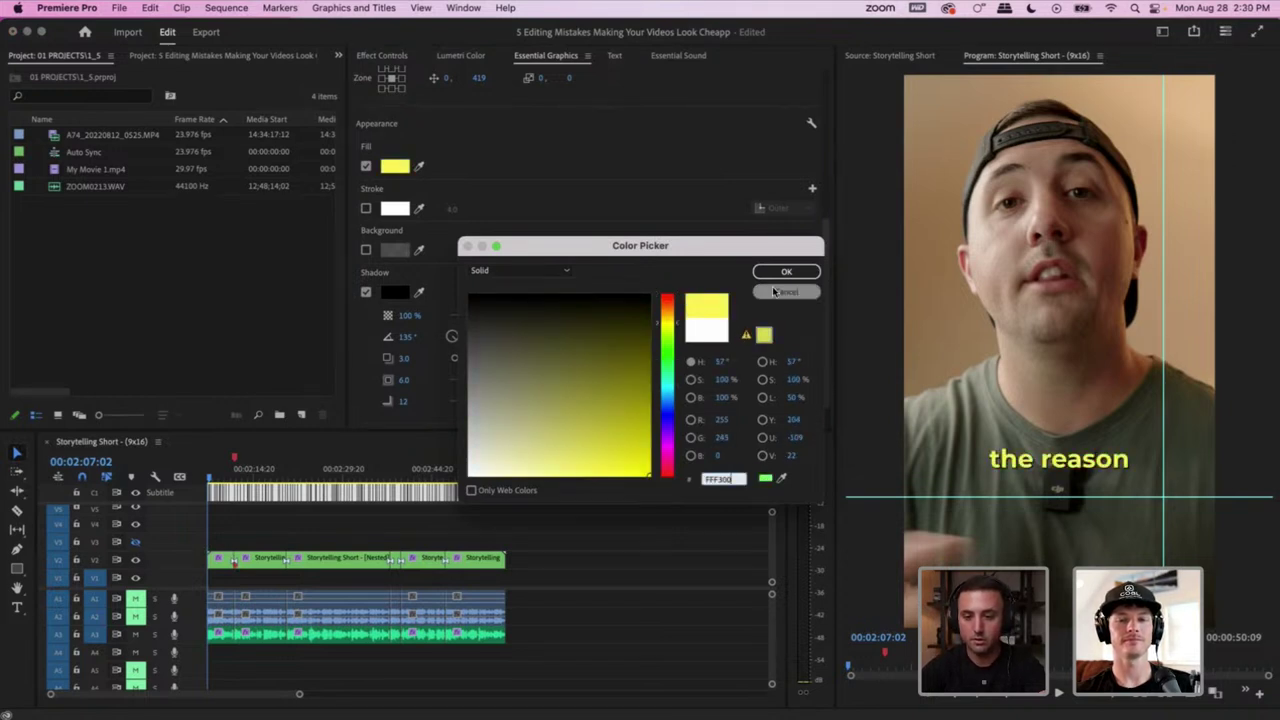
left_click(786, 273)
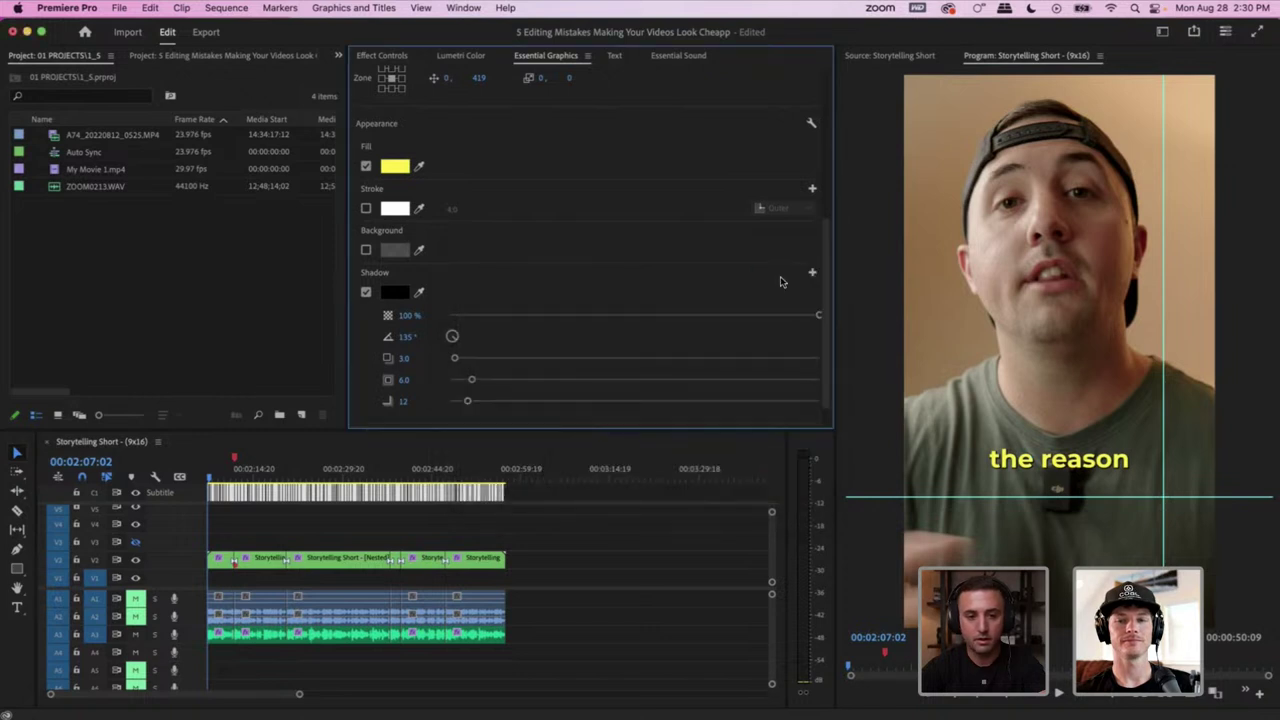
left_click(399, 168)
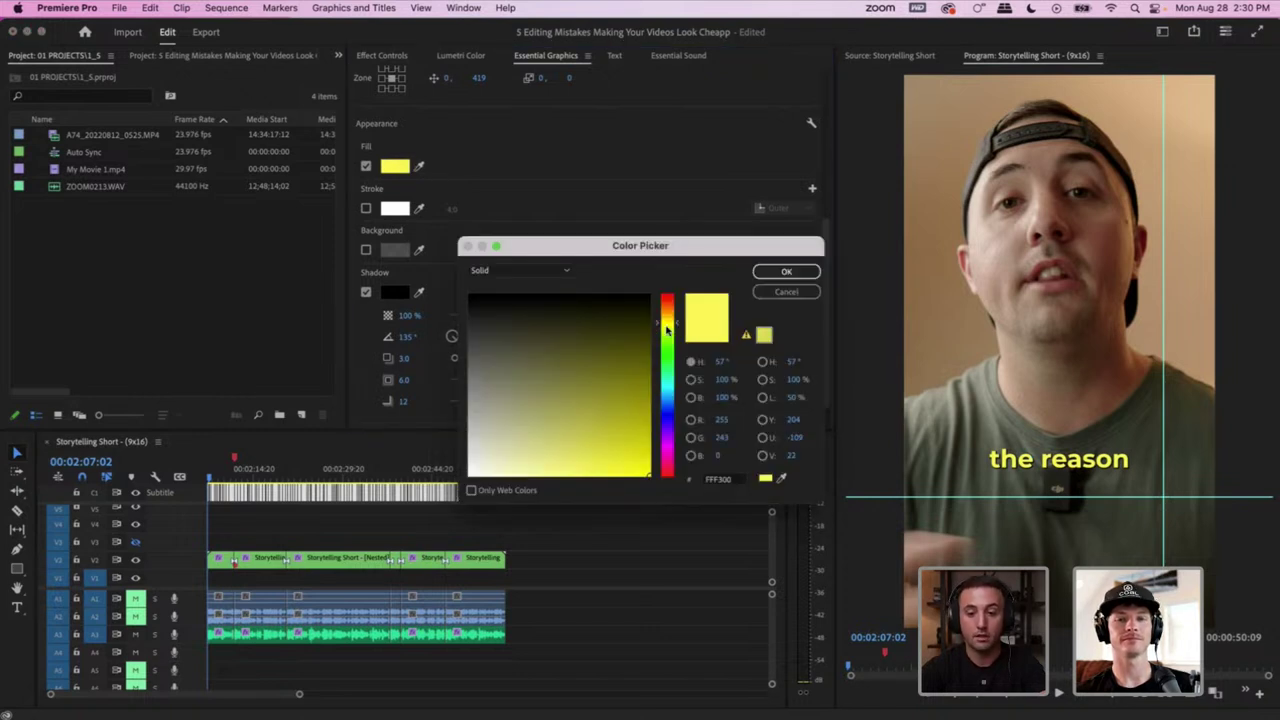
left_click(783, 292)
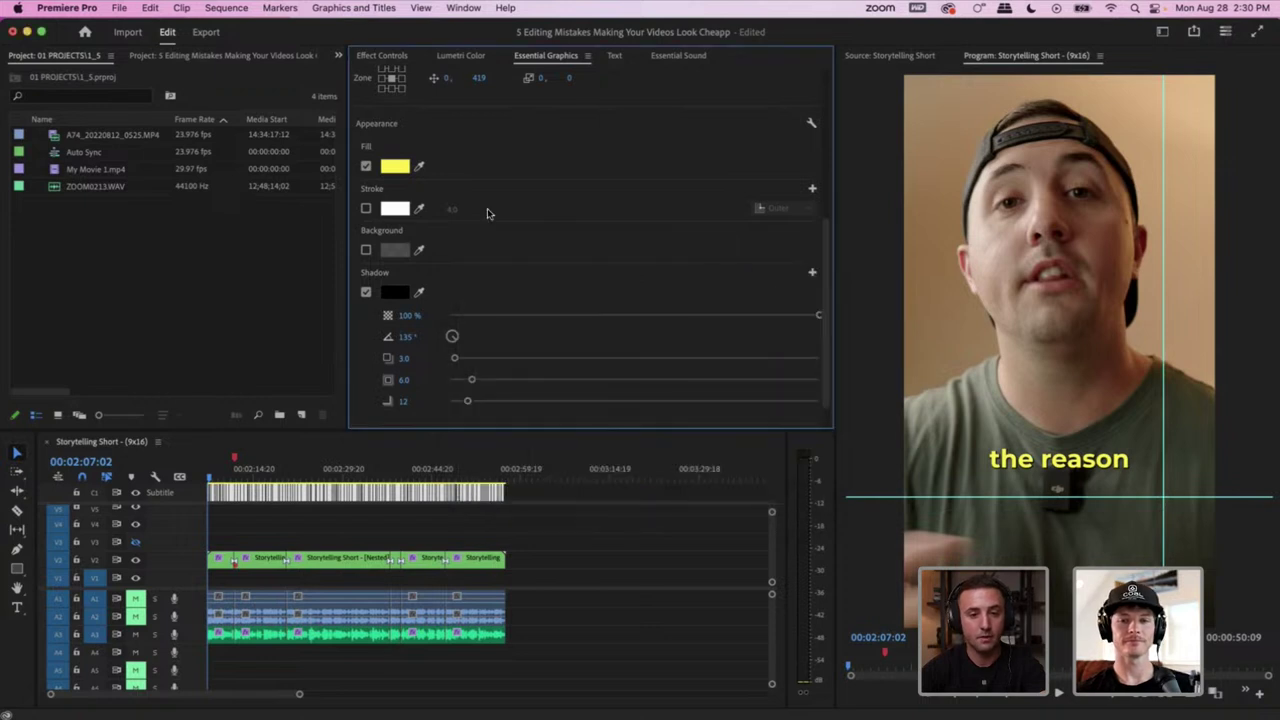
After briefly trying an outline, turn on a dark blue background box behind the captions
left_click(366, 209)
left_click(366, 209)
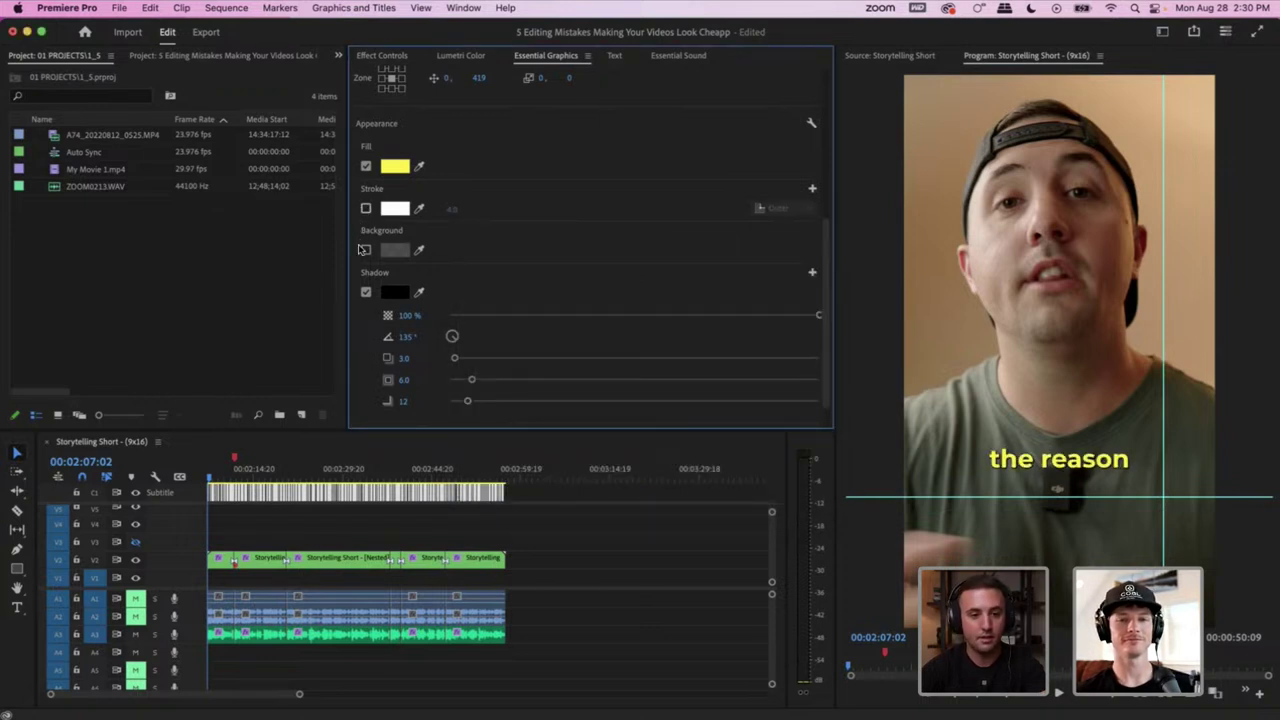
left_click(366, 251)
left_click(394, 250)
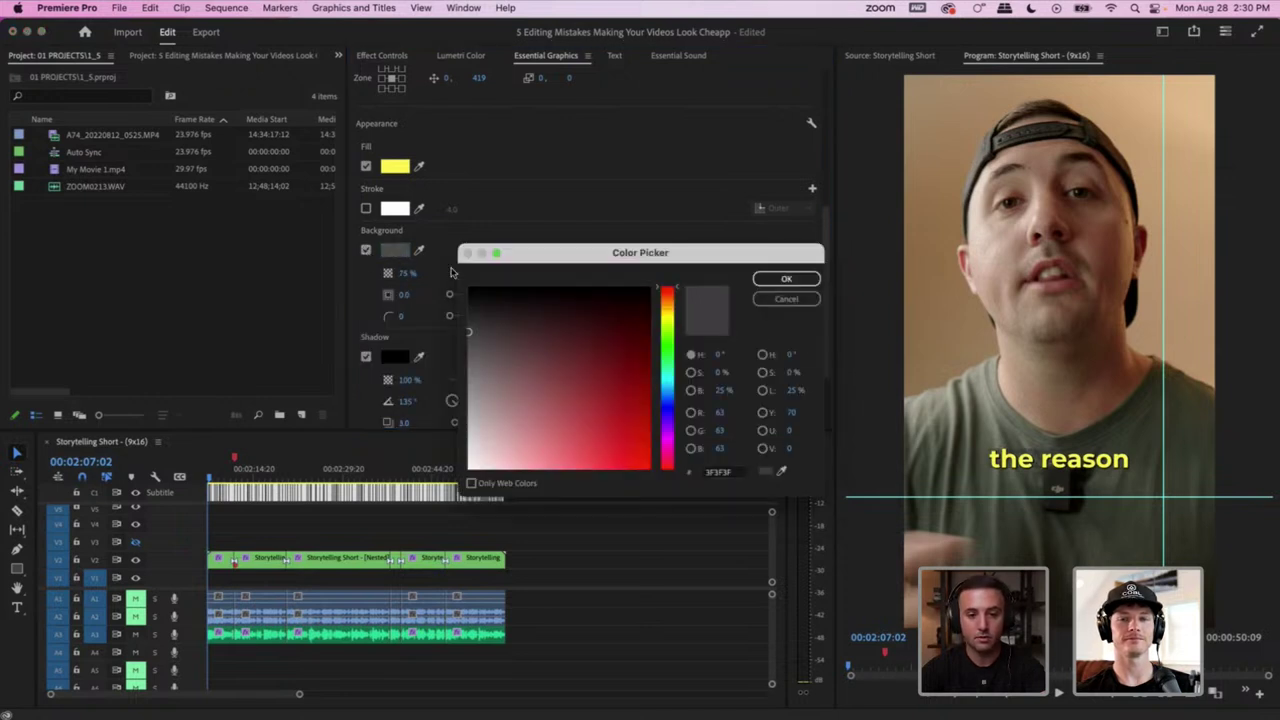
left_click(668, 403)
left_click(649, 467)
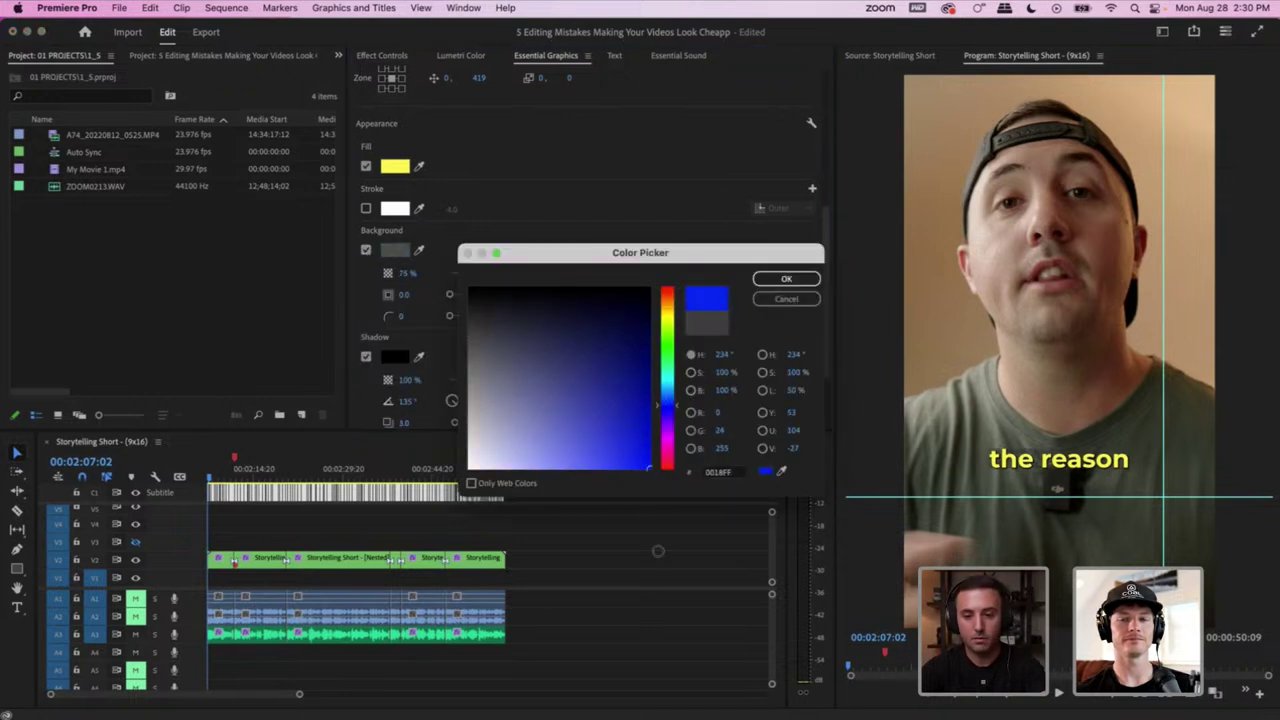
mouse_move(595, 397)
left_mouse_down()
mouse_move(631, 394)
mouse_move(649, 367)
left_mouse_up()
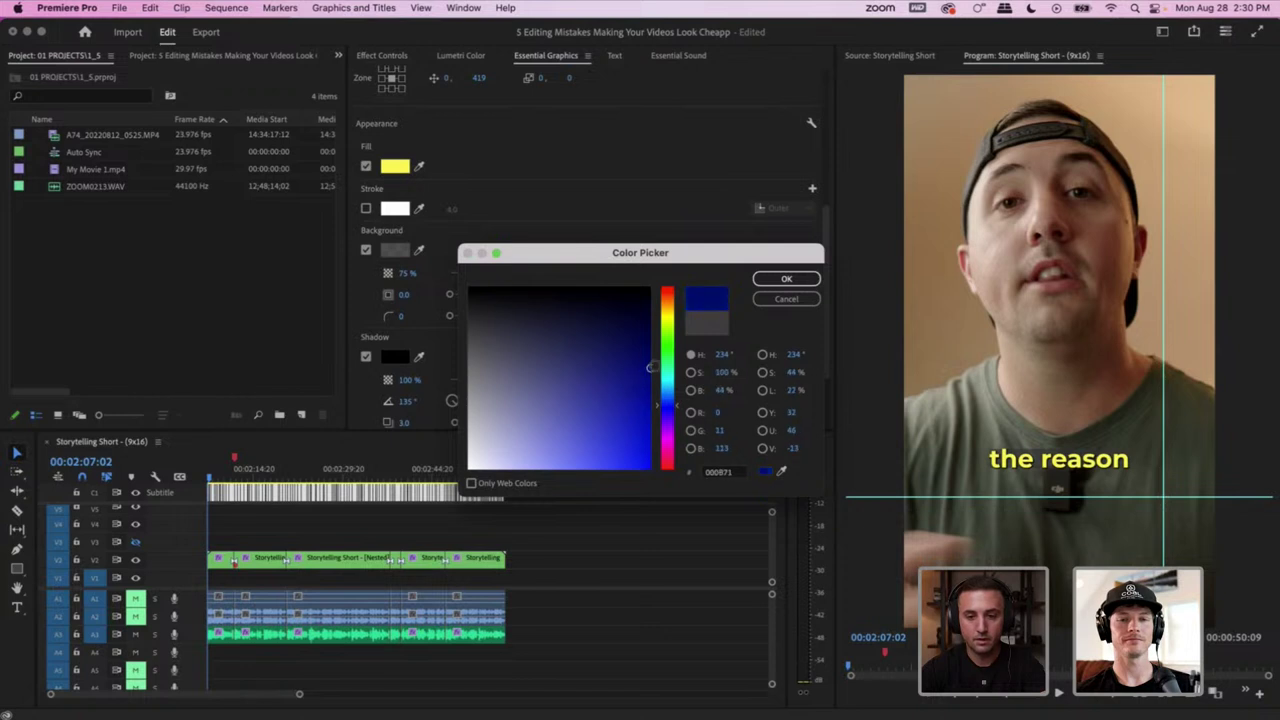
left_click(786, 280)
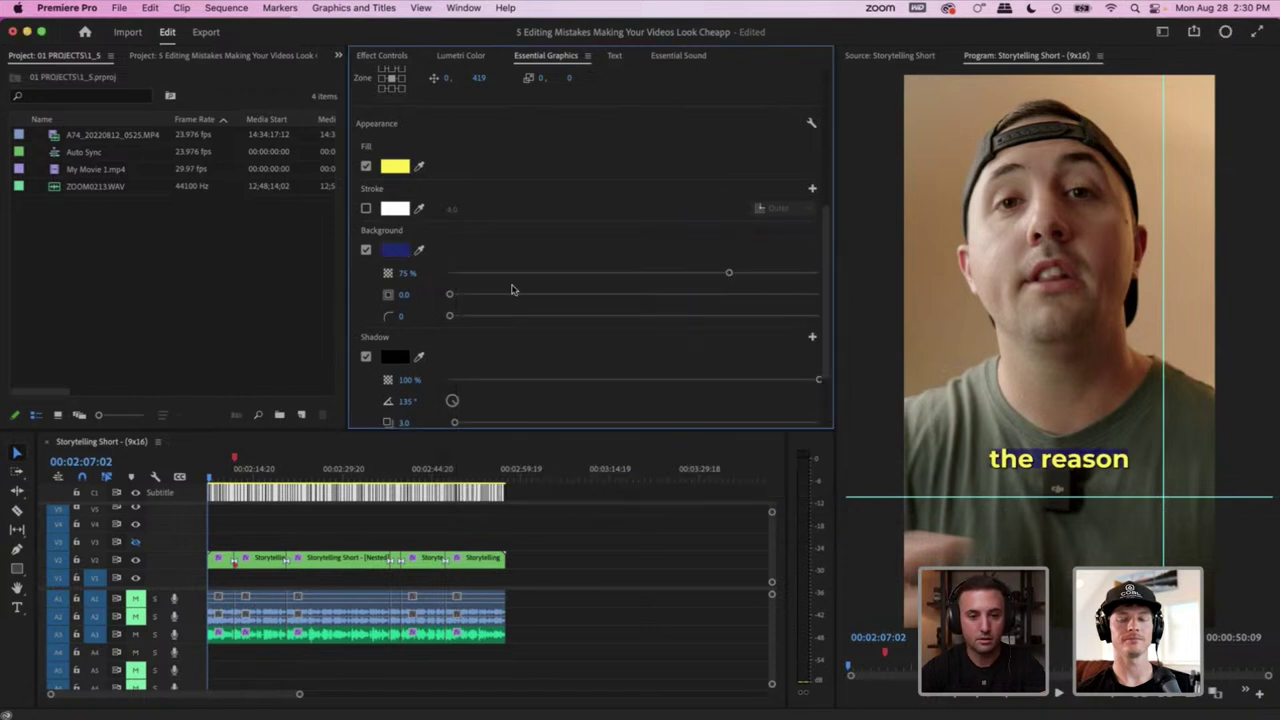
Save, then set the background box Size to 26.2 and Corner Radius to 10
key("super+s")
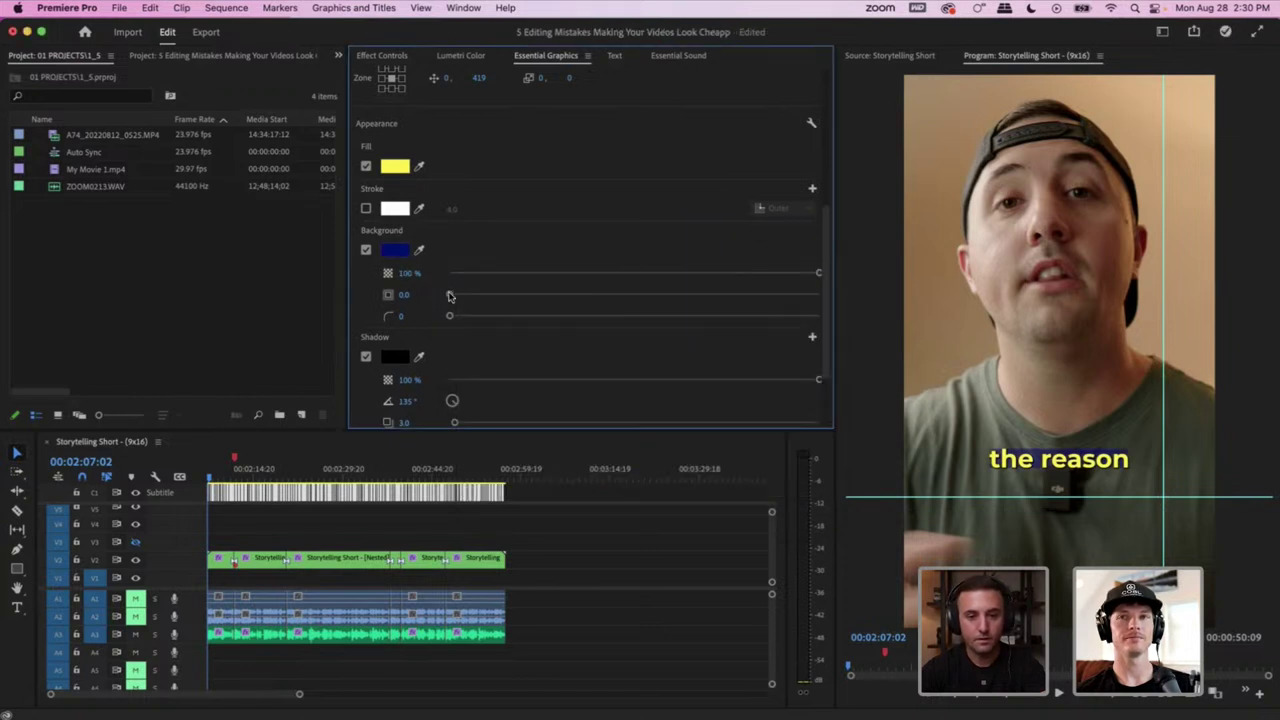
left_click_drag(450, 295, 546, 295)
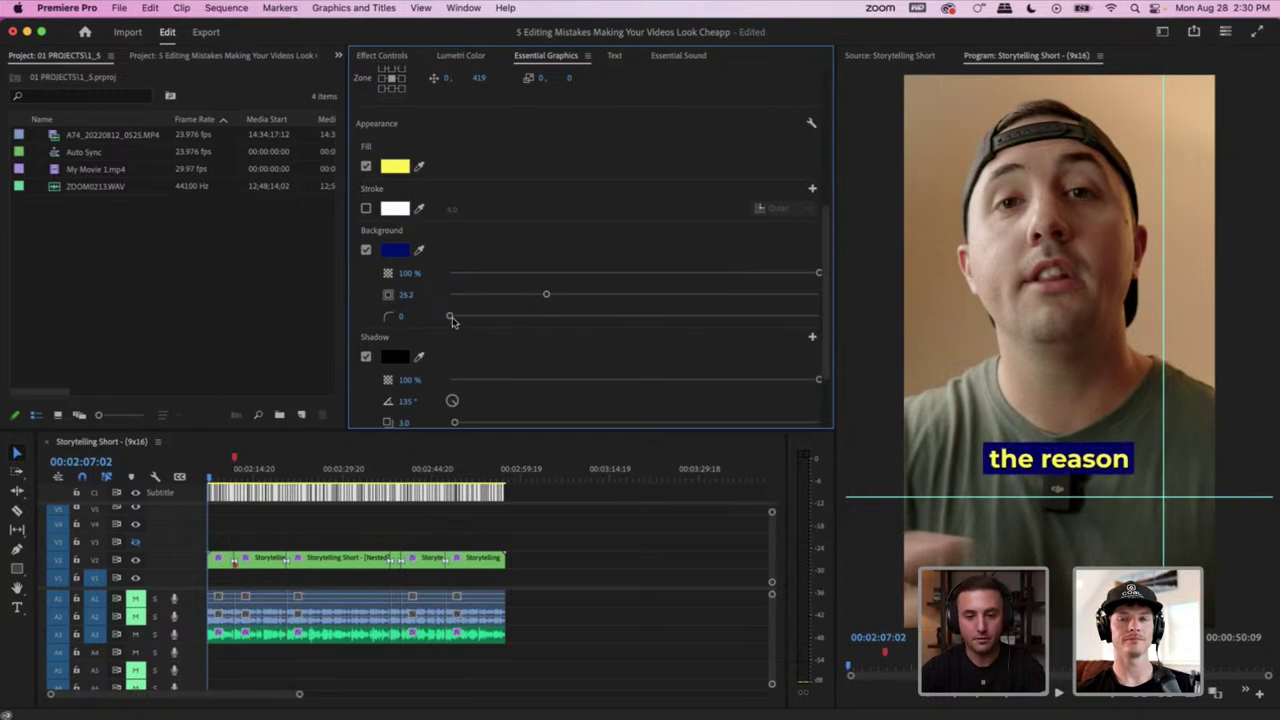
left_click_drag(451, 316, 478, 317)
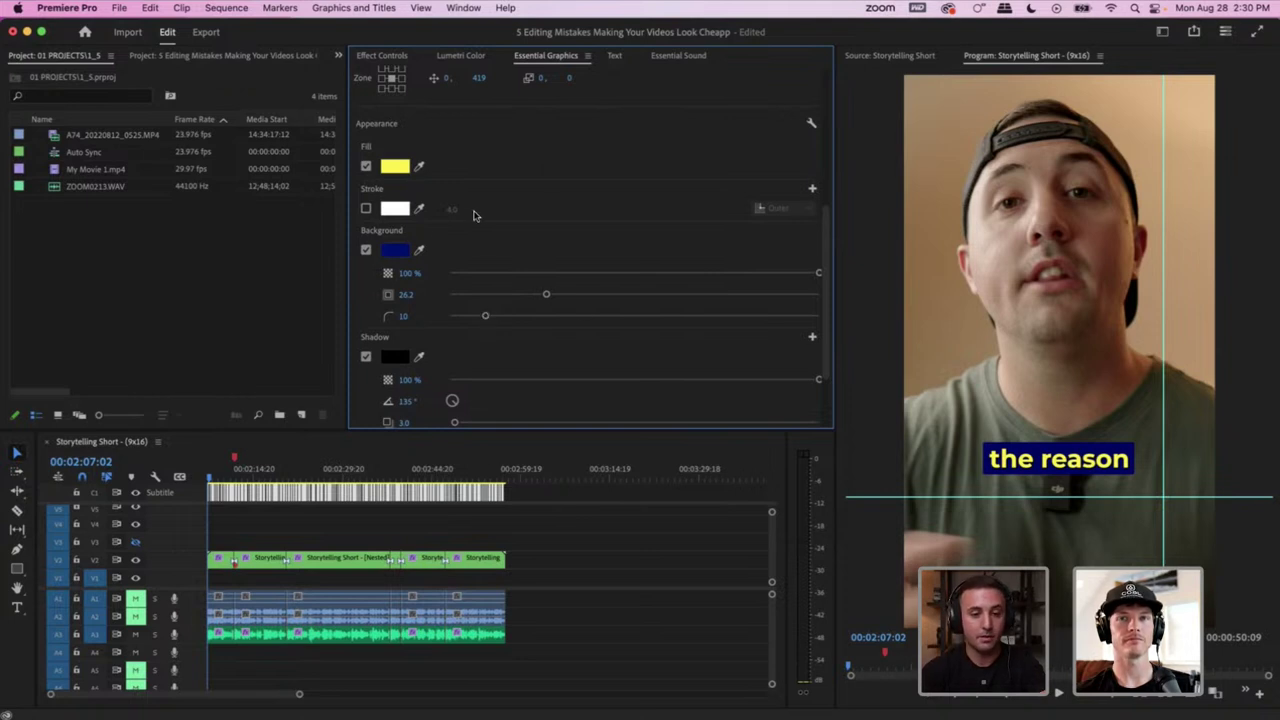
Remove the caption background box and switch the drop shadow off and back on
left_click(366, 251)
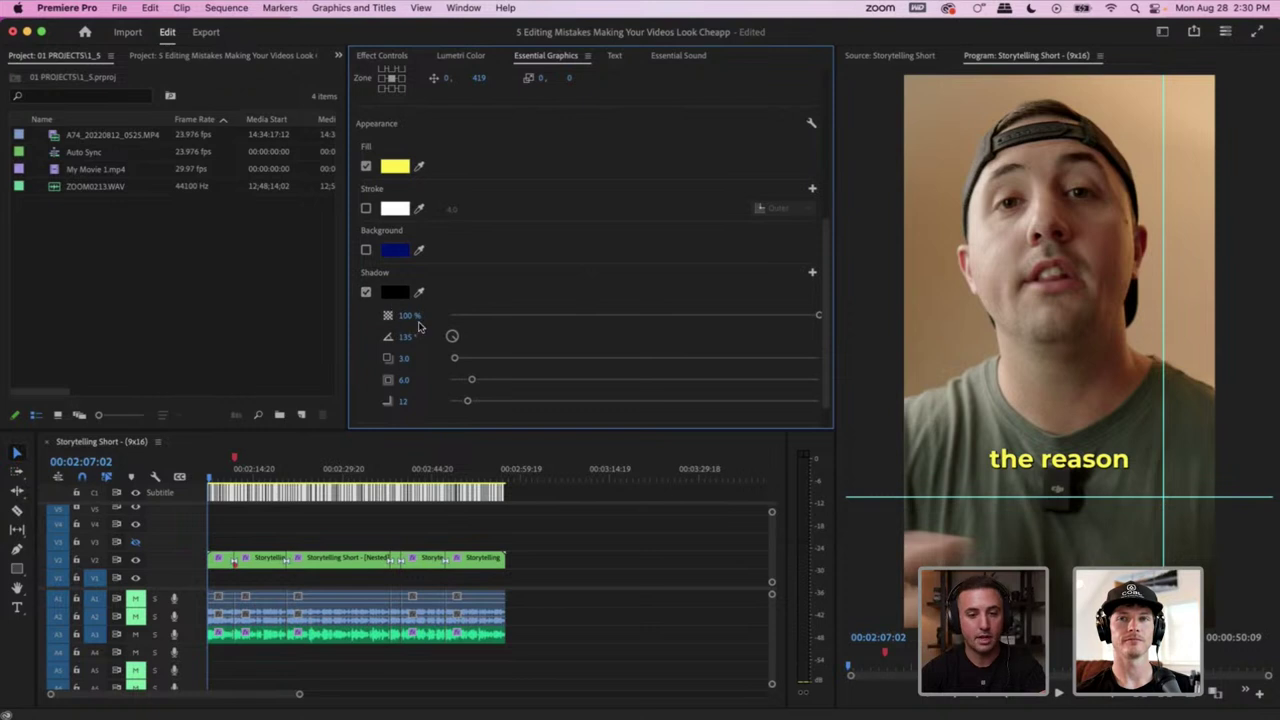
scroll(419, 340, "down", 2)
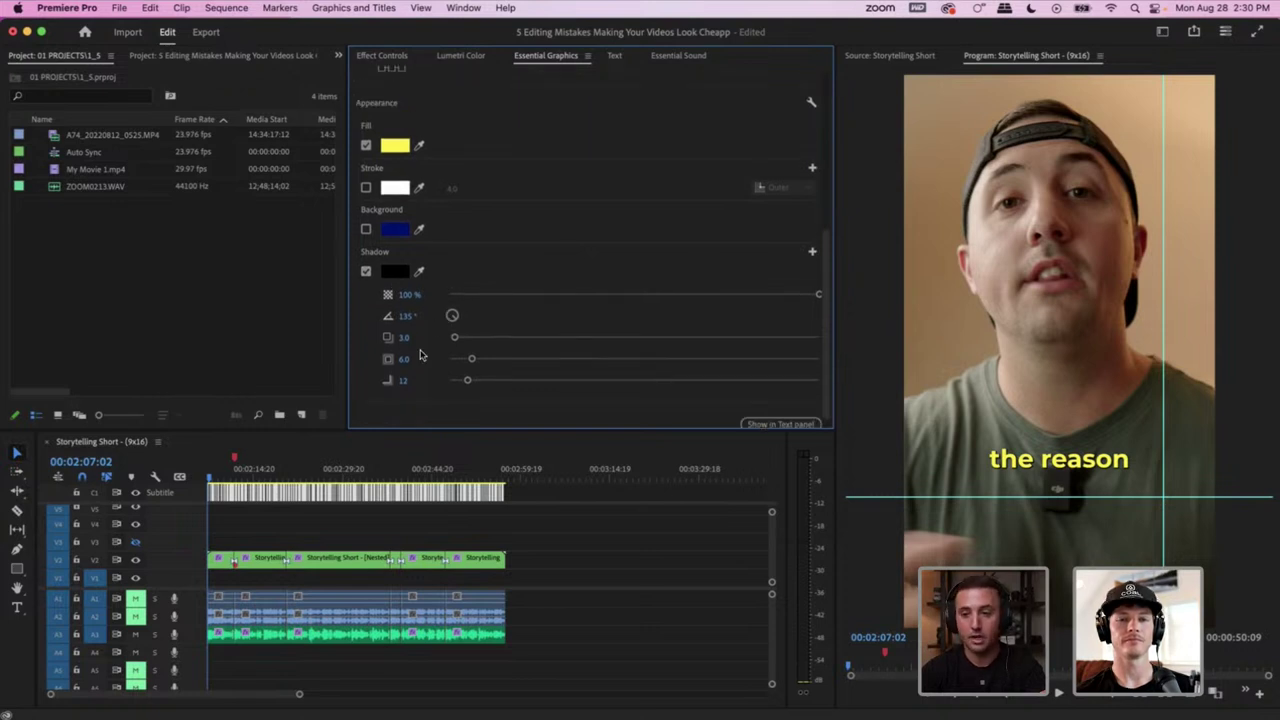
scroll(828, 248, "up", 4)
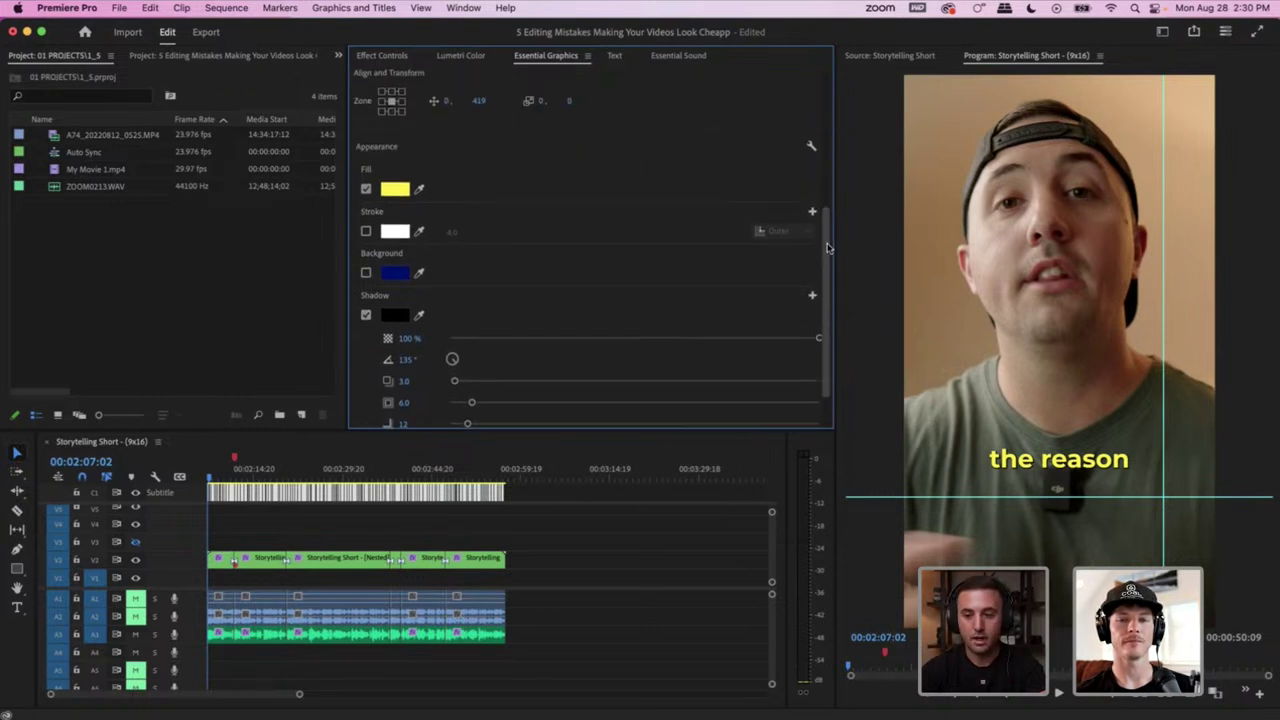
scroll(828, 248, "down", 4)
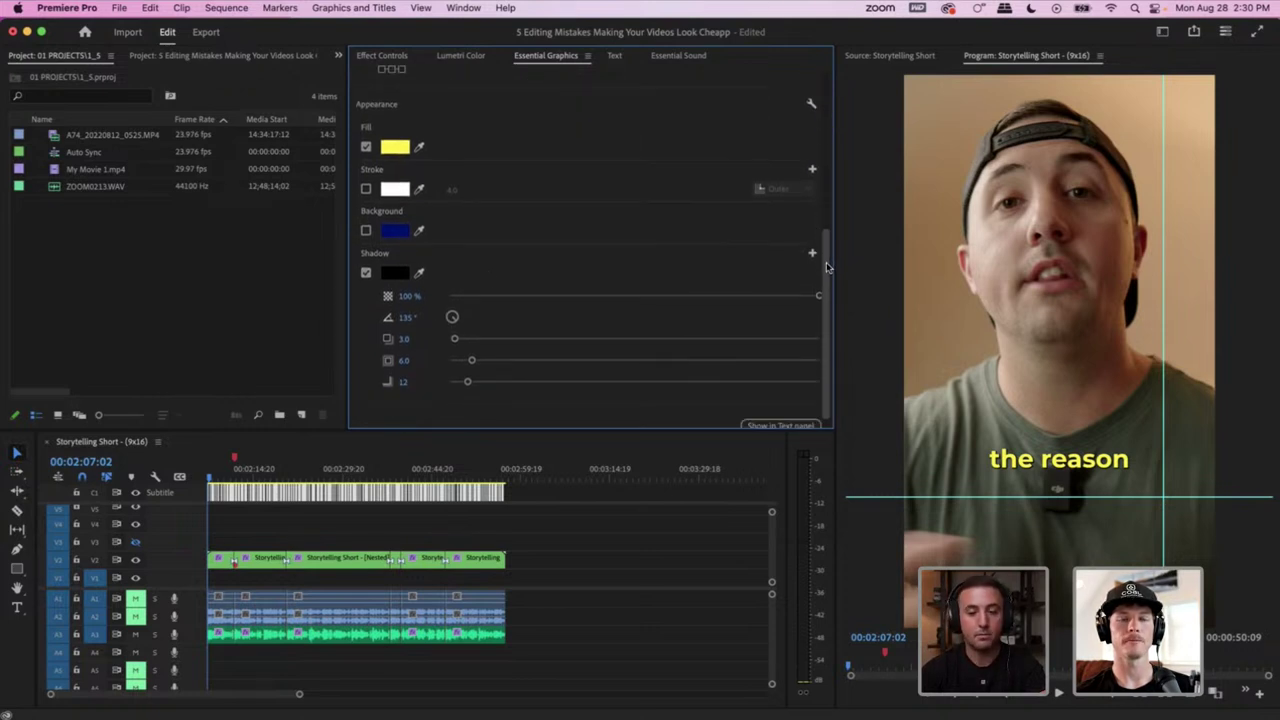
left_click(366, 273)
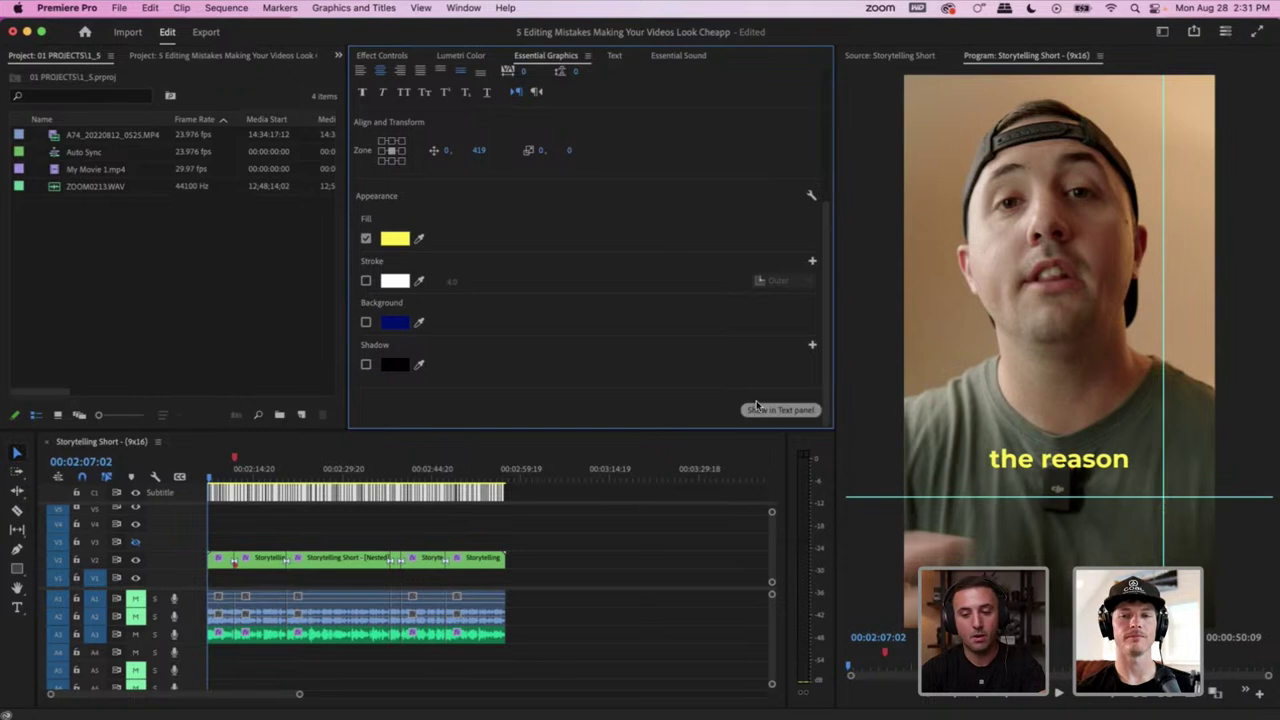
left_click(366, 364)
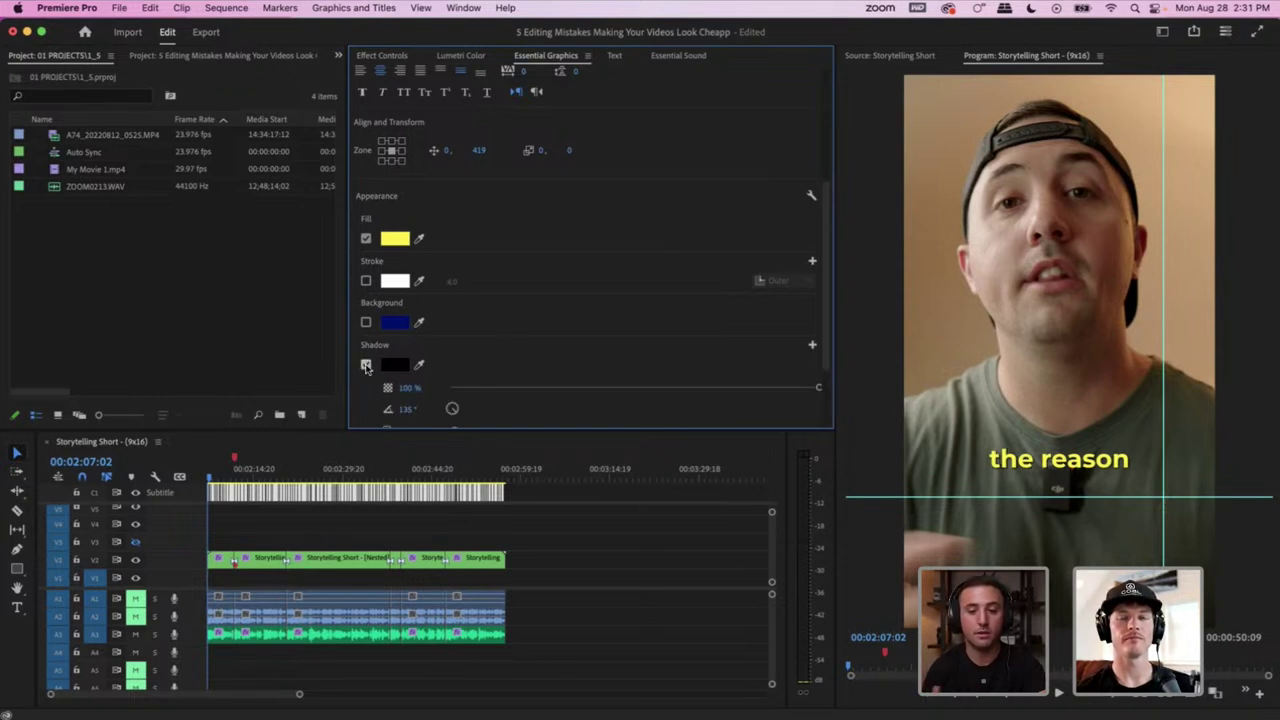
scroll(450, 365, "down", 3)
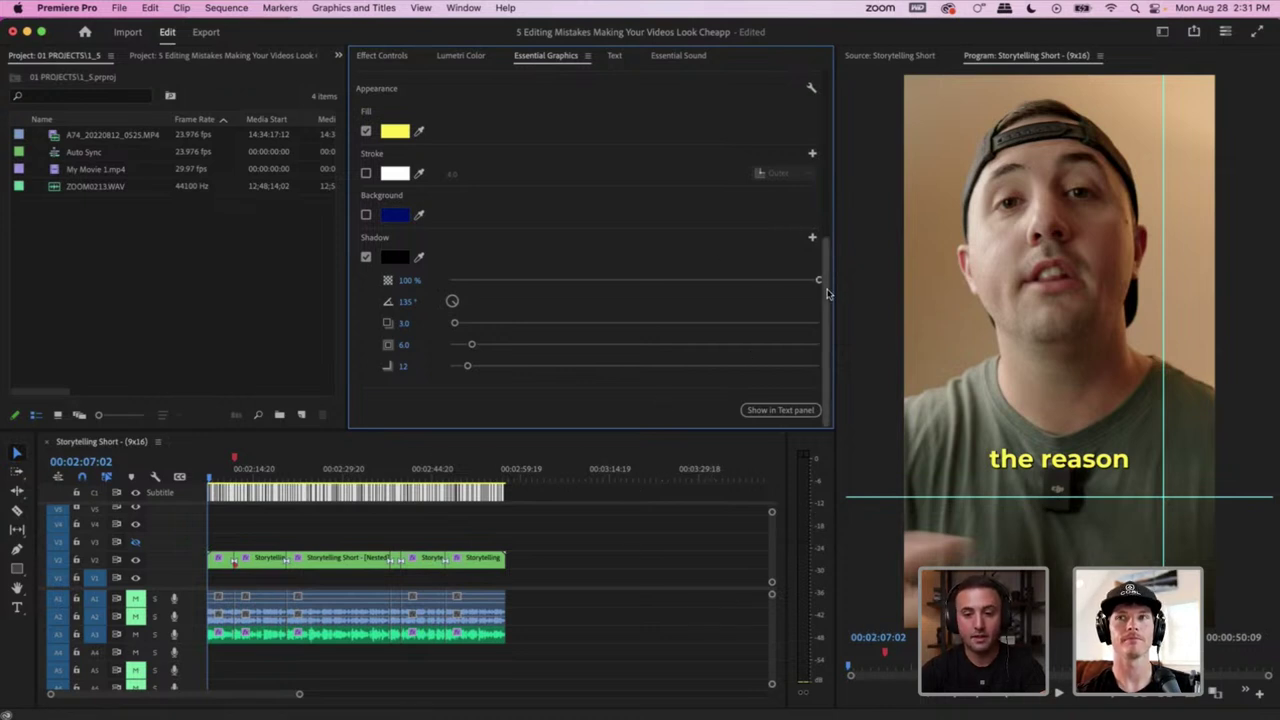
scroll(760, 260, "up", 6)
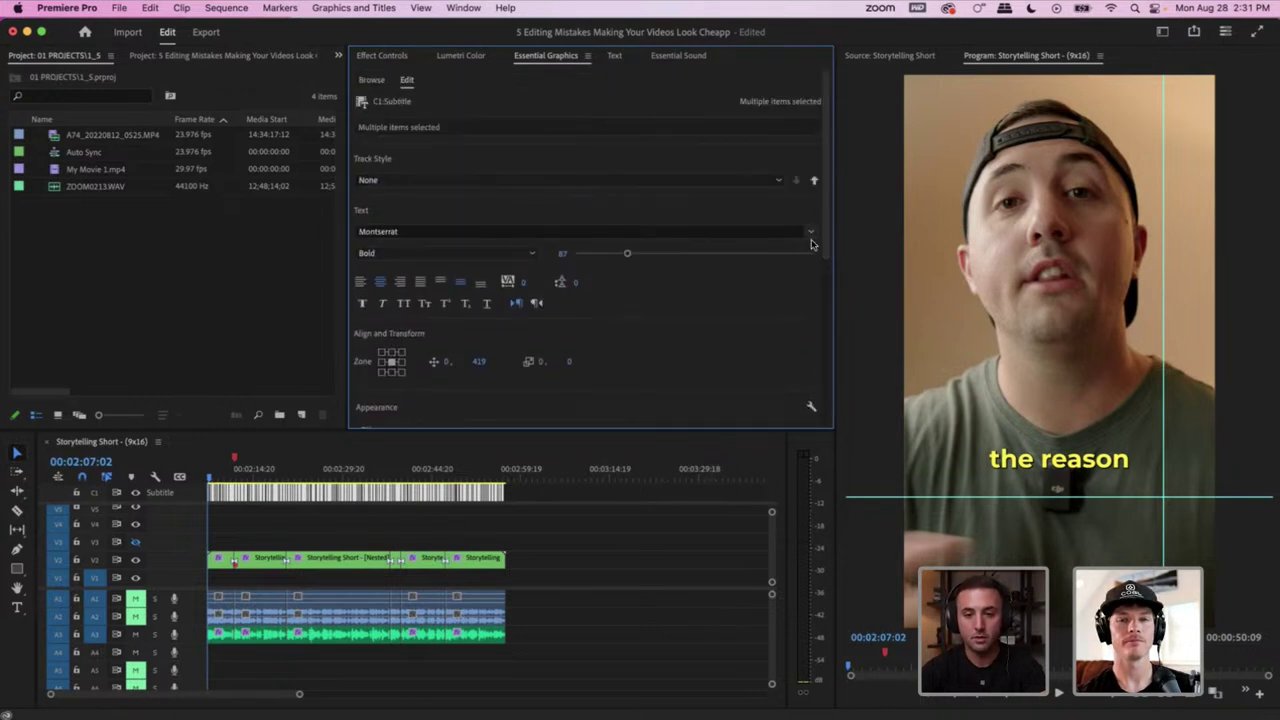
Keep Montserrat Bold as the weight and return Tracking to 0 after widening it
left_click(812, 233)
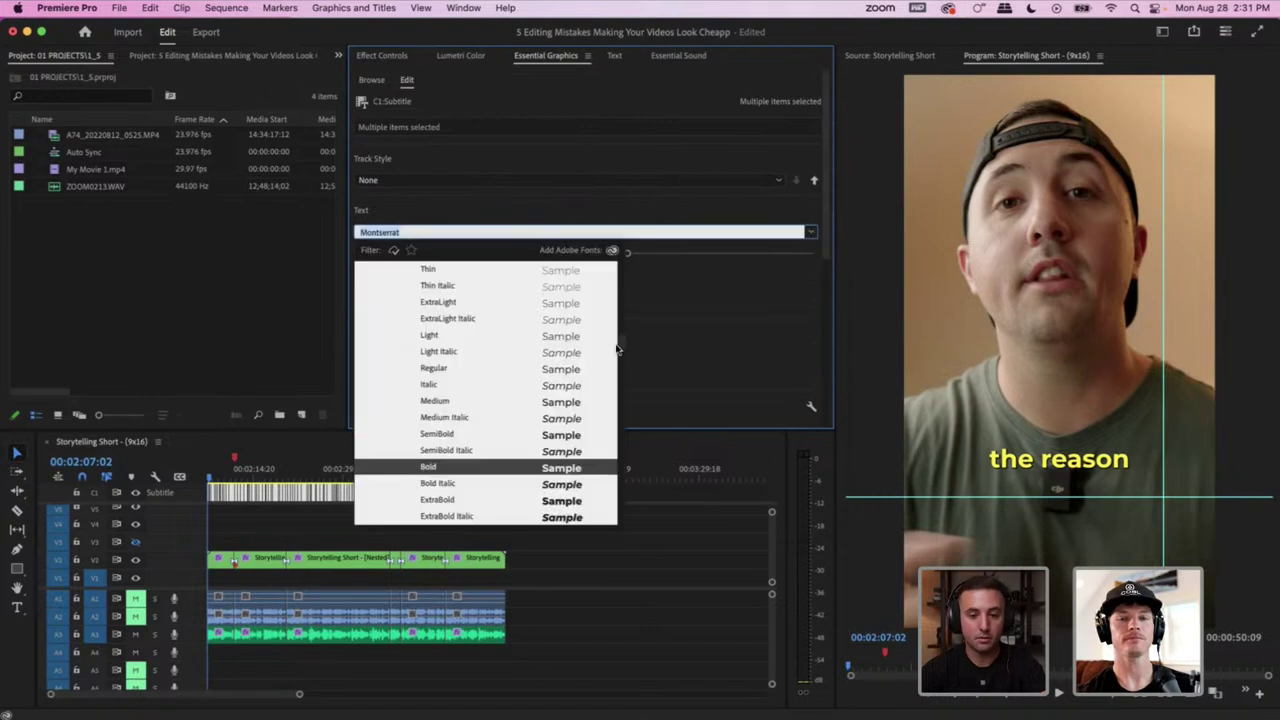
scroll(612, 349, "down", 3)
scroll(612, 349, "up", 3)
left_click(728, 215)
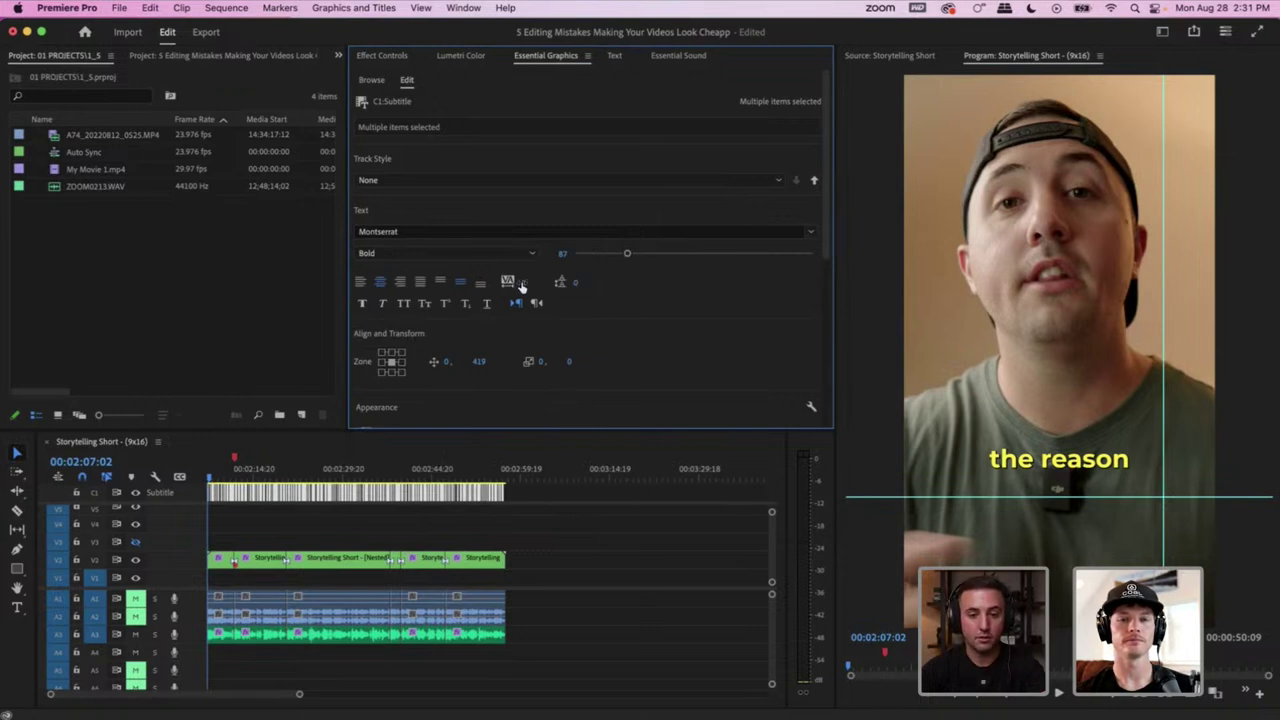
left_click_drag(526, 282, 665, 282)
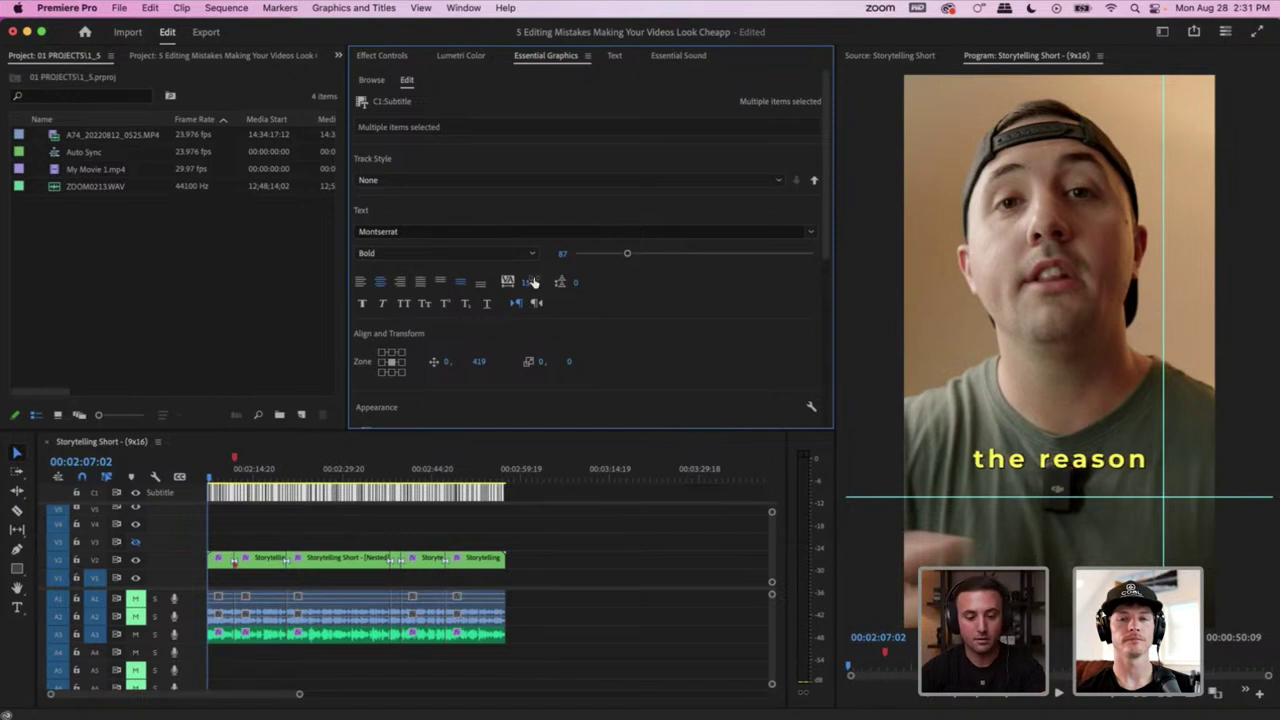
left_click_drag(533, 283, 460, 283)
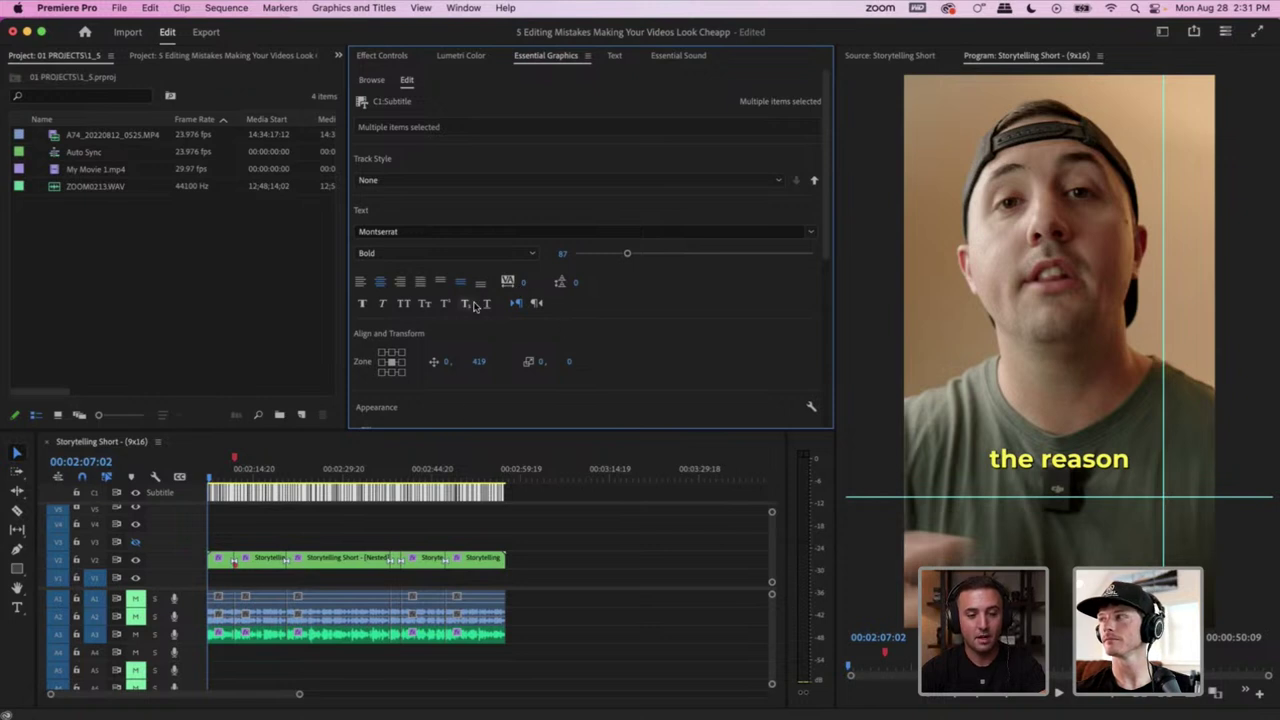
Try Faux Bold, turn it back off, and deselect the caption clips
left_click(364, 304)
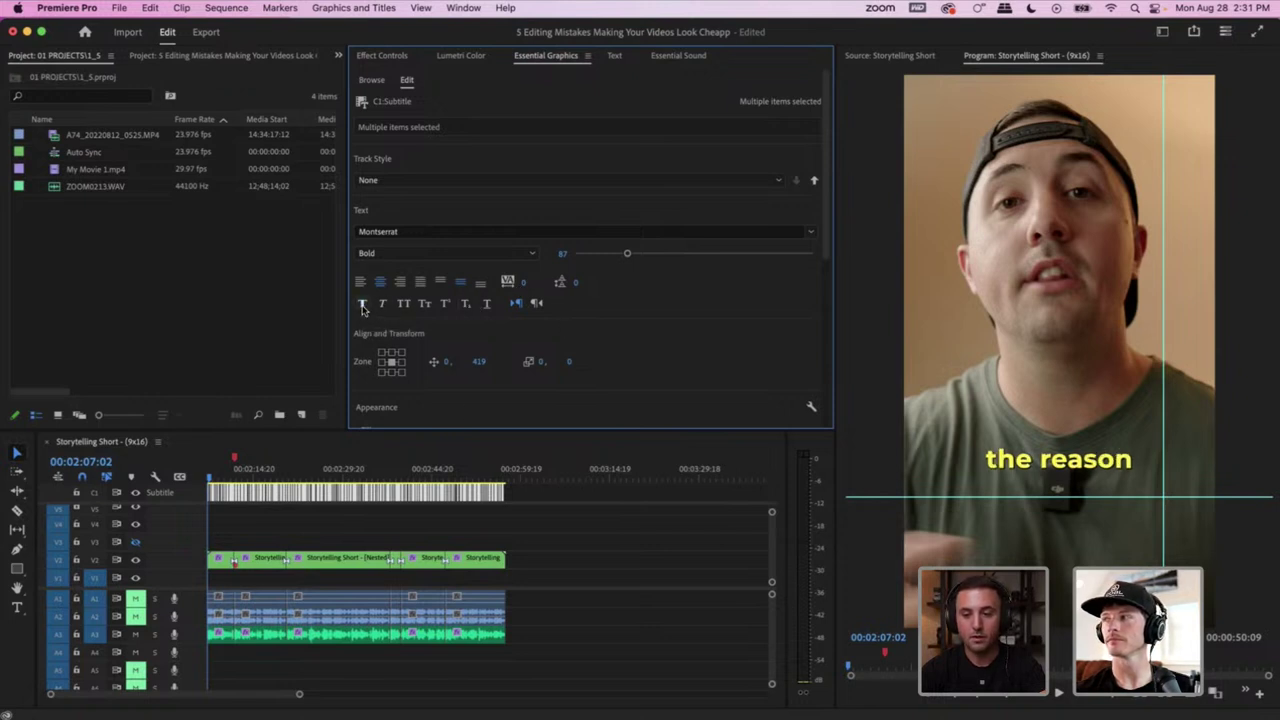
left_click(364, 305)
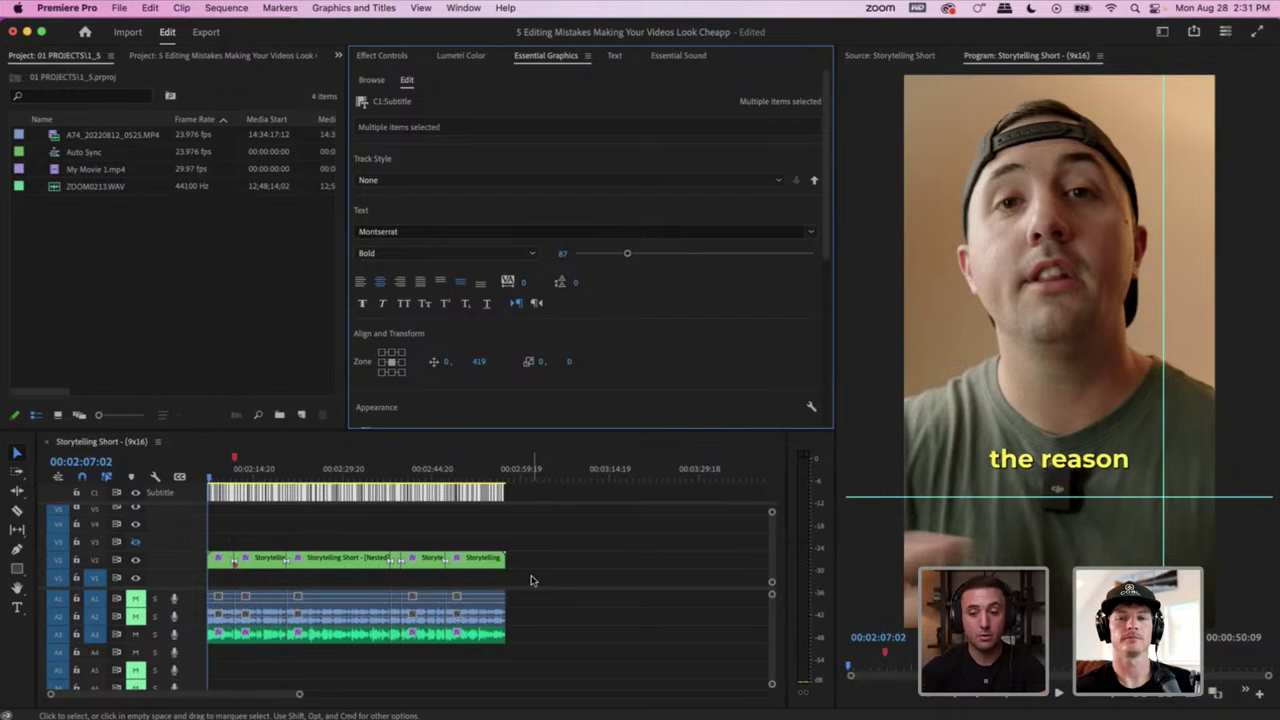
left_click(527, 540)
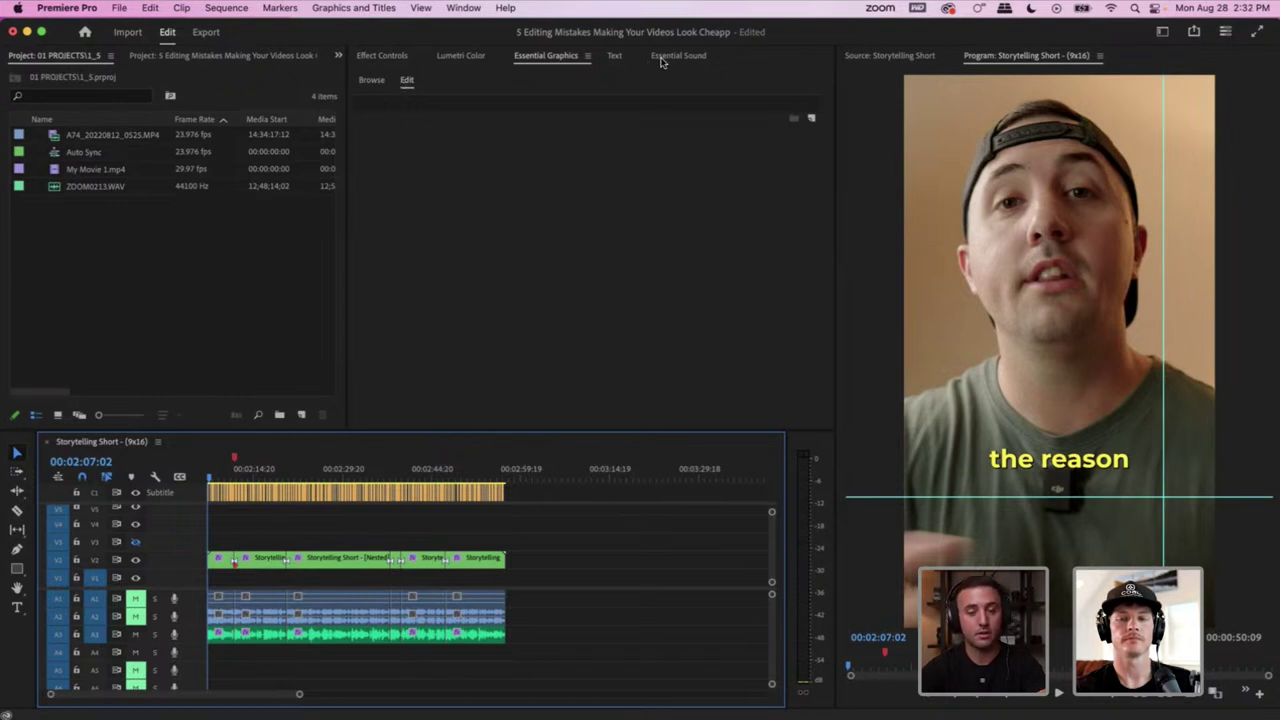
Show the caption text list and play the sequence from just before the first caption
left_click(614, 56)
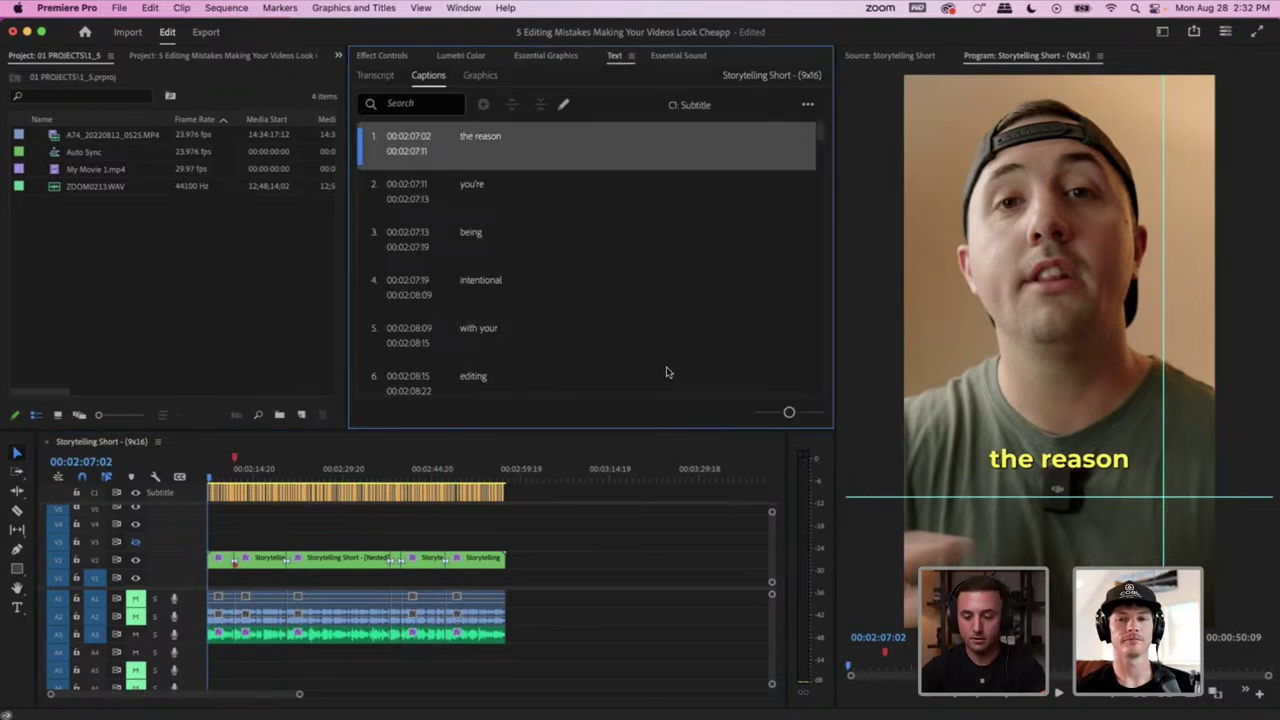
left_click(1015, 700)
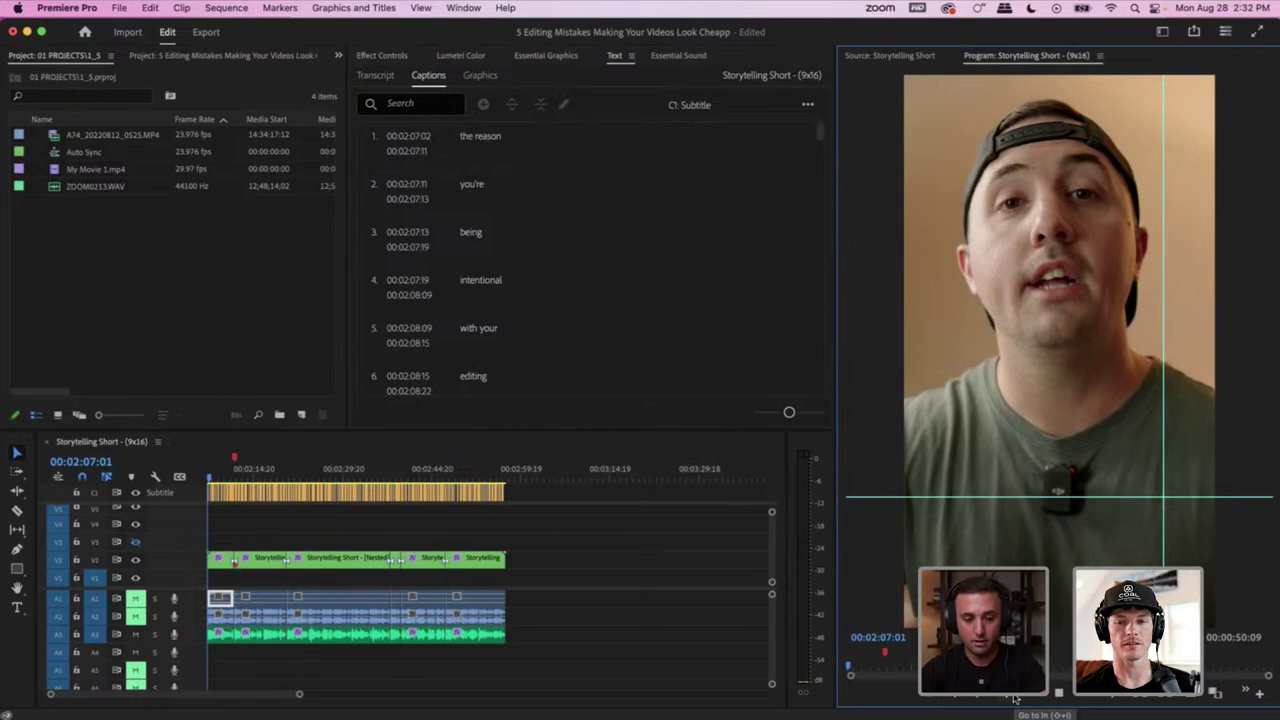
key("space")
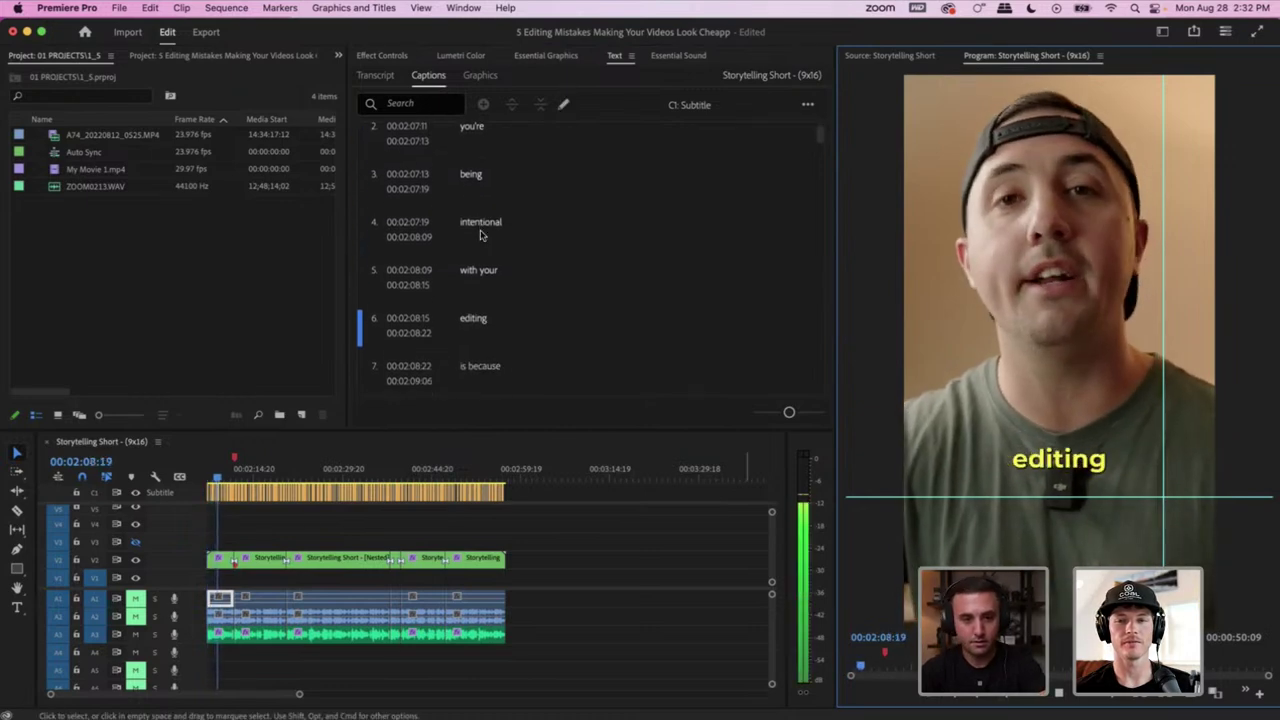
key("space")
Add 'and' before 'the reason' in caption 1 and play back to check it
scroll(569, 214, "up", 5)
left_click(462, 144)
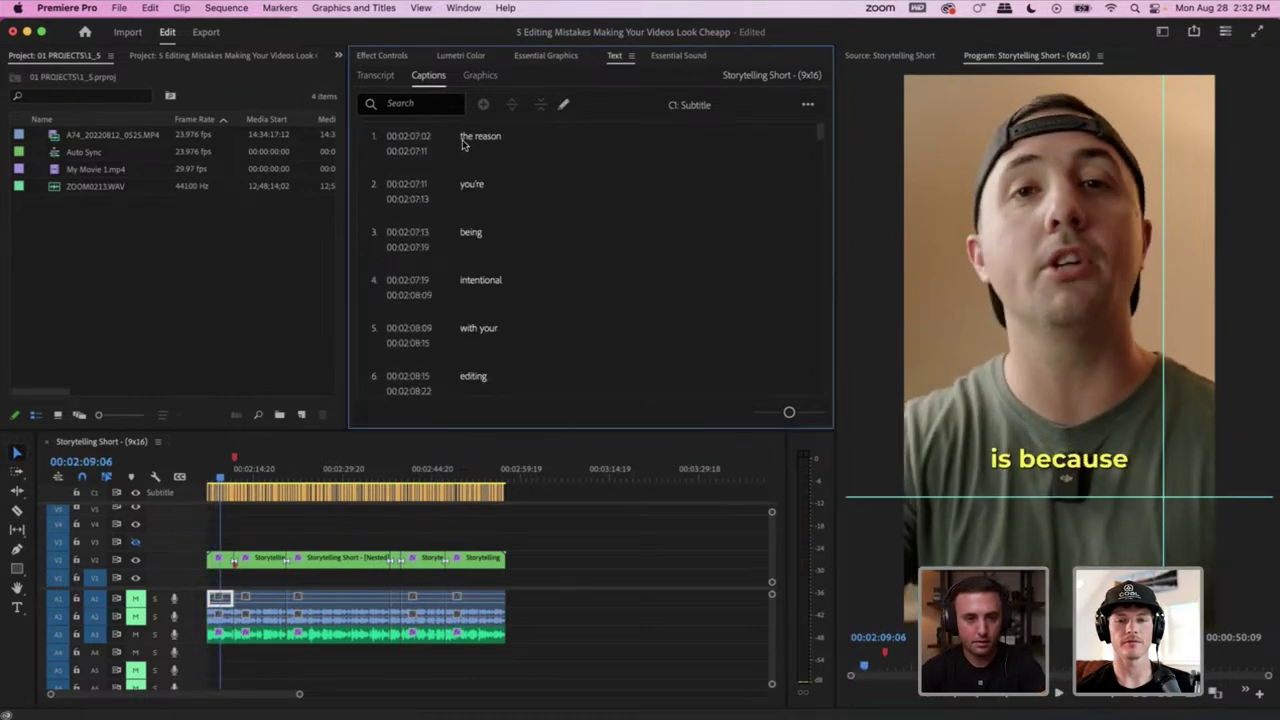
left_click(462, 144)
type("and")
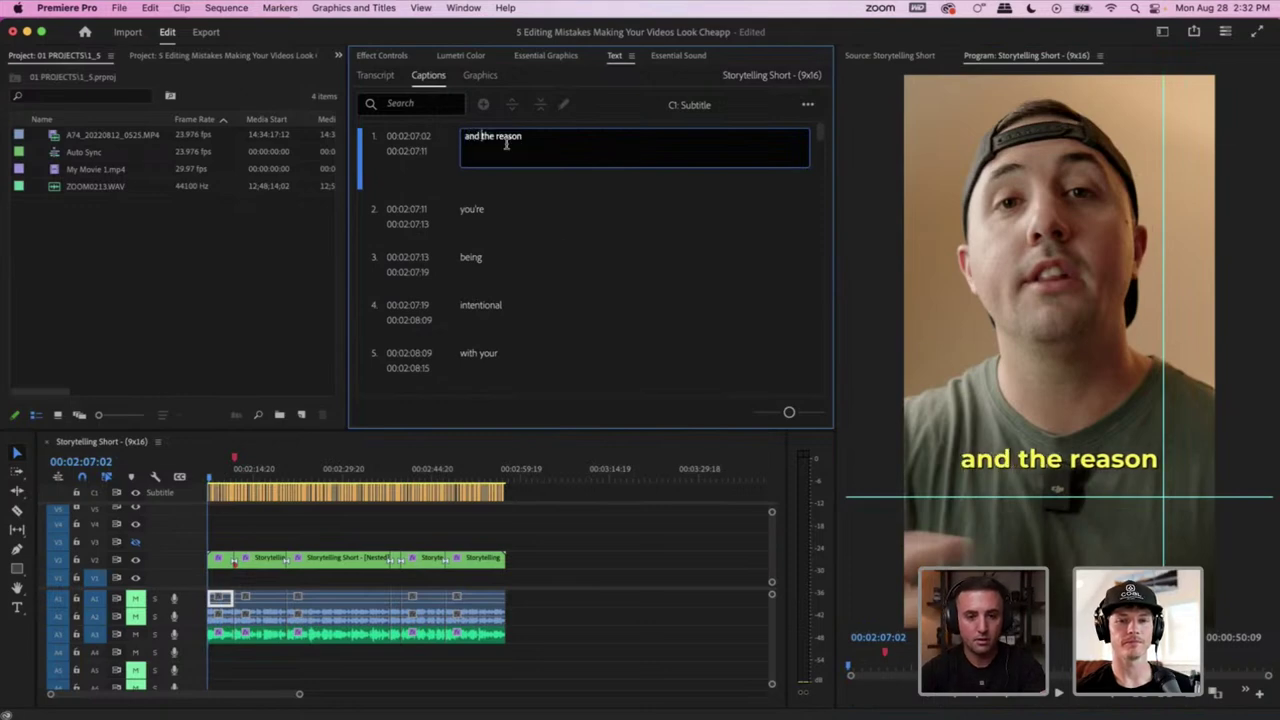
left_click(558, 252)
key("space")
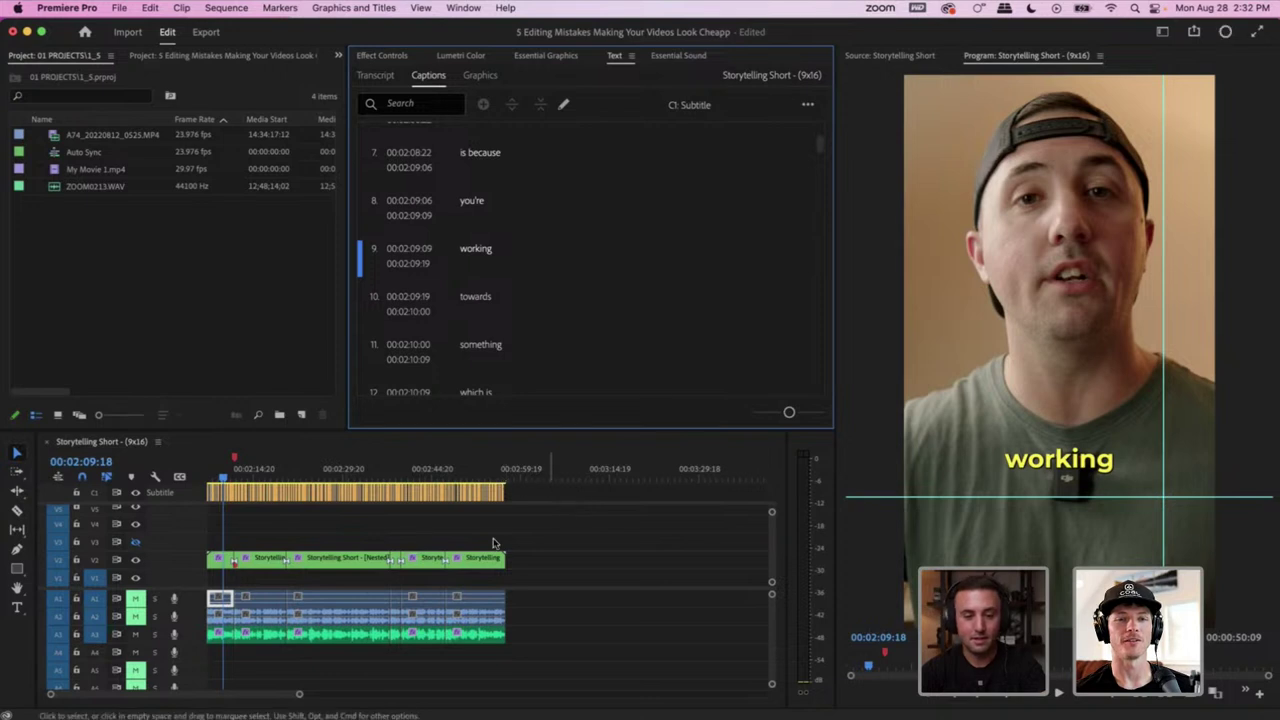
Zoom the timeline in, expand track A3, and play from the first caption to review the opening
key("=")
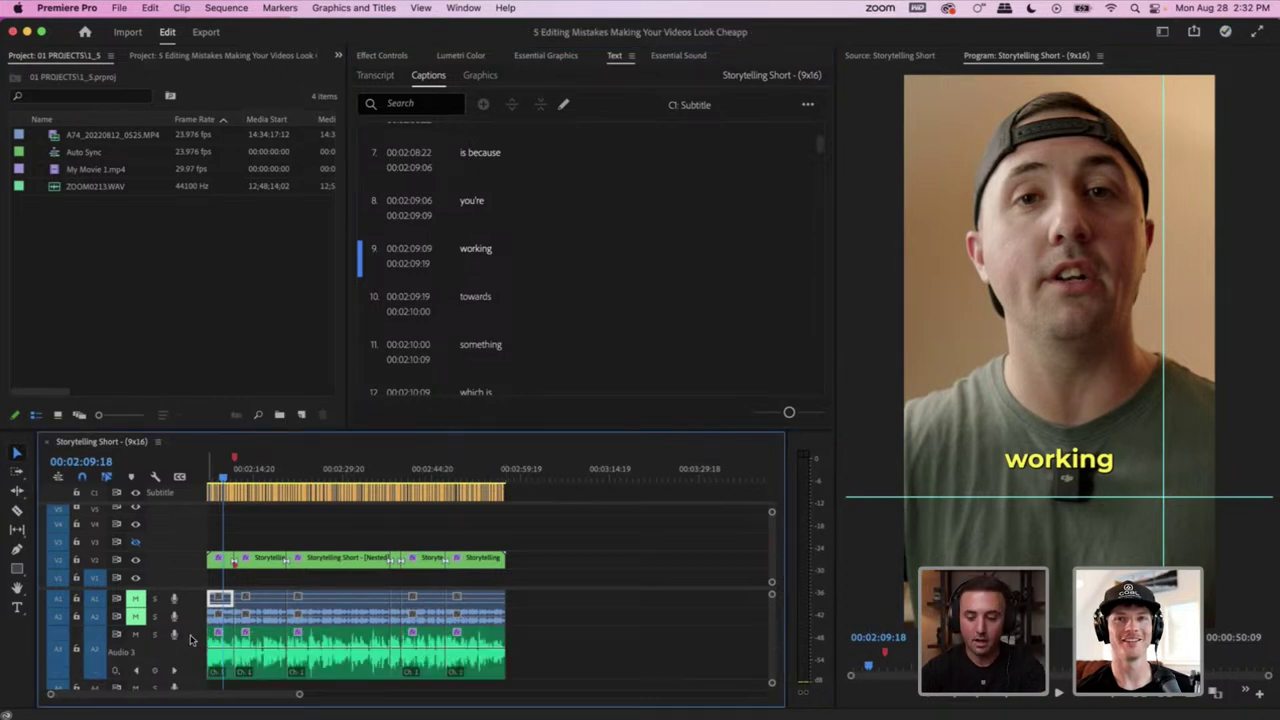
double_click(190, 640)
key("=")
key("=")
key("=")
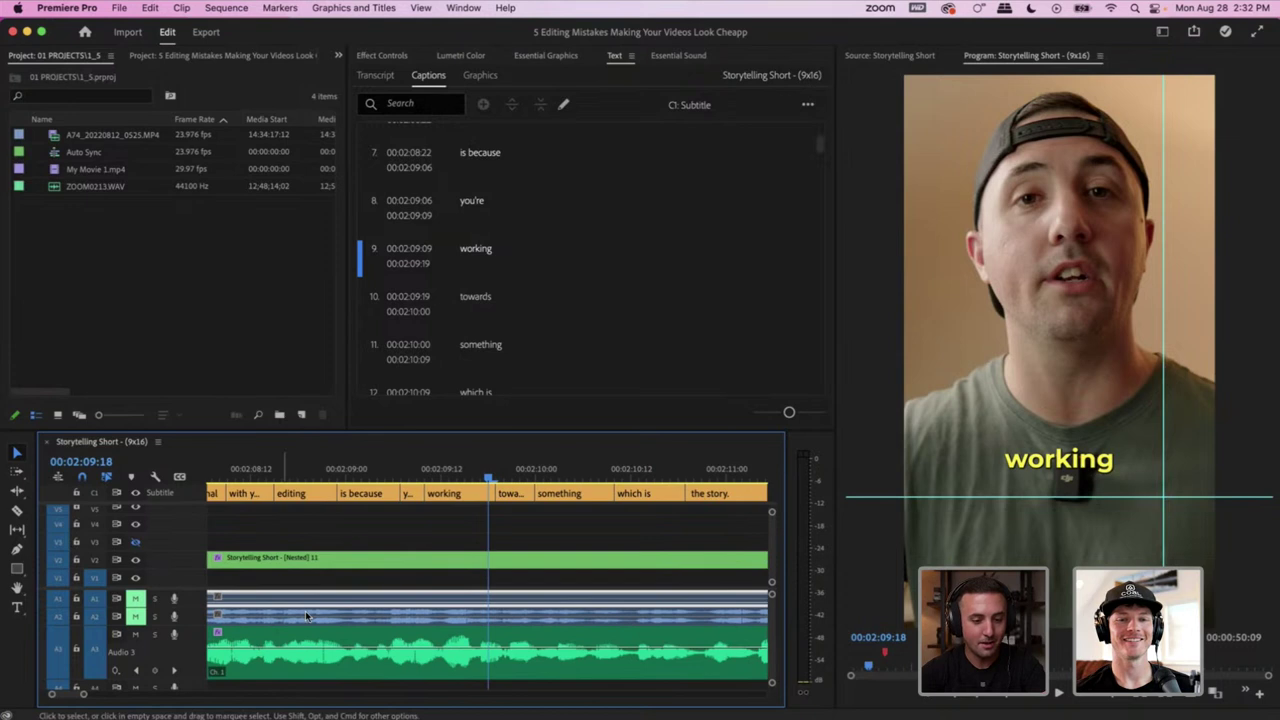
scroll(305, 610, "left", 3)
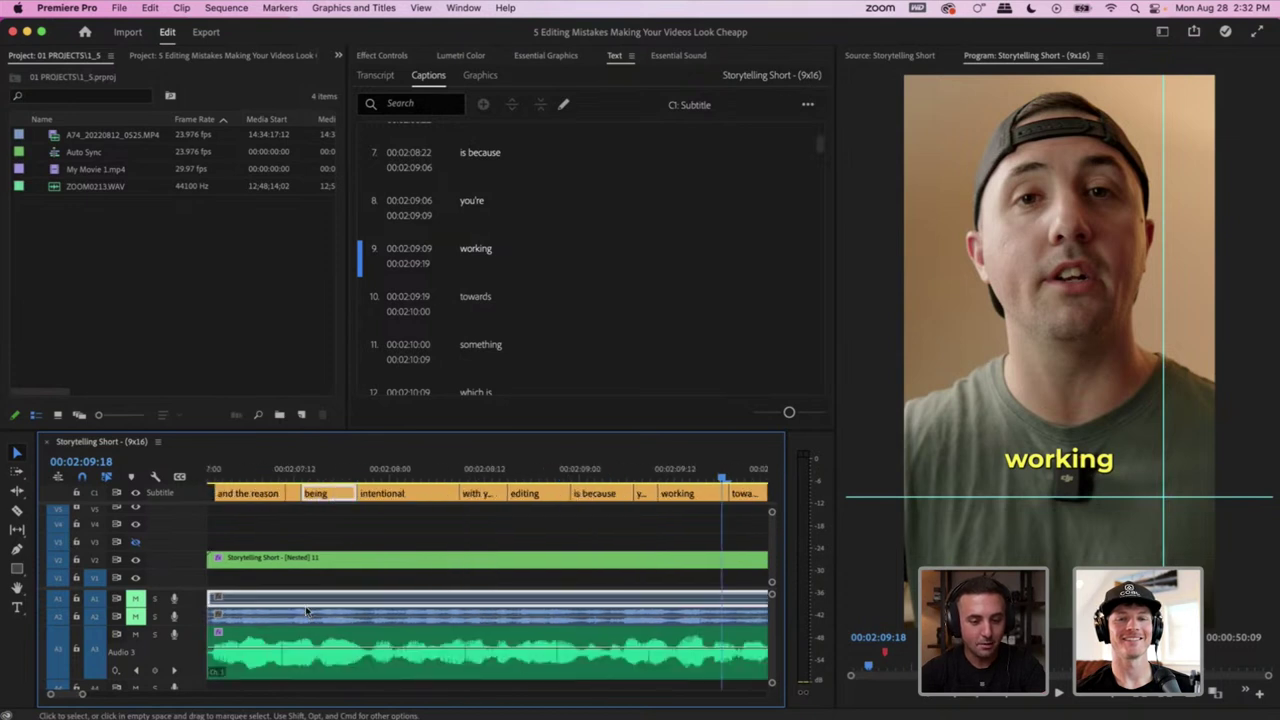
left_click(248, 470)
key("shift+Left")
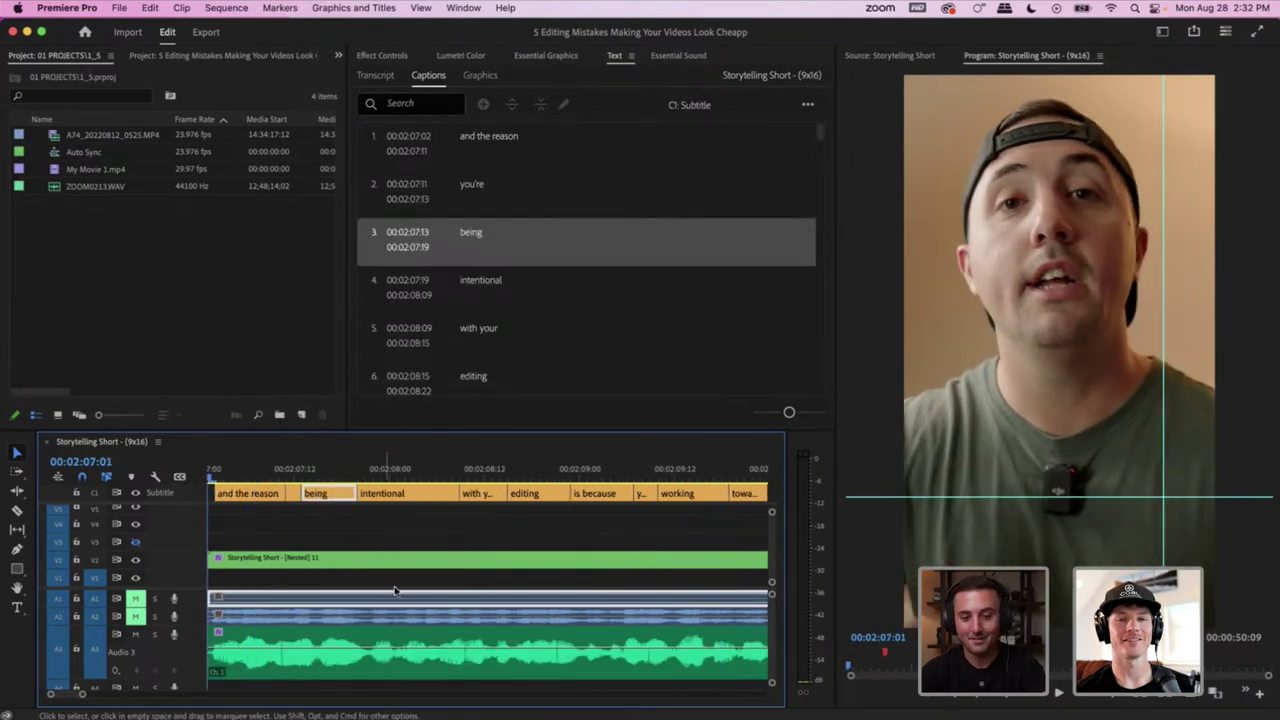
key("space")
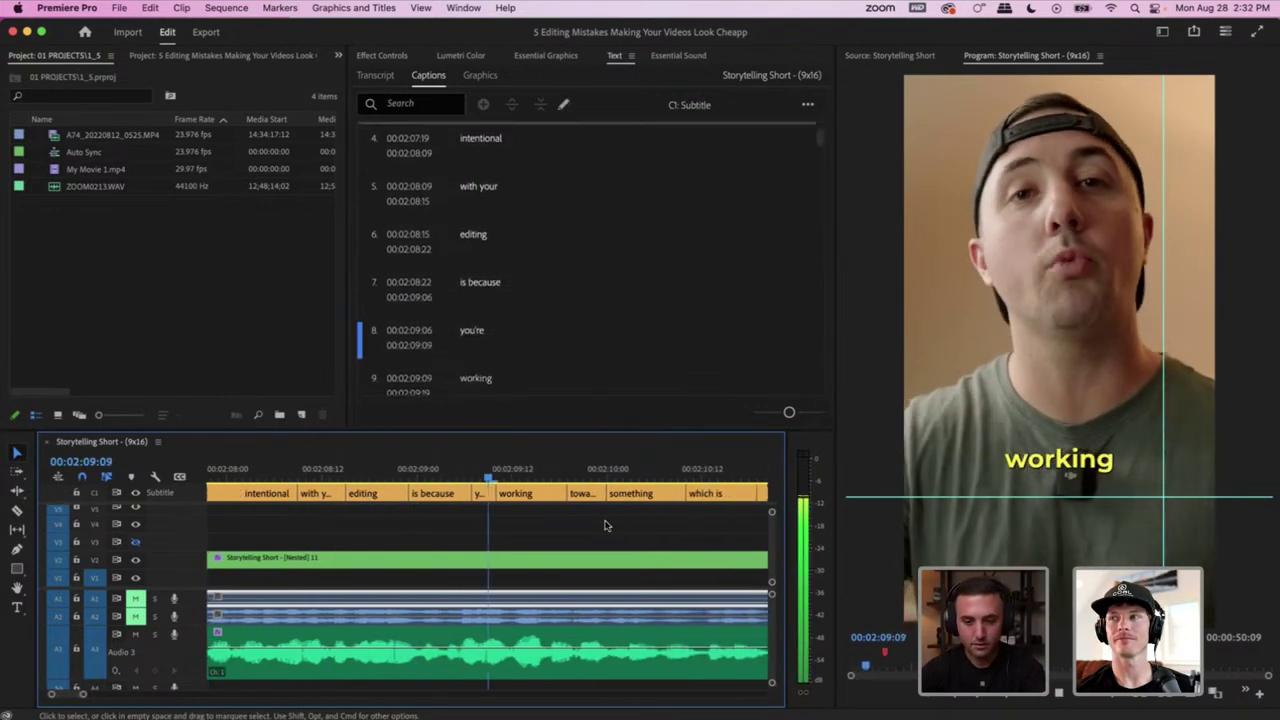
key("minus")
key("minus")
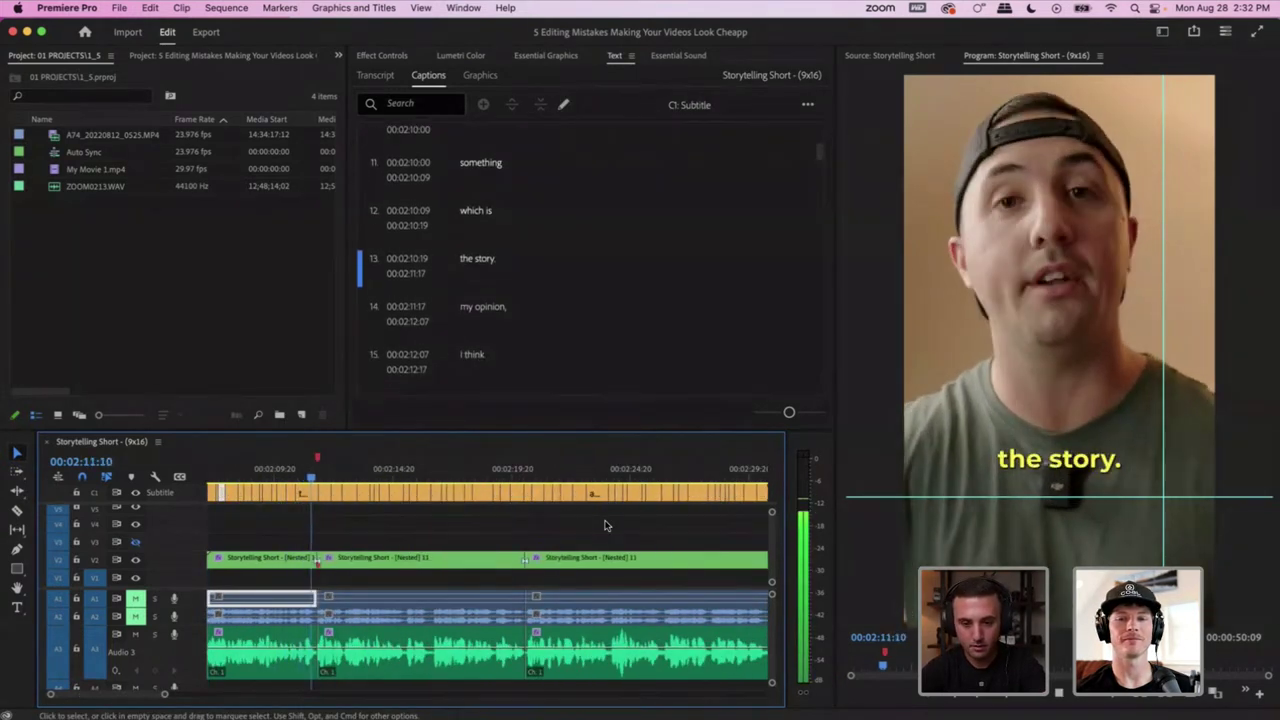
Delete the opening clips on V2 and A1 along with their captions
left_click(490, 598)
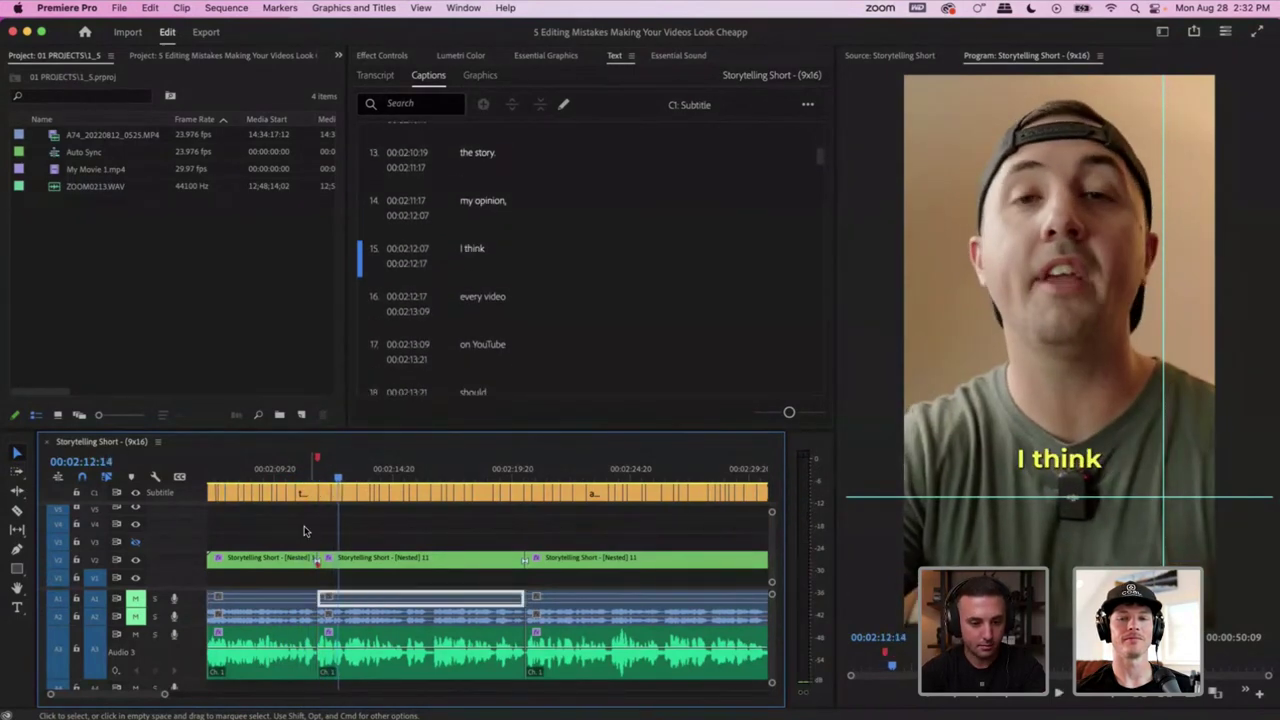
left_click_drag(305, 520, 207, 688)
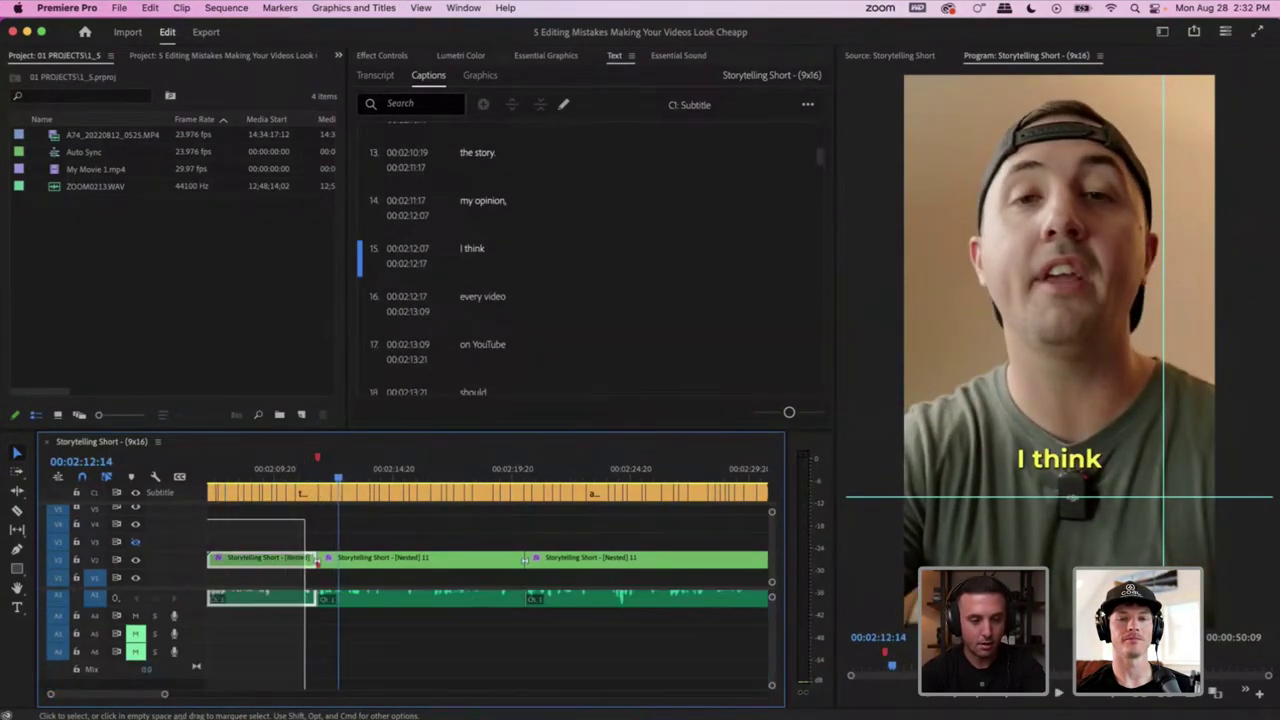
left_click_drag(258, 560, 271, 551)
scroll(271, 551, "up", 3)
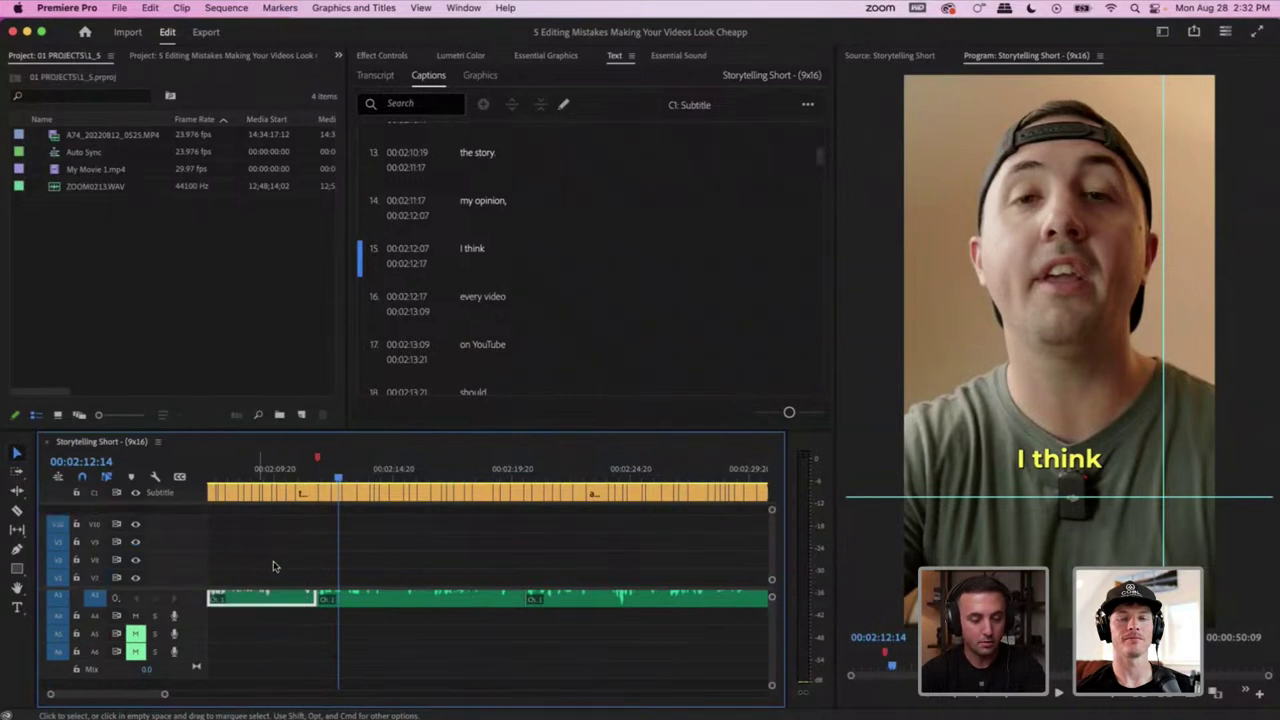
scroll(273, 567, "down", 3)
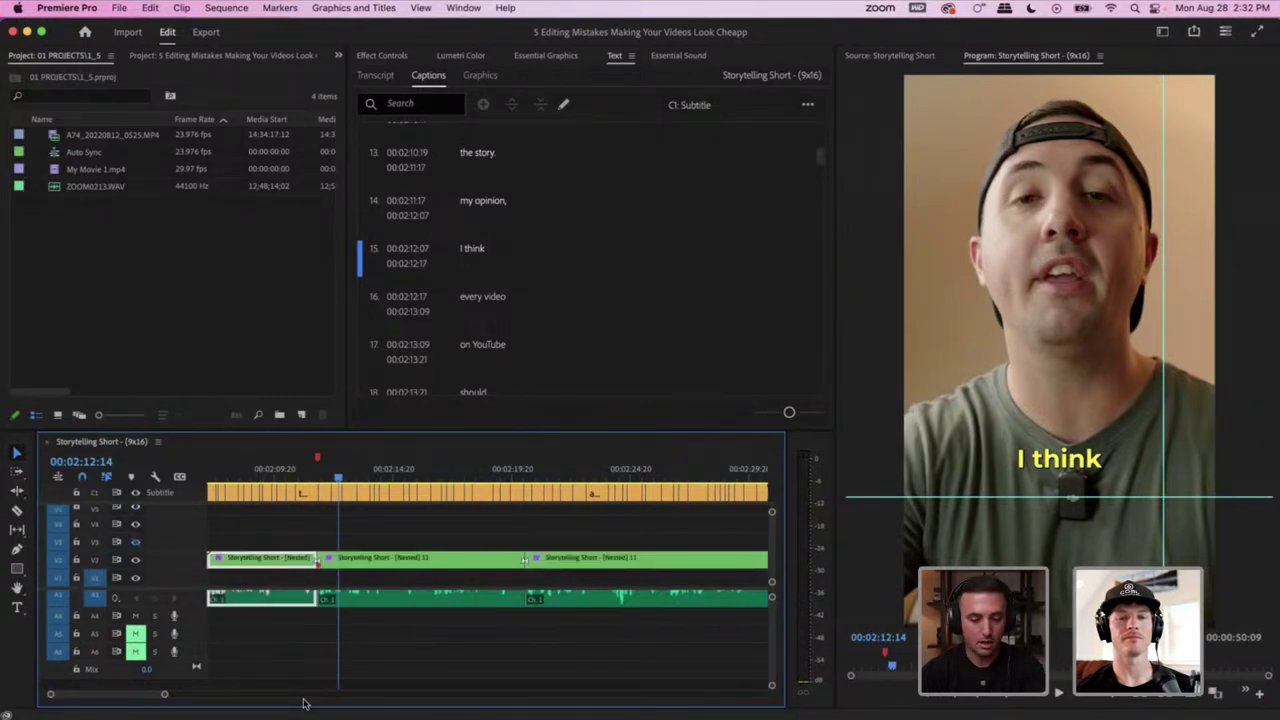
key("Delete")
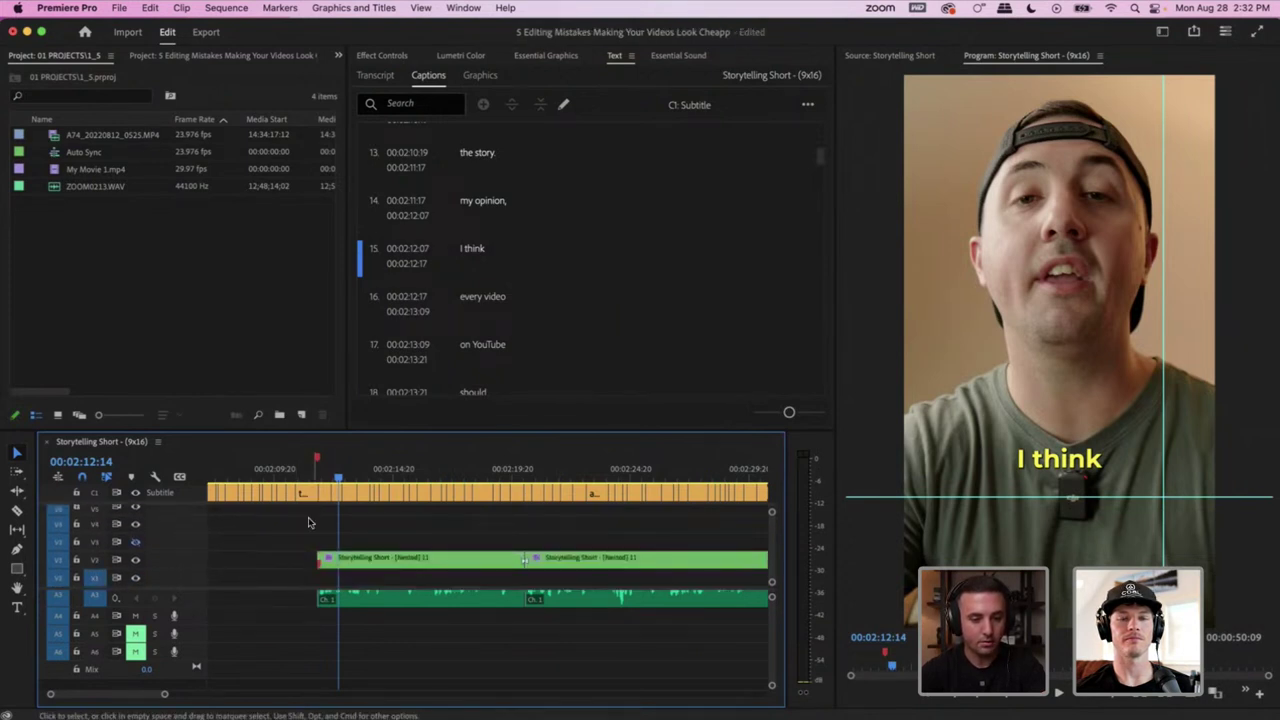
left_click_drag(311, 514, 192, 484)
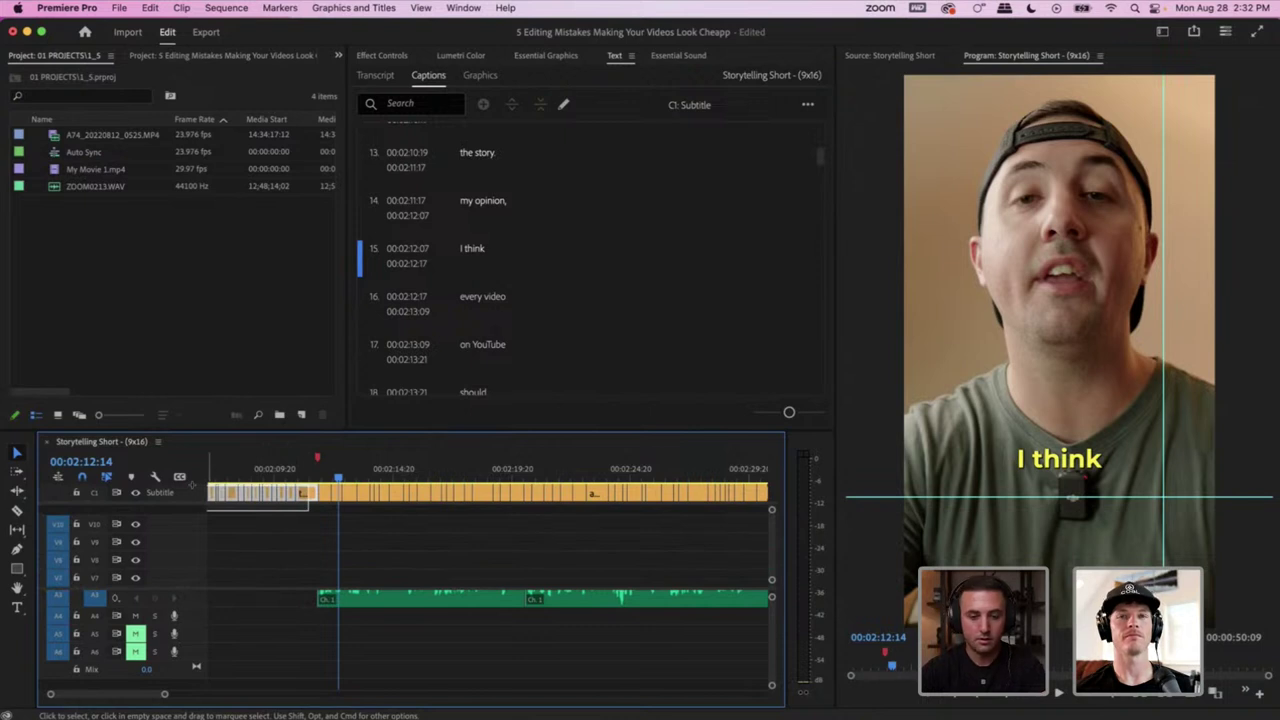
key("Delete")
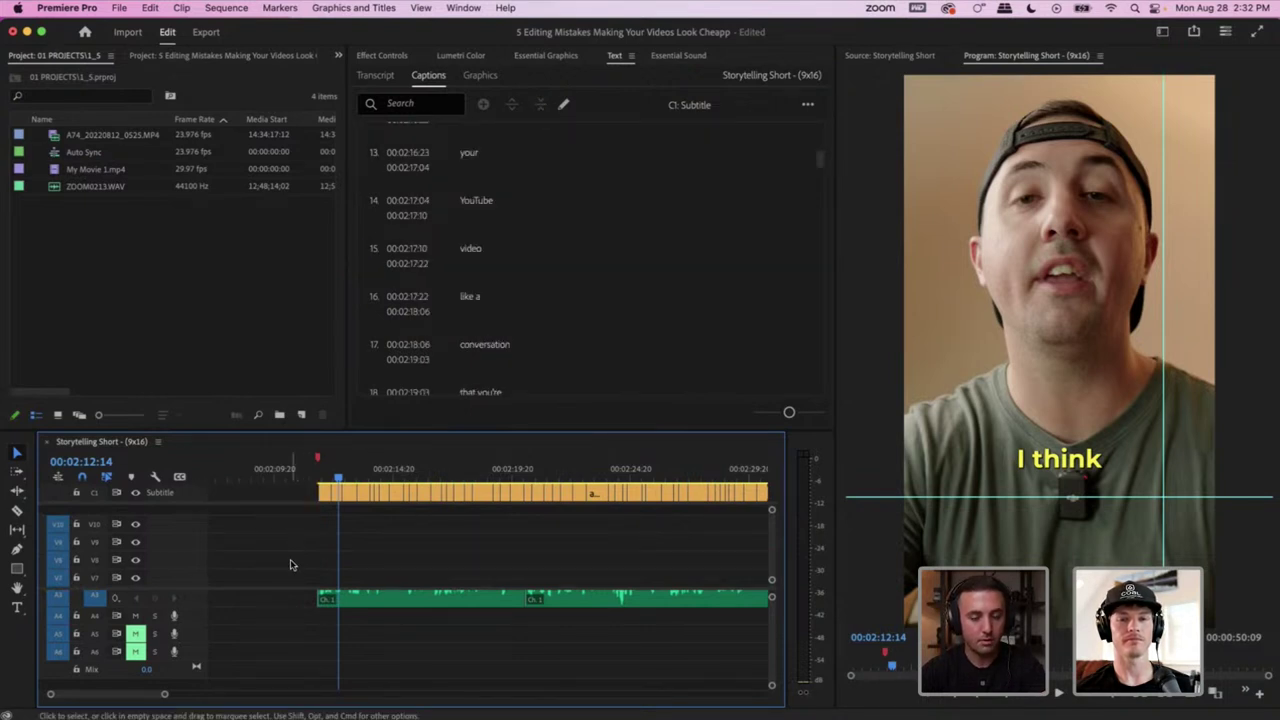
Ripple-delete the leftover gap so the sequence starts on 'my opinion,' and return to the start
scroll(290, 565, "down", 3)
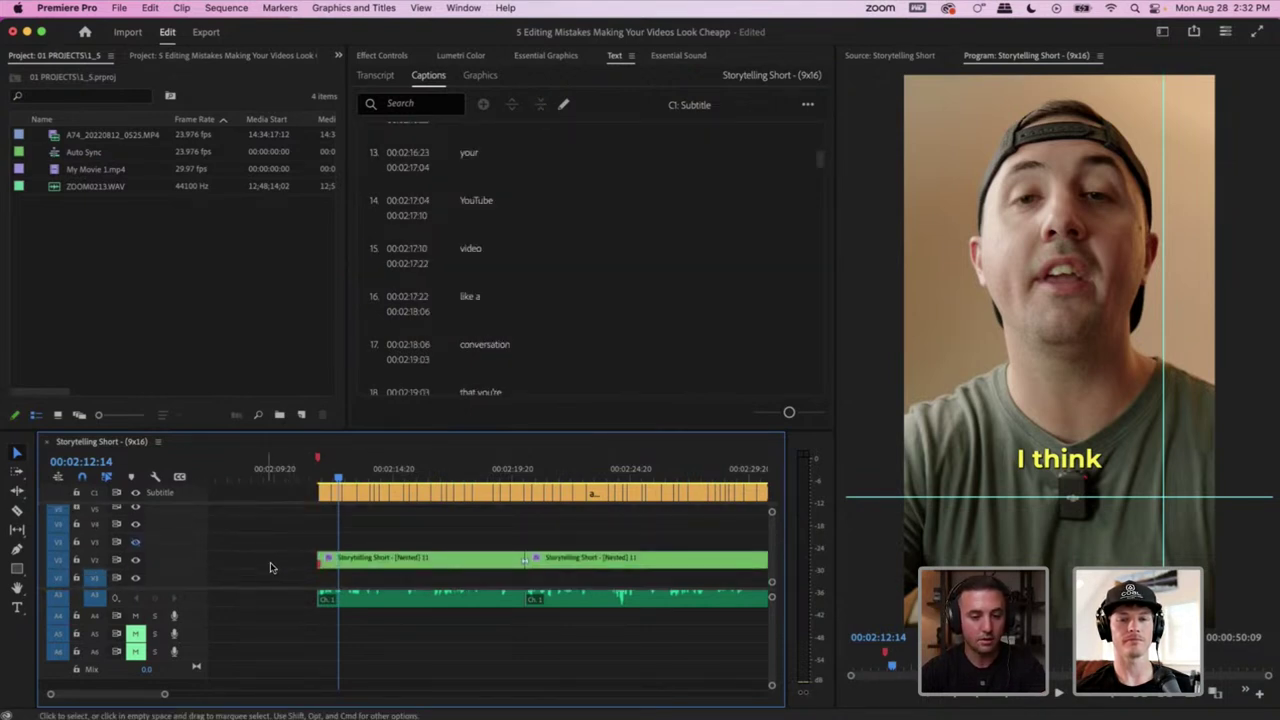
left_click(268, 568)
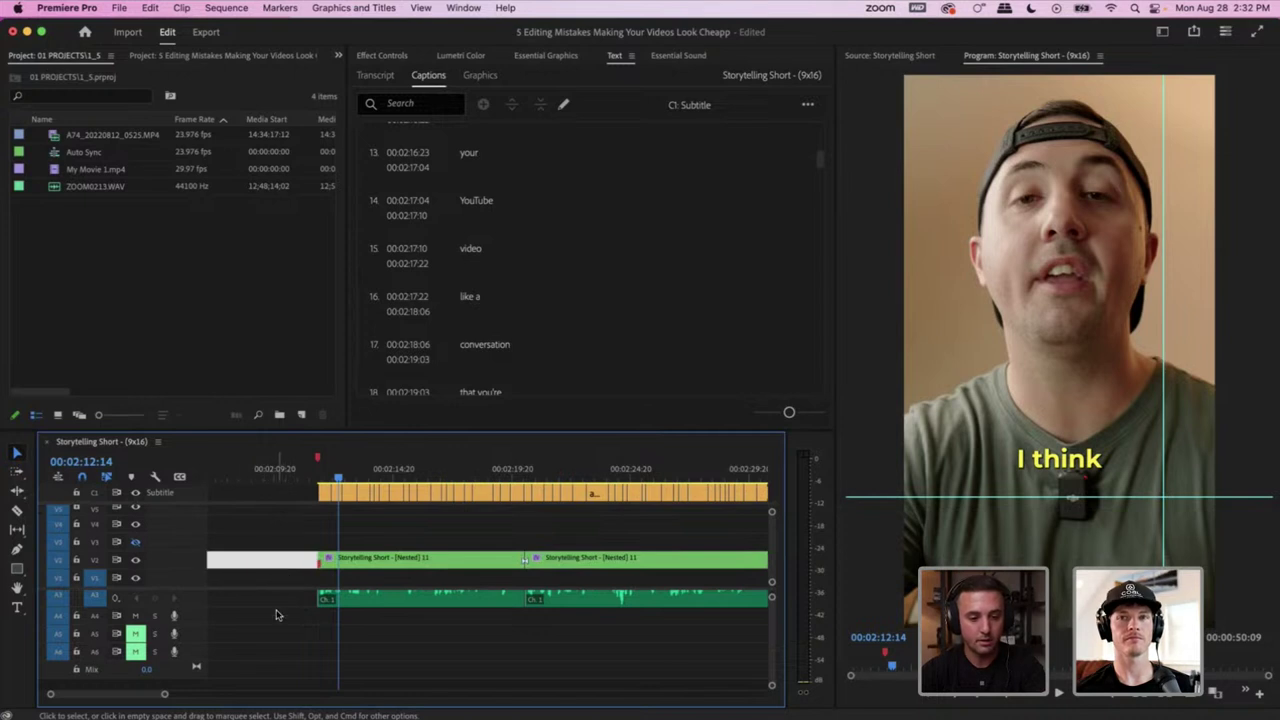
scroll(279, 600, "down", 2)
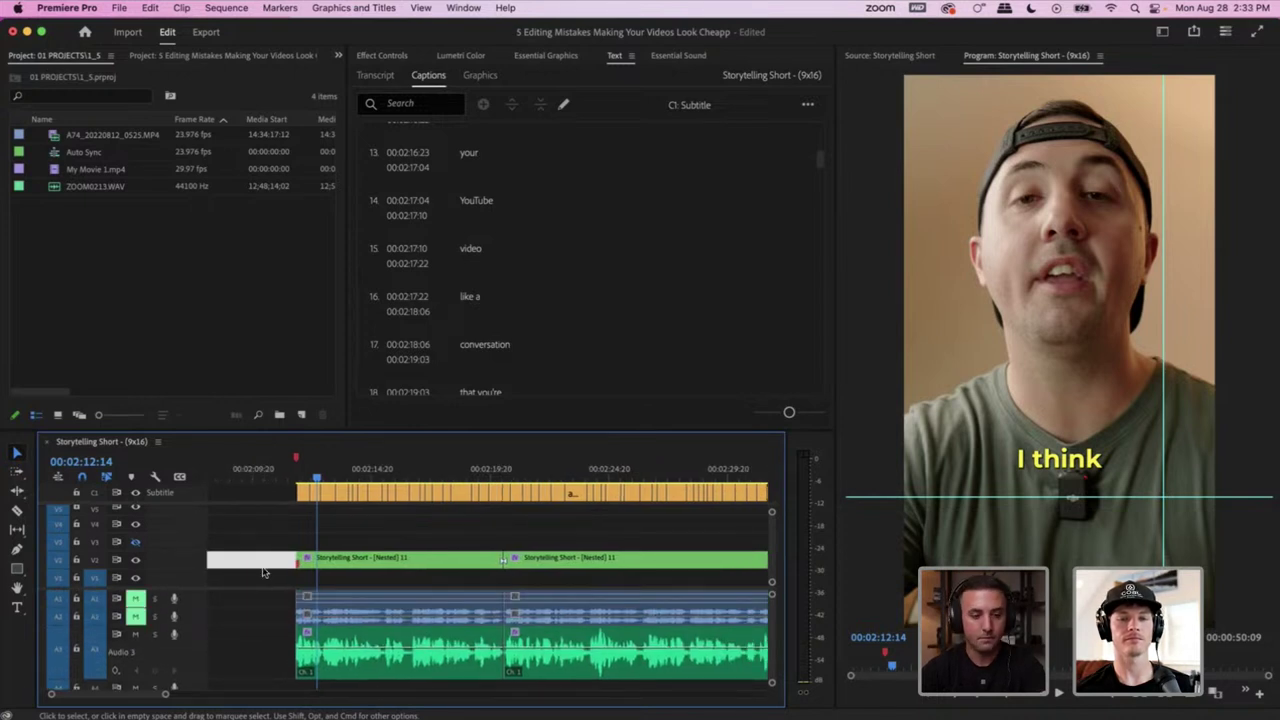
key("Delete")
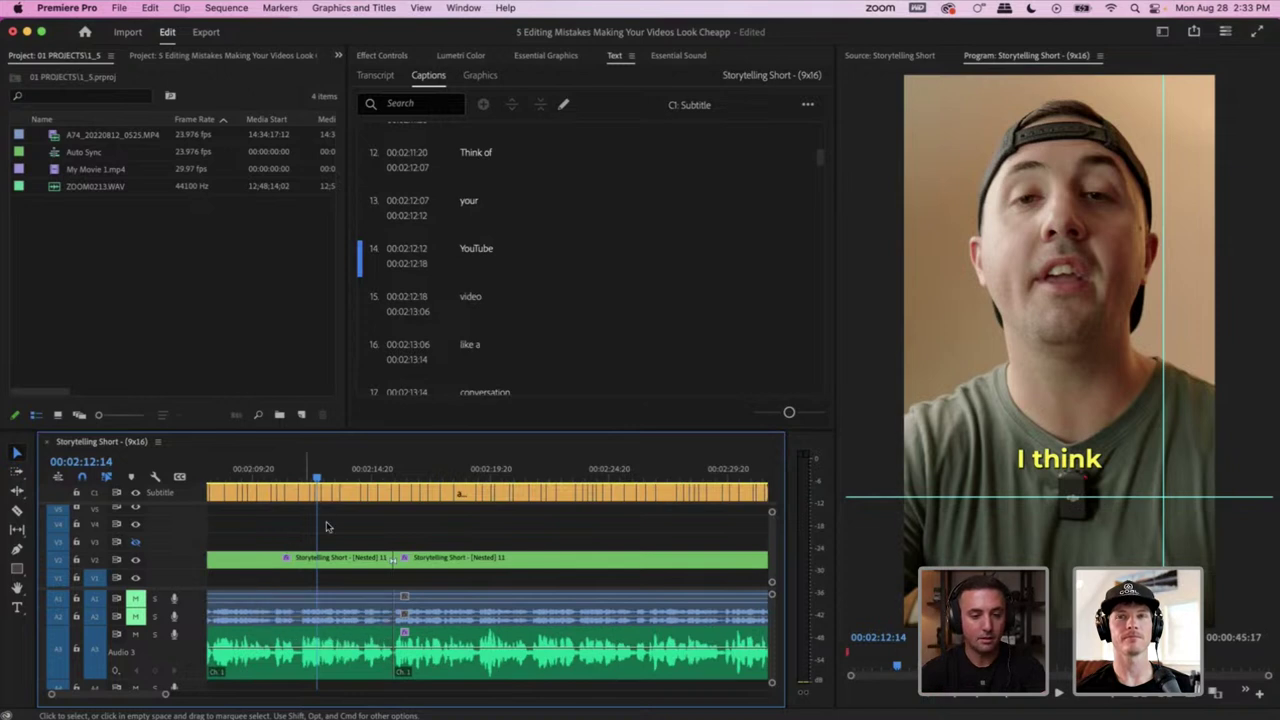
scroll(326, 527, "up", 1)
key("Up")
Add 'in' before 'my opinion,' in the first caption
left_click(310, 597)
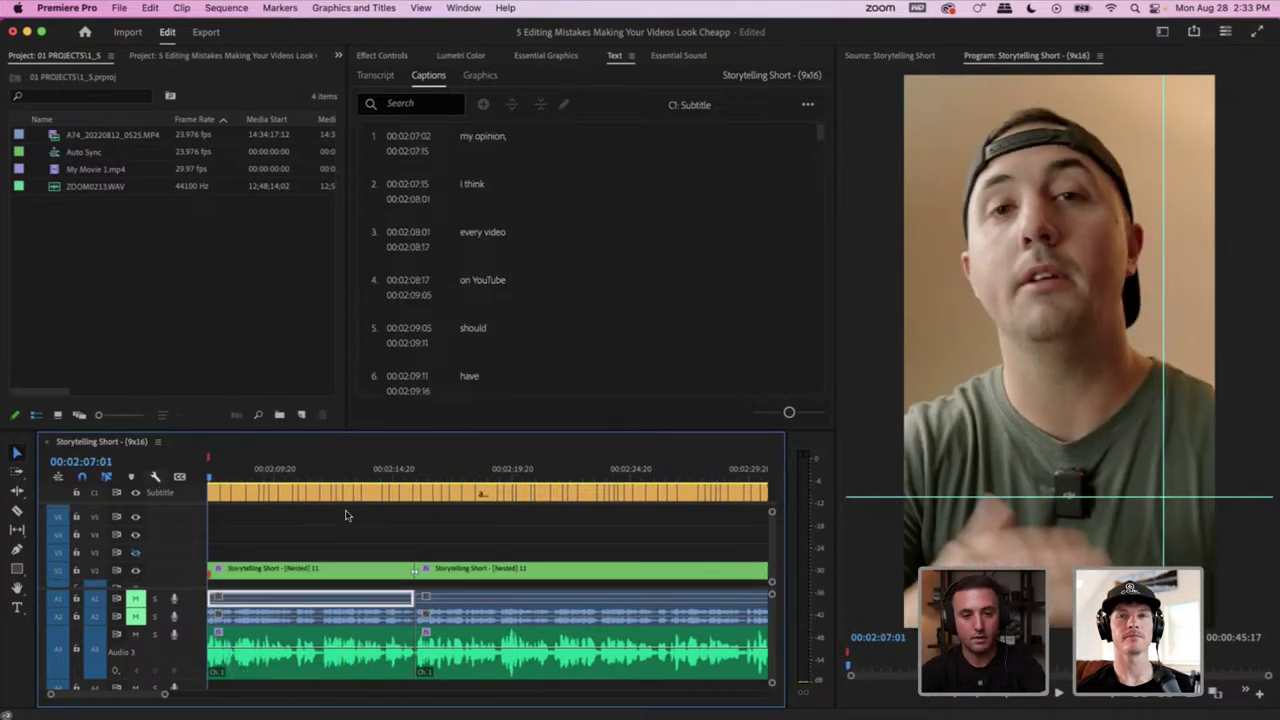
double_click(463, 139)
left_click(468, 137)
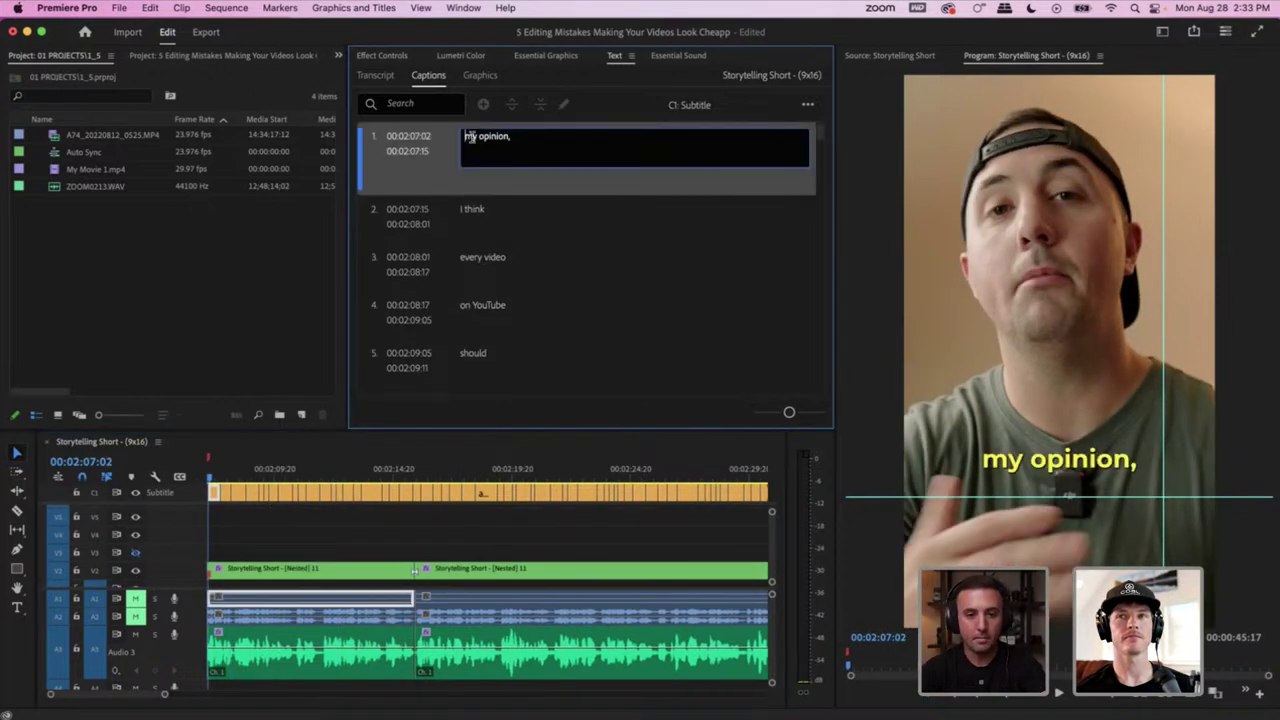
type("in")
left_click(579, 207)
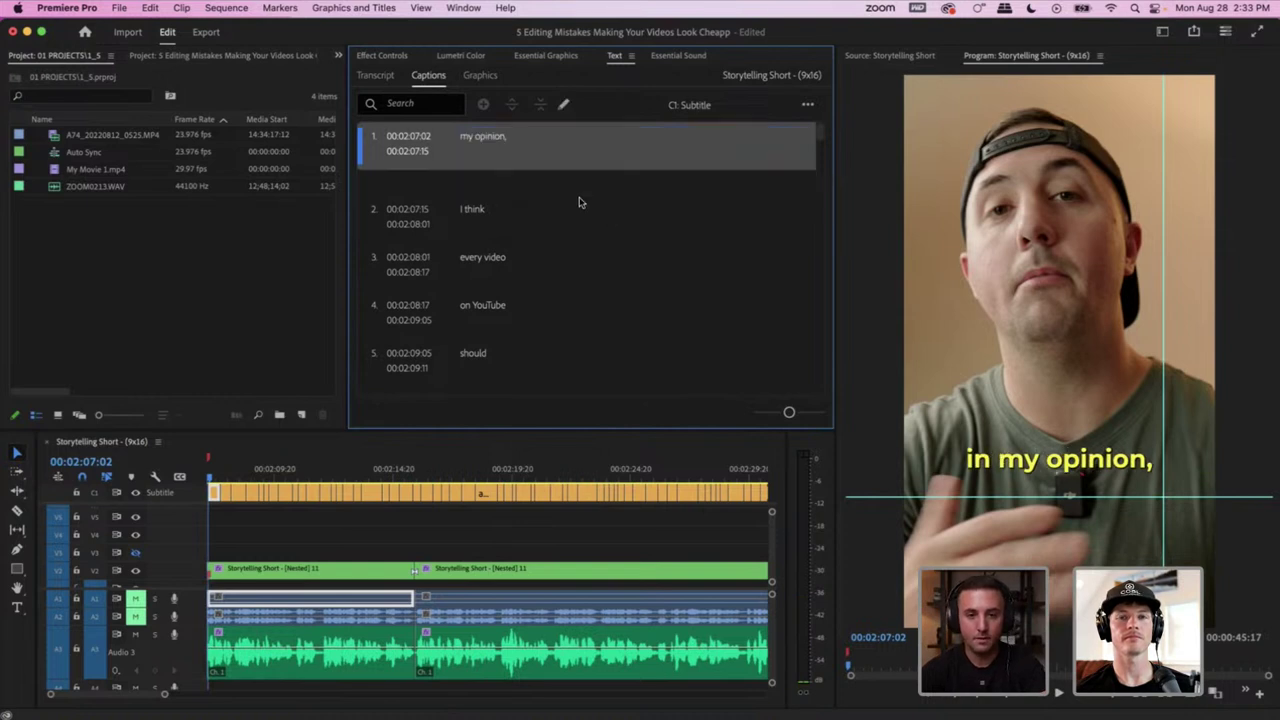
Remove the trailing comma and capitalise the caption to 'In my opinion', then check the panel menu
double_click(578, 140)
key("Right")
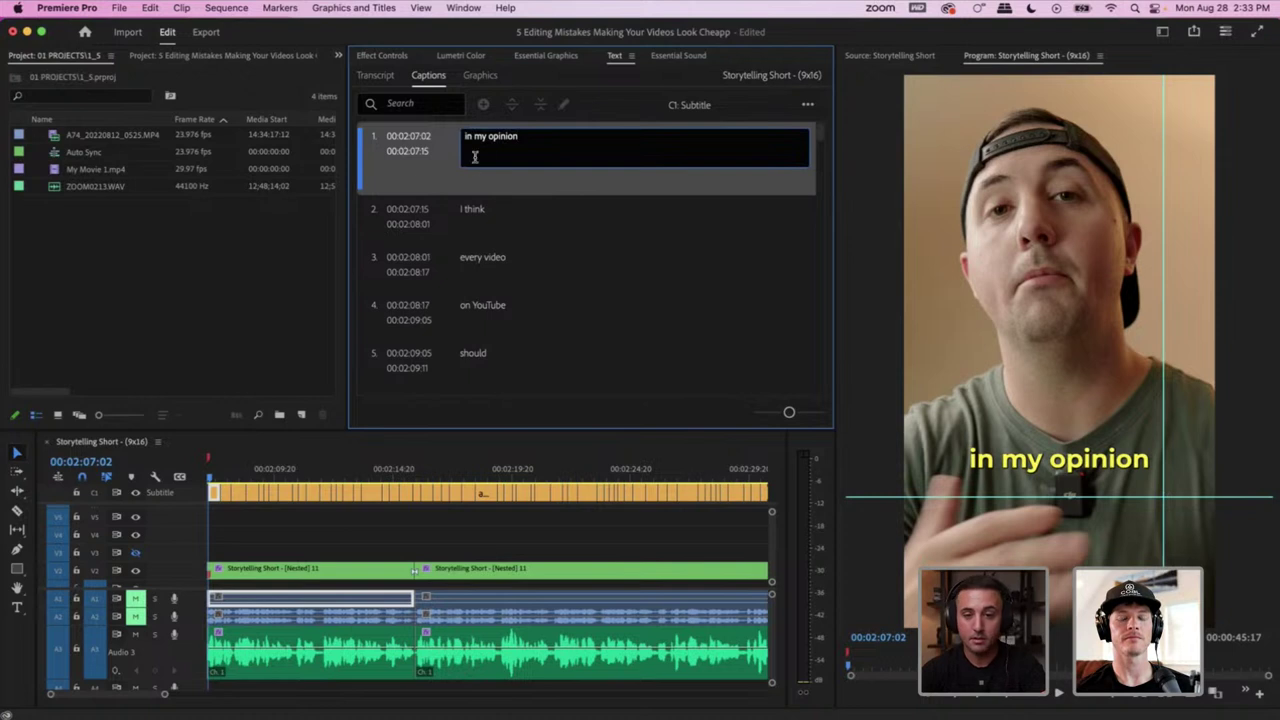
key("BackSpace")
type("I")
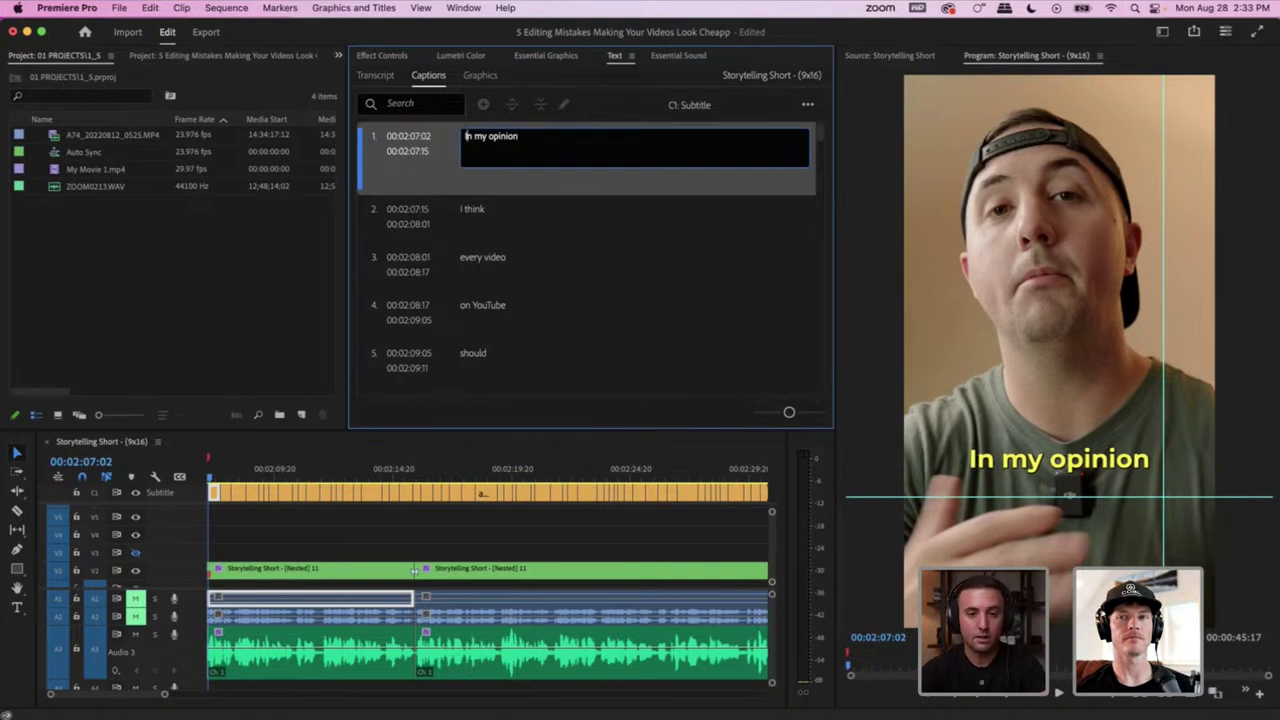
left_click(807, 105)
mouse_move(775, 253)
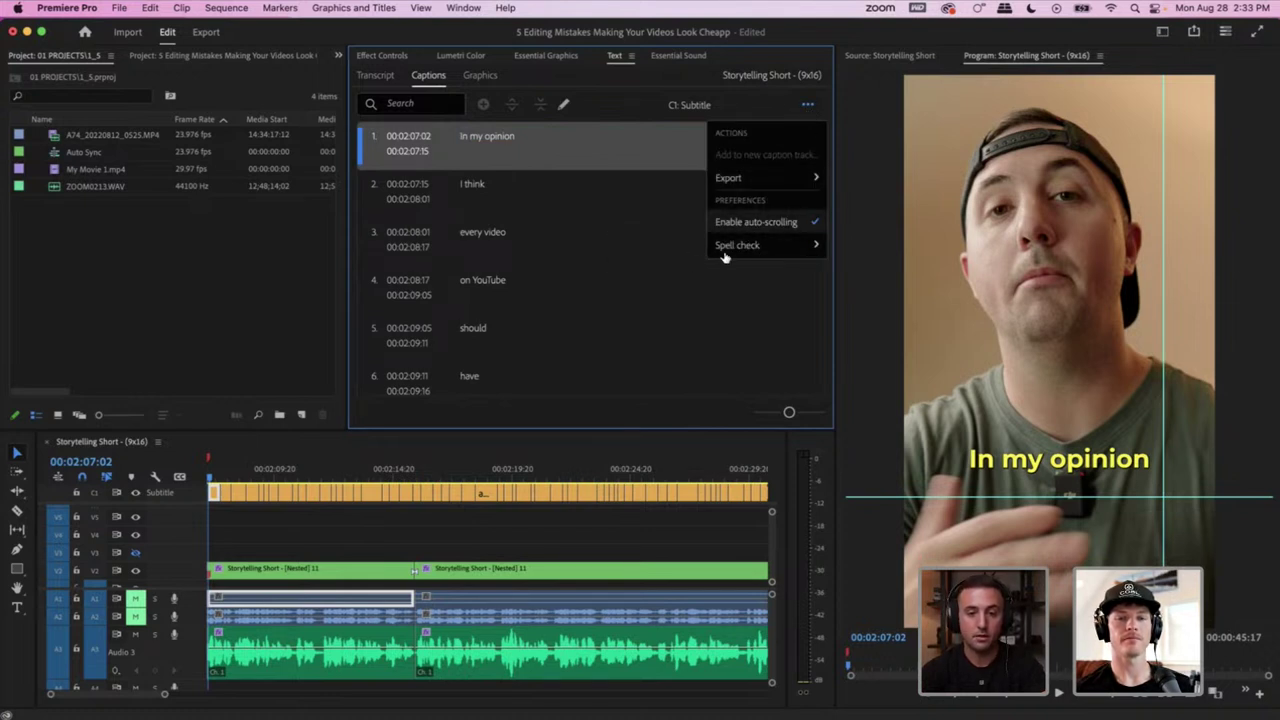
left_click(499, 204)
left_click(502, 160)
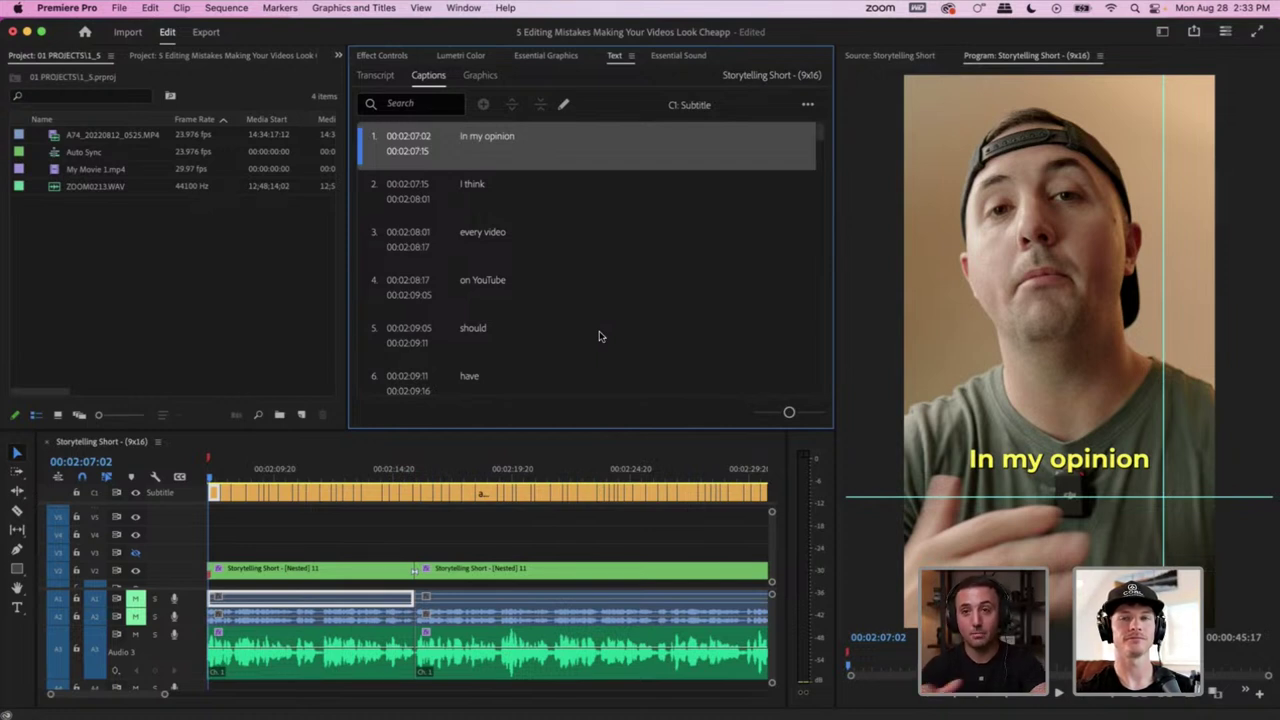
Play from the first caption and zoom the timeline out to show the whole sequence
key("space")
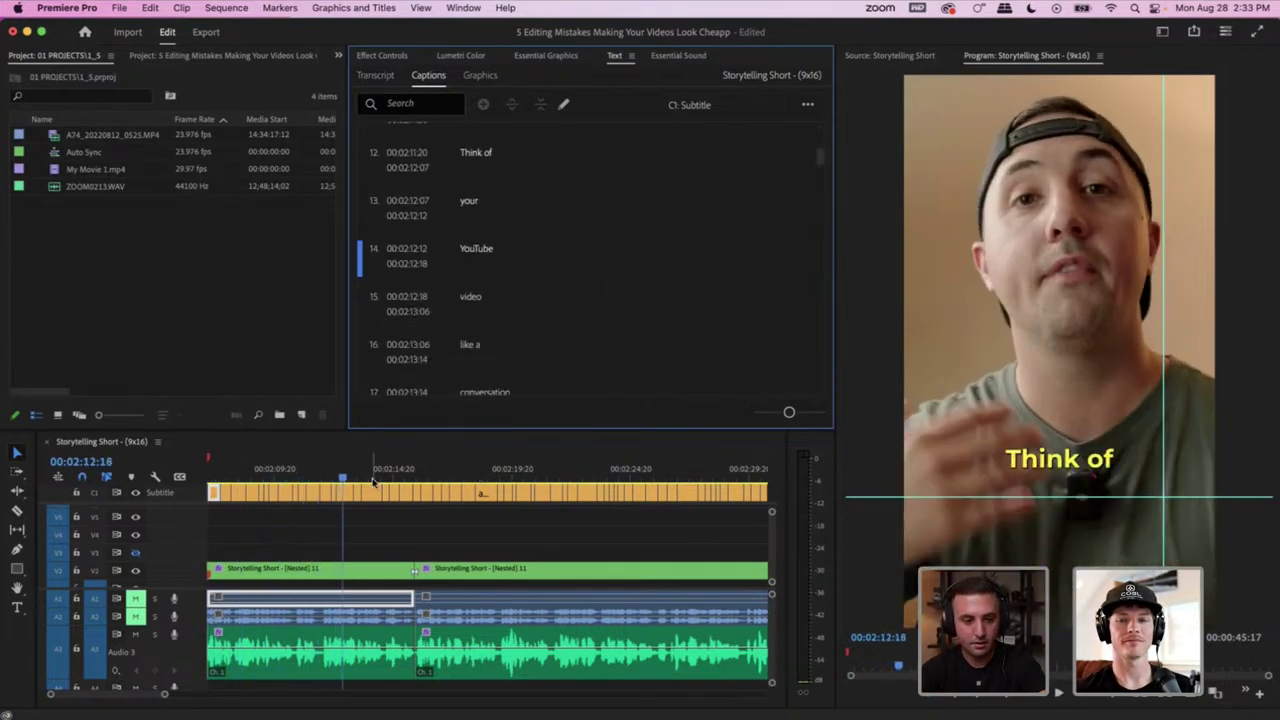
scroll(490, 226, "down", 1)
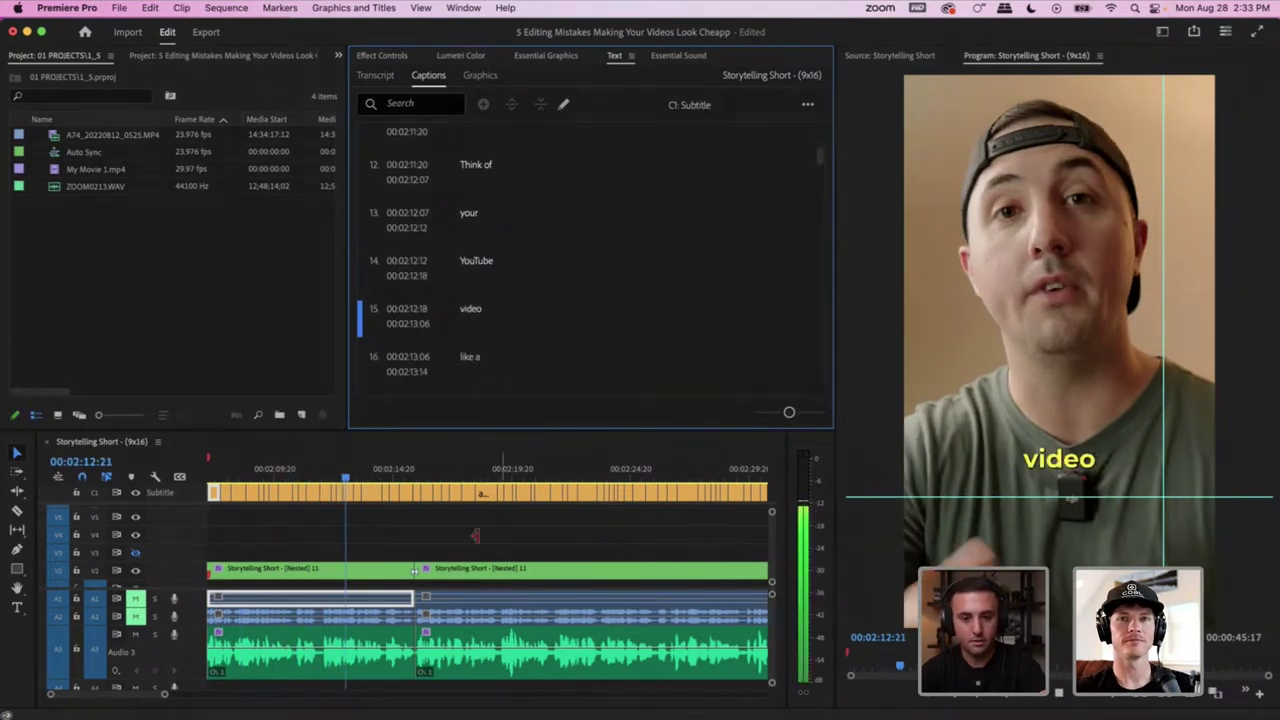
scroll(545, 330, "down", 5)
scroll(543, 340, "down", 15)
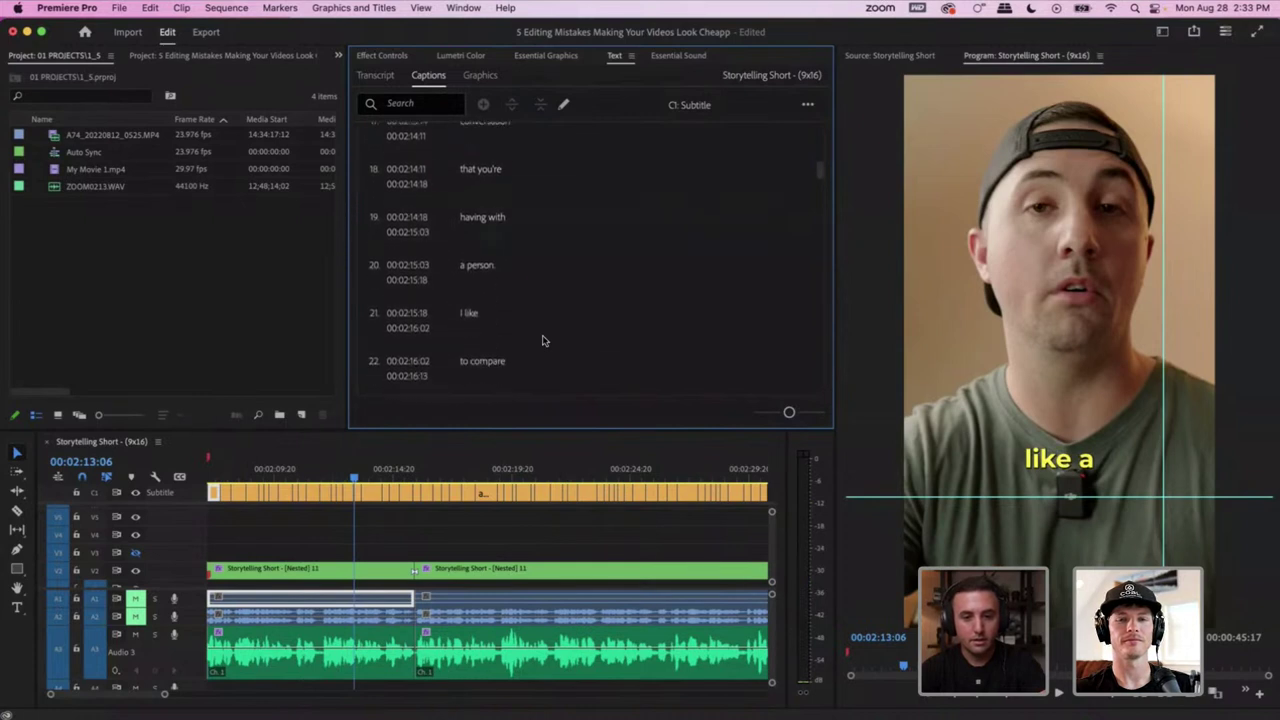
left_click(514, 531)
key("minus")
key("minus")
key("minus")
scroll(607, 213, "down", 10)
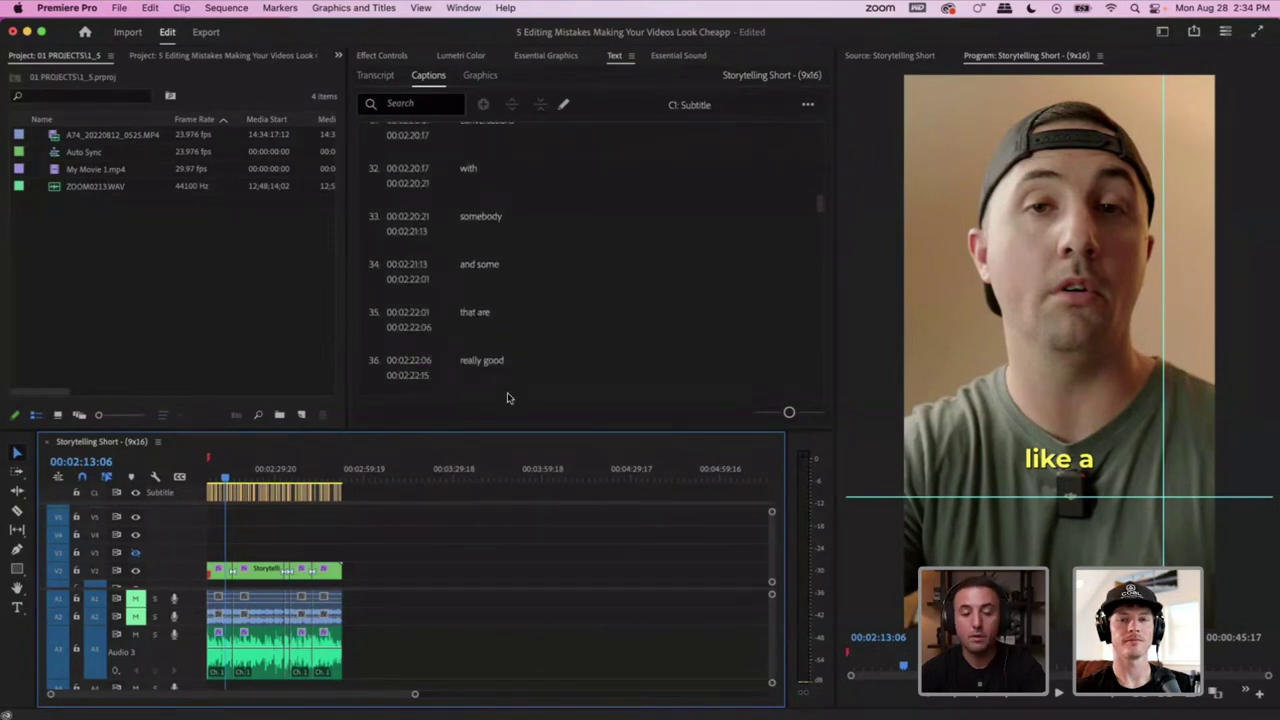
Save the project and keep playing to review the captions past 'the point.'
left_click(226, 479)
key("space")
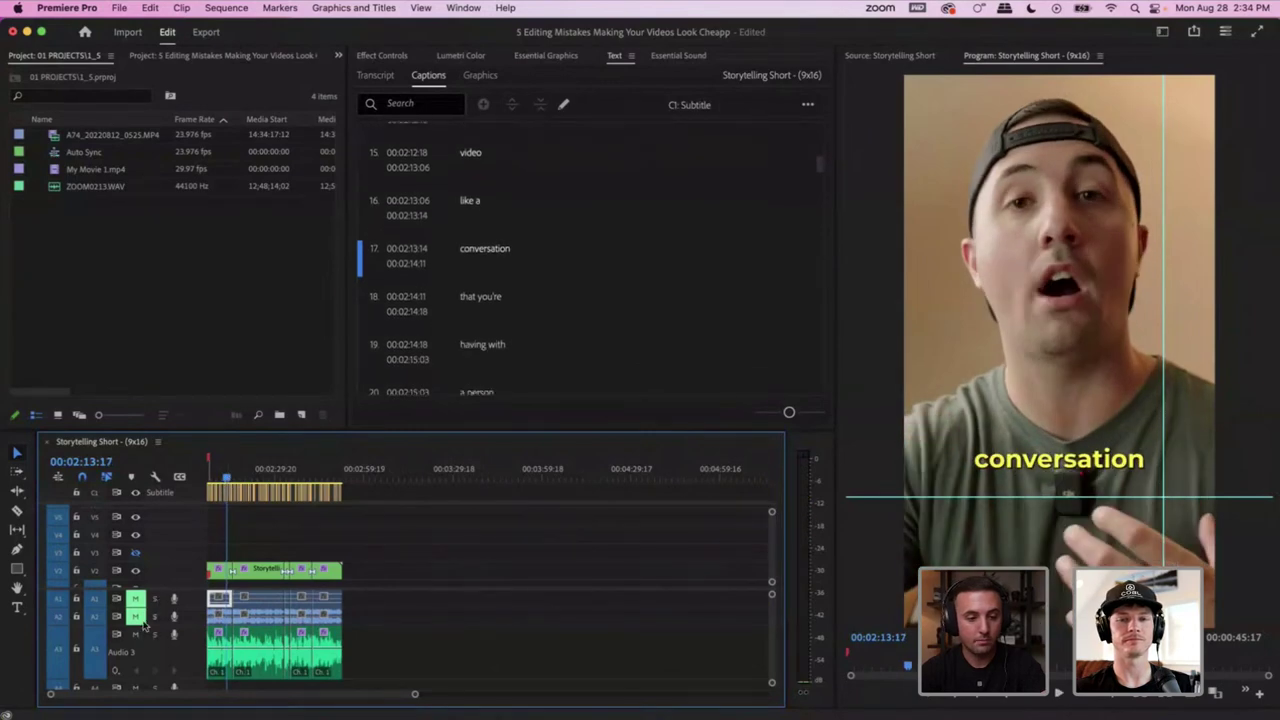
key("space")
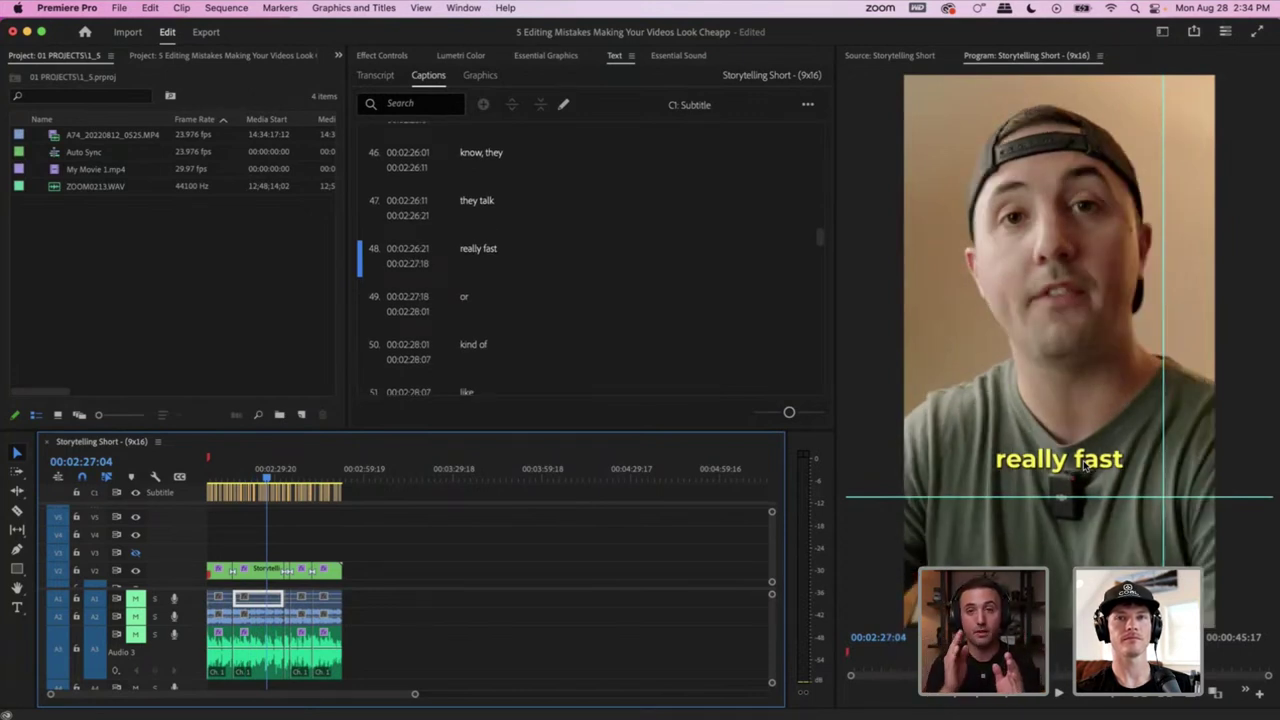
key("super+s")
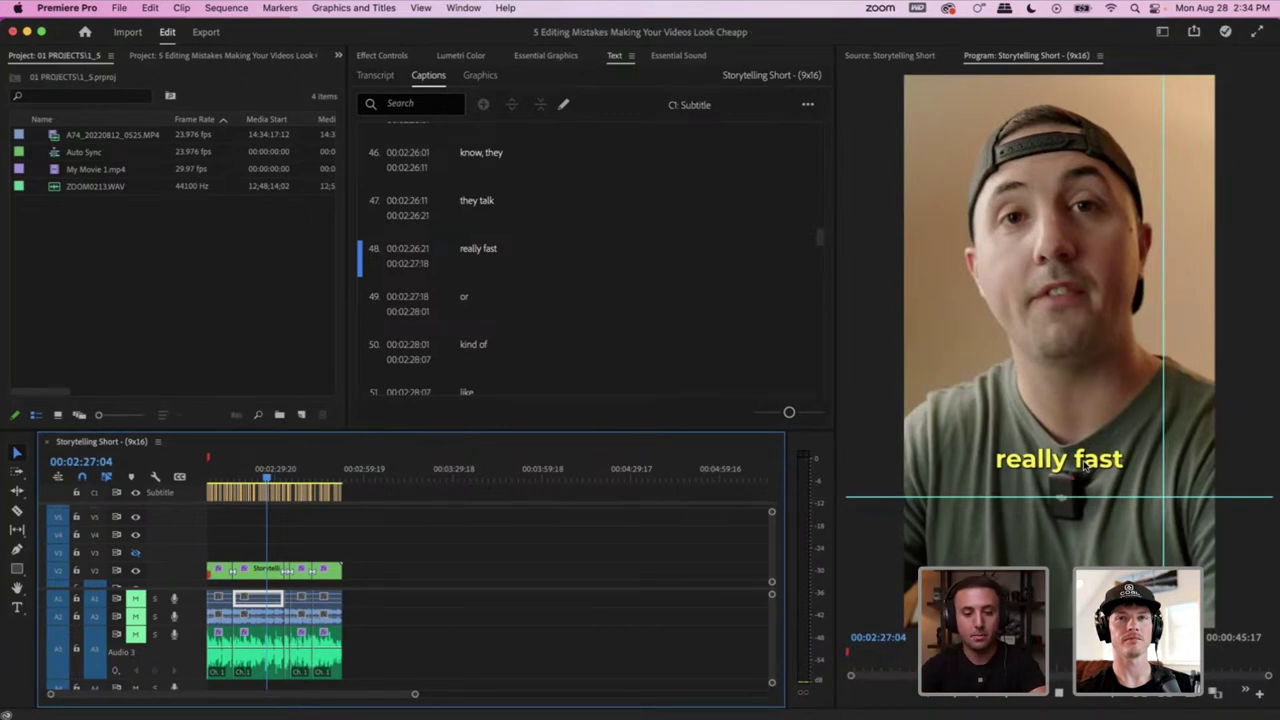
key("space")
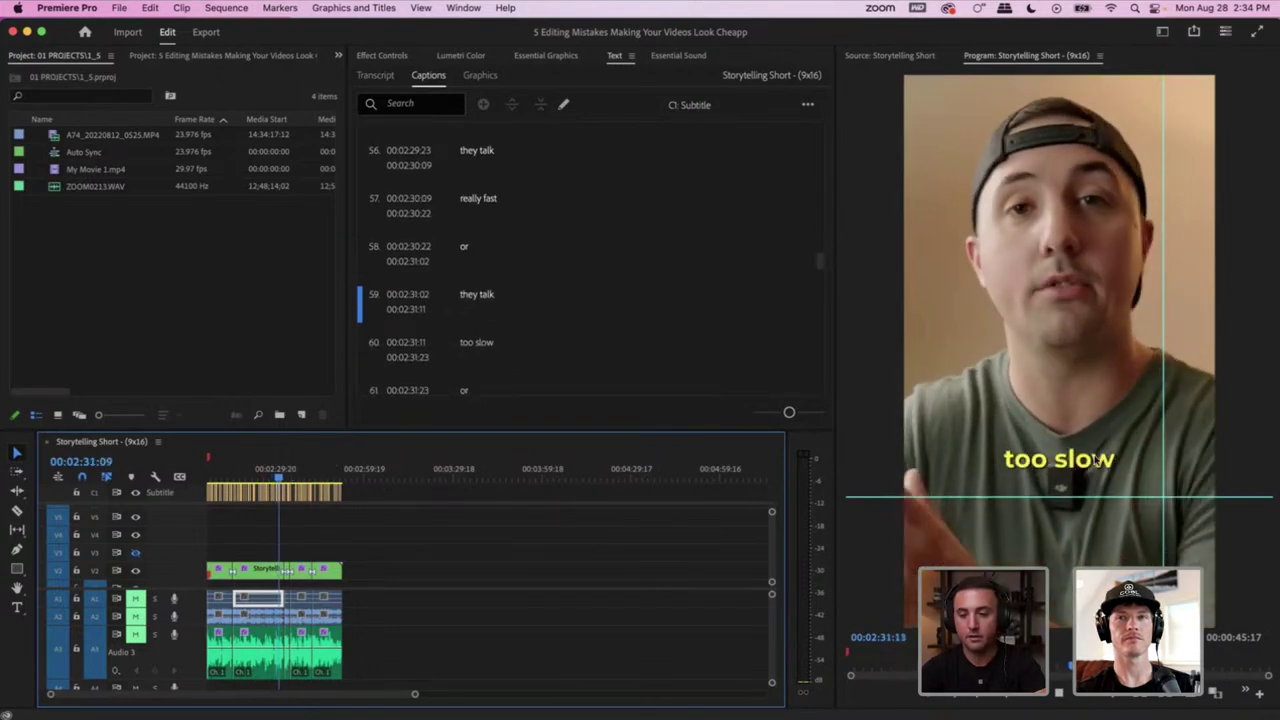
left_click(1172, 460)
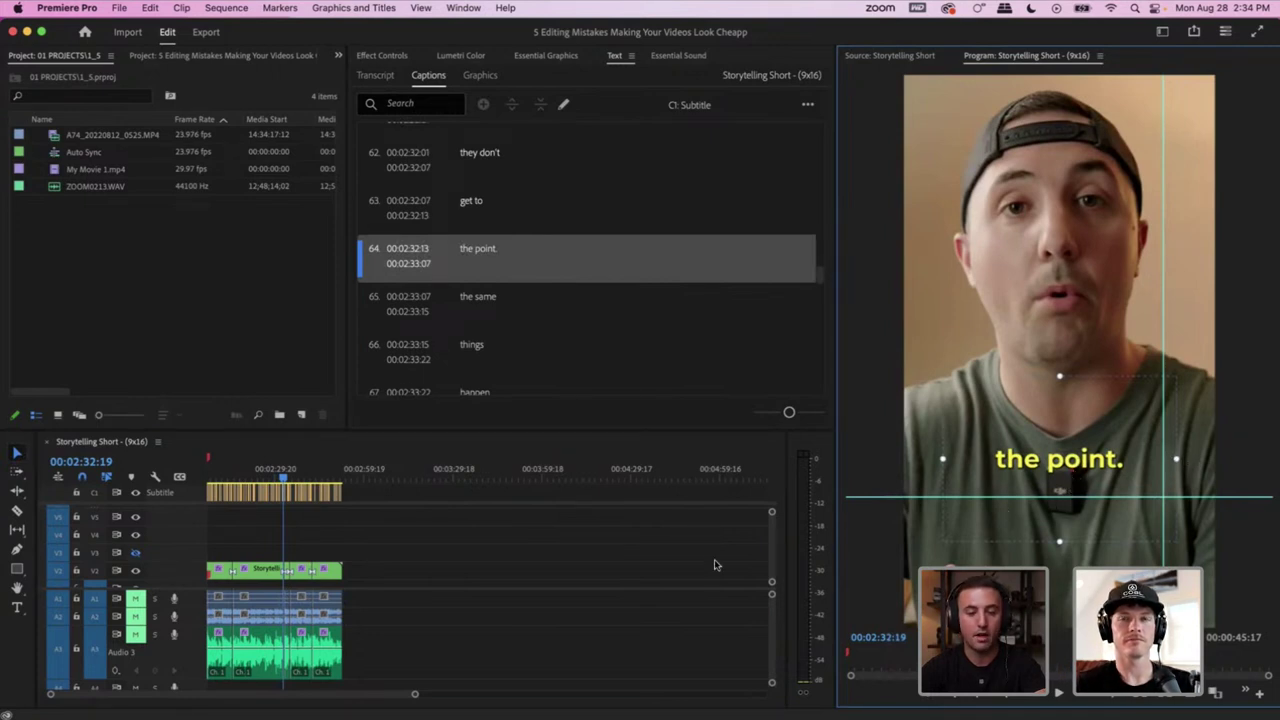
left_click(665, 551)
key("space")
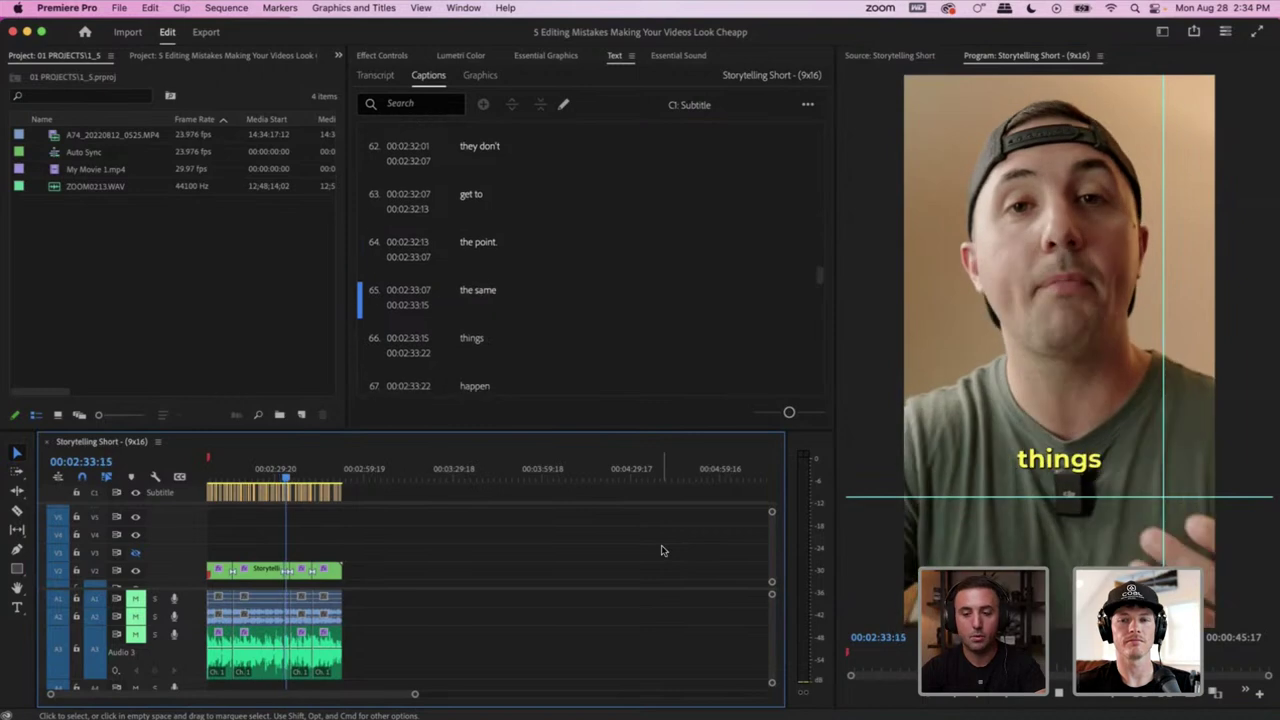
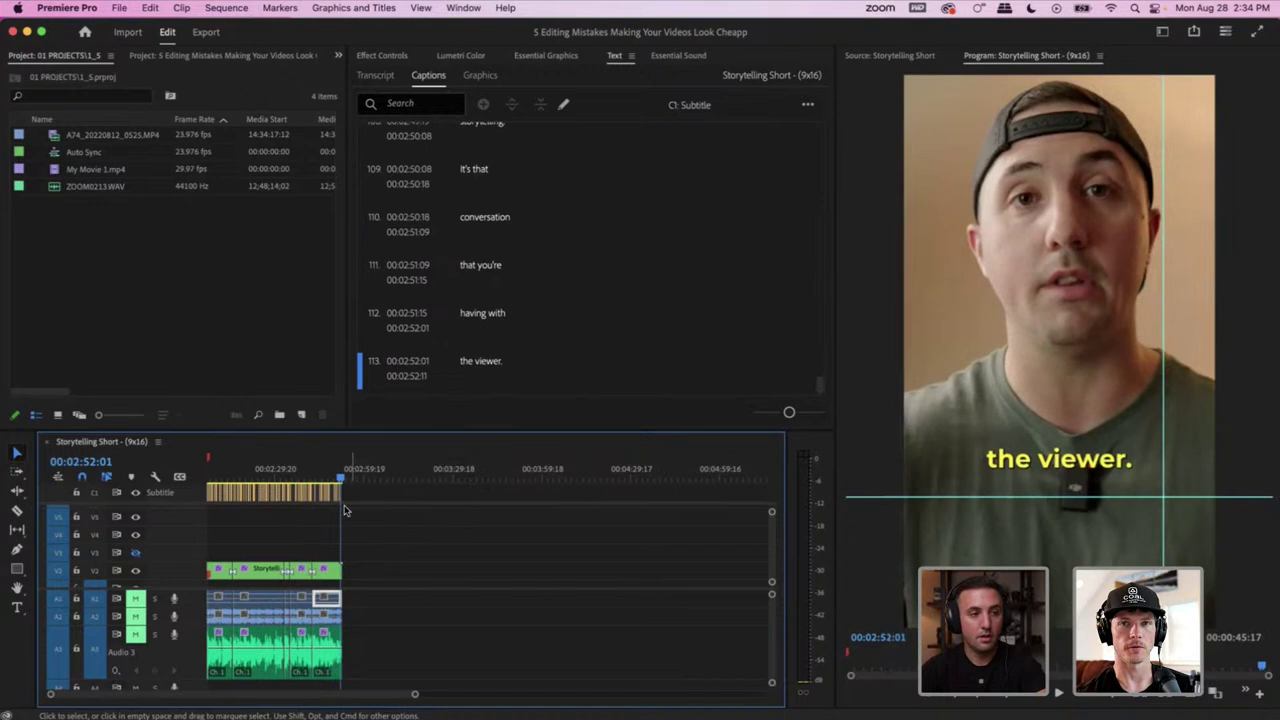
Play the captions from 02:07:01 to the 'every video' caption, then marquee-select all subtitle clips
scroll(399, 508, "down", 1)
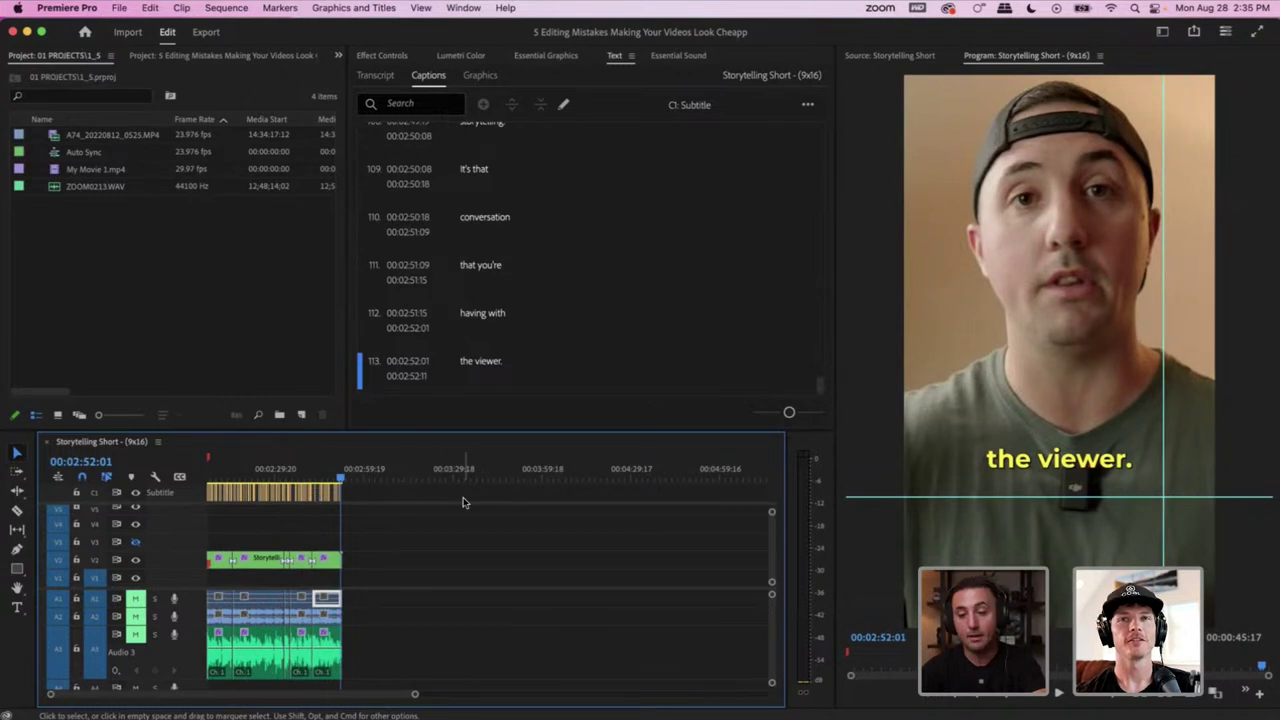
left_click_drag(352, 498, 210, 503)
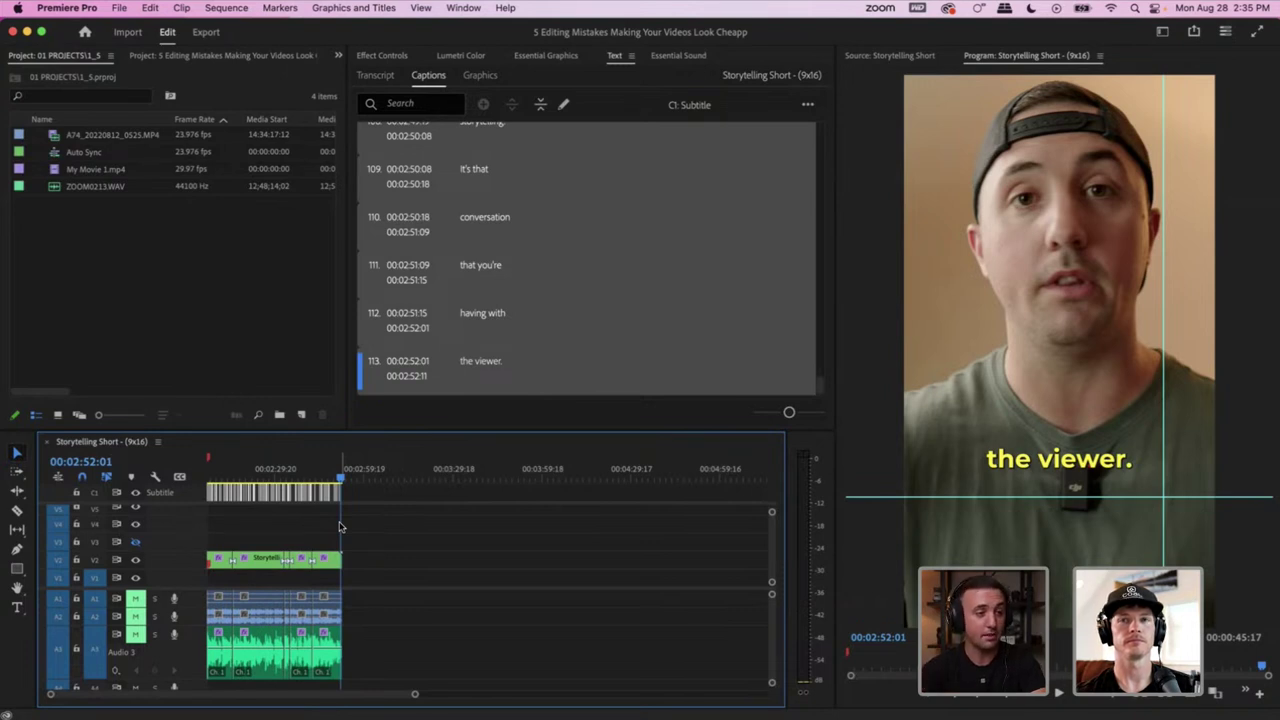
left_click(406, 537)
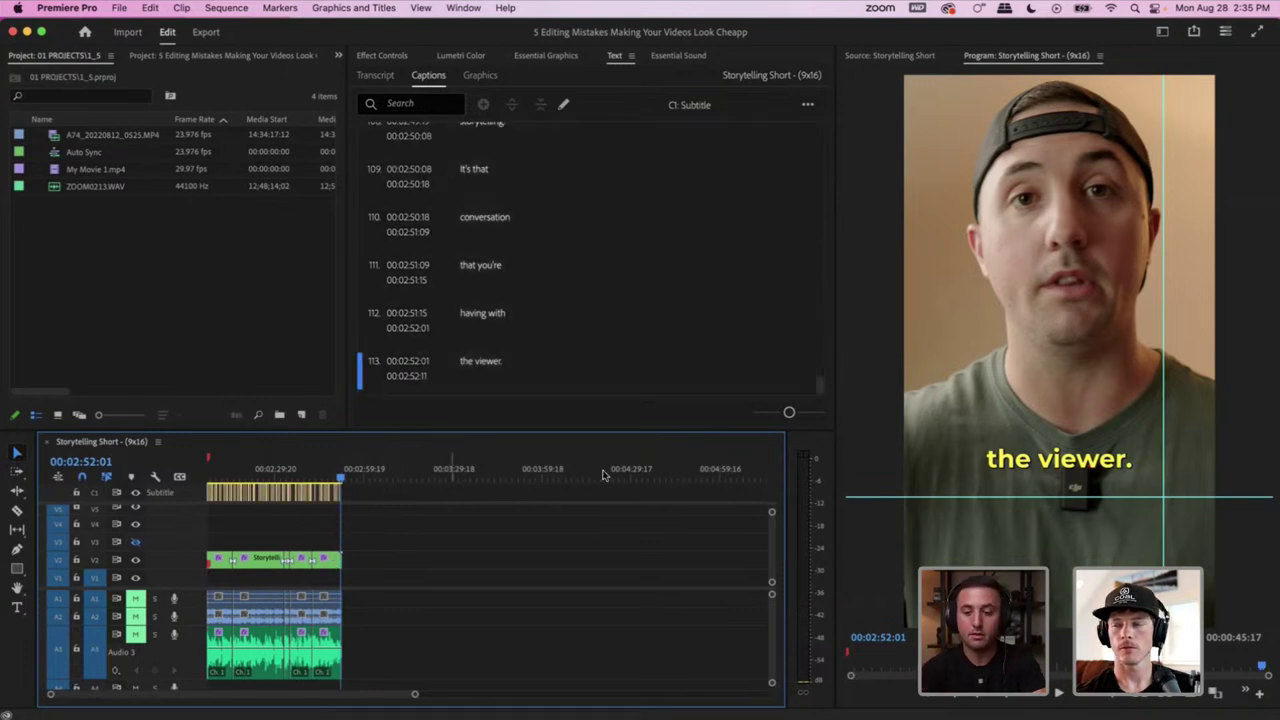
left_click(1010, 700)
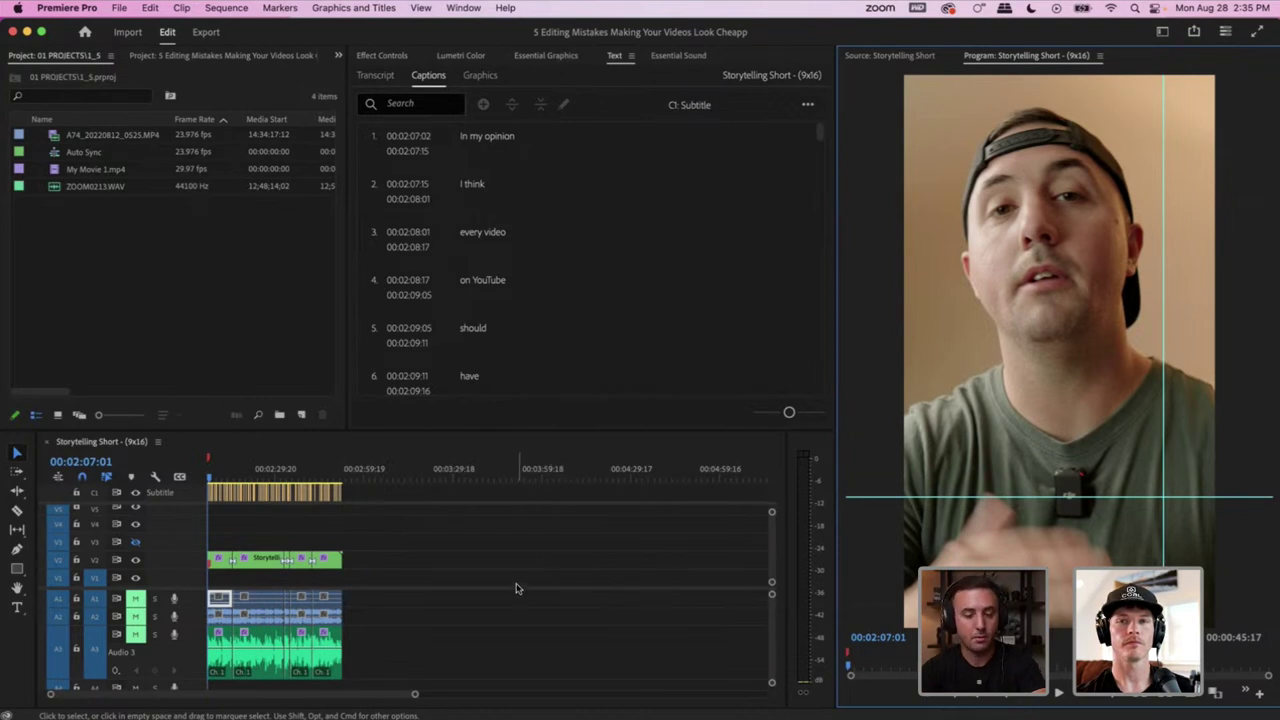
key("space")
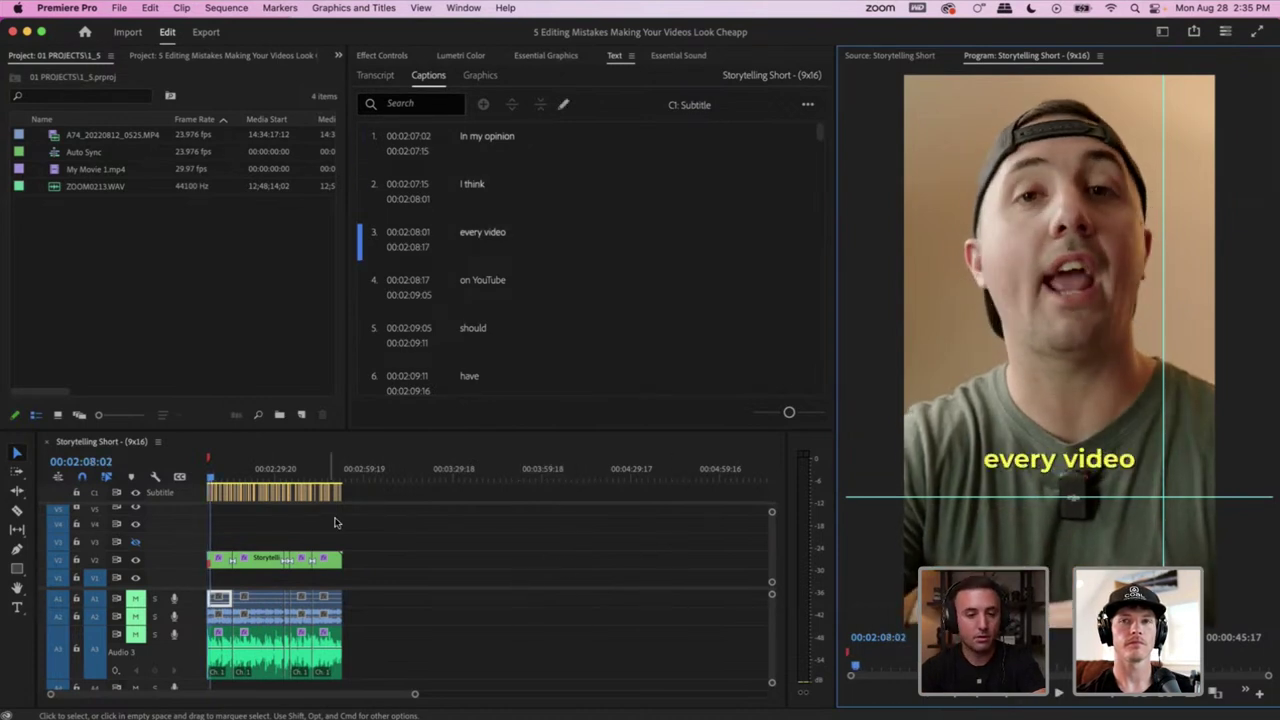
left_click(383, 500)
left_click_drag(385, 486, 199, 504)
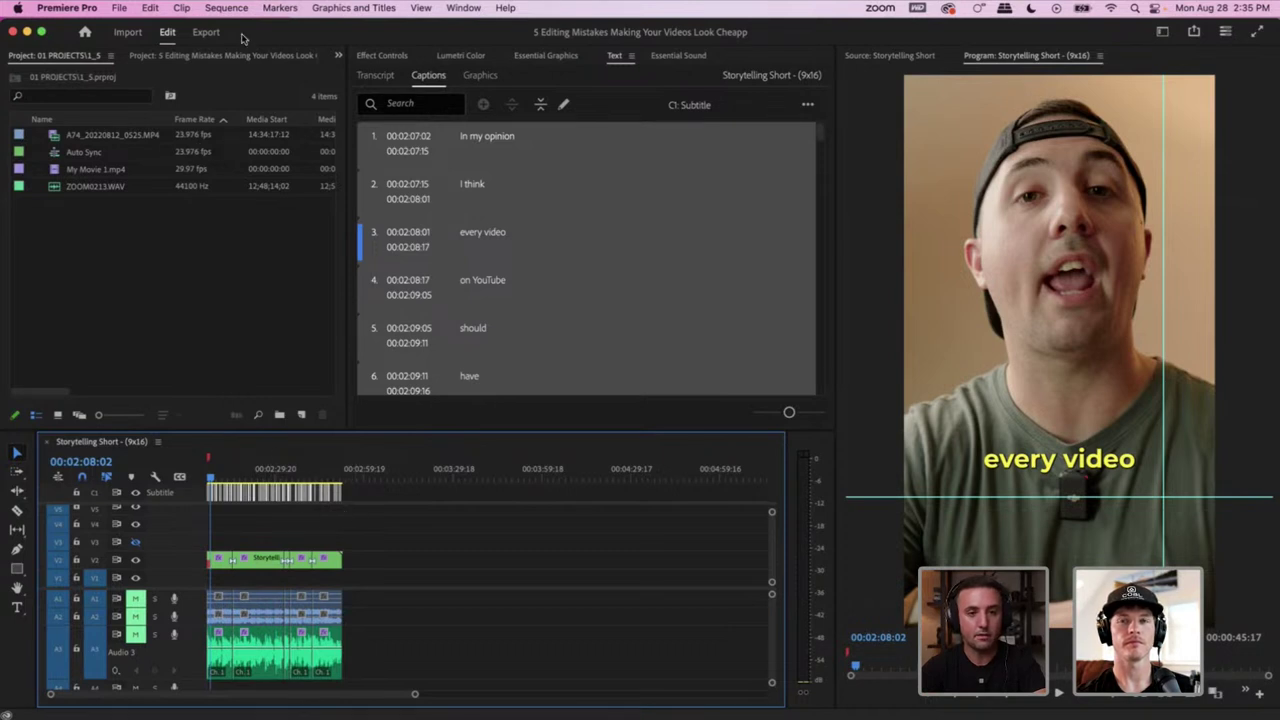
Upgrade the selected captions to graphic clips on V3, then deselect and return to 02:07:01
left_click(224, 8)
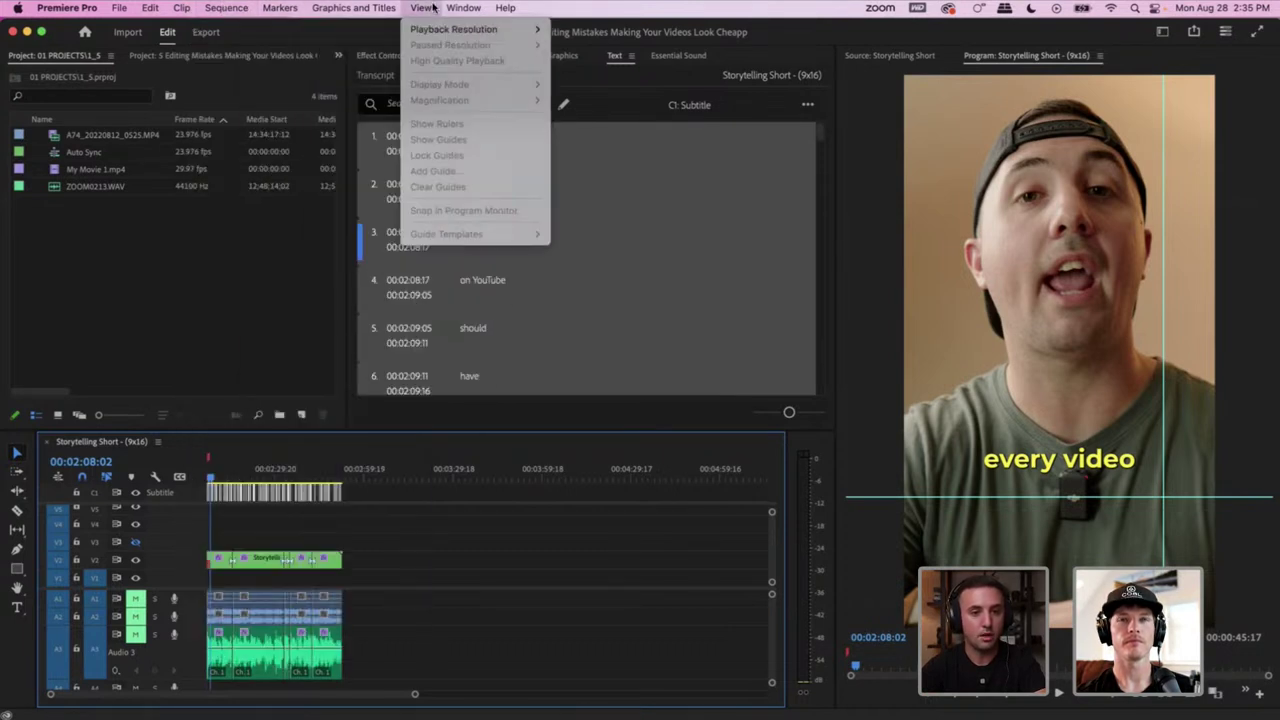
mouse_move(353, 8)
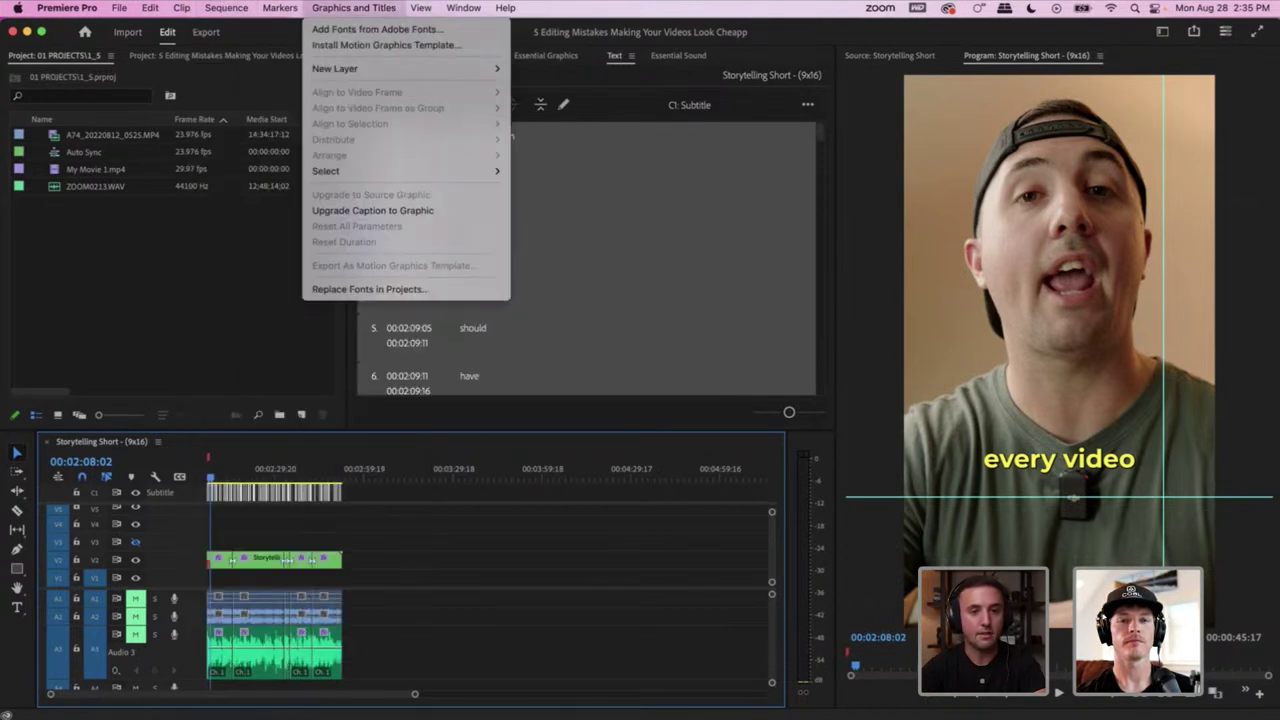
left_click(366, 211)
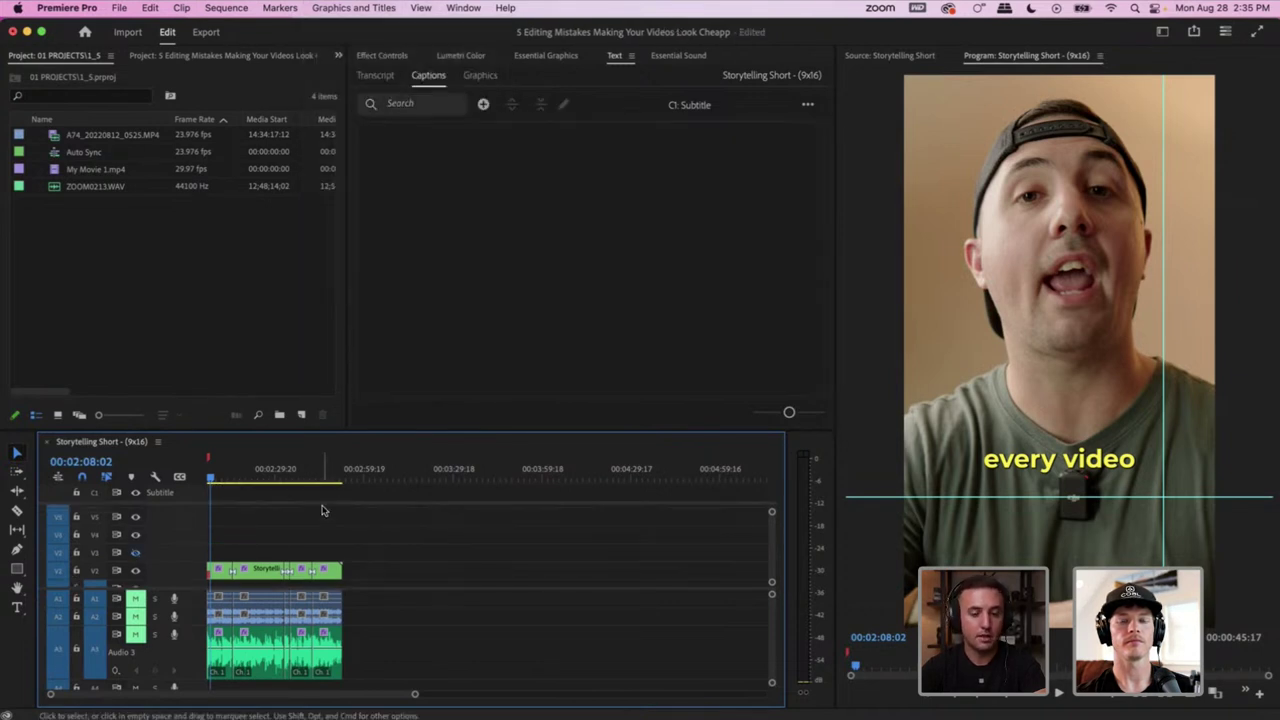
scroll(252, 525, "up", 3)
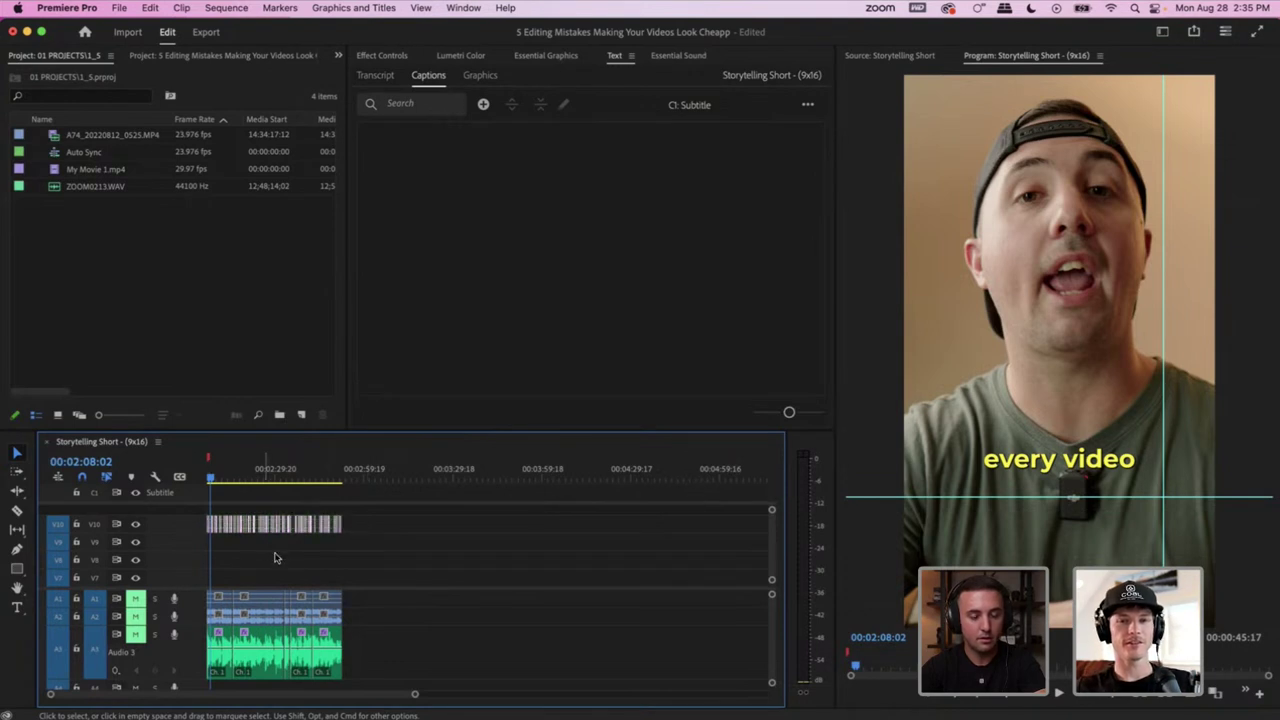
scroll(283, 560, "down", 3)
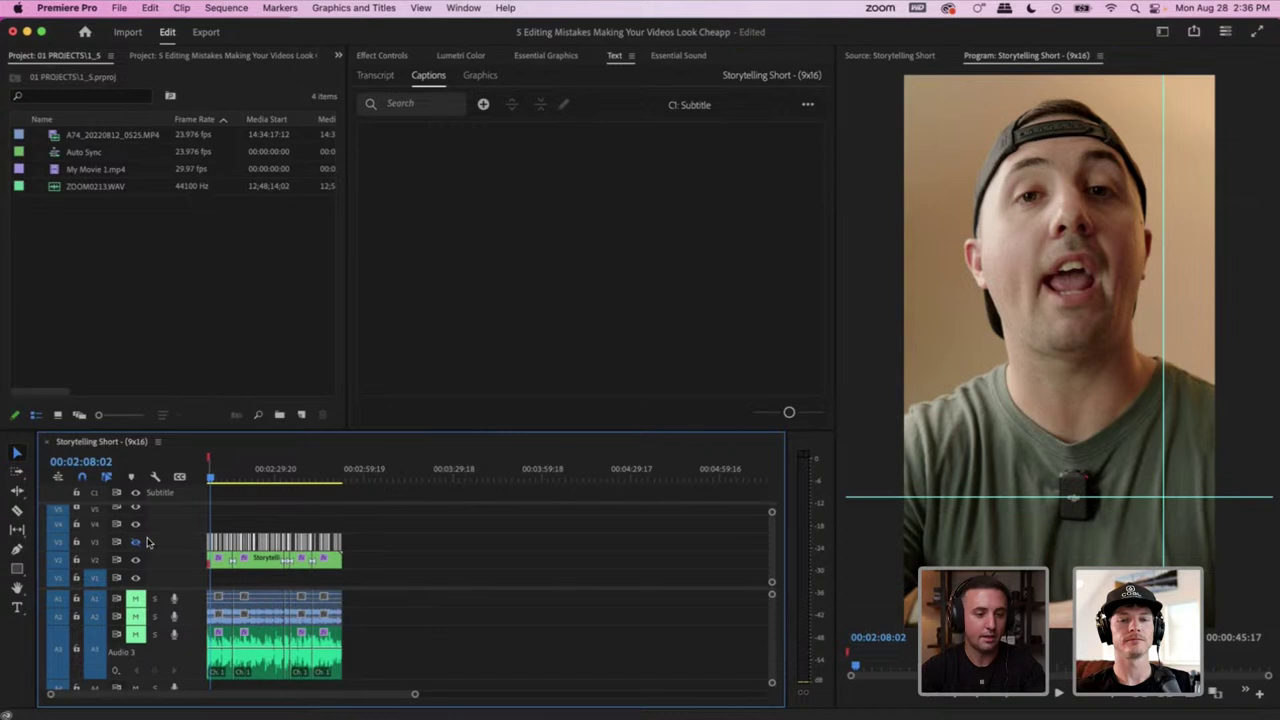
left_click(262, 514)
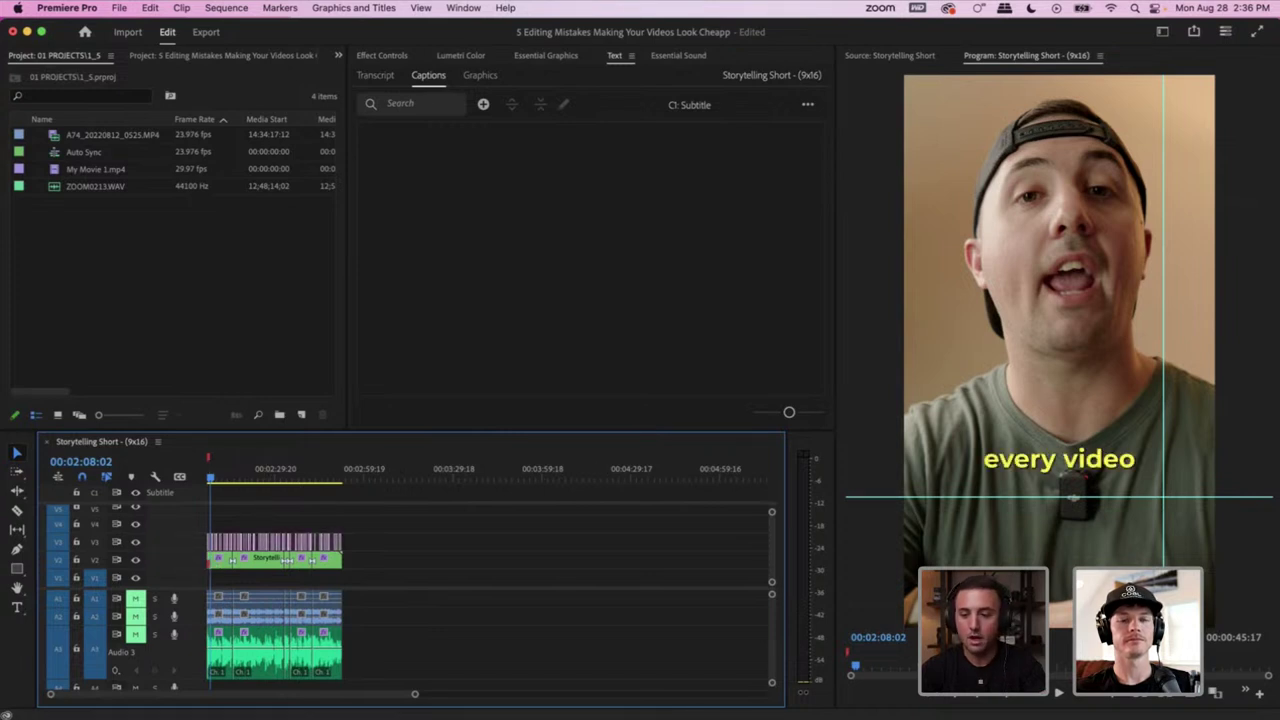
left_click(1016, 705)
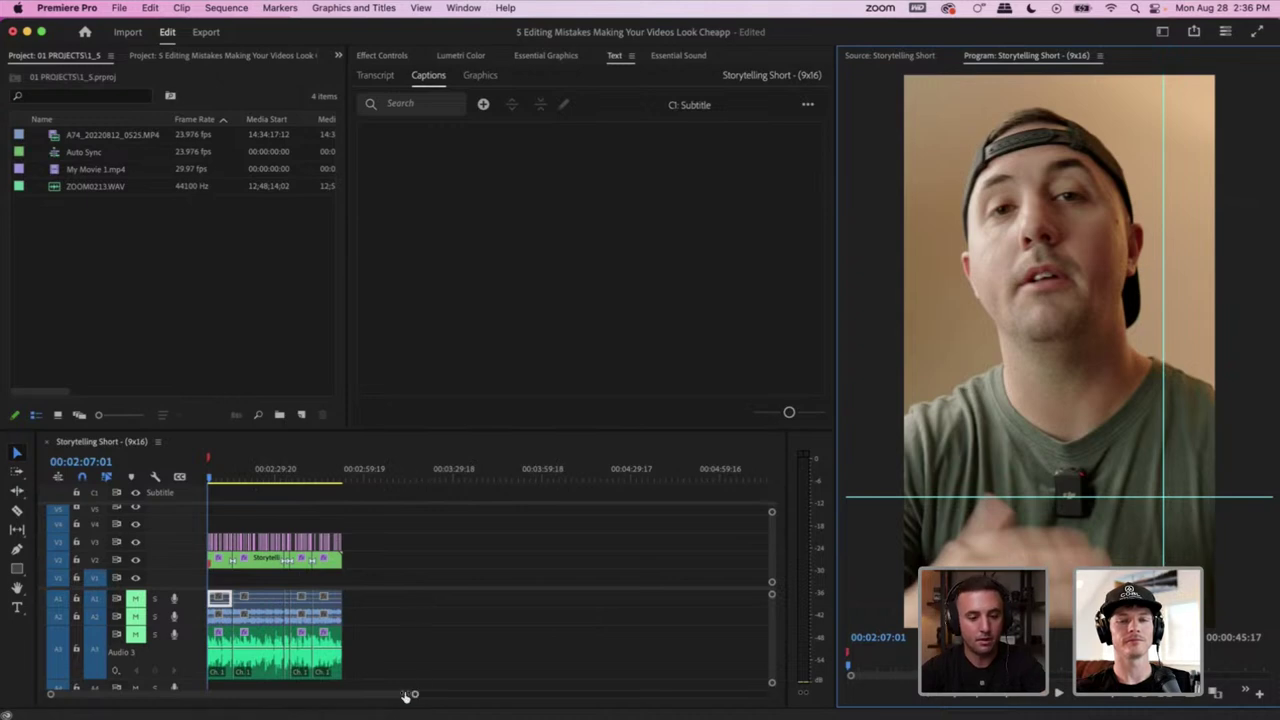
Preview the graphic captions to 'some sort', then return the playhead to 00:02:07:01
left_click_drag(408, 694, 318, 696)
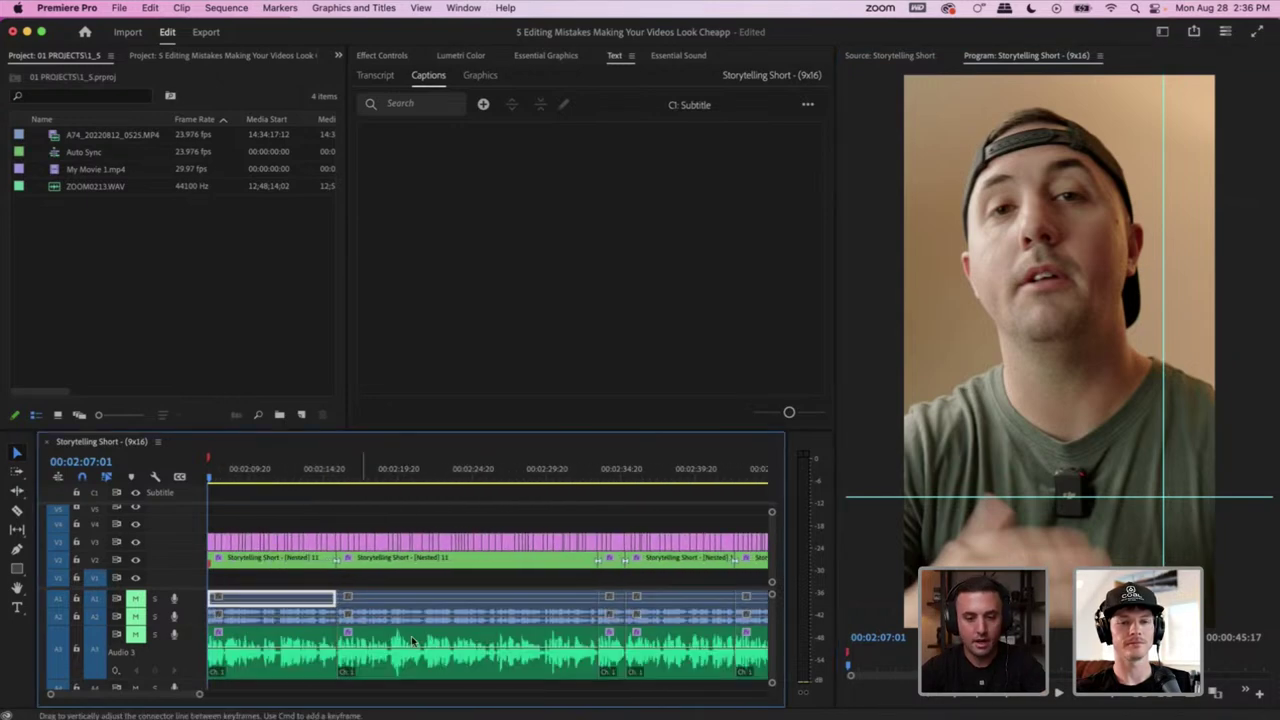
key("space")
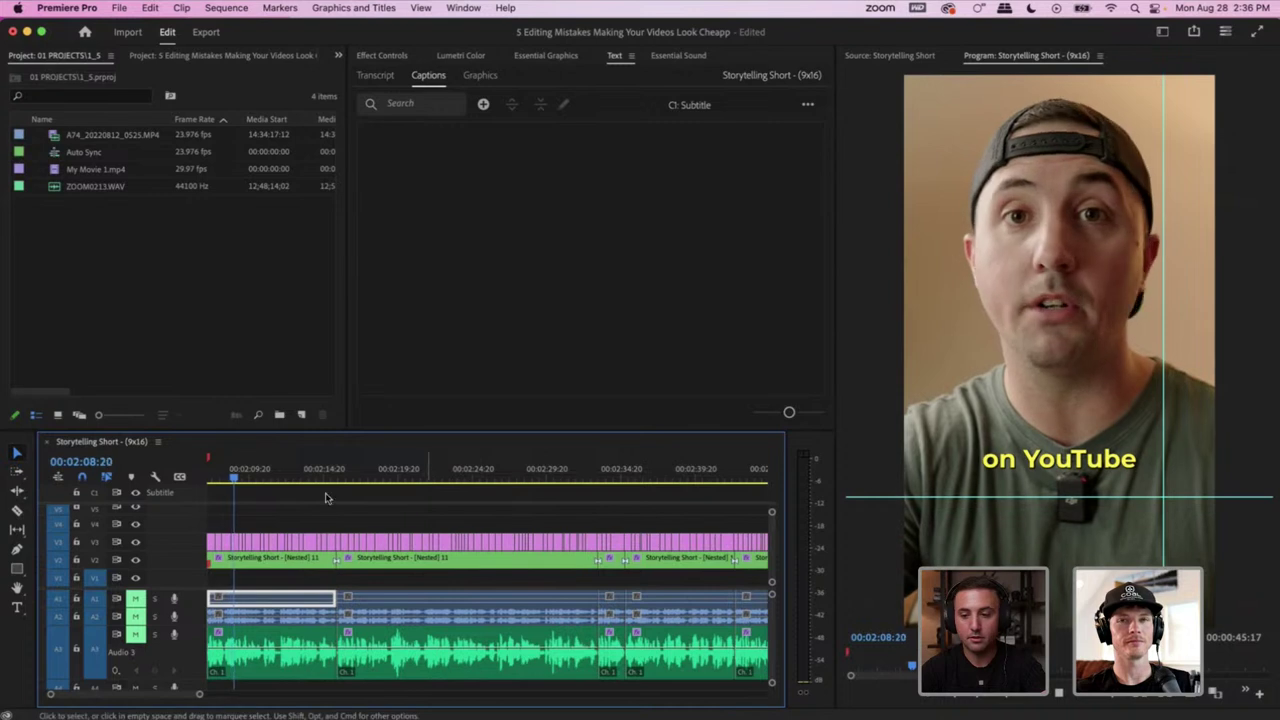
key("space")
left_click(491, 520)
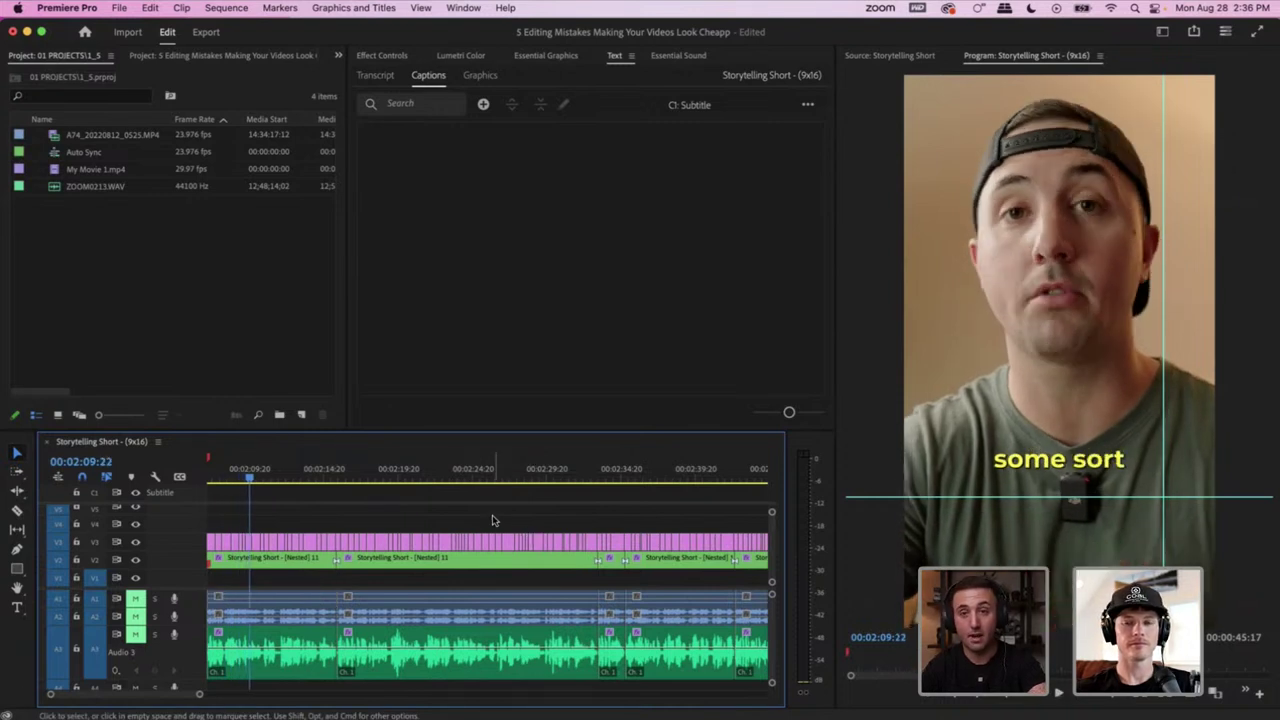
left_click_drag(236, 470, 202, 477)
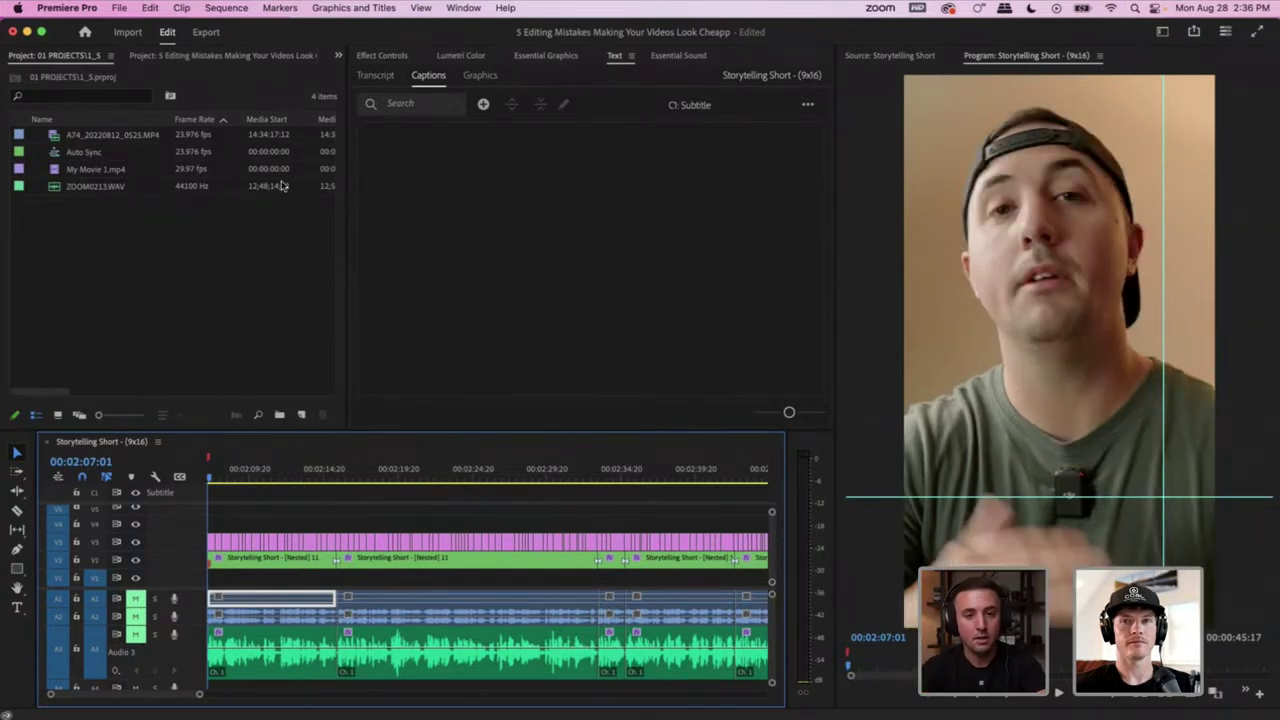
Search the Effects panel for 'transform' and apply Transform to the V3 caption graphic clip
left_click(383, 57)
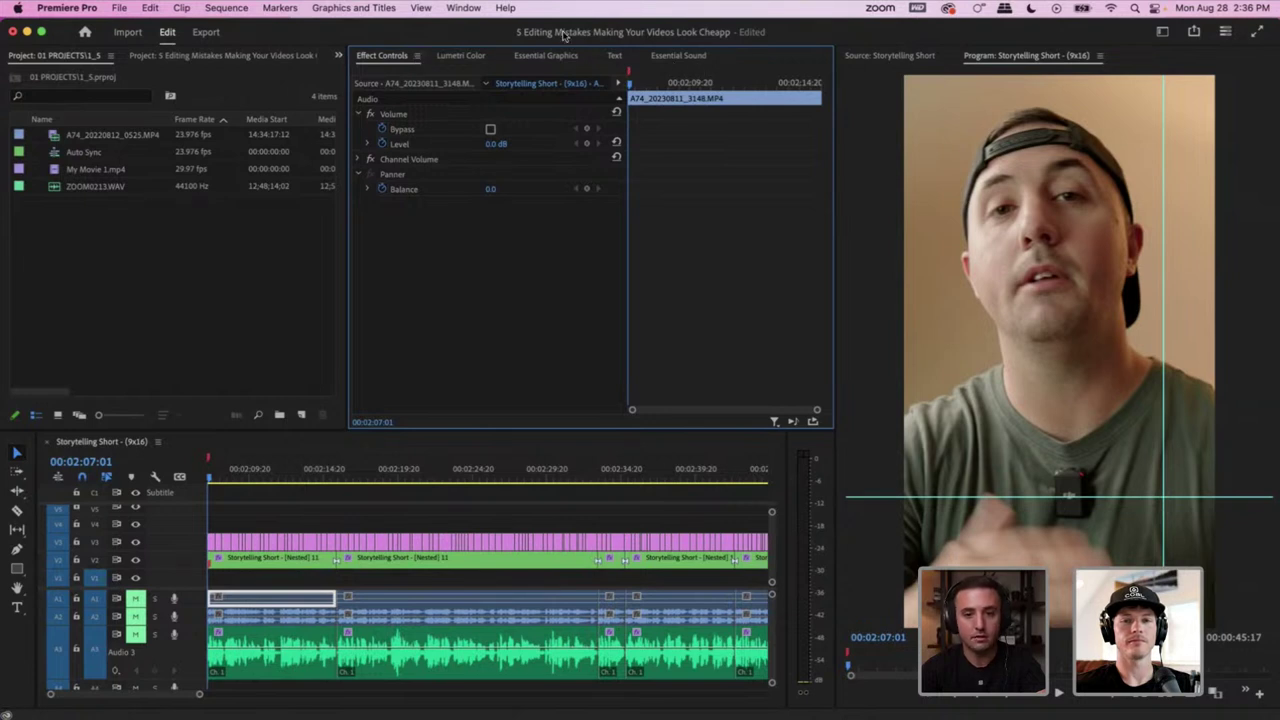
left_click(413, 8)
mouse_move(463, 8)
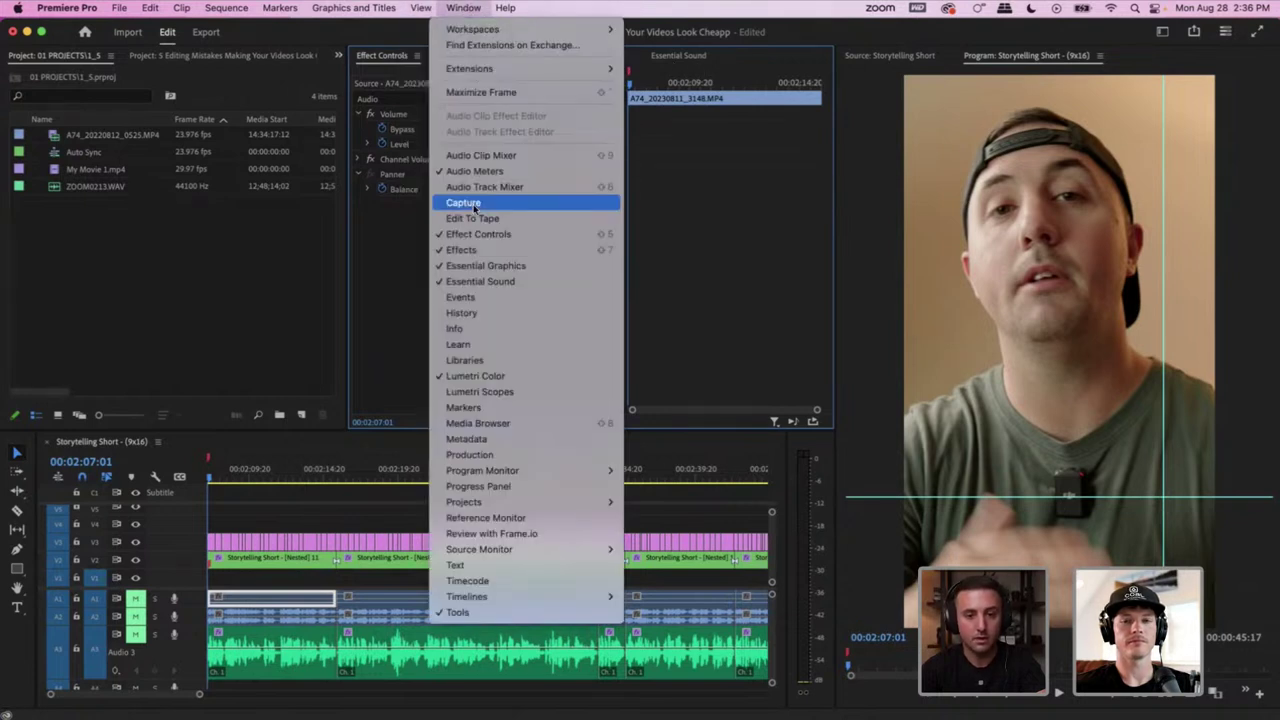
left_click(506, 251)
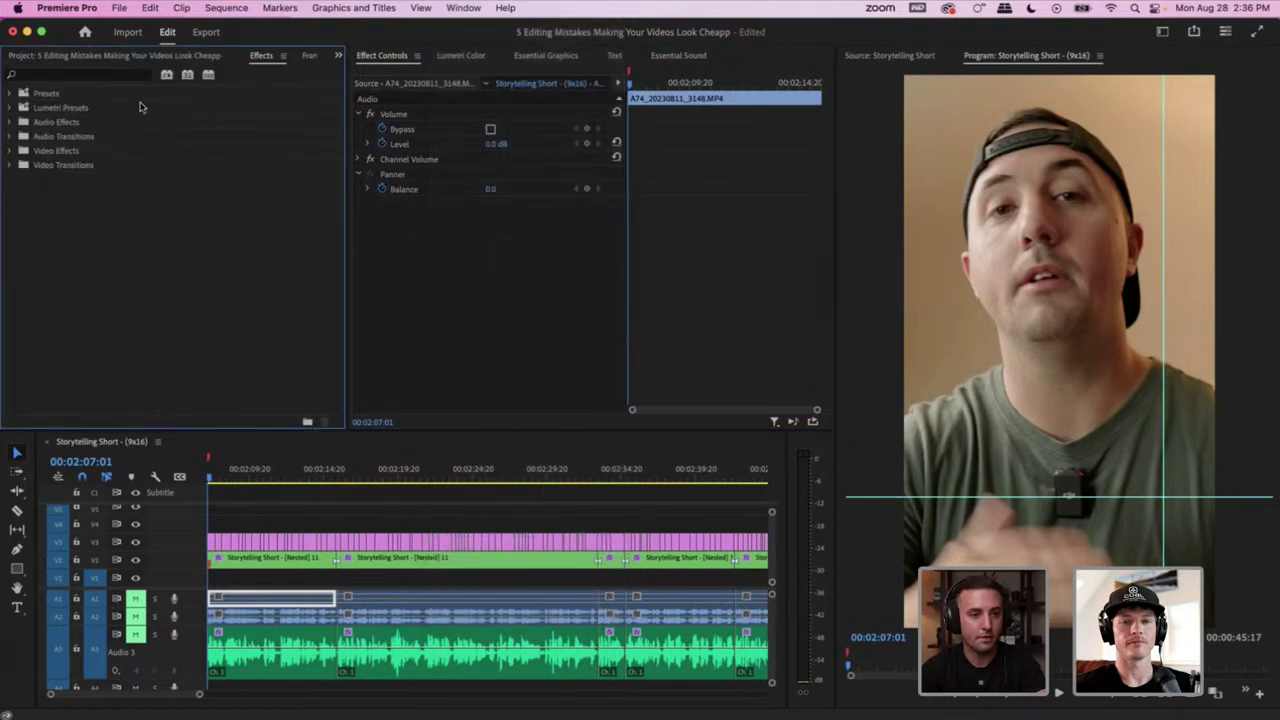
left_click(99, 75)
type("tran")
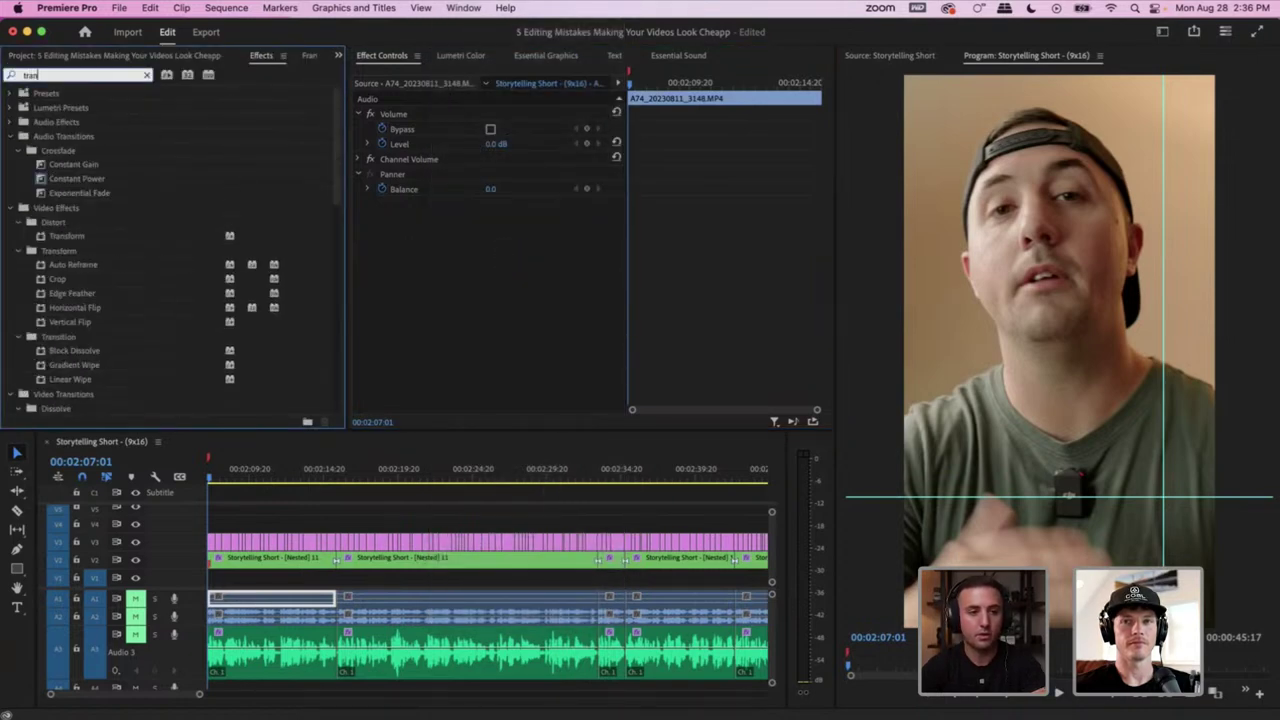
type("sform")
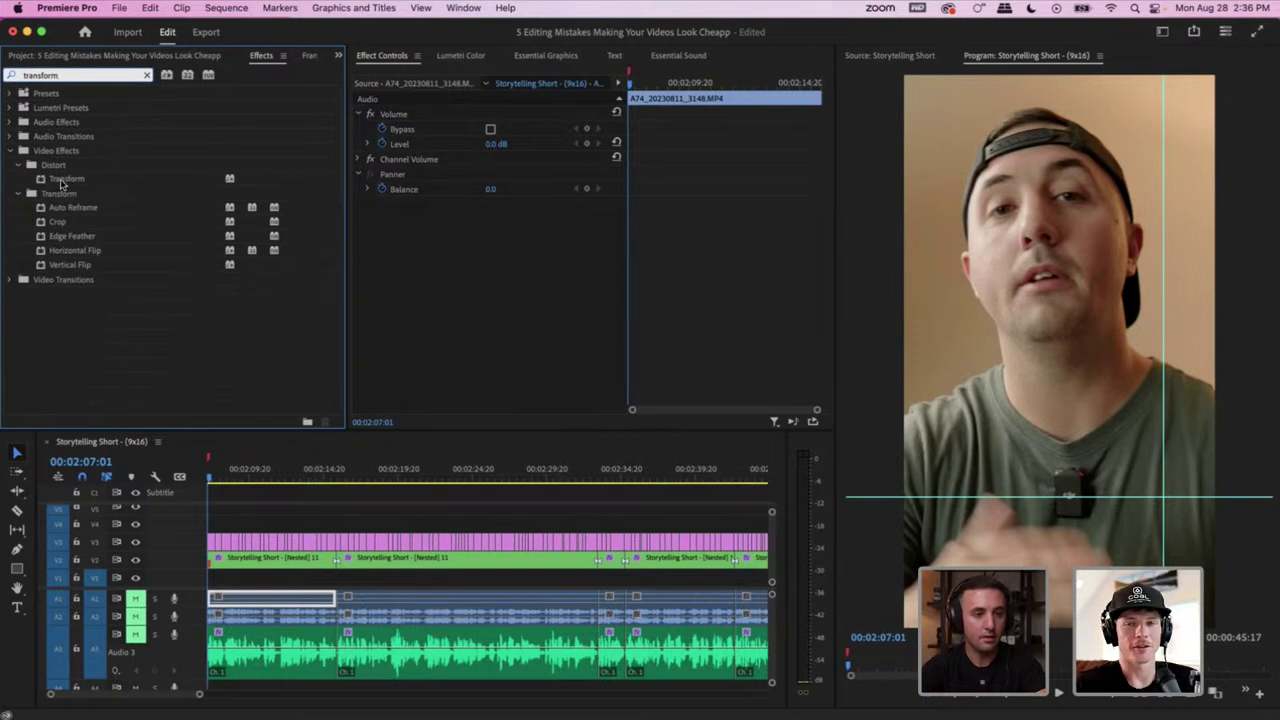
left_click(60, 181)
left_click_drag(66, 182, 211, 543)
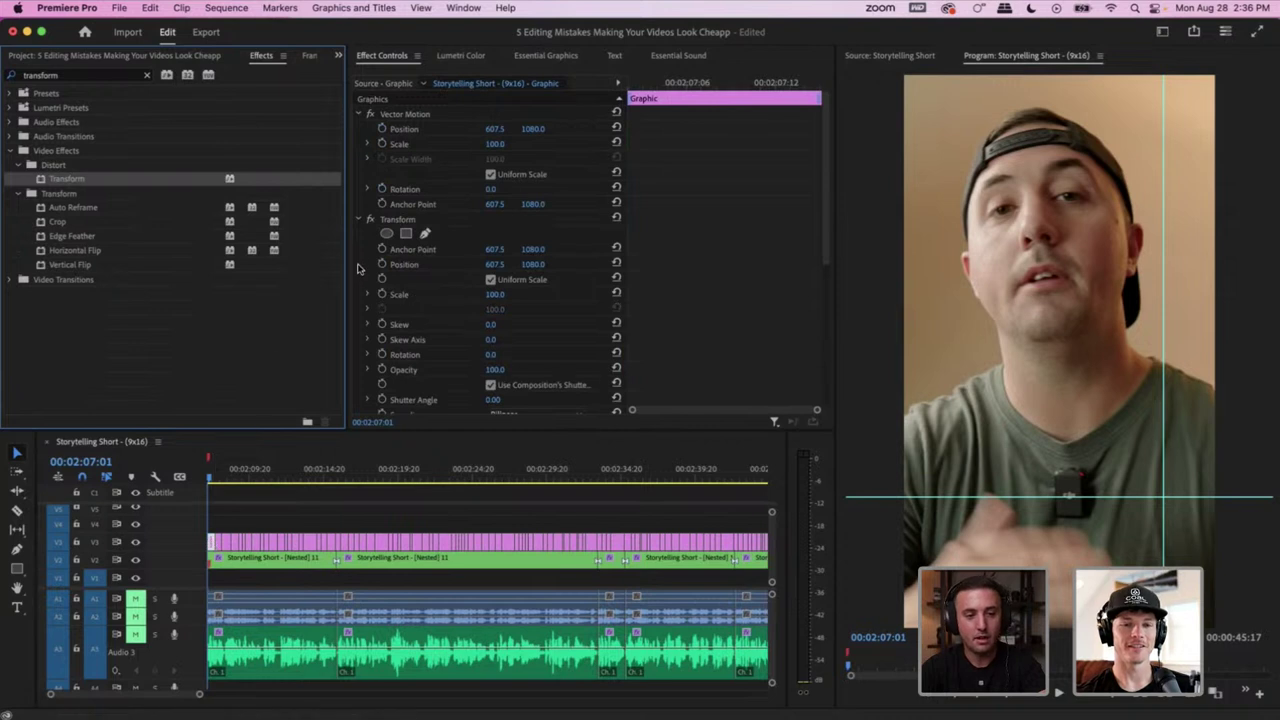
Select the first V3 caption graphic at 00:02:07:02 and trial a Scale of 70, then undo it
key("=")
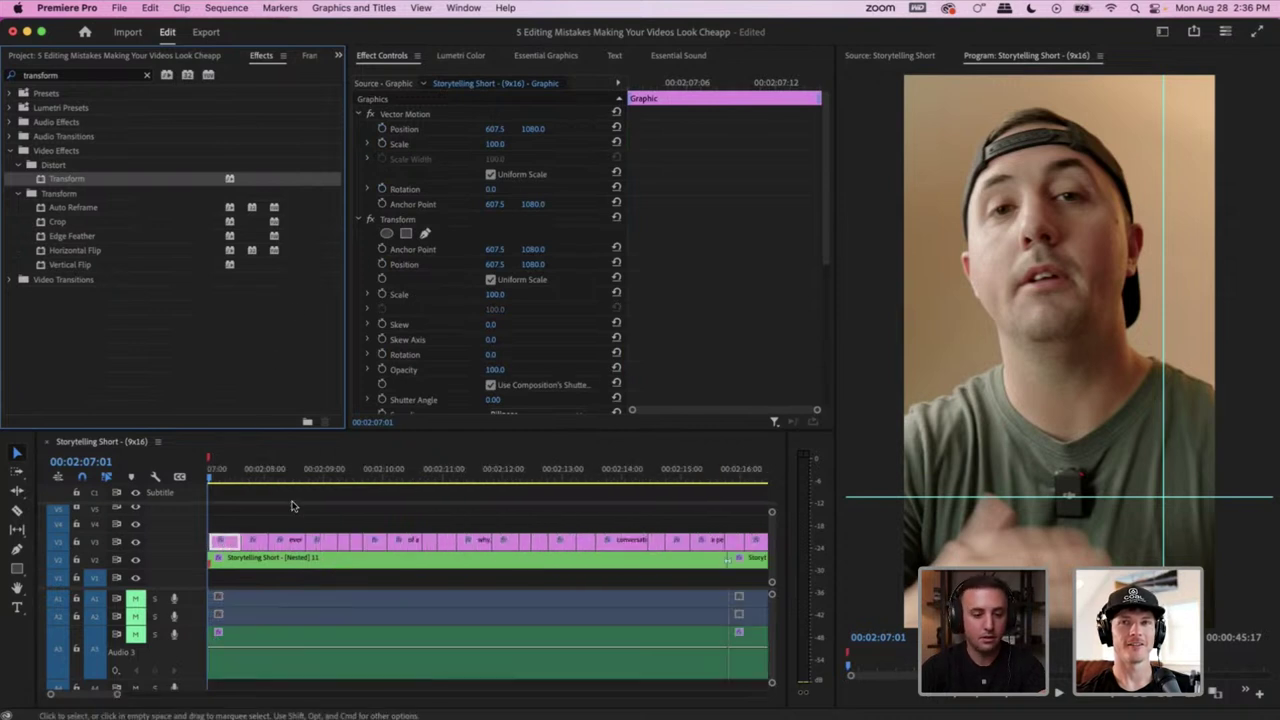
left_click(224, 543)
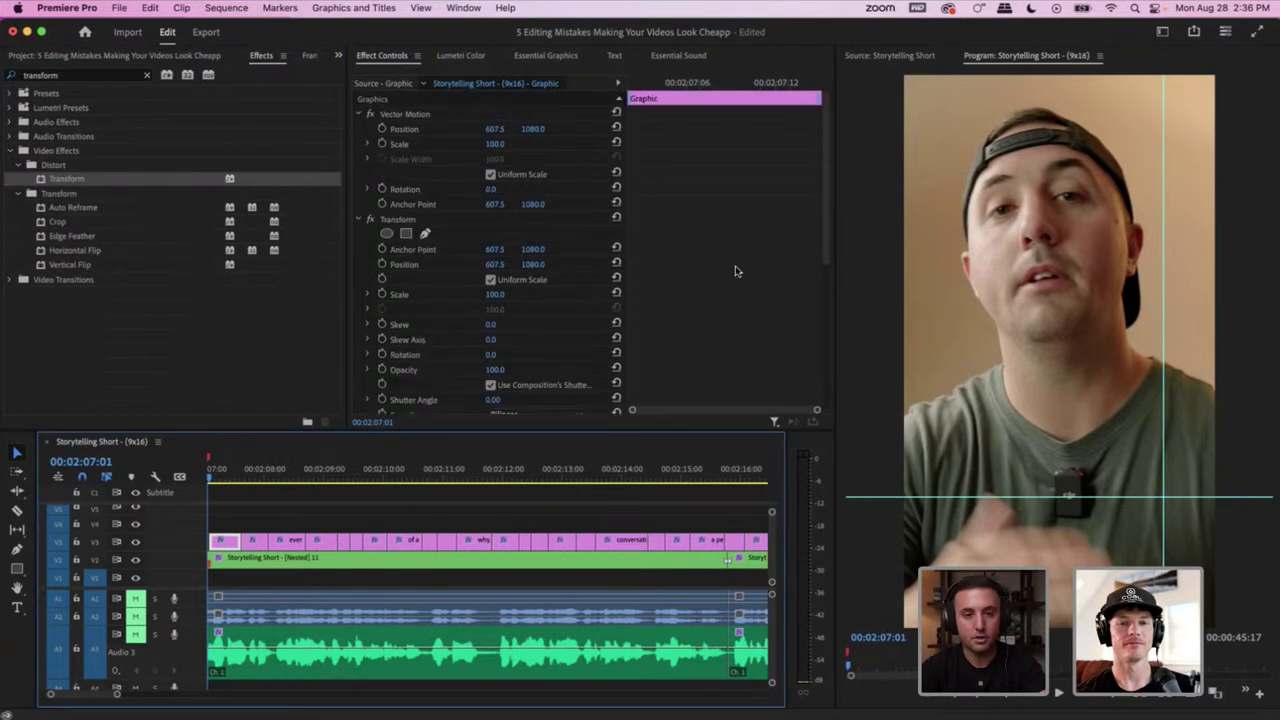
scroll(705, 170, "down", 5)
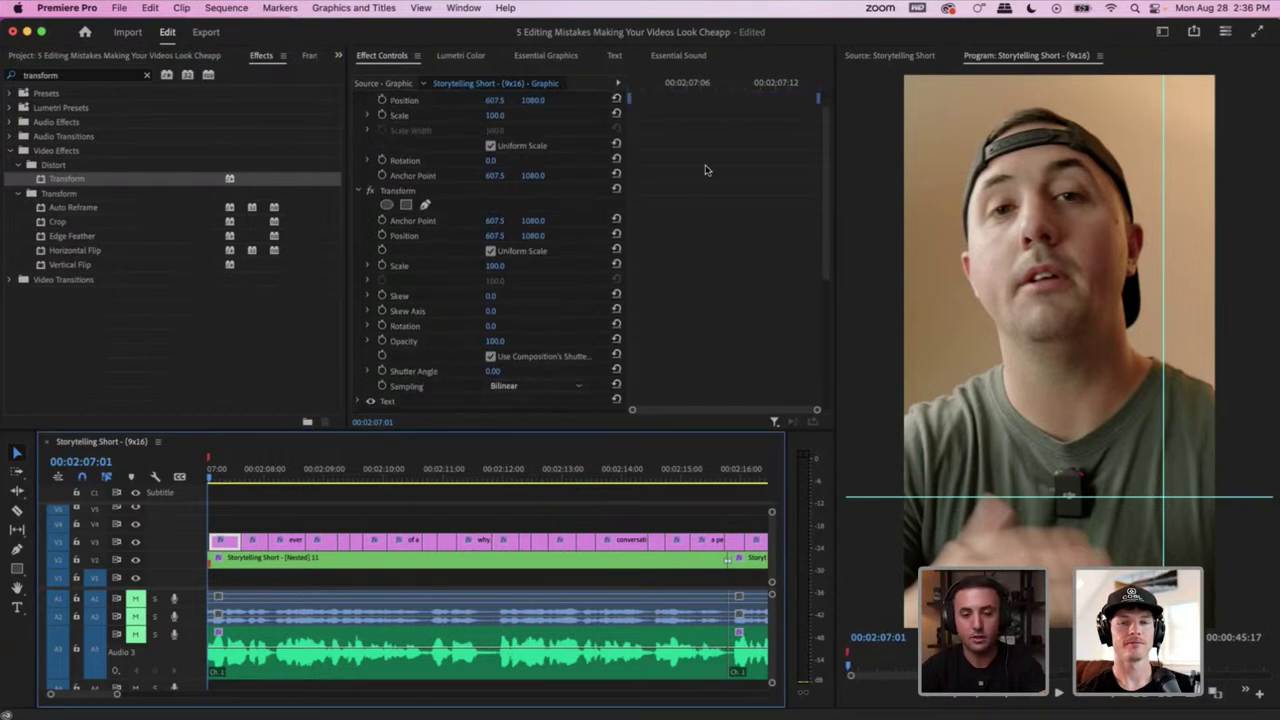
left_click(218, 470)
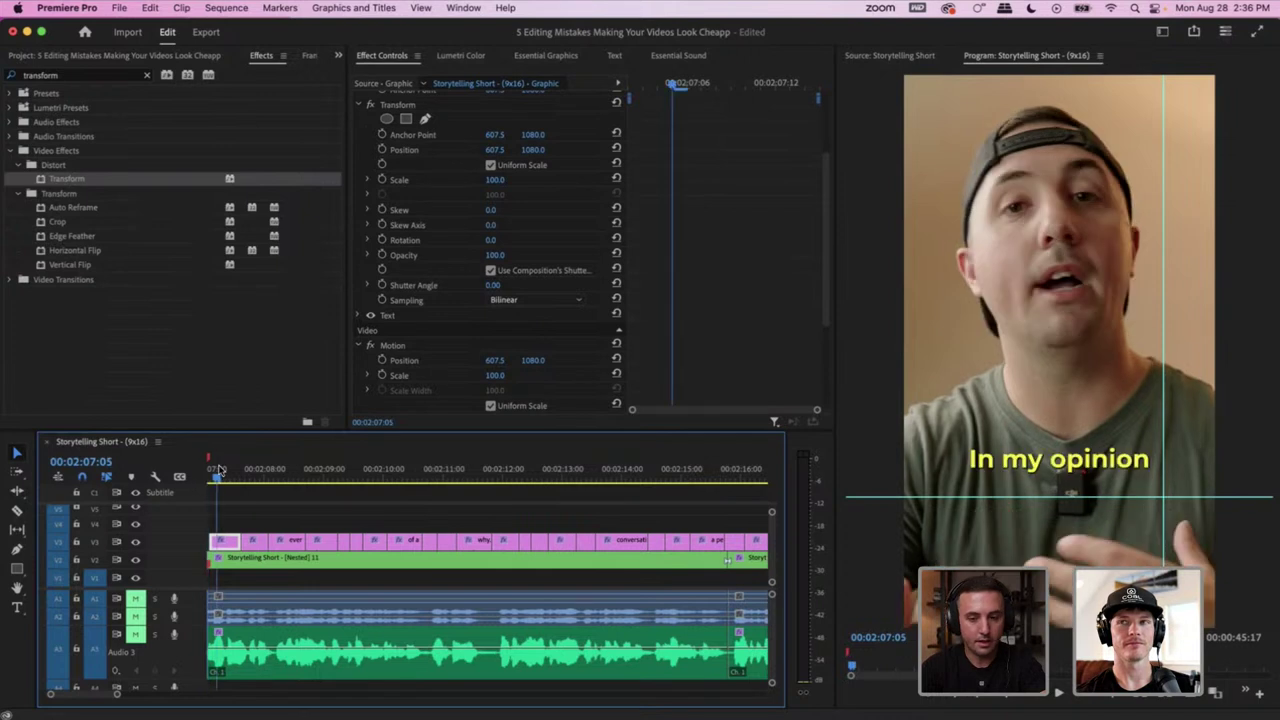
scroll(717, 324, "up", 1)
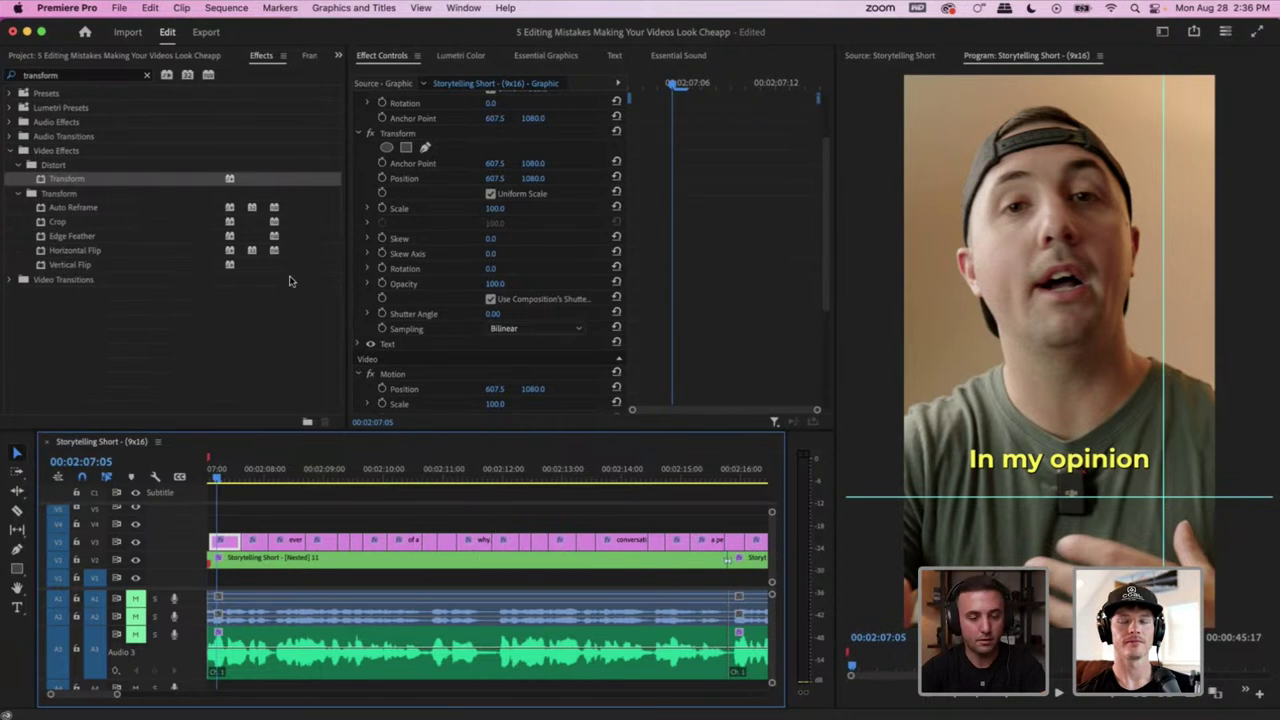
left_click_drag(226, 468, 210, 474)
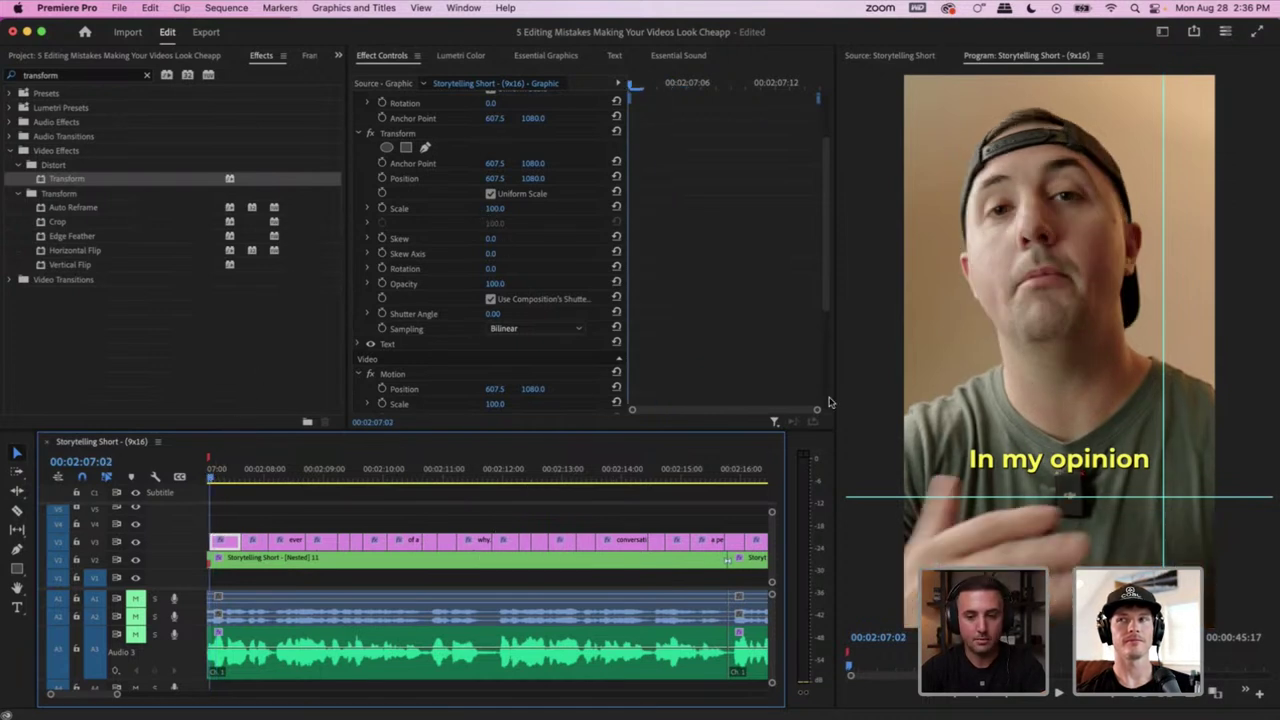
left_click(620, 88)
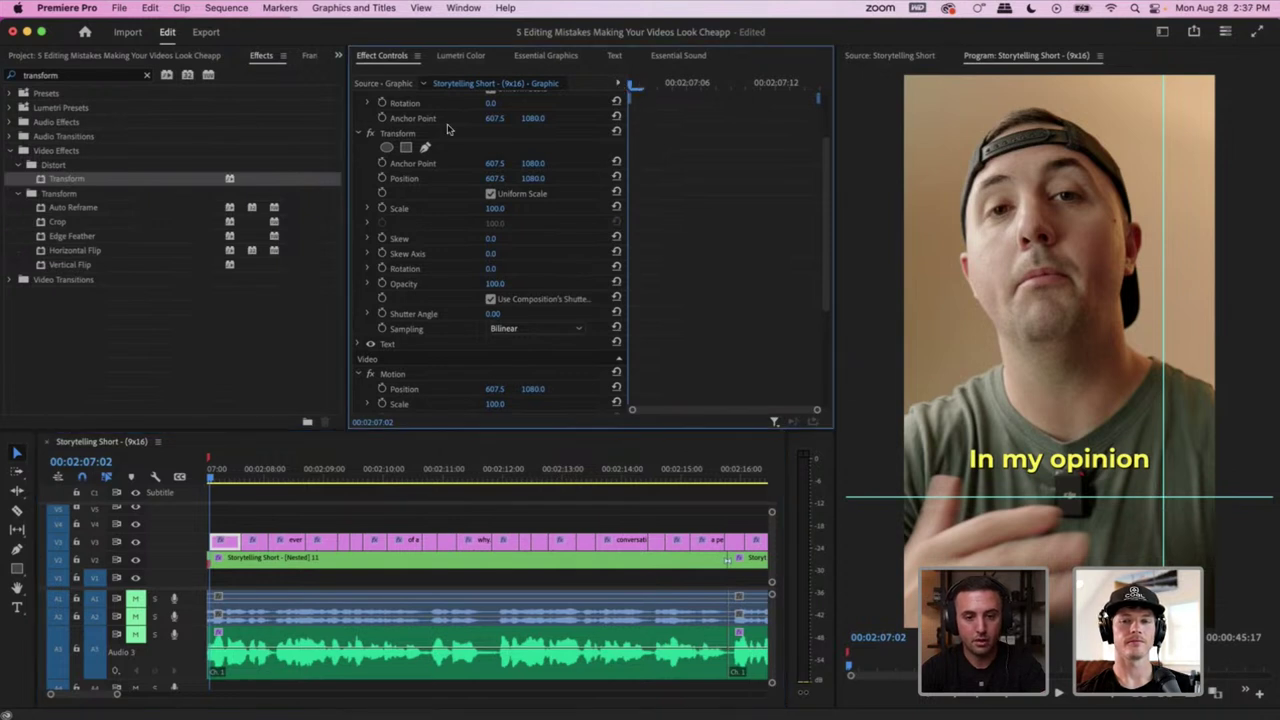
left_click(382, 208)
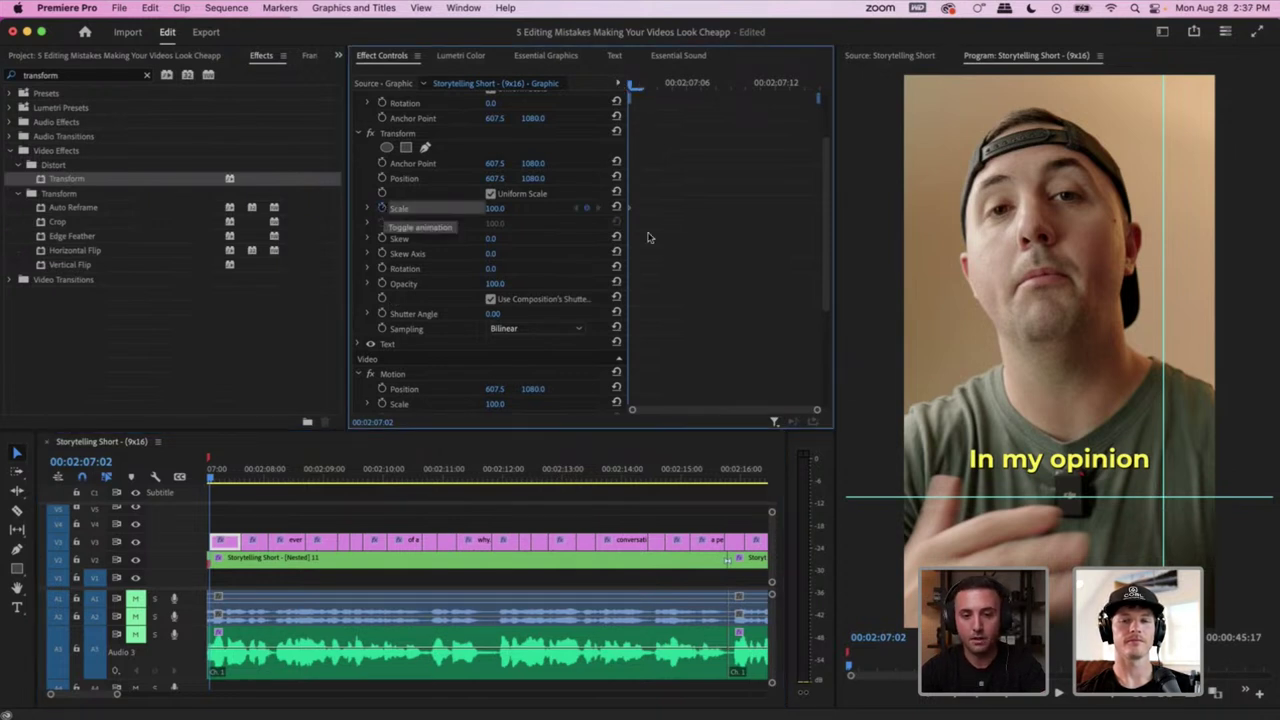
left_click(494, 209)
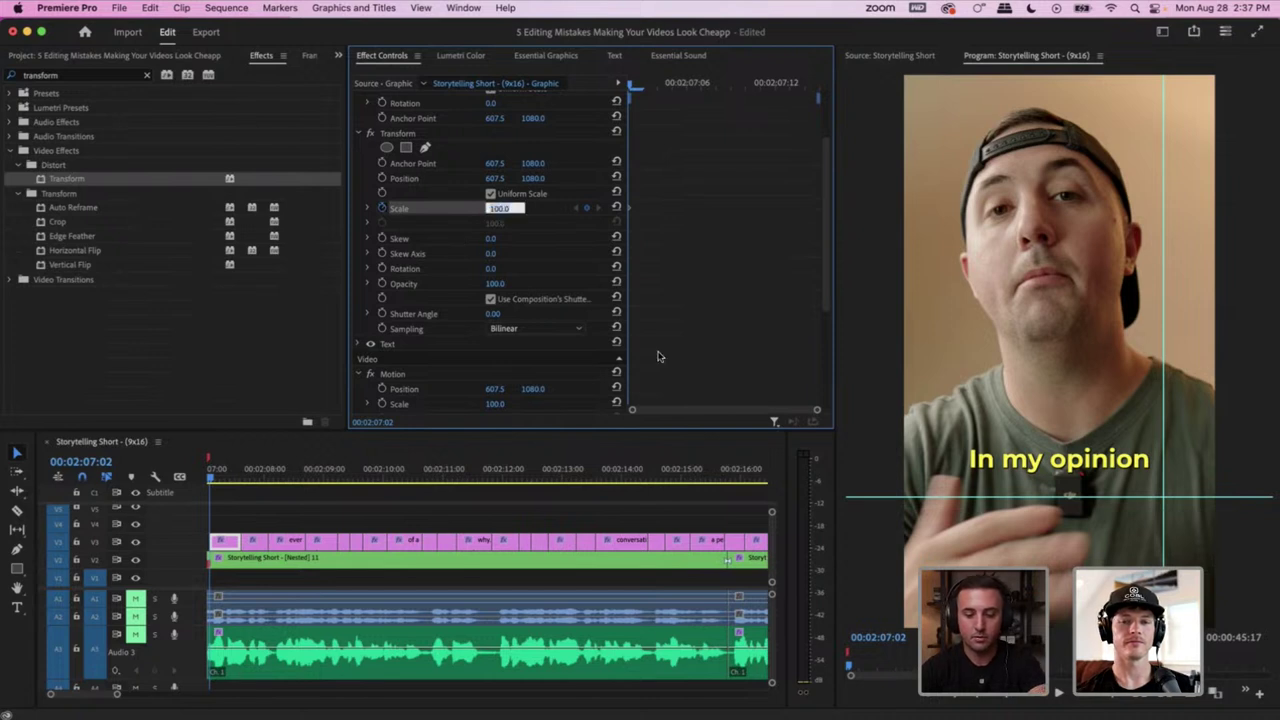
type("70")
key("Return")
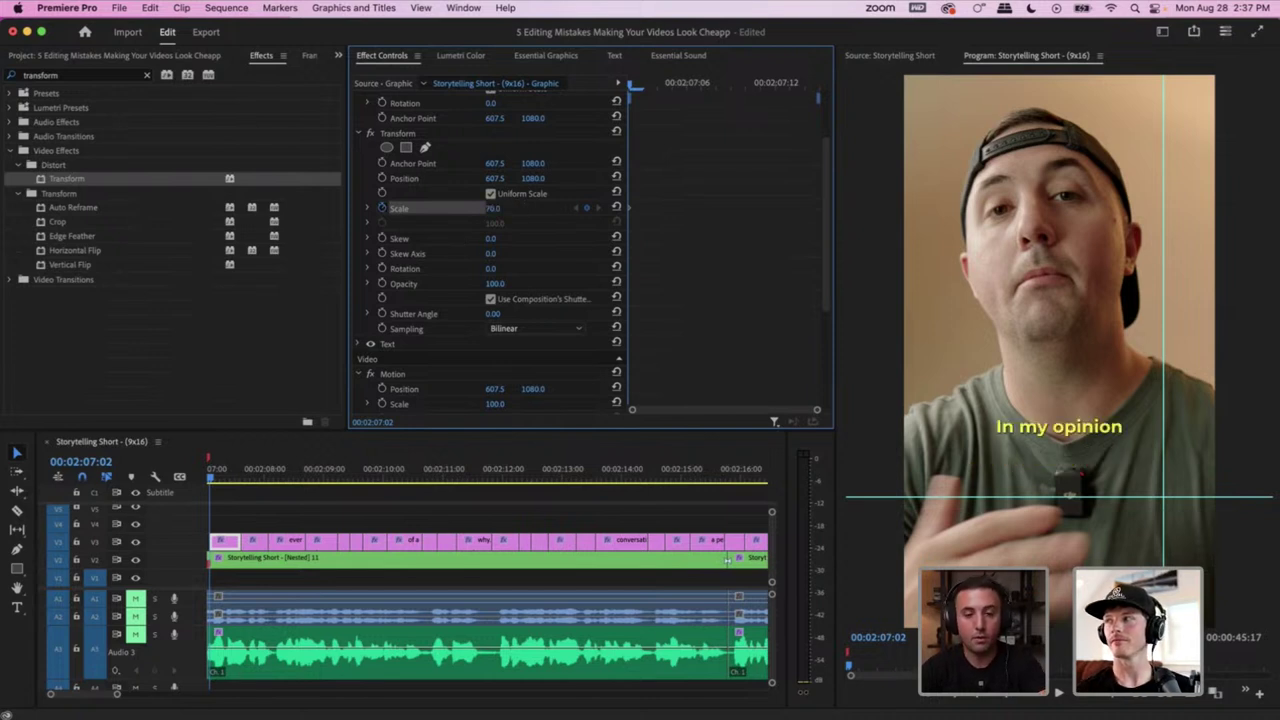
key("super+z")
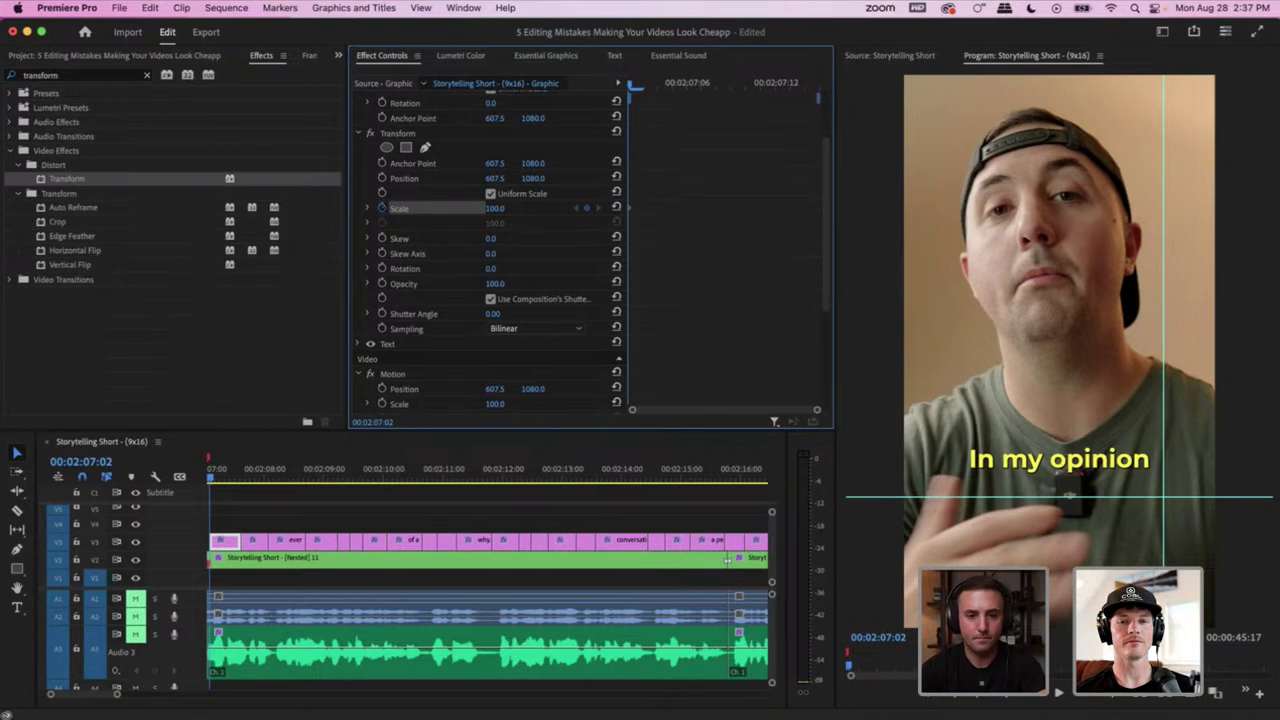
Move the Transform Anchor Point Y to 1503 and match Position Y, settling near 1496
left_click(440, 163)
left_click(438, 179)
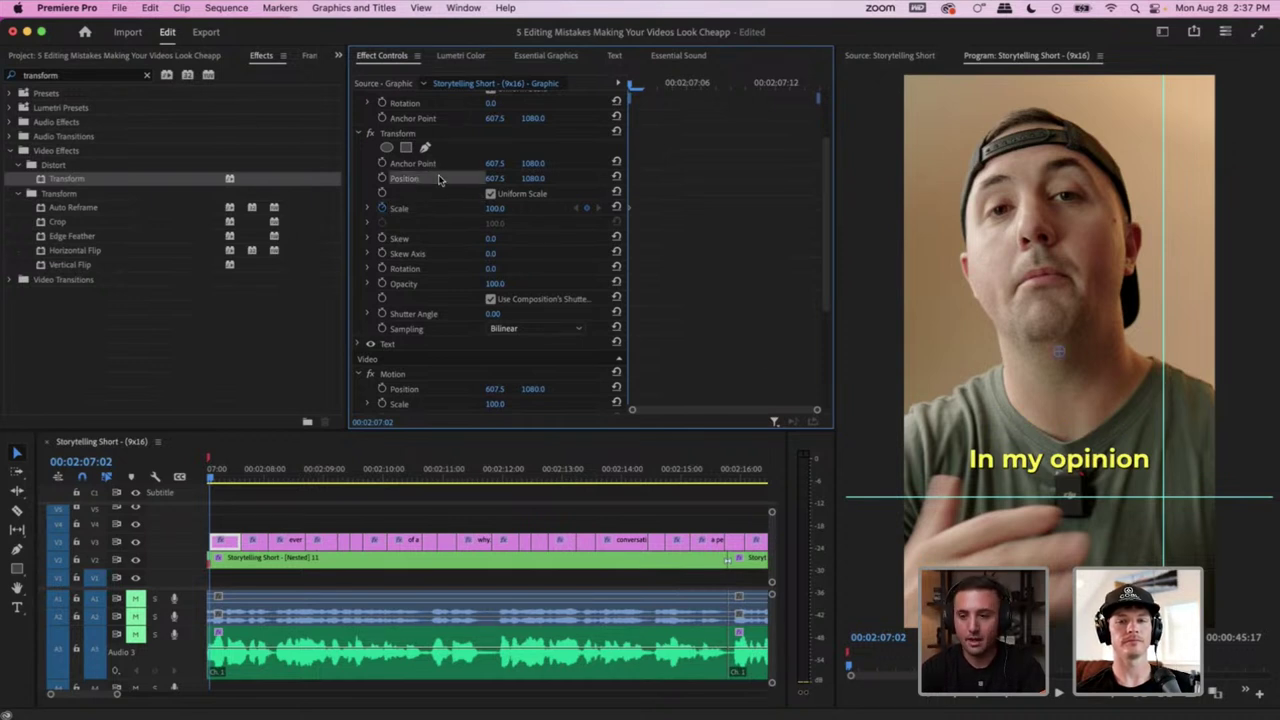
left_click(441, 165)
left_click(440, 175)
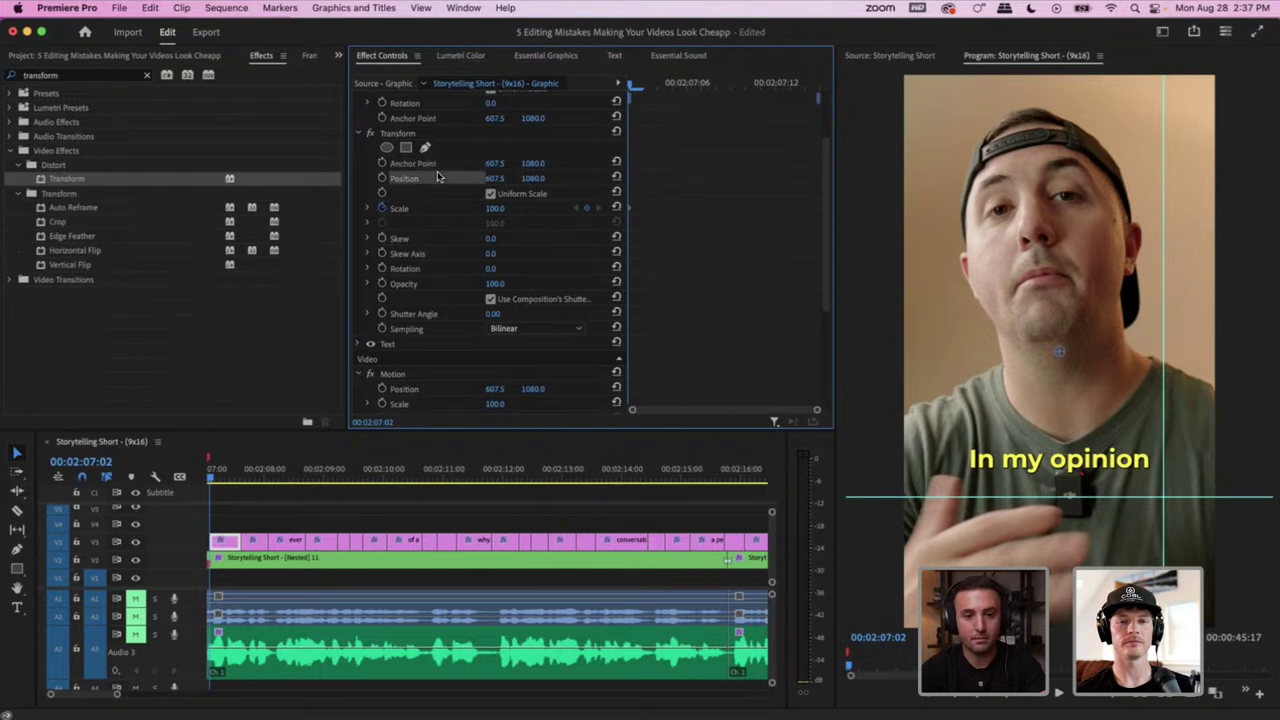
left_click_drag(533, 163, 750, 163)
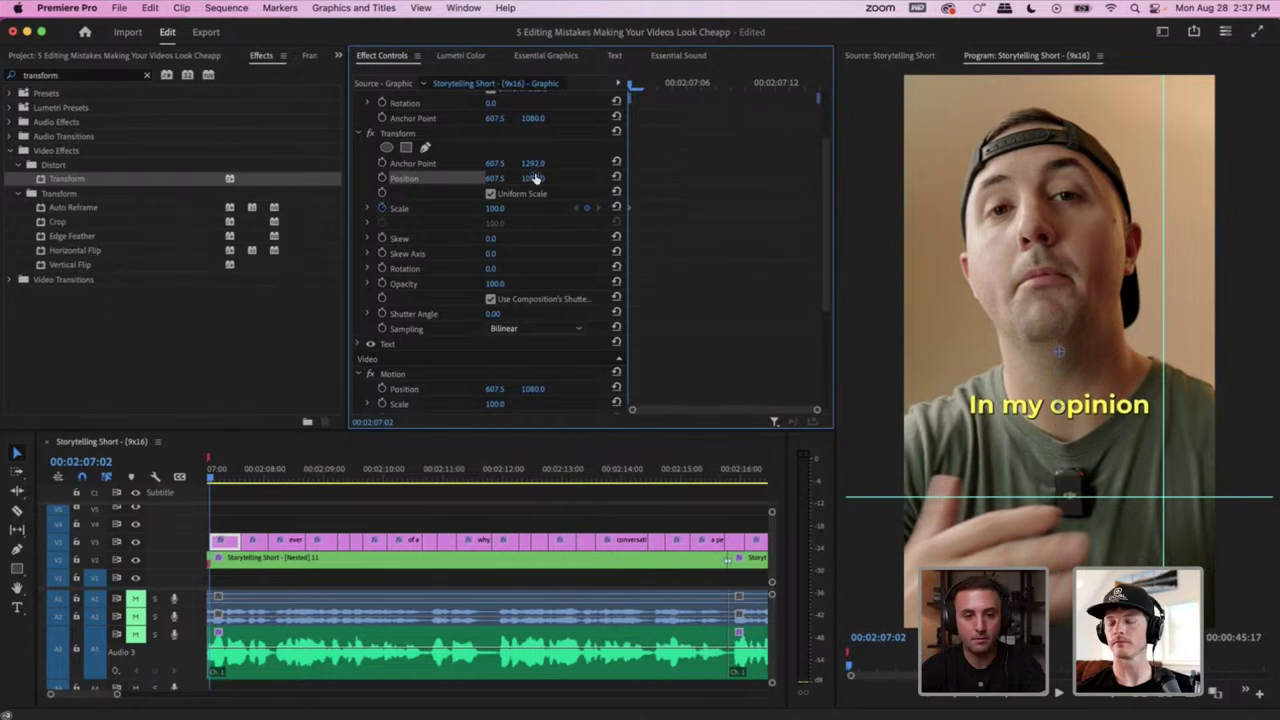
mouse_move(533, 178)
left_mouse_down()
mouse_move(470, 178)
mouse_move(740, 178)
mouse_move(470, 163)
mouse_move(650, 163)
mouse_move(533, 172)
left_mouse_up()
left_click(533, 178)
type("1503")
key("Return")
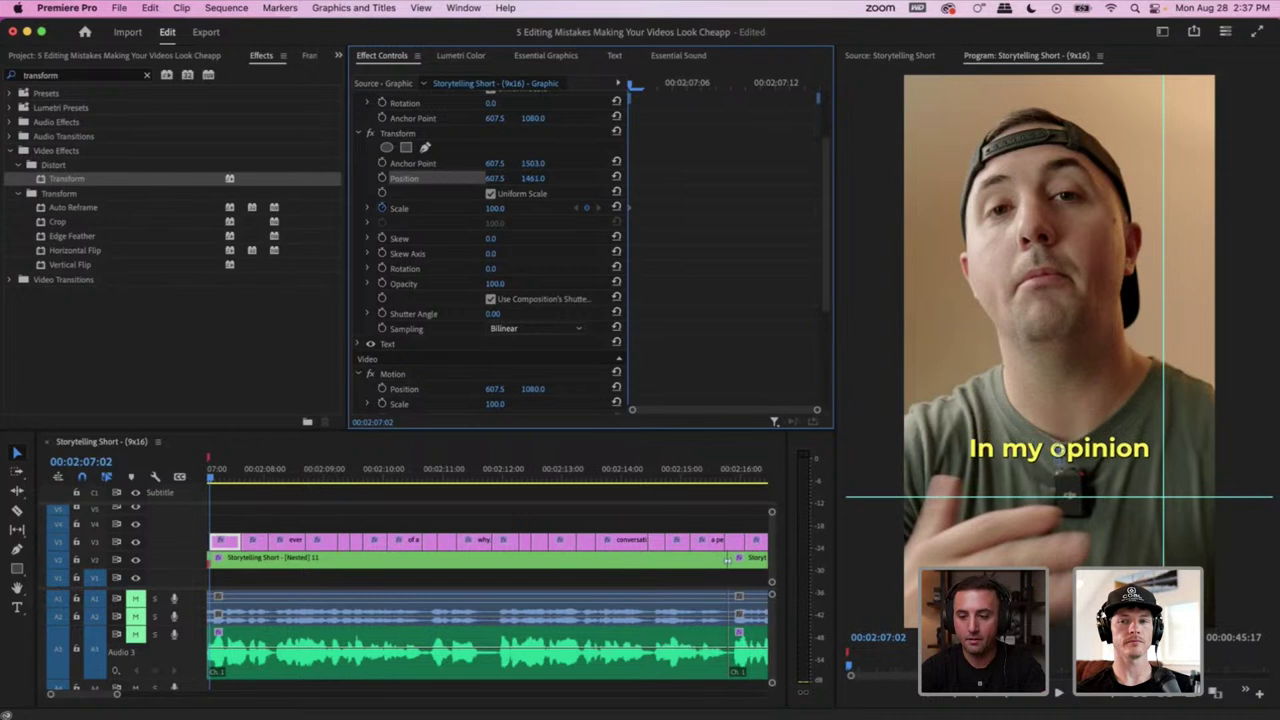
left_click_drag(1058, 459, 1058, 458)
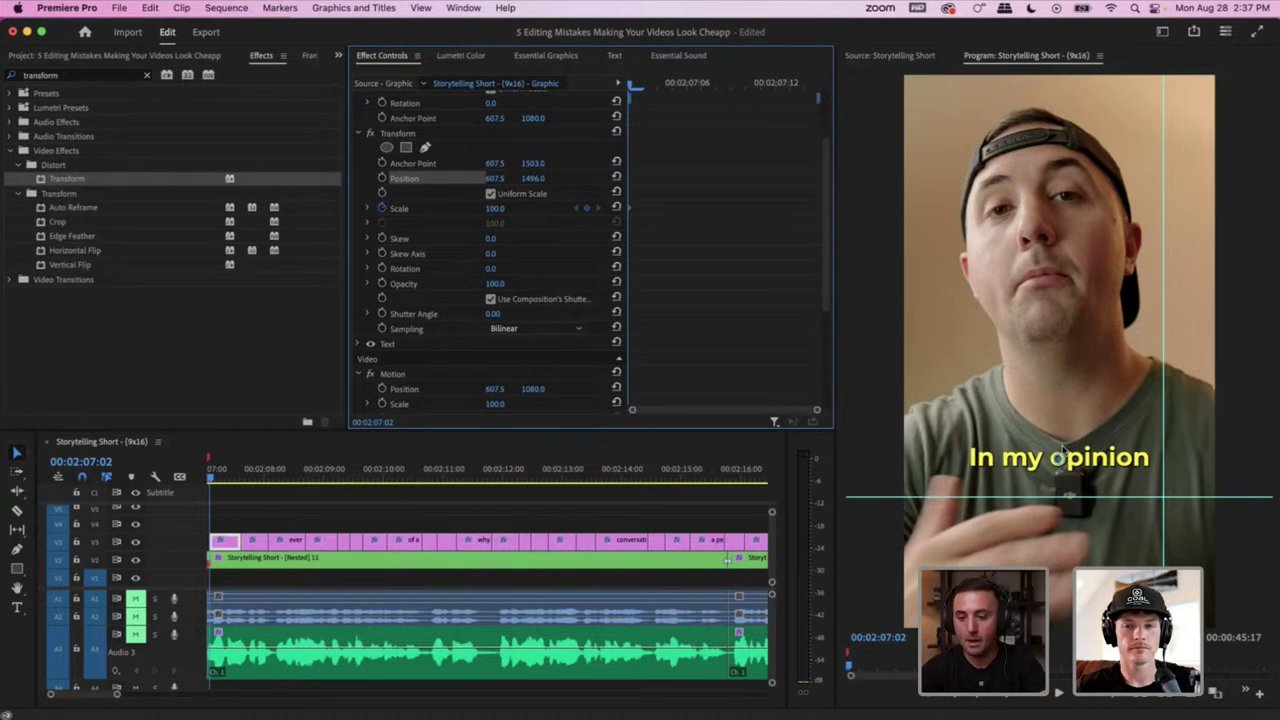
Keyframe the caption's Scale at 70, 120 and 100 on consecutive frames
left_click(496, 209)
type("70")
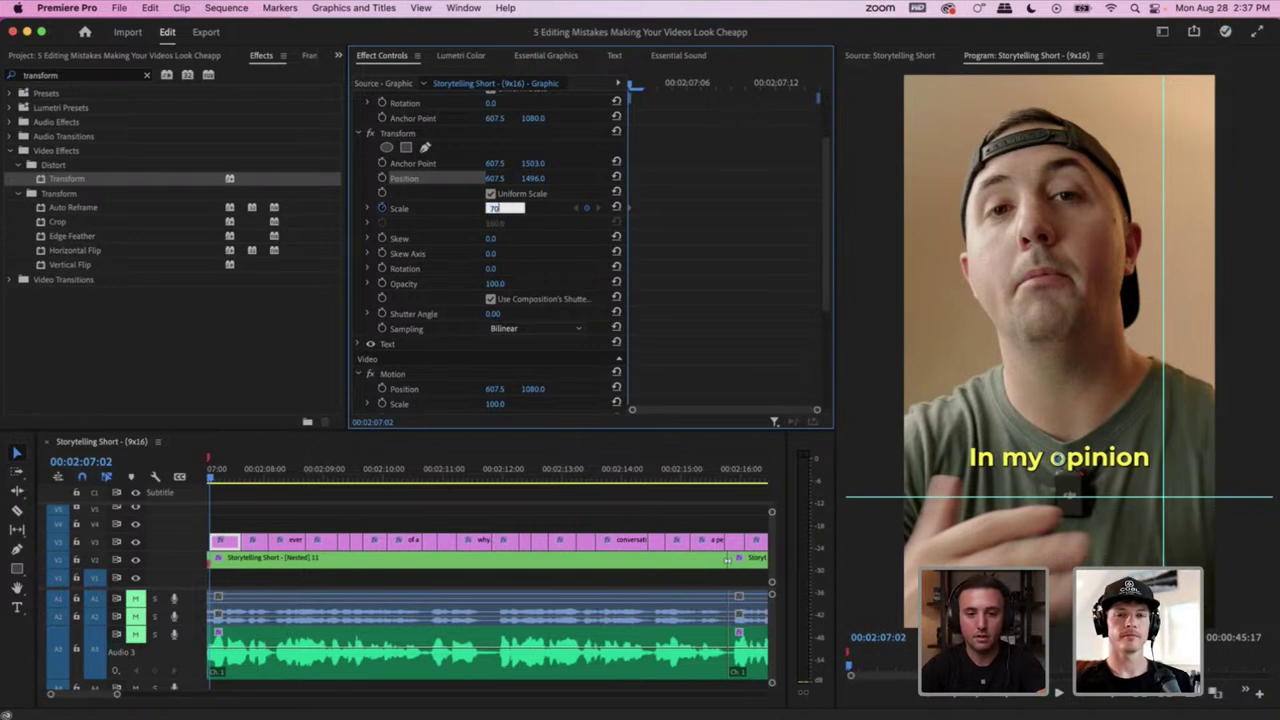
key("Return")
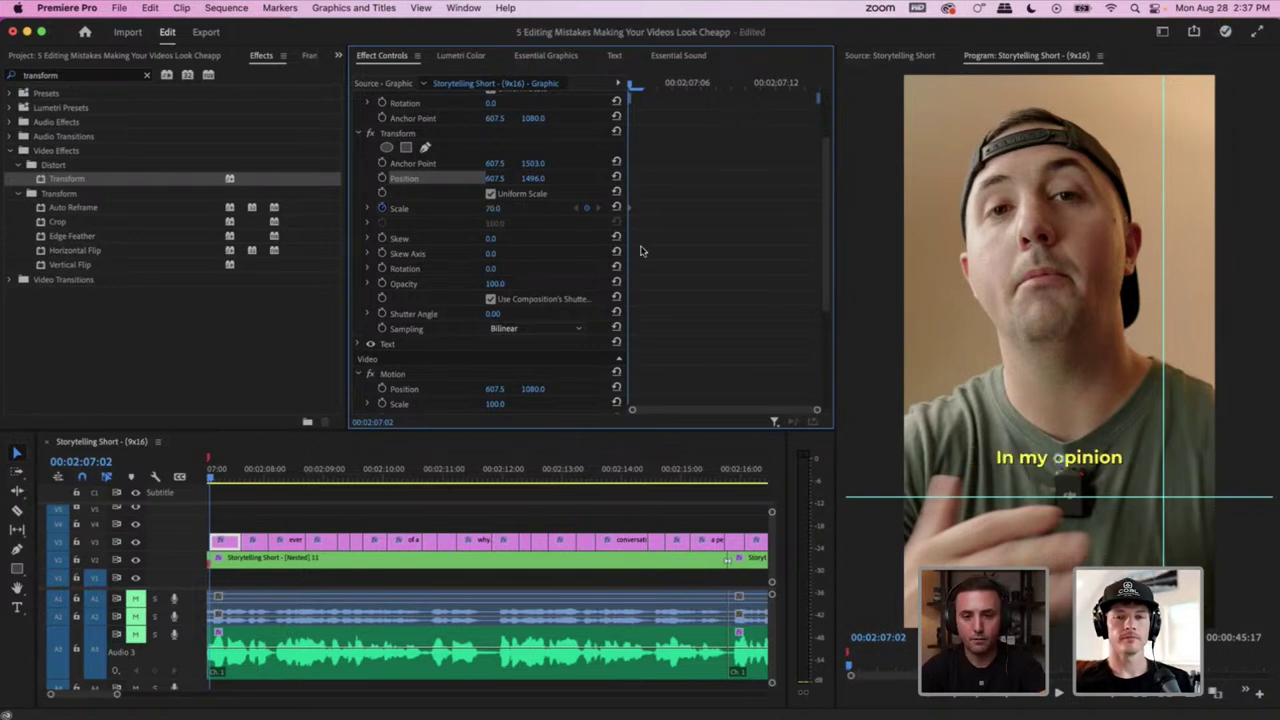
left_click(496, 208)
type("12")
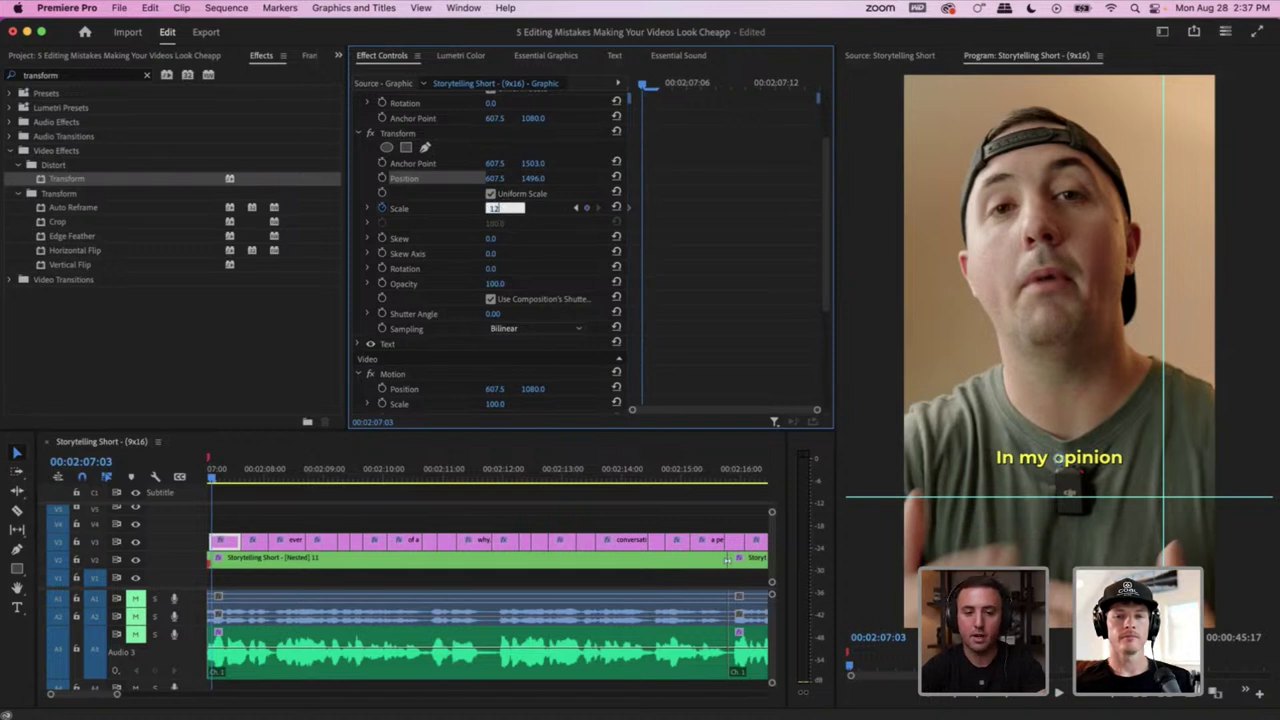
type("0")
key("Return")
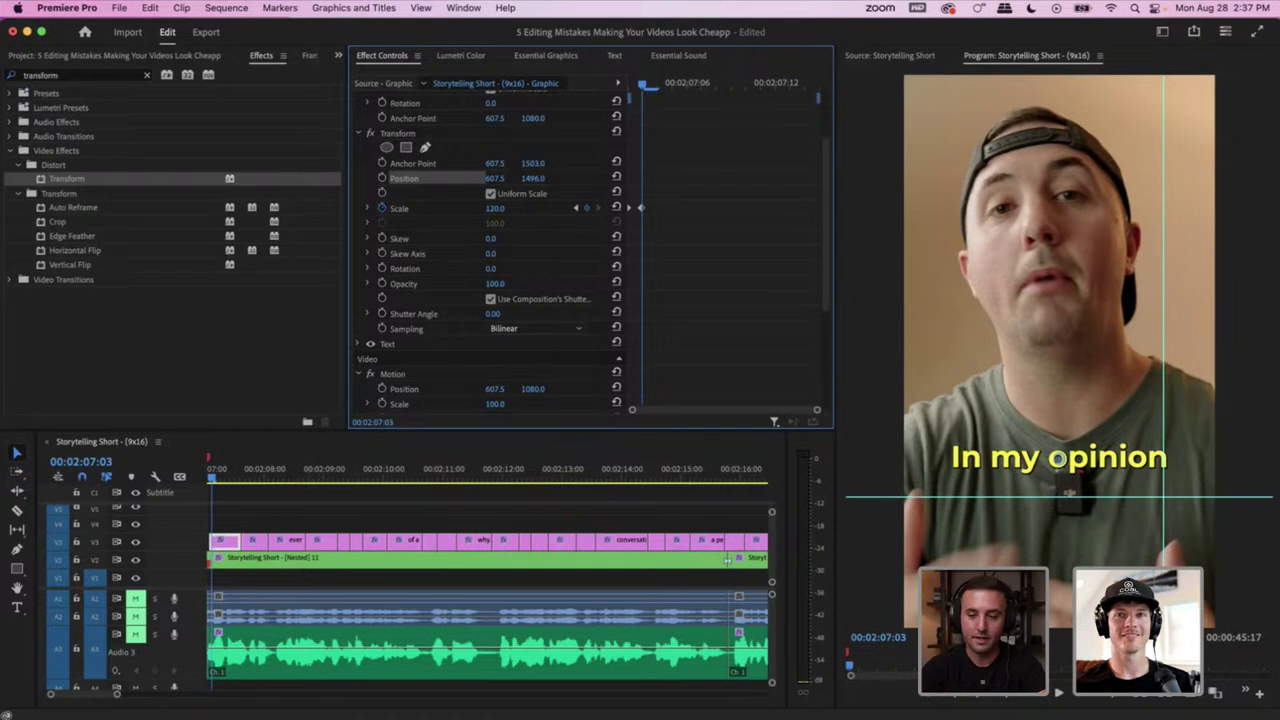
key("Right")
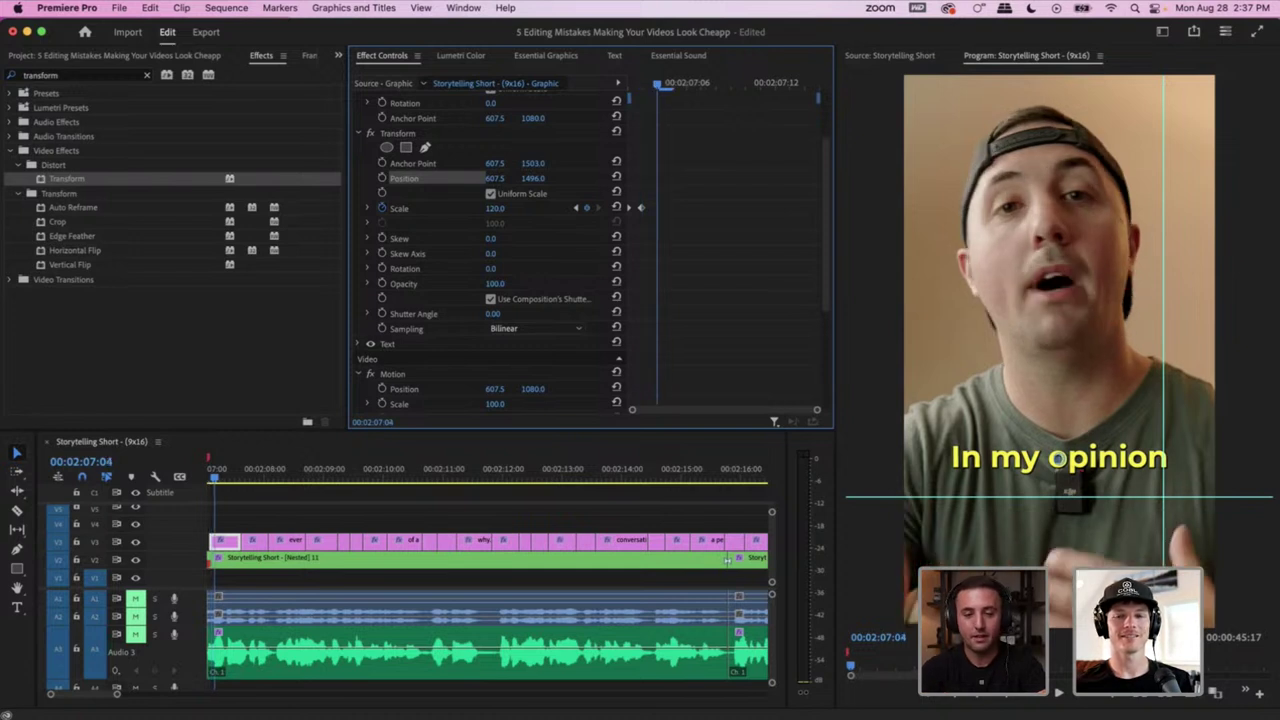
left_click(494, 208)
key("Return")
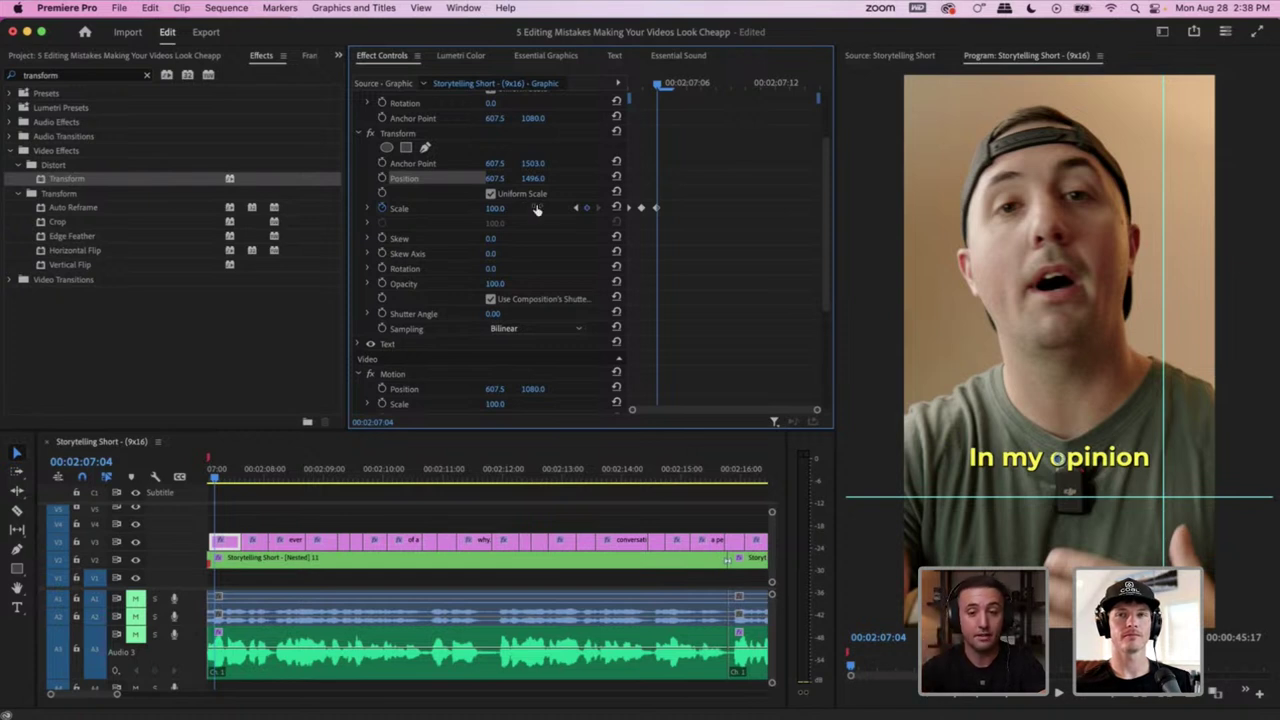
Apply Ease In to the Scale keyframes and move the playhead a few frames later
left_click(641, 88)
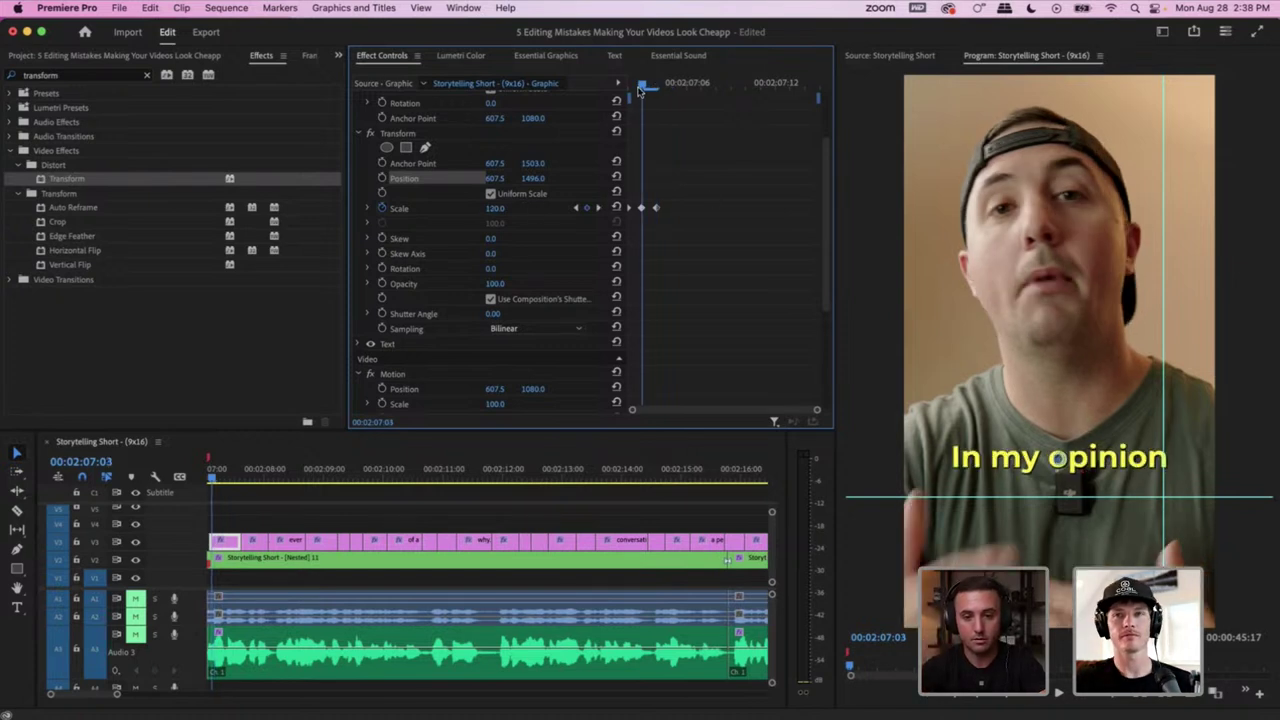
left_click(630, 89)
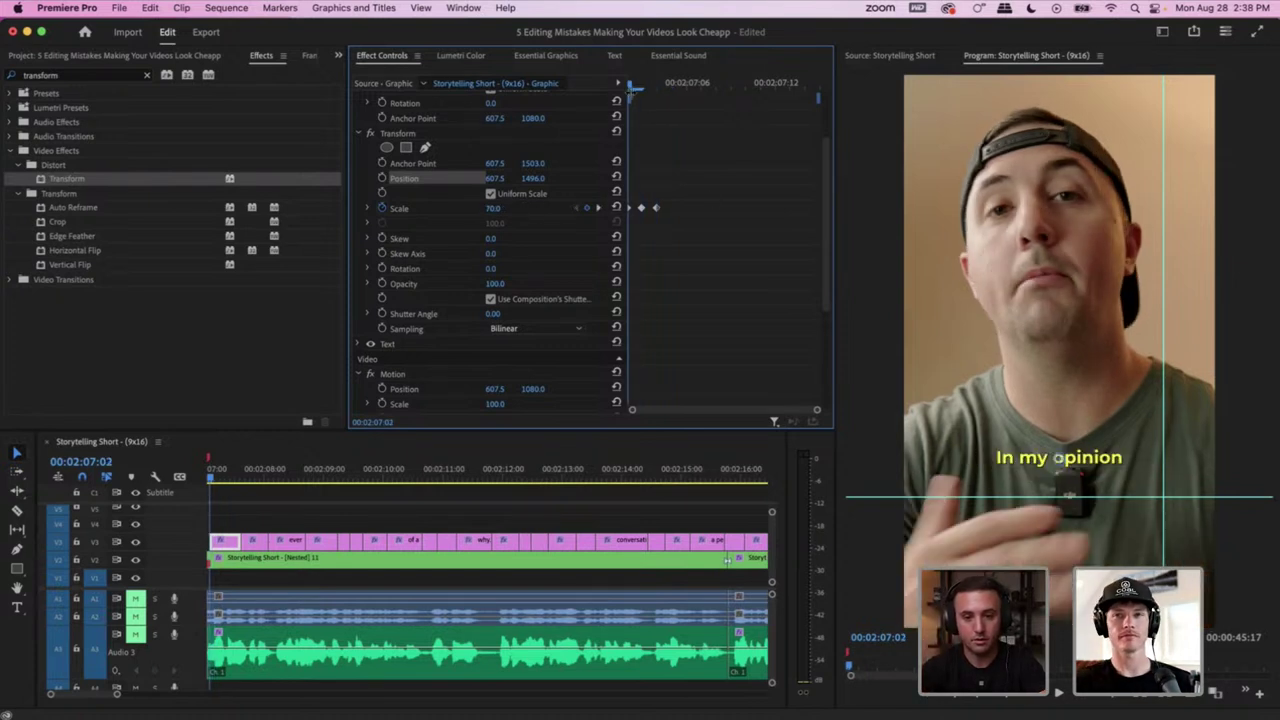
right_click(654, 214)
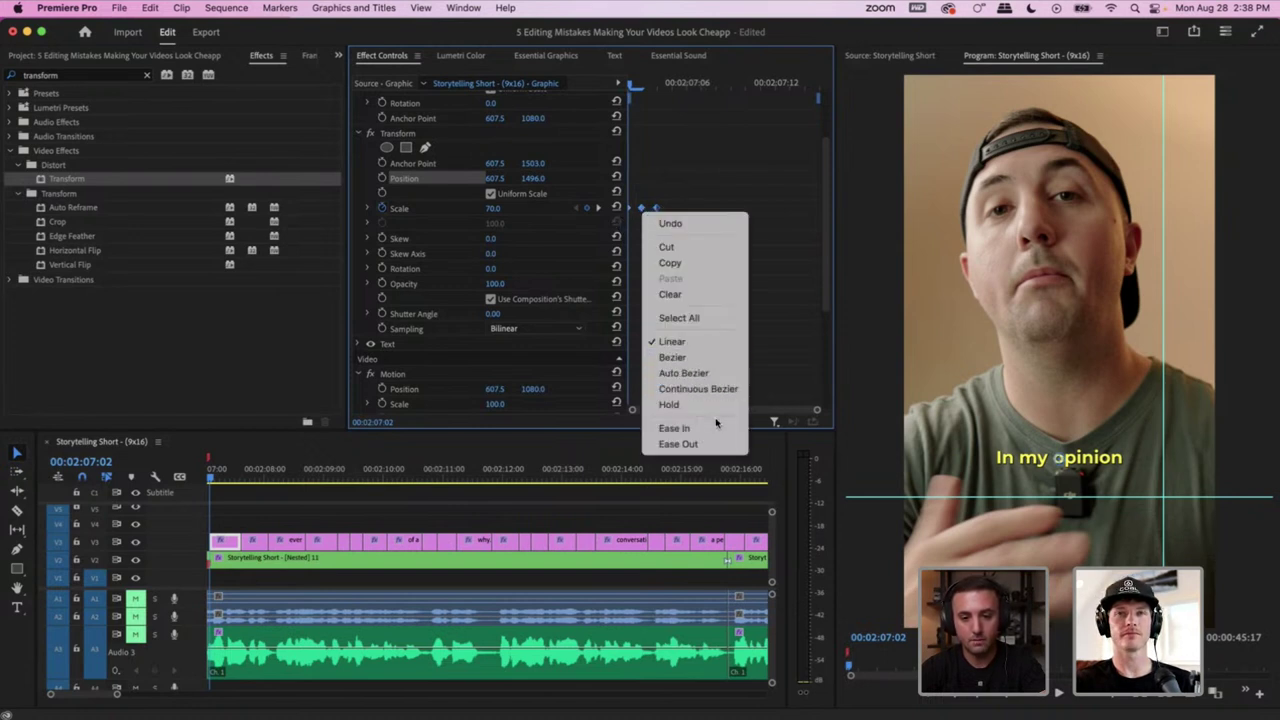
left_click(708, 428)
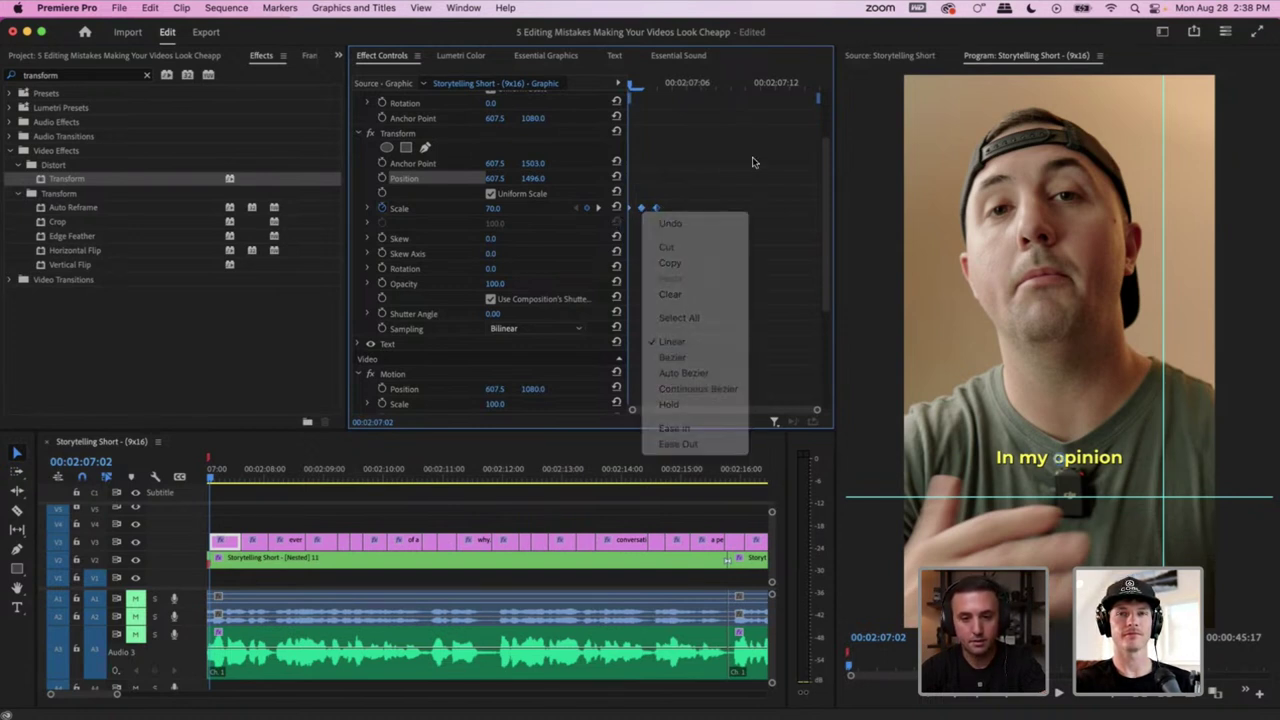
right_click(644, 211)
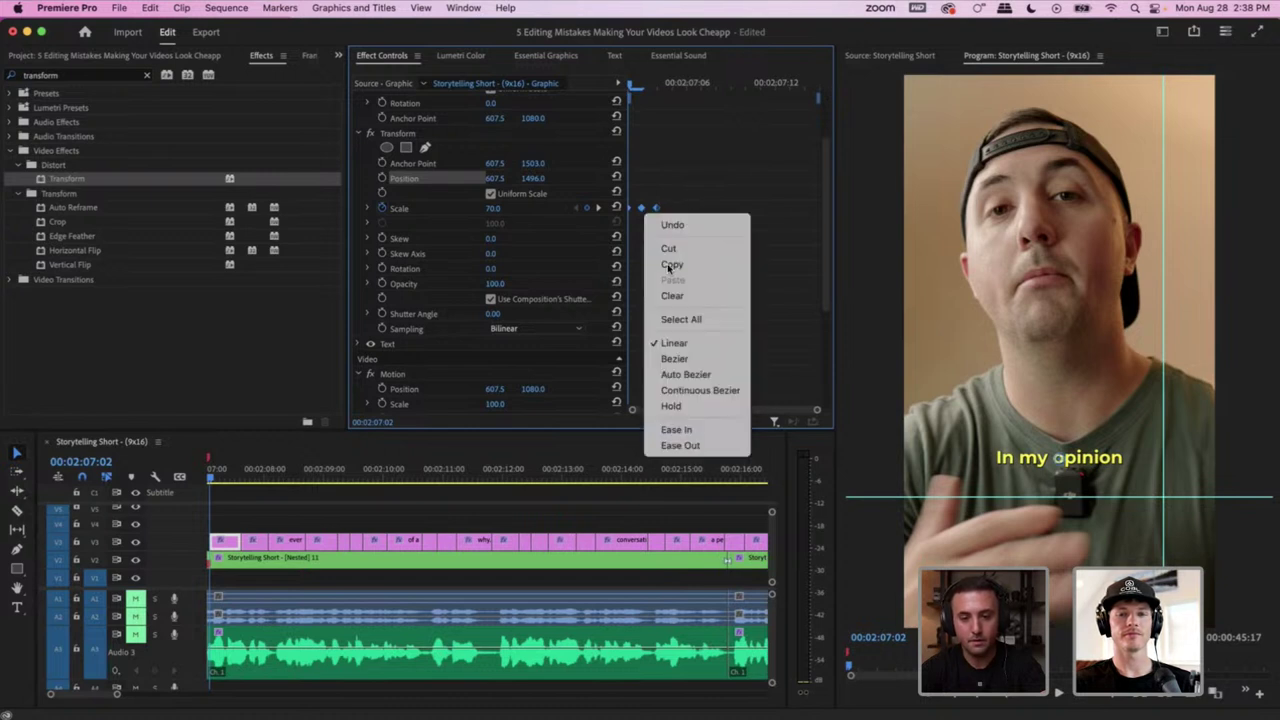
left_click(689, 428)
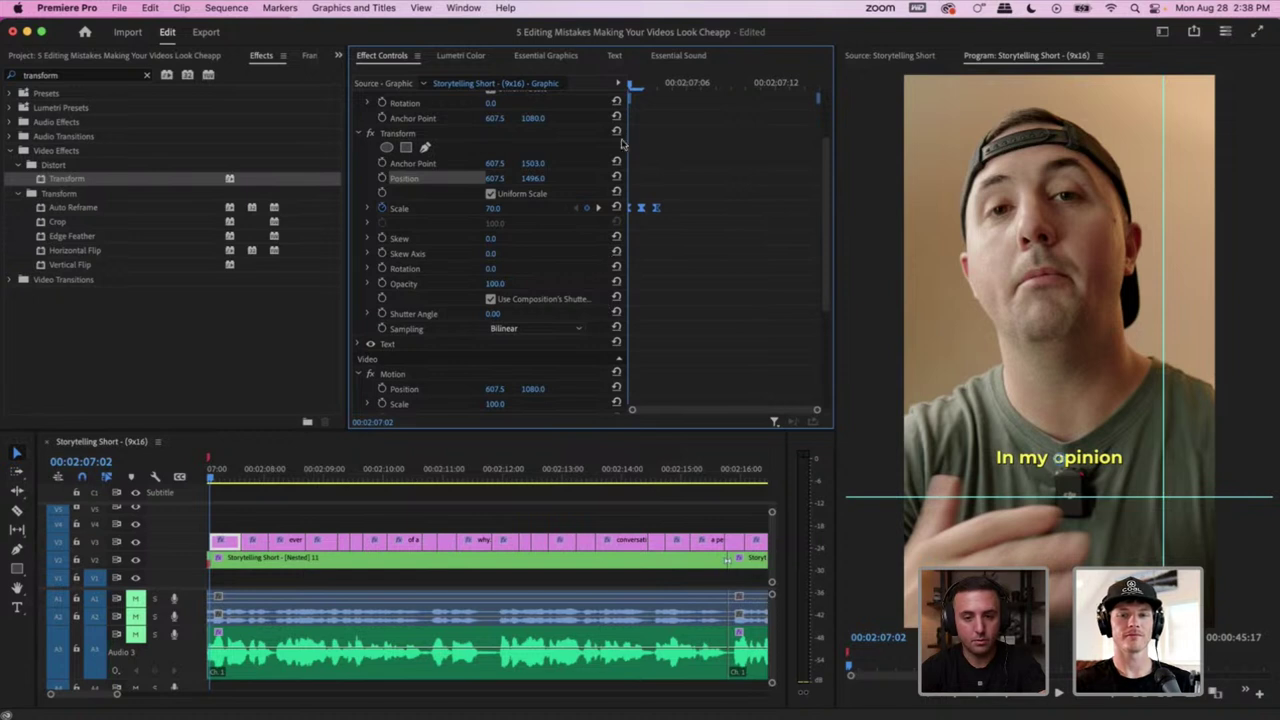
left_click(220, 470)
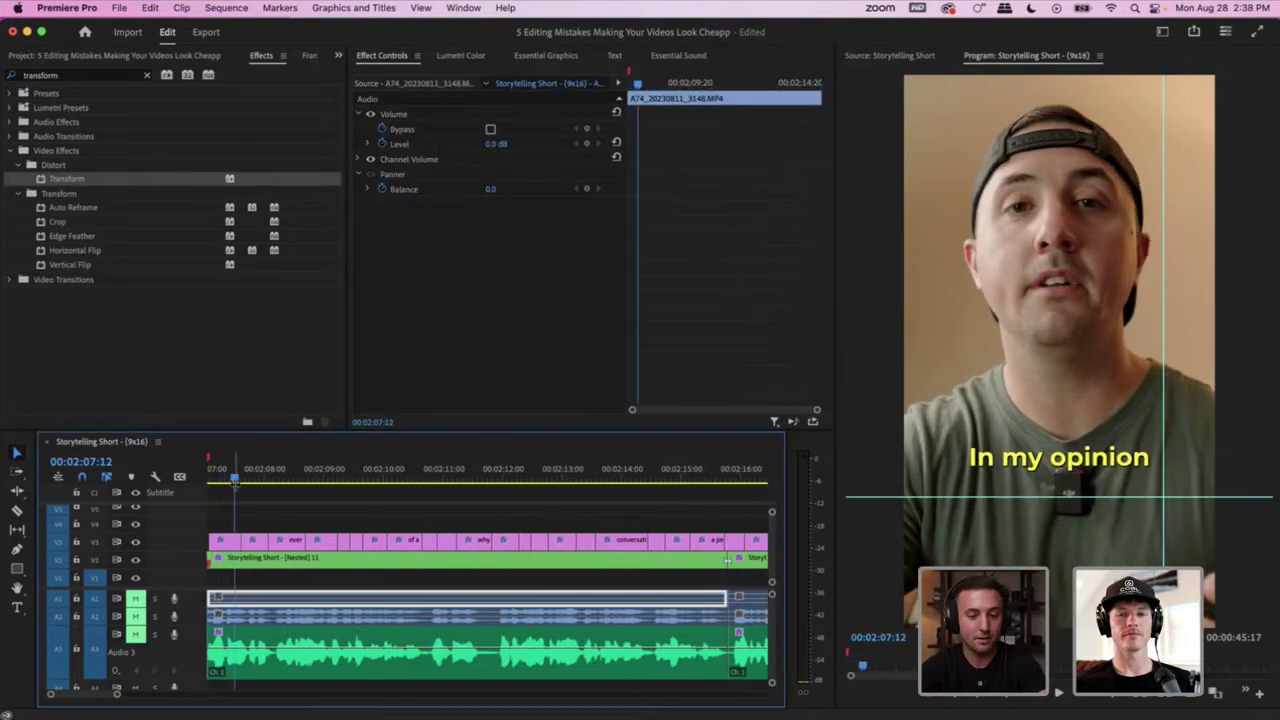
On the first caption's Transform, disable the composition's shutter angle and set Shutter Angle to 360
left_click(216, 480)
left_click(222, 540)
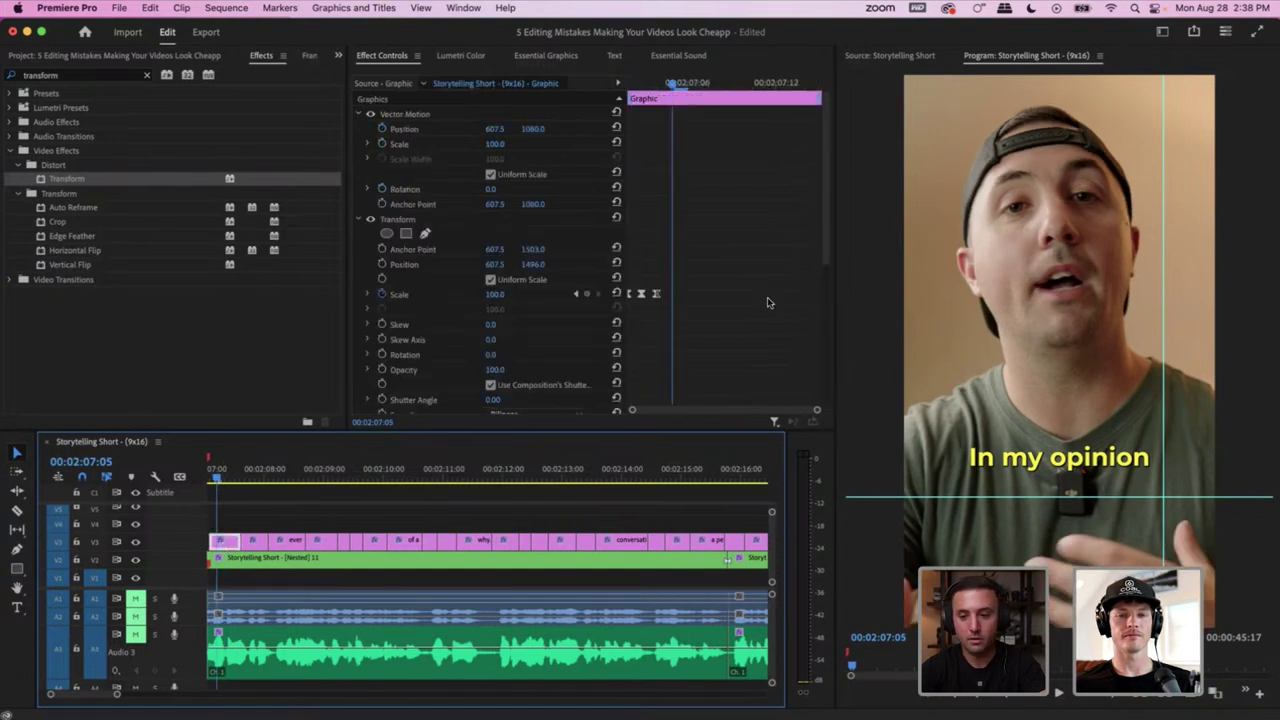
scroll(760, 236, "down", 3)
scroll(760, 236, "down", 1)
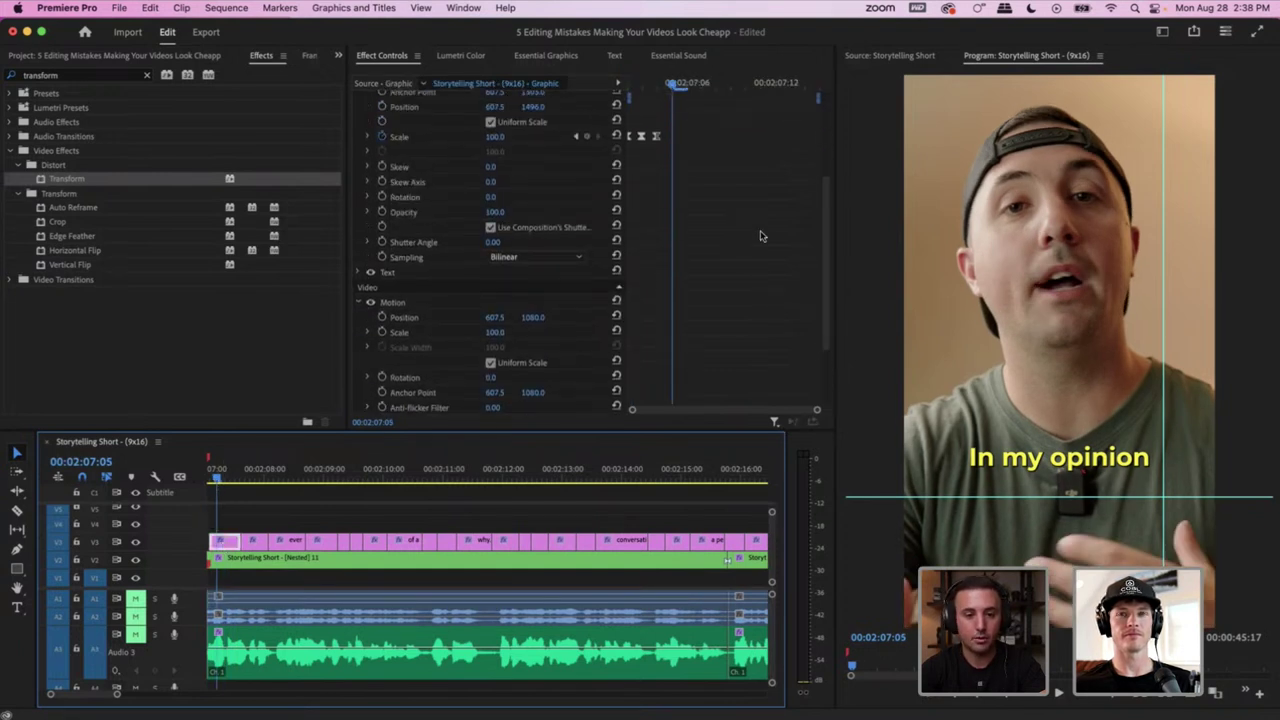
scroll(690, 221, "up", 5)
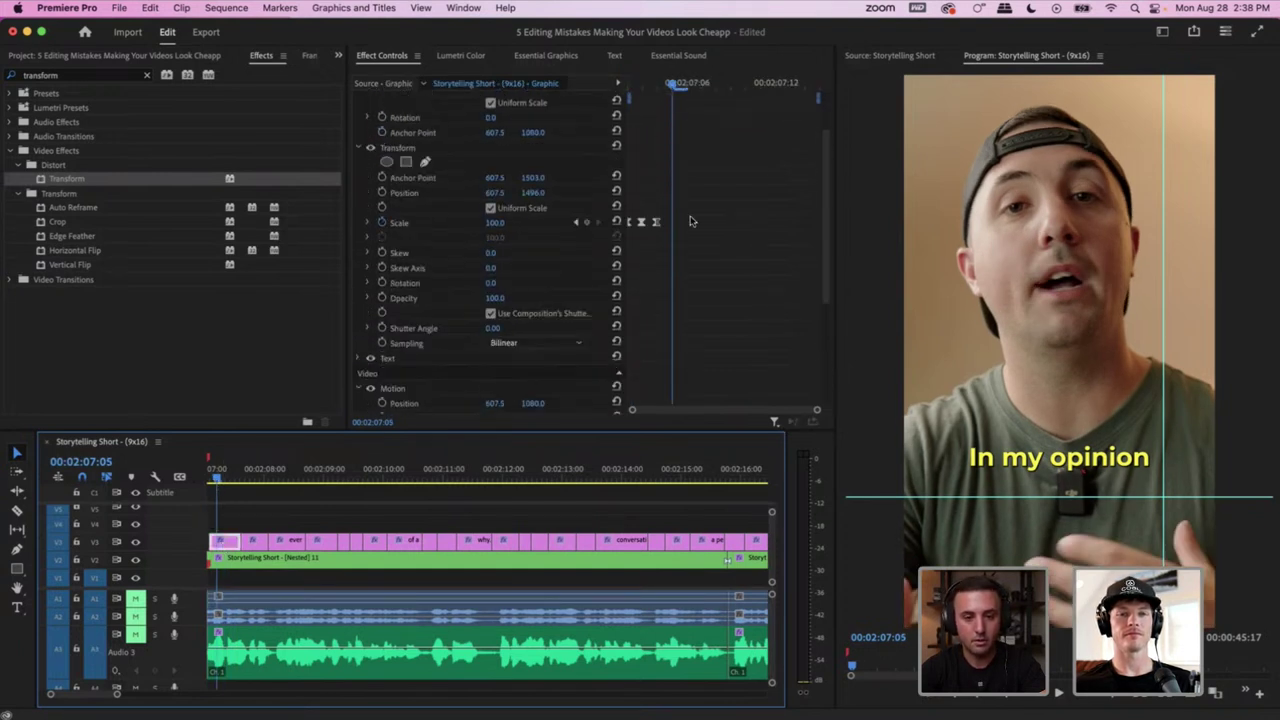
left_click(491, 314)
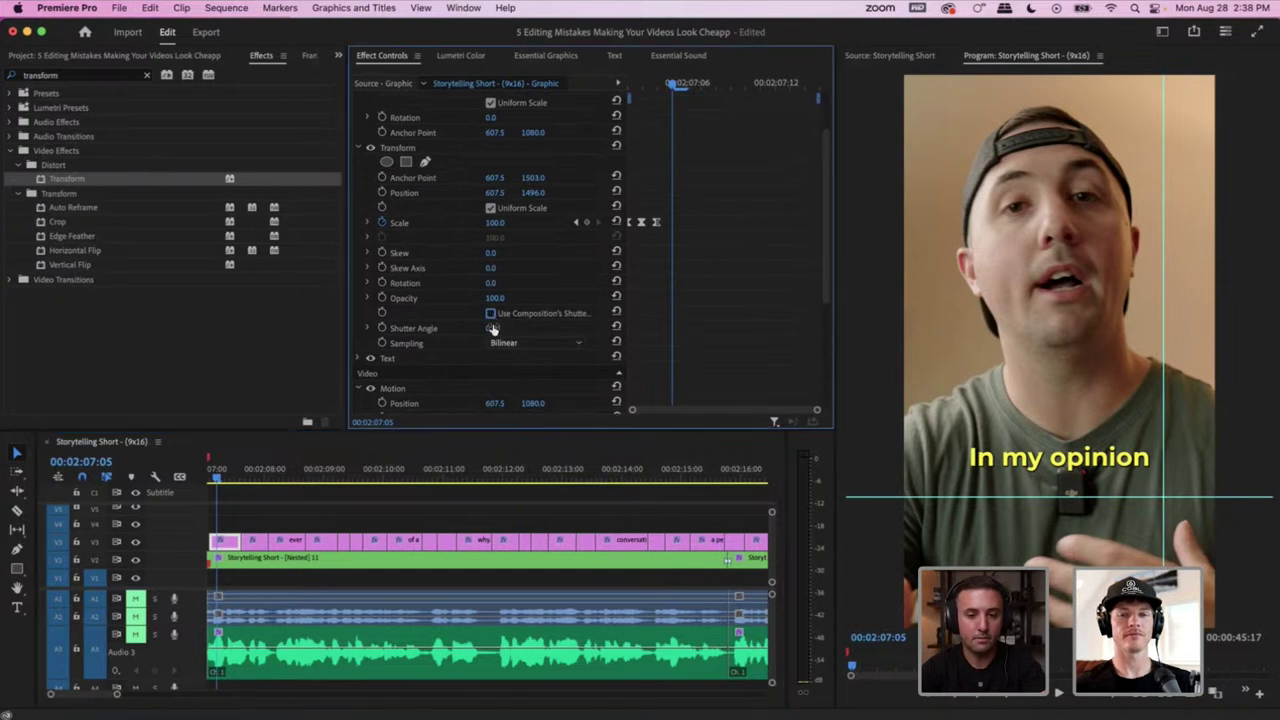
left_click(492, 329)
type("14")
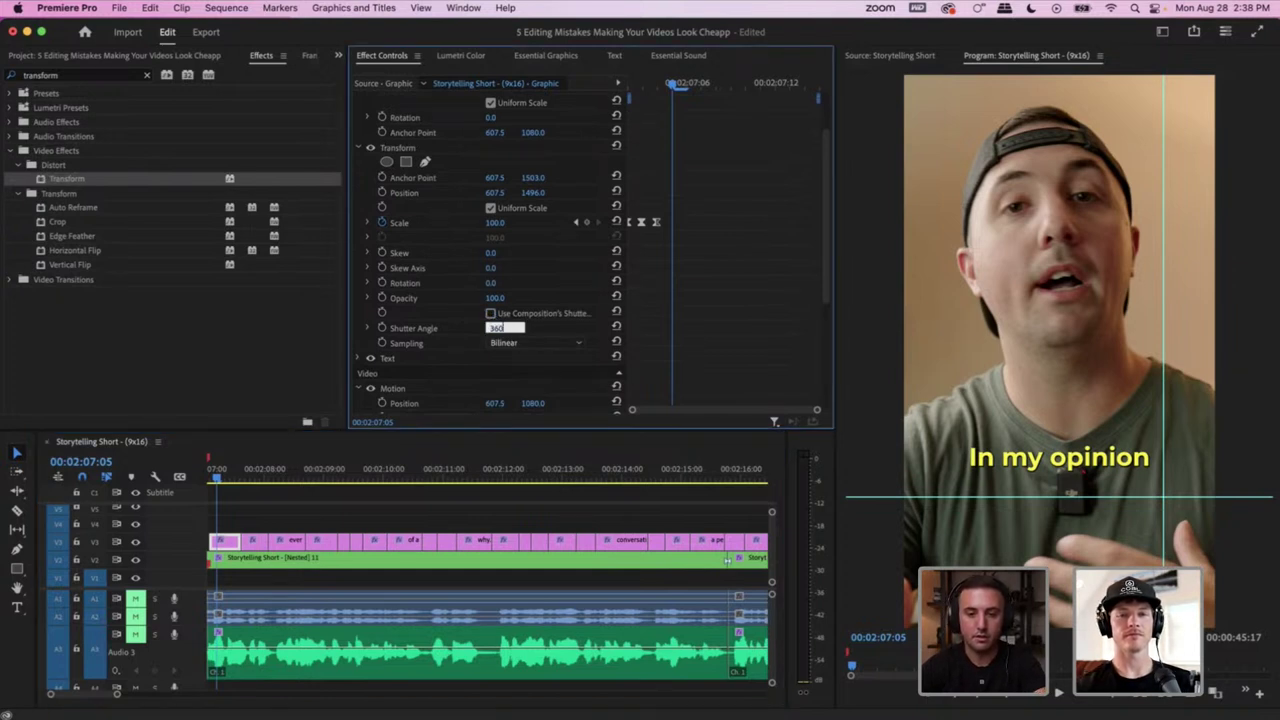
type("60")
key("Return")
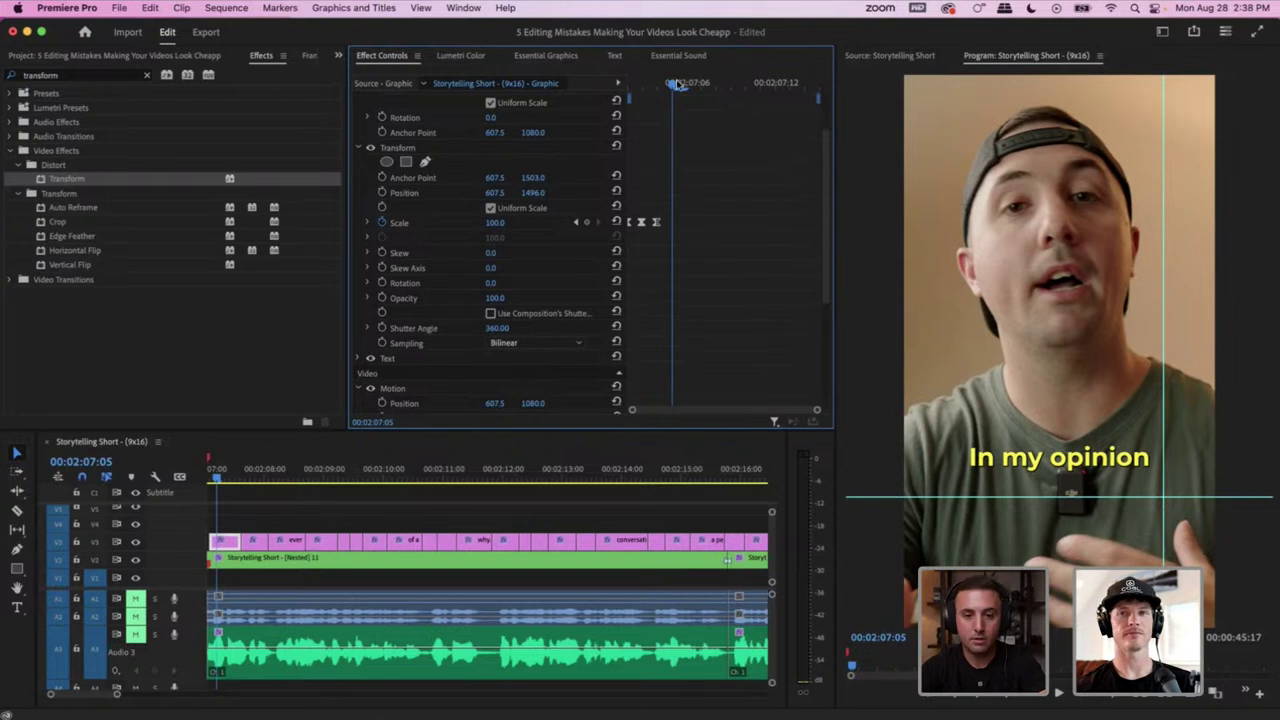
Play back the caption pop-in from just before it and reselect the first caption clip
left_click_drag(677, 84, 778, 88)
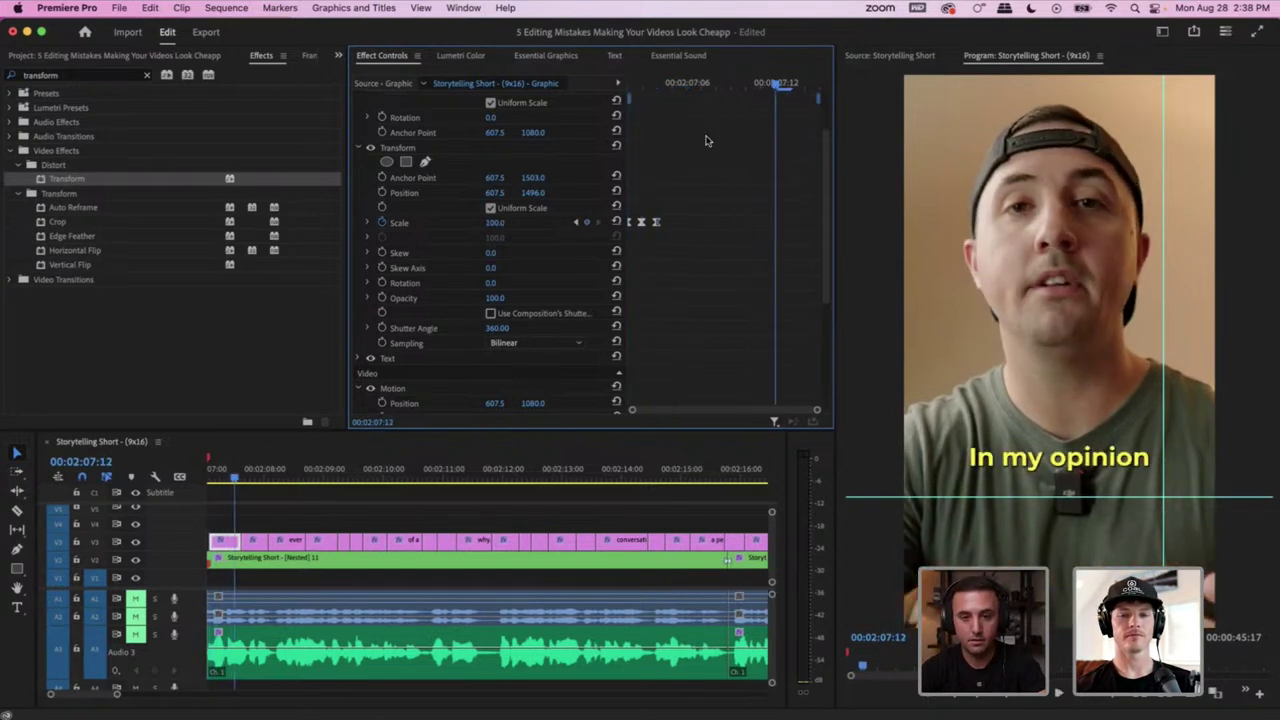
left_click(211, 480)
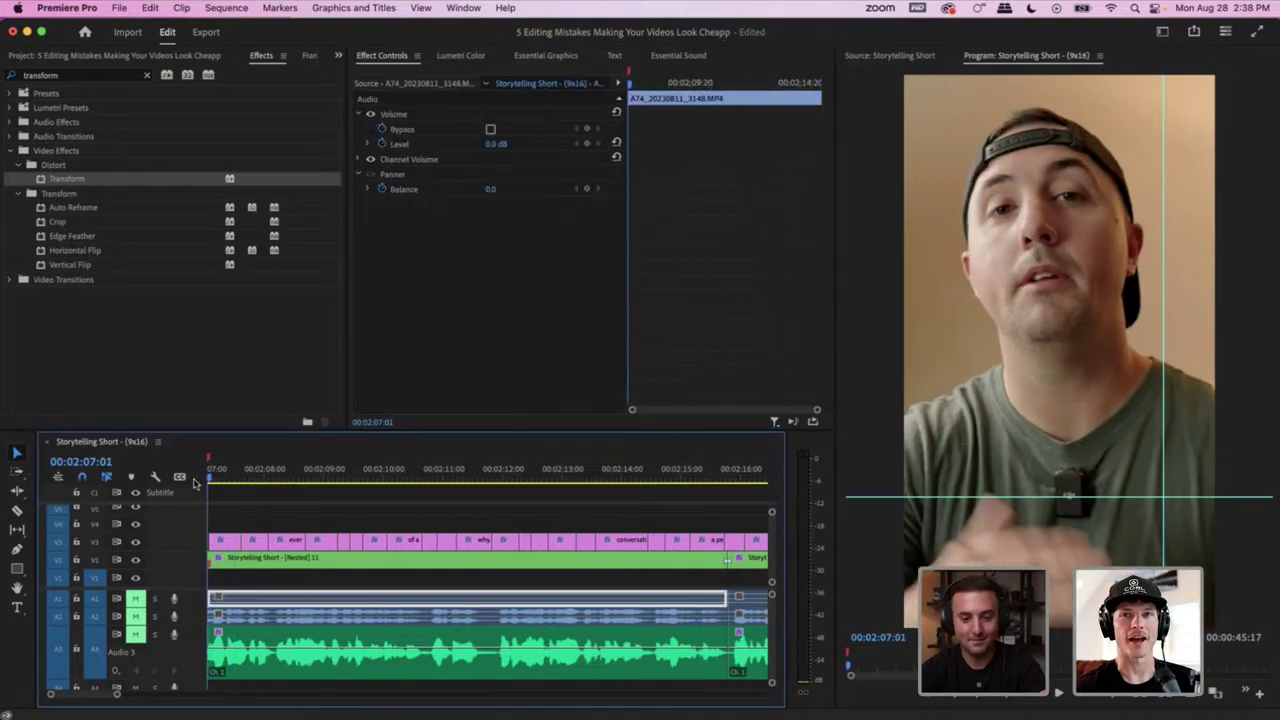
key("space")
key("space")
left_click(224, 543)
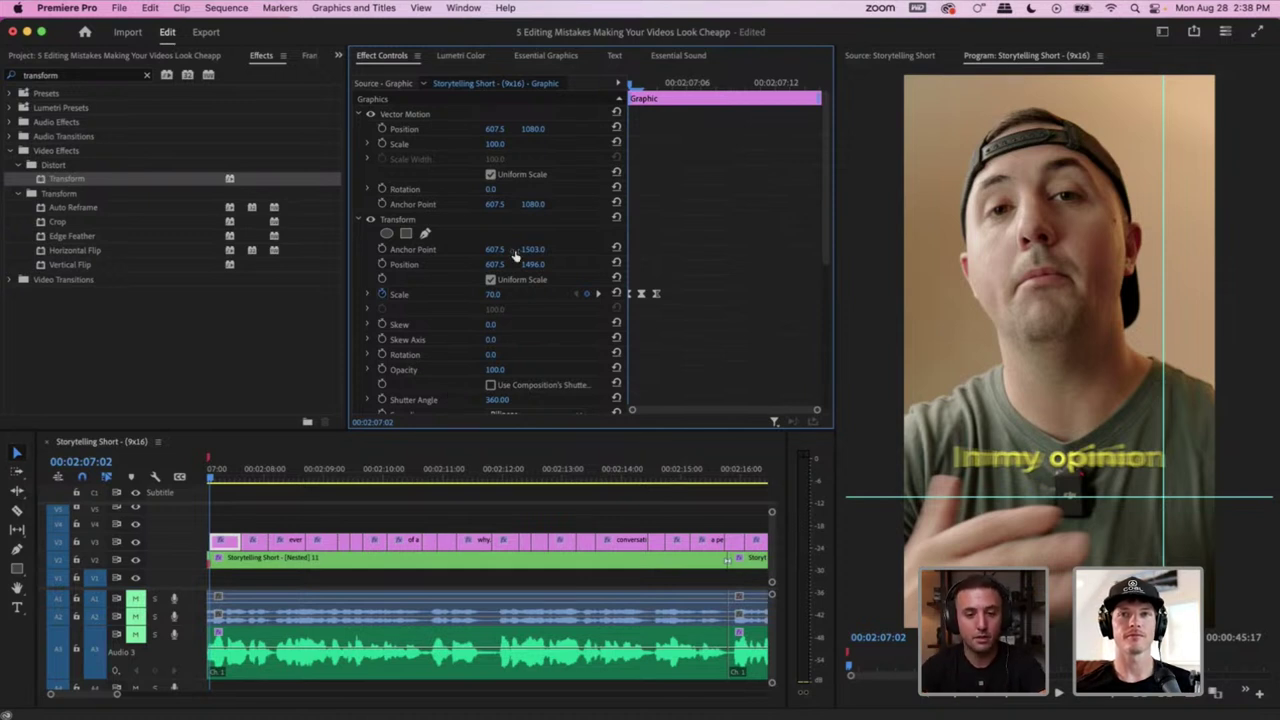
Save the Transform effect as a preset named 'Pop In Text', anchored to In Point
right_click(409, 222)
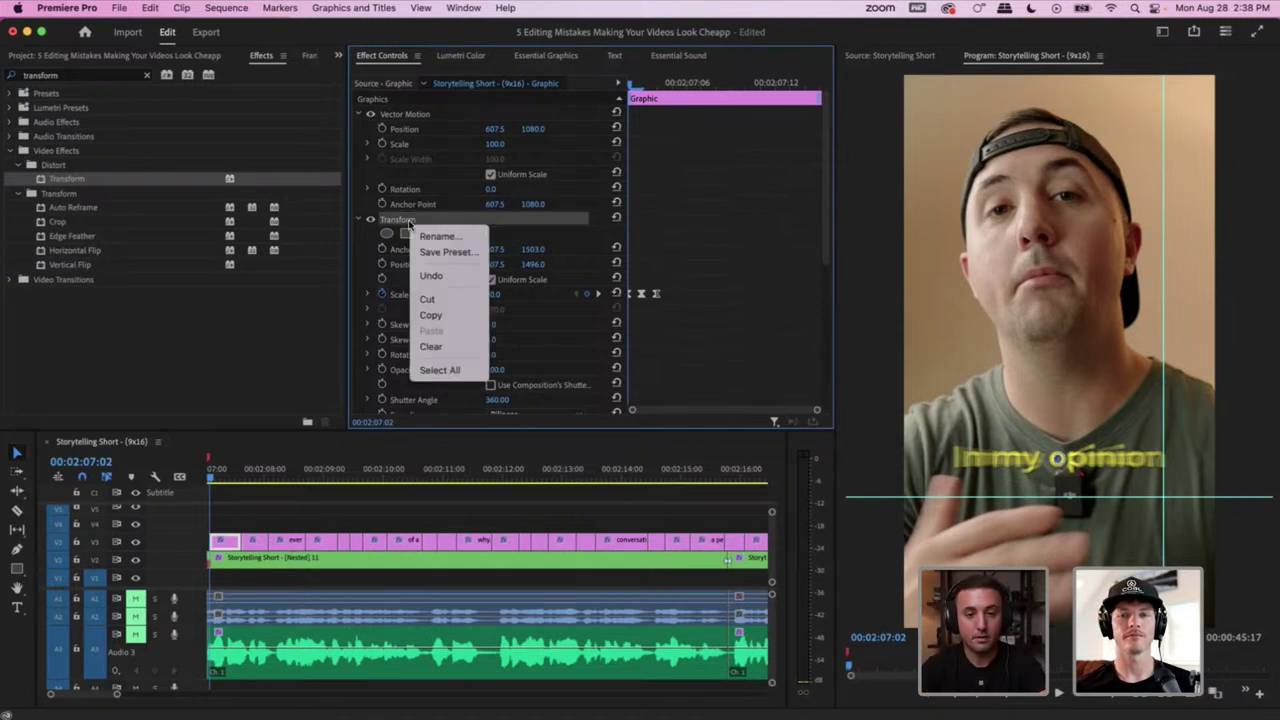
left_click(401, 220)
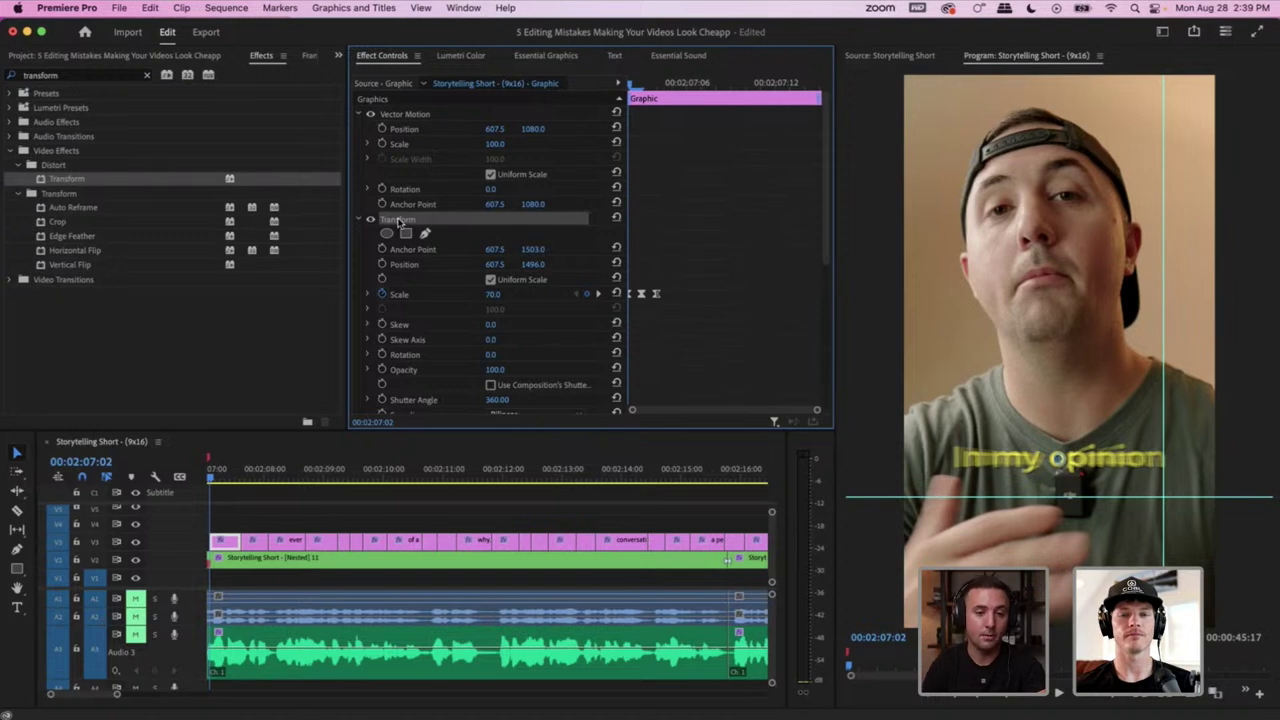
right_click(399, 220)
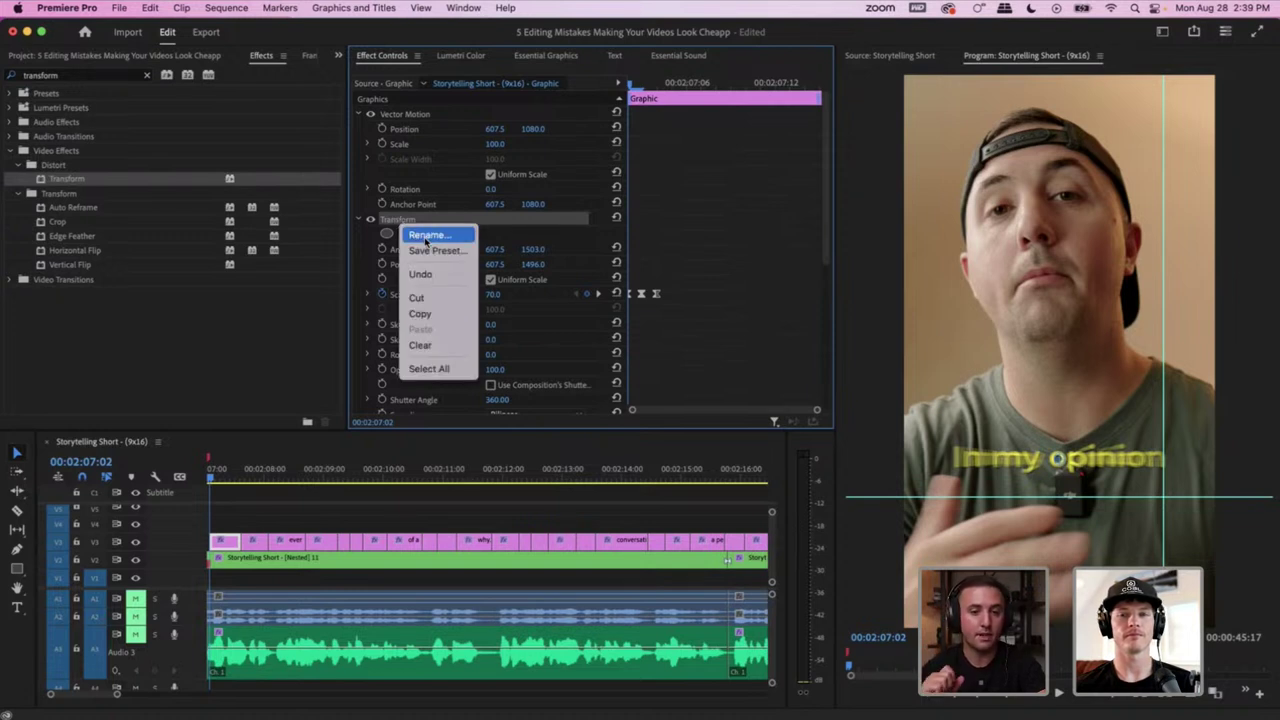
left_click(427, 235)
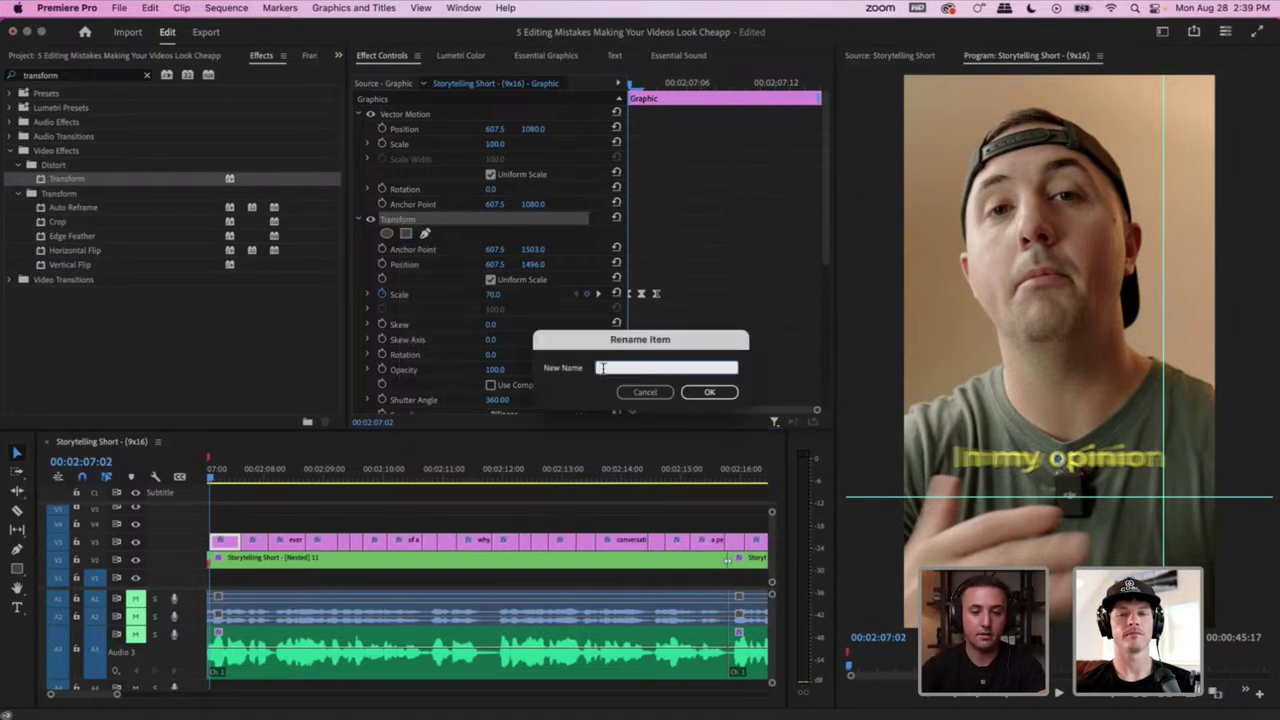
left_click(641, 392)
right_click(400, 220)
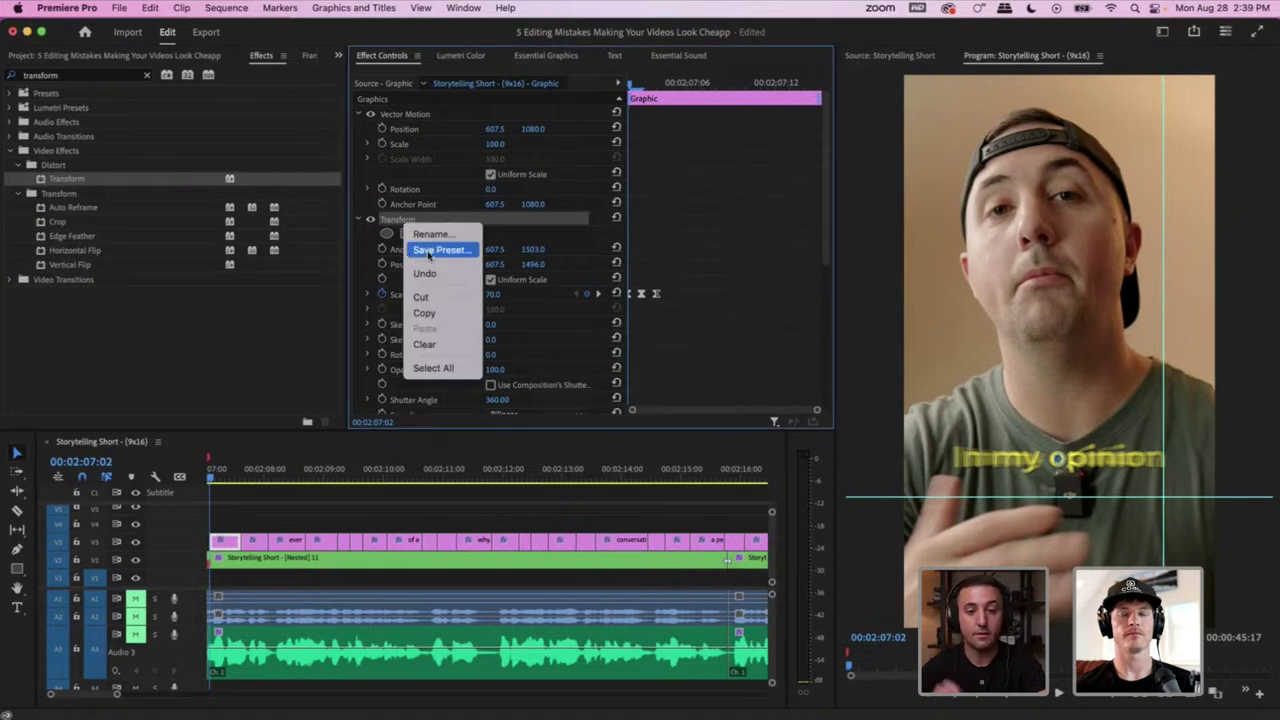
left_click(427, 253)
key("BackSpace")
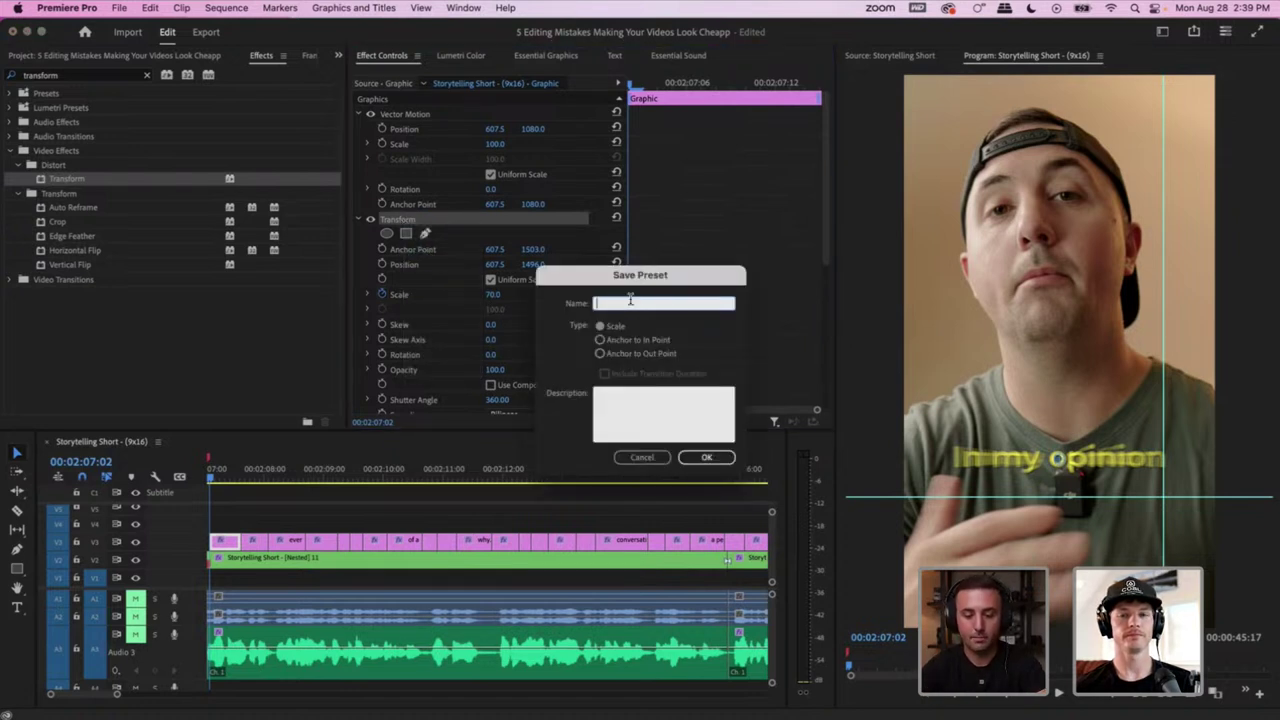
type("Pop")
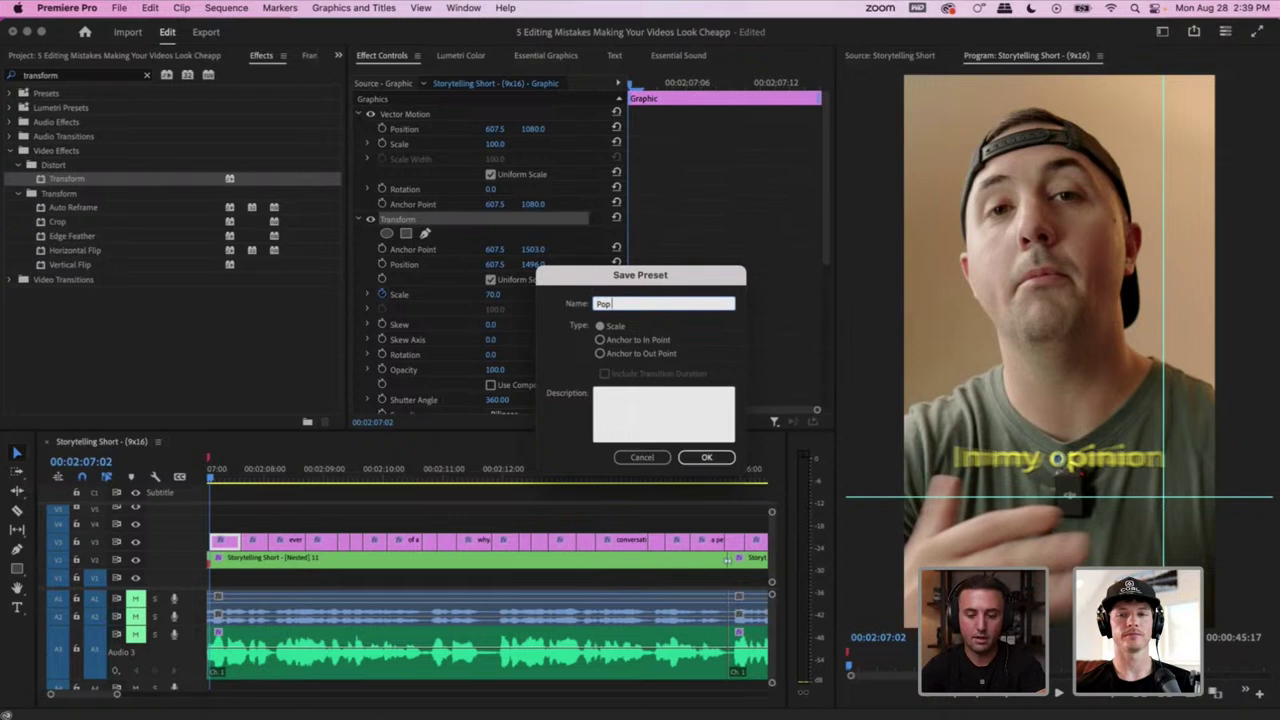
type(" In Tex")
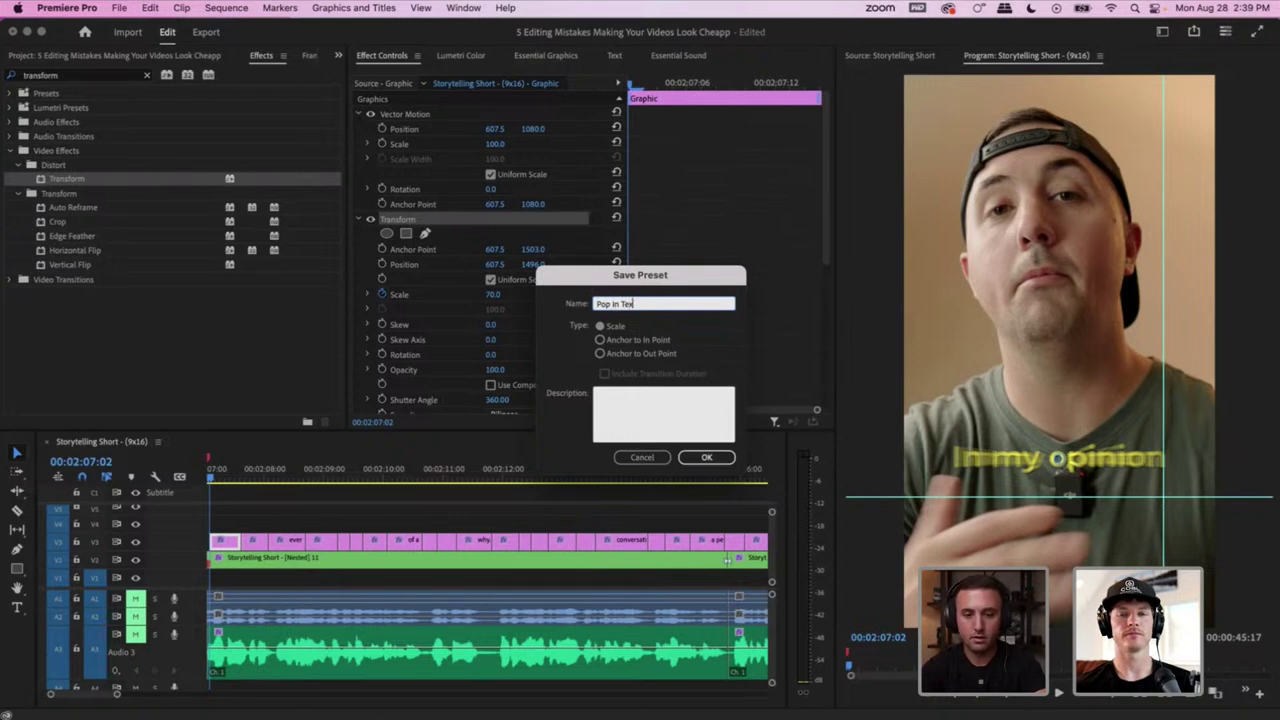
type("t")
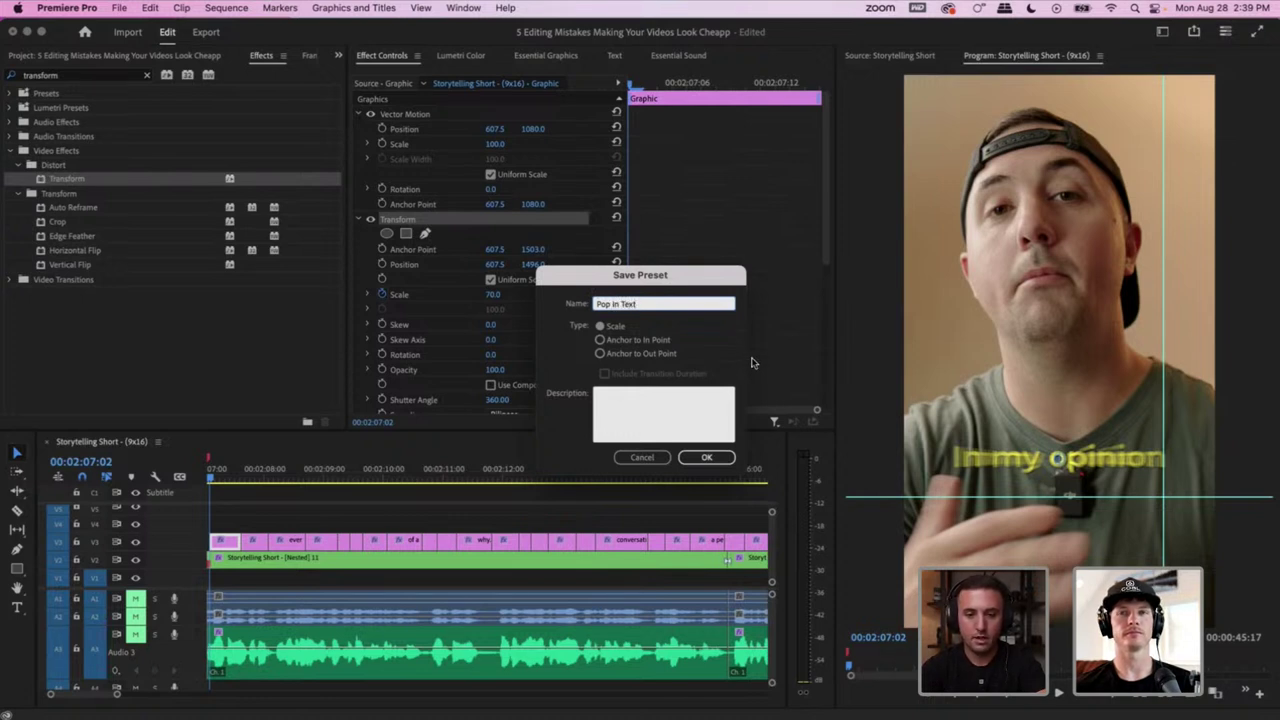
left_click(612, 345)
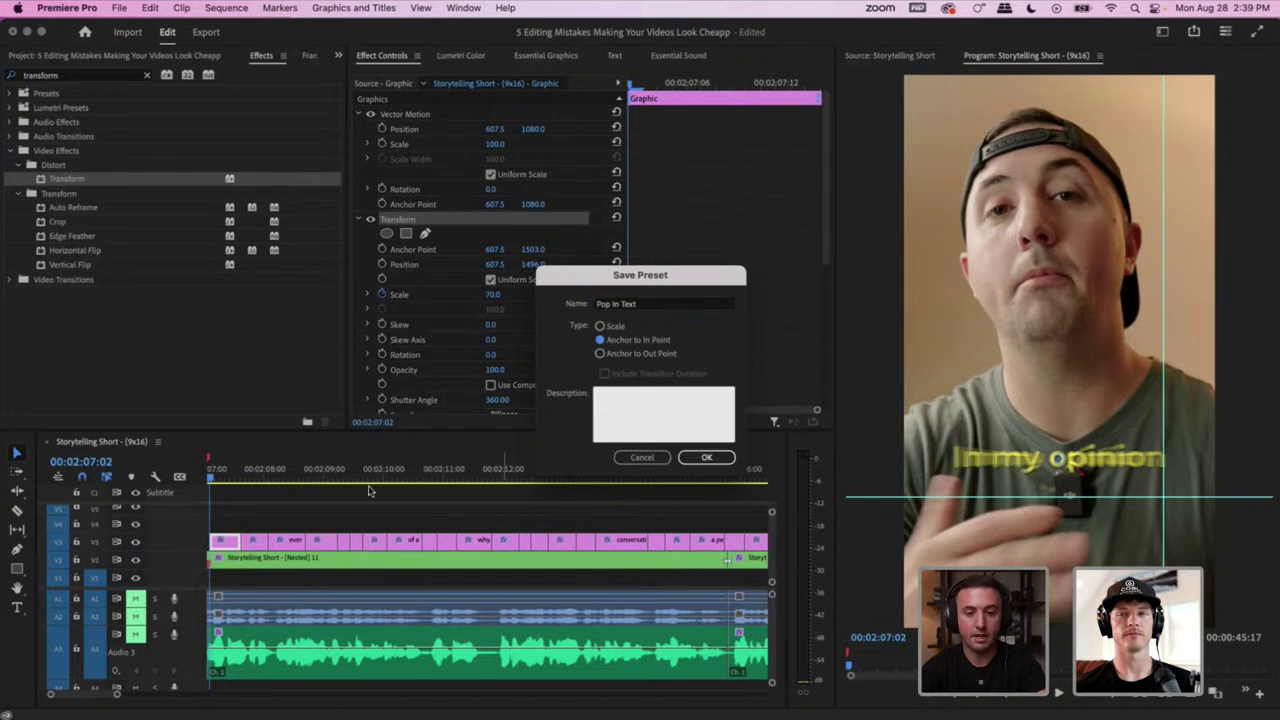
left_click(705, 457)
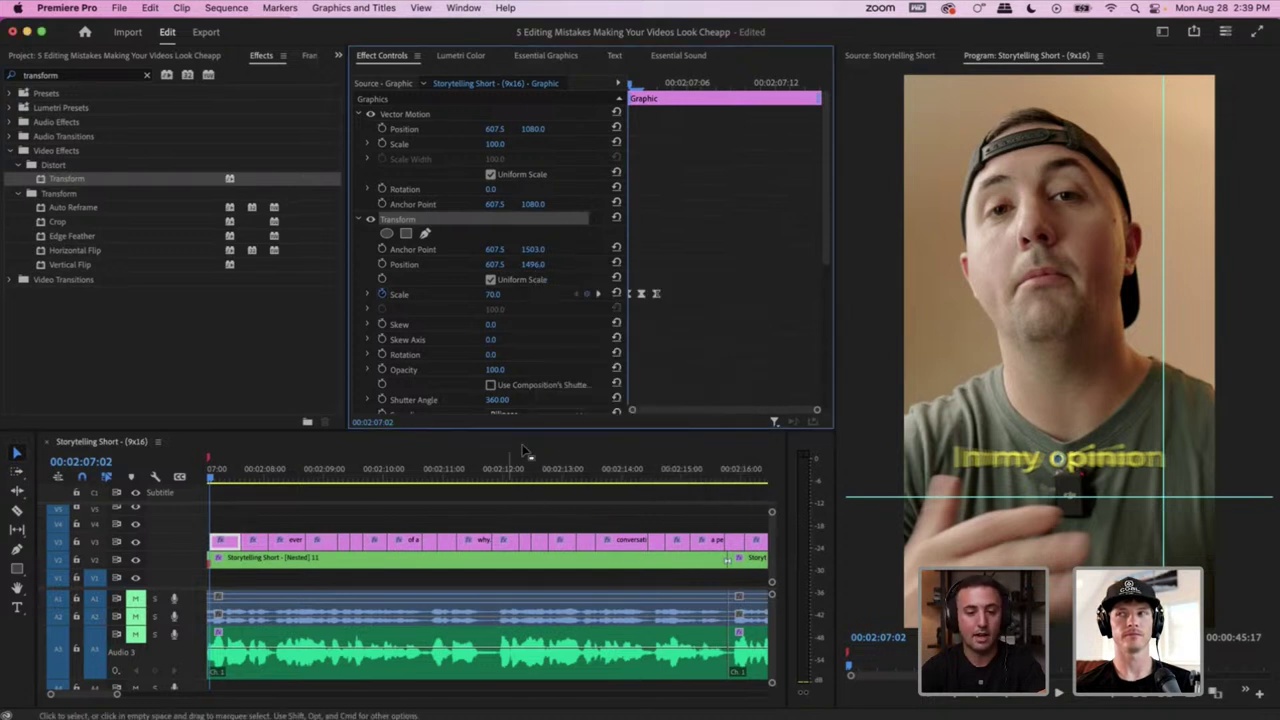
left_click(338, 57)
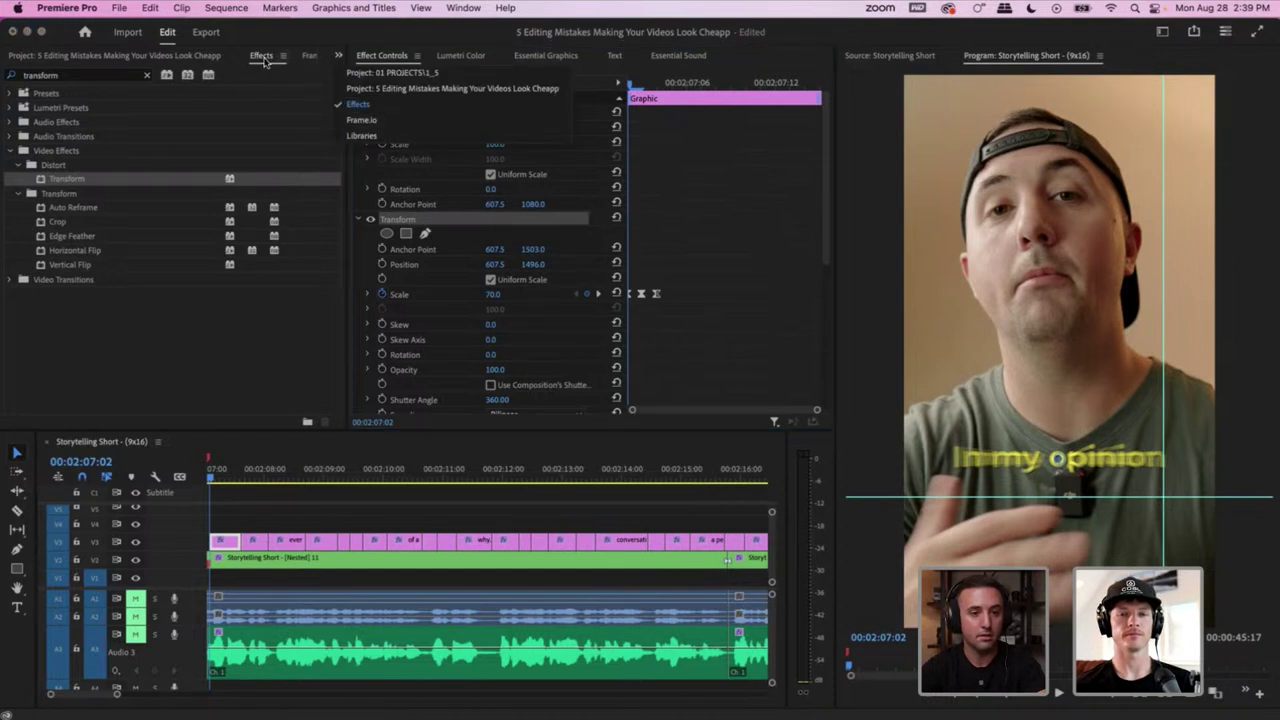
Clear the 'transform' search and pick the Pop In Text preset from the Presets folder
left_click(265, 60)
left_click(147, 75)
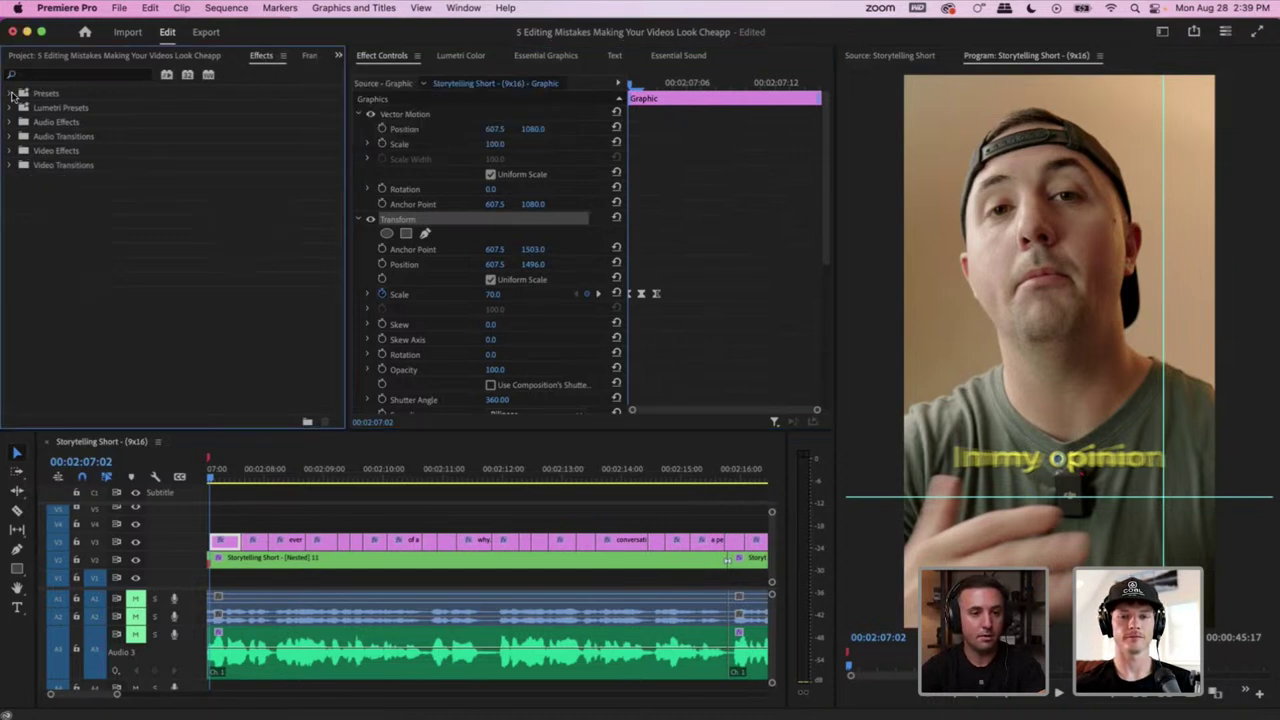
left_click(11, 94)
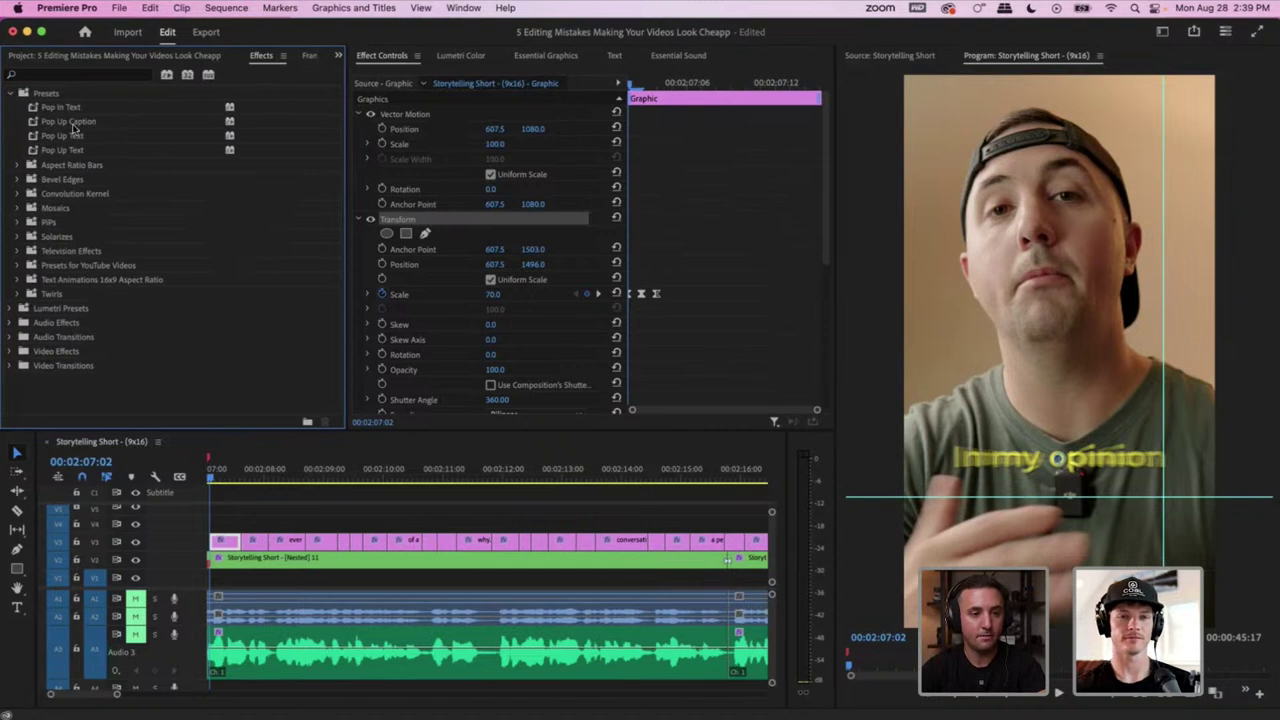
left_click(52, 107)
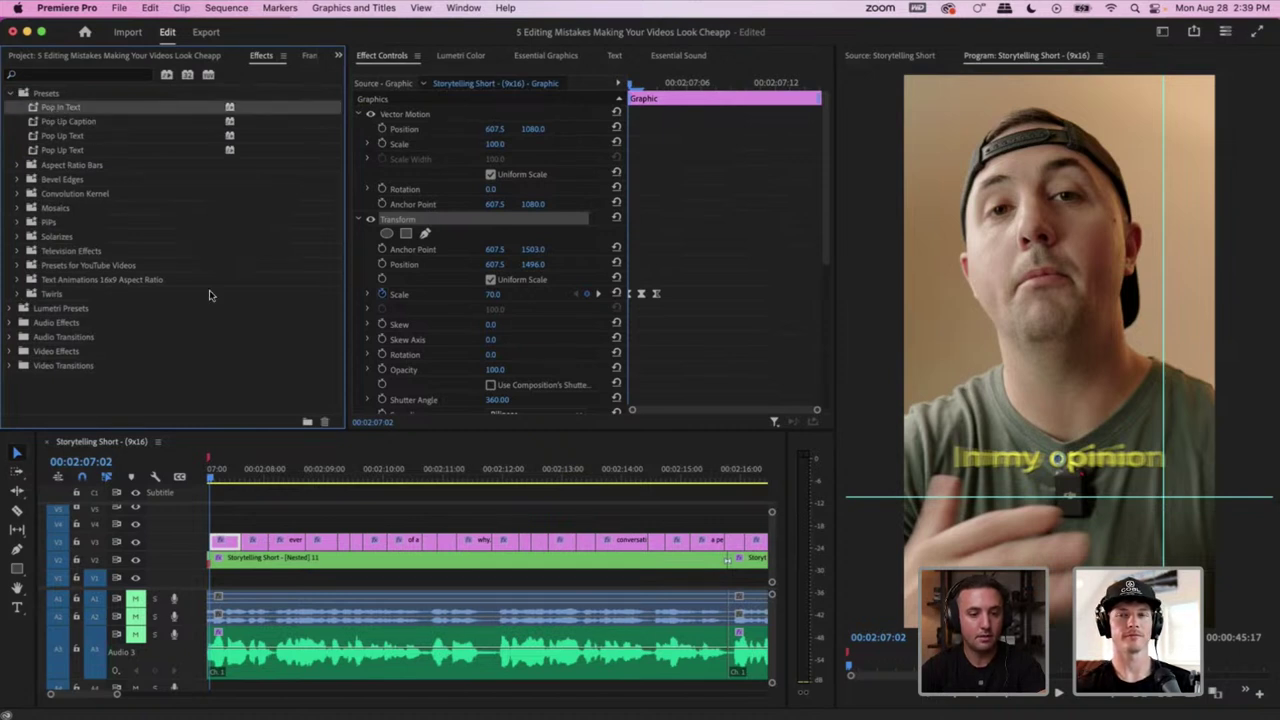
Marquee-select all V3 caption clips, drop Pop In Text on them, and preview playback
left_click(277, 496)
key("minus")
key("minus")
key("minus")
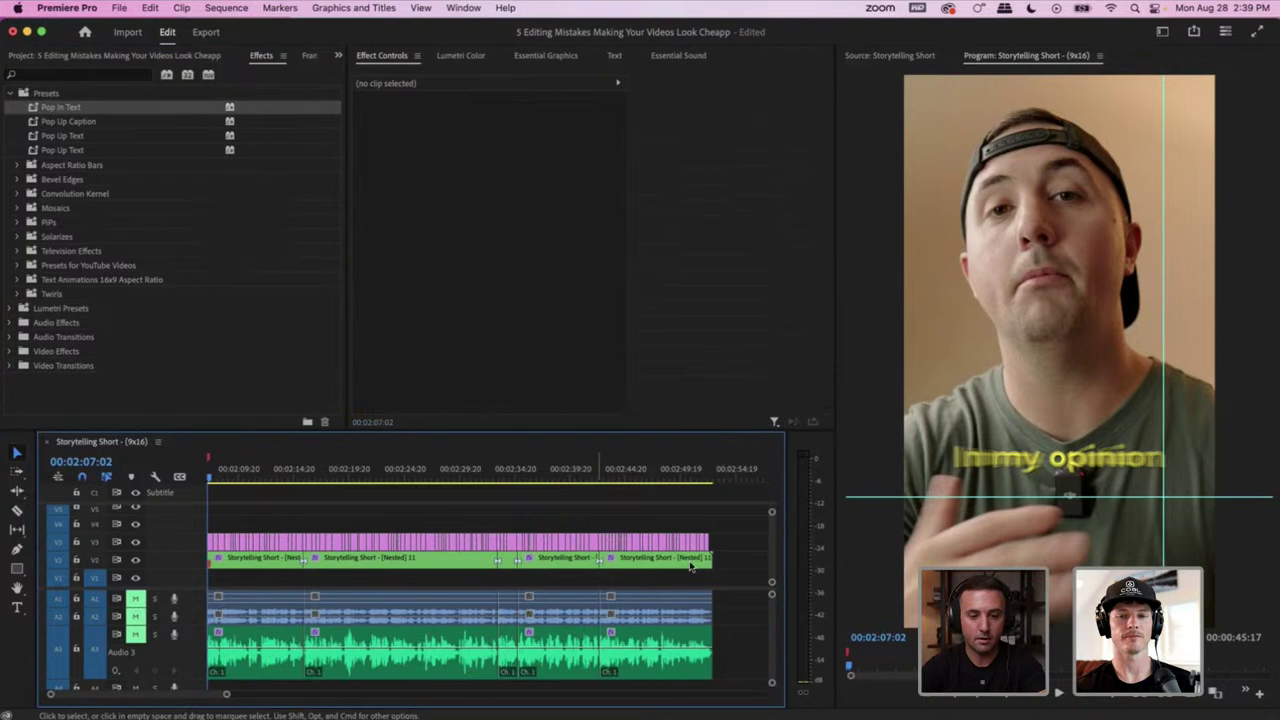
left_click_drag(728, 524, 191, 543)
key("equal")
key("equal")
key("equal")
key("equal")
key("equal")
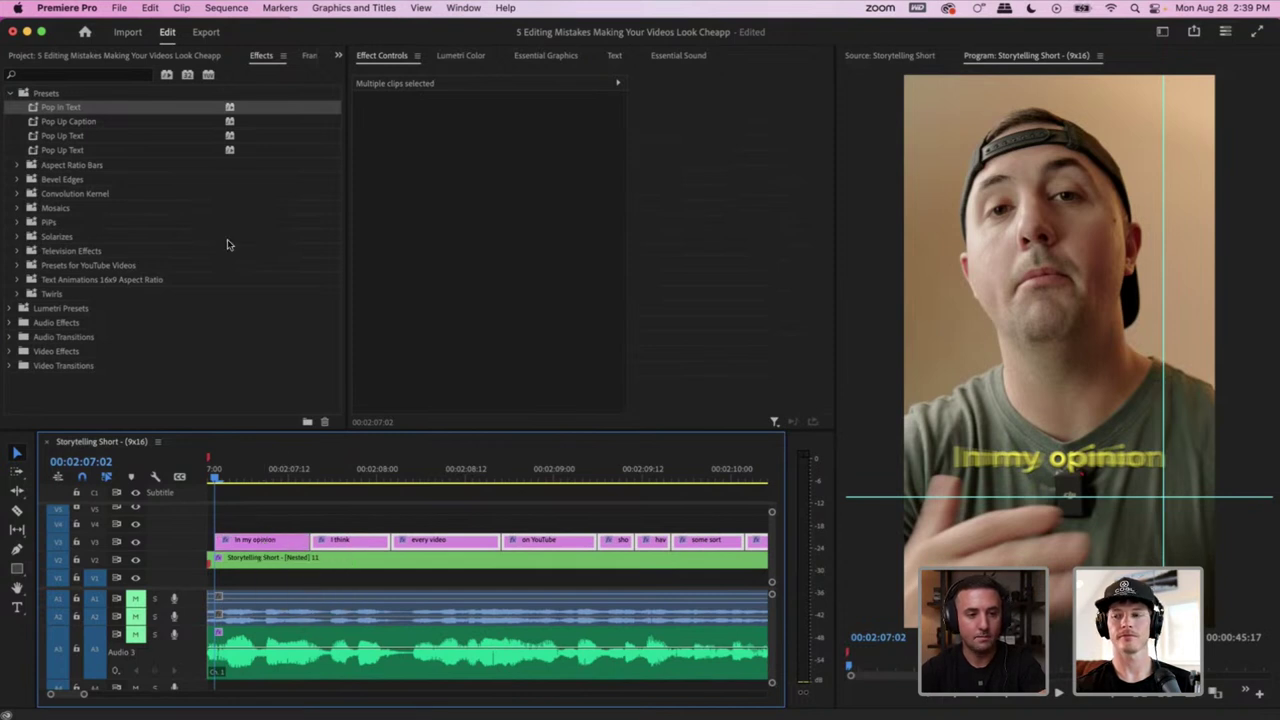
left_click_drag(62, 107, 350, 541)
left_click(344, 490)
key("space")
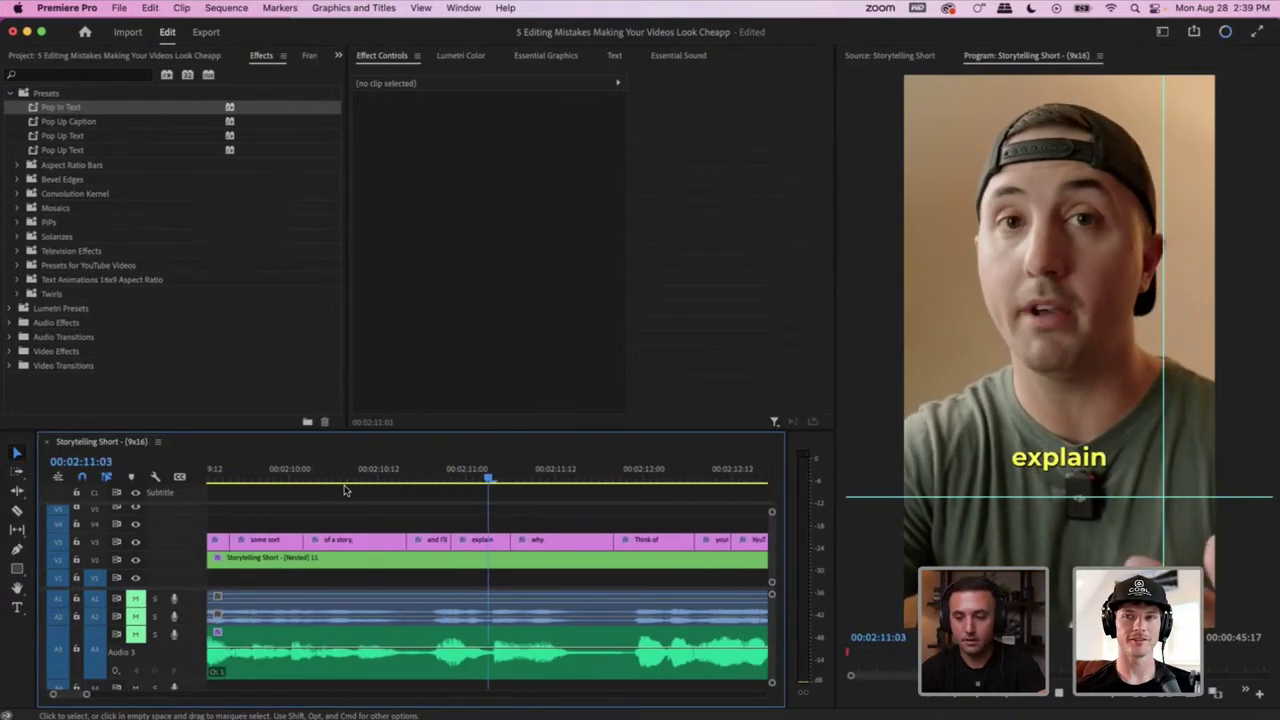
scroll(344, 490, "down", 5)
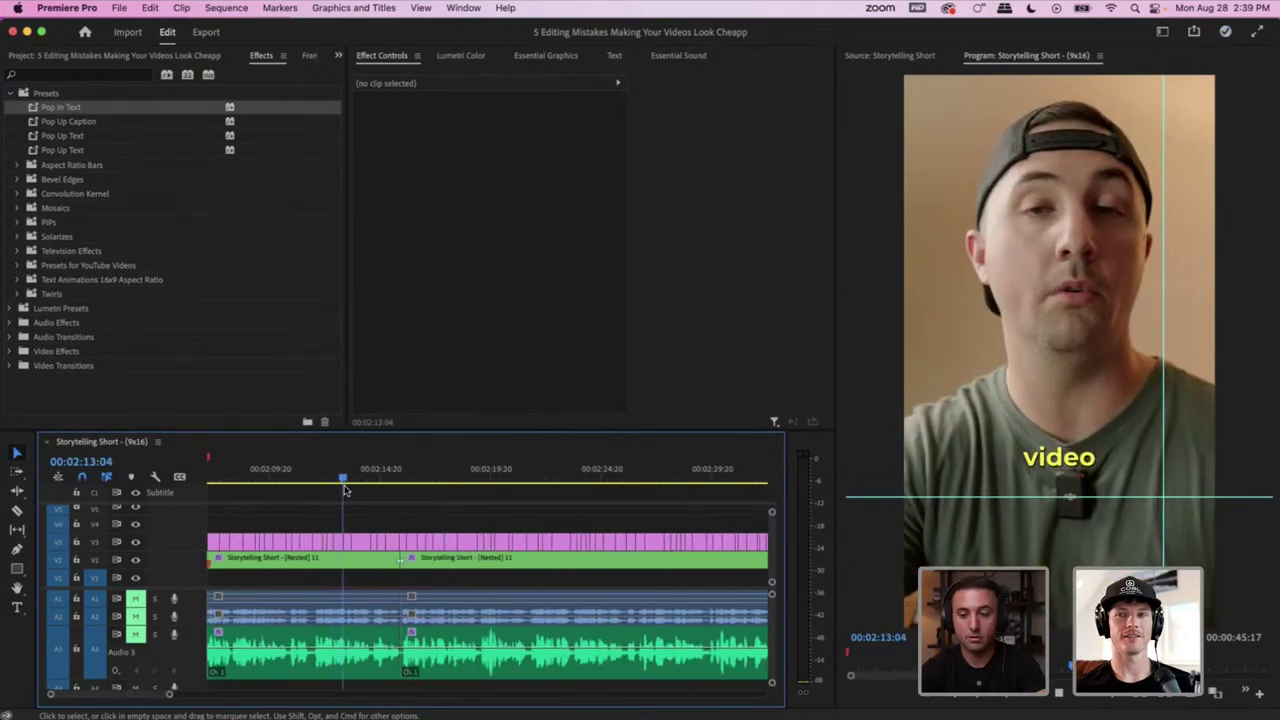
scroll(344, 490, "down", 5)
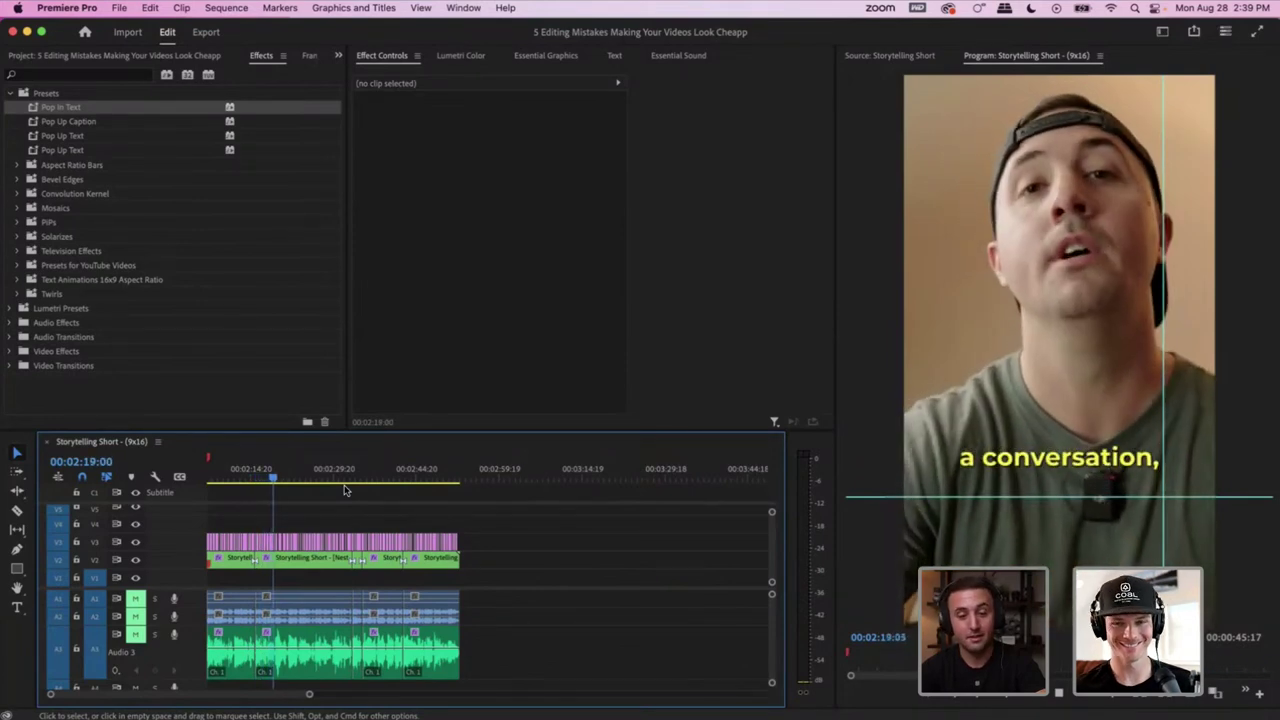
left_click(320, 598)
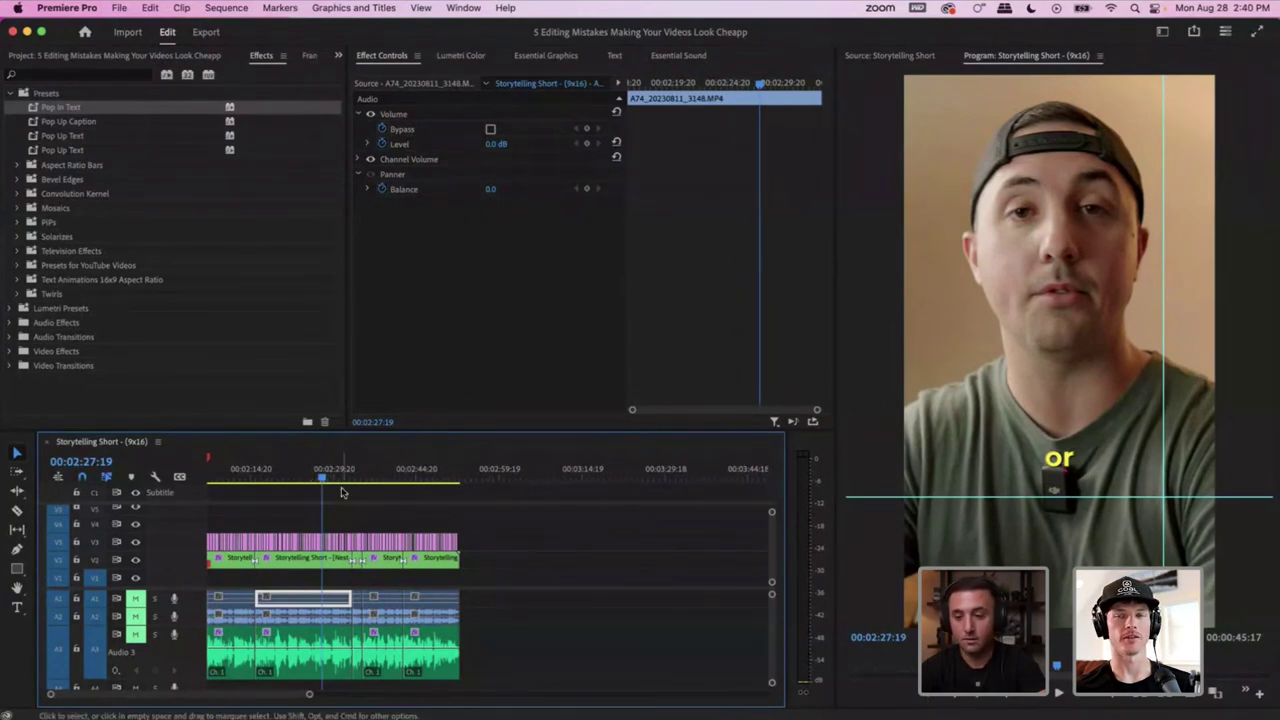
key("space")
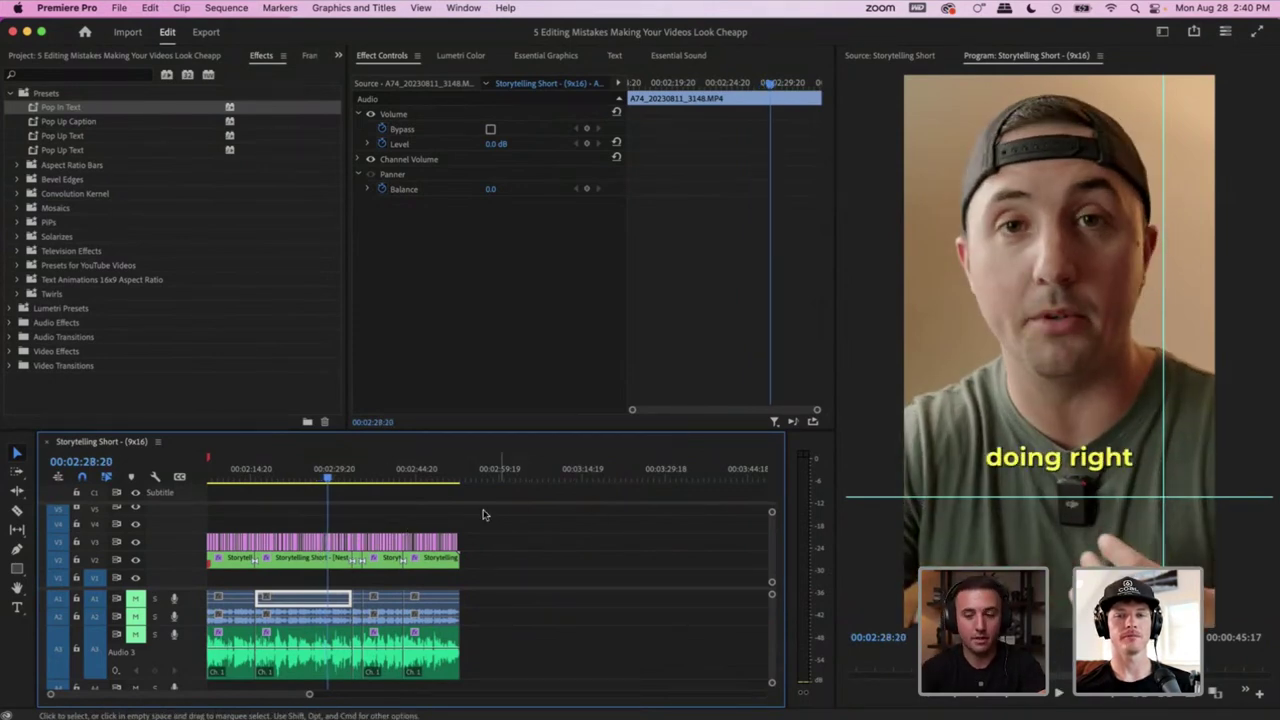
key("space")
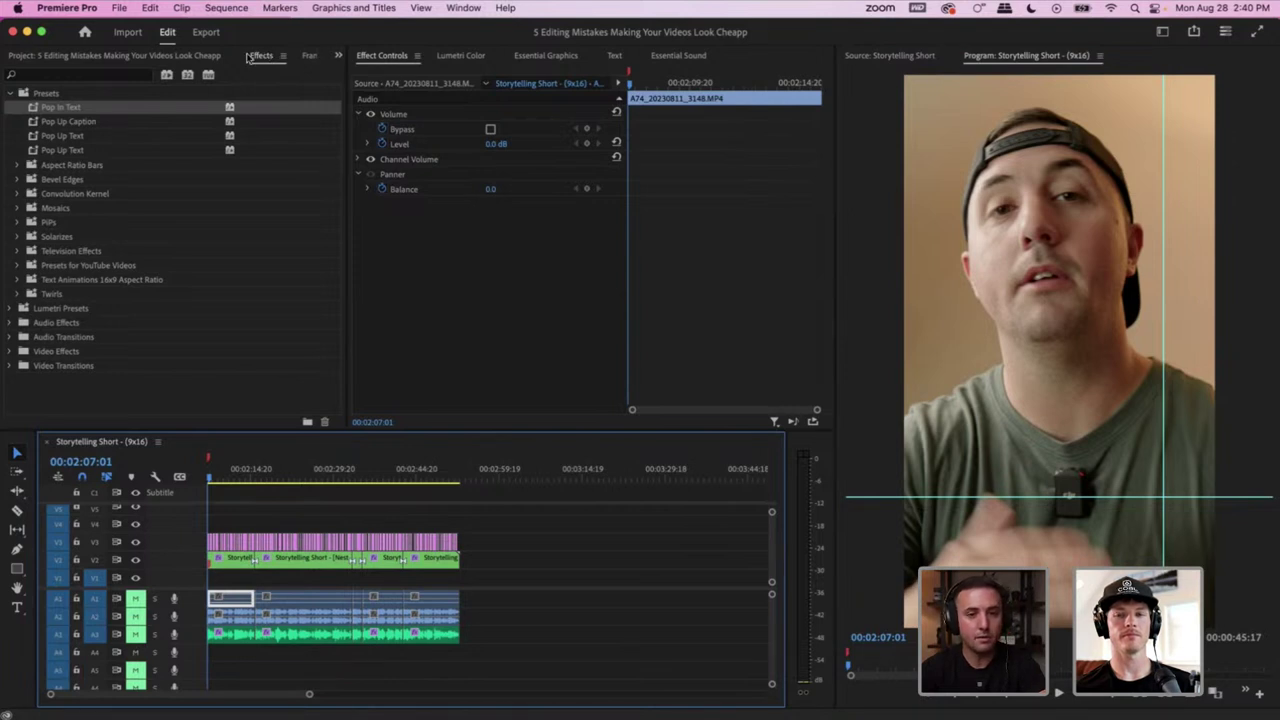
Show the Project: 5 Editing Mistakes panel and expand the 02 VIDEO bin
left_click(338, 55)
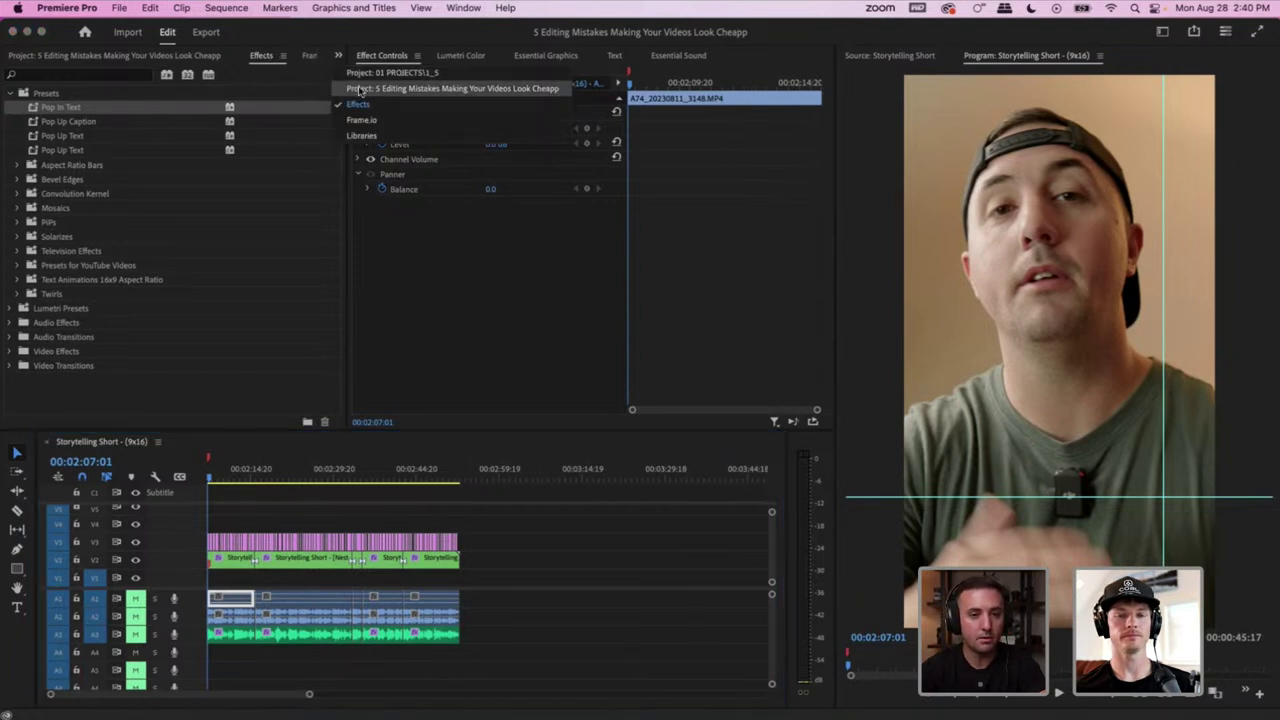
left_click(360, 89)
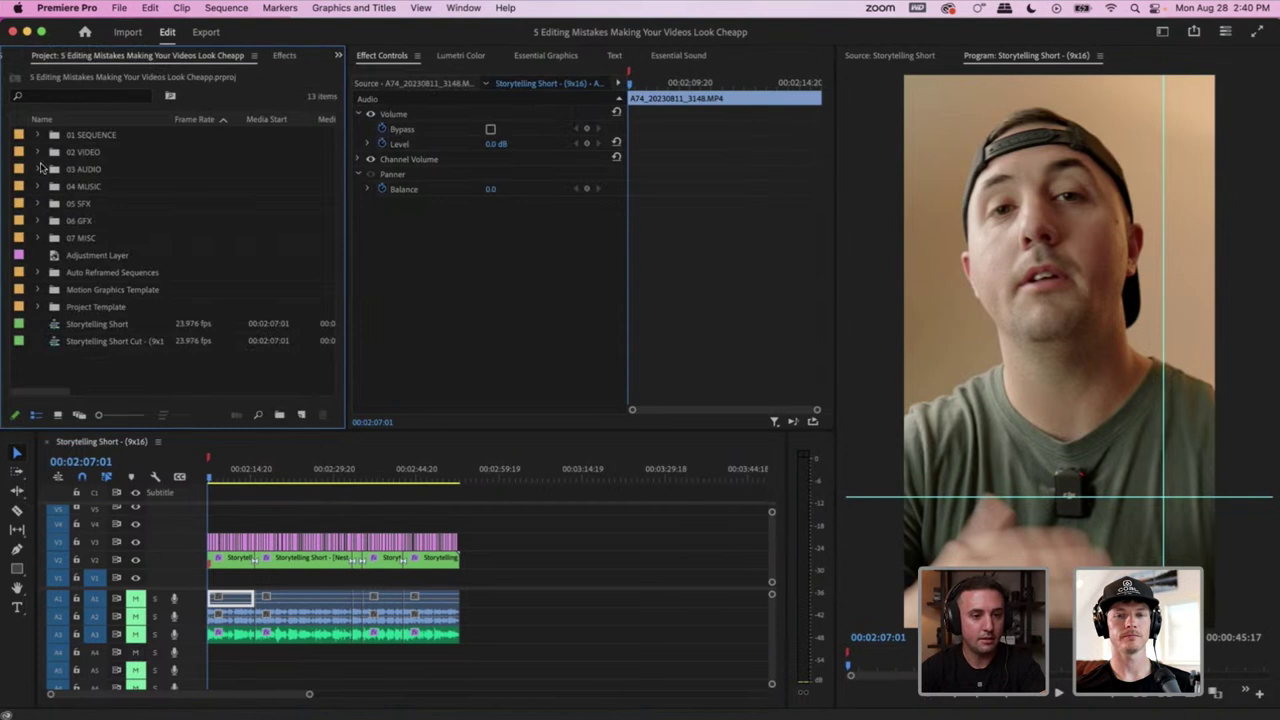
left_click(38, 152)
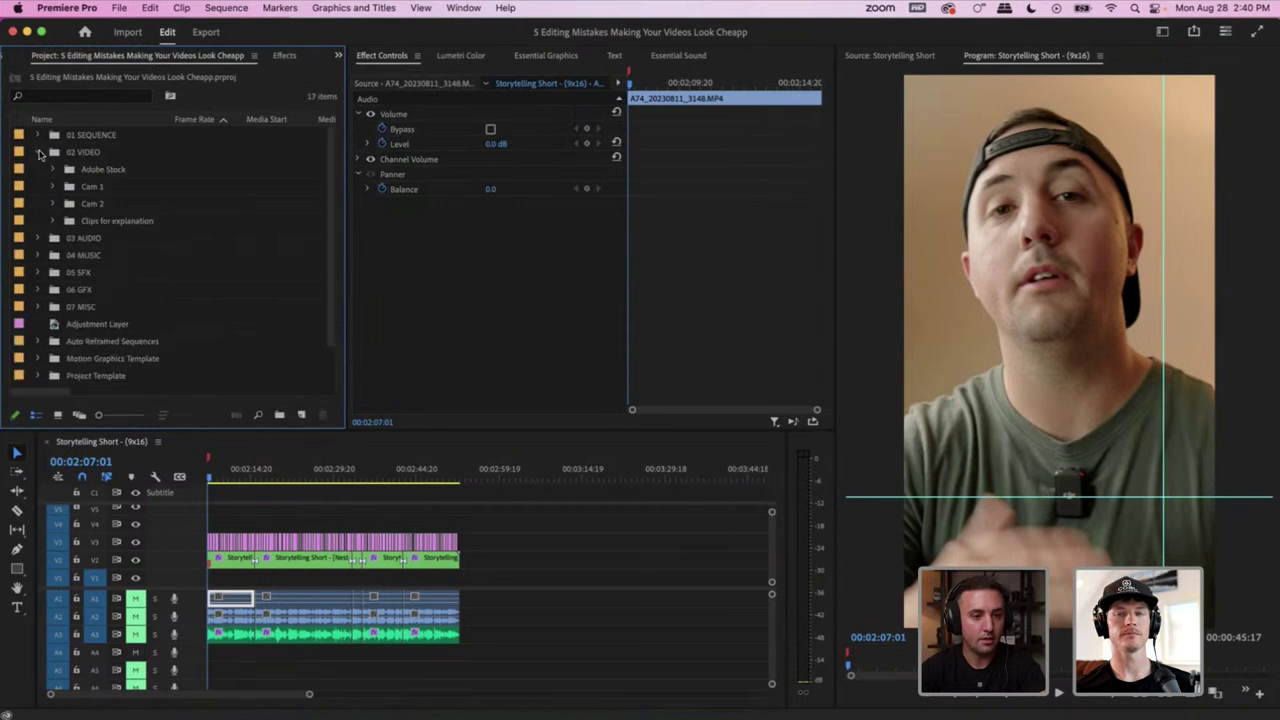
left_click(304, 598)
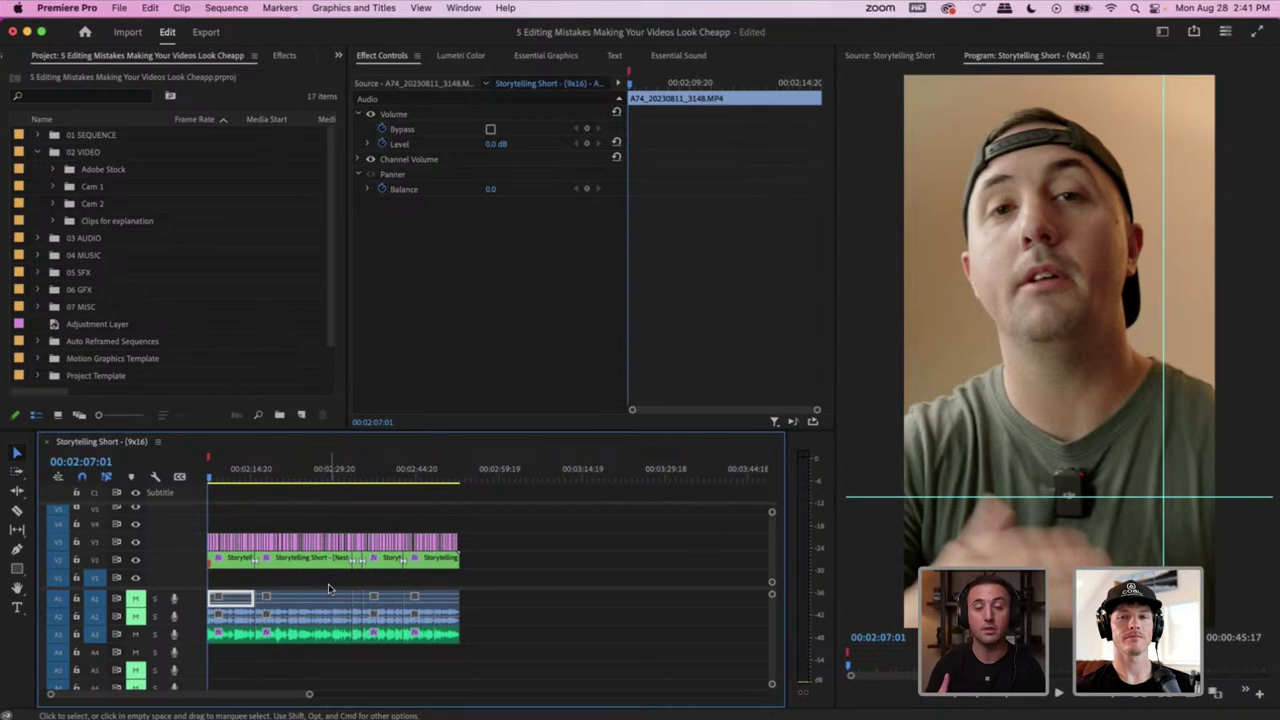
Save the project, then browse the Adobe Stock and Clips for explanation bins
key("super+s")
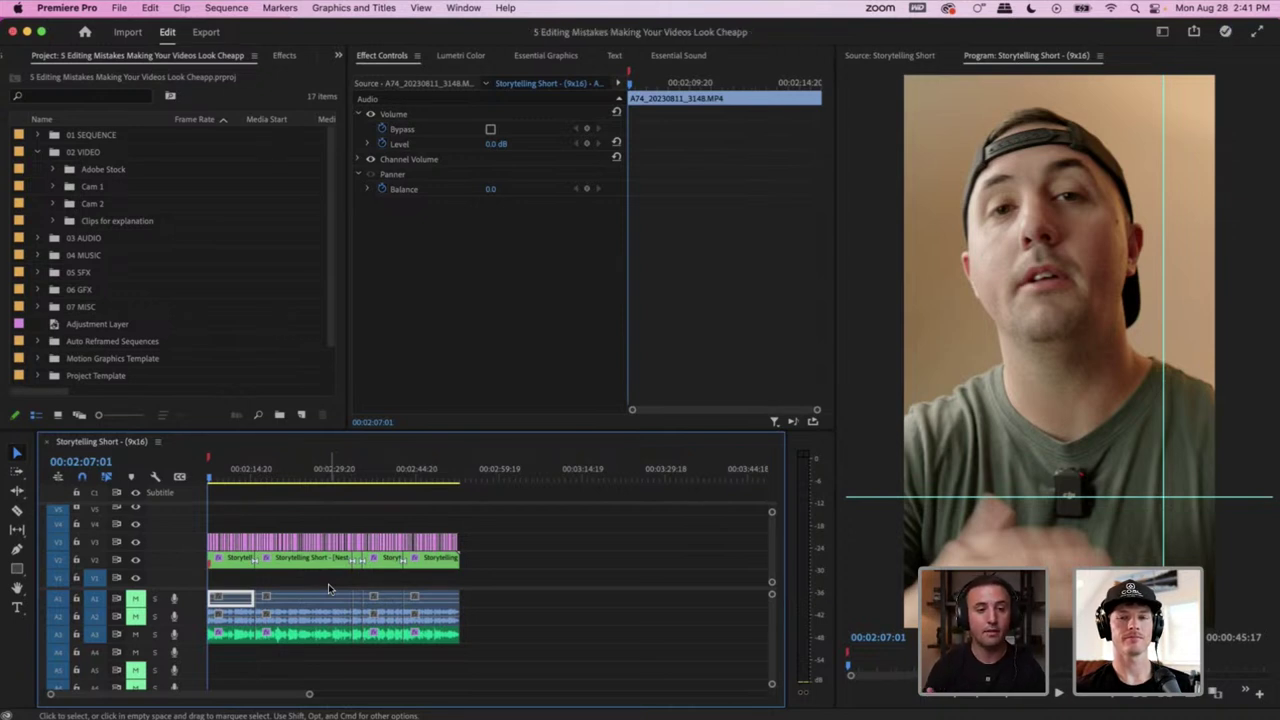
left_click(53, 170)
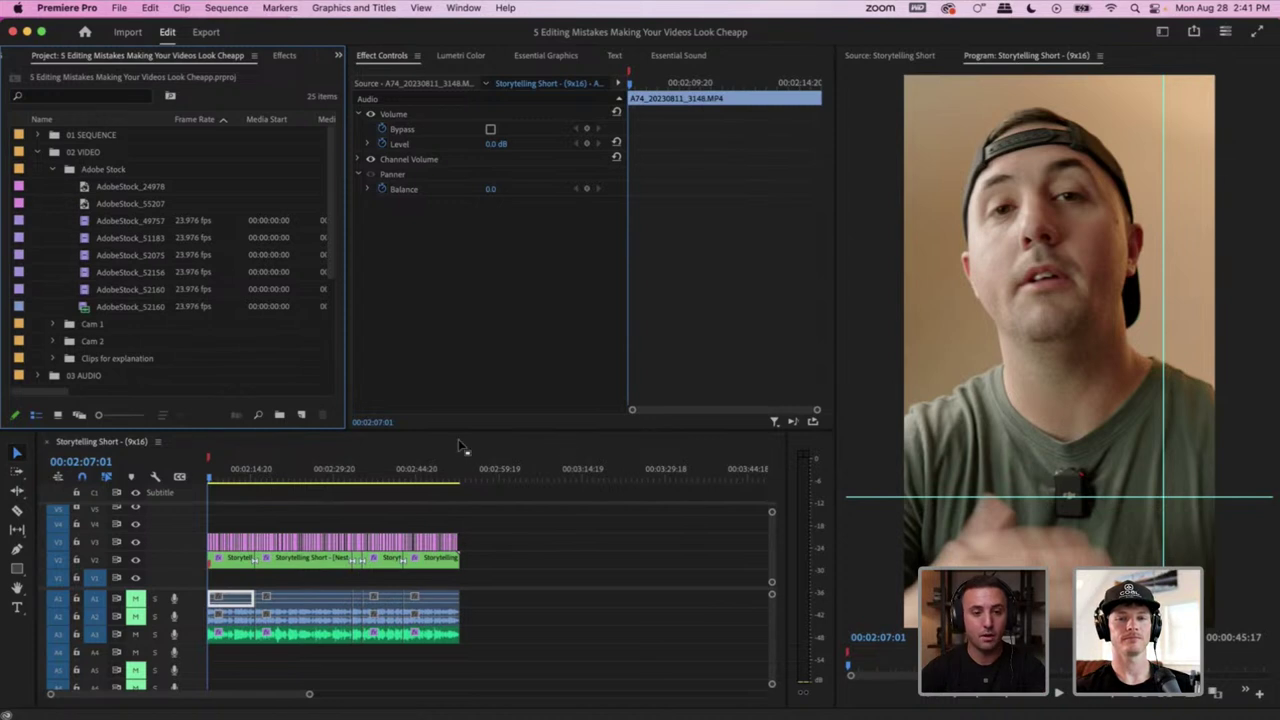
left_click(558, 60)
left_click(464, 58)
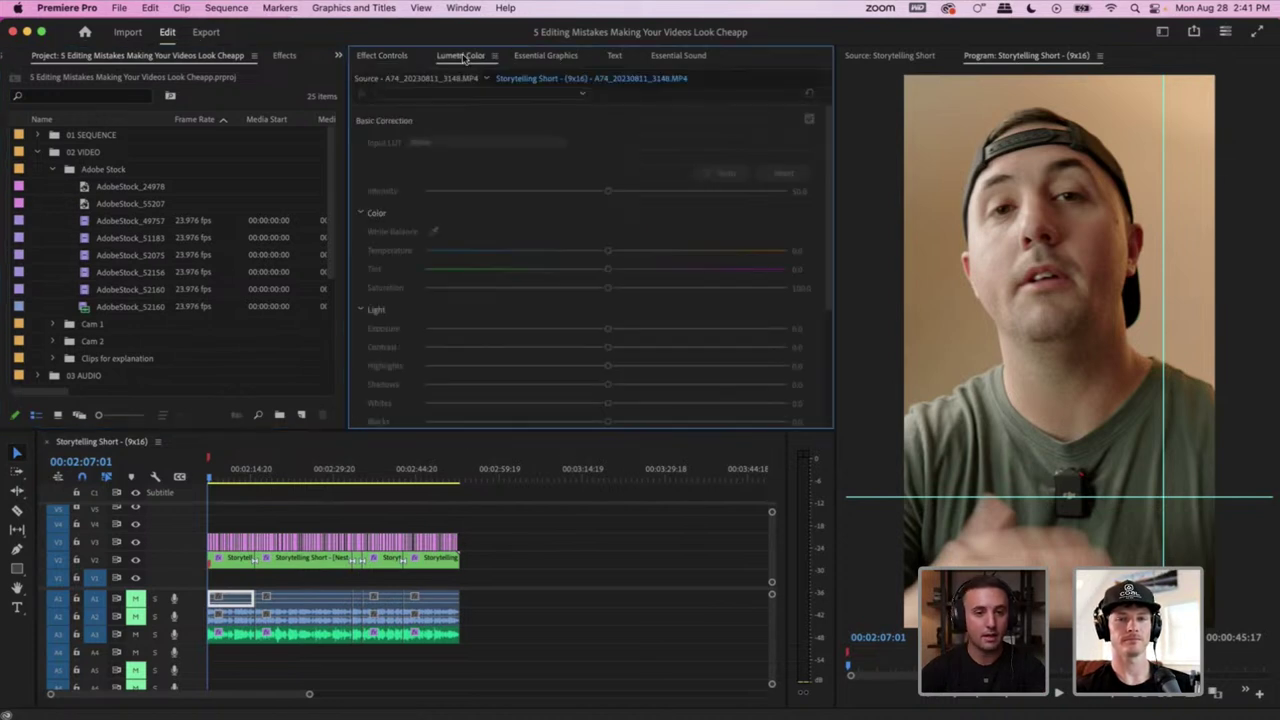
left_click(338, 56)
left_click(385, 88)
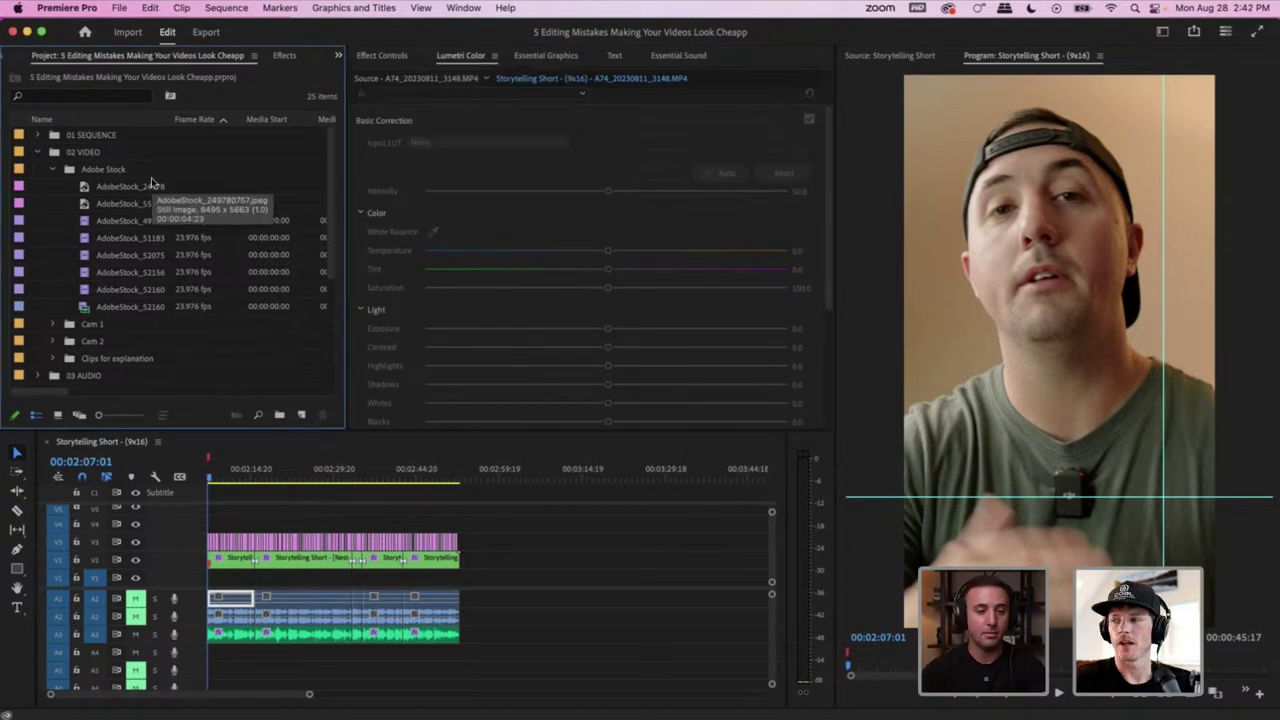
scroll(107, 267, "down", 4)
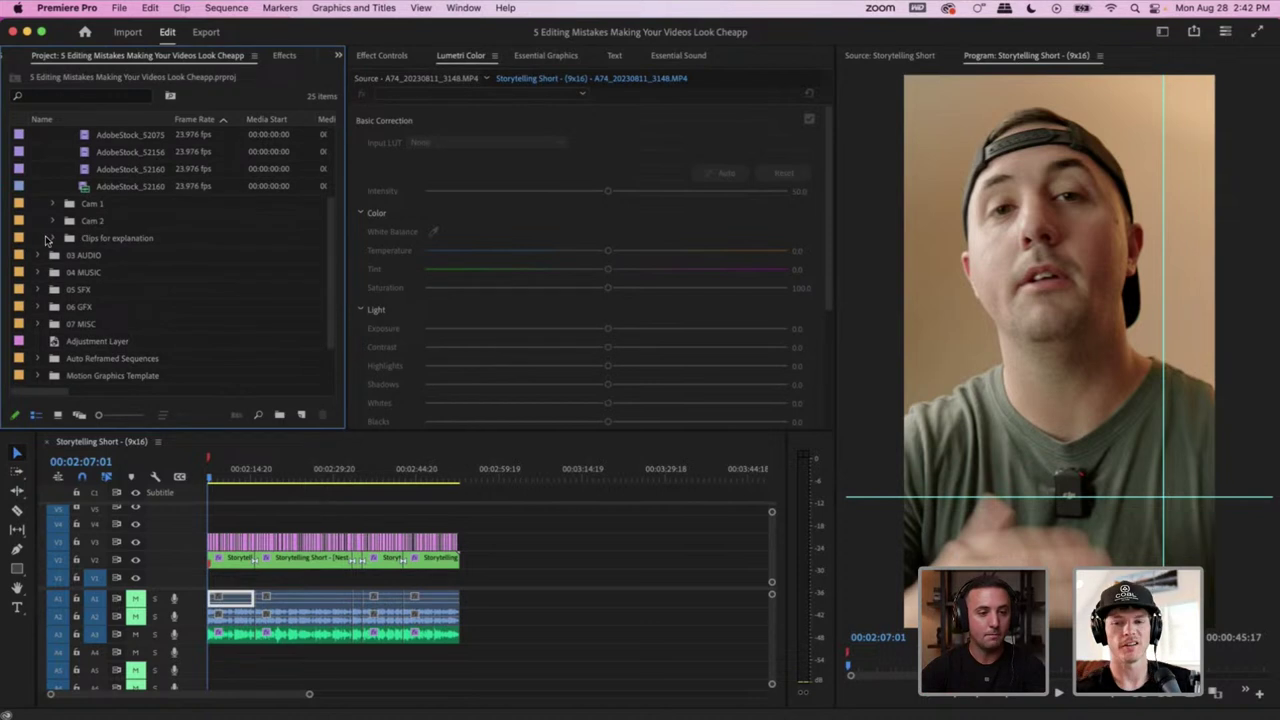
left_click(52, 238)
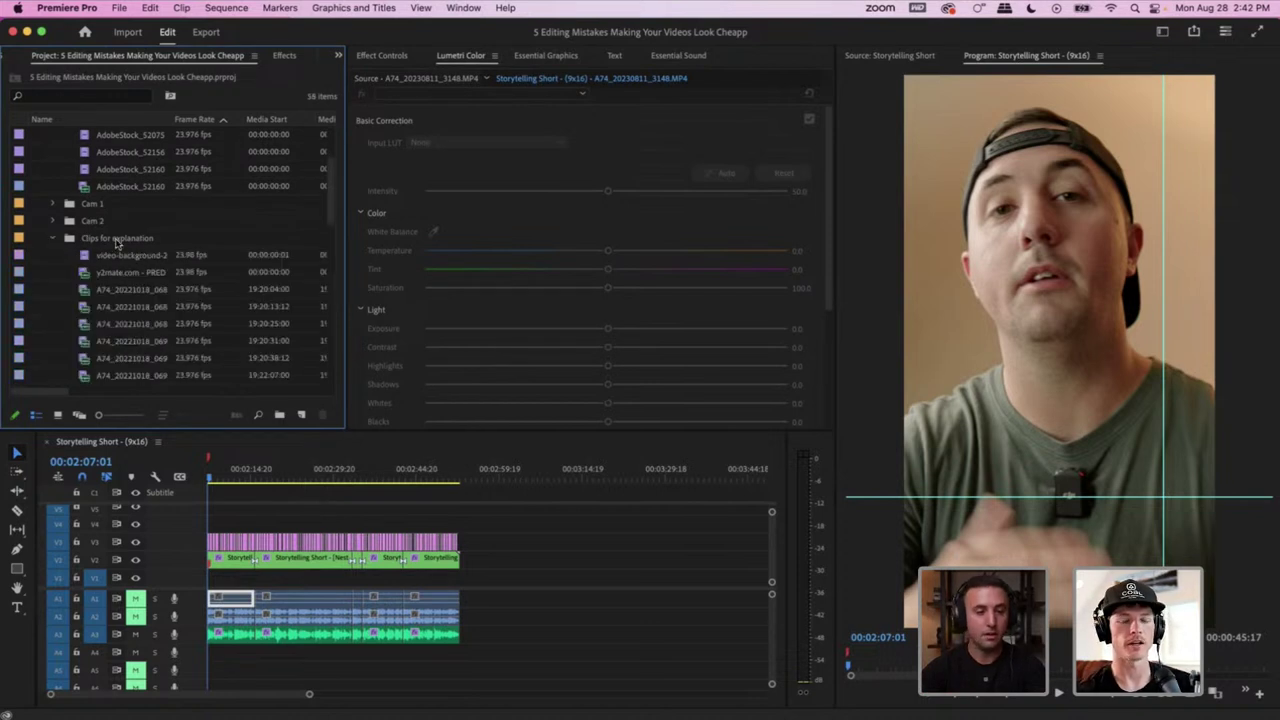
Collapse Adobe Stock, expand 01 SEQUENCE, and open the Storytelling Short Cut sequence in the timeline
scroll(140, 277, "down", 10)
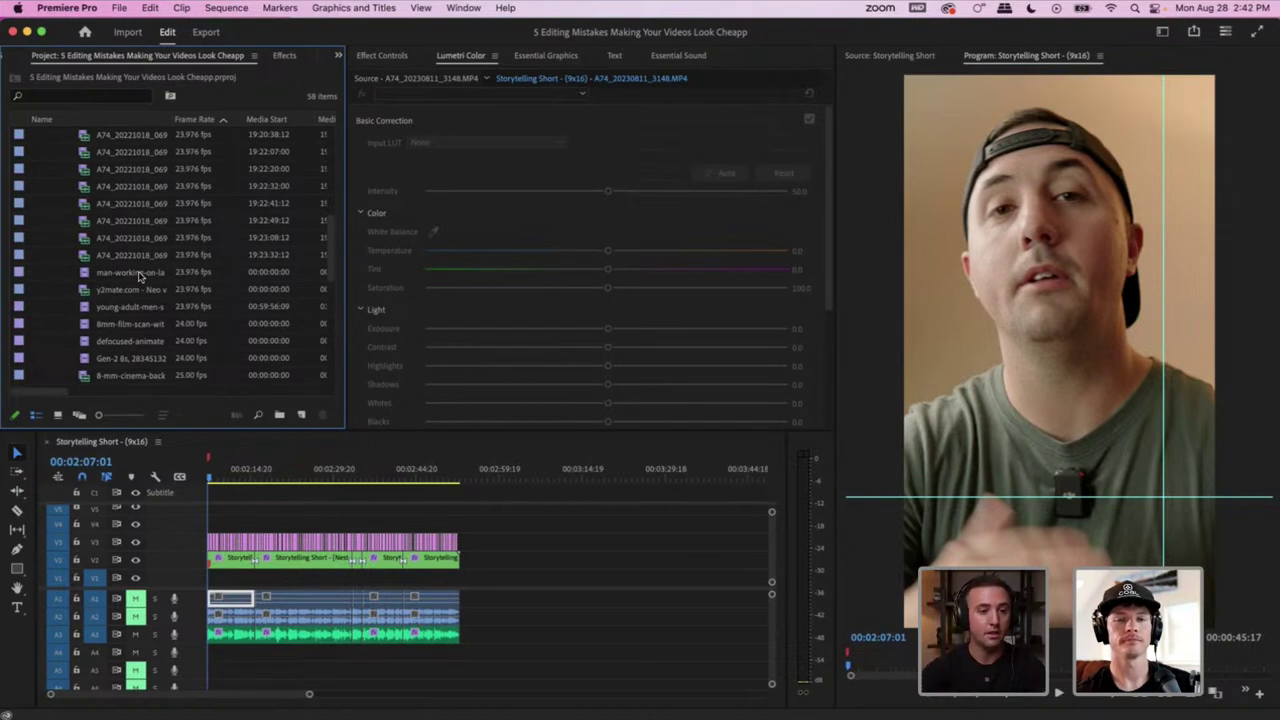
scroll(140, 277, "up", 10)
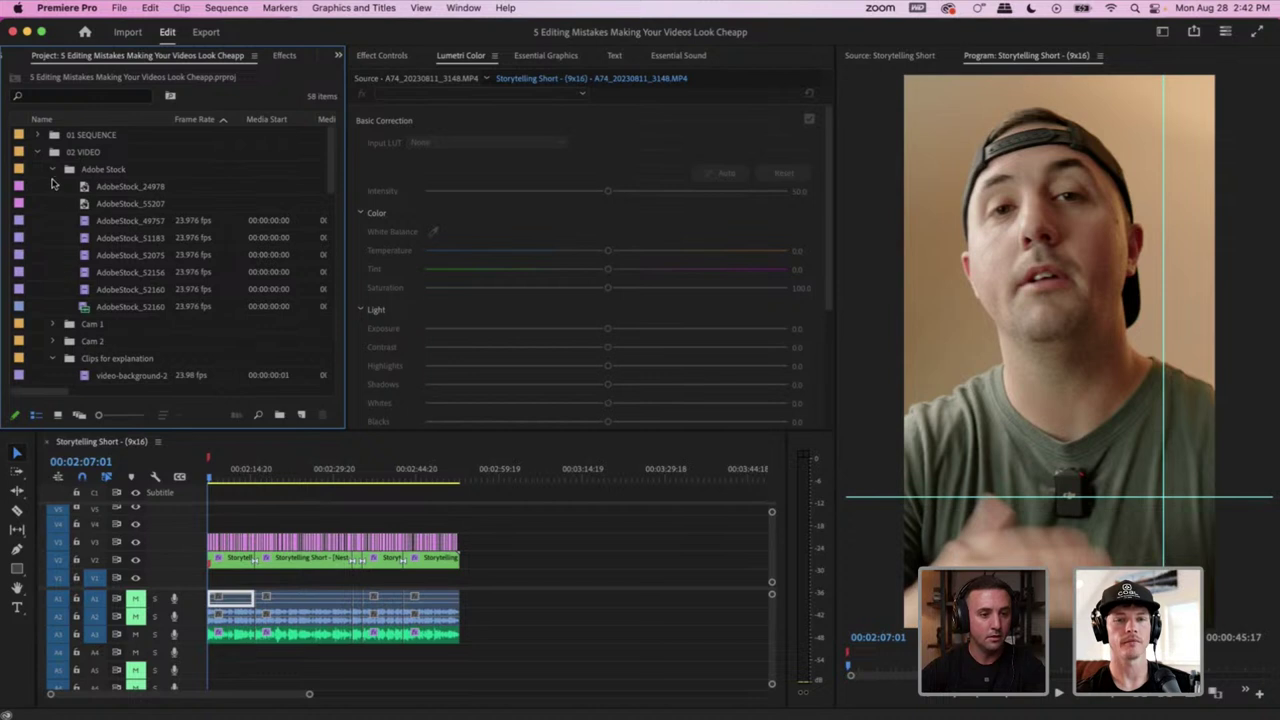
left_click(53, 169)
left_click(39, 135)
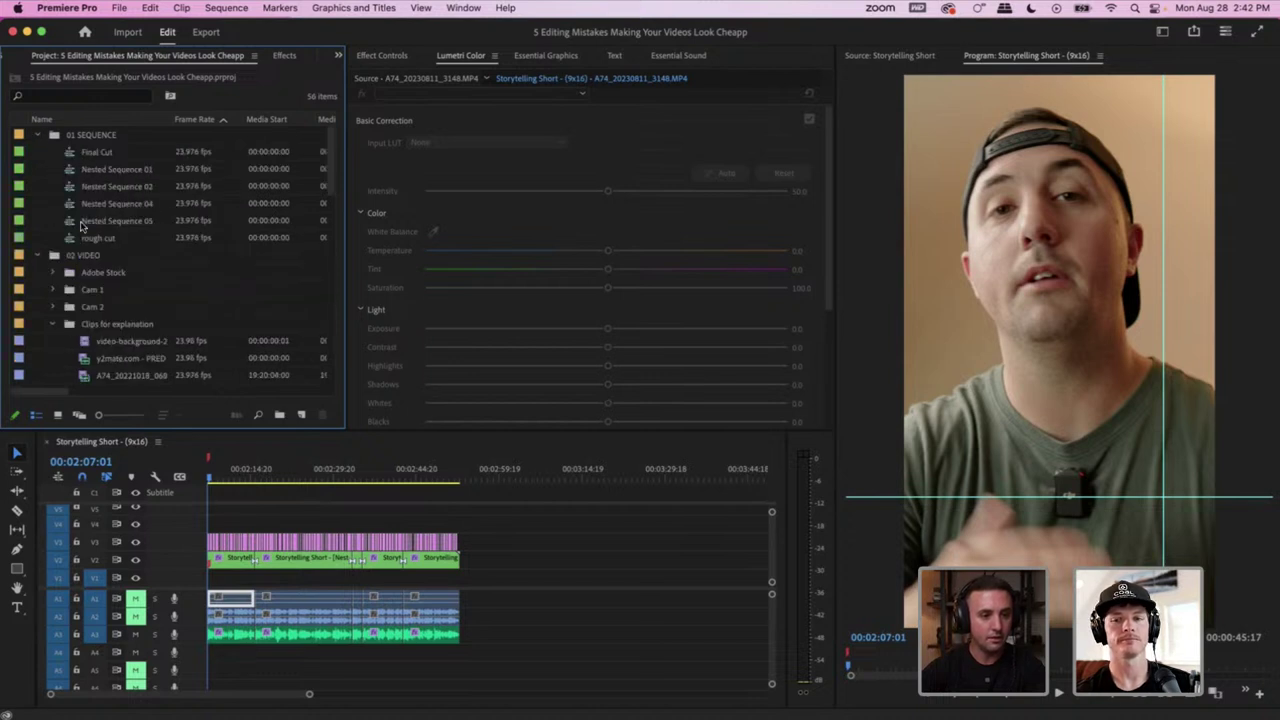
scroll(92, 237, "down", 15)
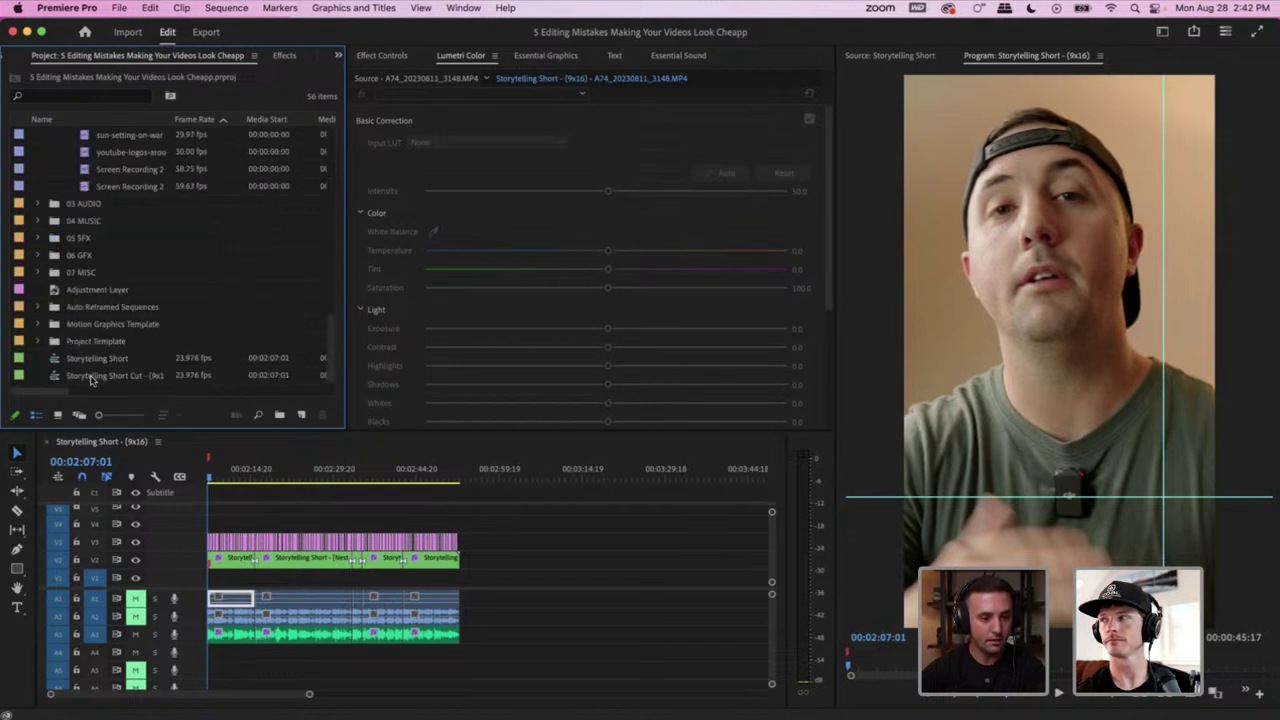
double_click(93, 376)
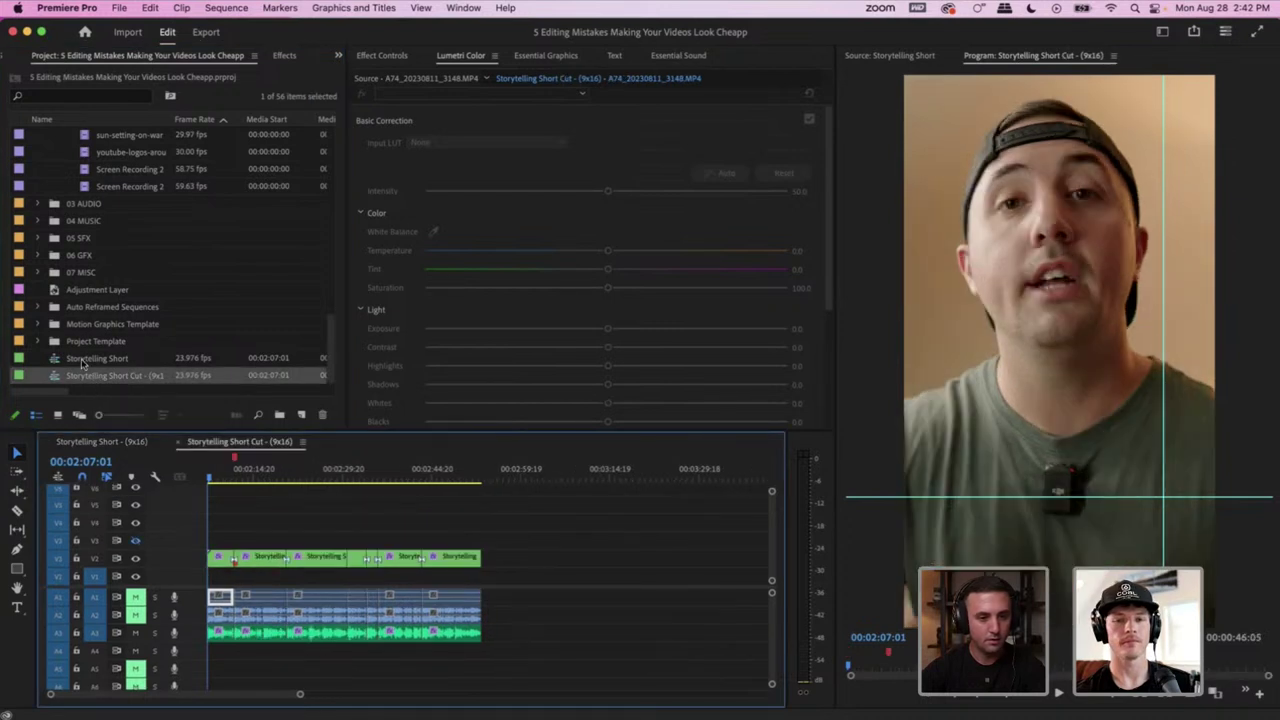
Collapse the 02 VIDEO and 01 SEQUENCE bins, then expand Project Template's Auto Reframed Sequences bin
scroll(135, 261, "up", 1)
scroll(130, 258, "up", 10)
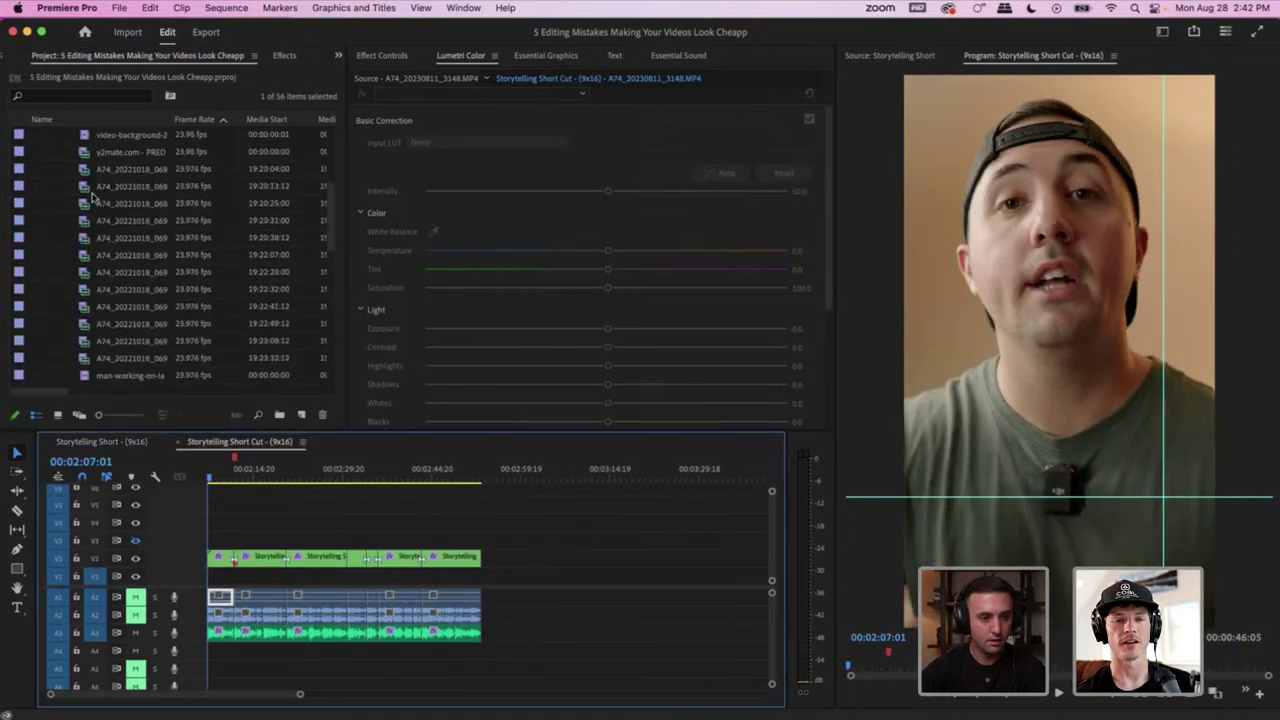
scroll(80, 171, "up", 10)
left_click(38, 255)
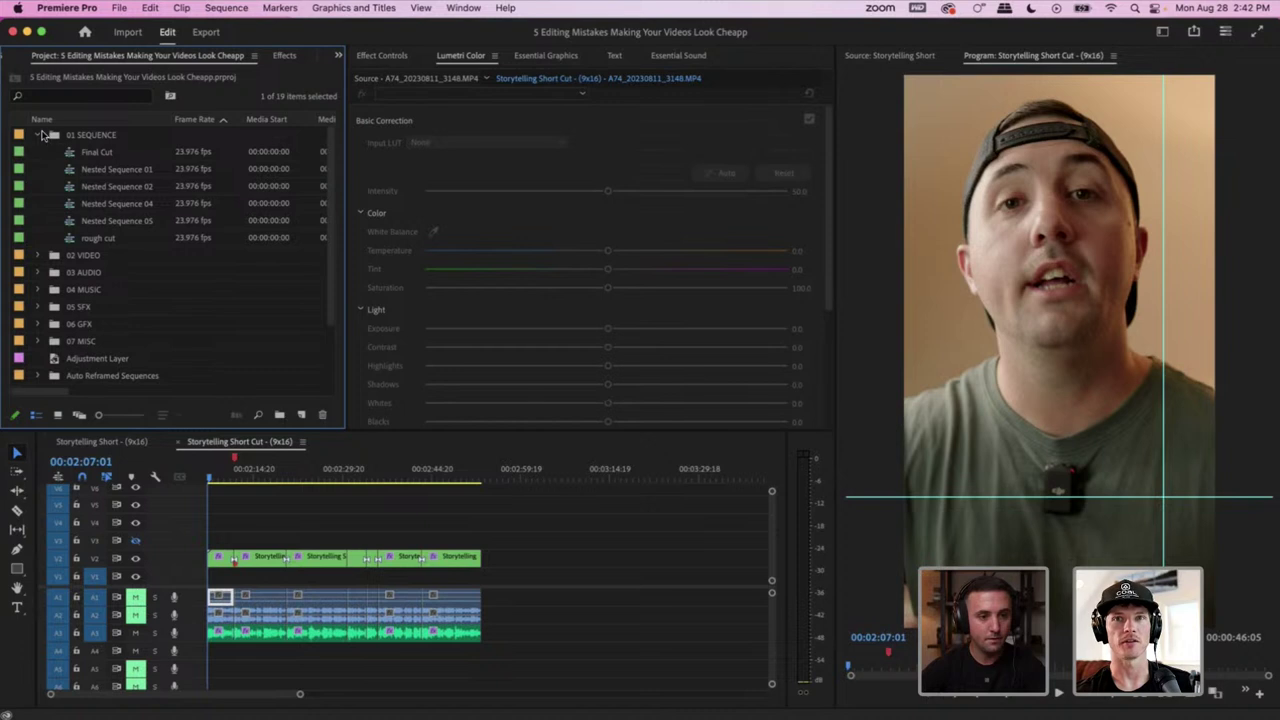
left_click(38, 135)
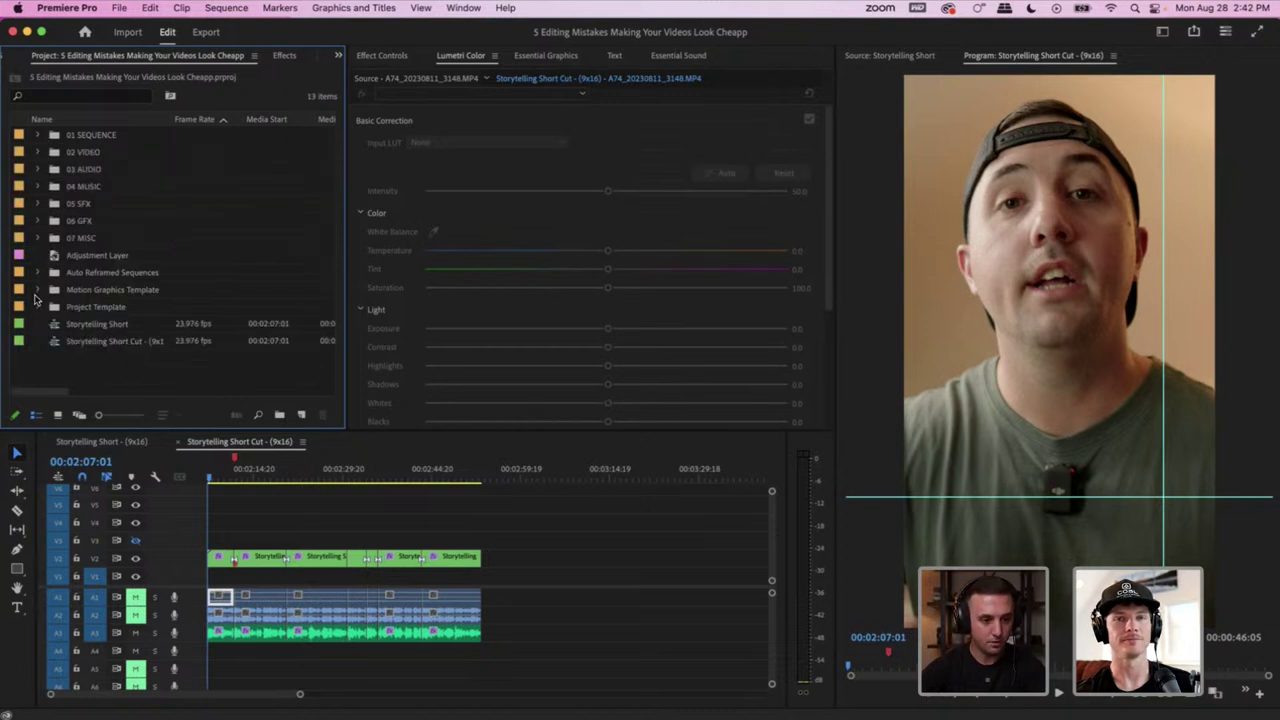
left_click(36, 307)
scroll(45, 296, "down", 1)
left_click(53, 290)
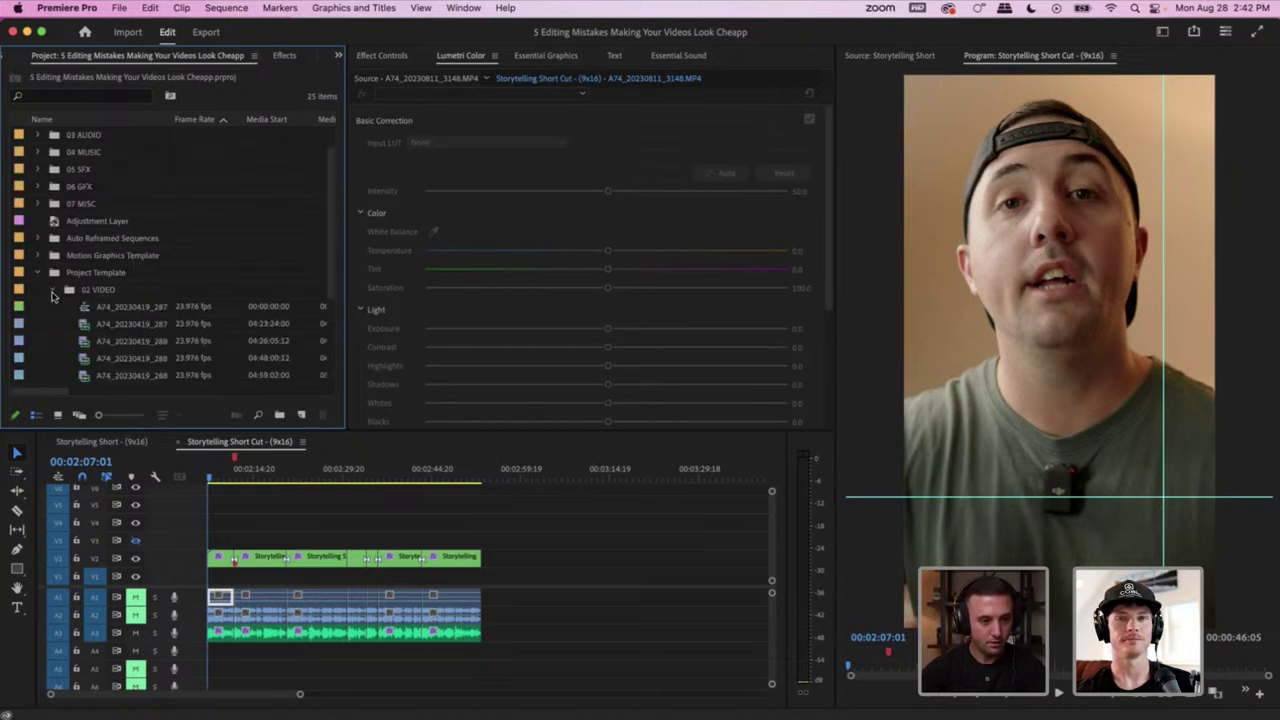
left_click(53, 290)
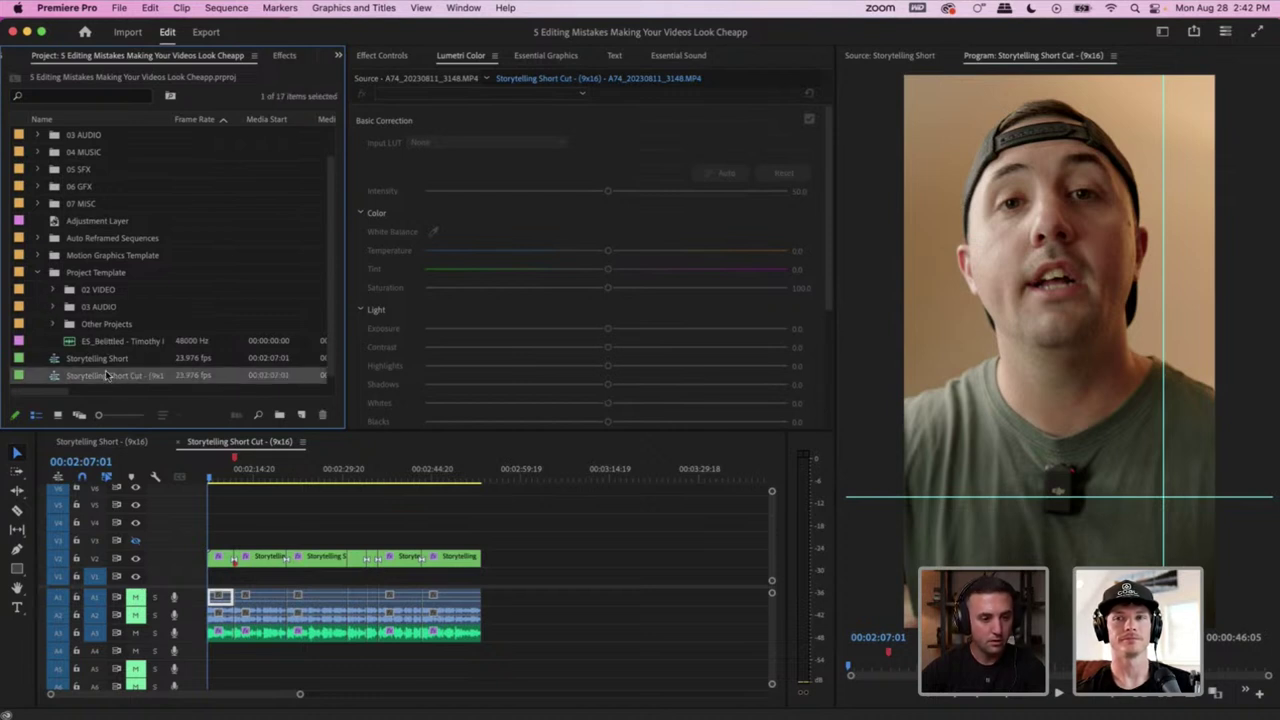
left_click(39, 239)
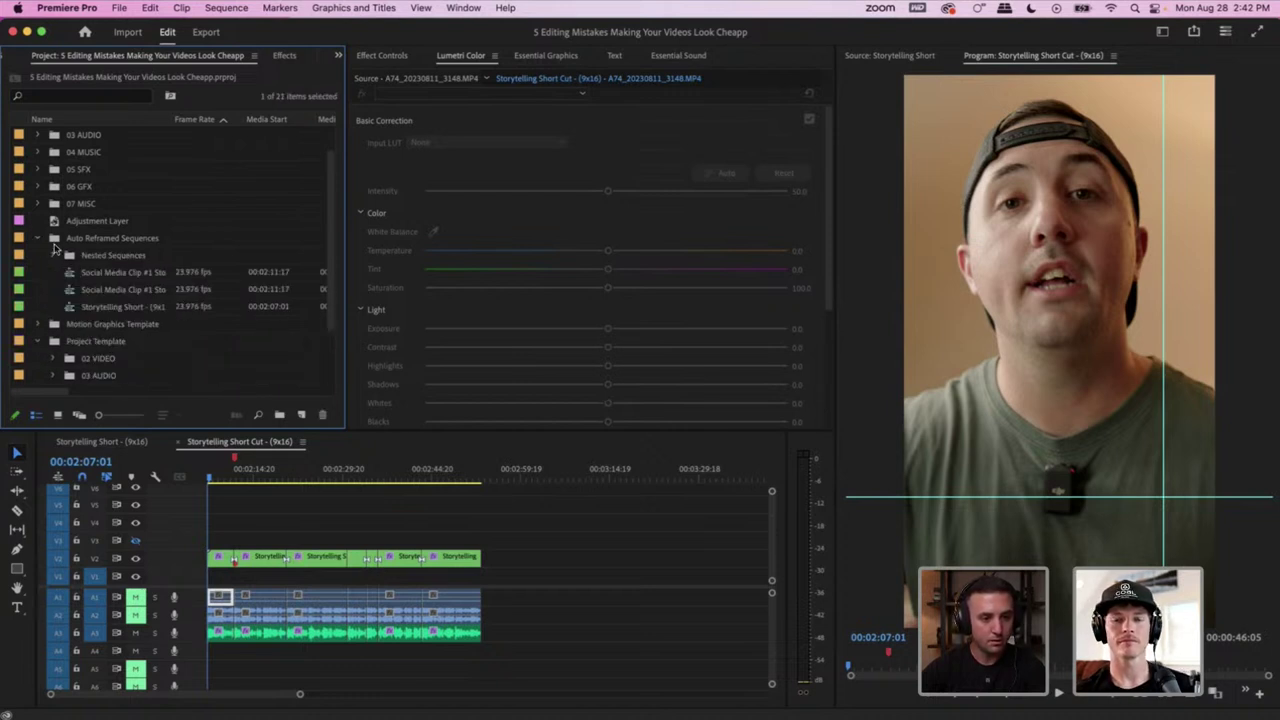
Open the Social Media Clip #1 Storytelling sequence and play it to the 'conversation' caption
double_click(106, 290)
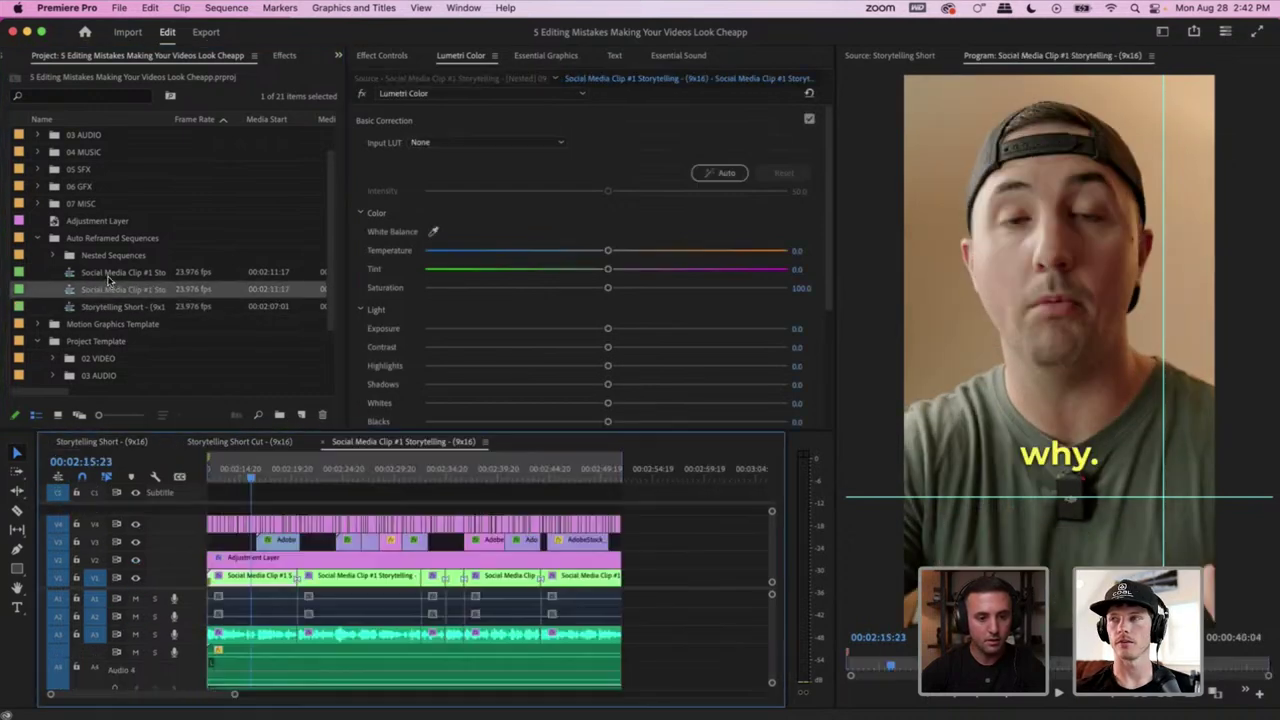
left_click(1012, 703)
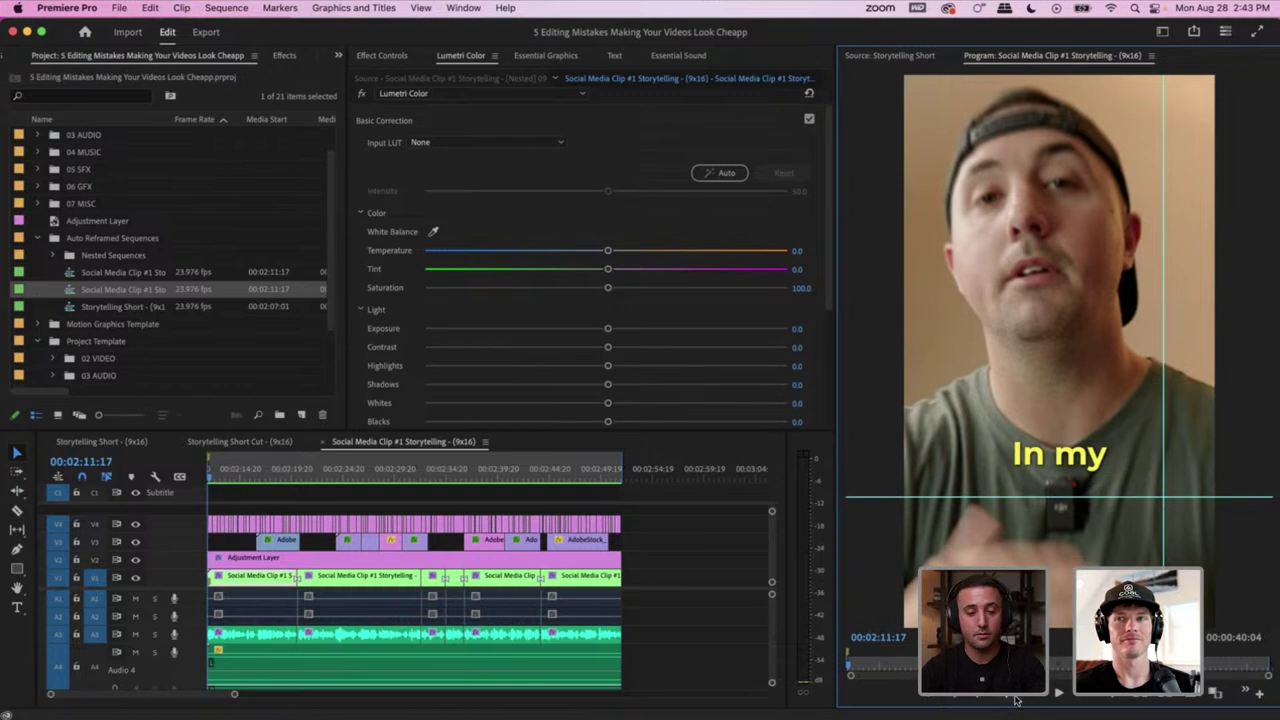
key("space")
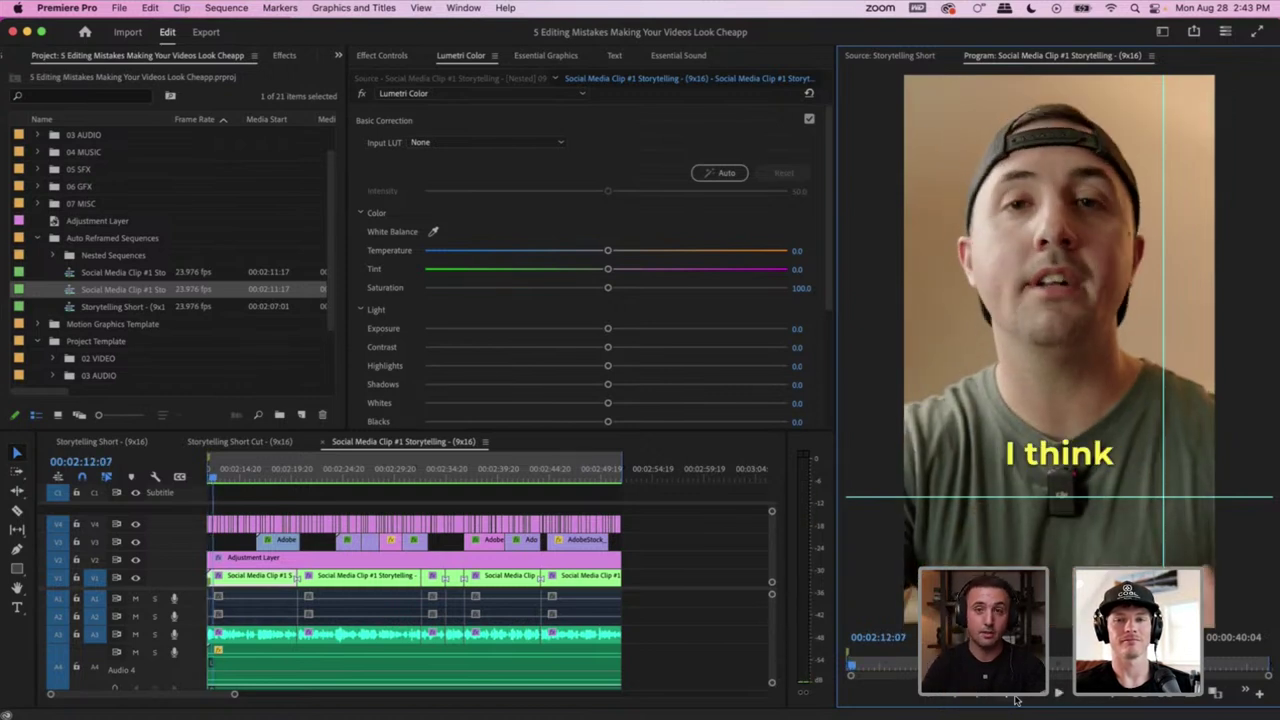
left_click(1015, 700)
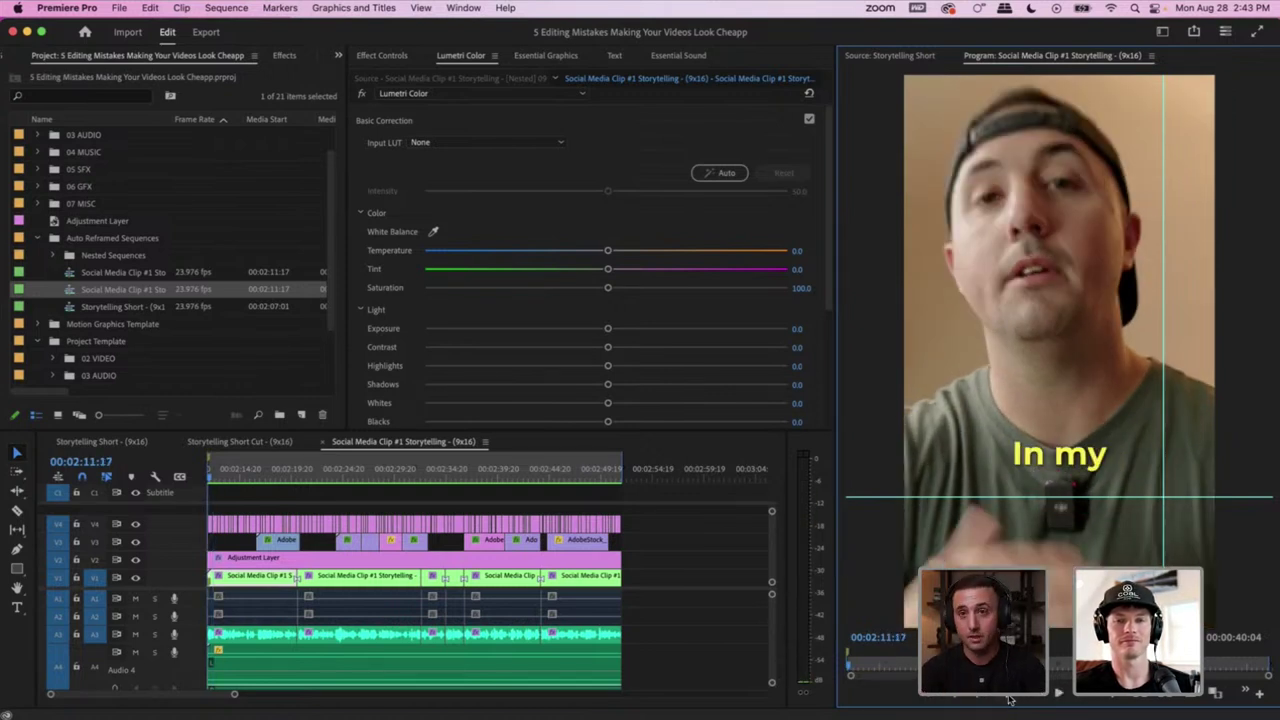
key("space")
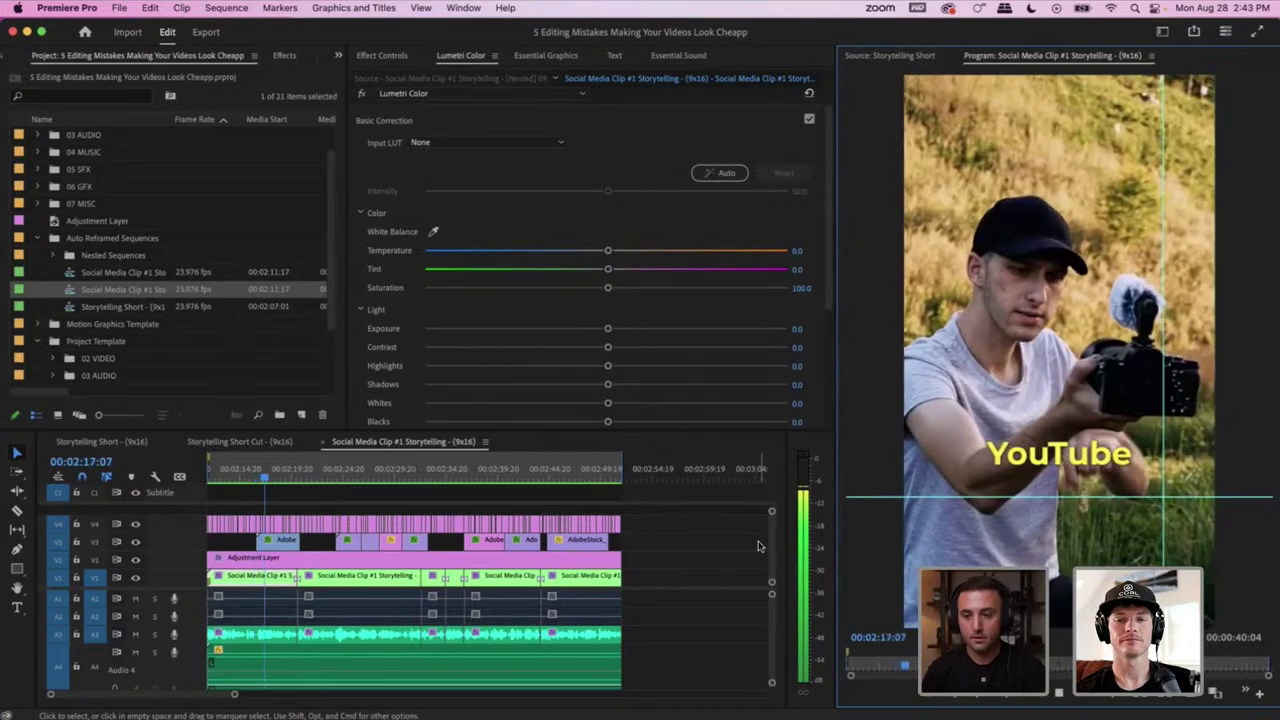
key("space")
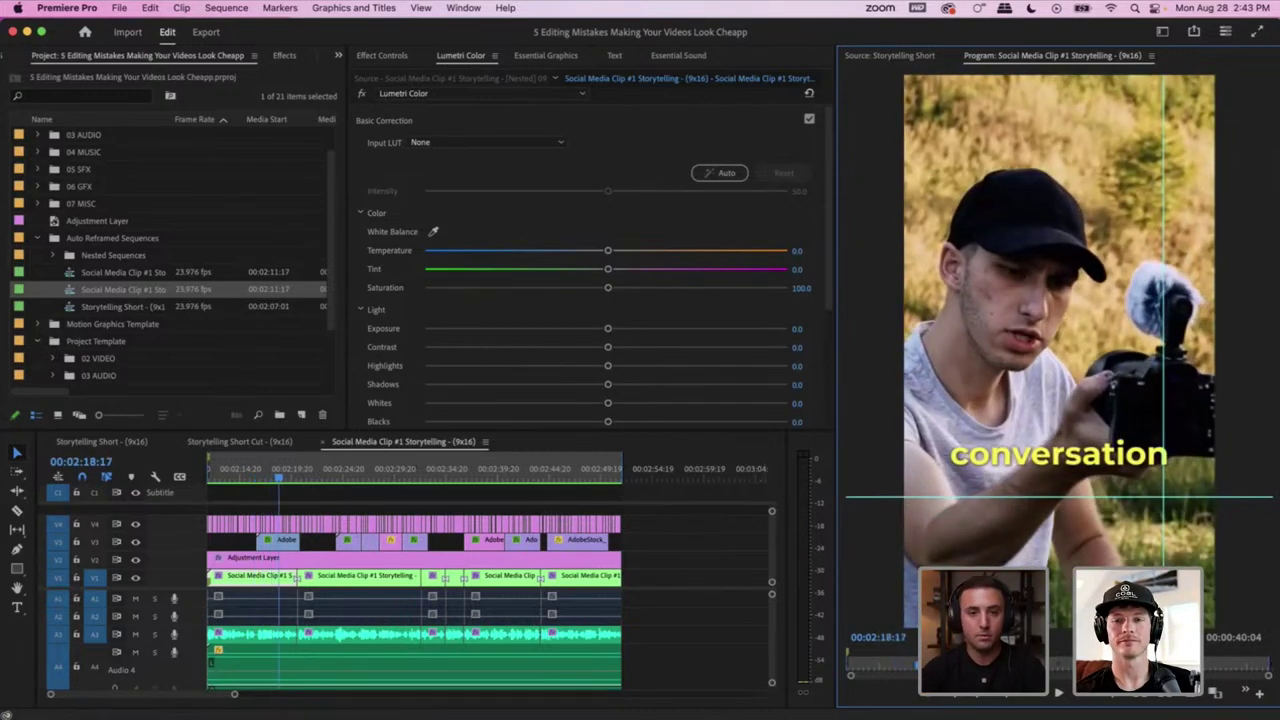
Hide the monitor guides with View > Show Guides and replay the sequence from the start
left_click(421, 9)
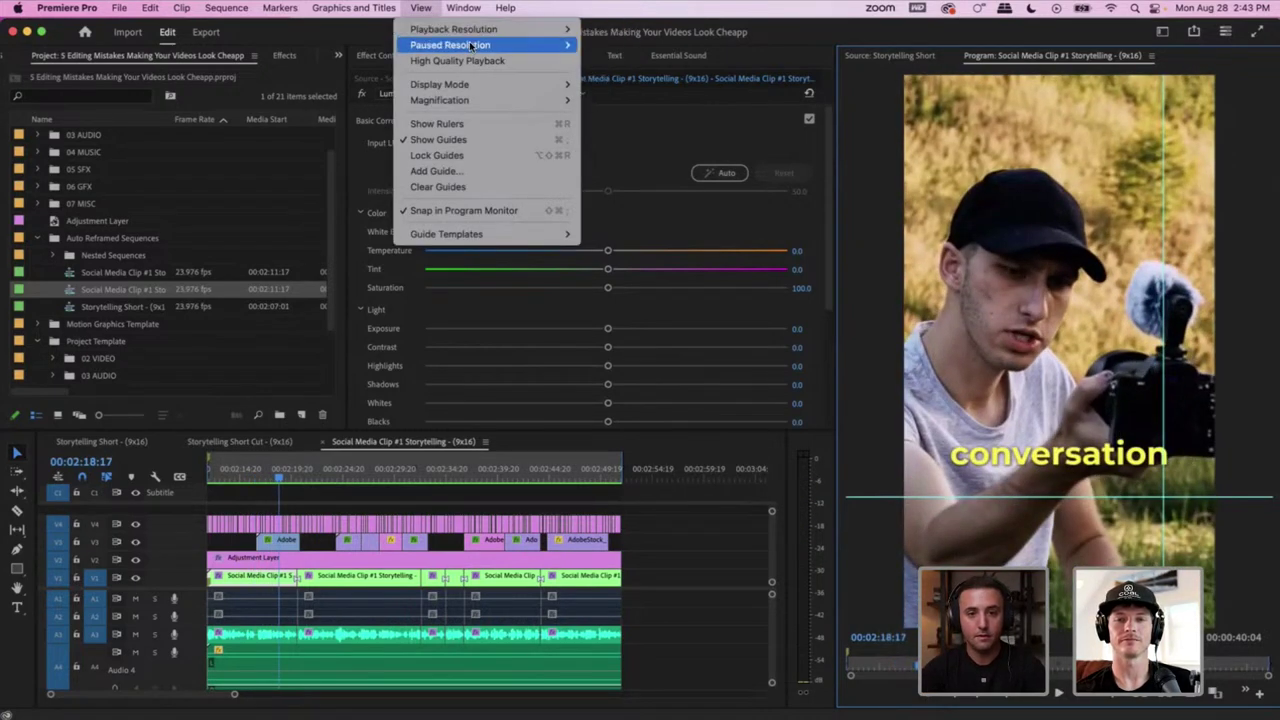
left_click(509, 146)
key("space")
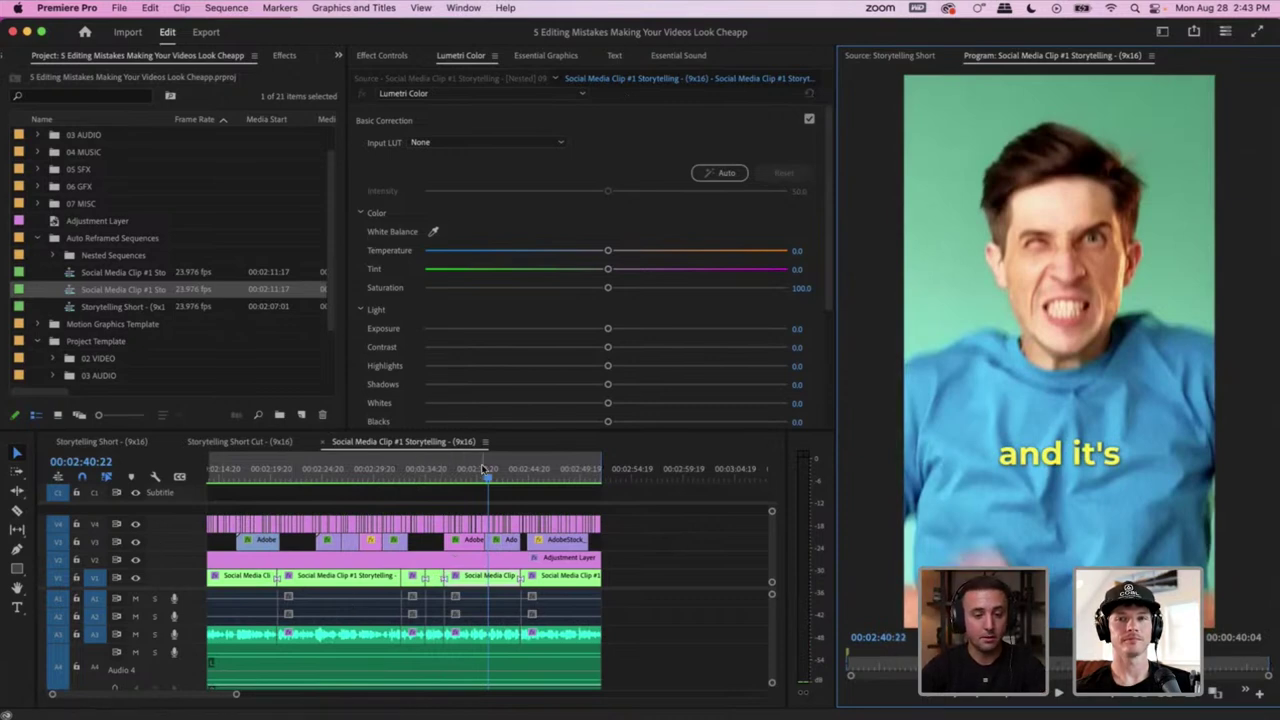
key("Home")
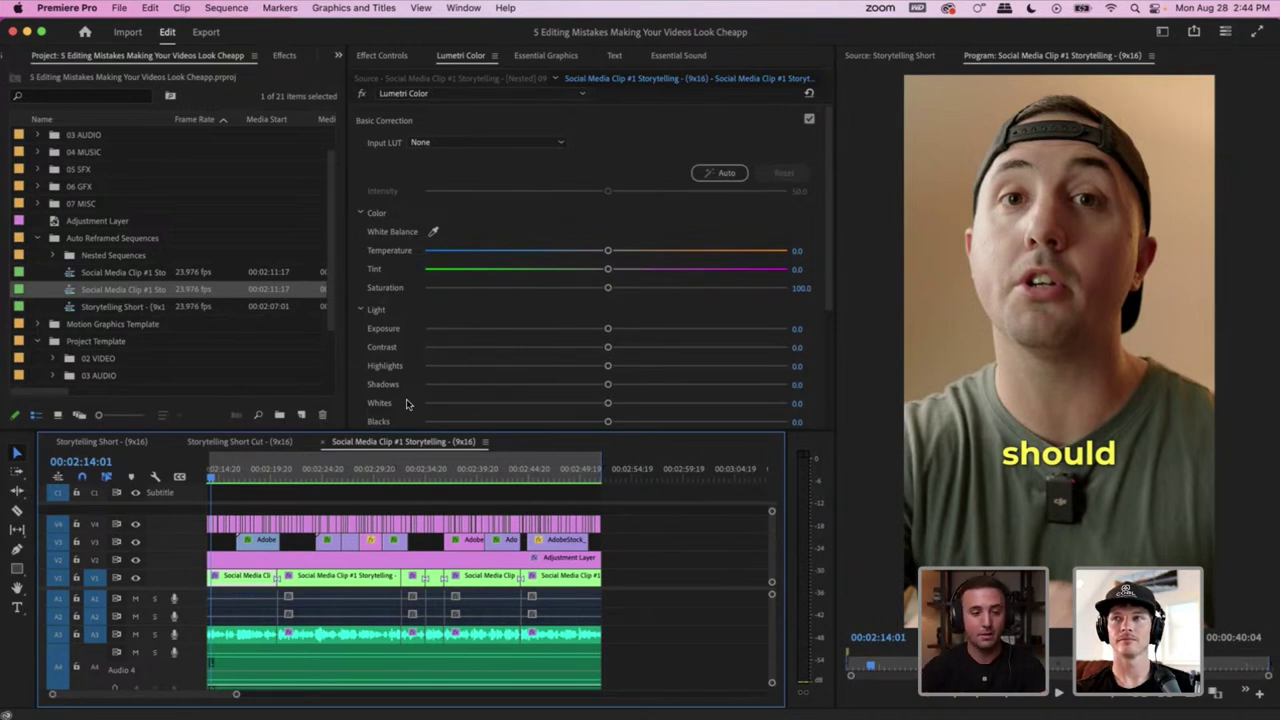
key("space")
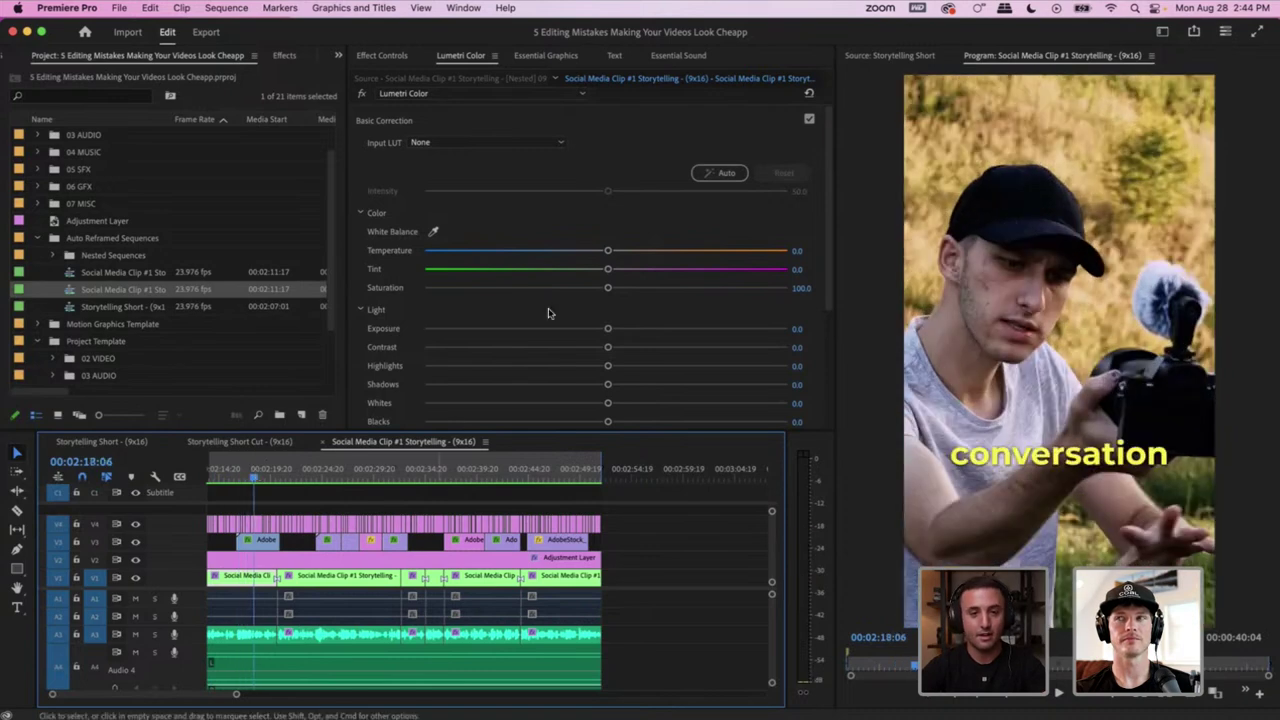
In Storytelling Short Cut, place Vlog-Lo-Fi from 04 MUSIC > Adobe Stock at the start of track A4
left_click(267, 442)
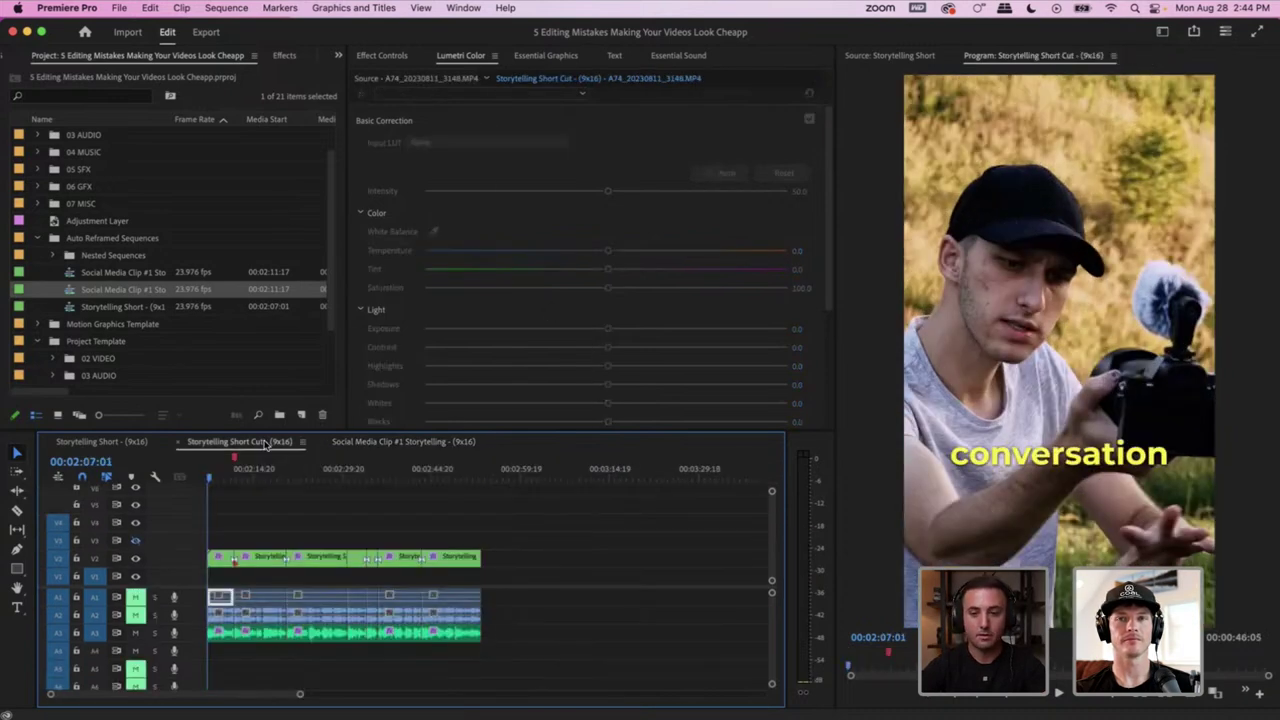
left_click(250, 472)
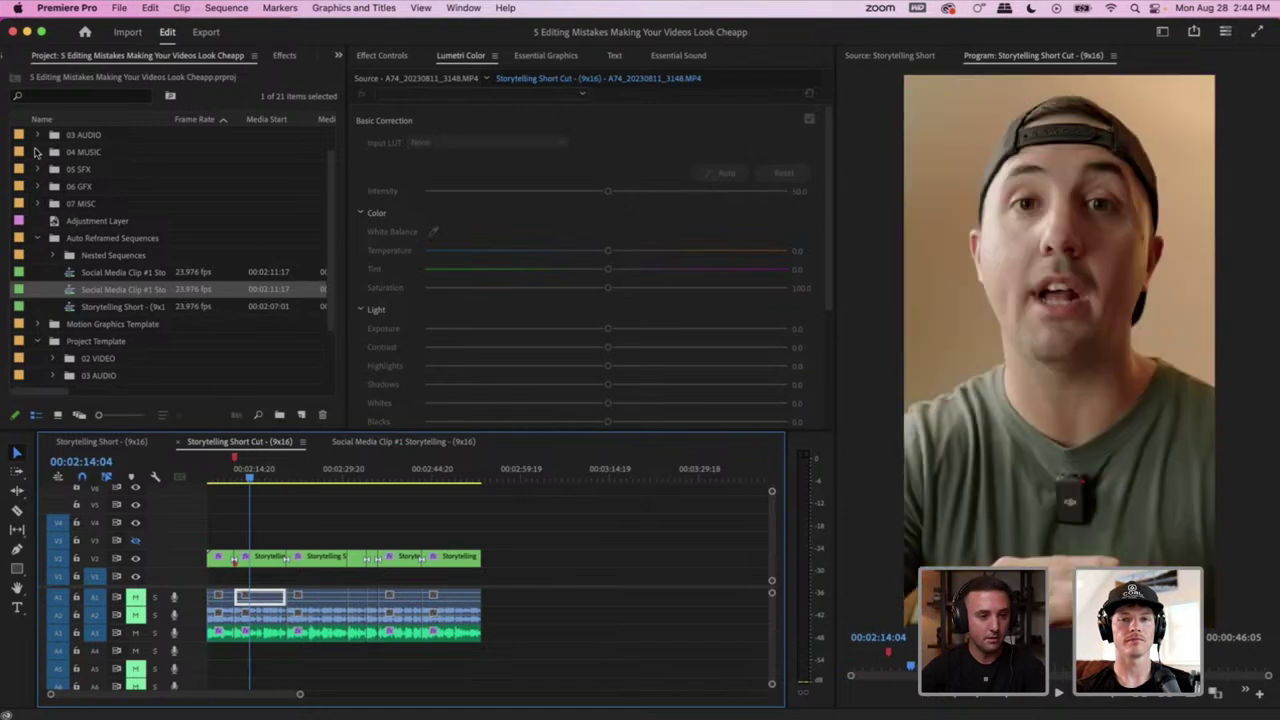
left_click(37, 152)
left_click(53, 169)
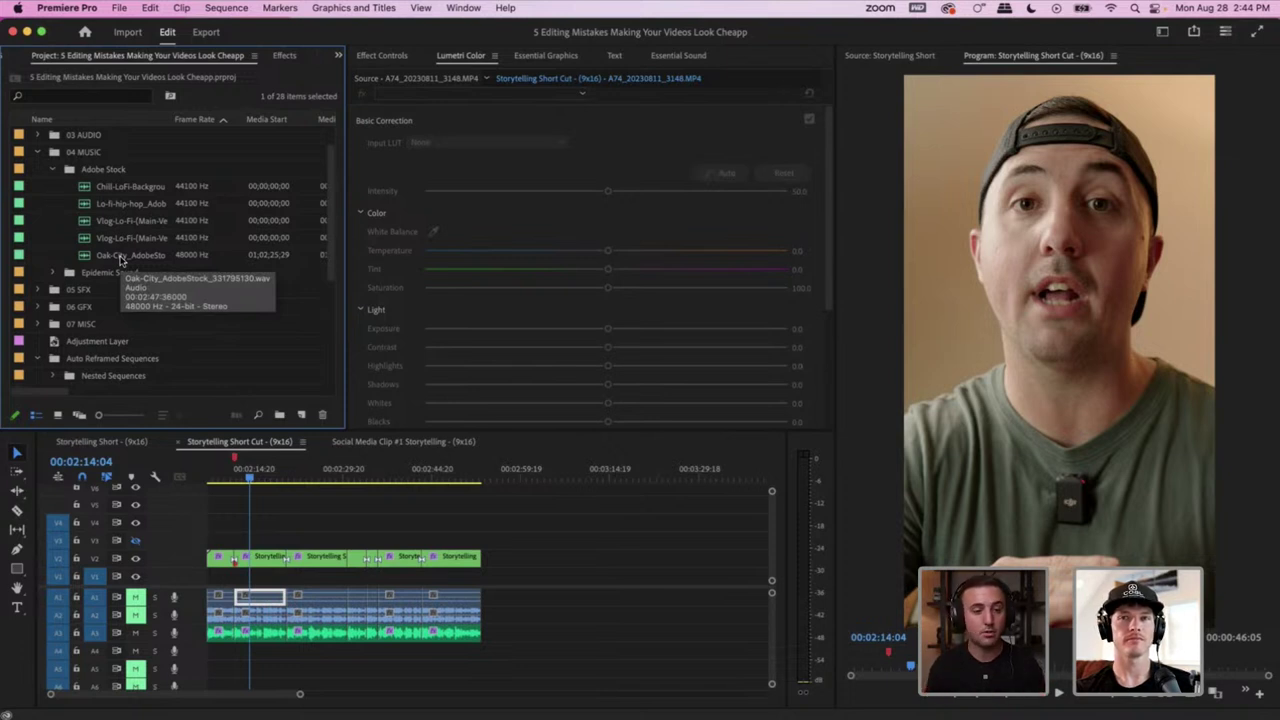
left_click(93, 221)
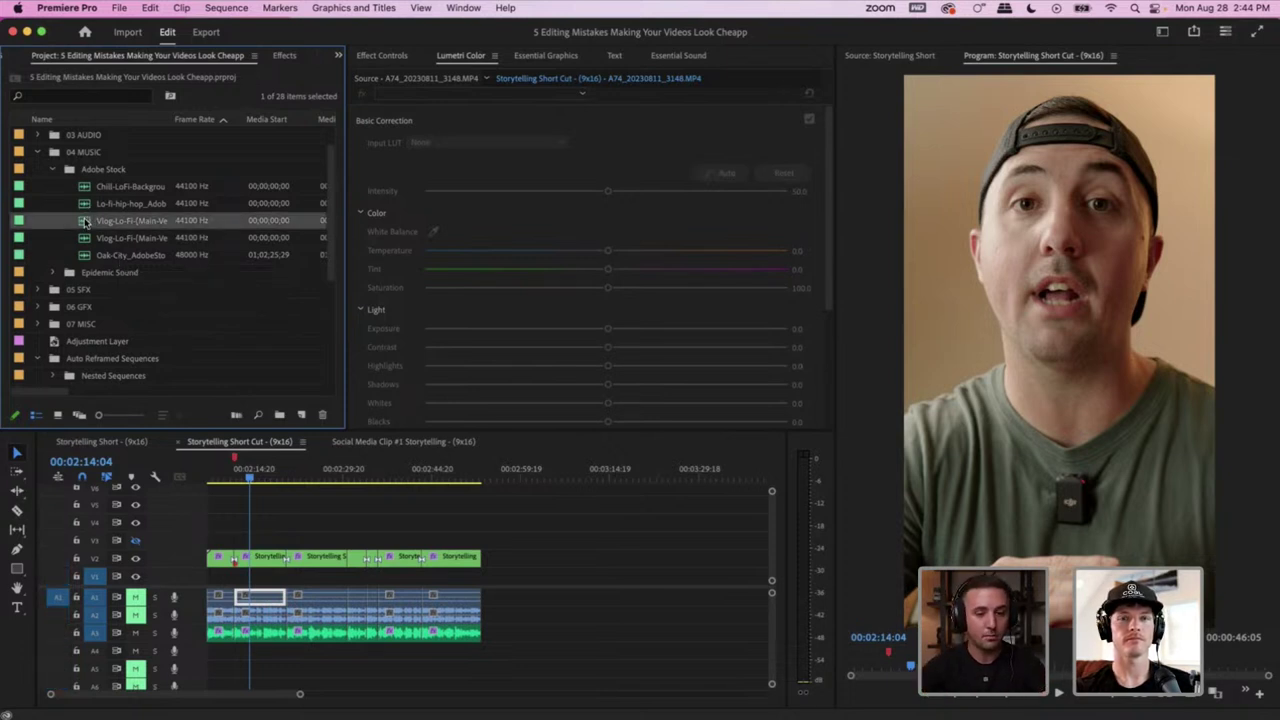
left_click_drag(188, 510, 210, 650)
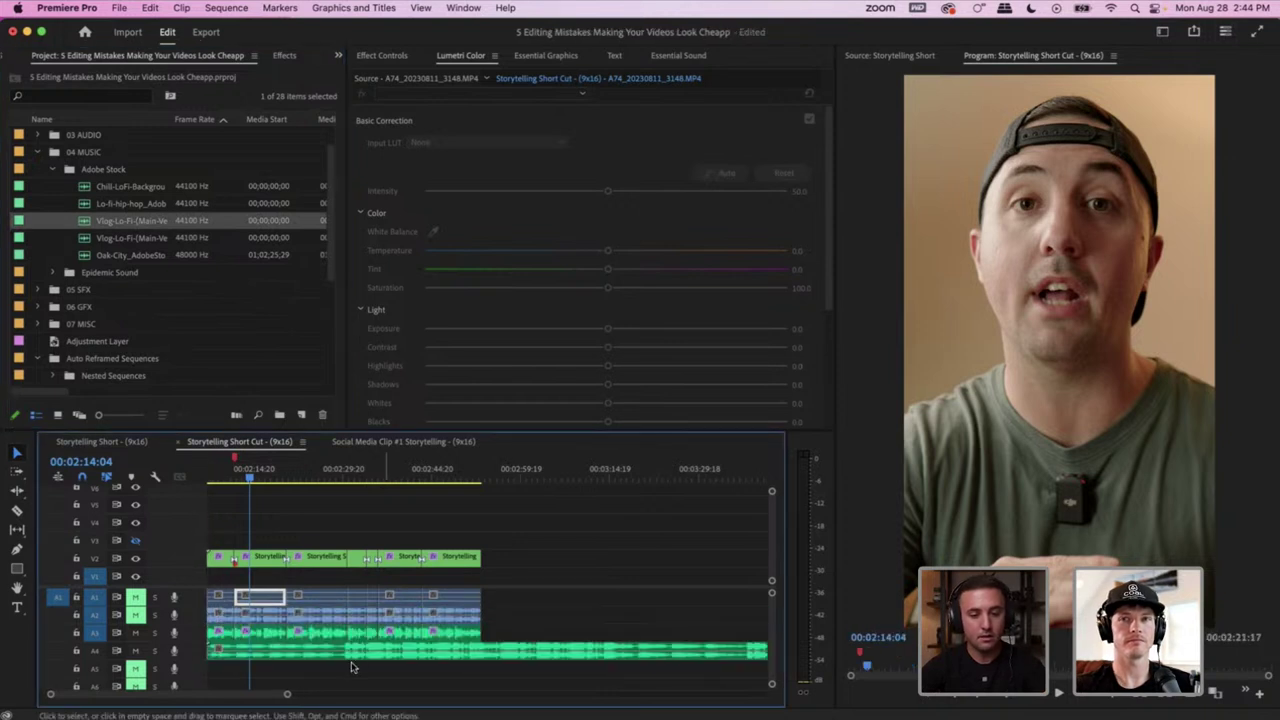
Move the playhead to 00:02:29:14 and make audio track A4 taller to show its waveform
left_click(352, 662)
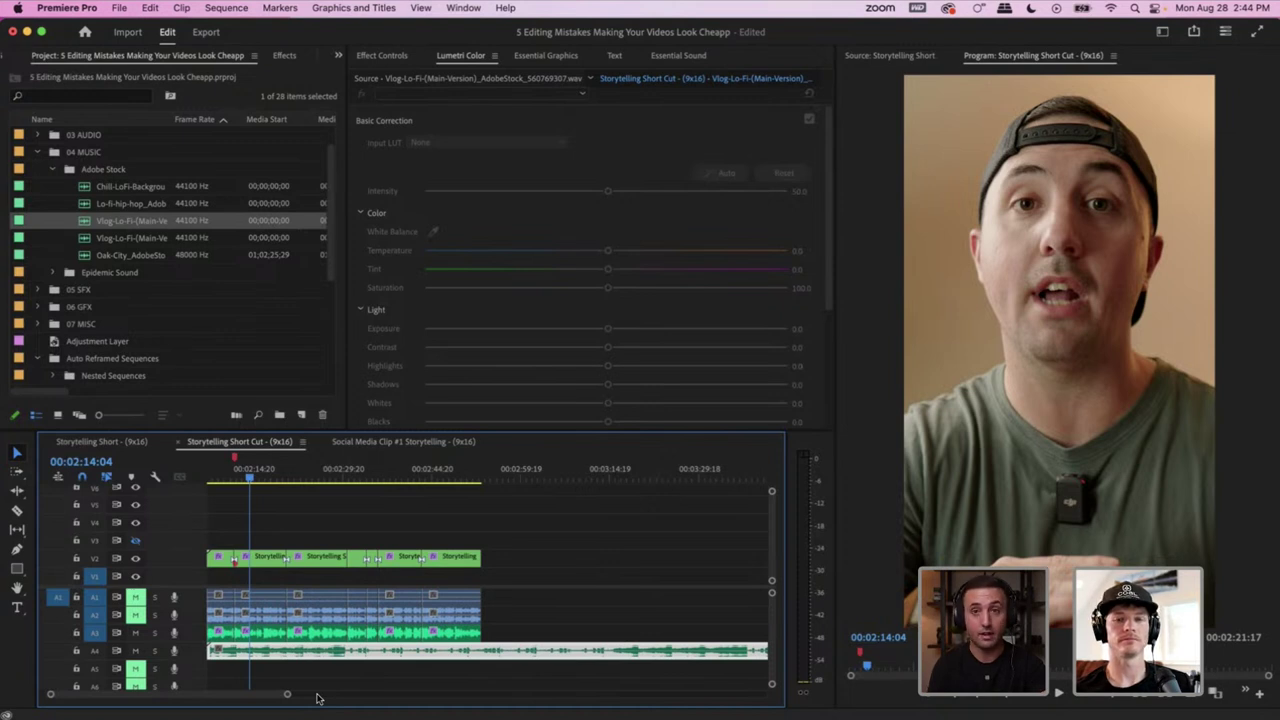
left_click_drag(333, 479, 341, 480)
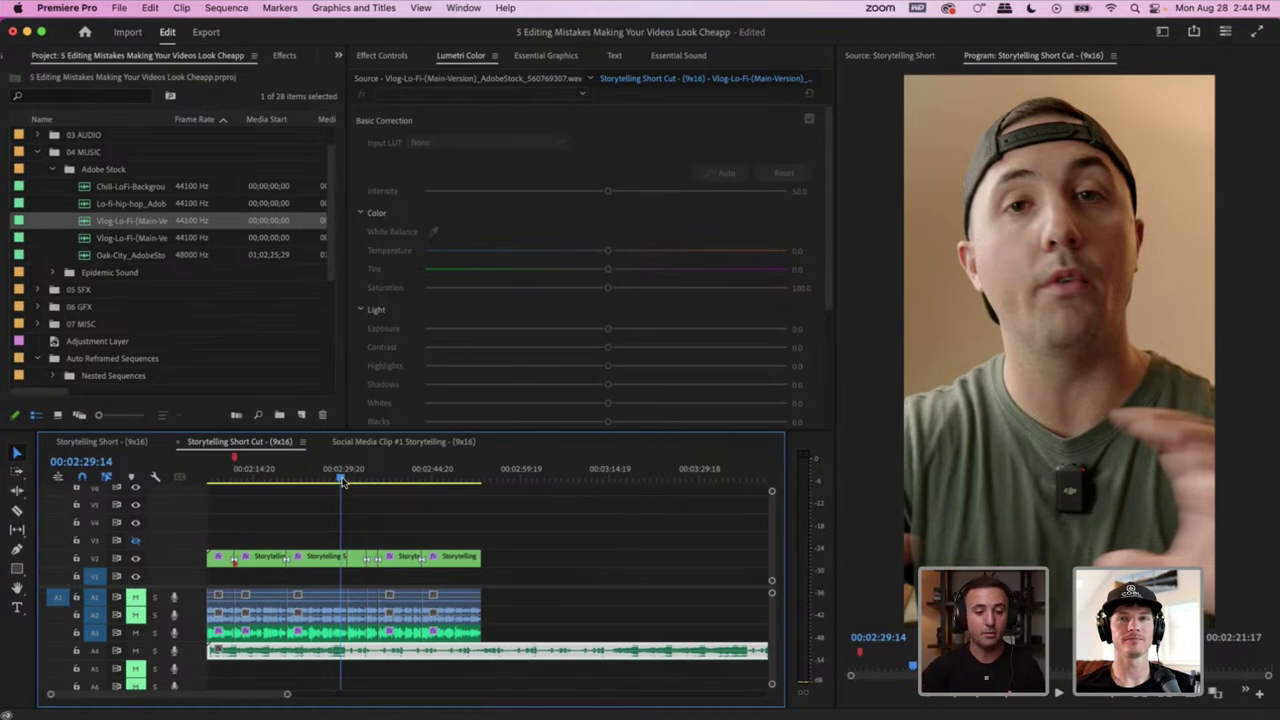
double_click(187, 652)
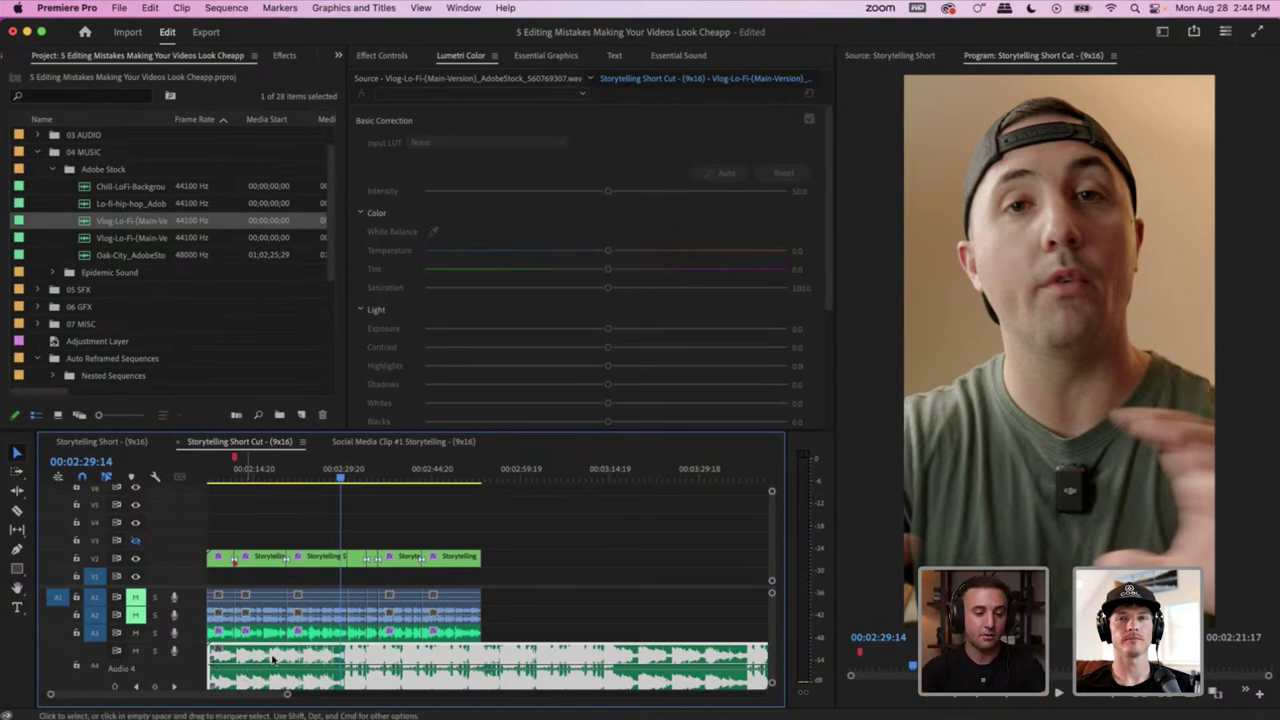
Advance the playhead just past 00:02:29:23 and lower the music volume to about -31.8 dB
key("equal")
key("equal")
key("equal")
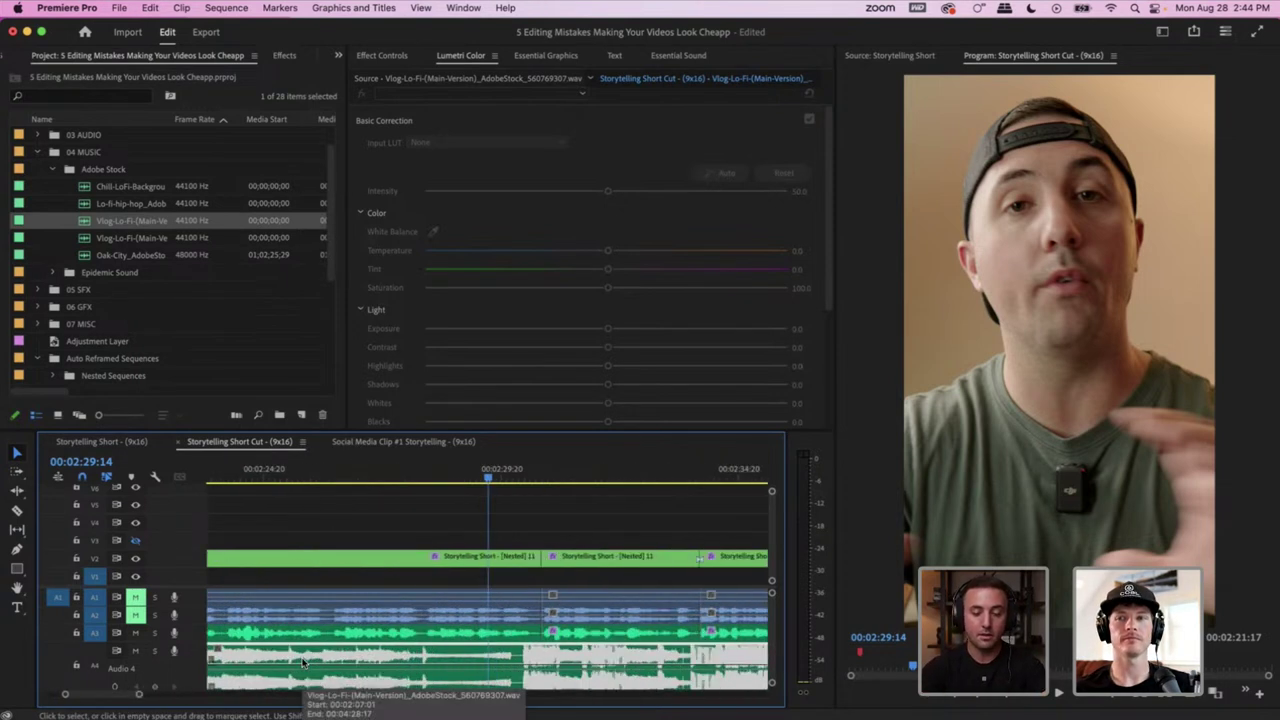
left_click_drag(488, 478, 519, 481)
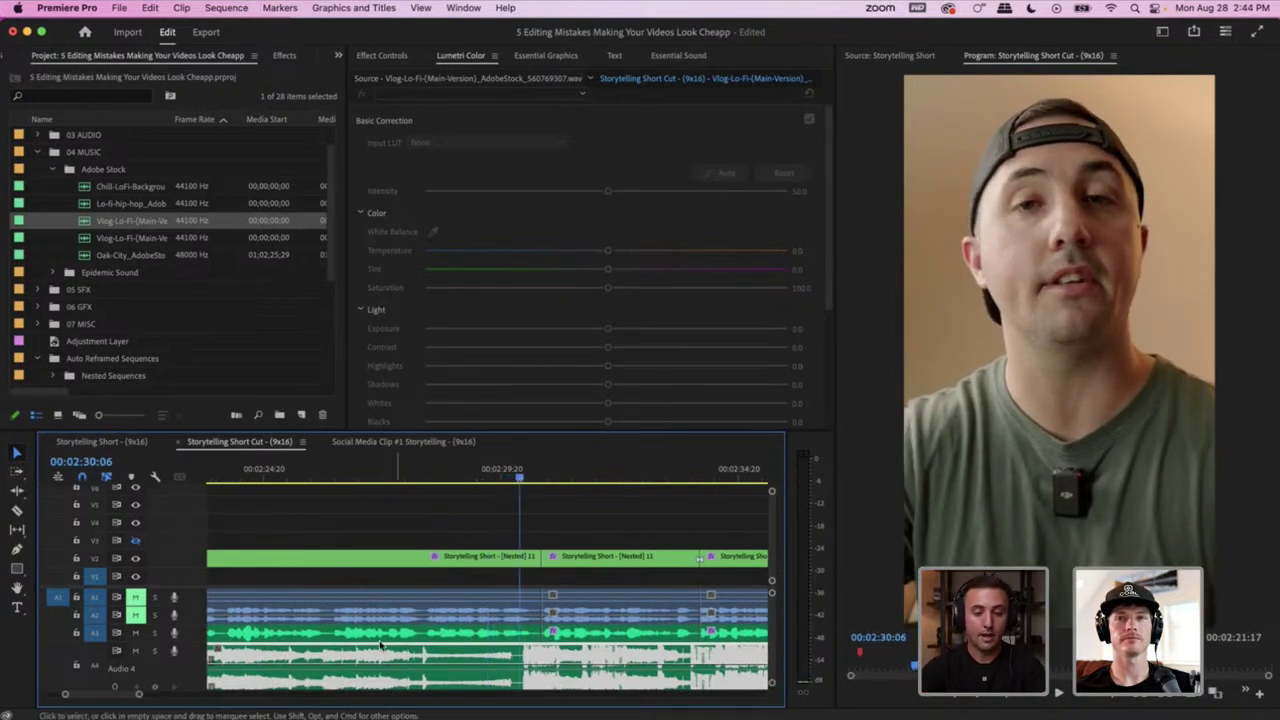
key("Right")
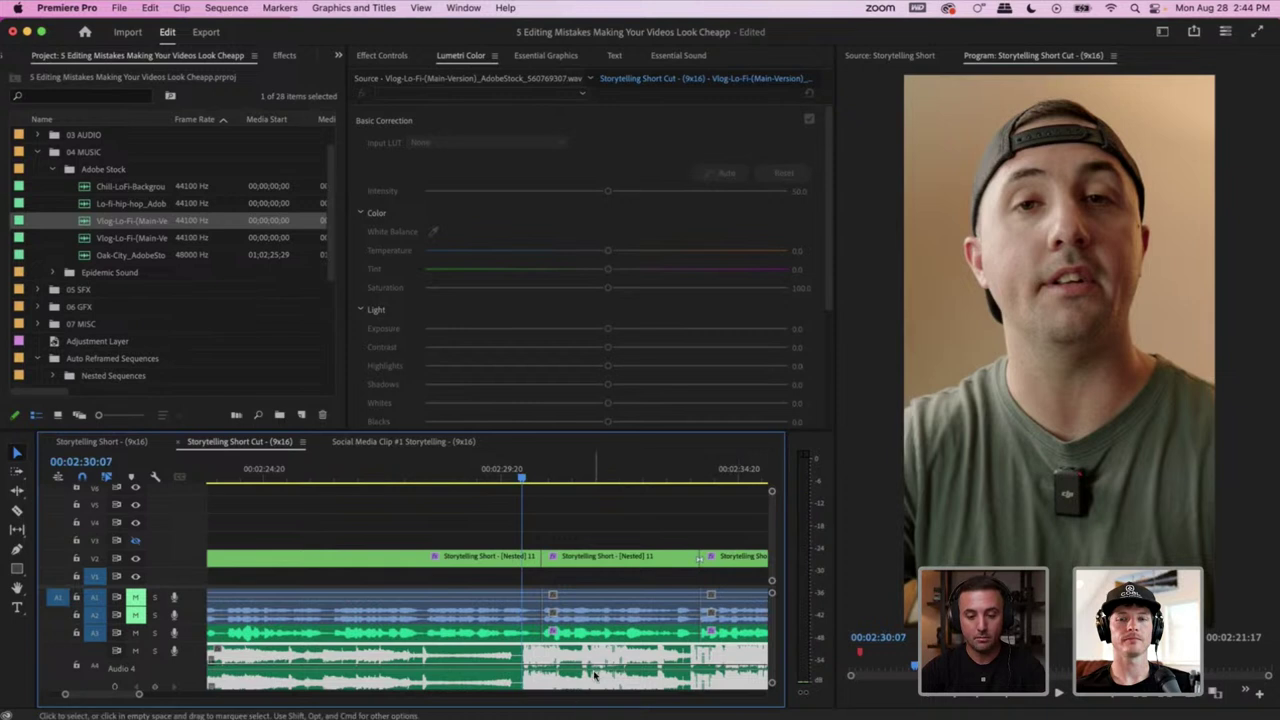
left_click_drag(600, 666, 600, 688)
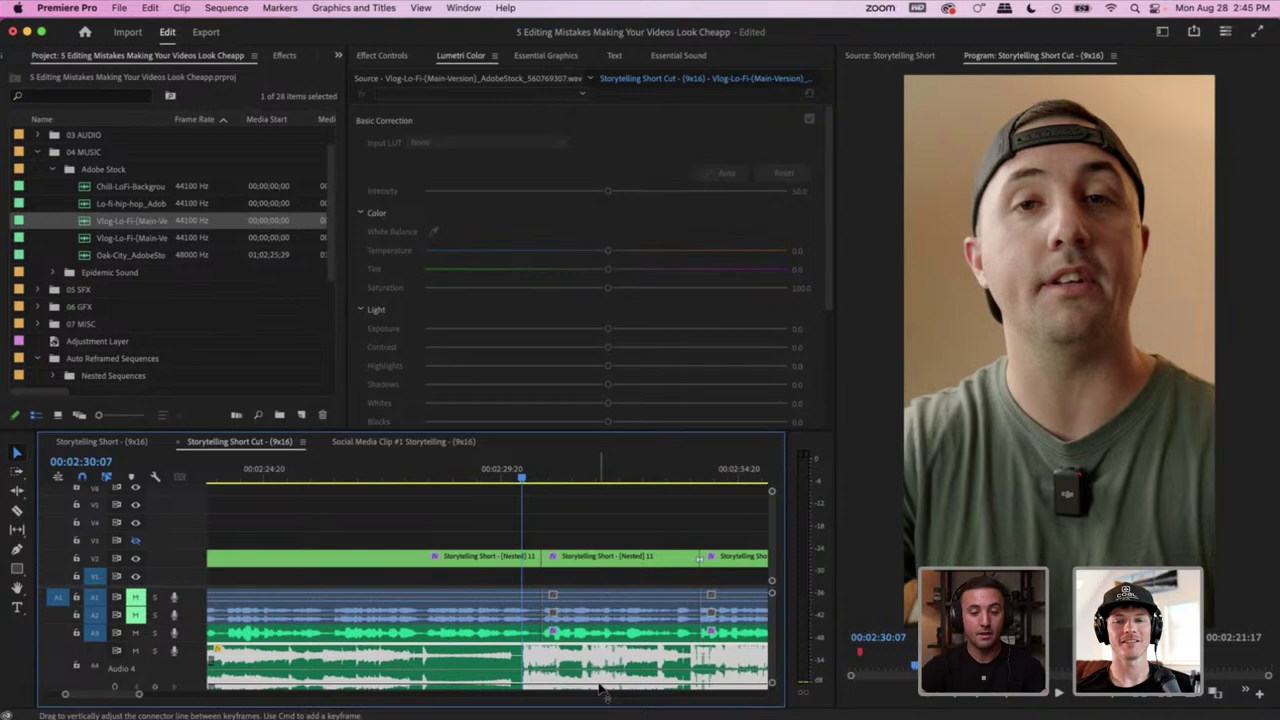
Delete the earlier Audio 4 music section and slide the remaining clip to the sequence start
left_click(500, 667)
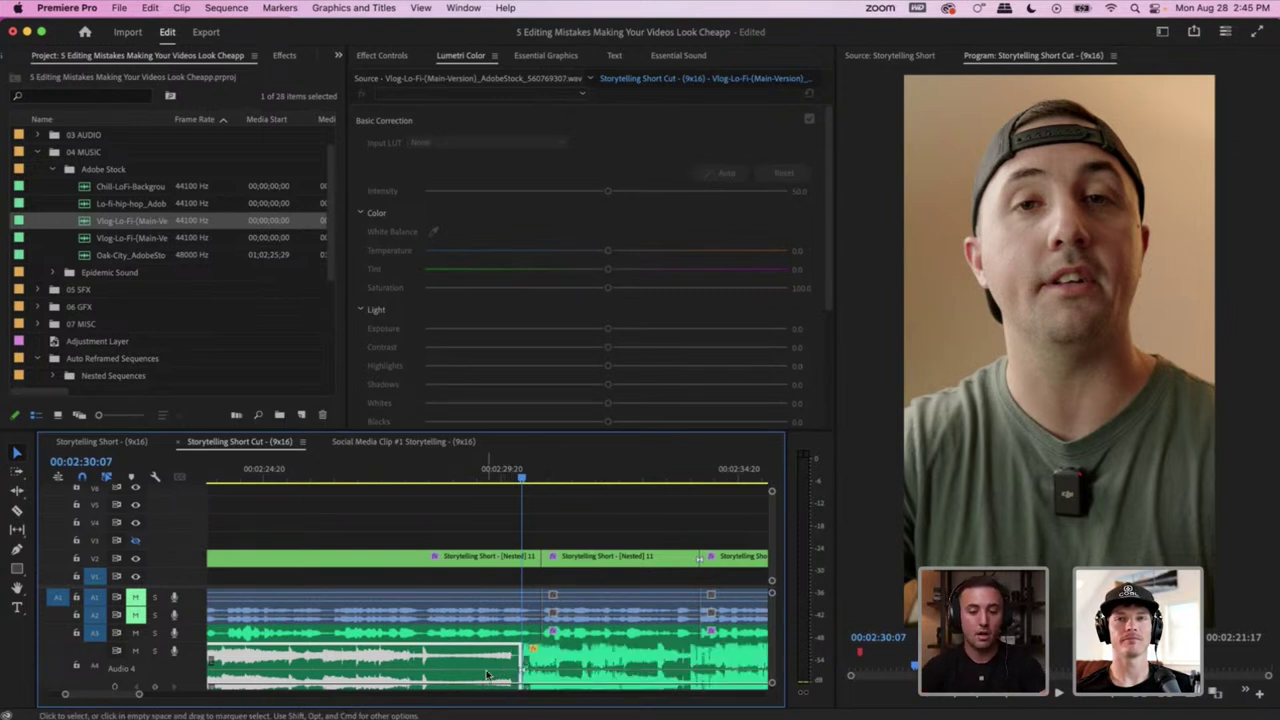
key("Delete")
left_click(580, 684)
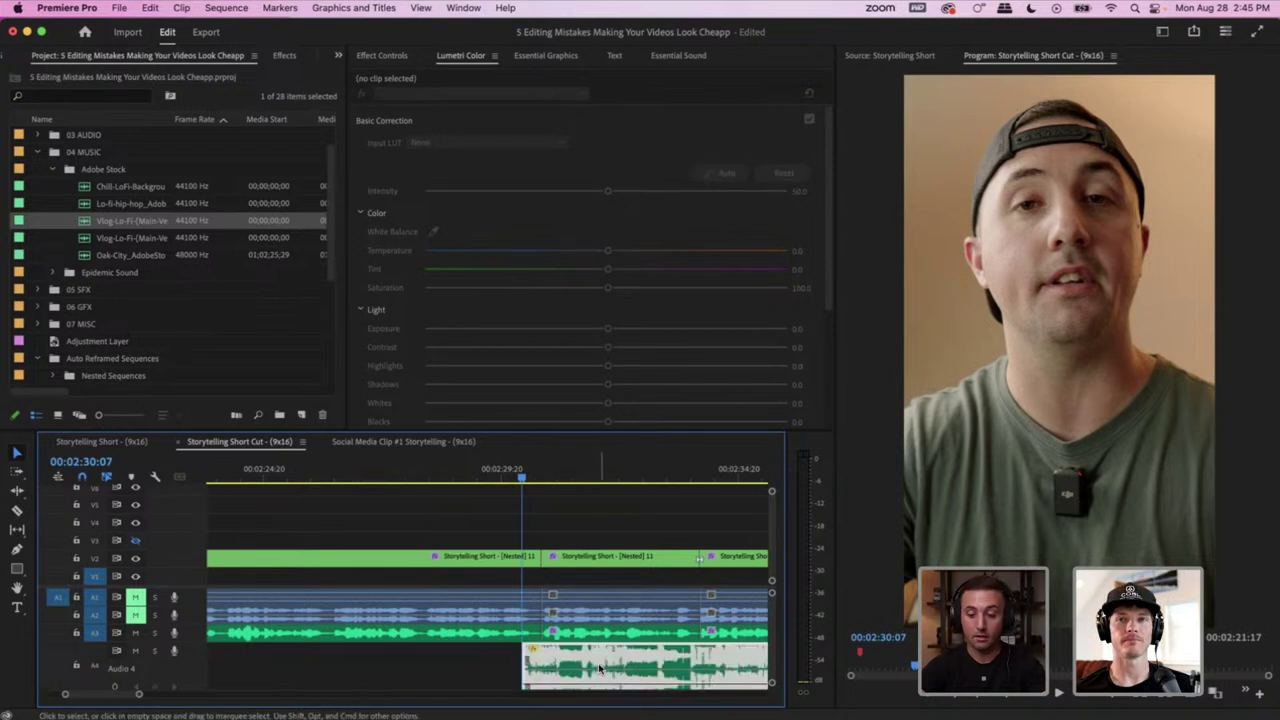
key("minus")
key("minus")
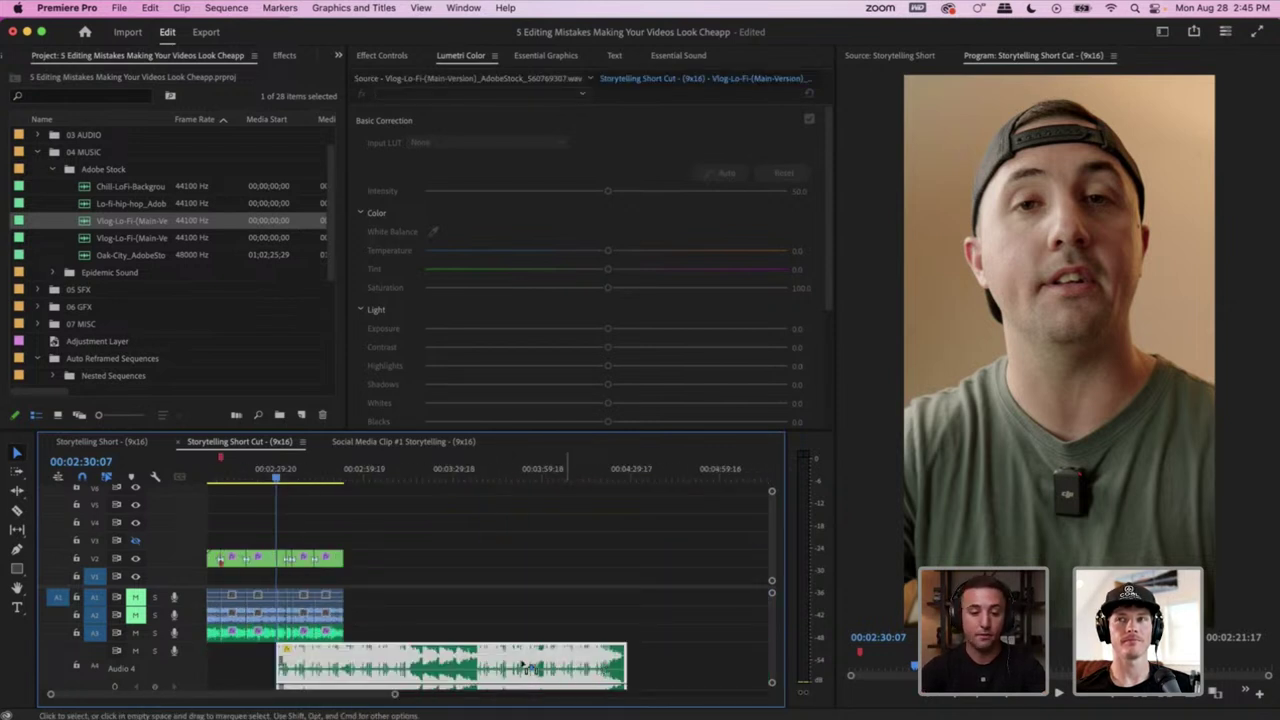
left_click_drag(552, 667, 482, 670)
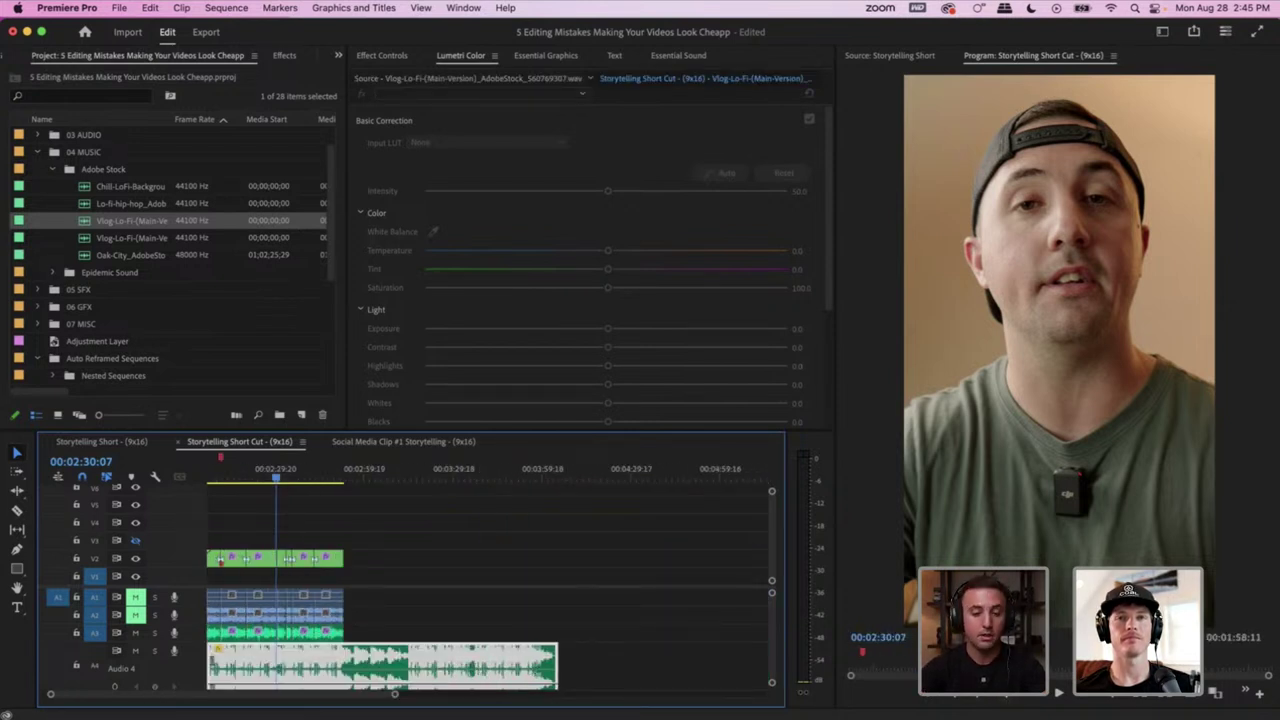
Switch to the Remix Tool from the Ripple Edit tool flyout
scroll(400, 618, "down", 2)
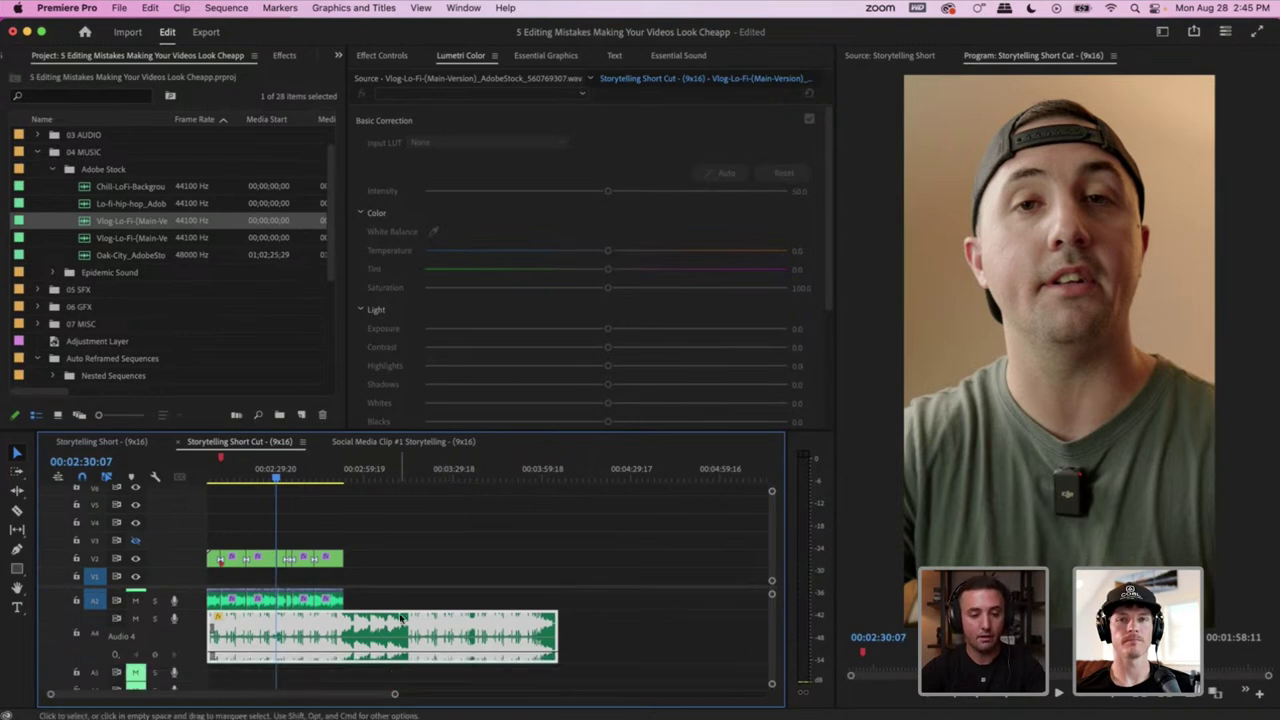
scroll(400, 618, "up", 2)
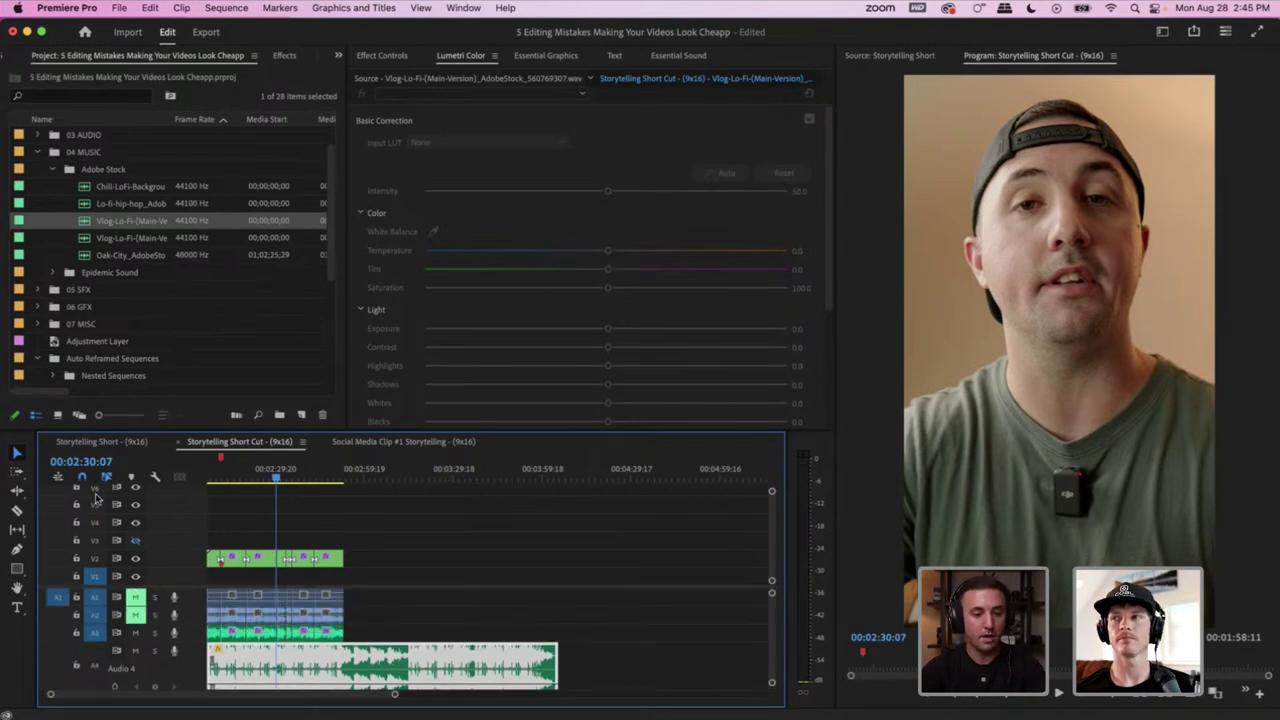
left_click(17, 471)
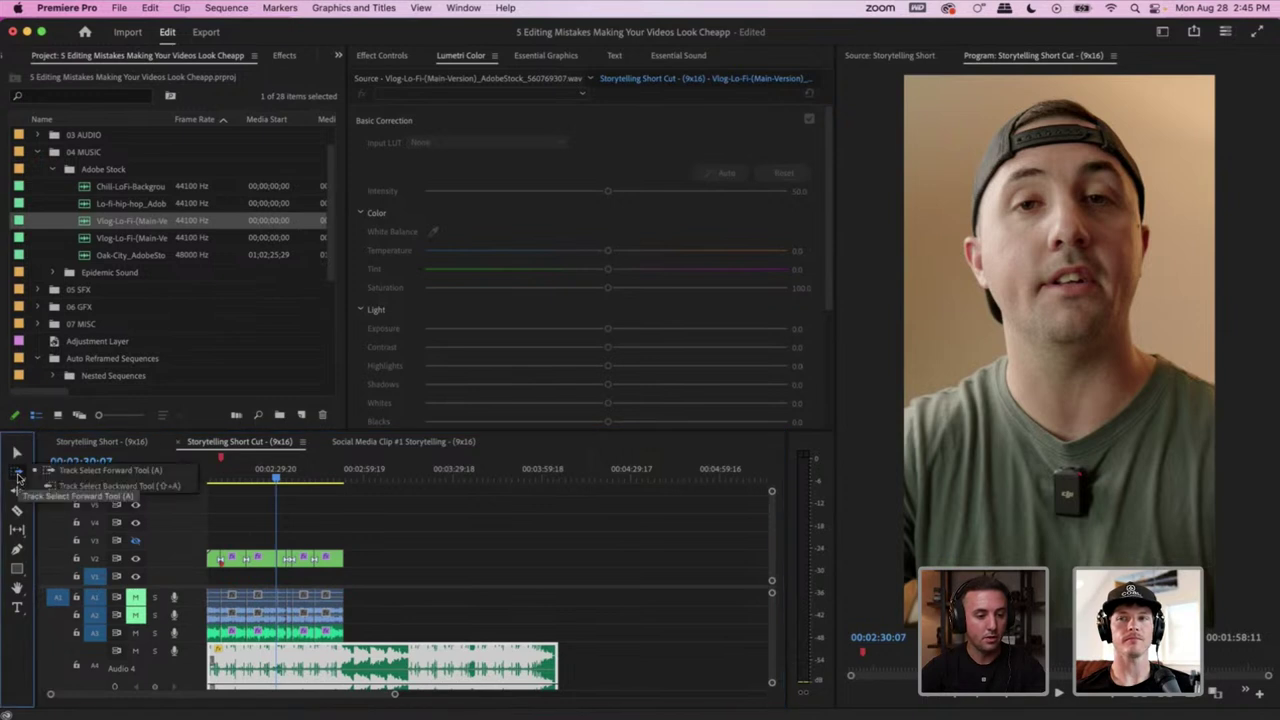
left_click(17, 490)
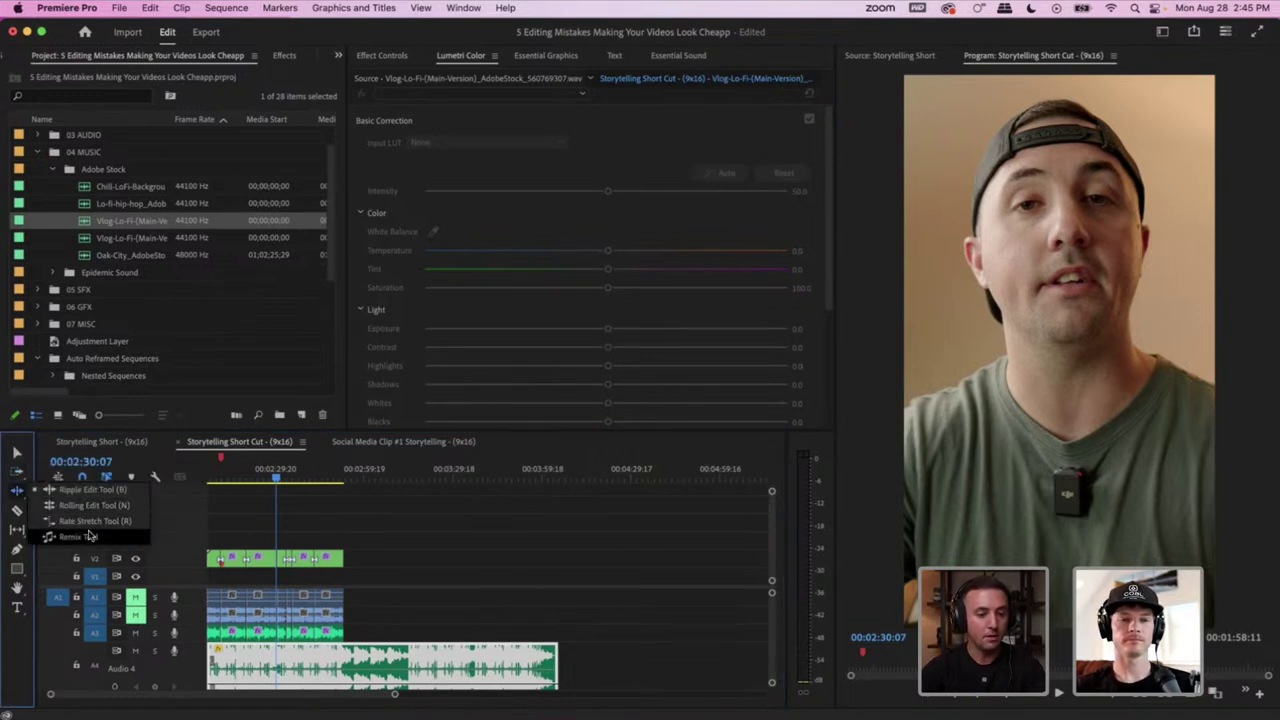
left_click(18, 491)
left_click(18, 494)
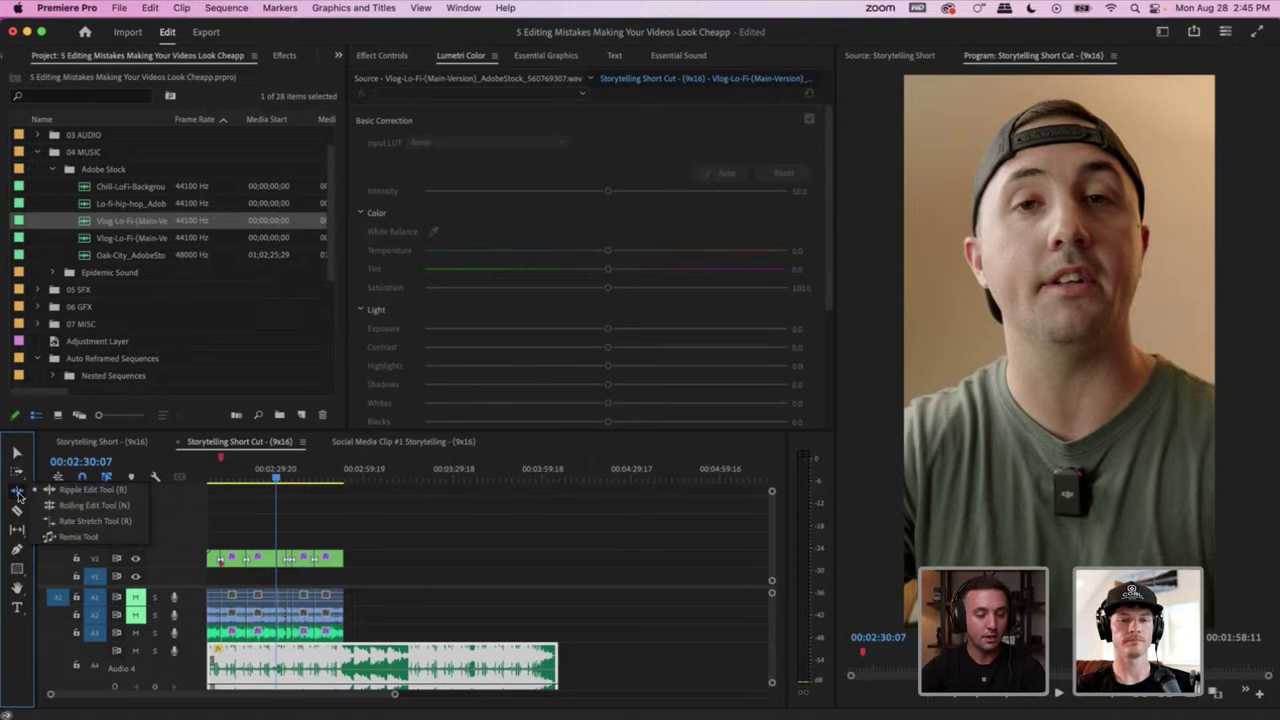
left_click(75, 537)
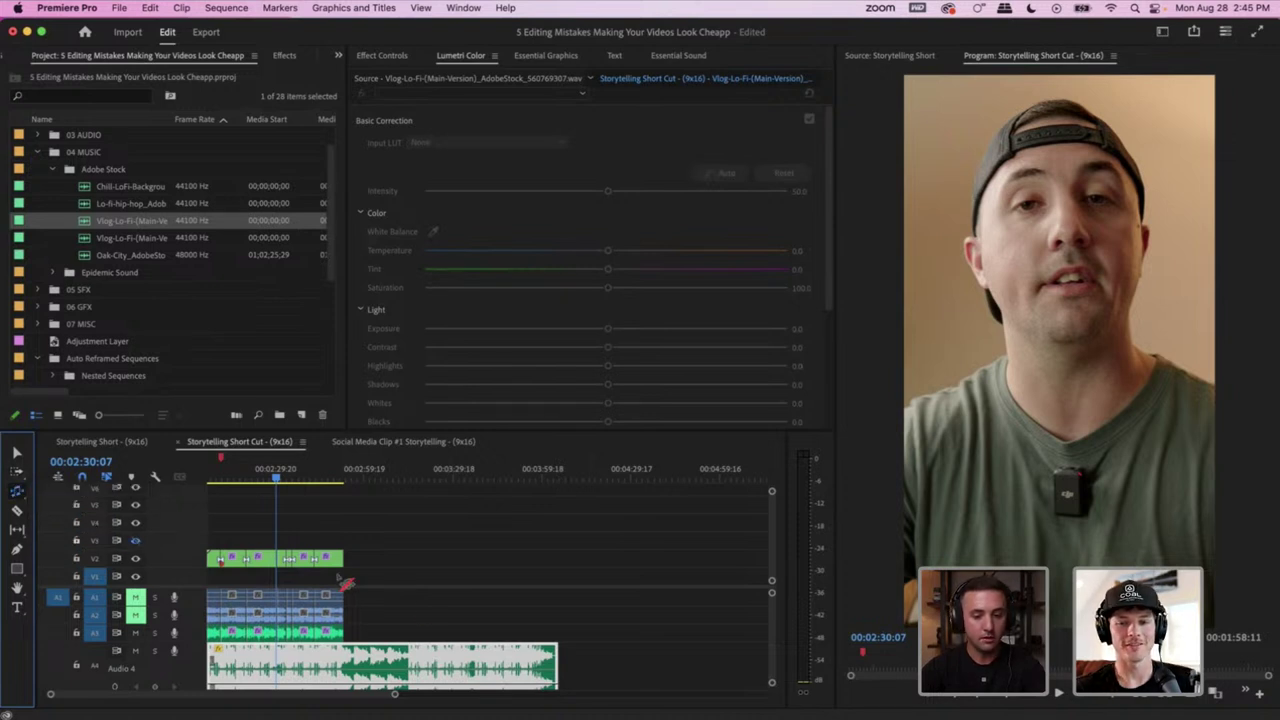
Remix the Vlog-Lo-Fi clip shorter so it ends with the video clips at 00:00:50:18
left_click_drag(570, 673, 593, 623)
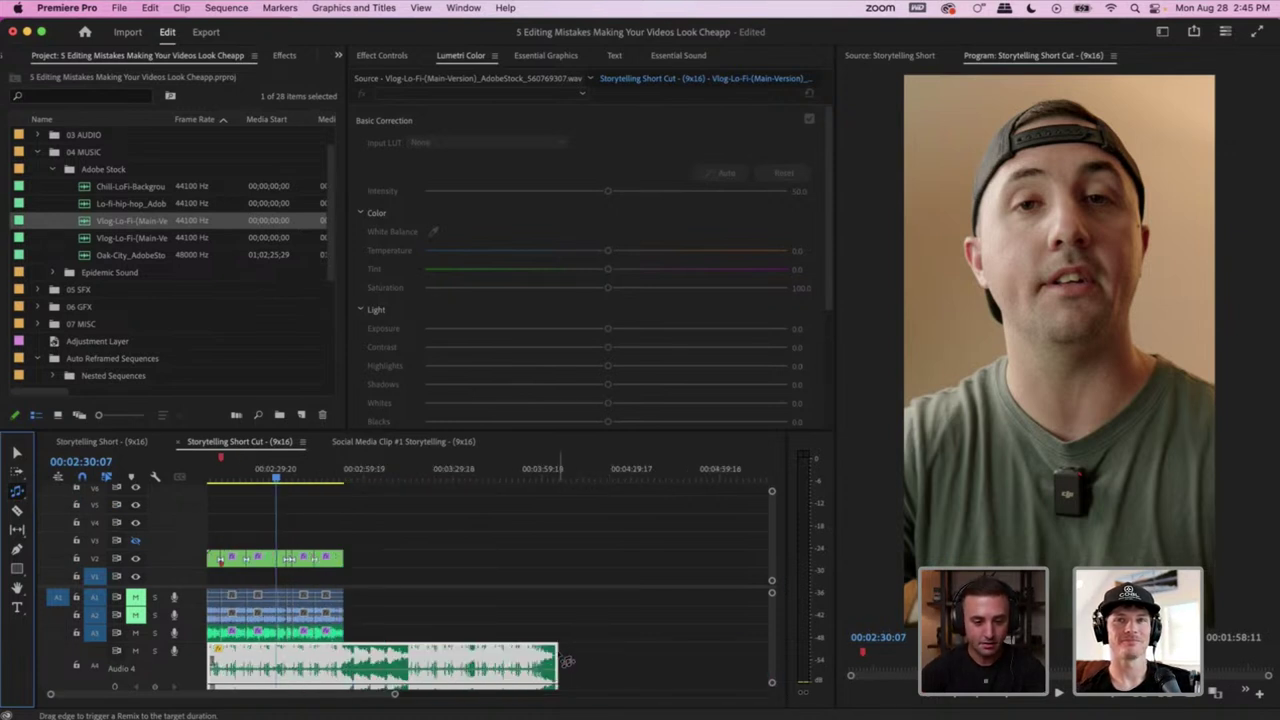
left_click_drag(558, 665, 345, 652)
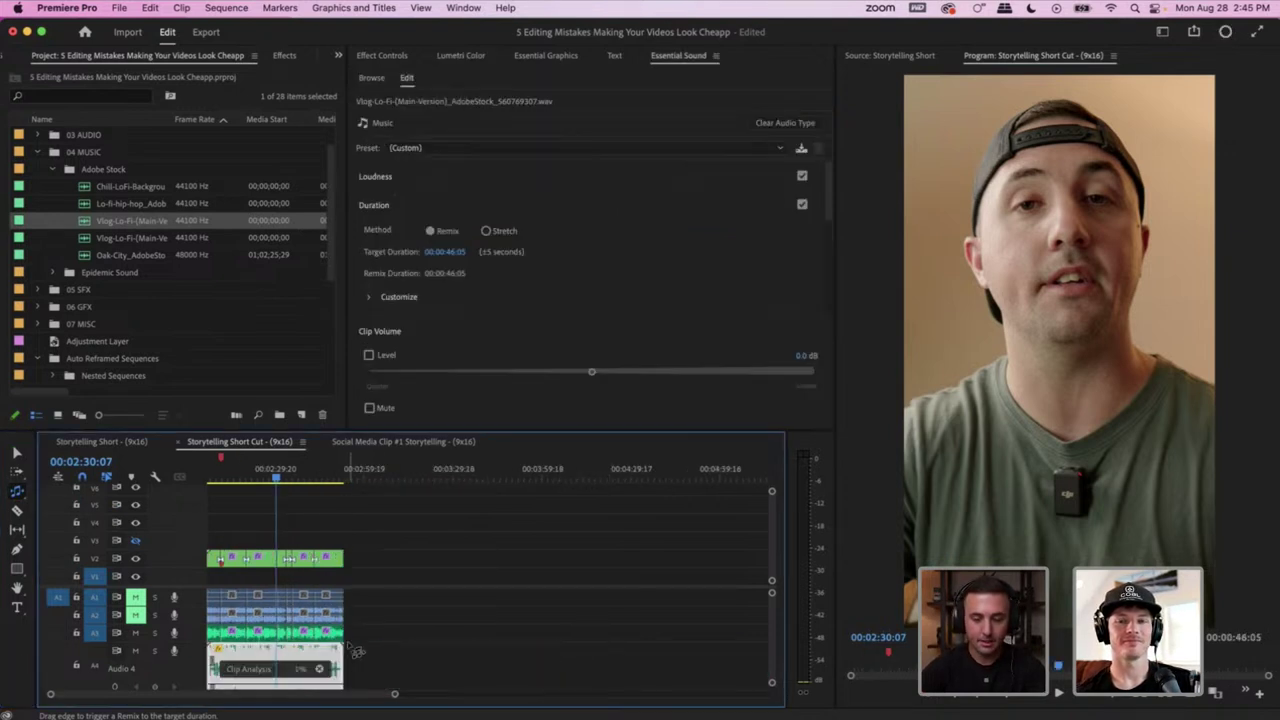
key("backslash")
key("minus")
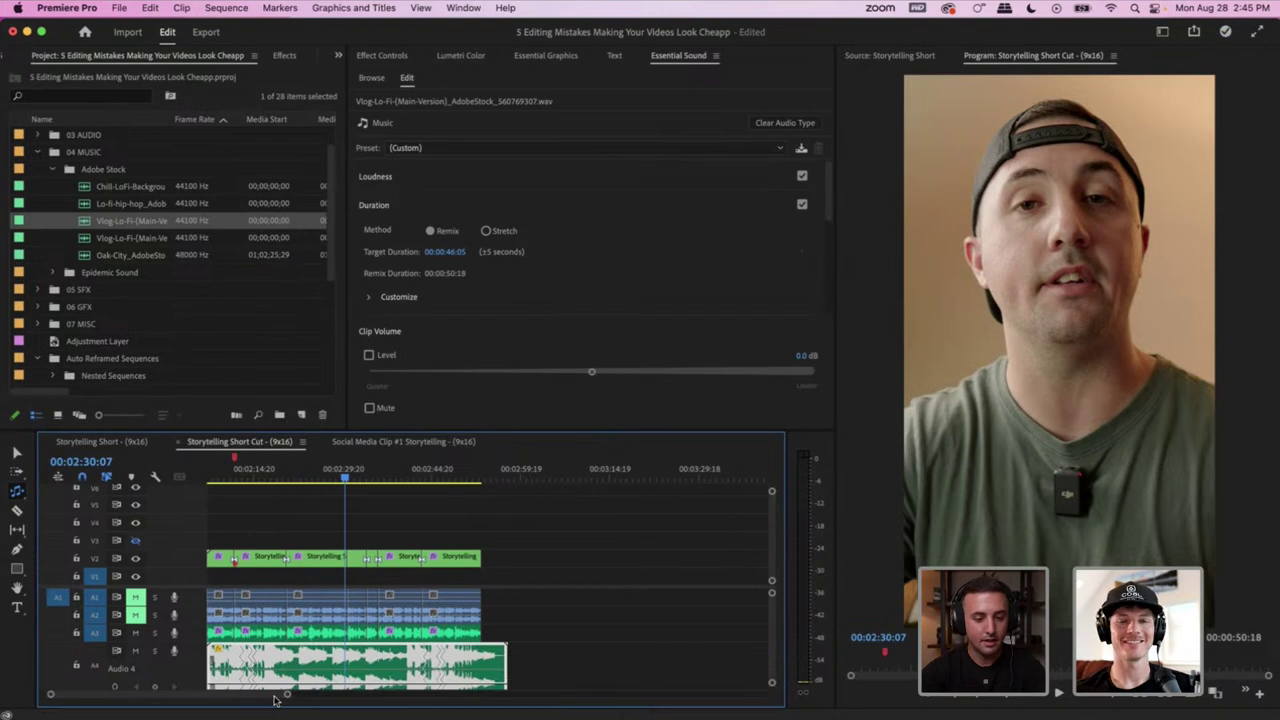
left_click_drag(290, 695, 212, 694)
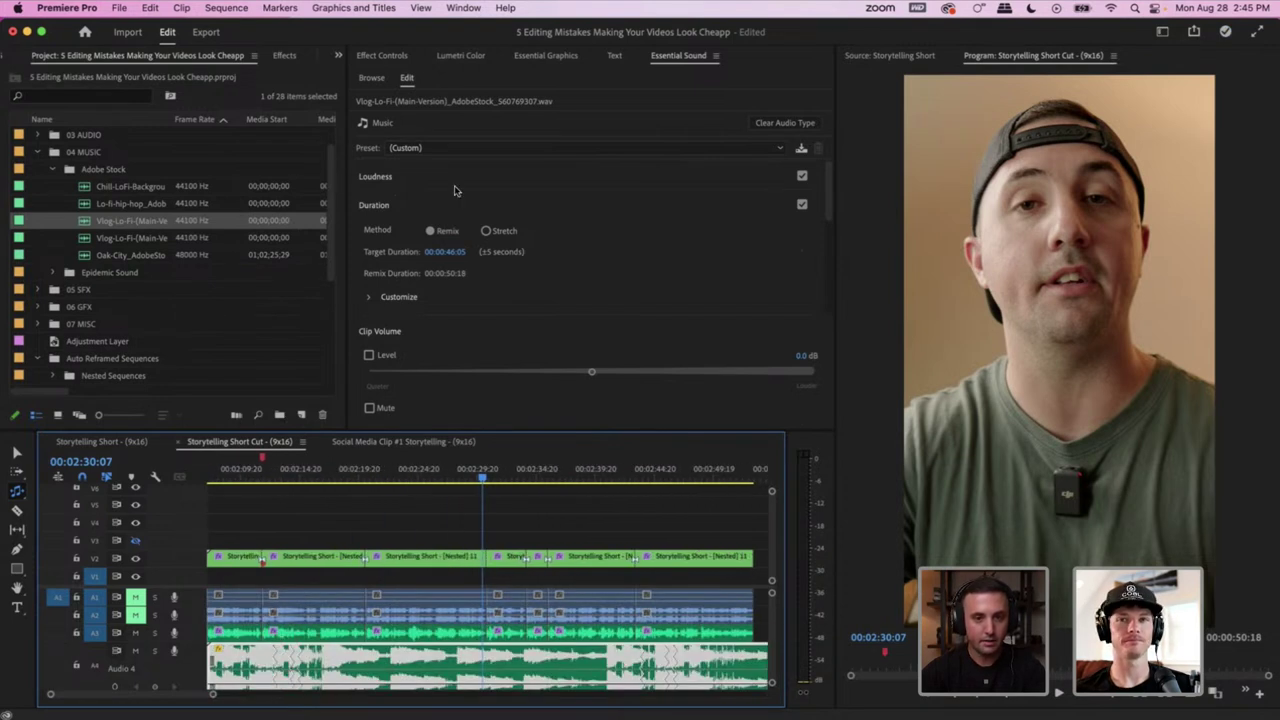
Open the Essential Sound panel and expand its remix Customize settings
left_click(463, 8)
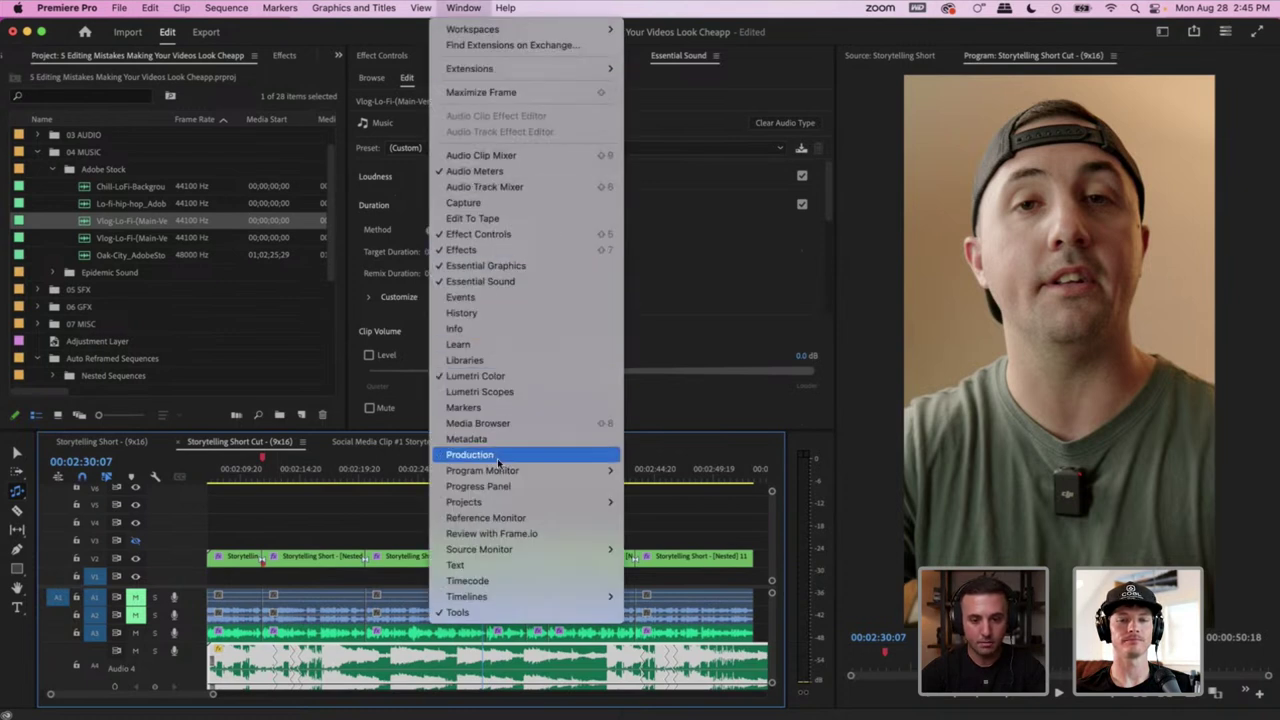
left_click(521, 281)
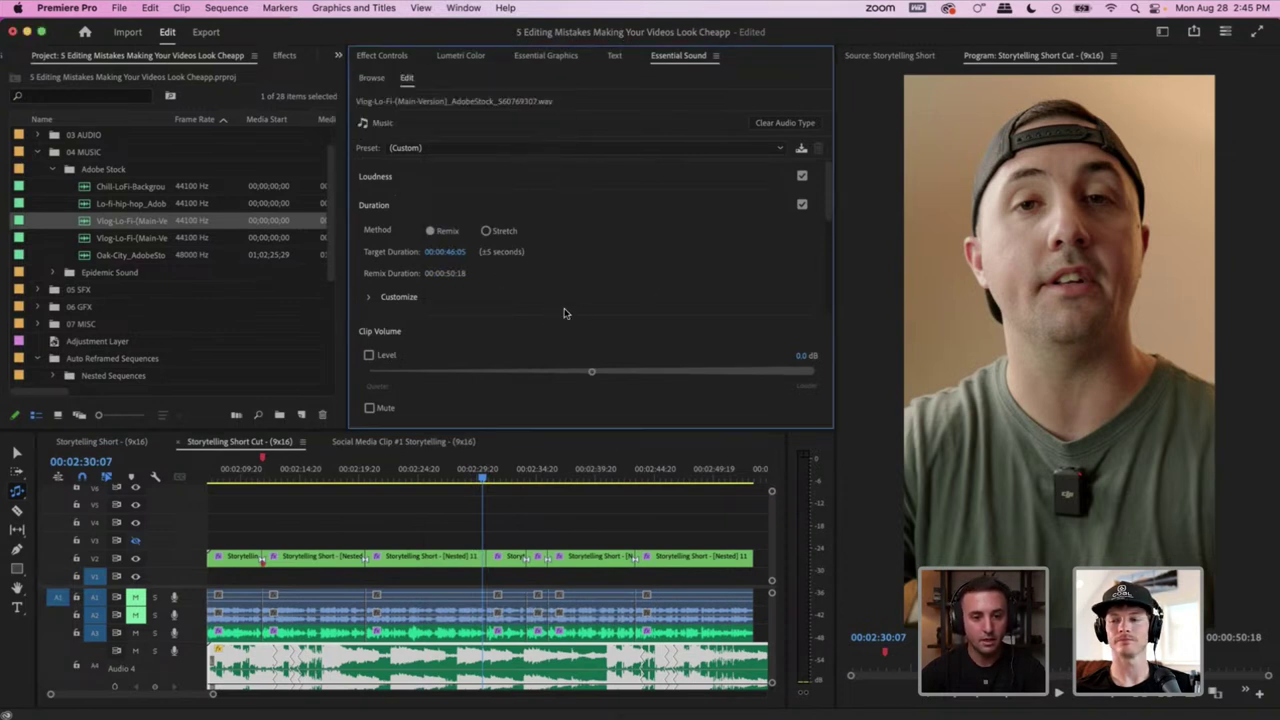
scroll(566, 313, "down", 1)
left_click(368, 285)
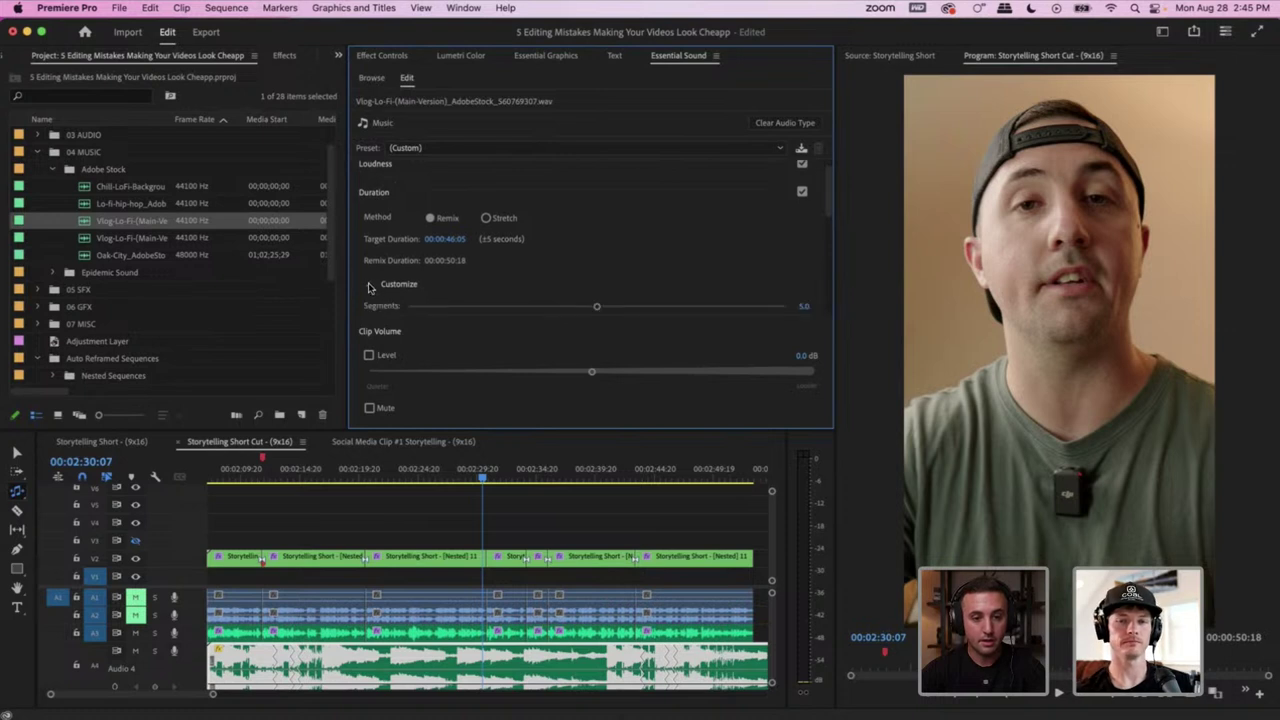
scroll(405, 282, "down", 3)
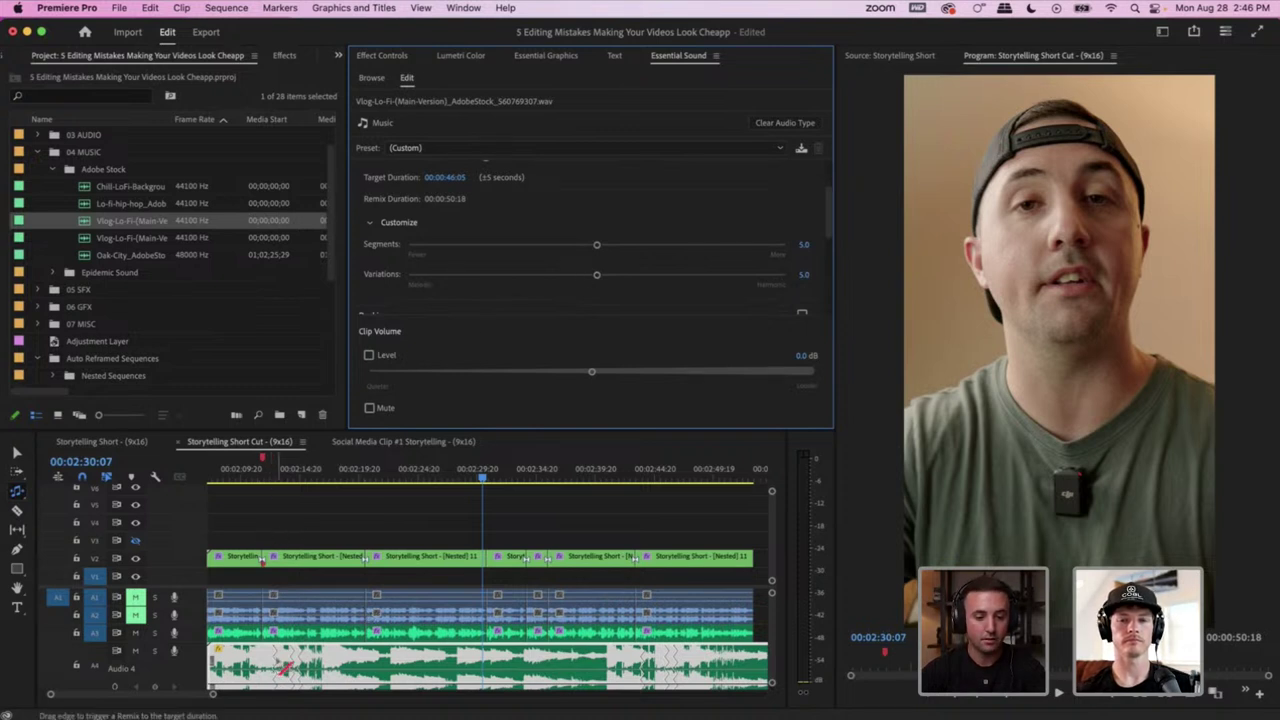
Play the sequence from around 00:02:09:14 to hear the remixed music
left_click(266, 472)
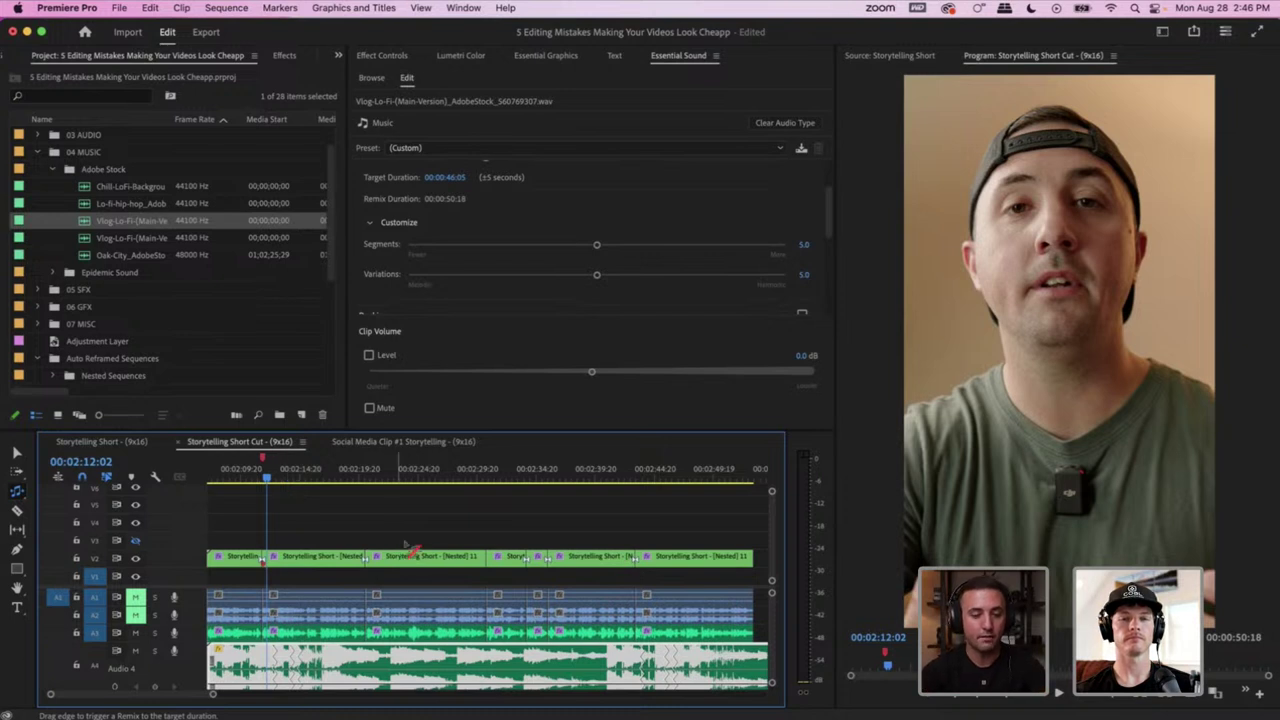
key("space")
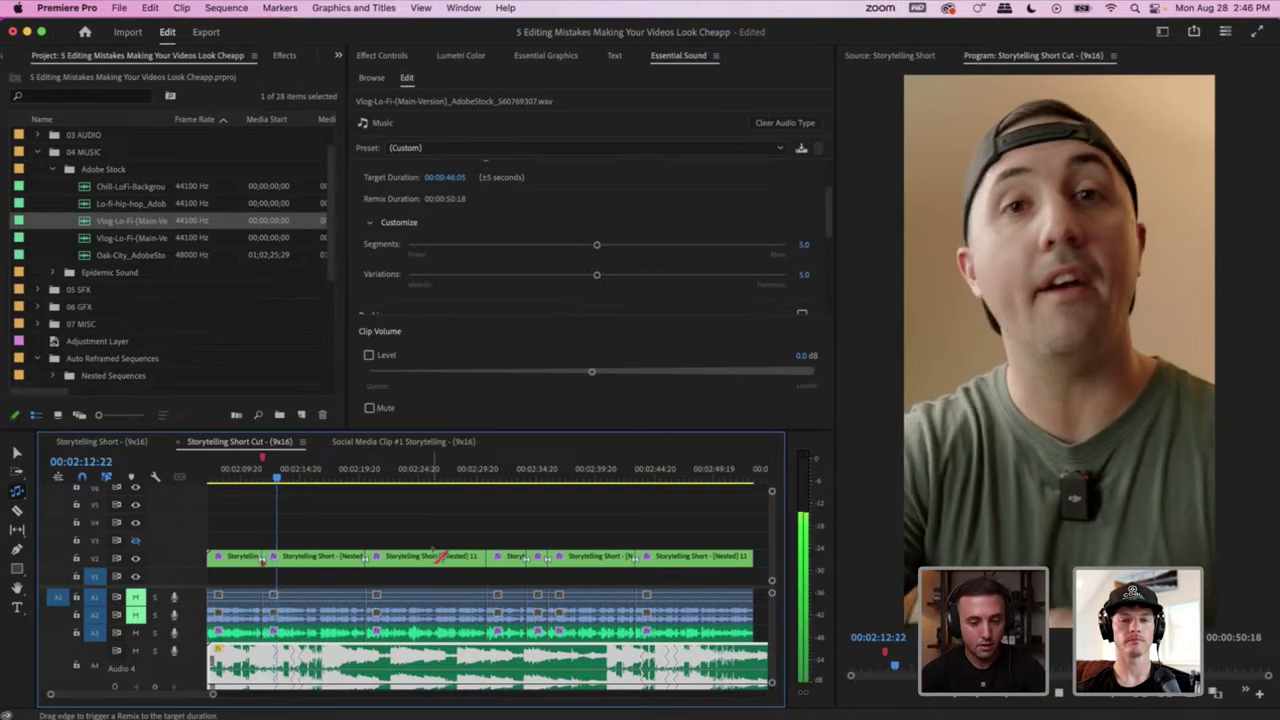
left_click(238, 477)
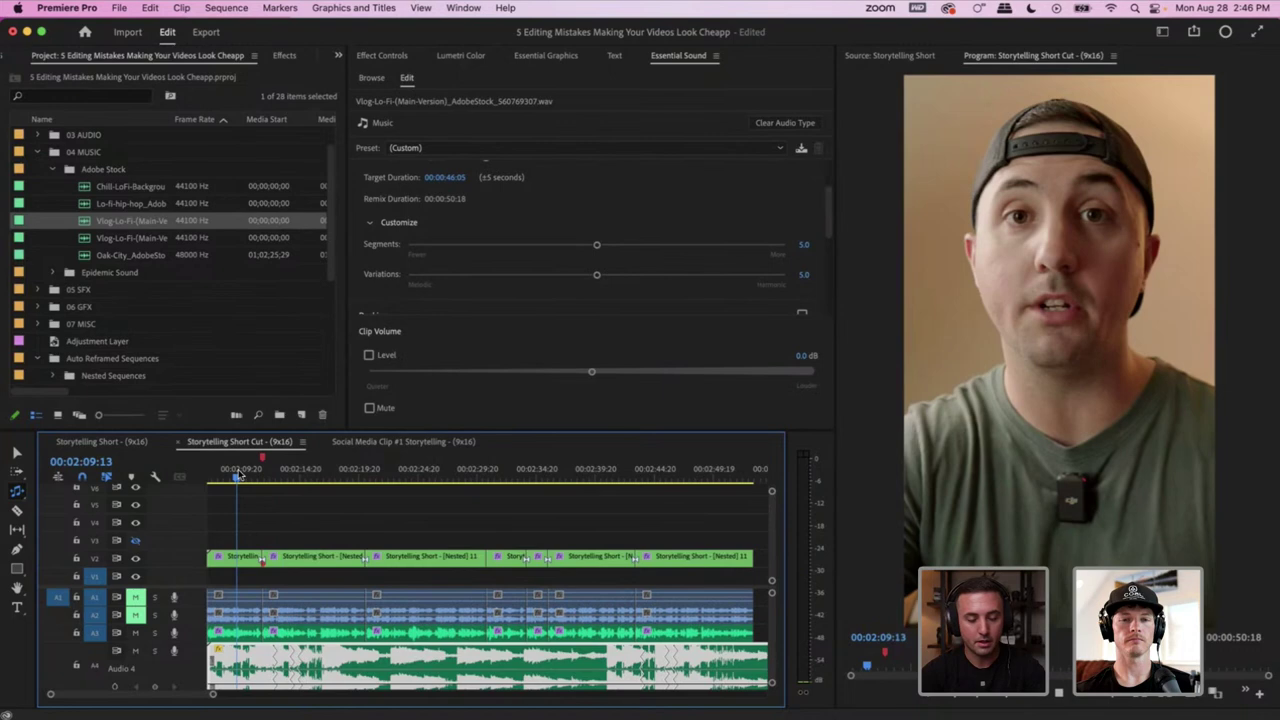
key("space")
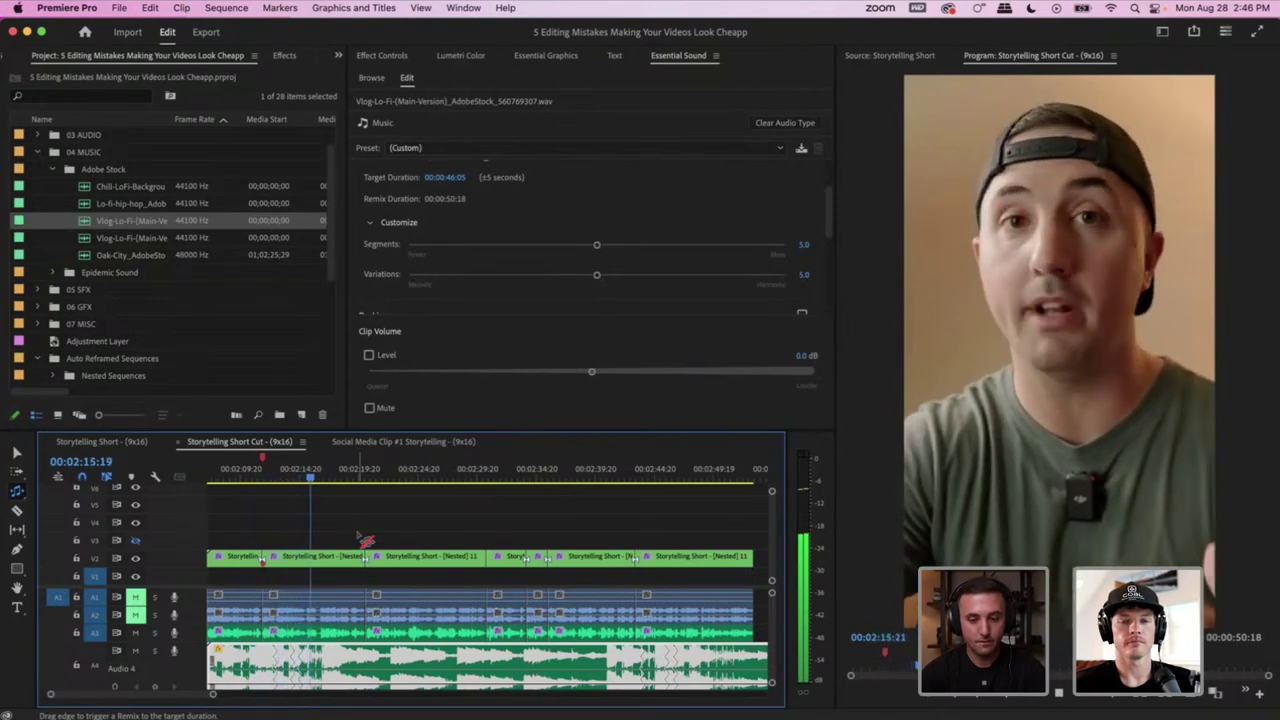
key("space")
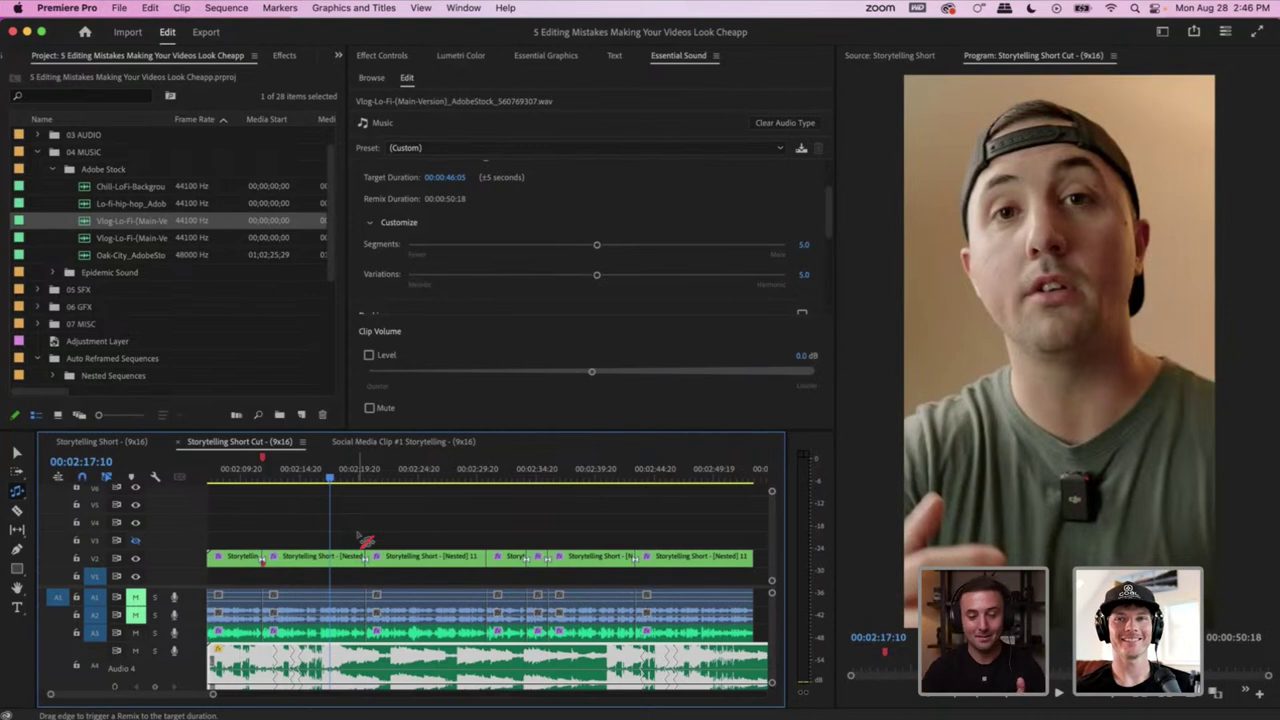
Zoom out and play the sequence ending, stopping at 00:02:53:06
left_click(462, 545)
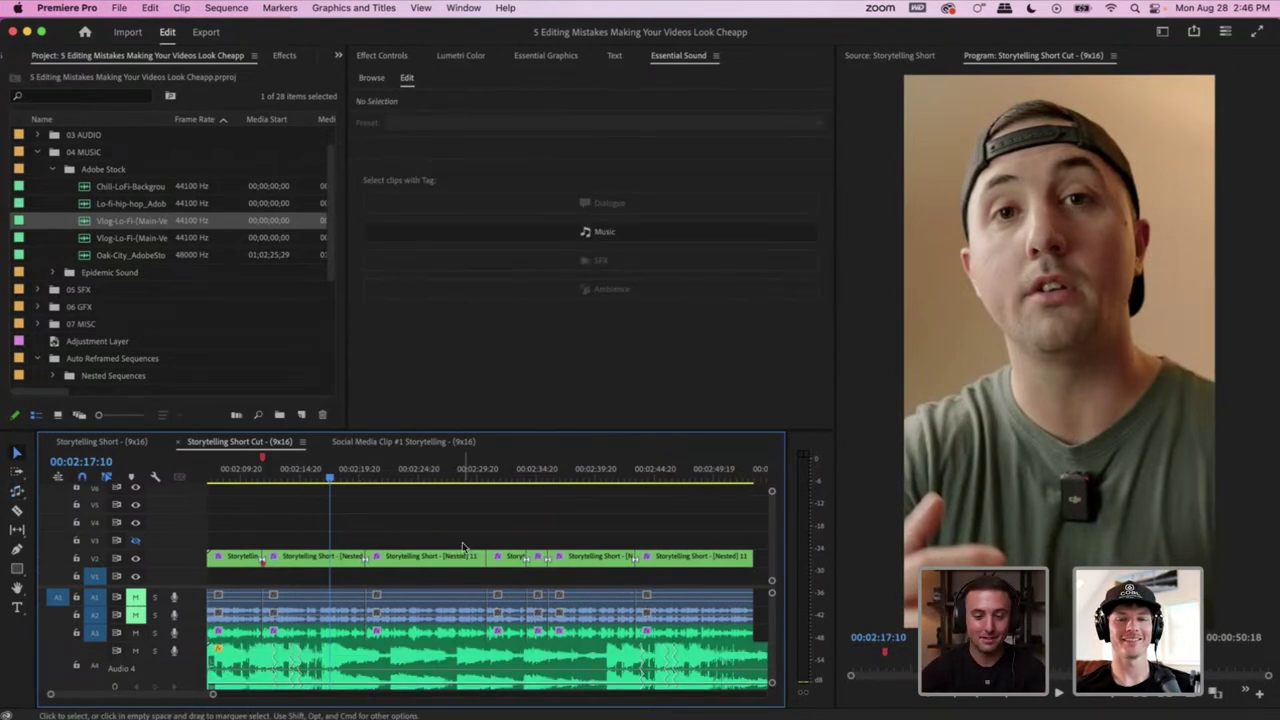
key("minus")
left_click_drag(438, 470, 462, 476)
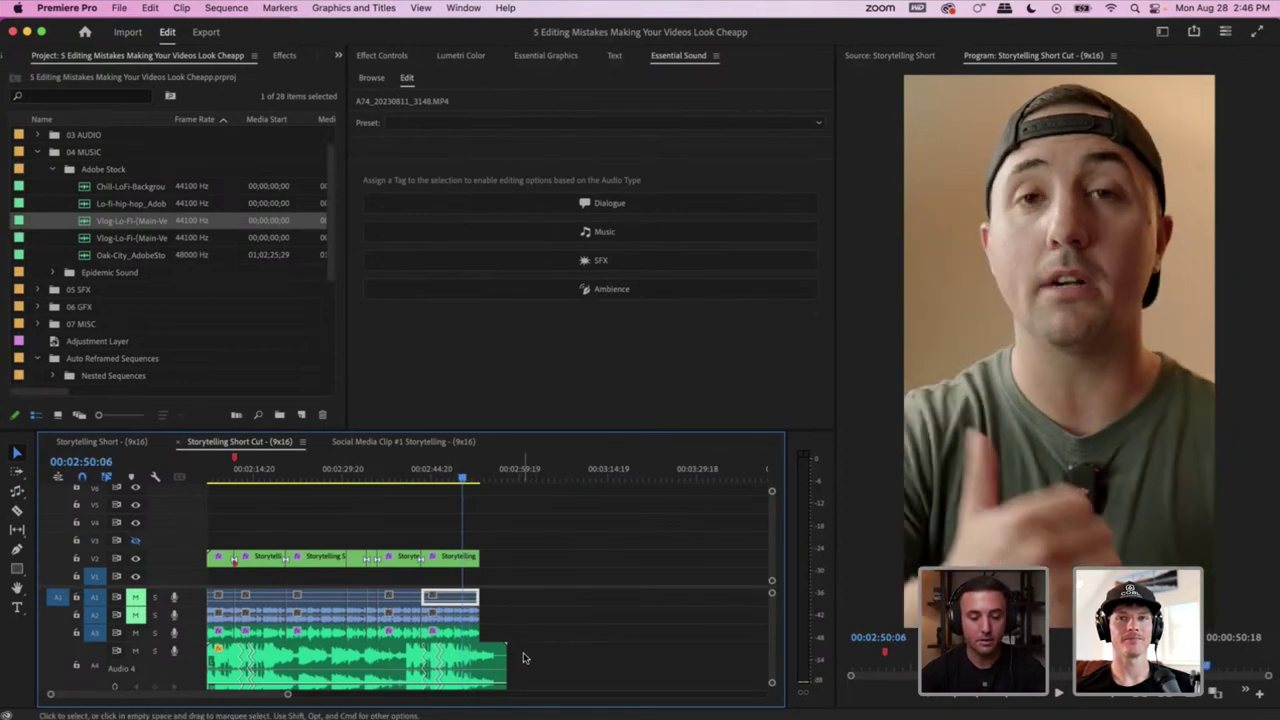
key("space")
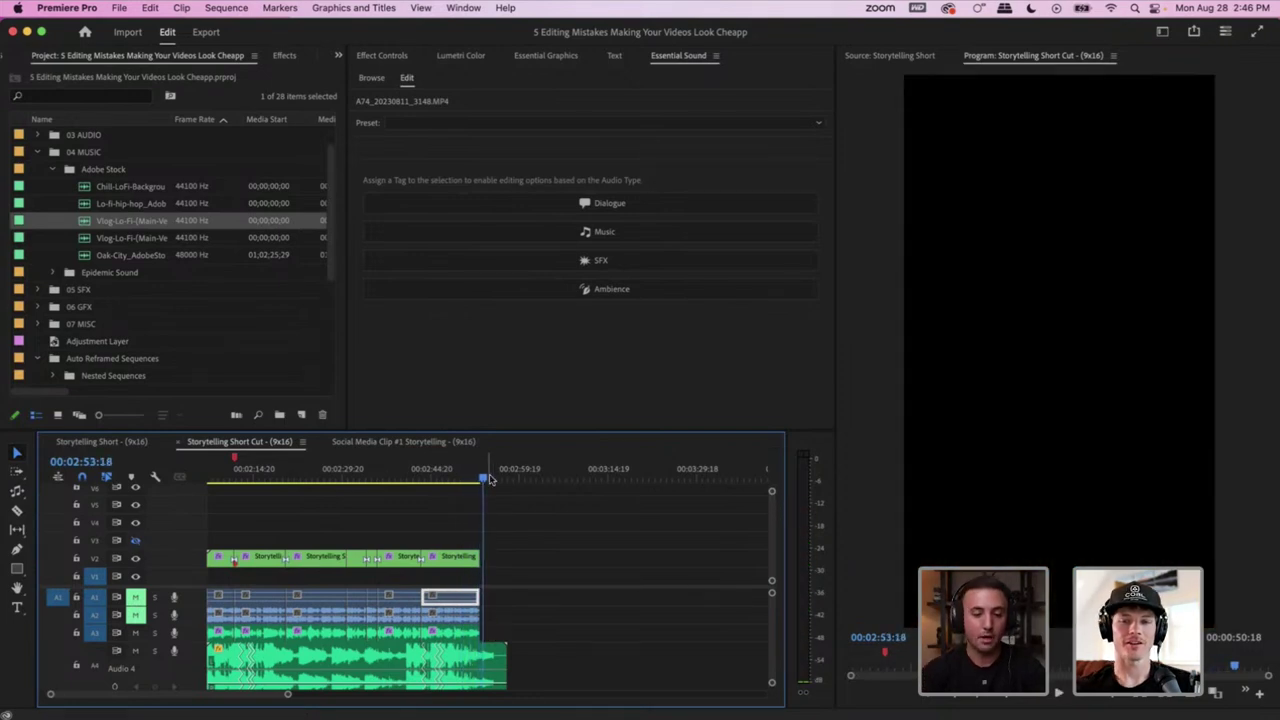
key("Left")
key("Left")
key("Left")
key("Left")
key("Left")
key("Left")
key("Left")
key("Left")
key("Left")
key("Left")
key("Left")
key("Left")
Mark in and out points around all clips, pulling the out point back to the playhead
left_click_drag(497, 527, 205, 675)
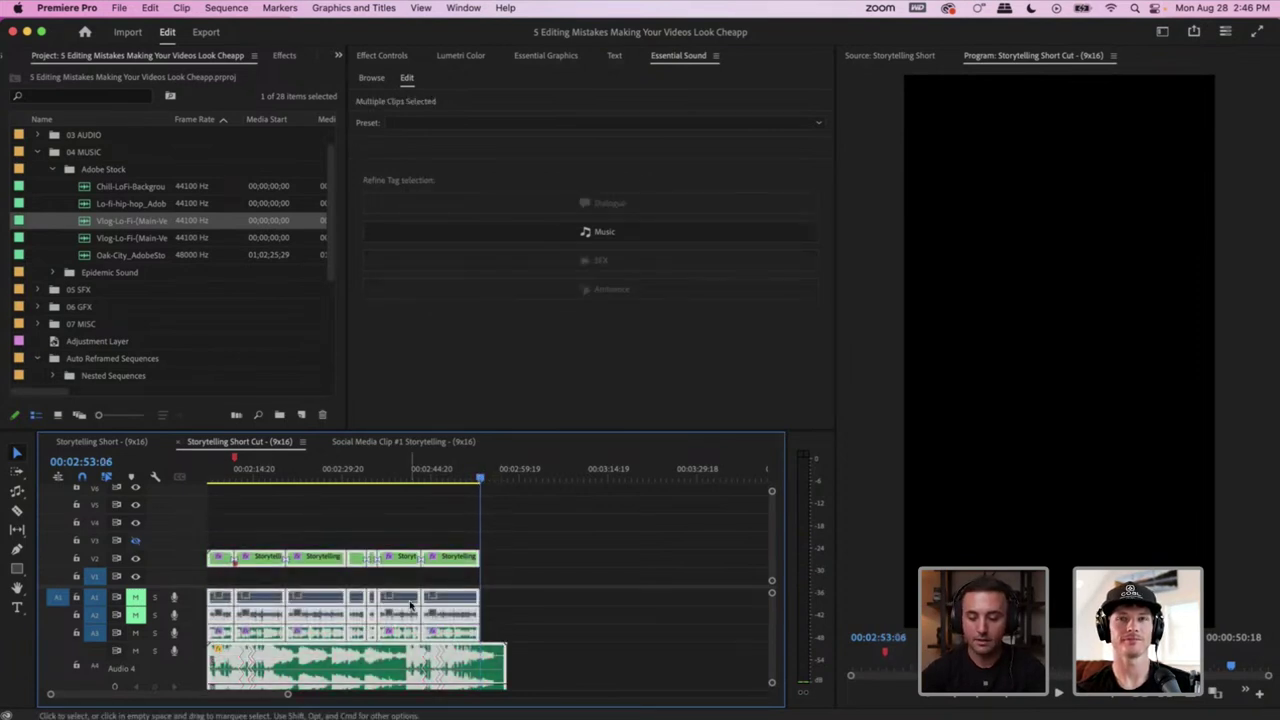
key("slash")
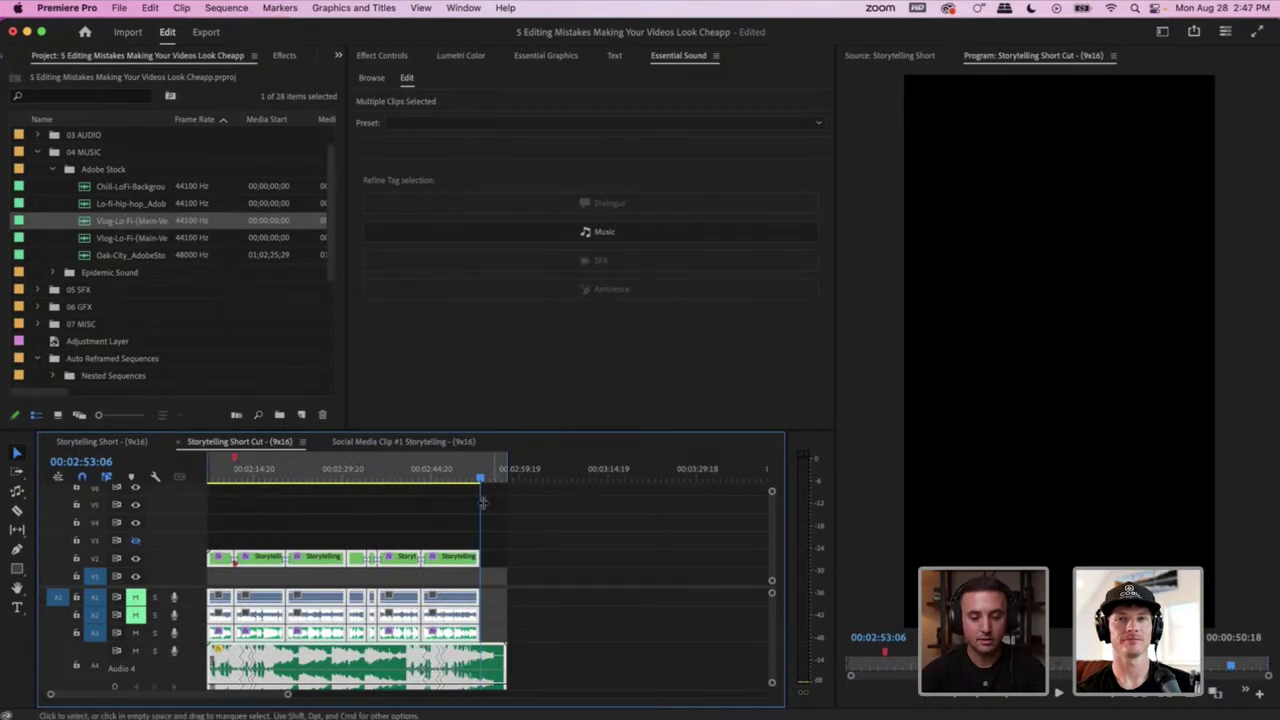
left_click_drag(507, 466, 480, 463)
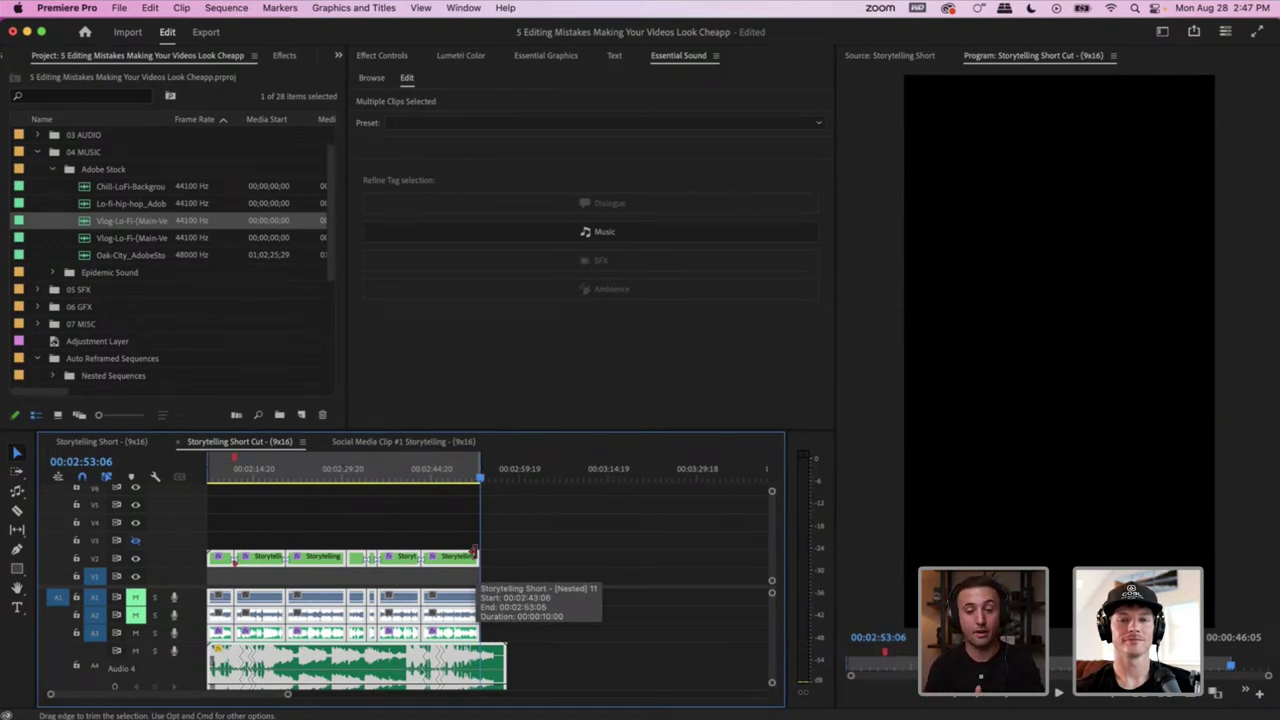
Park the playhead at 00:02:52:03, zoom out, and bring up the Export page
key("=")
key("=")
key("=")
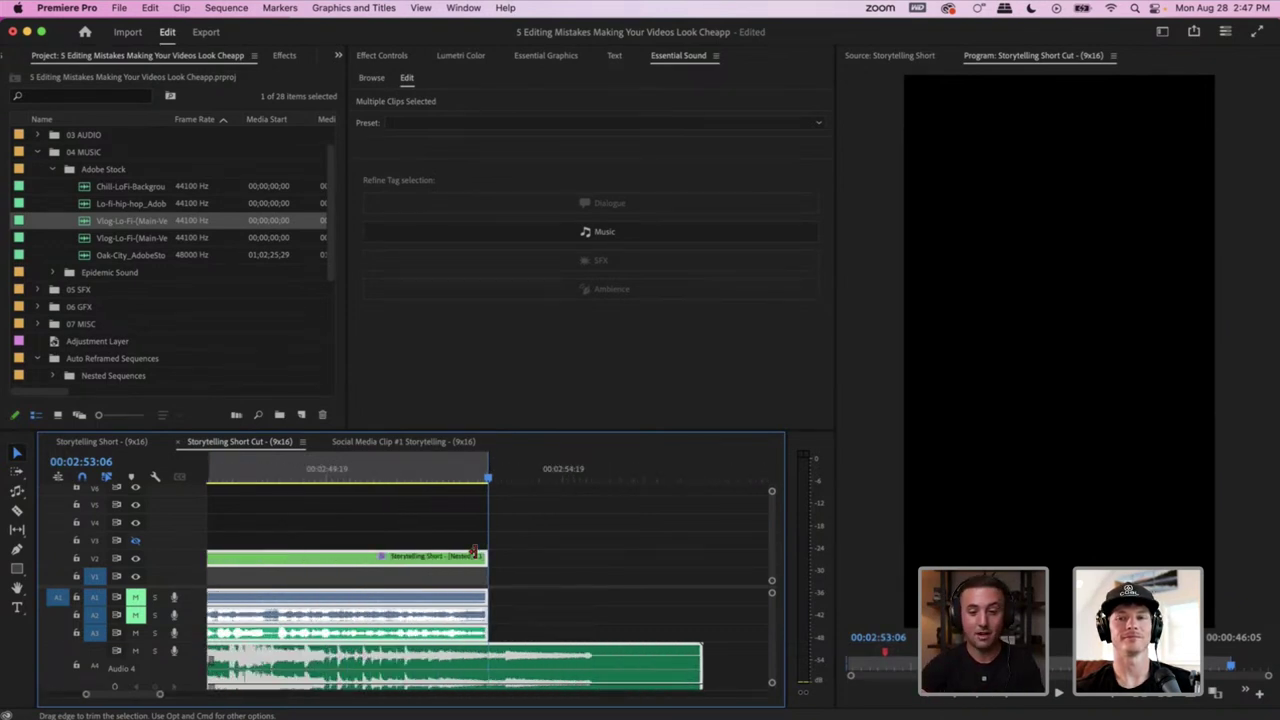
left_click(490, 470)
key("Left")
key("Left")
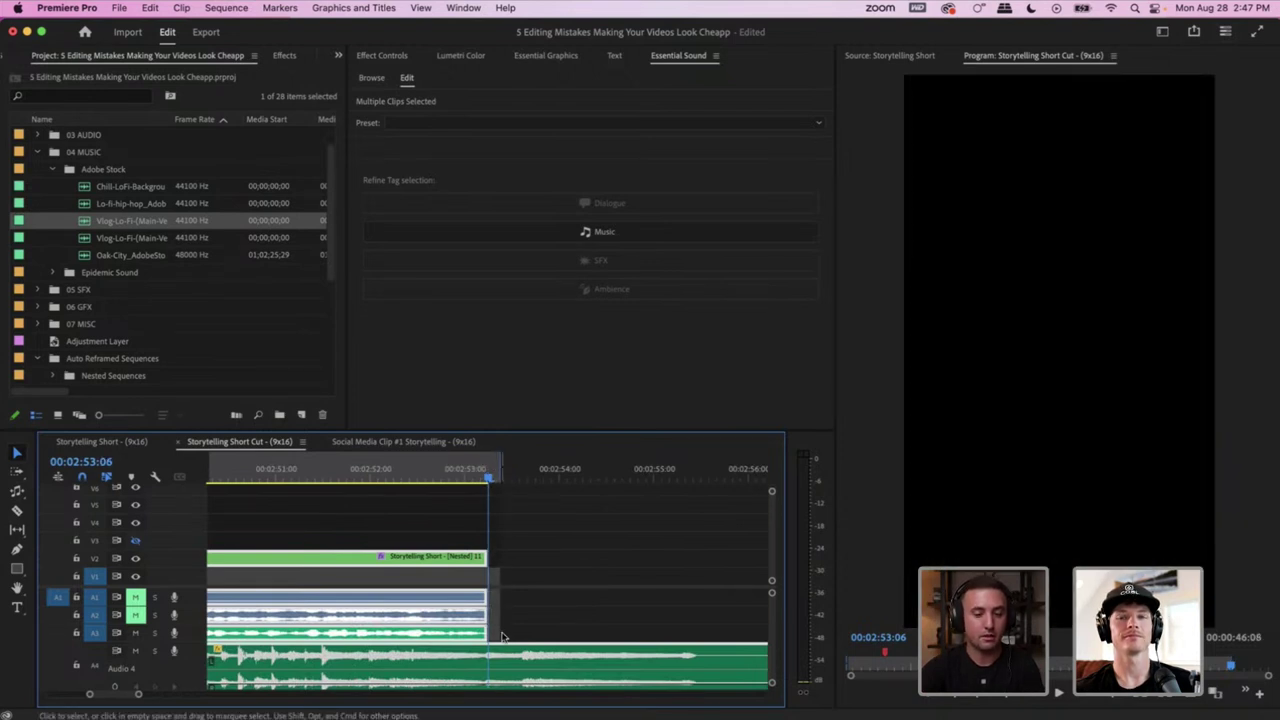
left_click(491, 460)
key("Left")
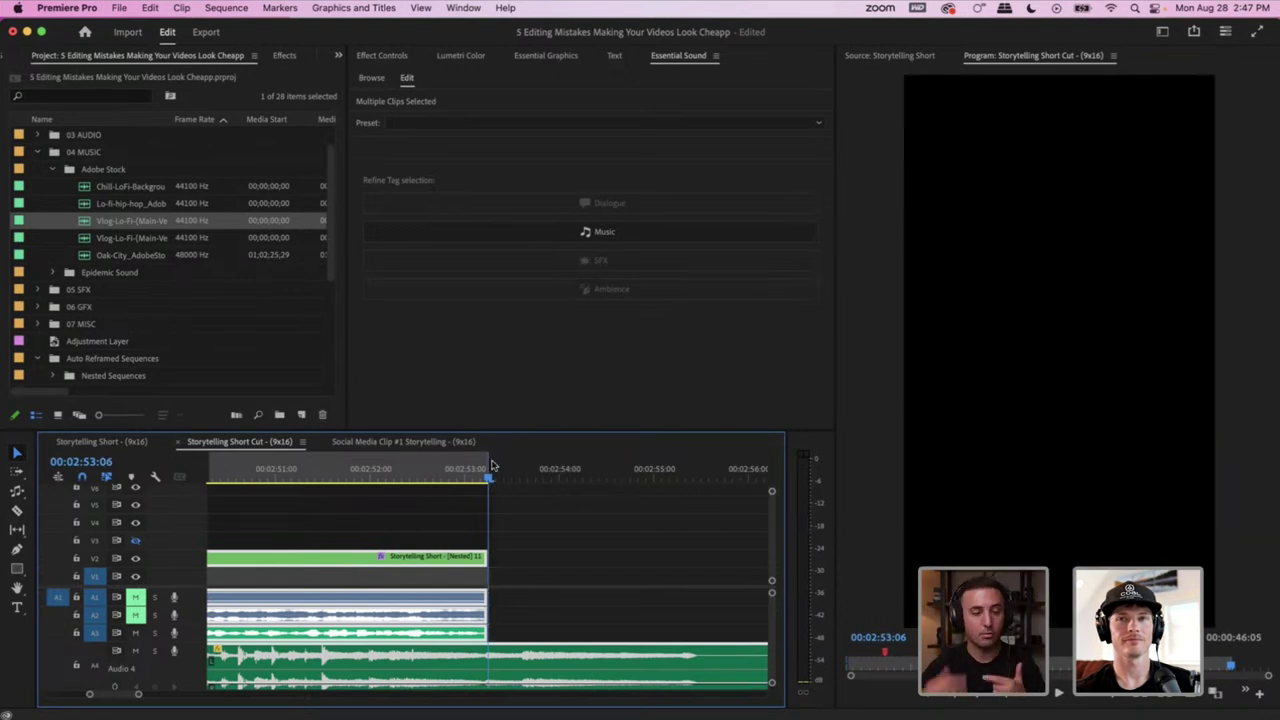
left_click_drag(485, 478, 385, 471)
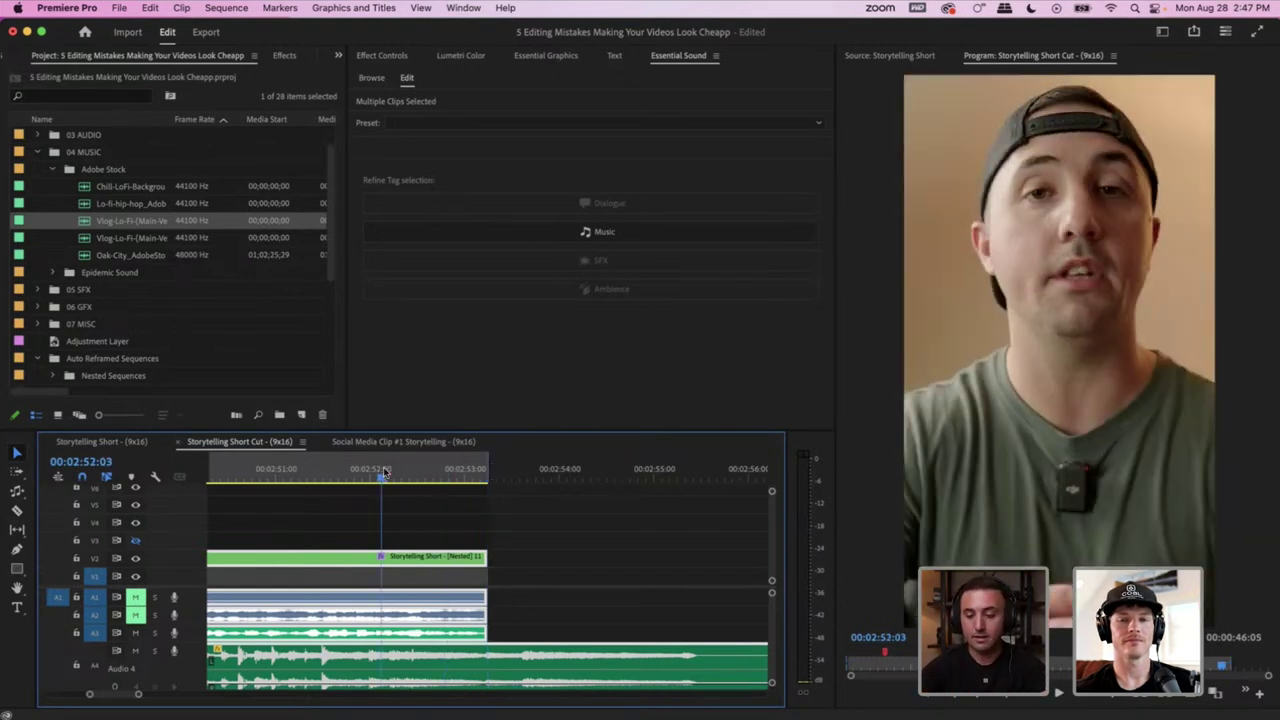
key("minus")
key("minus")
key("minus")
key("minus")
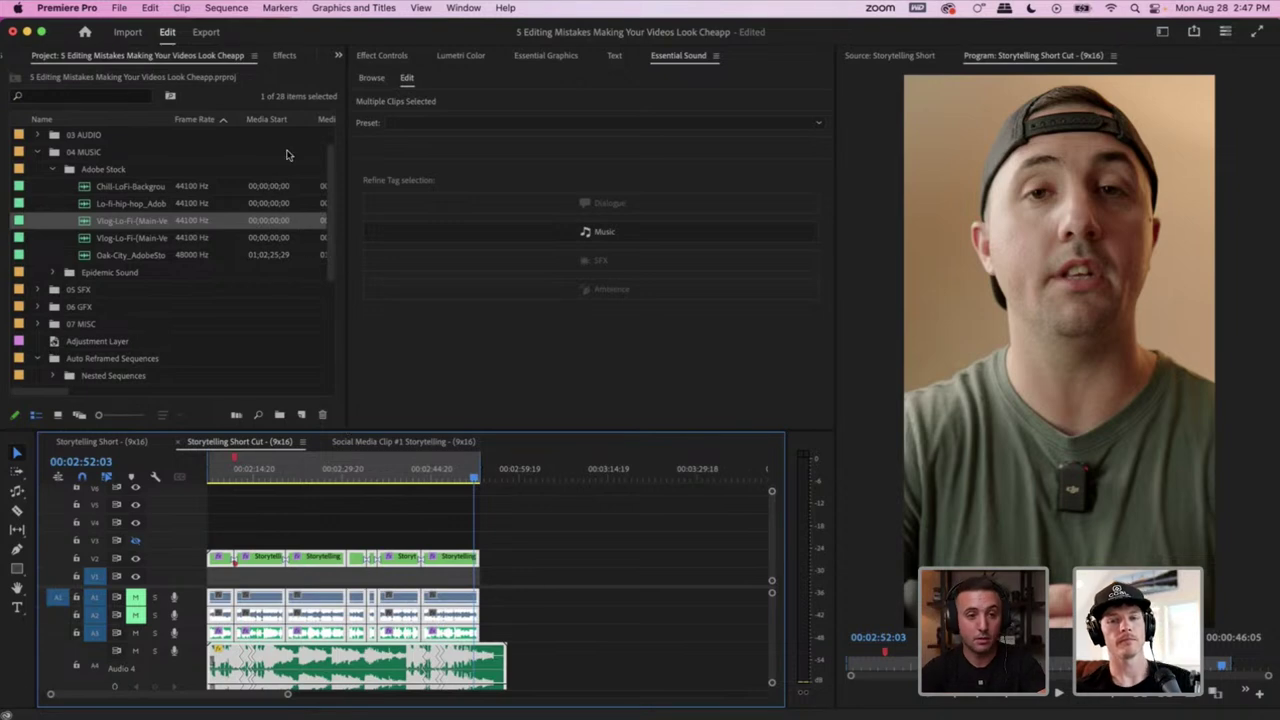
left_click(208, 34)
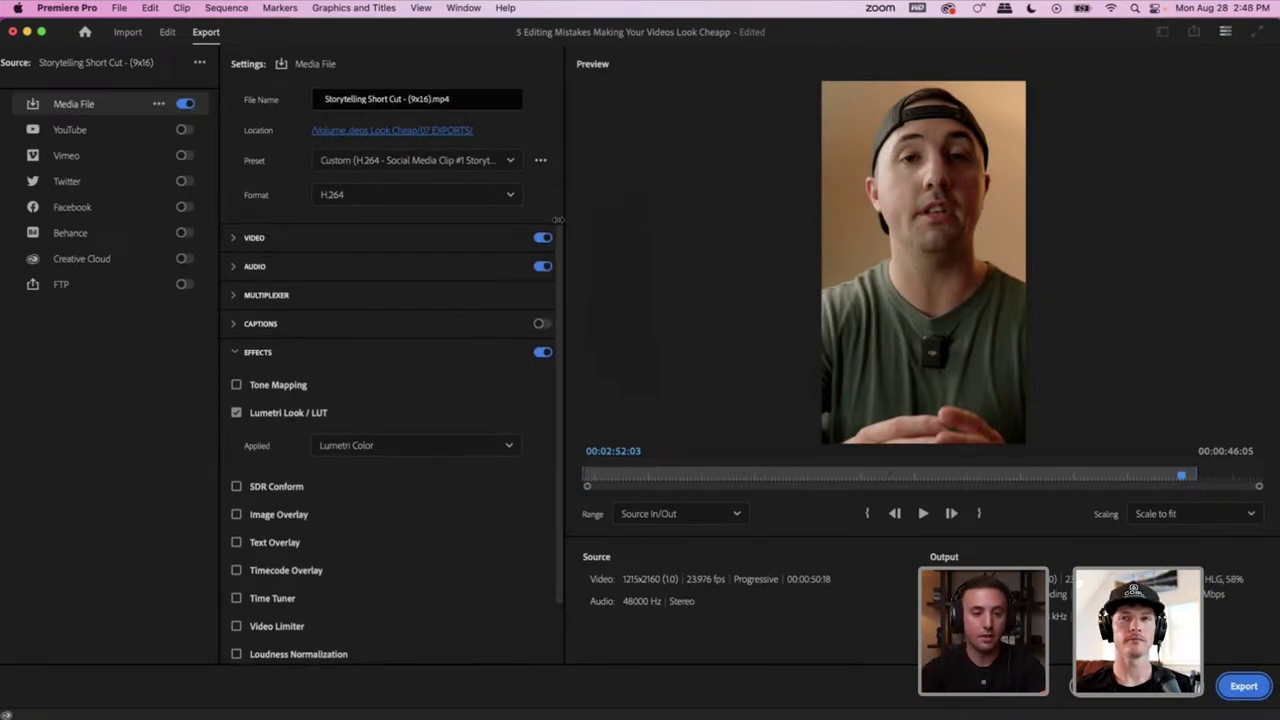
Under Video, set Target Bitrate to 4 Mbps and keep CBR encoding after trying VBR, 2 pass
left_click(535, 244)
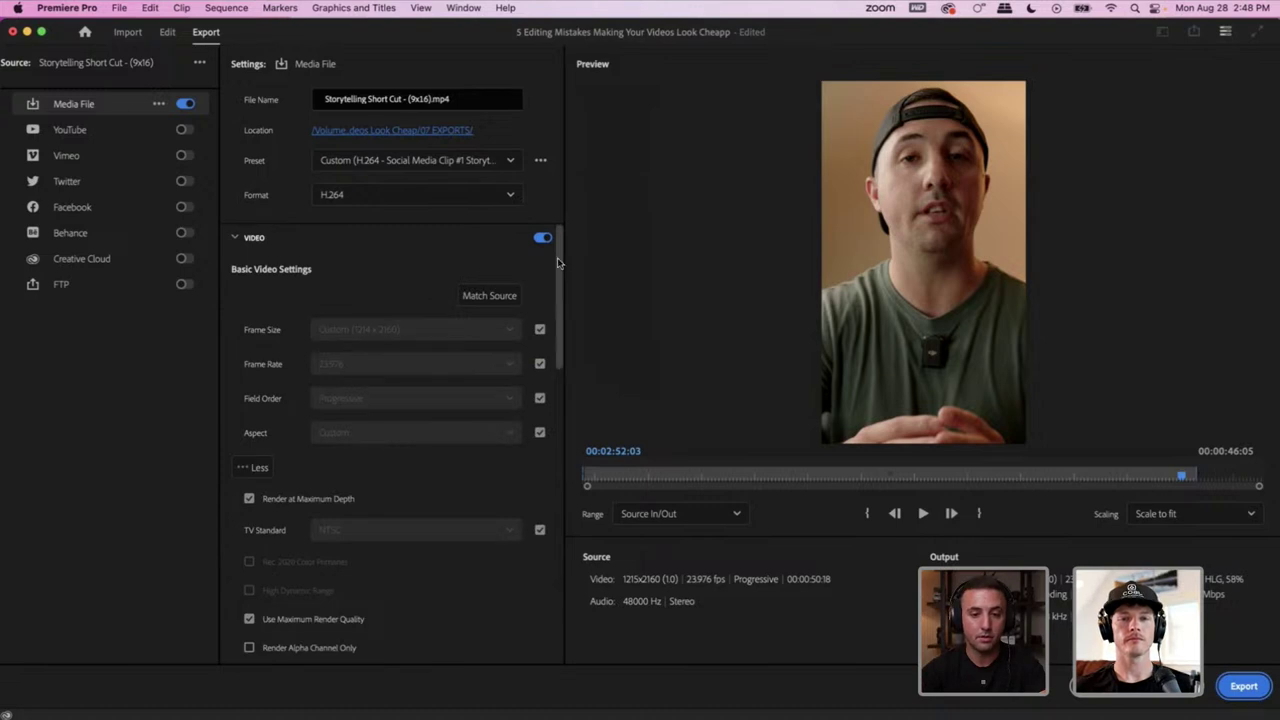
left_click_drag(557, 257, 557, 272)
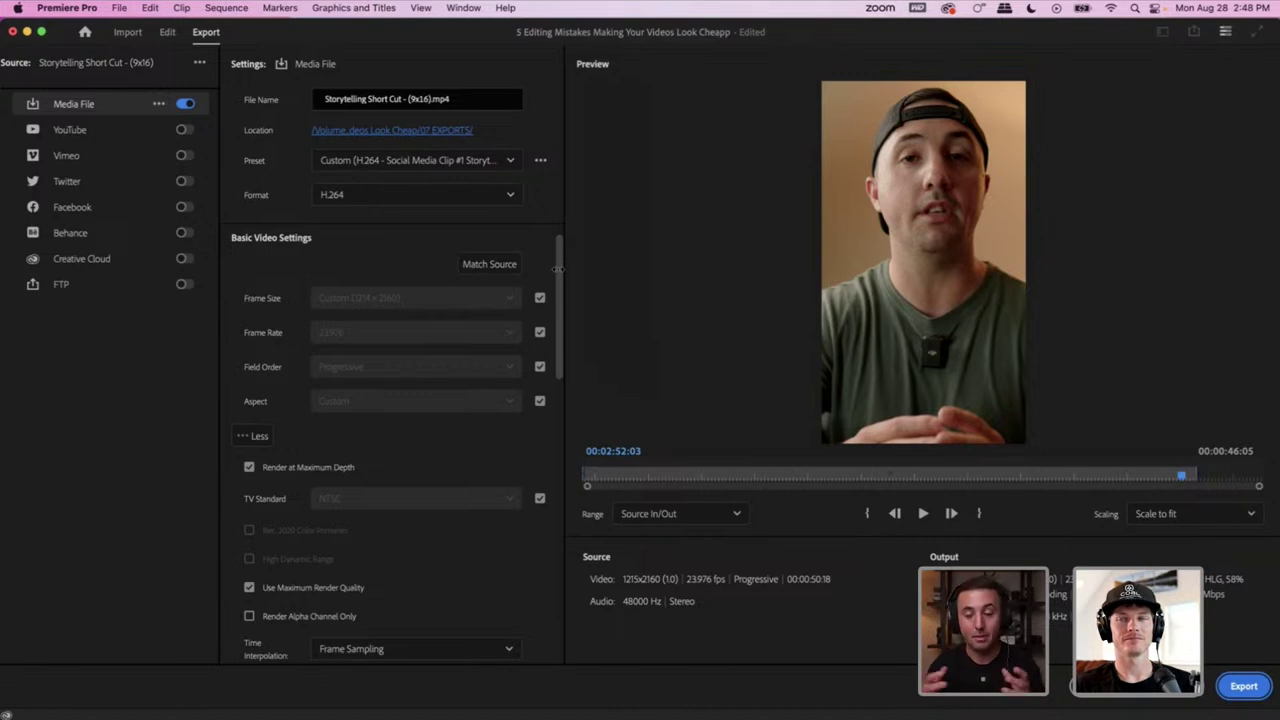
left_click_drag(557, 268, 556, 499)
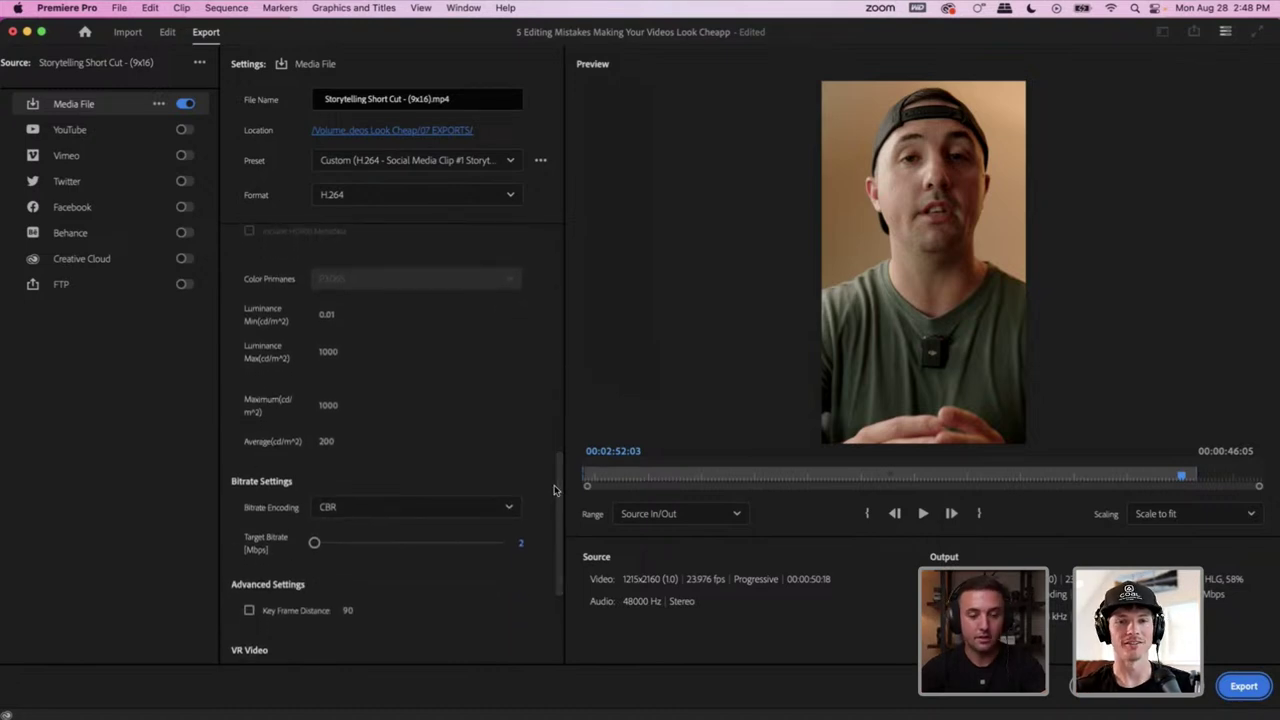
left_click(524, 544)
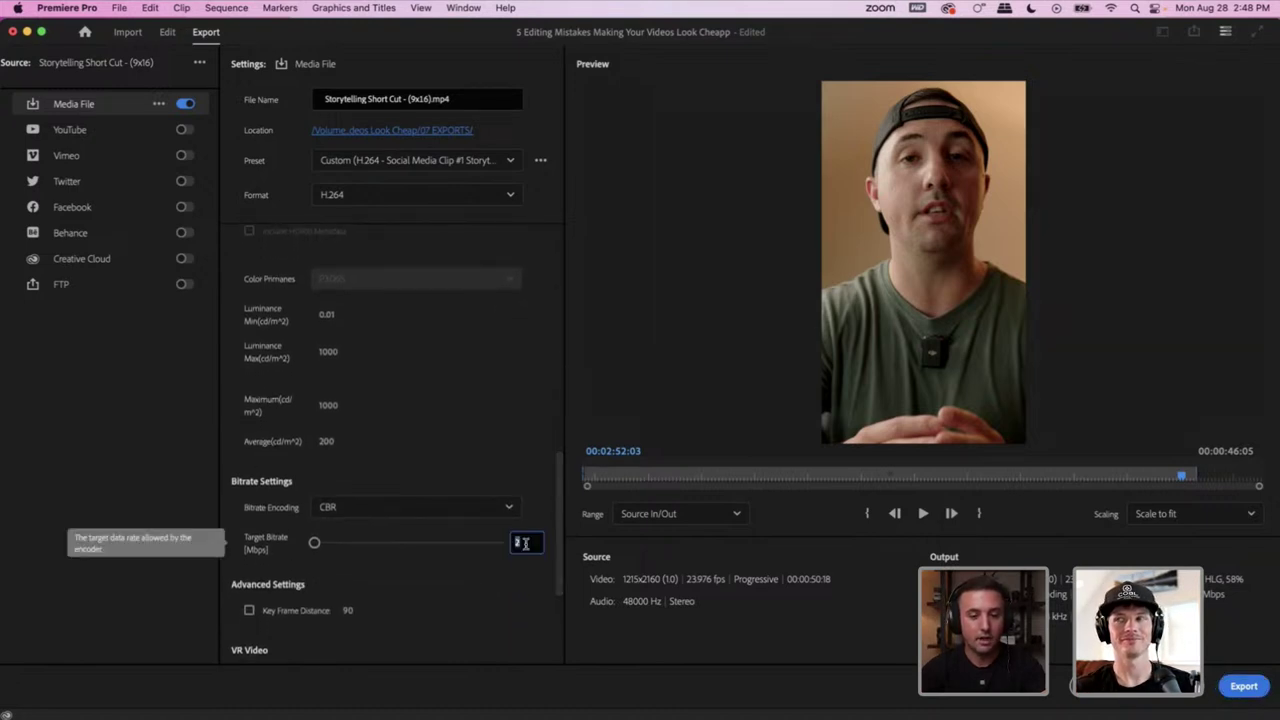
type("4")
key("Return")
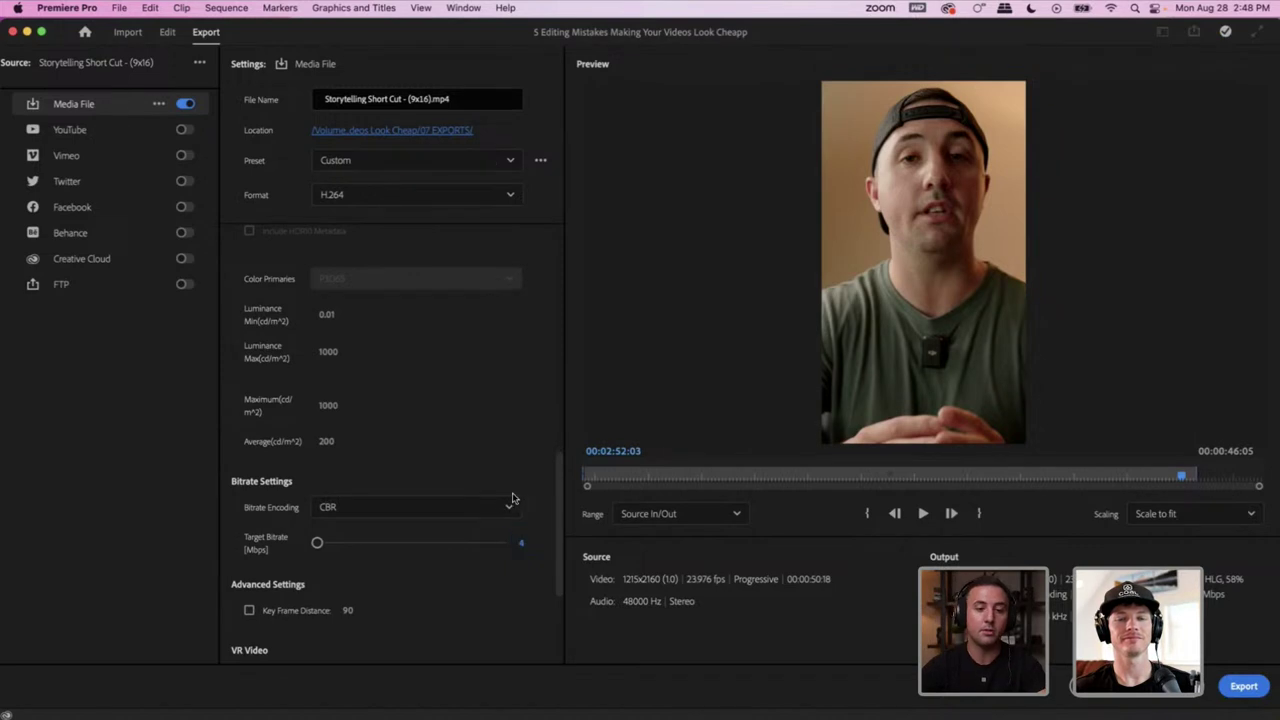
left_click(502, 512)
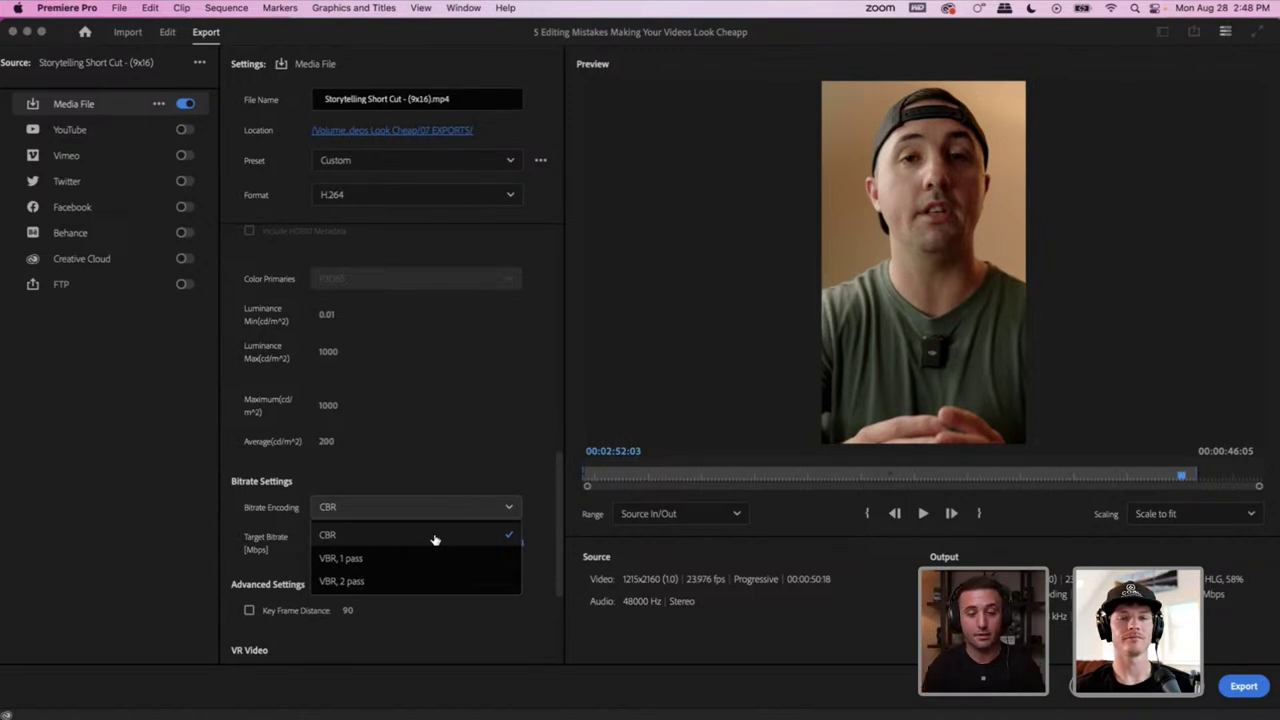
left_click(410, 588)
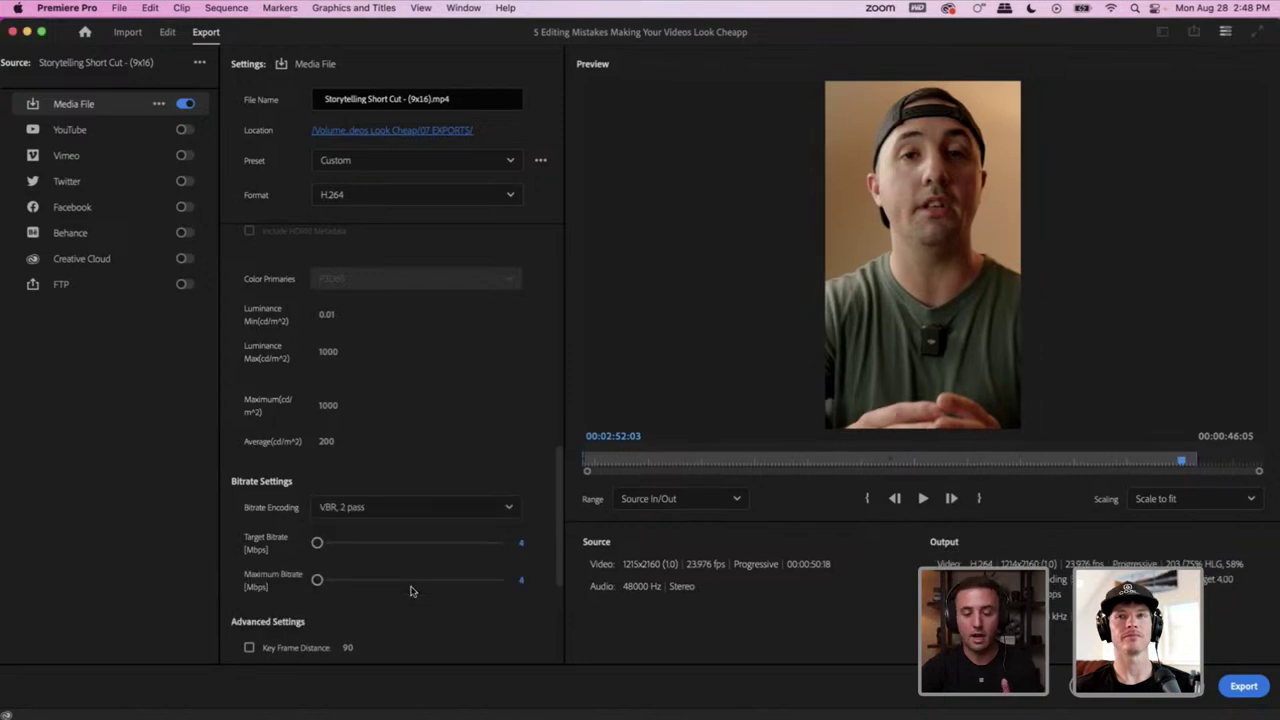
left_click(512, 507)
left_click(468, 529)
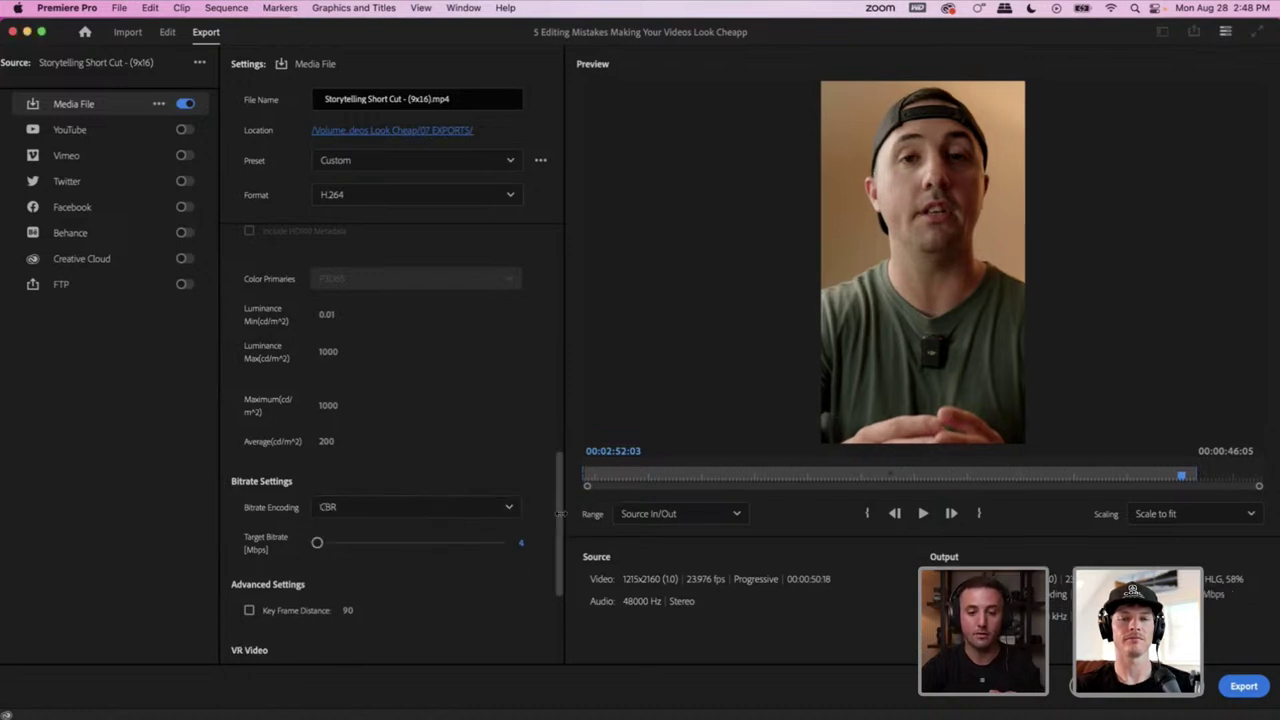
Try Hardware Encoding, then dismiss the unsupported-acceleration alert to stay on software encoding
scroll(561, 510, "up", 1)
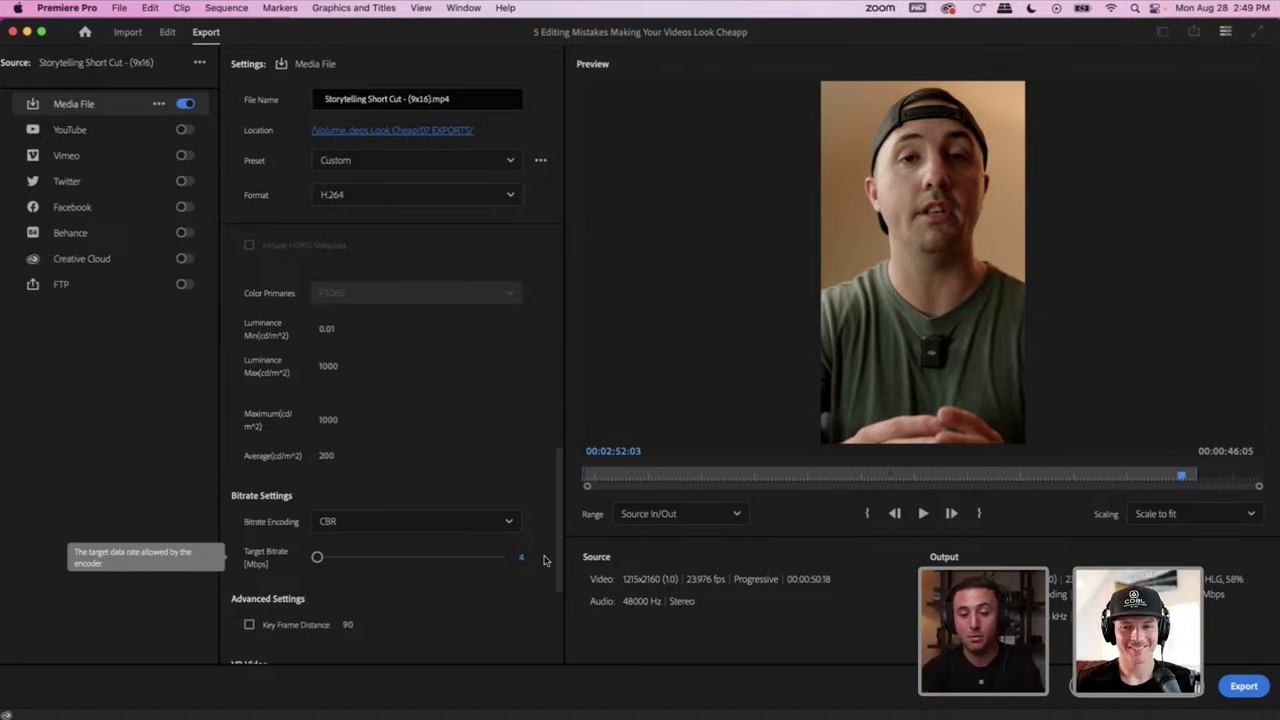
scroll(544, 560, "up", 10)
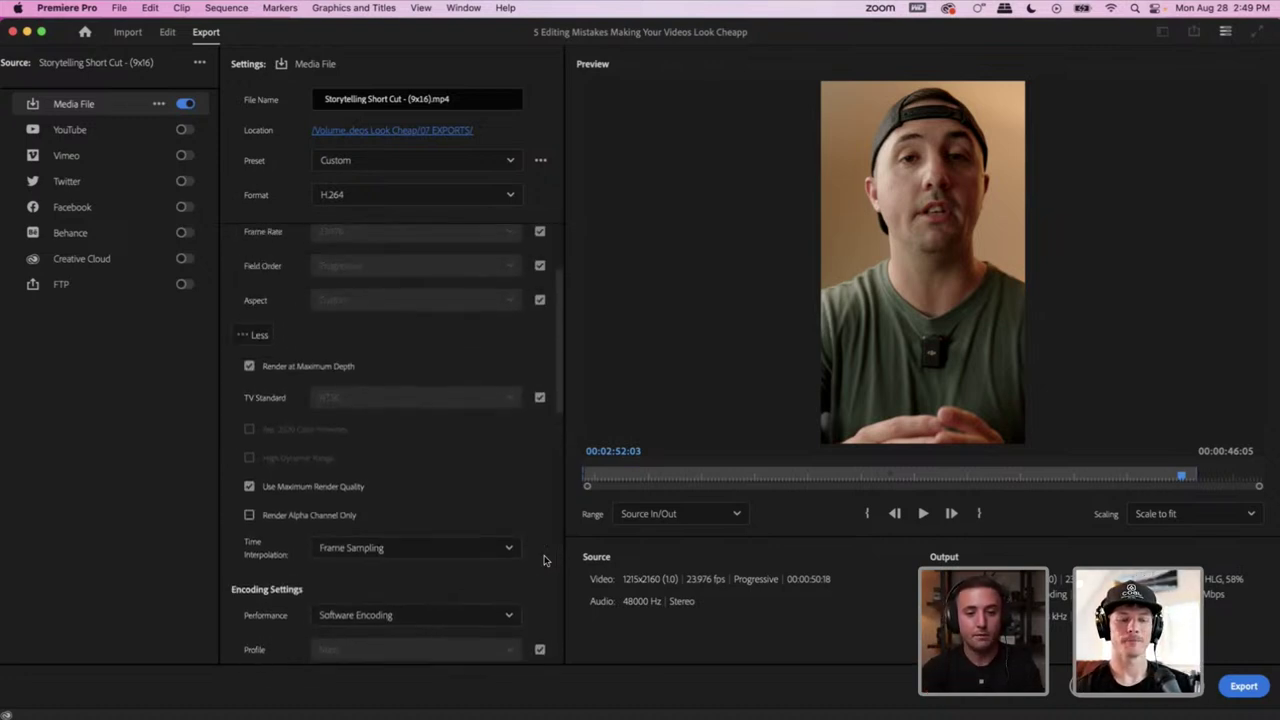
scroll(544, 560, "up", 4)
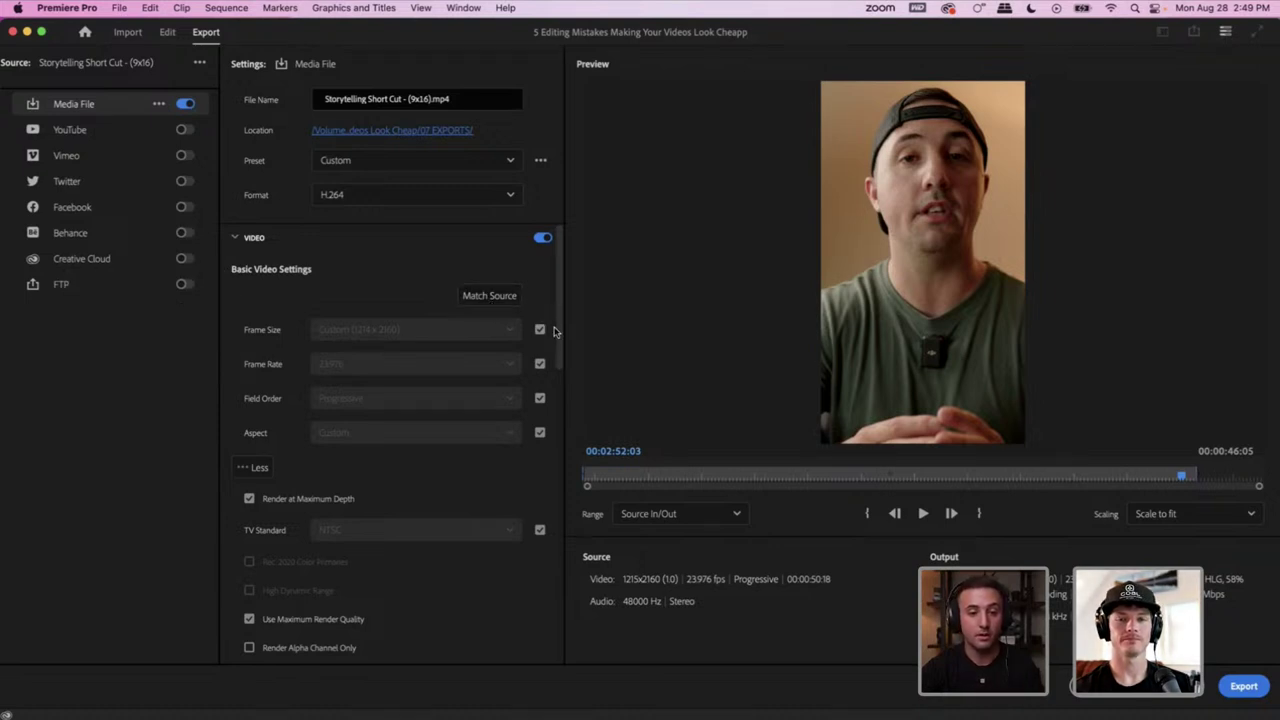
scroll(553, 330, "down", 1)
scroll(553, 330, "down", 10)
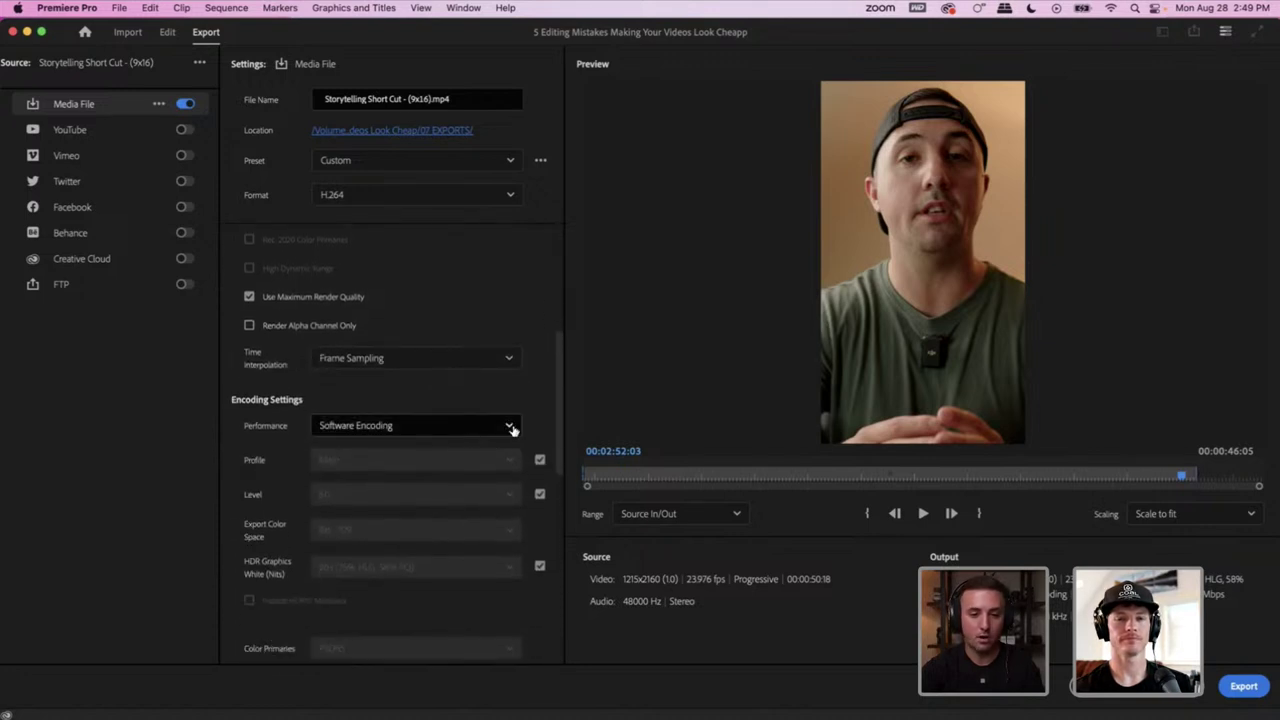
left_click(511, 426)
left_click(424, 457)
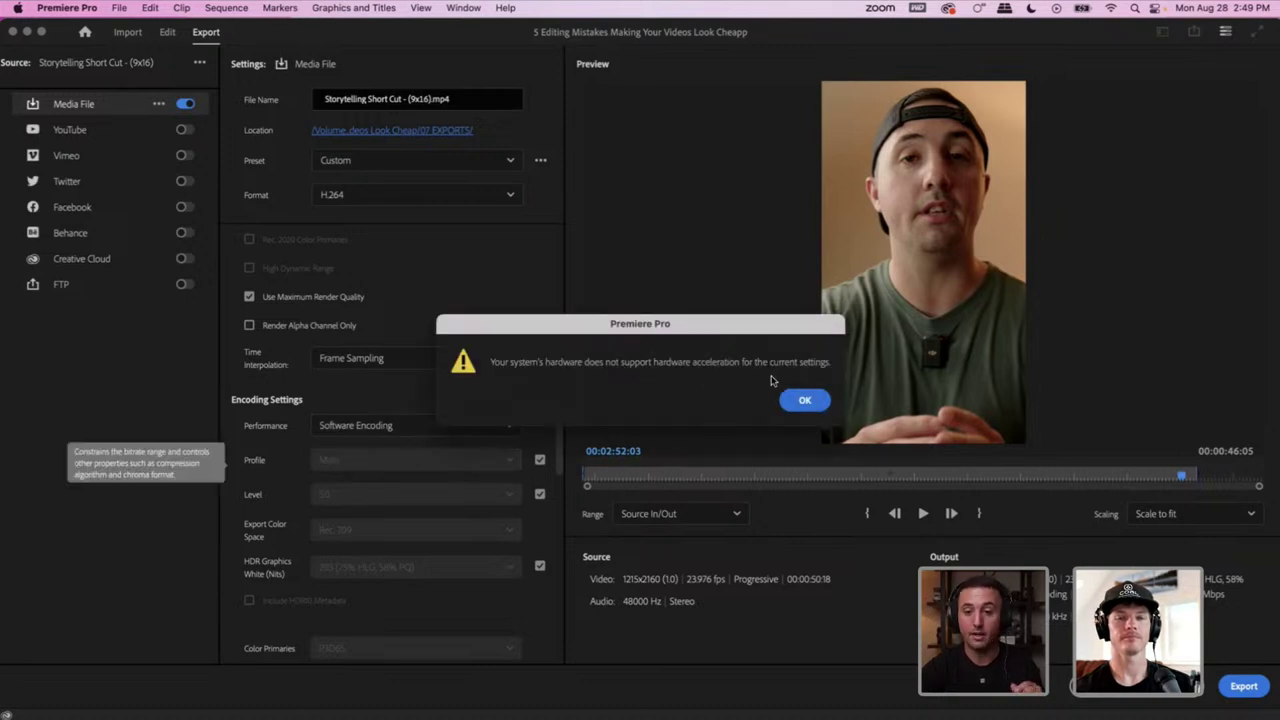
left_click(804, 402)
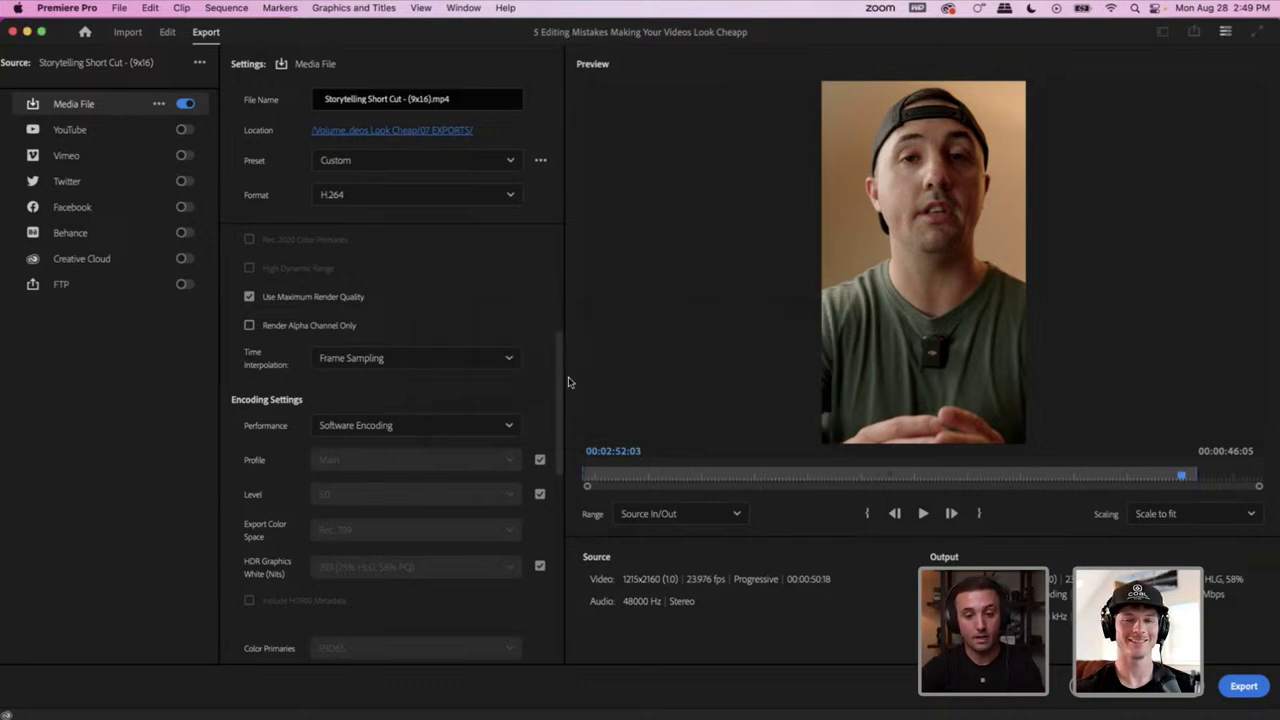
Set the H.264 Profile to High, leave Level automatic, and expand the captions export settings
left_click_drag(563, 357, 558, 390)
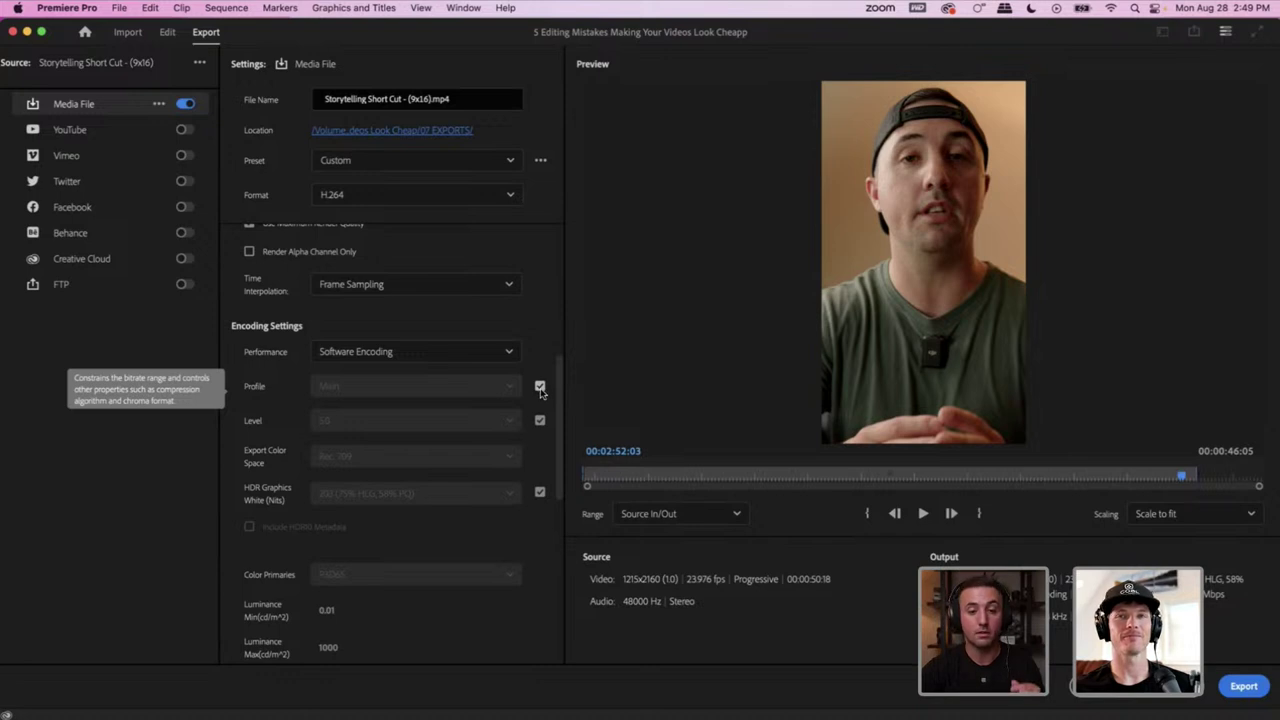
left_click(539, 389)
left_click(505, 387)
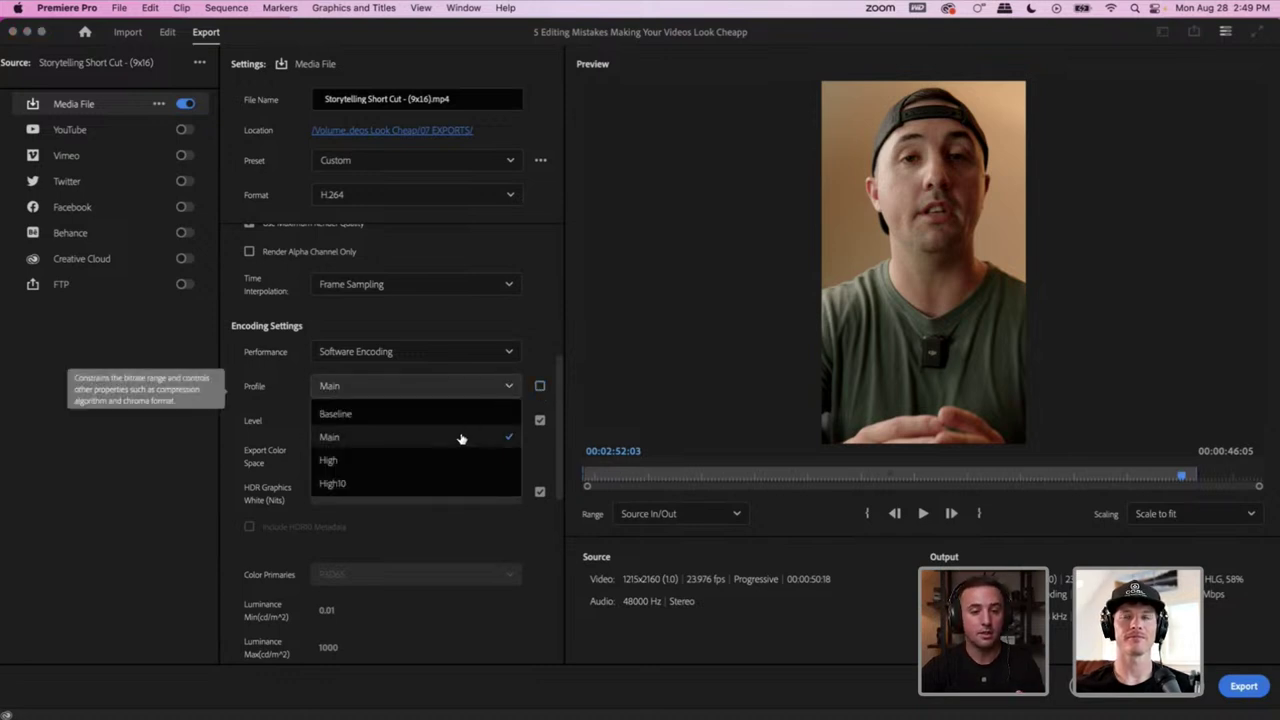
left_click(446, 457)
left_click(540, 421)
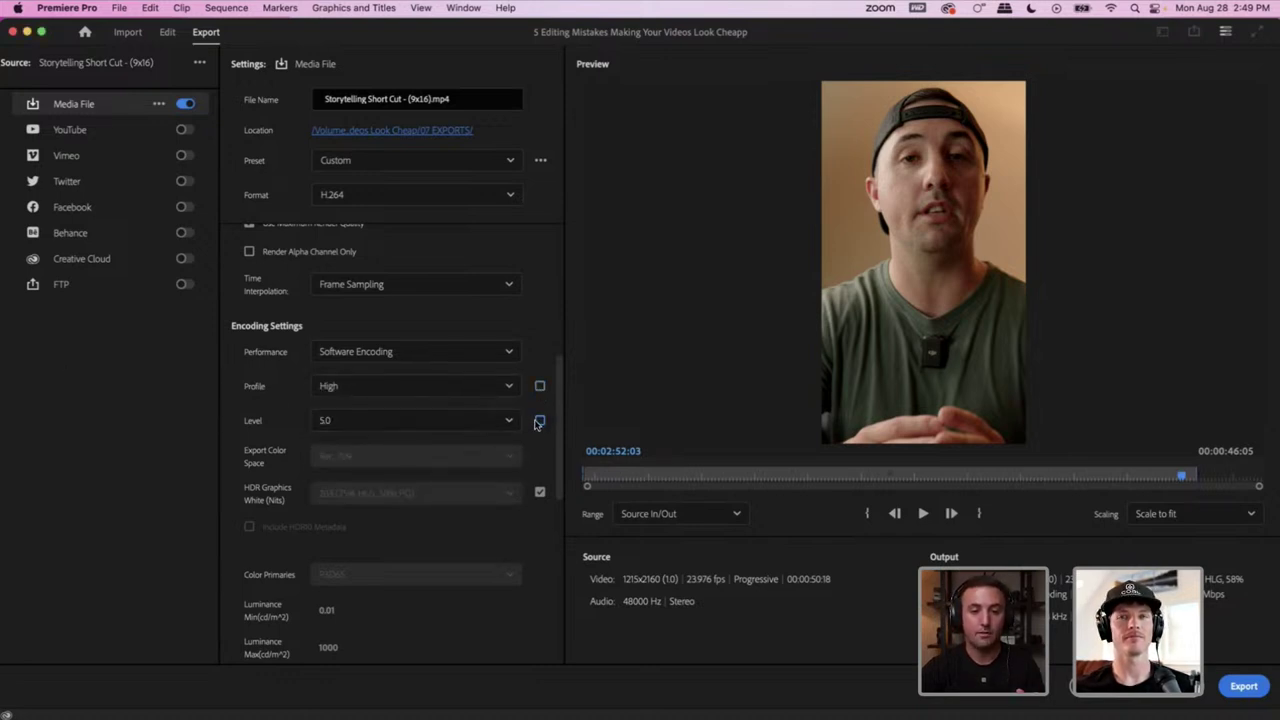
left_click(540, 420)
scroll(558, 422, "down", 5)
scroll(558, 422, "down", 5)
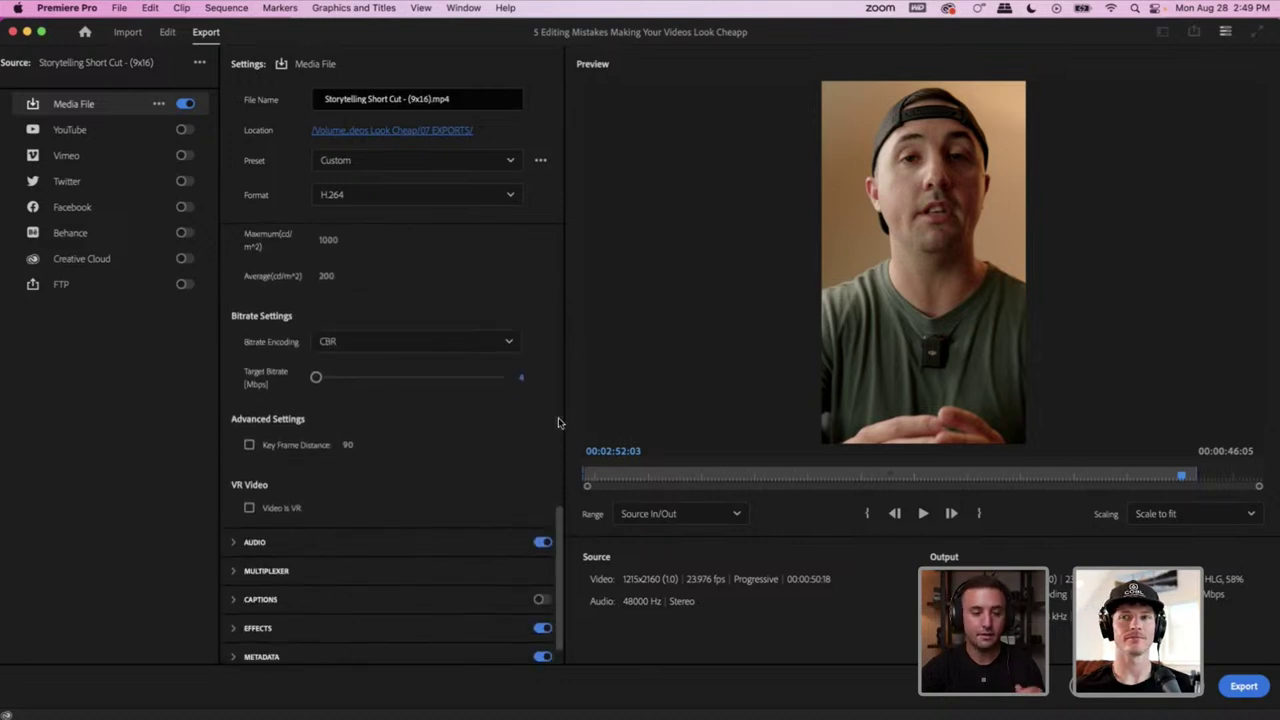
left_click(230, 601)
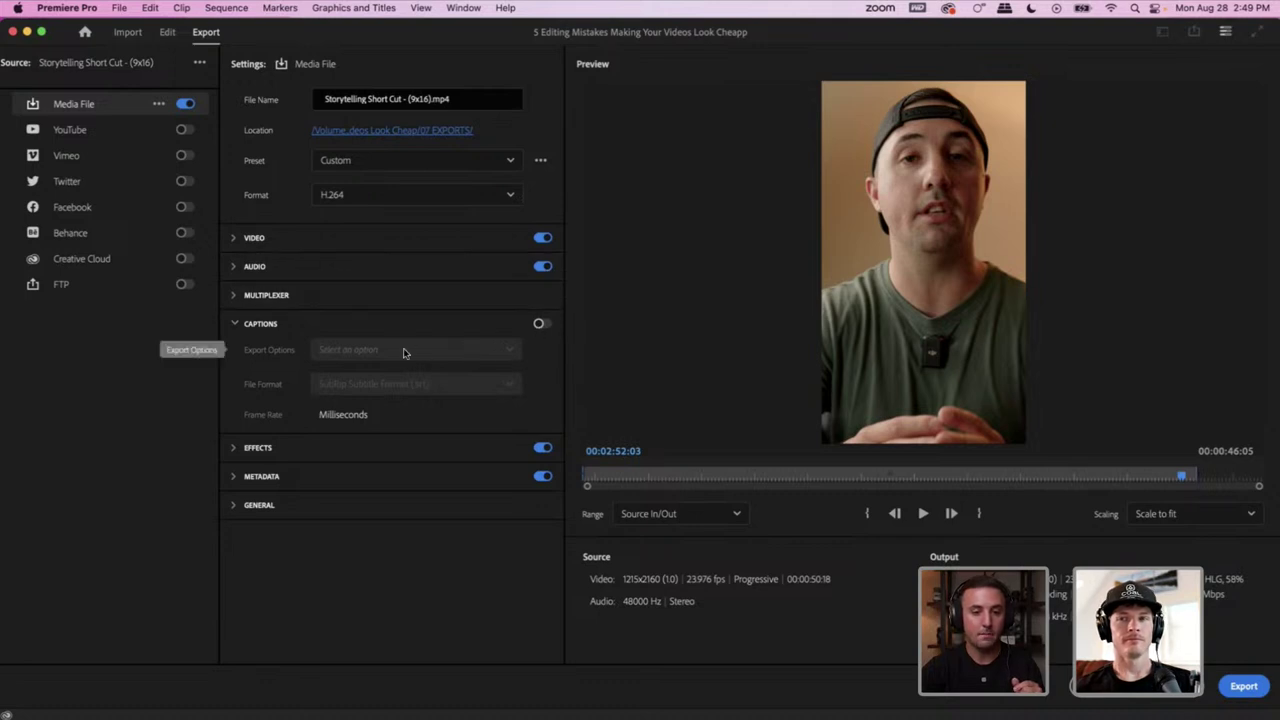
Expand export Effects and load the QT Gamma .cube file as the applied LUT
left_click(240, 455)
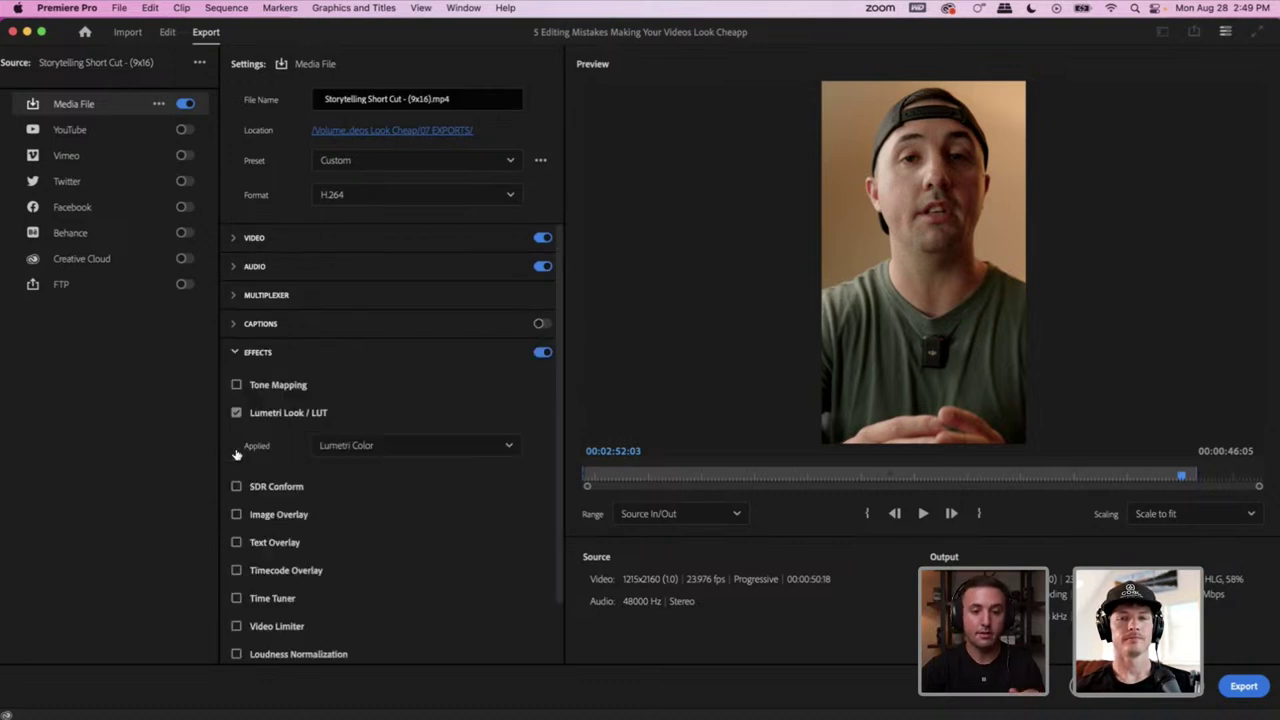
left_click(412, 453)
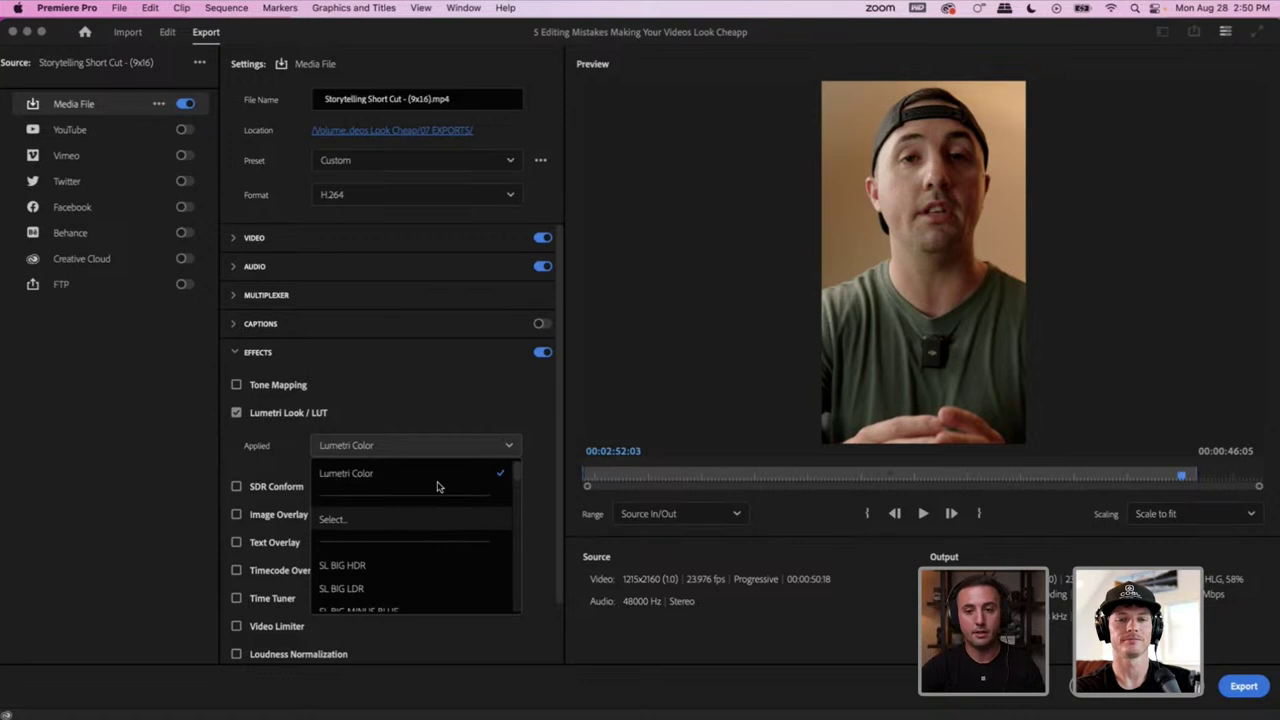
left_click(395, 519)
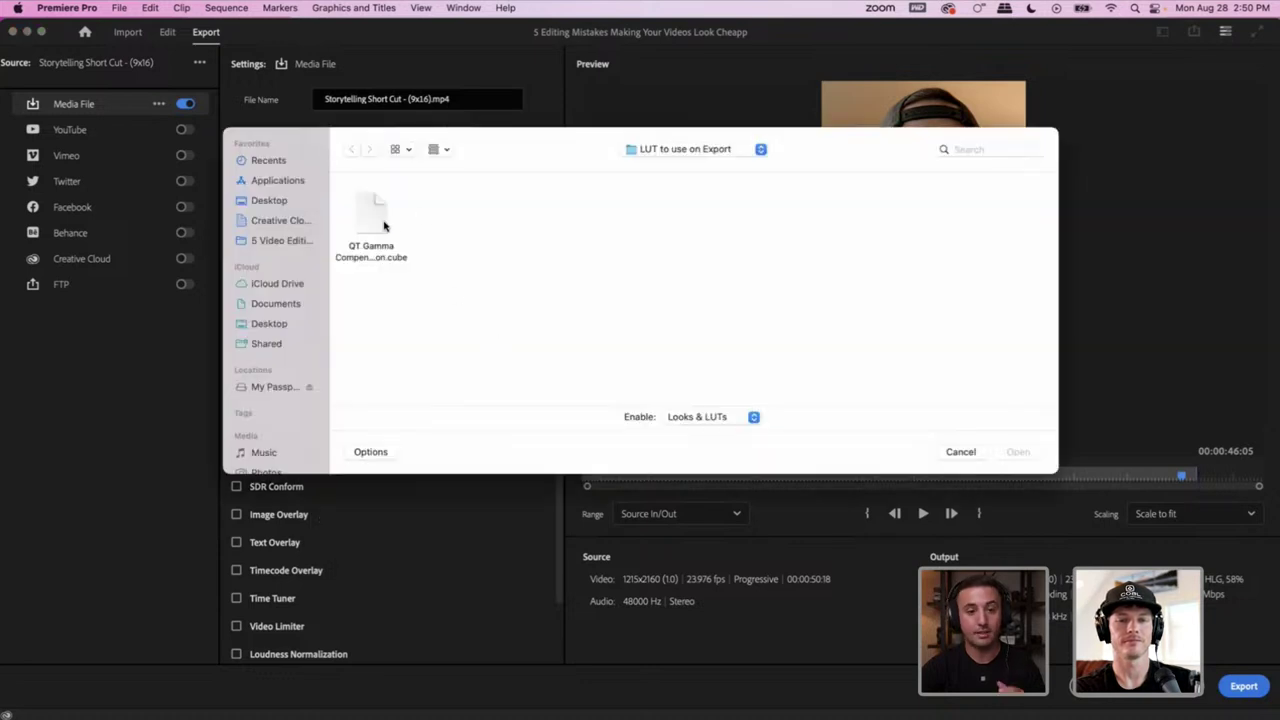
left_click(392, 243)
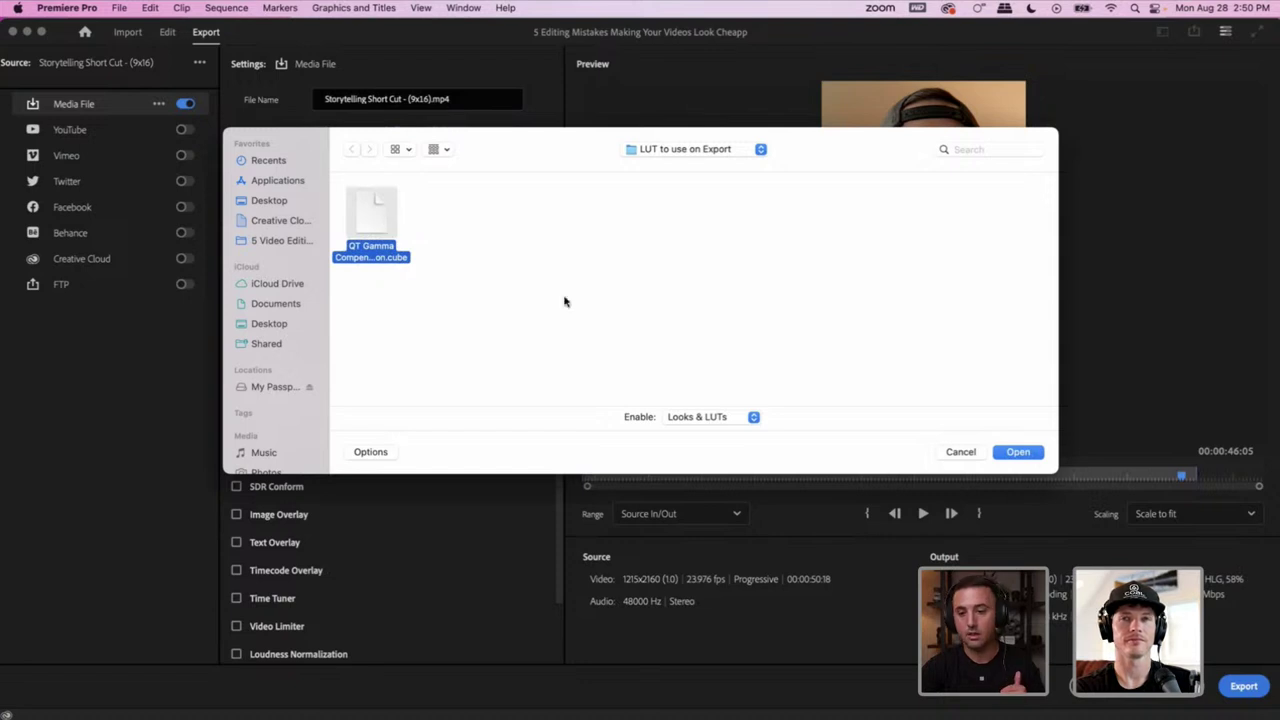
left_click(1030, 456)
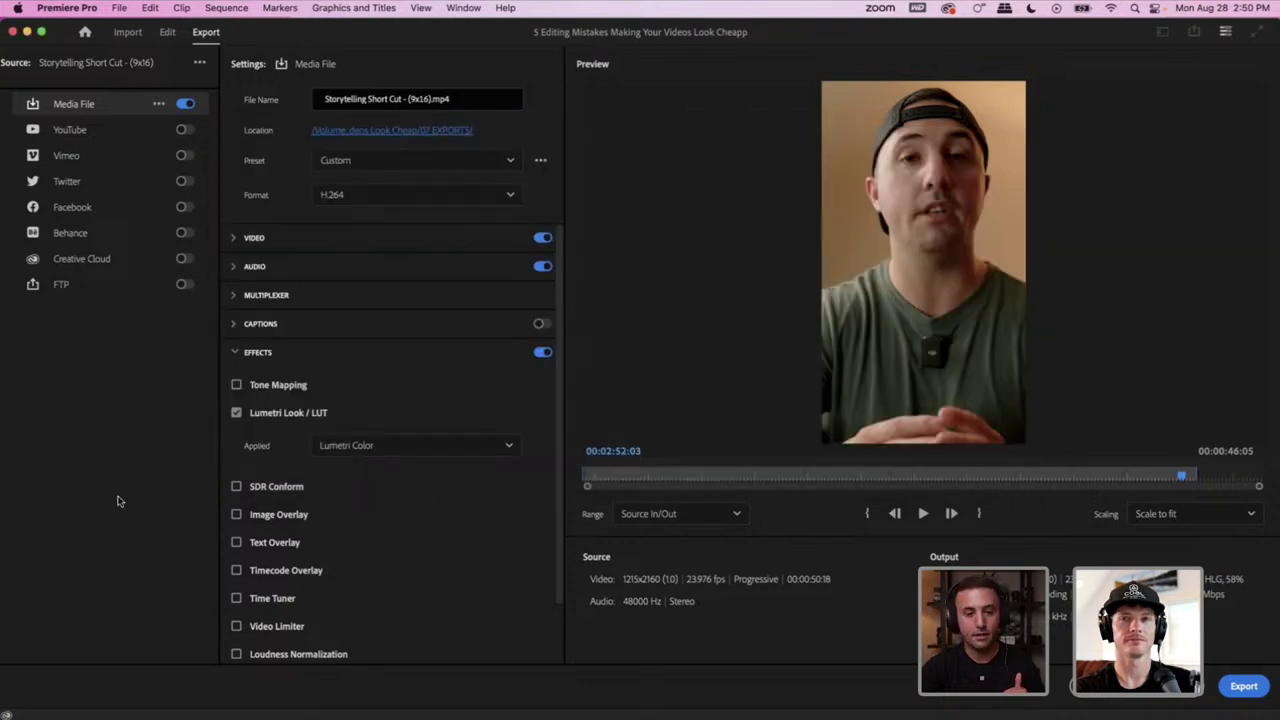
Toggle Lumetri Look / LUT off and back on, leaving it enabled, and review the other effects
left_click(237, 413)
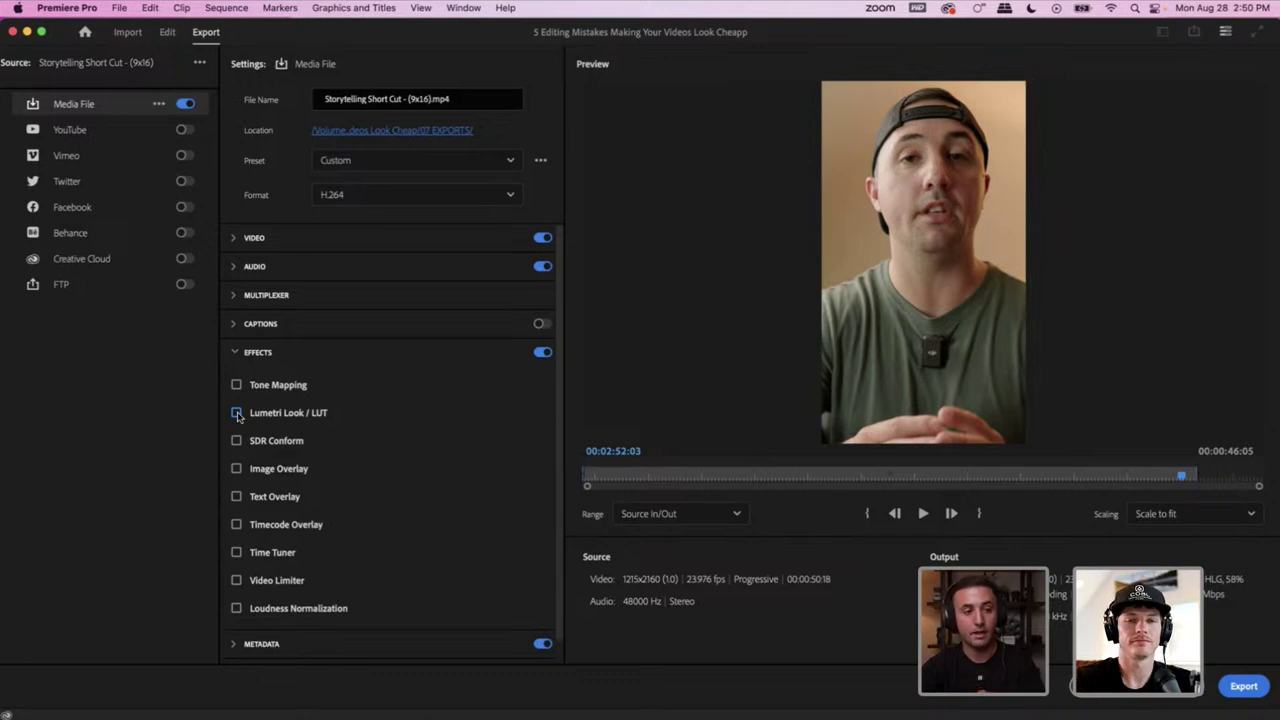
left_click(237, 413)
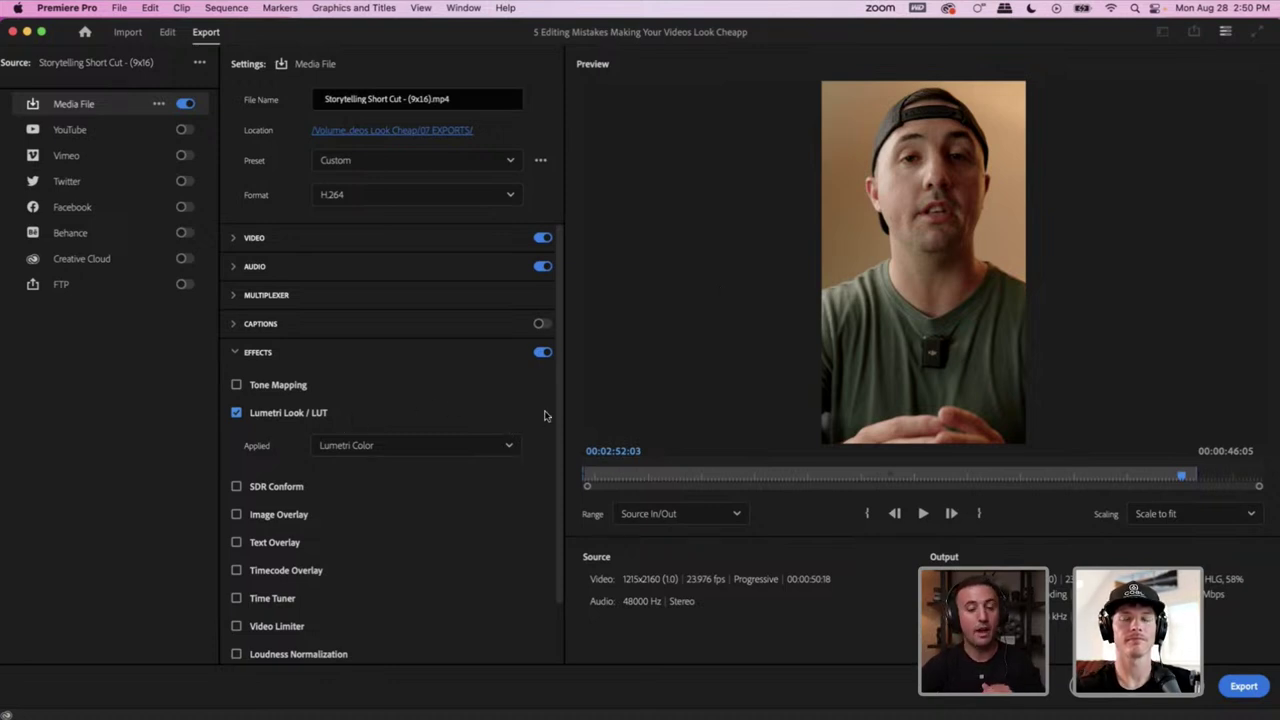
scroll(557, 429, "down", 1)
left_click_drag(557, 430, 571, 391)
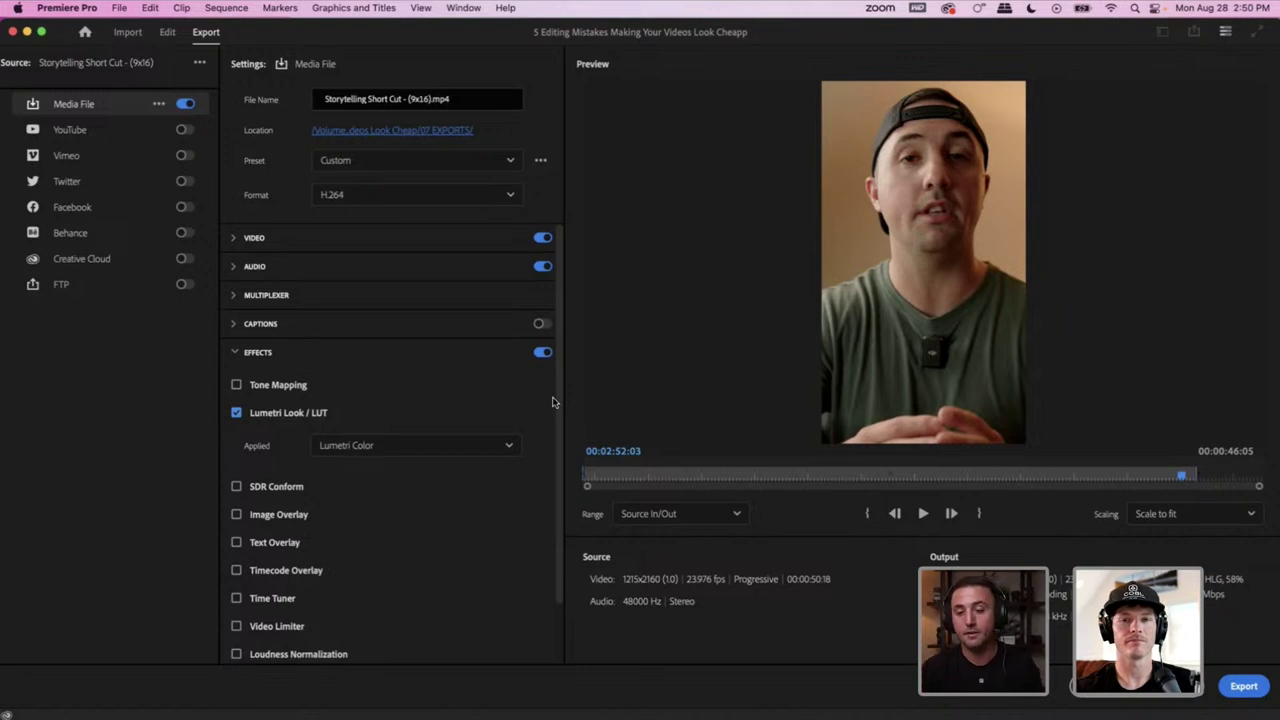
scroll(560, 516, "down", 2)
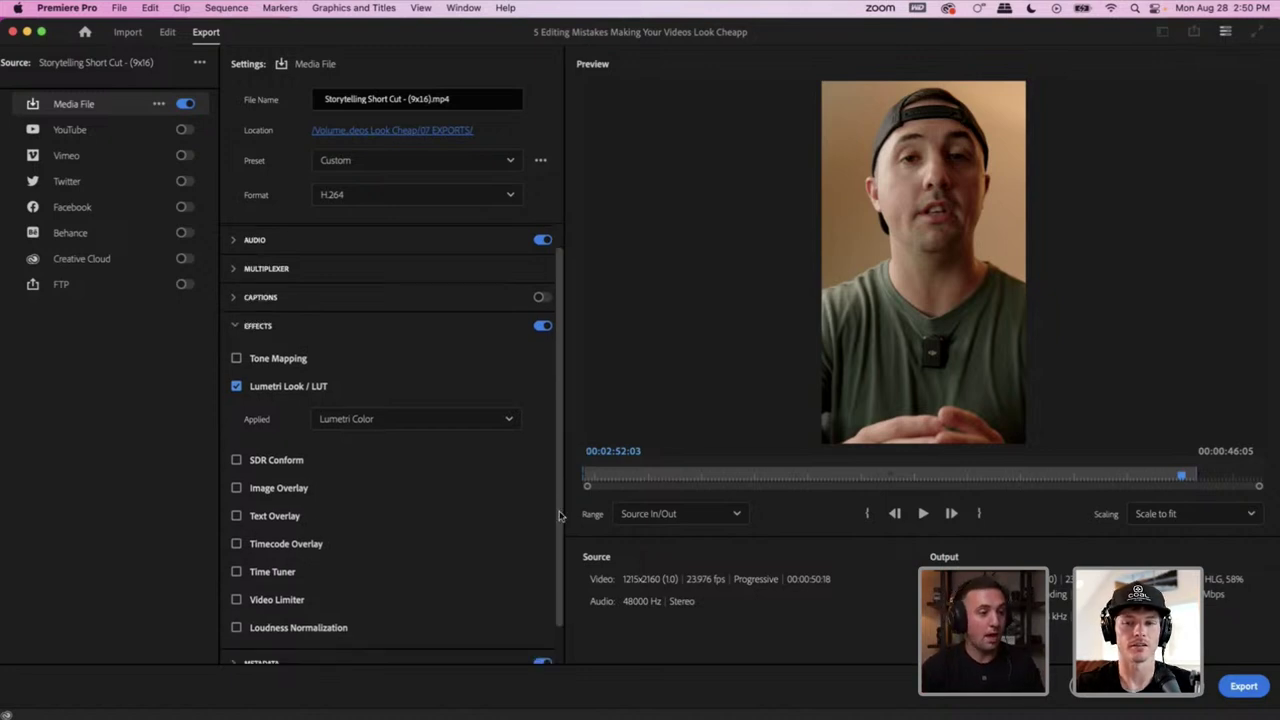
scroll(560, 516, "down", 2)
scroll(568, 480, "up", 2)
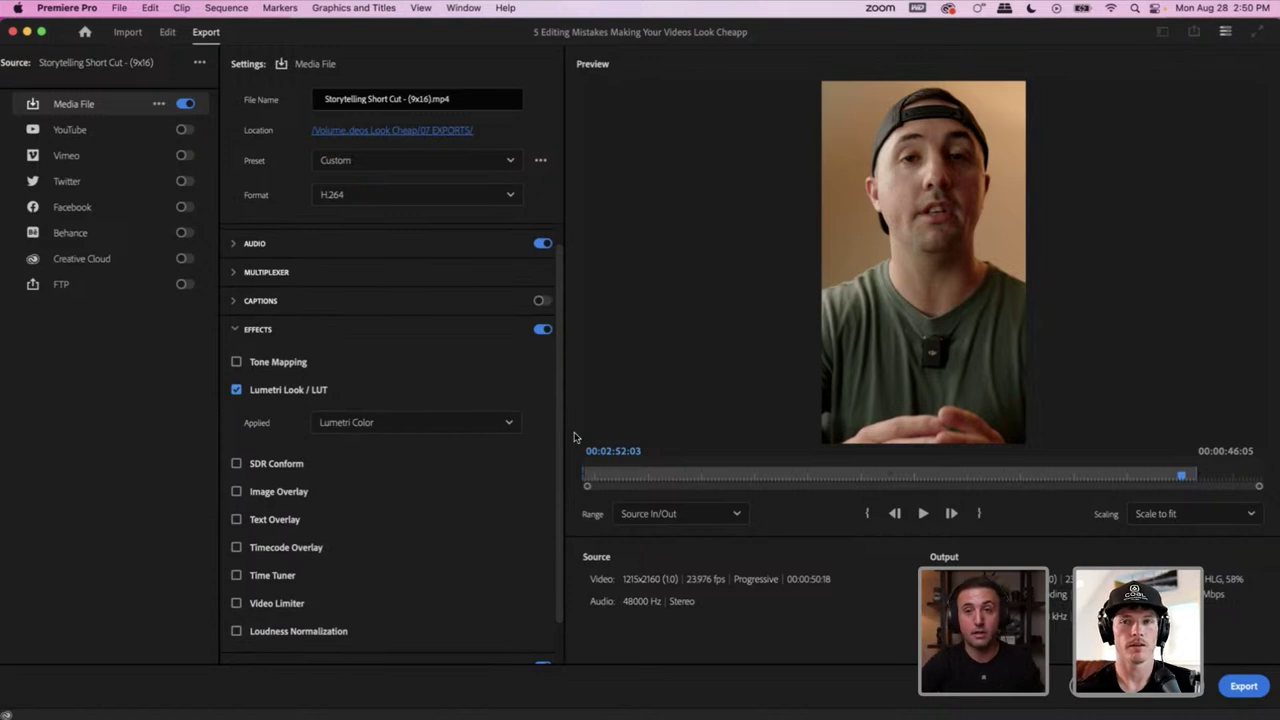